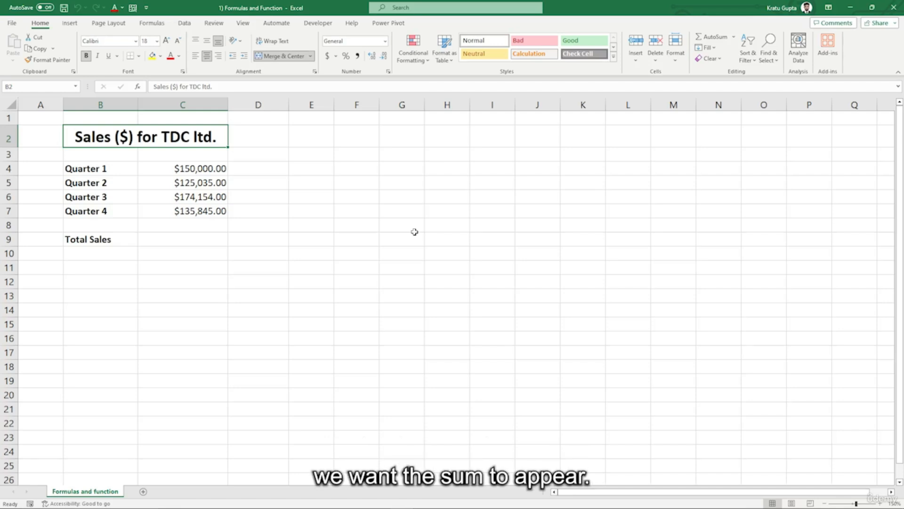
Step: Enter the formula =C4+C5+C6+C7 in cell C9 to add the four quarterly sales
click(188, 239)
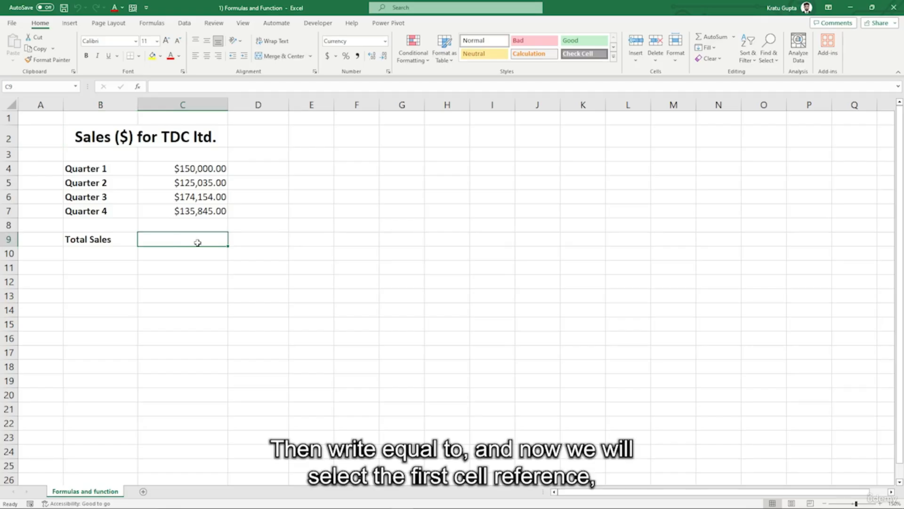
text(=)
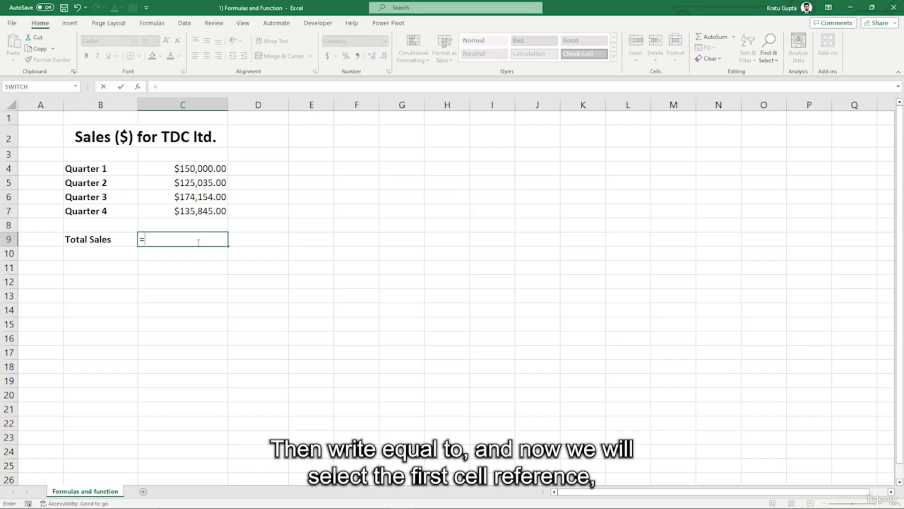
click(179, 170)
text(+)
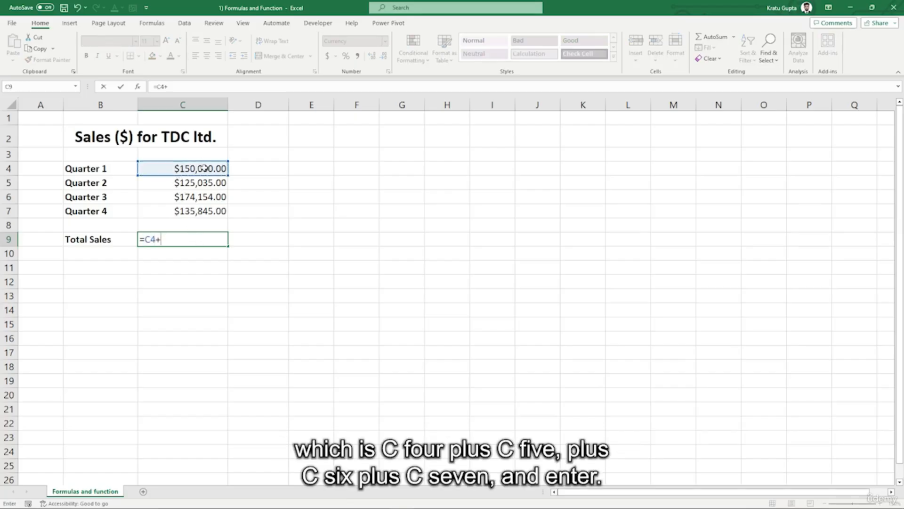
click(195, 183)
text(+)
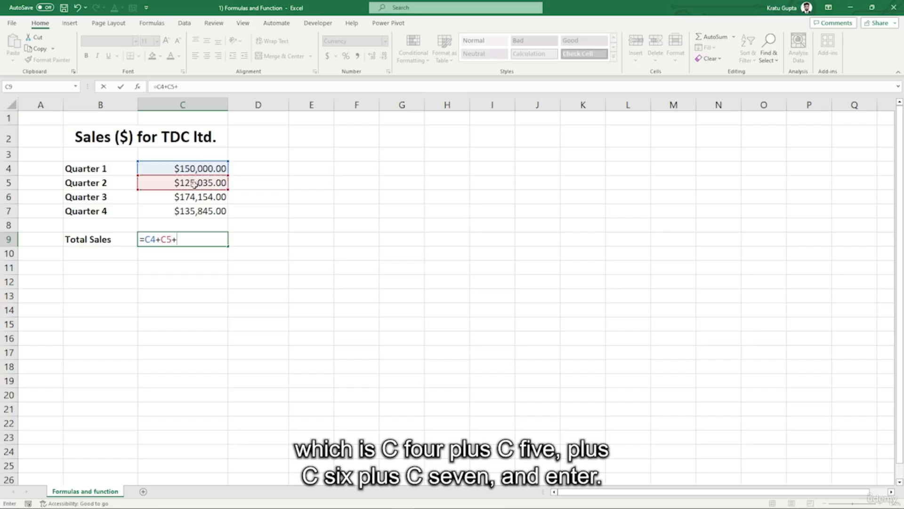
click(191, 196)
text(+)
click(186, 211)
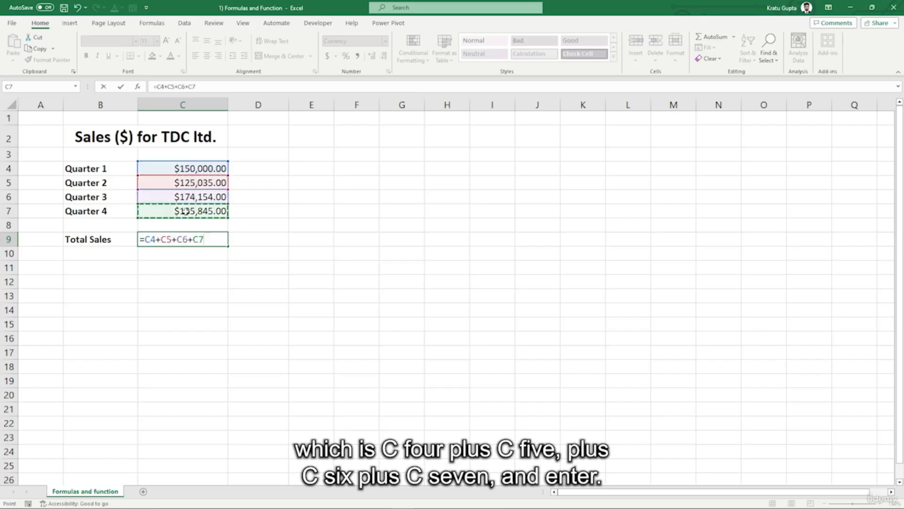
key(Return)
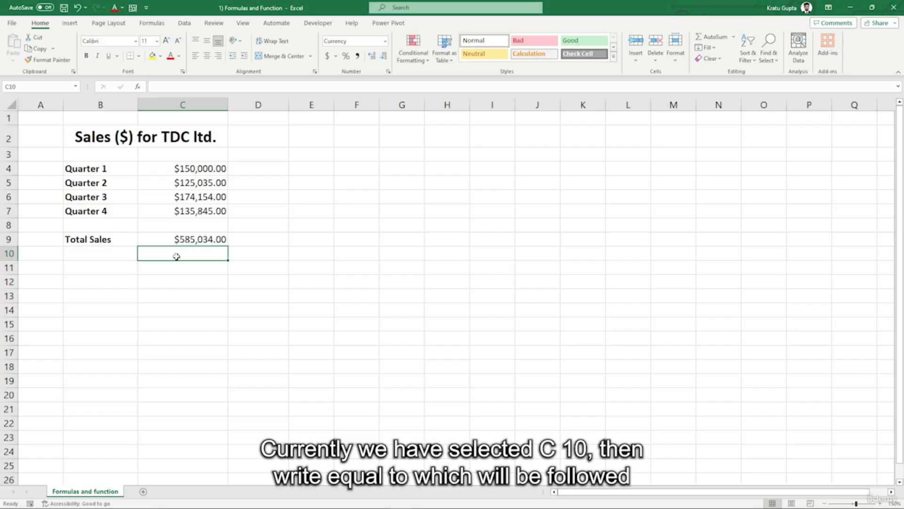
Step: Enter a SUM function over the range C4:C7 in cell C10
text(=)
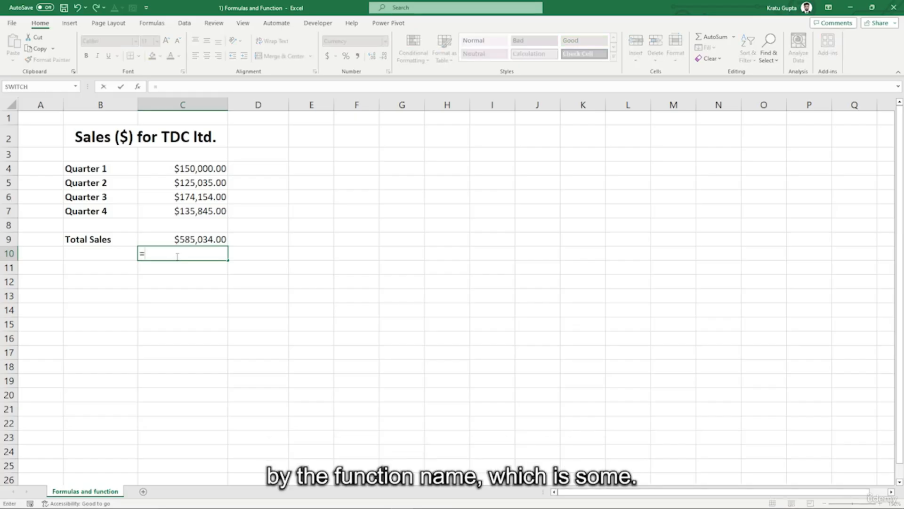
text(sum()
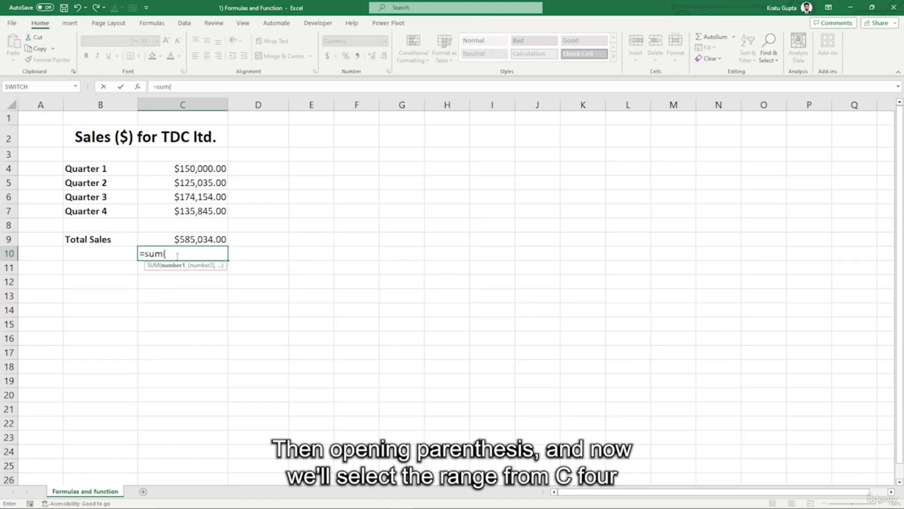
drag(184, 168, 178, 211)
text())
key(Return)
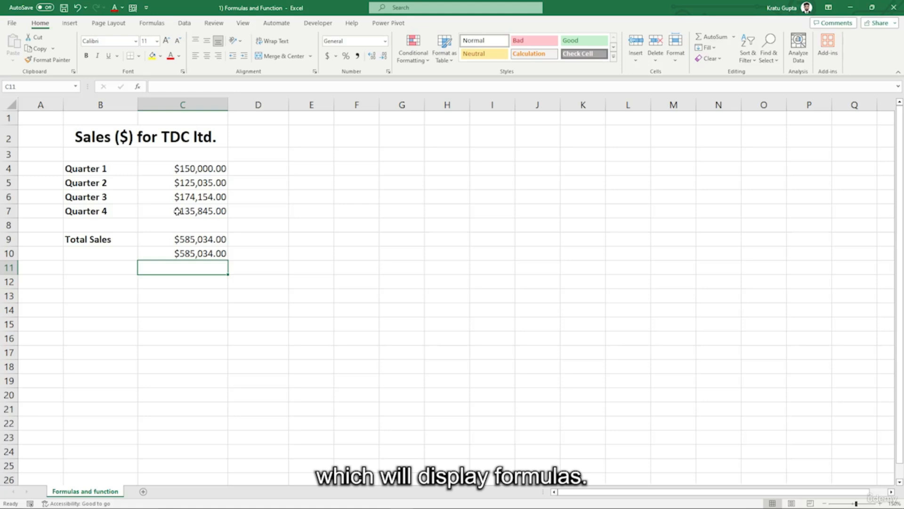
Step: Display the formula of cell C9 as text in D9 with the FORMULATEXT function
click(257, 236)
text(=formula)
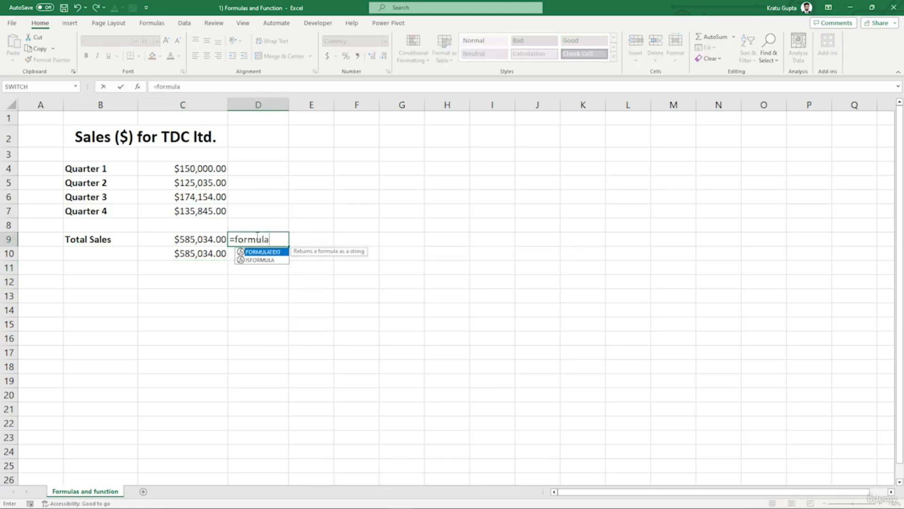
key(Tab)
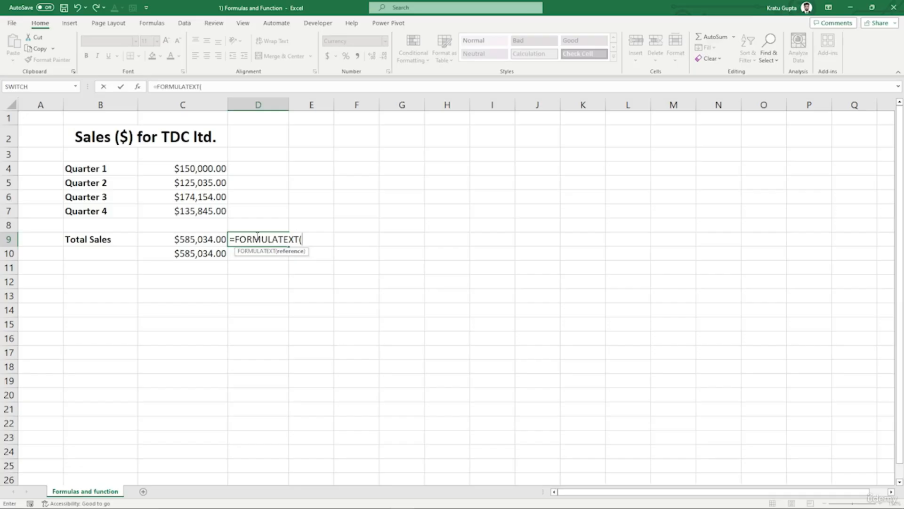
key(Left)
text())
key(Return)
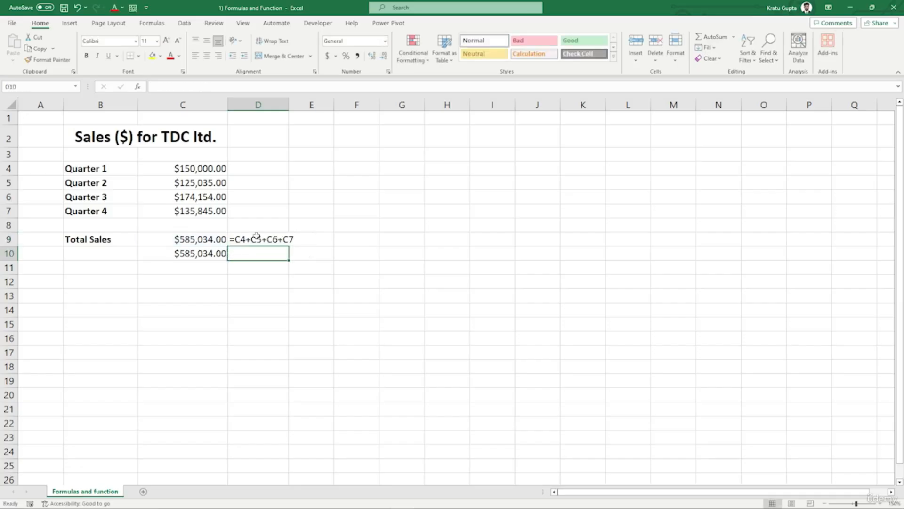
Step: Fill the FORMULATEXT formula from D9 down to D10 and autofit the width of column D
click(259, 238)
drag(282, 249, 285, 257)
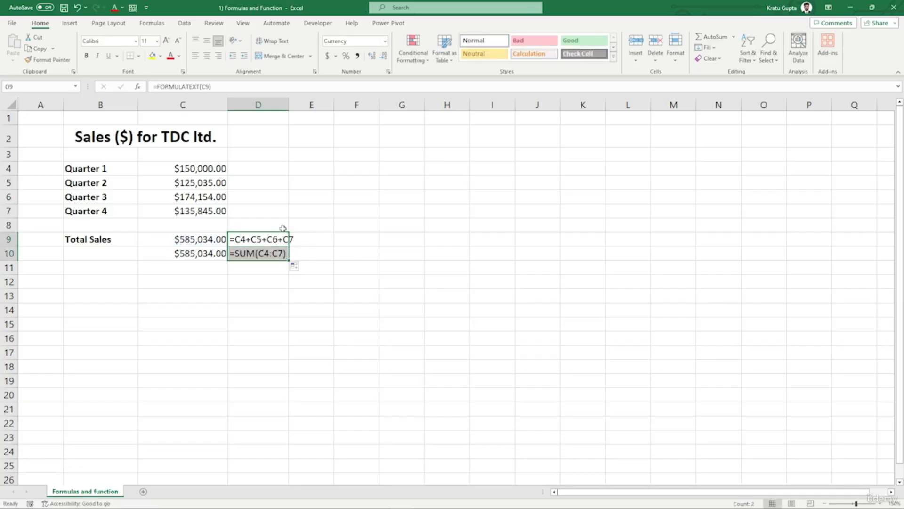
double_click(289, 109)
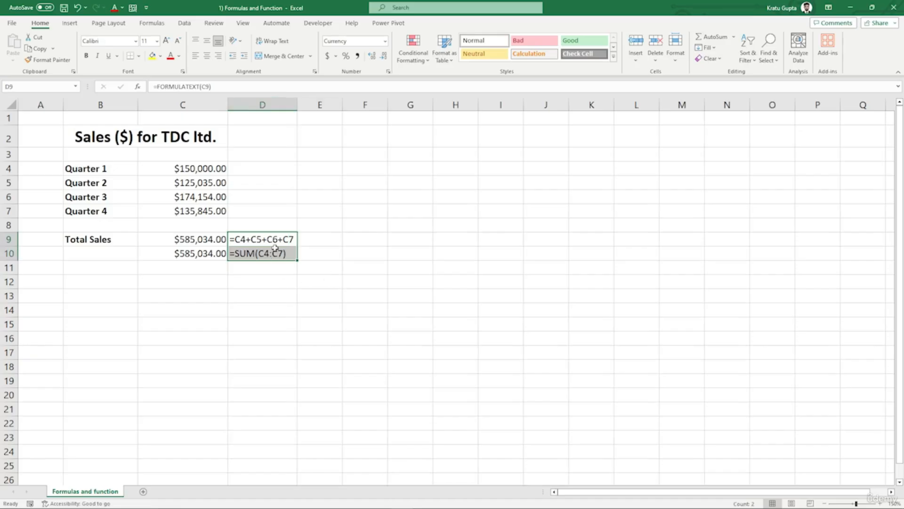
click(269, 281)
click(257, 239)
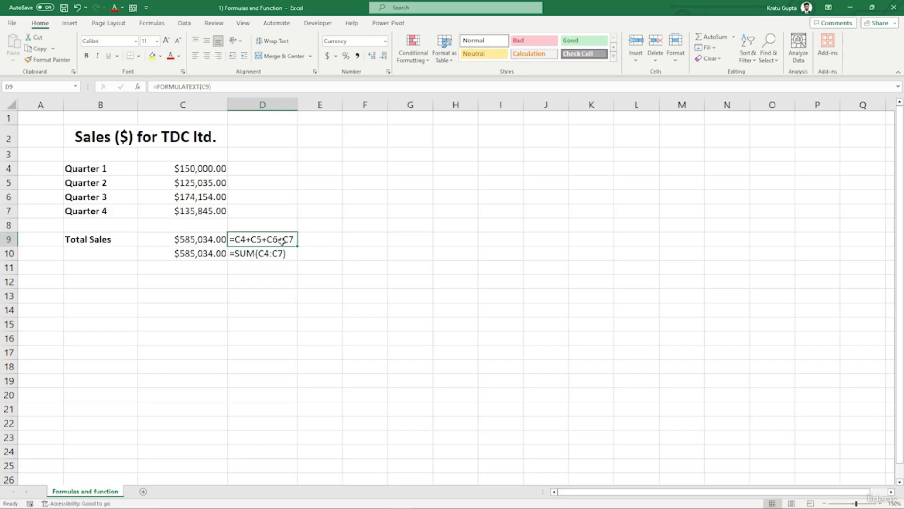
click(269, 254)
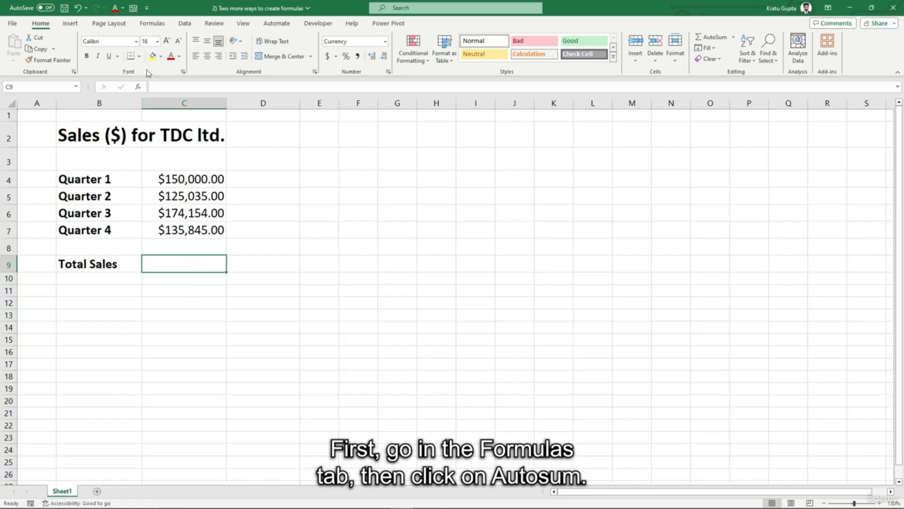
Step: Use AutoSum in the Total Sales cell C9 and correct its range to C4:C7
click(152, 25)
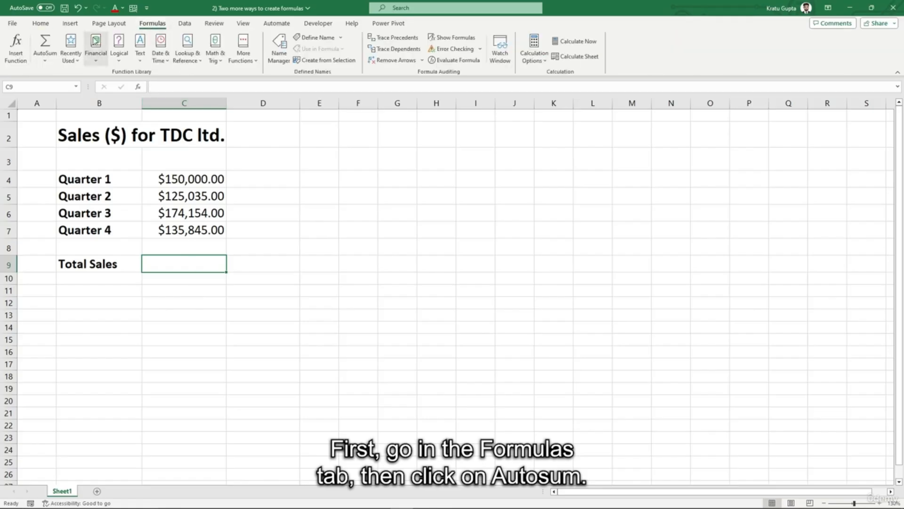
click(47, 43)
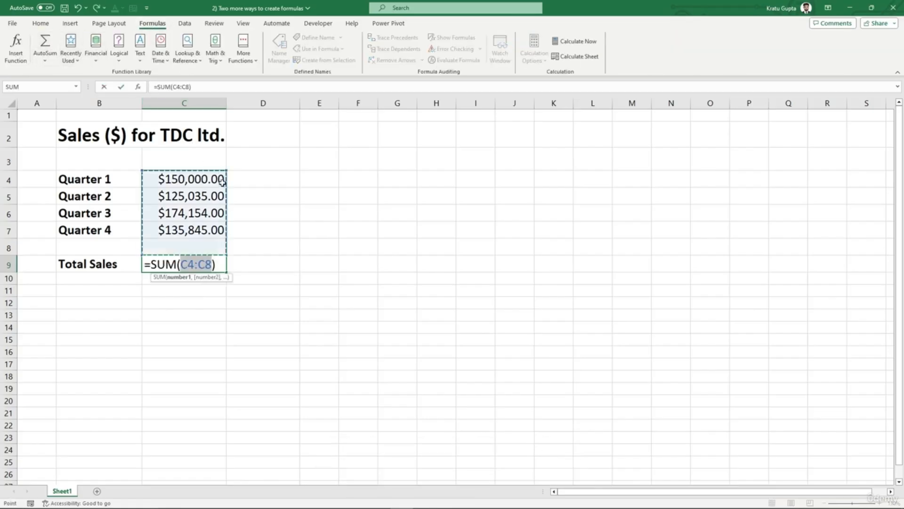
click(210, 264)
key(Return)
key(BackSpace)
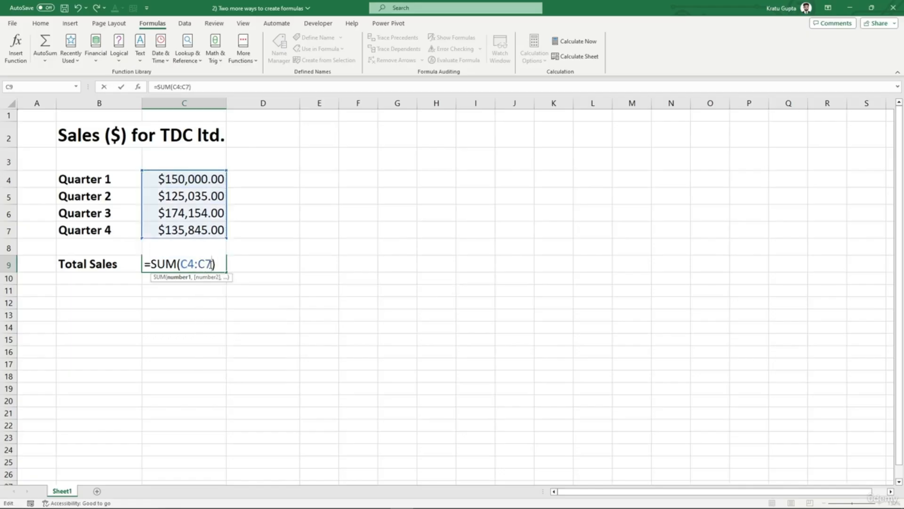
key(Return)
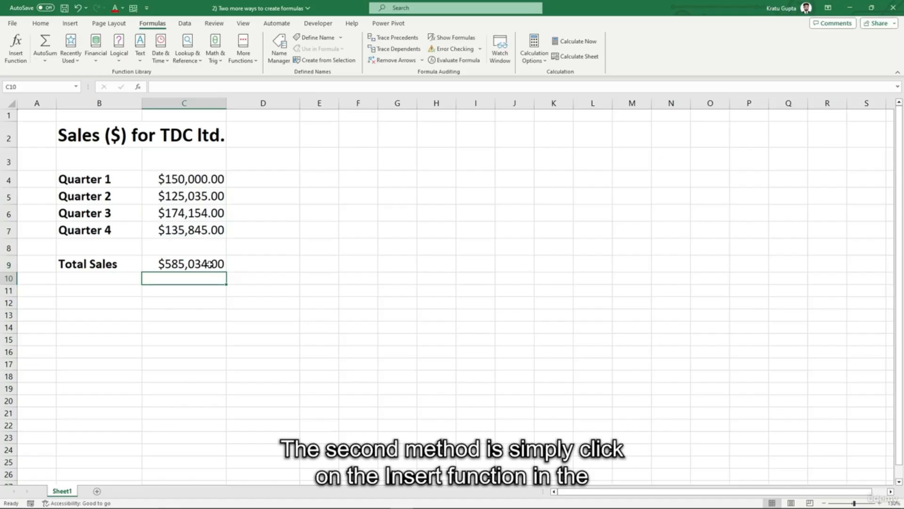
Step: Find the SUM function with Insert Function and apply it in cell C10 with Number1 set to C4:C7
click(18, 51)
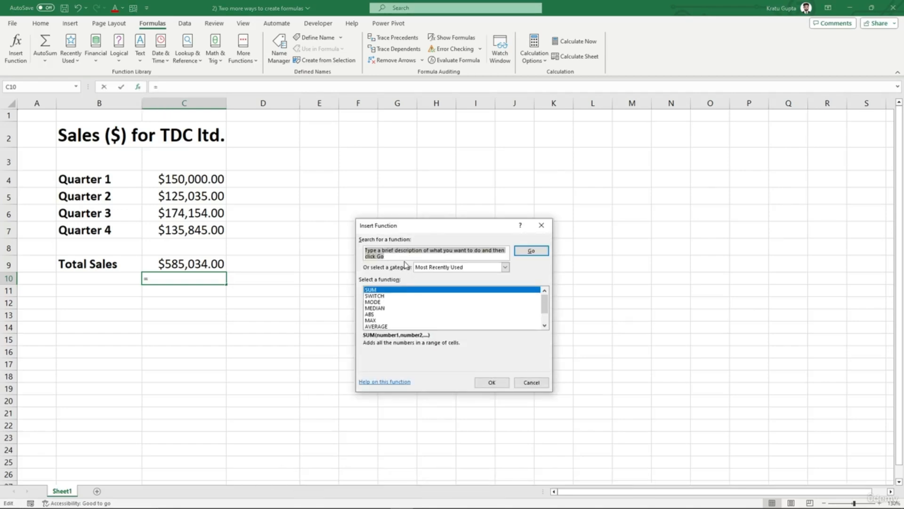
text(sum)
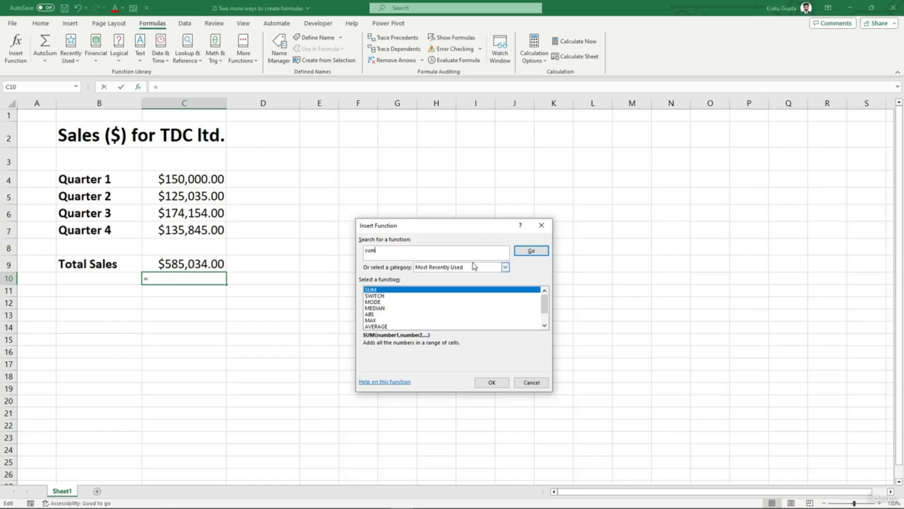
click(530, 253)
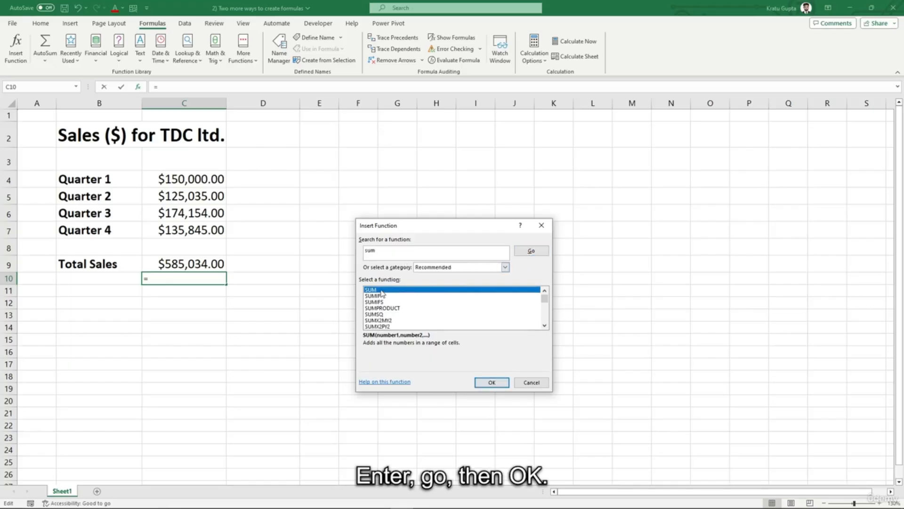
click(482, 379)
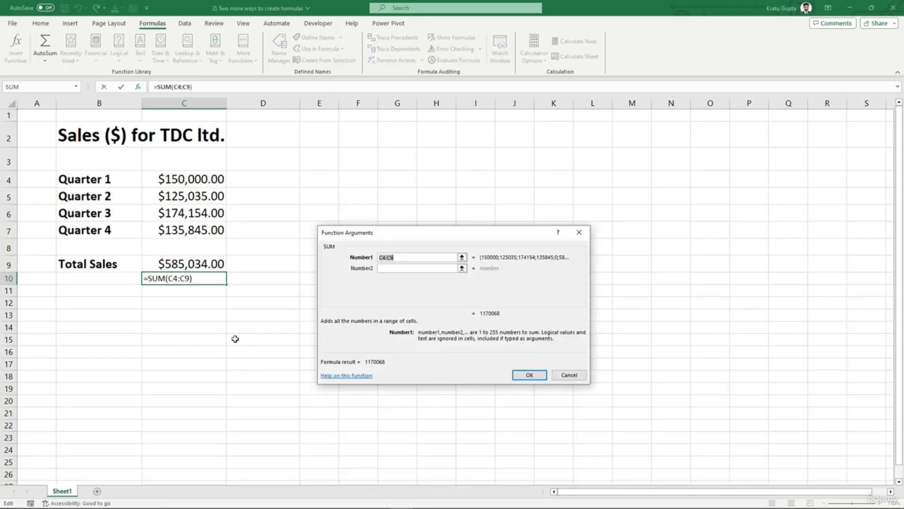
click(416, 259)
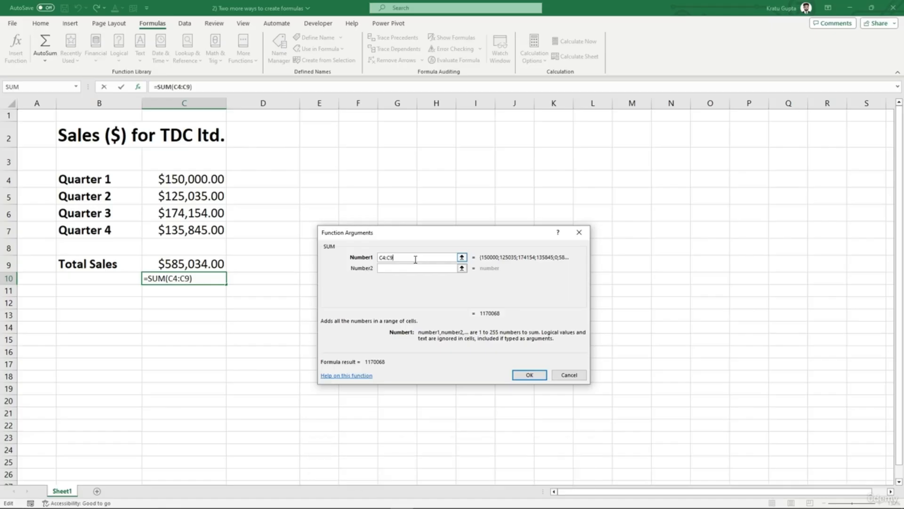
key(BackSpace)
text(7)
key(Return)
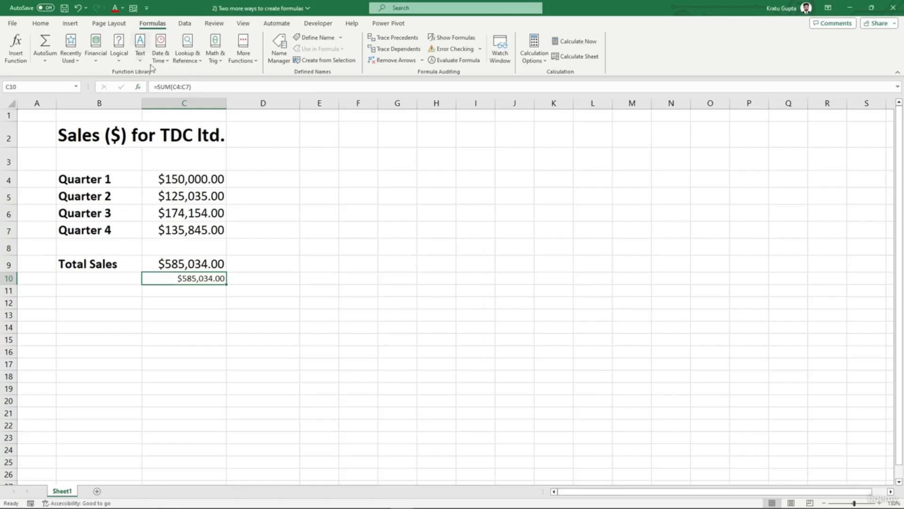
Step: Increase the font size of cell C10 by three increments to match the total in C9
click(35, 24)
click(167, 41)
click(167, 41)
click(167, 41)
click(289, 239)
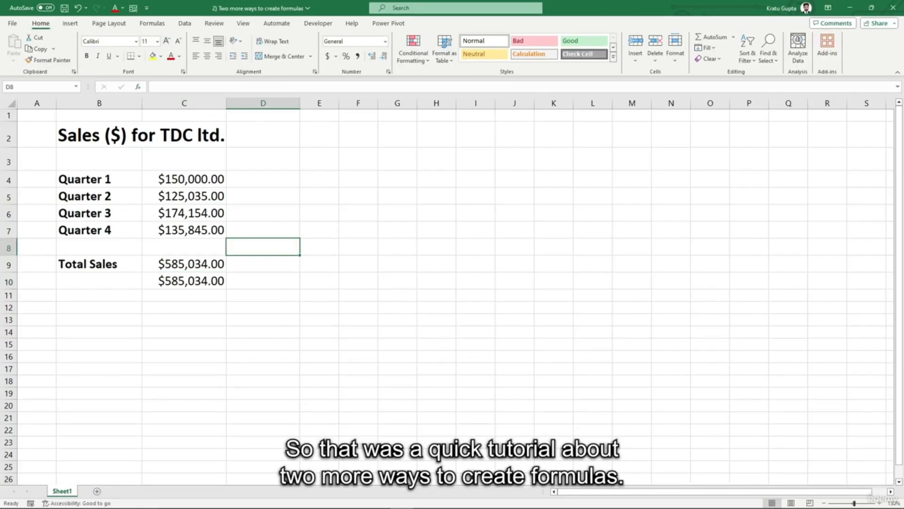
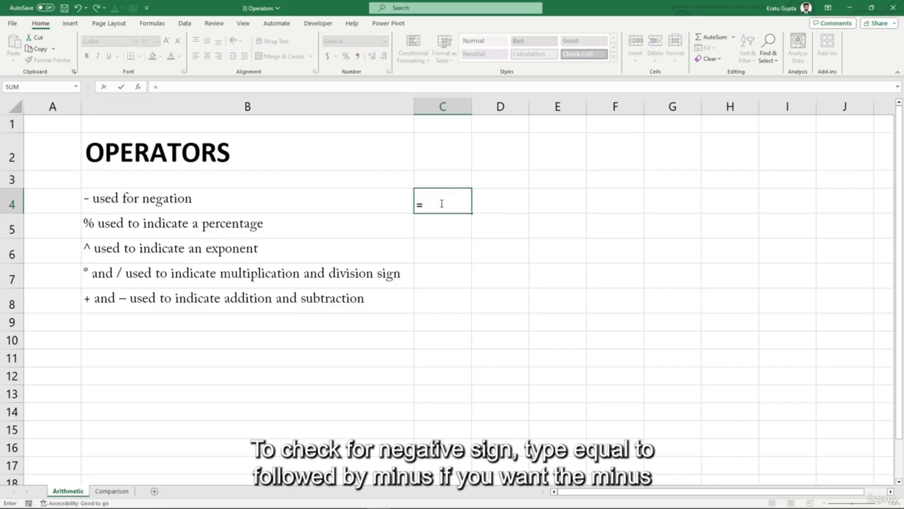
Step: Complete the negation example in cell C4 as =-9
text(-)
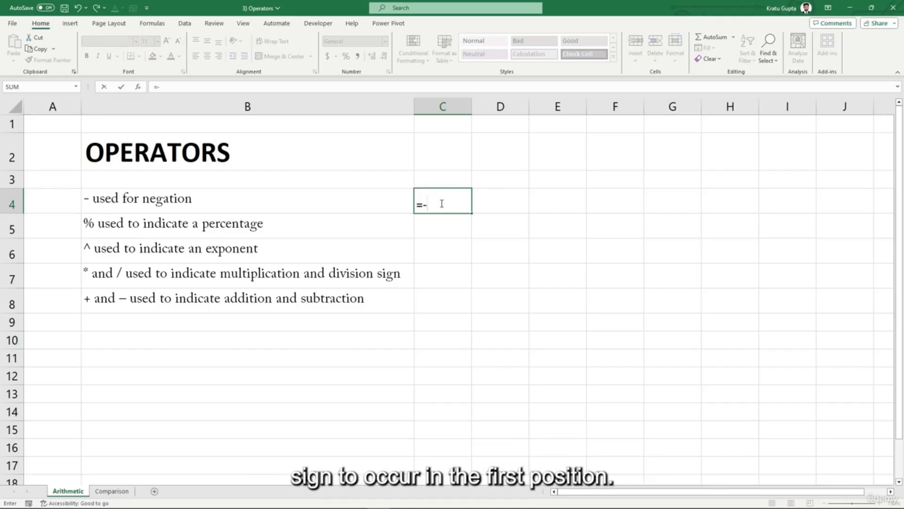
text(9)
key(Return)
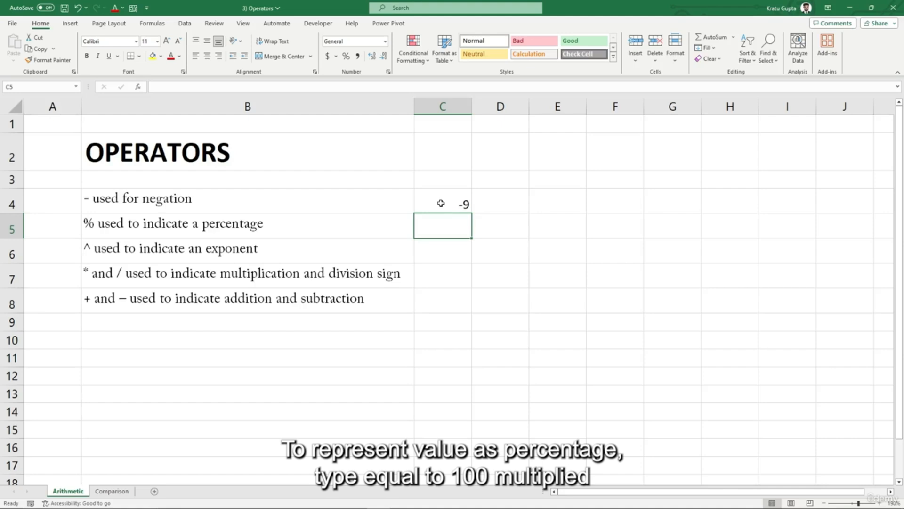
Step: Enter the percentage example =100*20% in cell C5
text(=1)
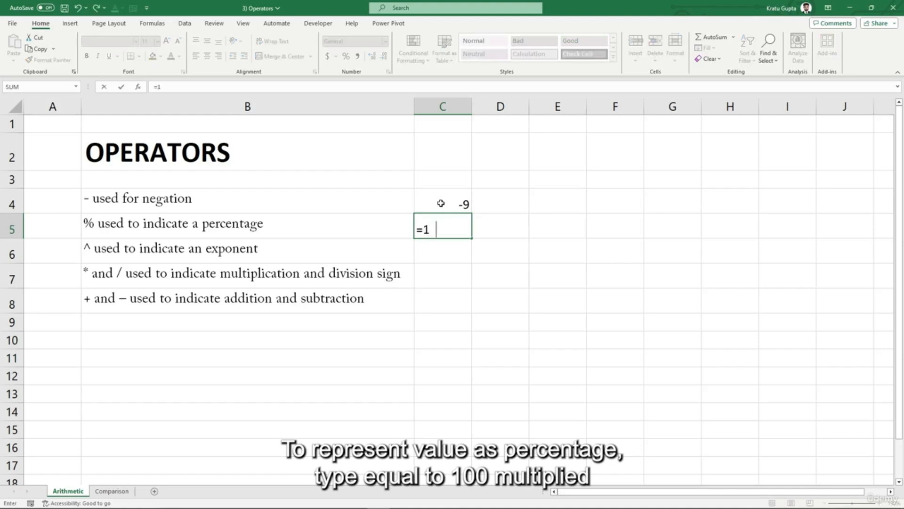
text(00*)
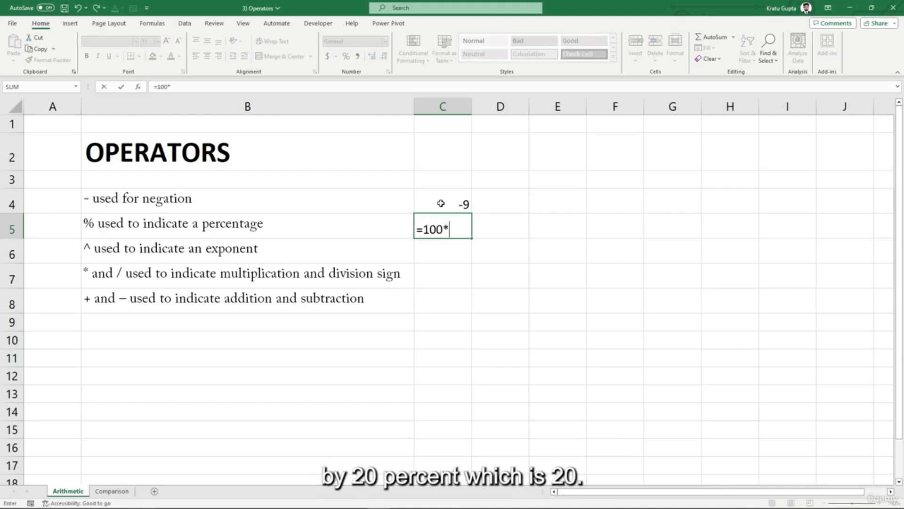
text(20%)
key(Return)
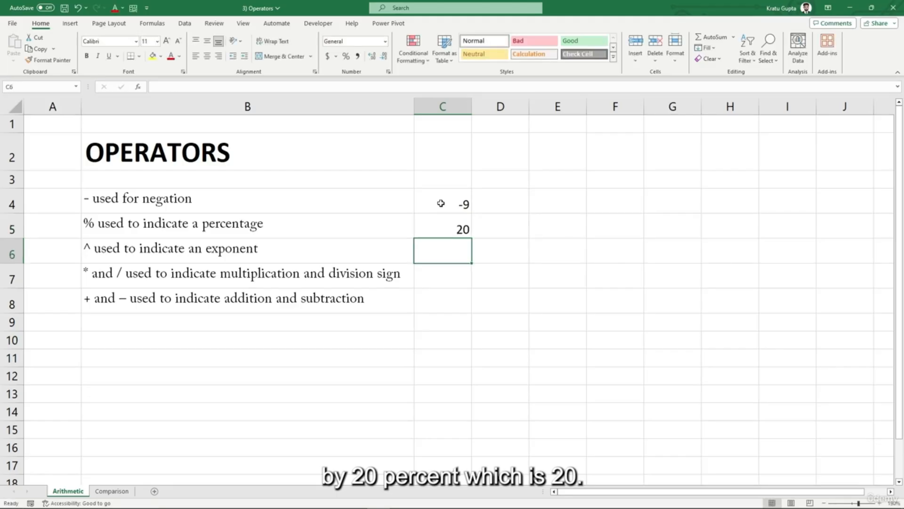
Step: Enter the exponent example =2^3 in cell C6
text(=)
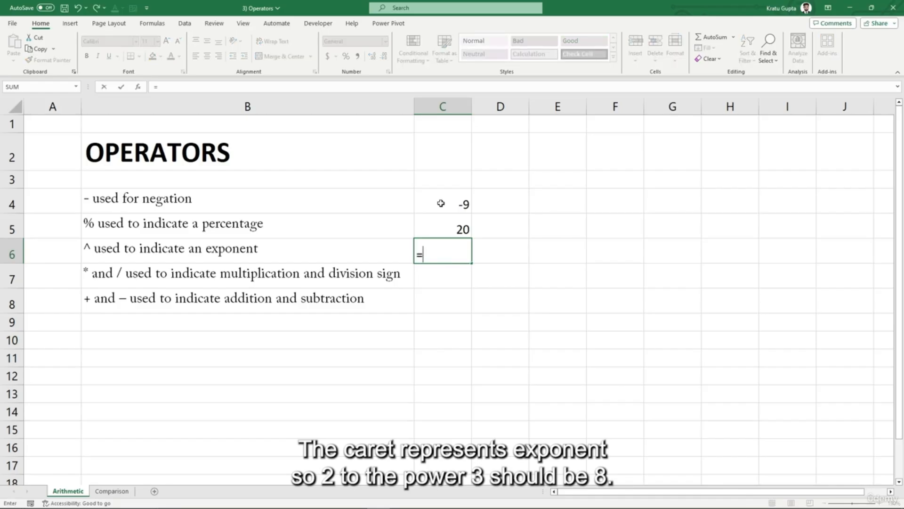
text(2^3)
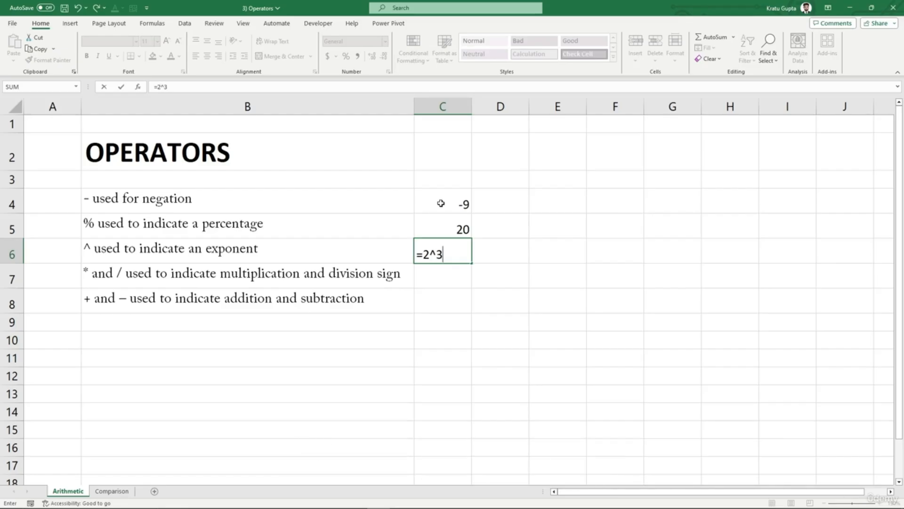
key(Return)
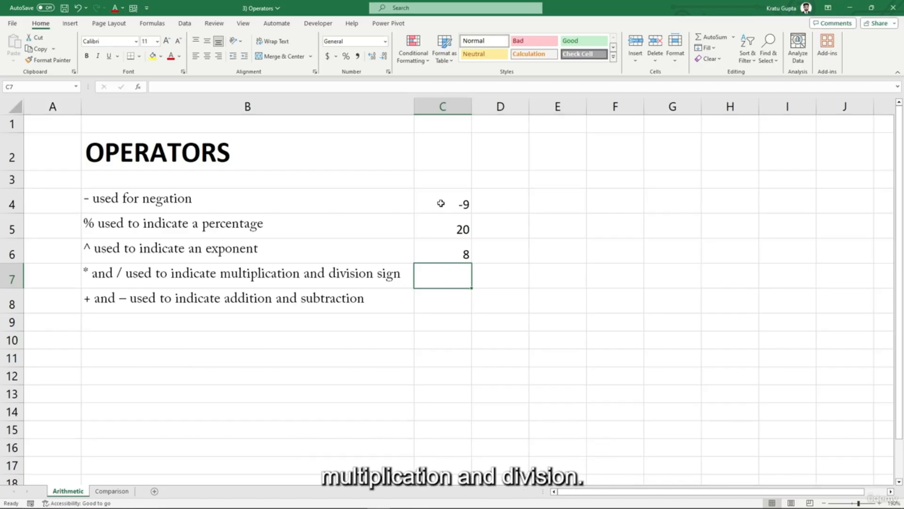
Step: Enter the multiplication and division example =2*3/2 in cell C7 and the addition and subtraction example =2+3-4 in C8
text(=2*3/2)
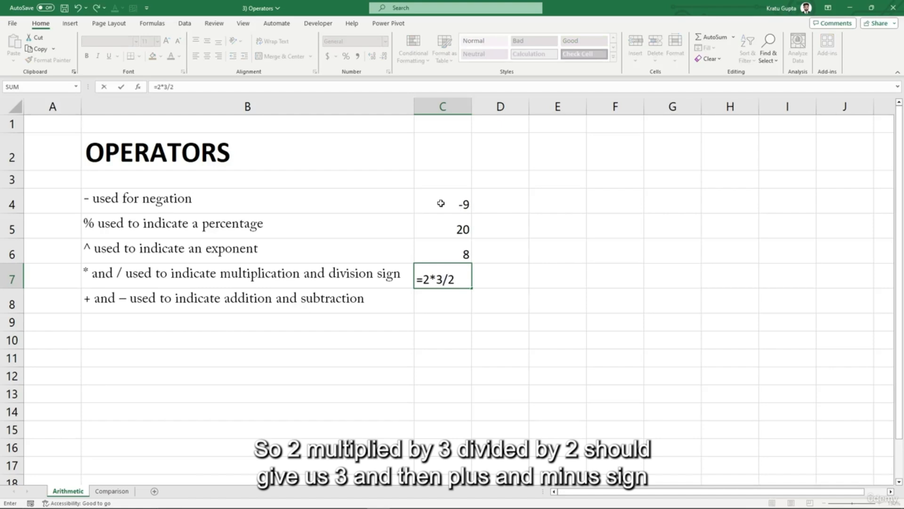
key(Return)
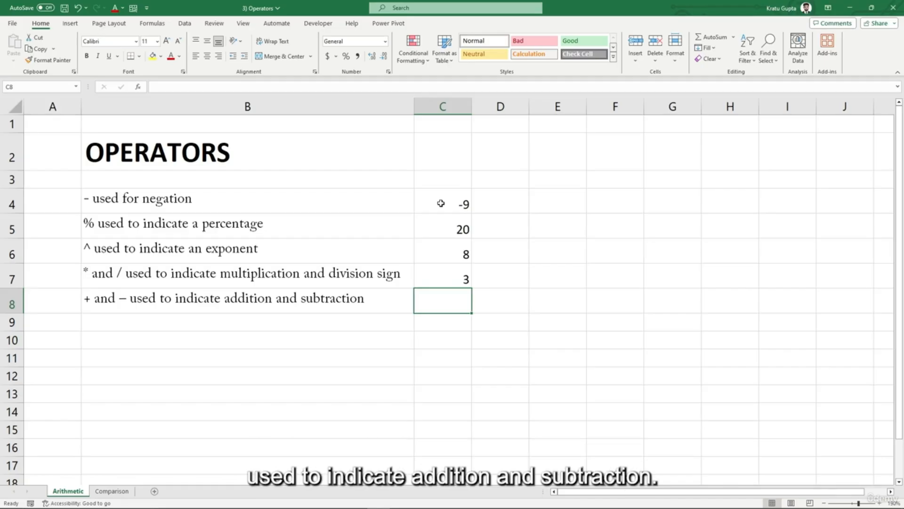
text(=)
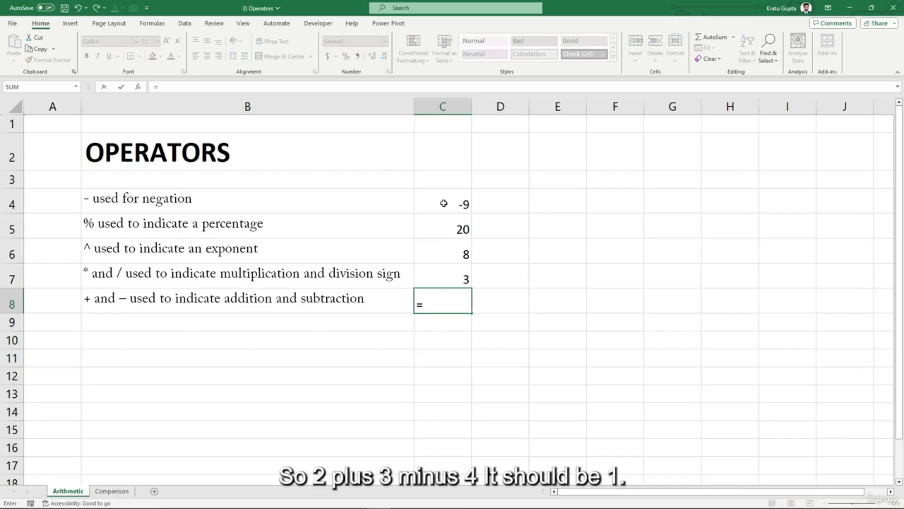
text(2+3-4)
key(Return)
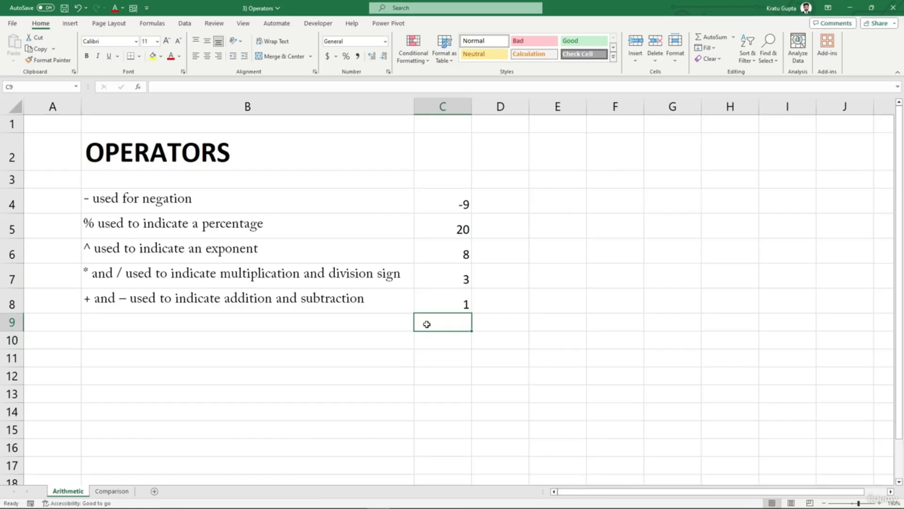
Step: On the Comparison worksheet, enter the greater-than example =2>3 in cell D4
click(122, 494)
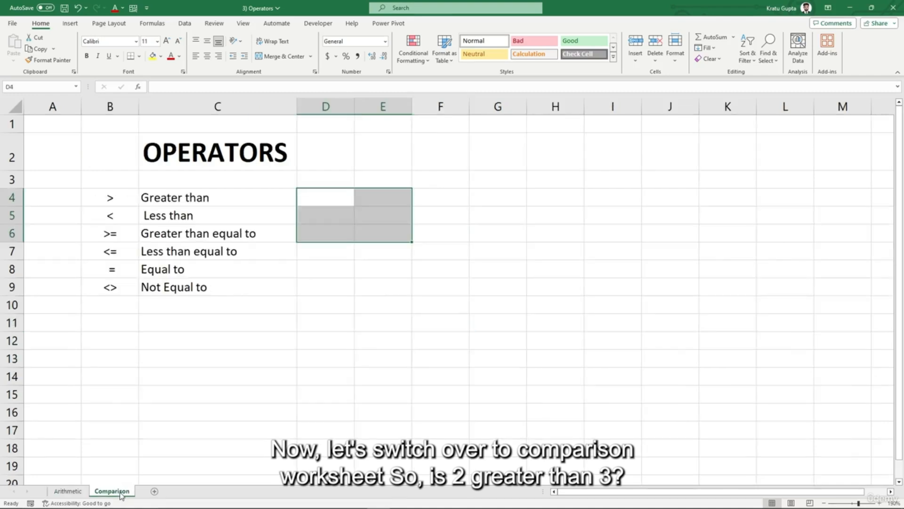
click(335, 322)
click(319, 198)
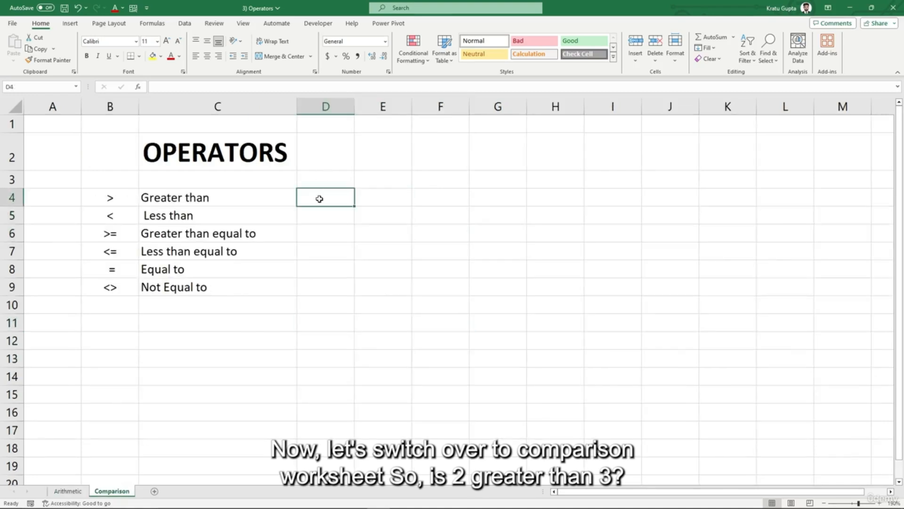
text(=2>3)
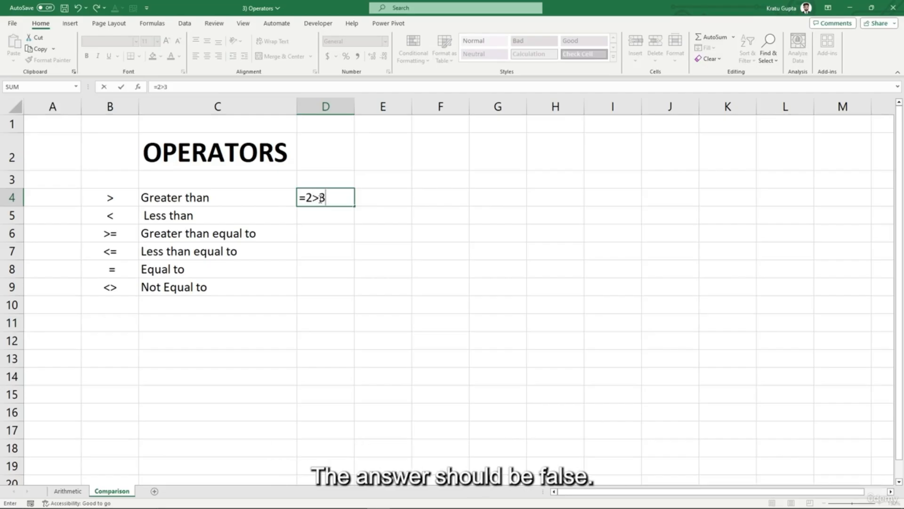
key(Return)
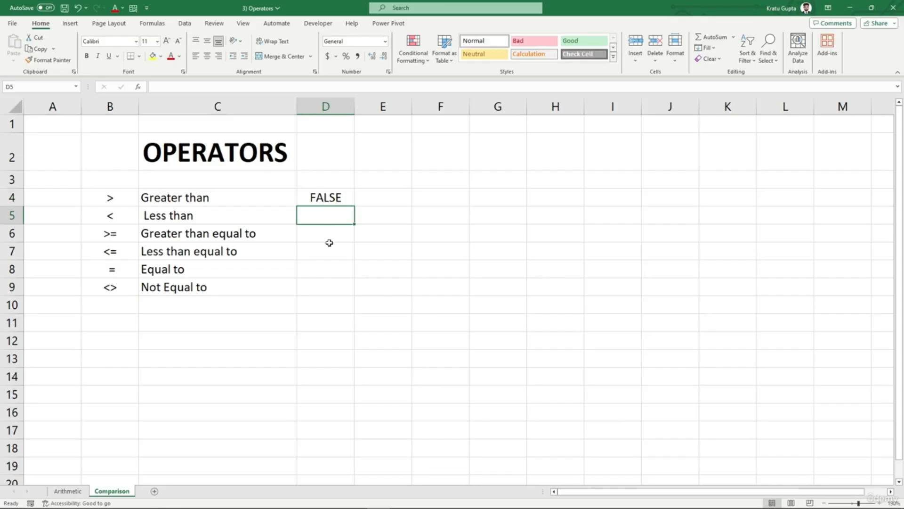
Step: Enter the less-than example =3<4 in cell D5
text(=3)
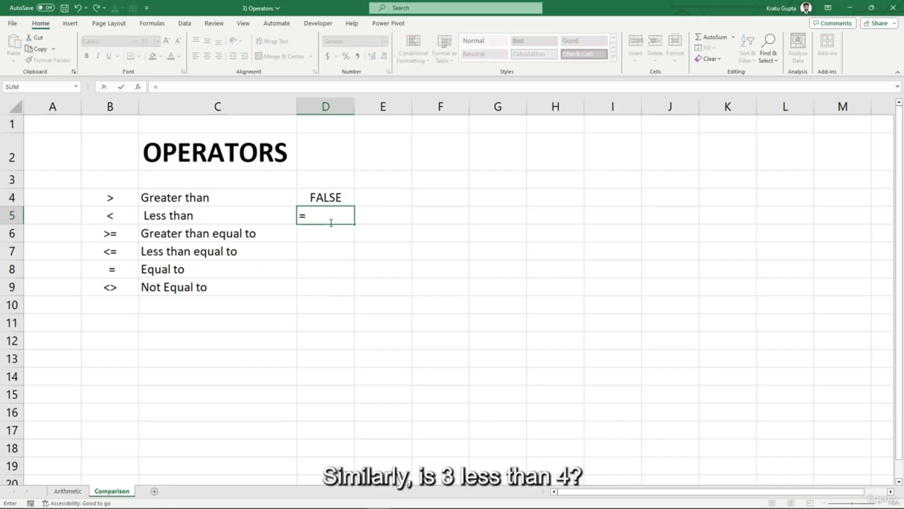
text(<4)
key(Return)
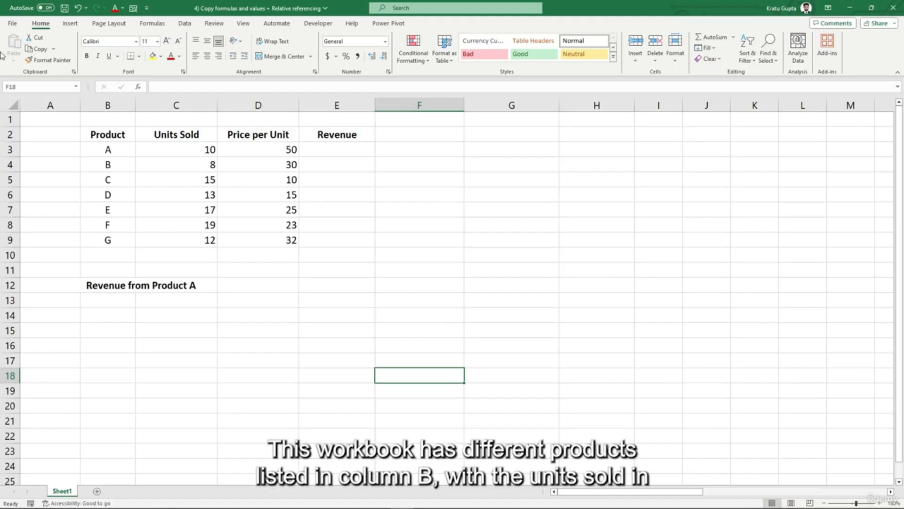
Step: Examine the Product, Units Sold and Price per Unit columns of the product table
click(115, 104)
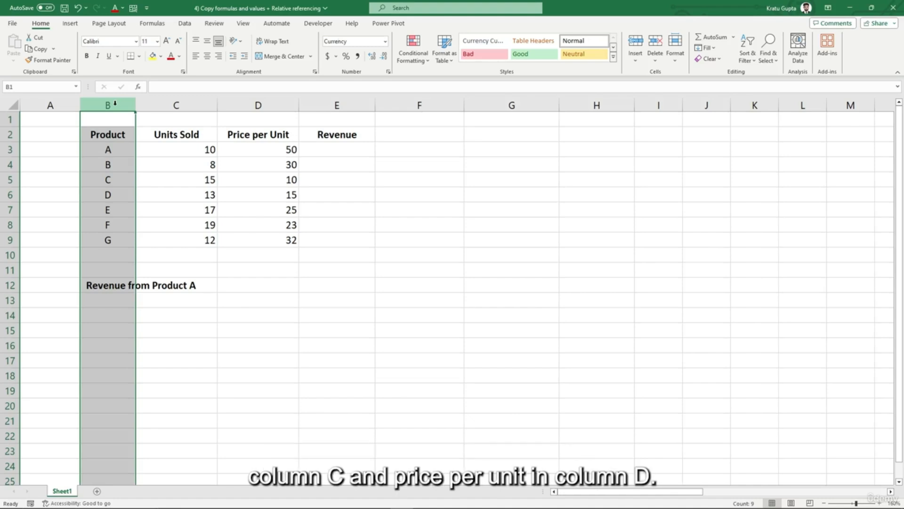
click(155, 104)
click(258, 105)
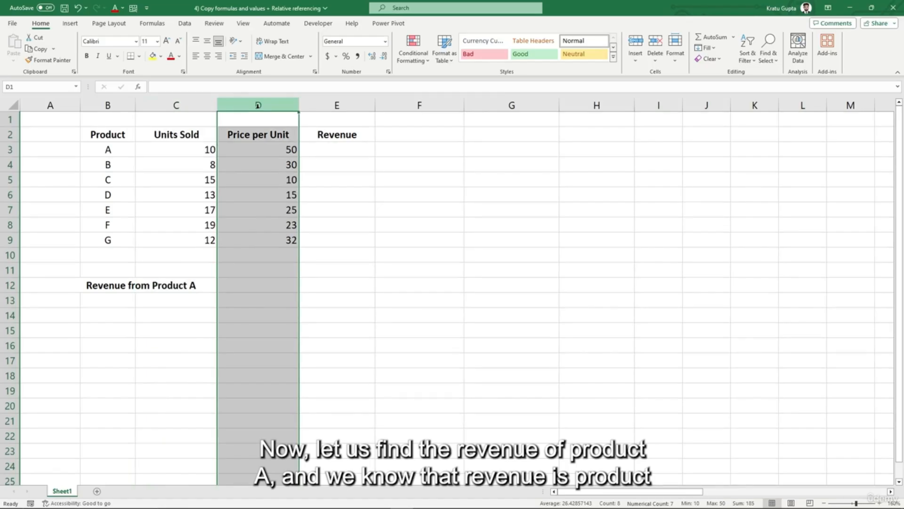
click(187, 136)
click(244, 137)
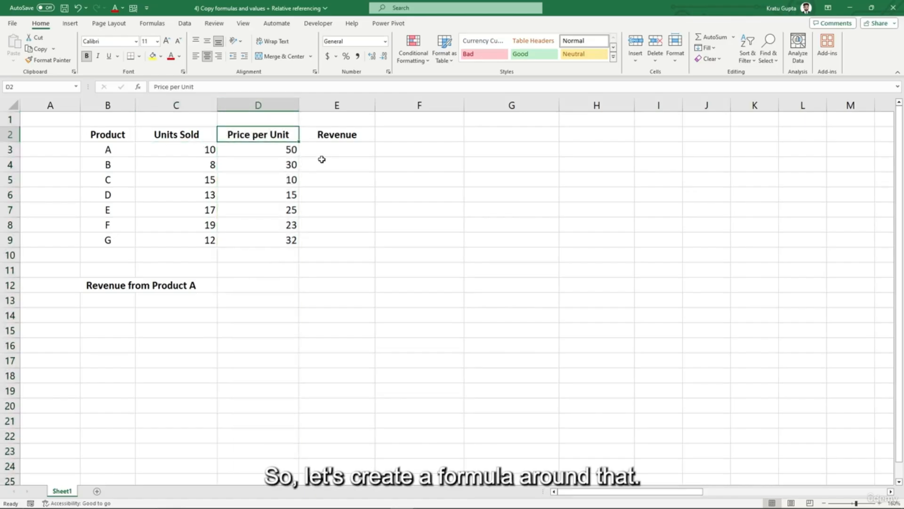
Step: Calculate product A's revenue in cell E3 with the formula =C3*D3
click(355, 148)
key(Right)
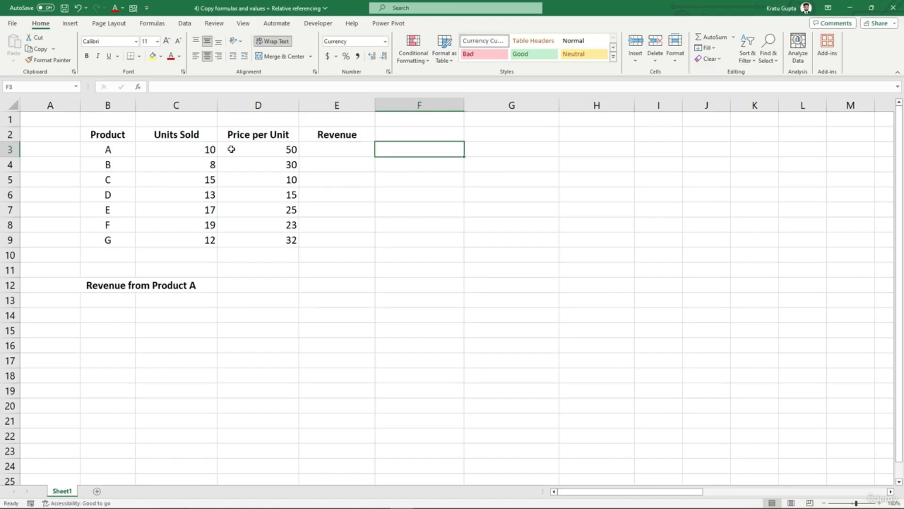
click(333, 150)
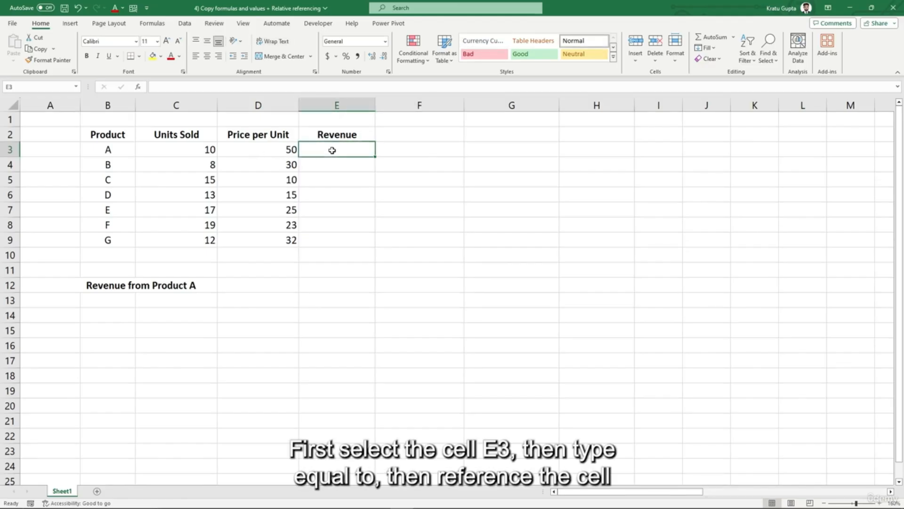
text(=)
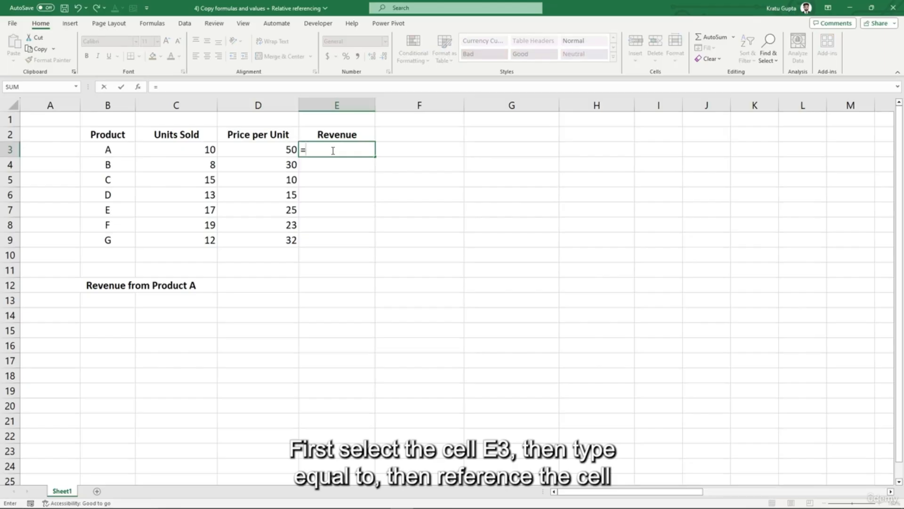
click(167, 150)
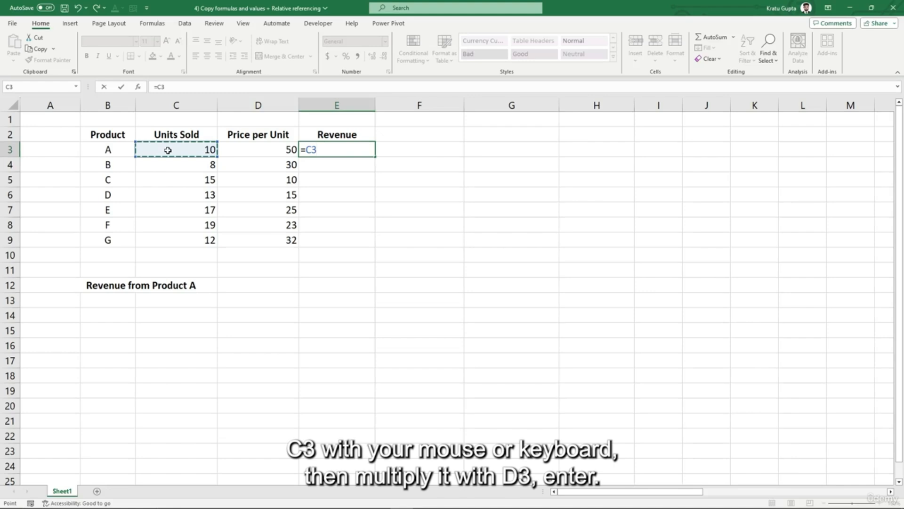
text(*)
key(Right)
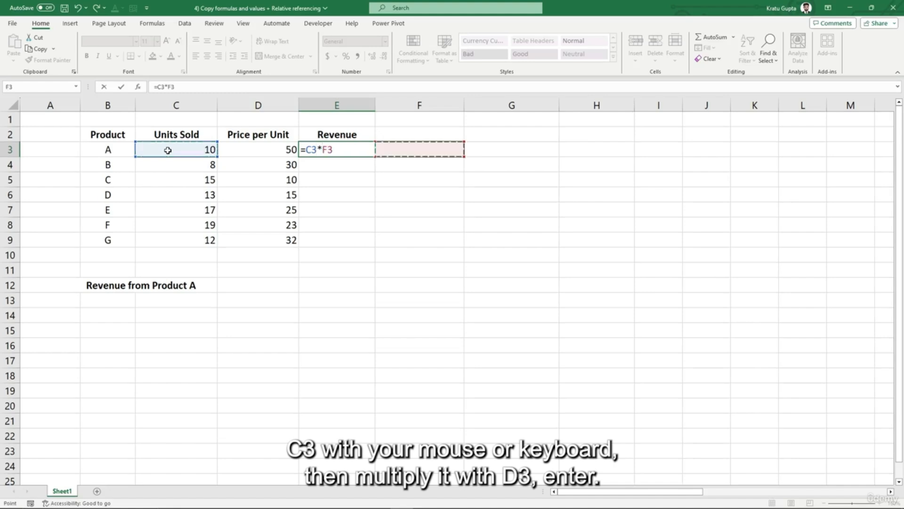
key(Left)
key(Left)
key(Return)
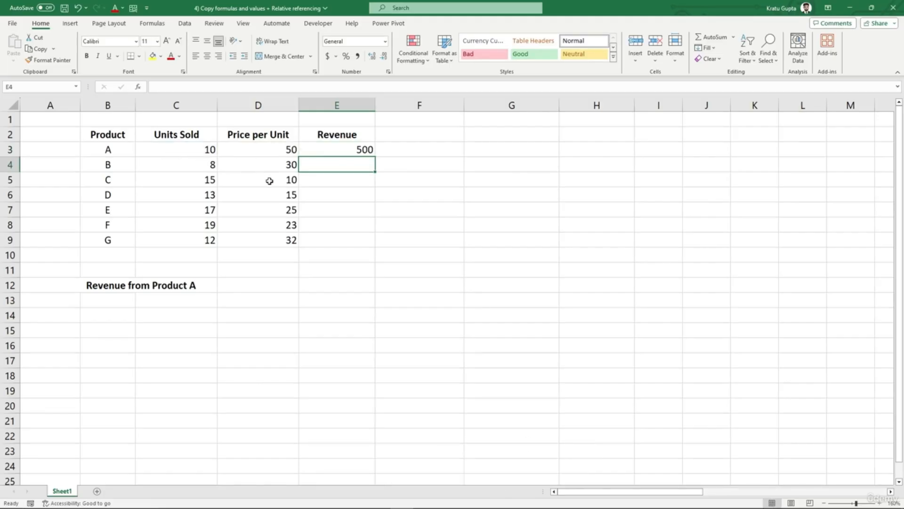
Step: Copy the revenue formula from cell E3 and paste it into E4 for product B
click(346, 150)
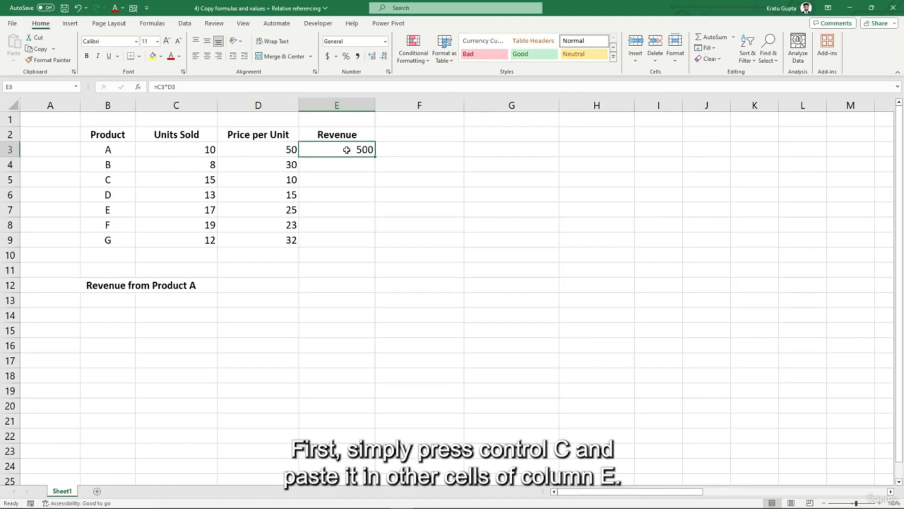
key(ctrl+c)
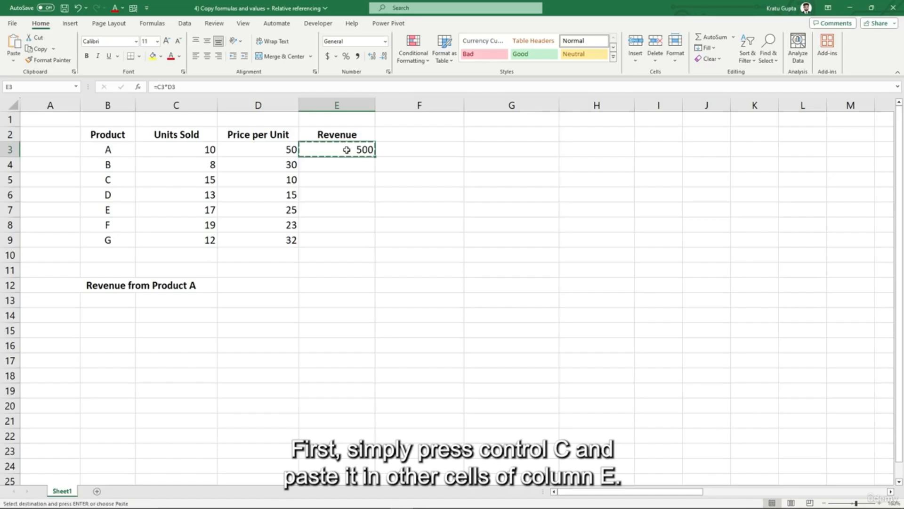
key(Down)
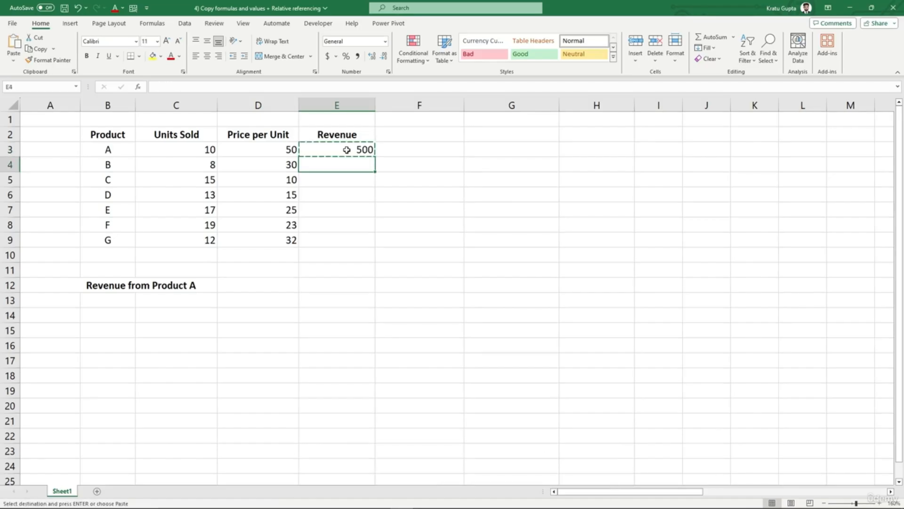
key(ctrl+v)
Step: Paste the copied revenue formula into cells E5:E6, and clear those two cells again
drag(340, 177, 340, 191)
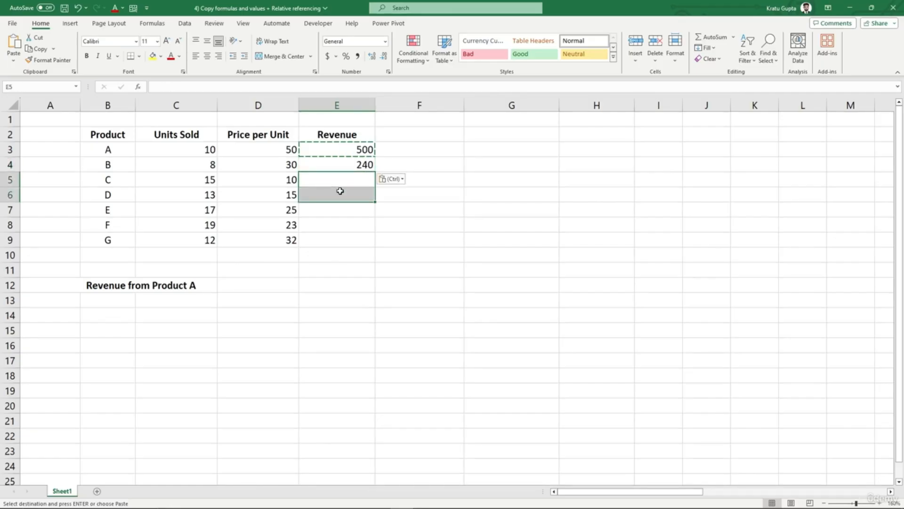
key(ctrl+v)
click(340, 190)
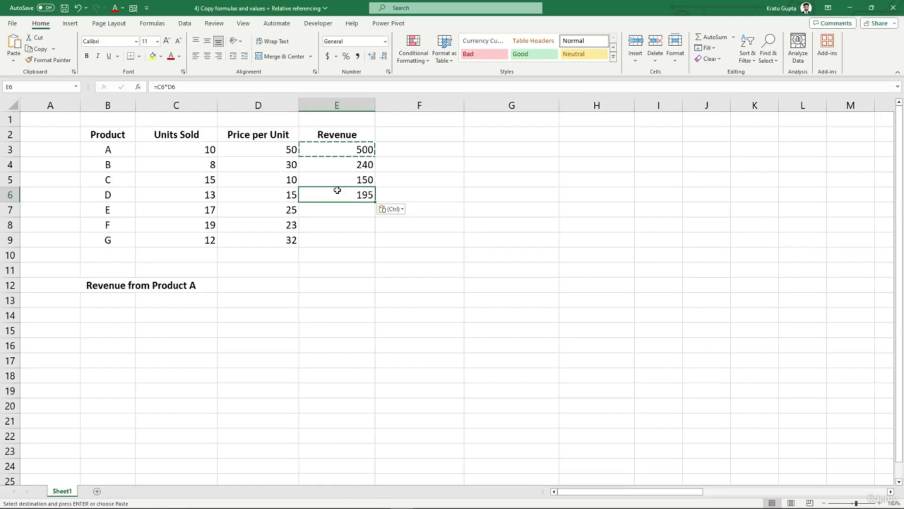
drag(330, 165, 330, 196)
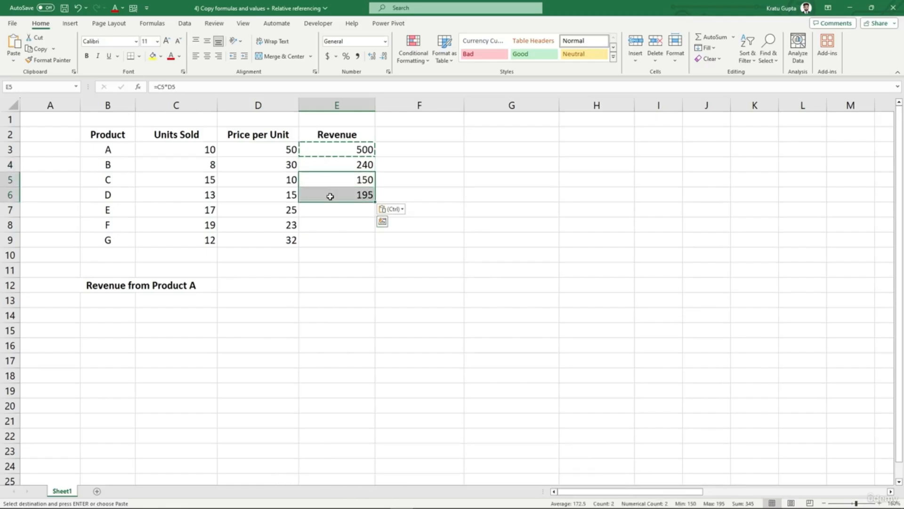
key(Delete)
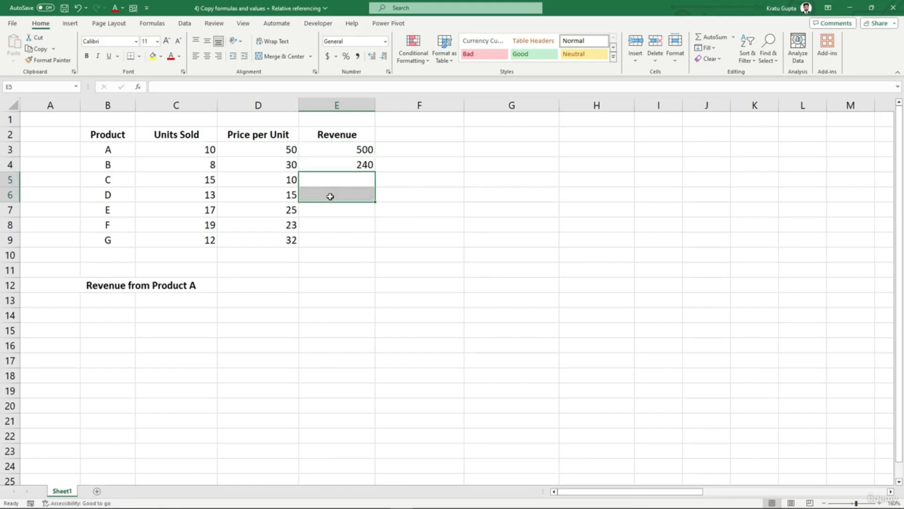
click(403, 208)
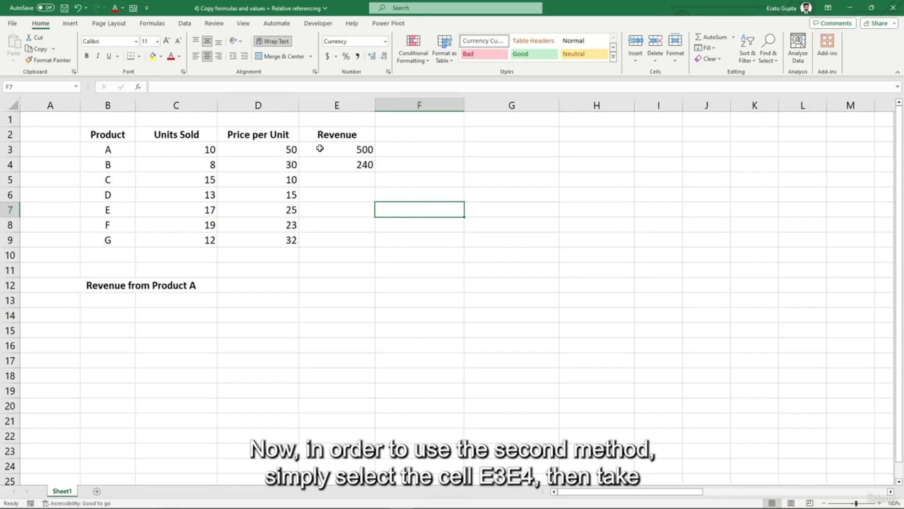
Step: Fill the revenue formulas from E3:E4 down to E9, undoing the first fill and repeating it with automatic fill
drag(319, 150, 321, 166)
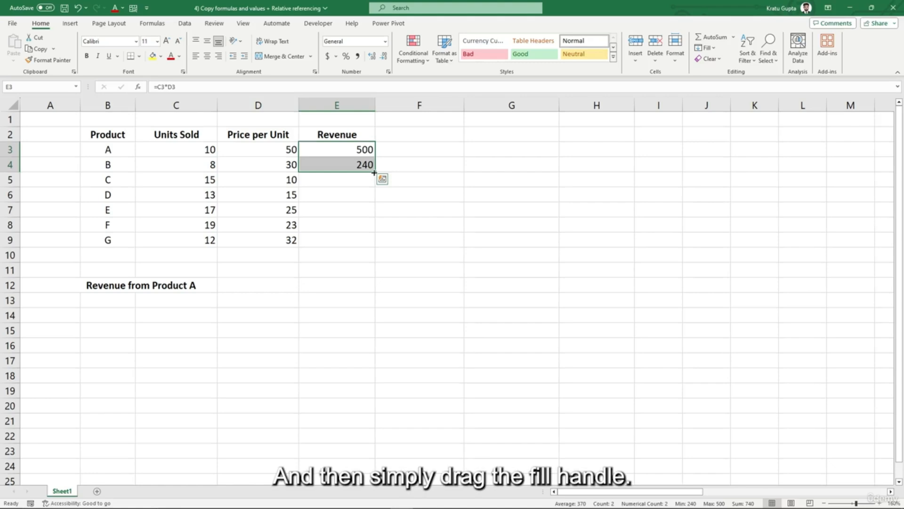
drag(375, 173, 372, 245)
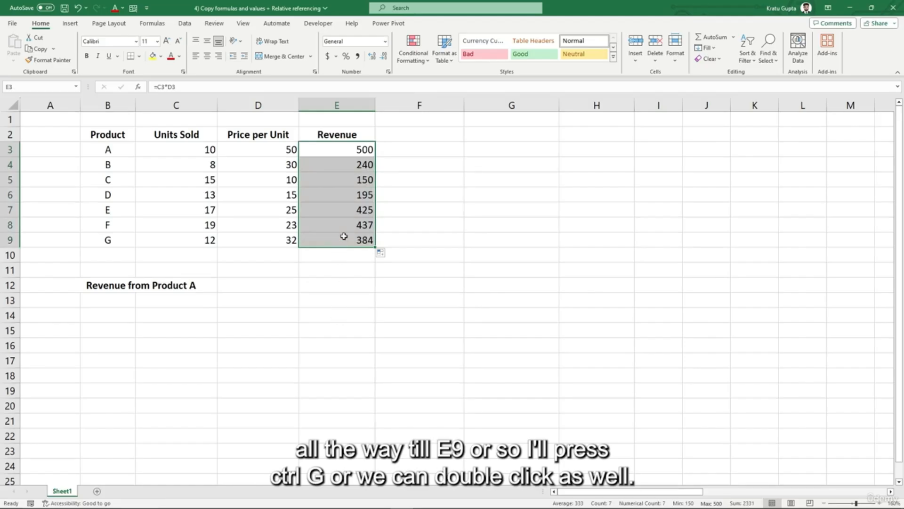
key(ctrl+z)
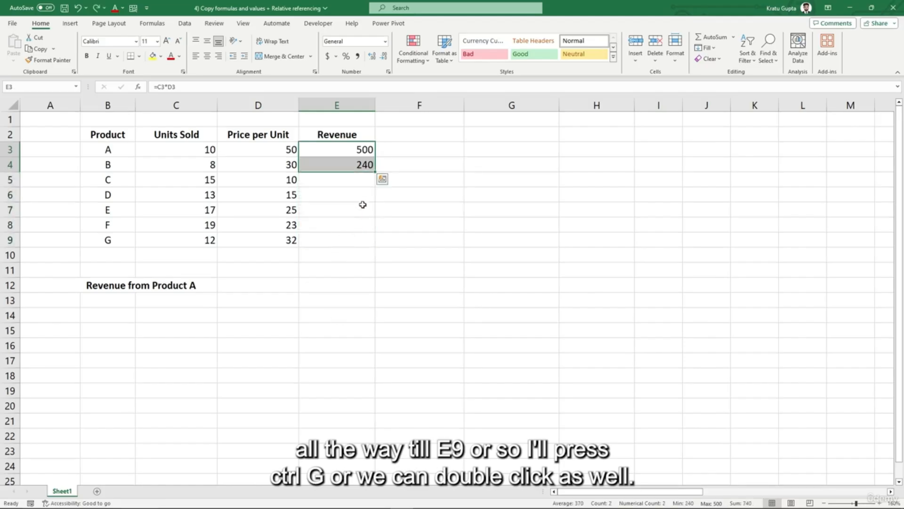
double_click(375, 173)
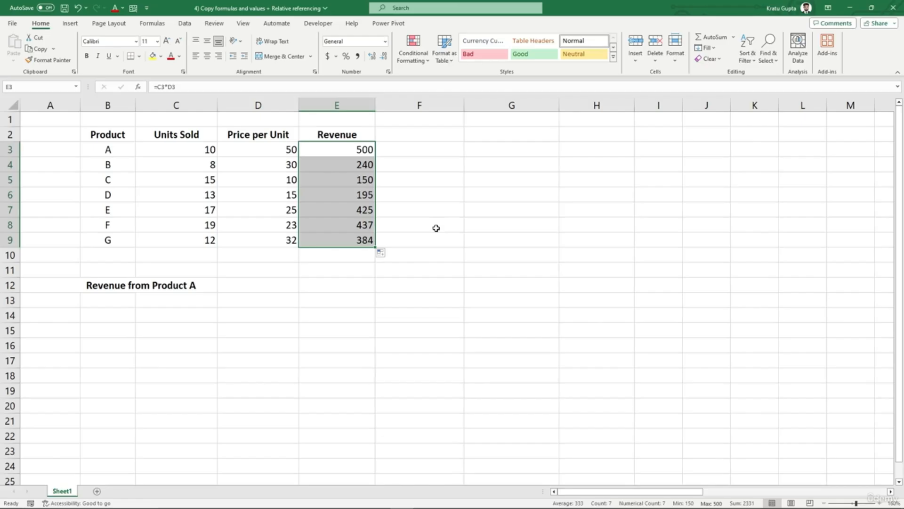
click(412, 199)
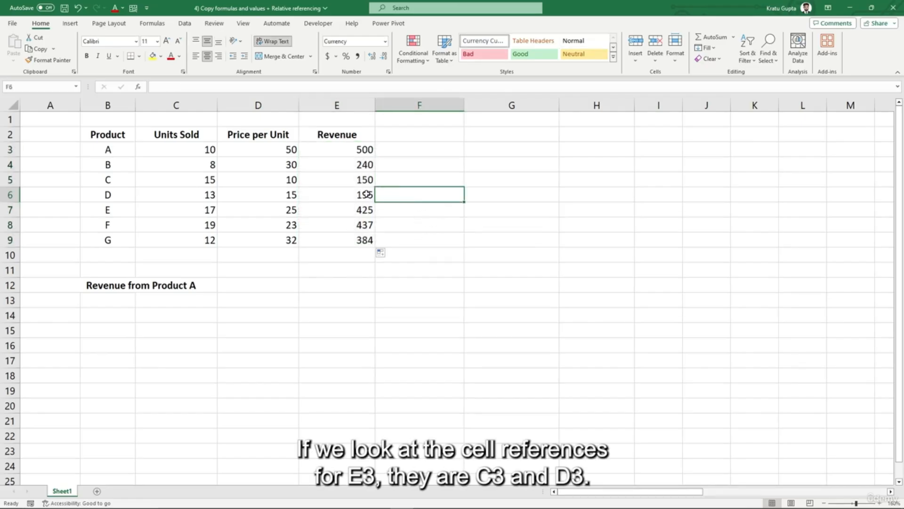
Step: Inspect the cell references in the revenue formulas of E3, E4 and E9
click(344, 151)
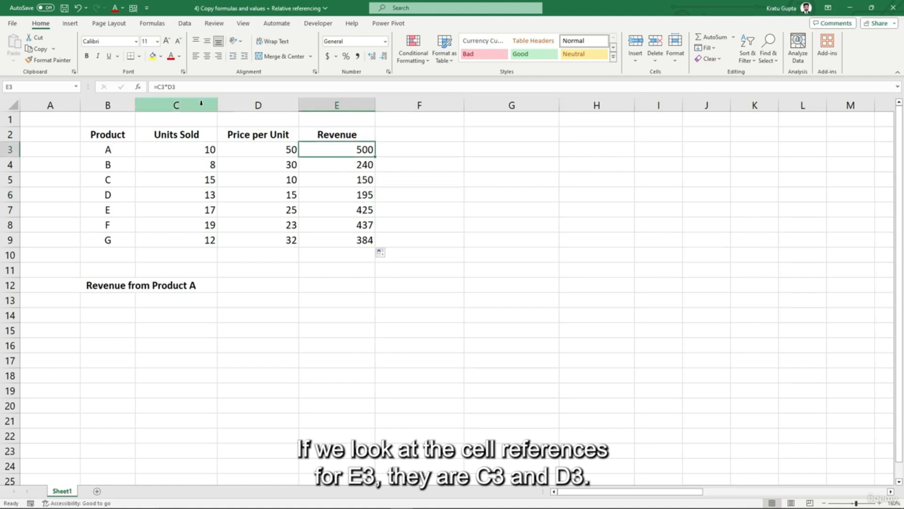
click(178, 86)
drag(178, 86, 153, 87)
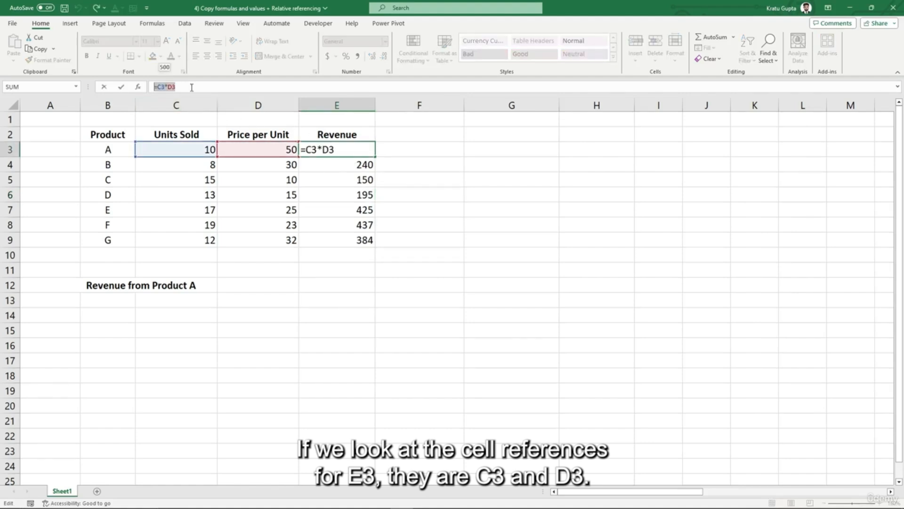
key(Return)
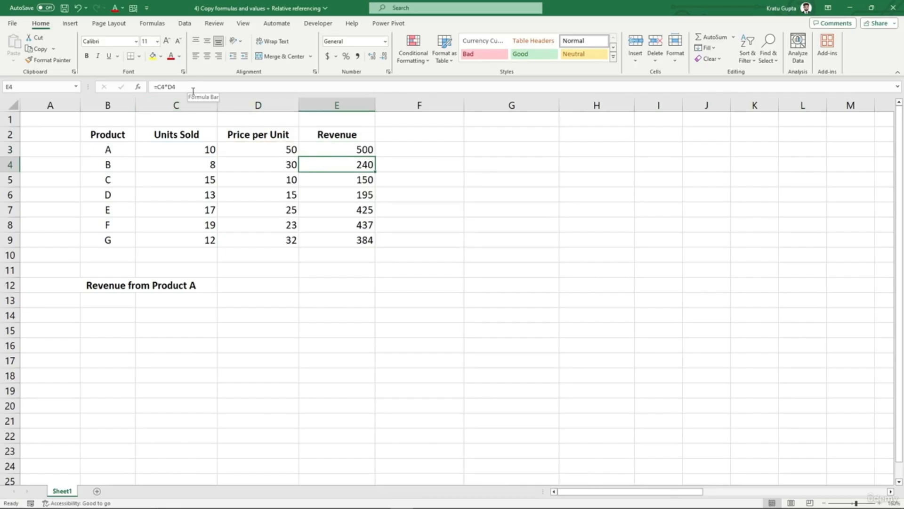
click(321, 238)
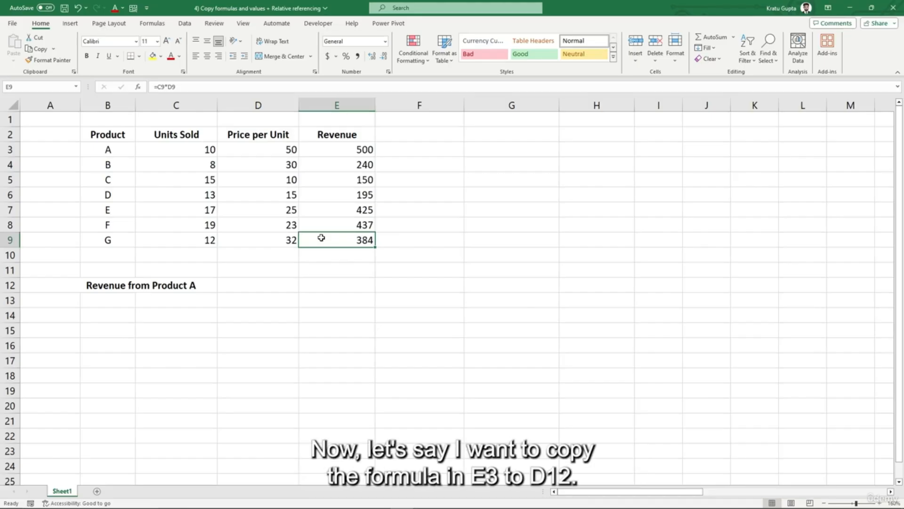
Step: Copy cell E3 with its revenue formula and paste it into D12 beside the Revenue from Product A label
click(330, 151)
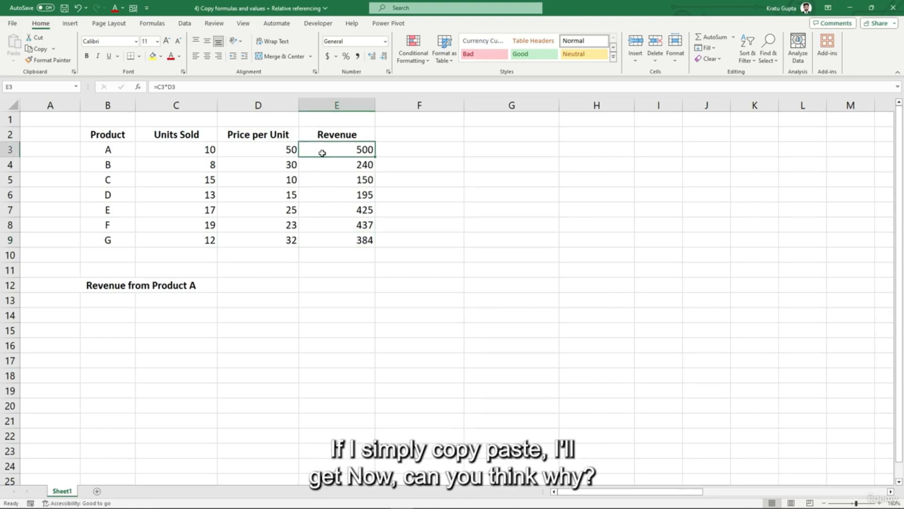
key(ctrl+c)
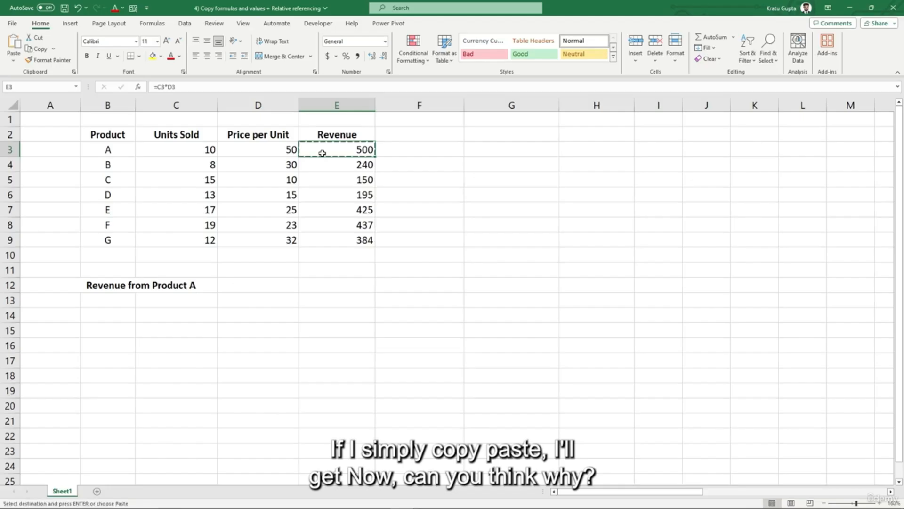
click(244, 289)
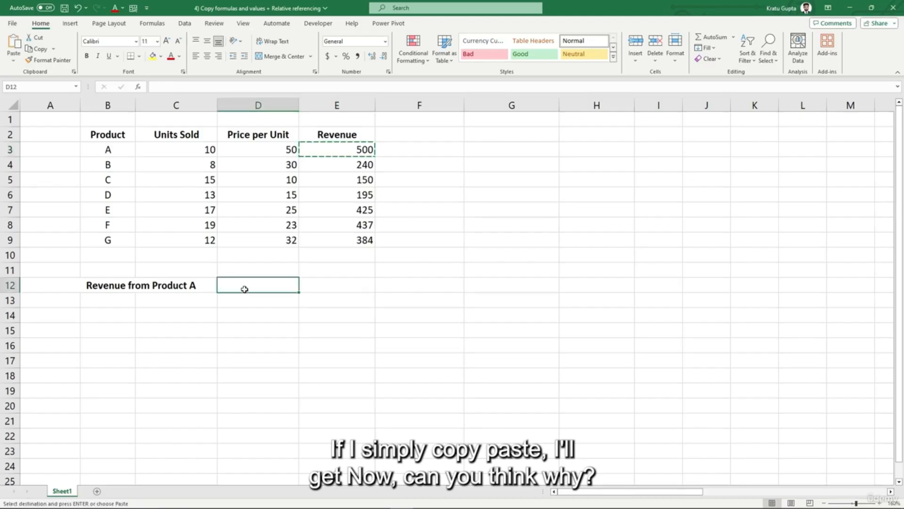
key(ctrl+v)
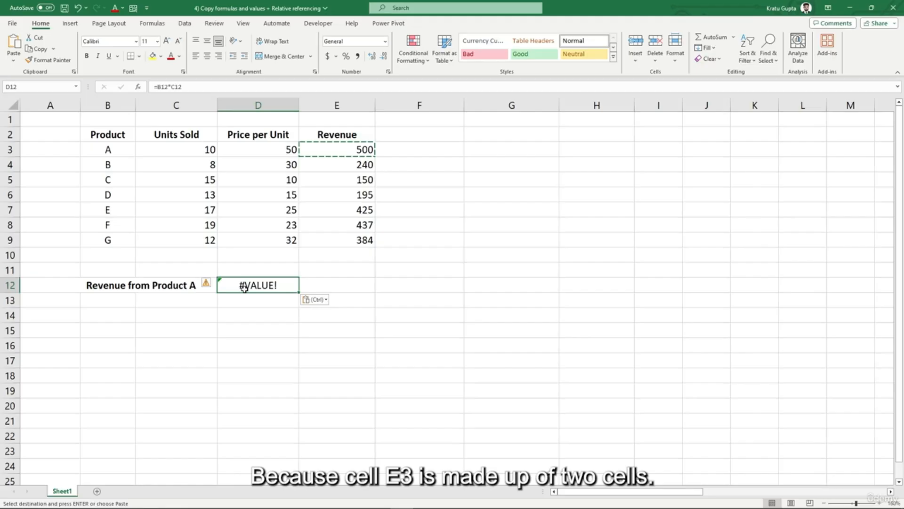
Step: Compare the references in the formulas of E3 and D12, and check the contents of cells B12 and C12
click(322, 150)
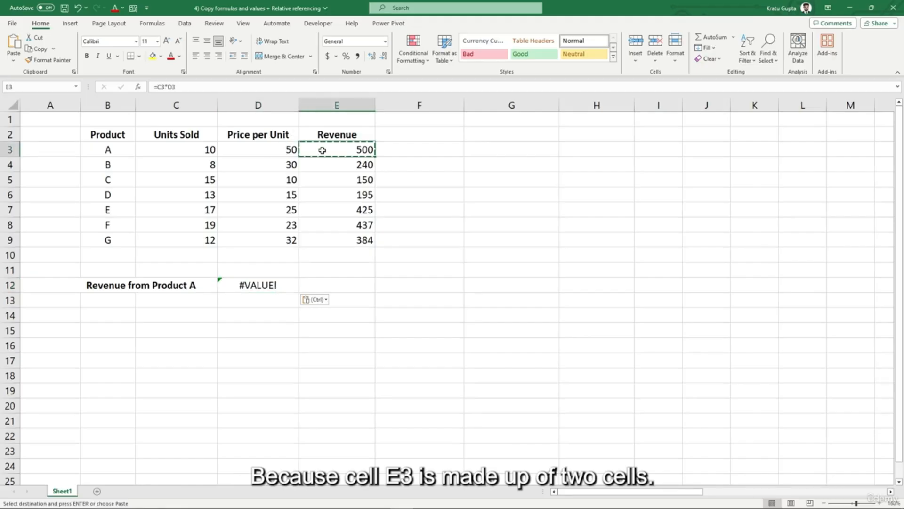
click(164, 85)
key(Return)
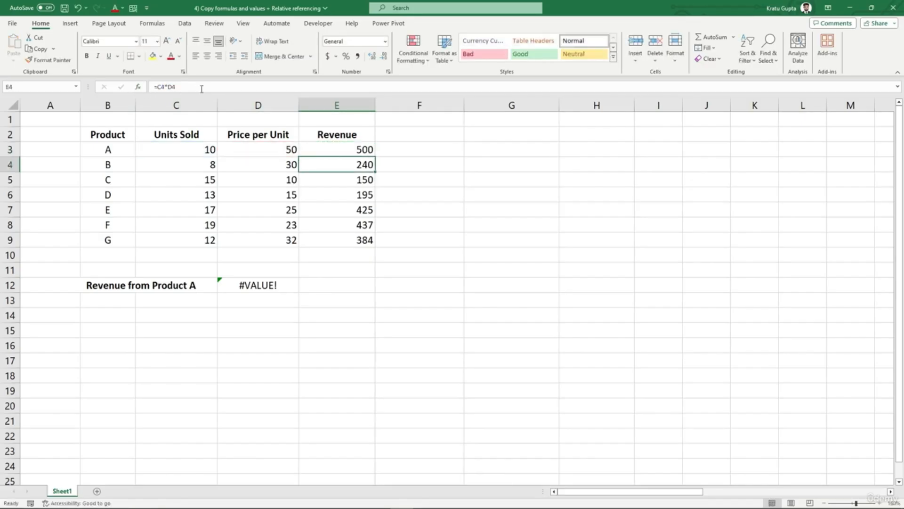
click(249, 286)
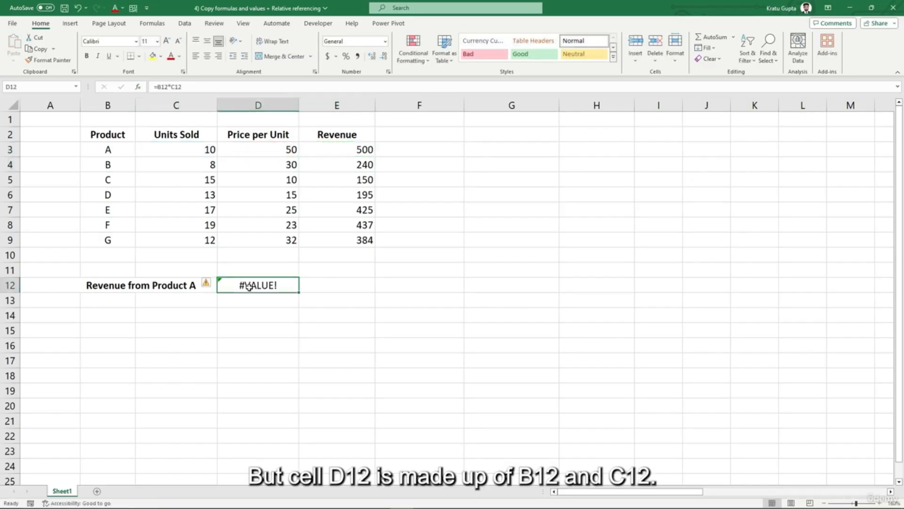
drag(186, 86, 154, 87)
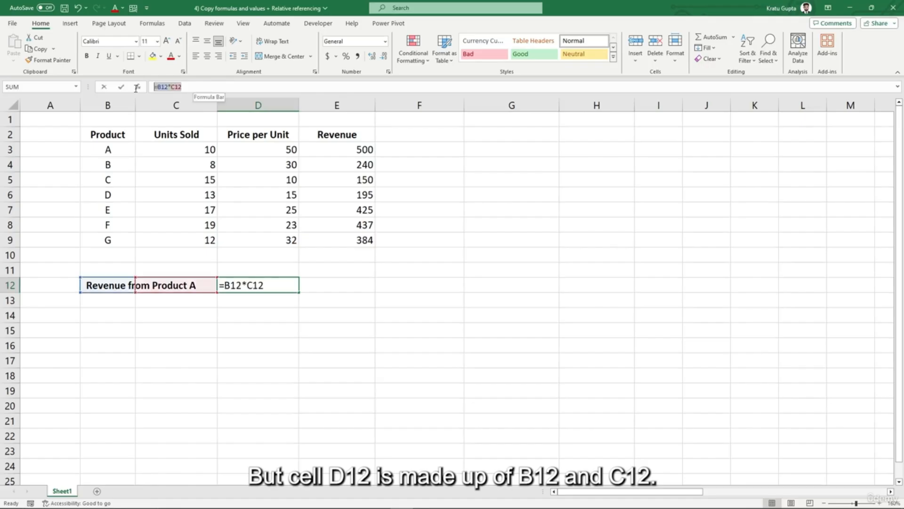
key(Return)
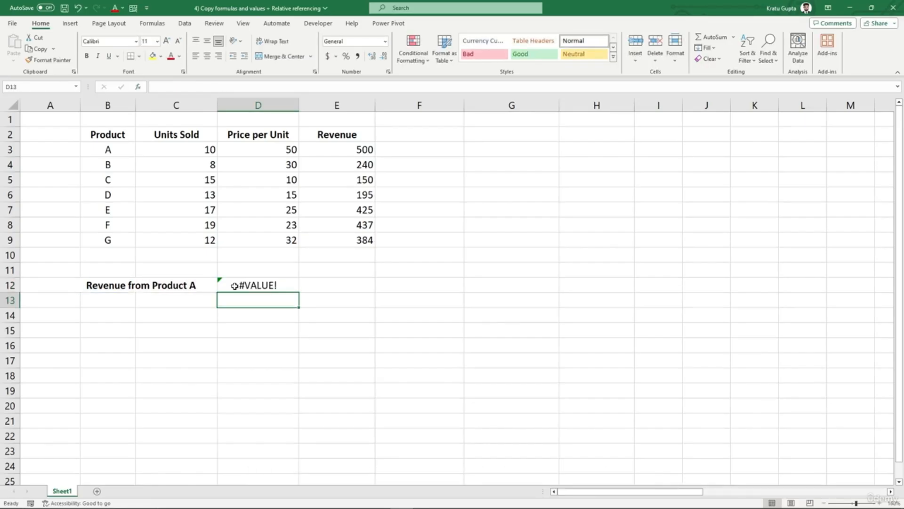
click(175, 286)
click(106, 288)
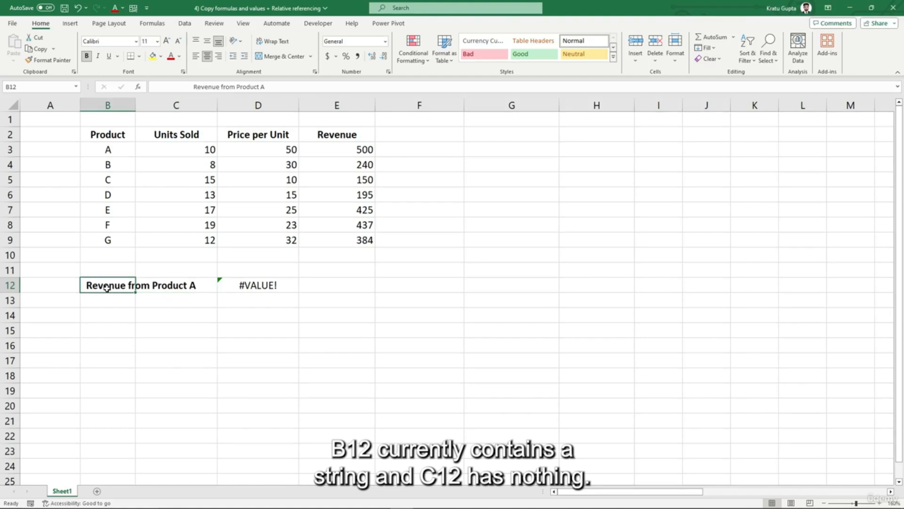
click(176, 286)
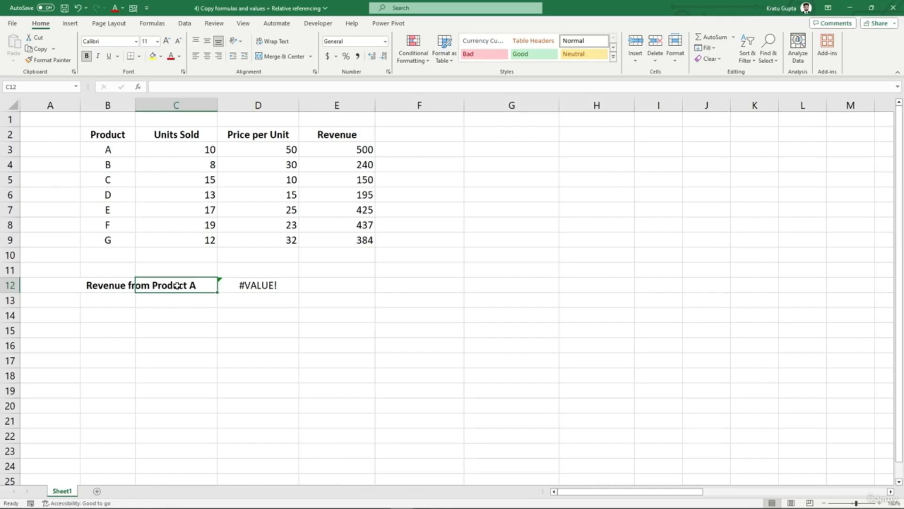
Step: Replace the formula in D12 with the direct reference =E3, and clear the cell again
click(269, 281)
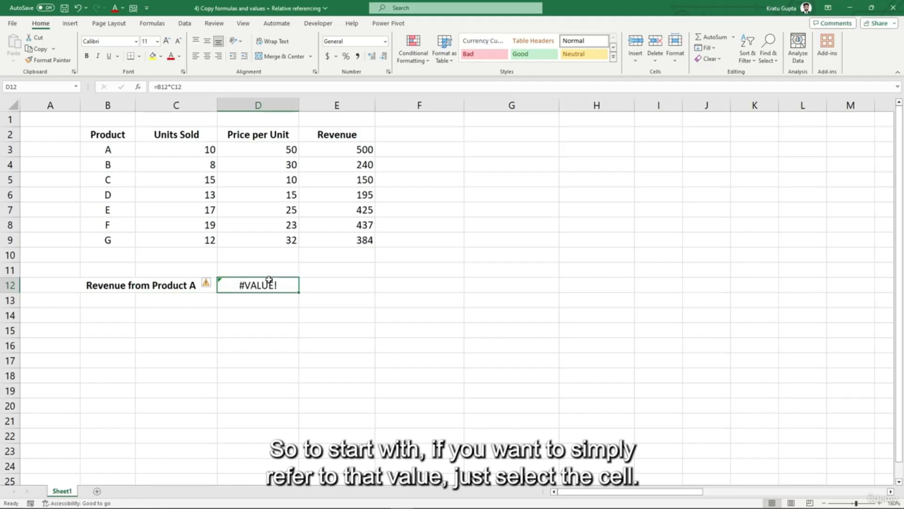
key(Delete)
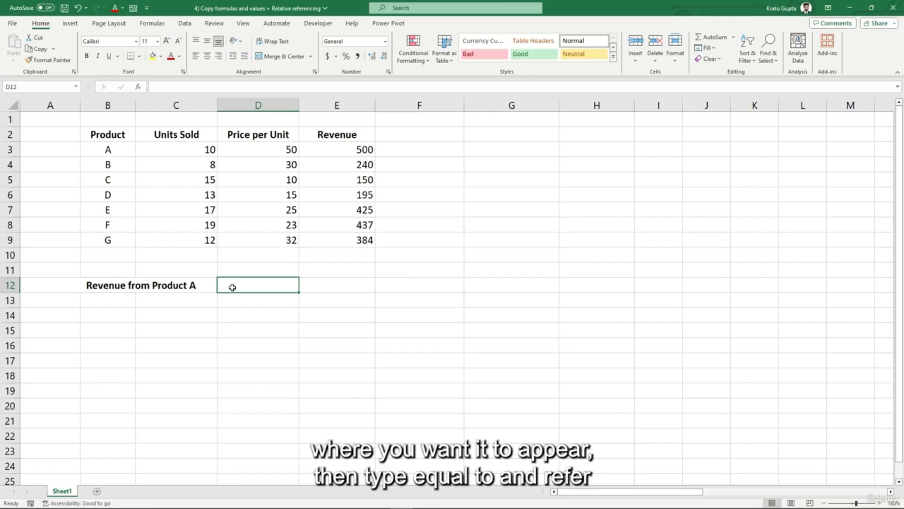
text(=)
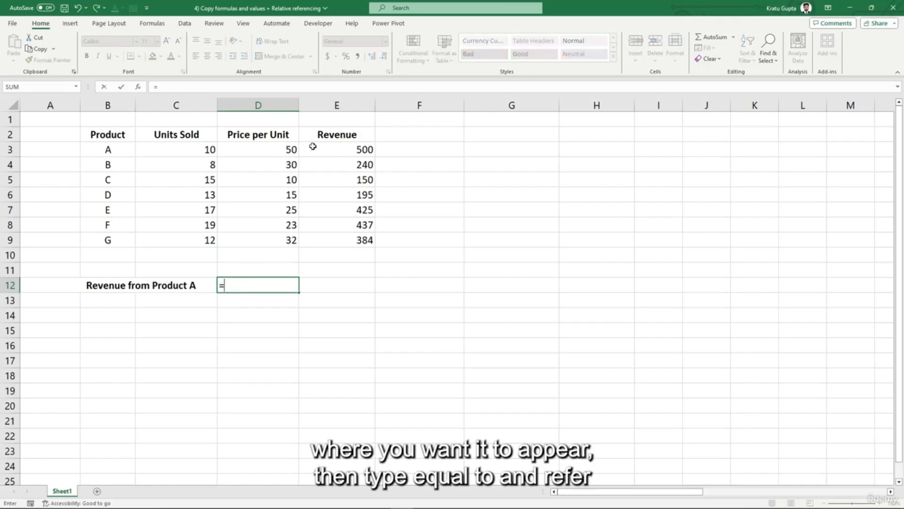
click(333, 148)
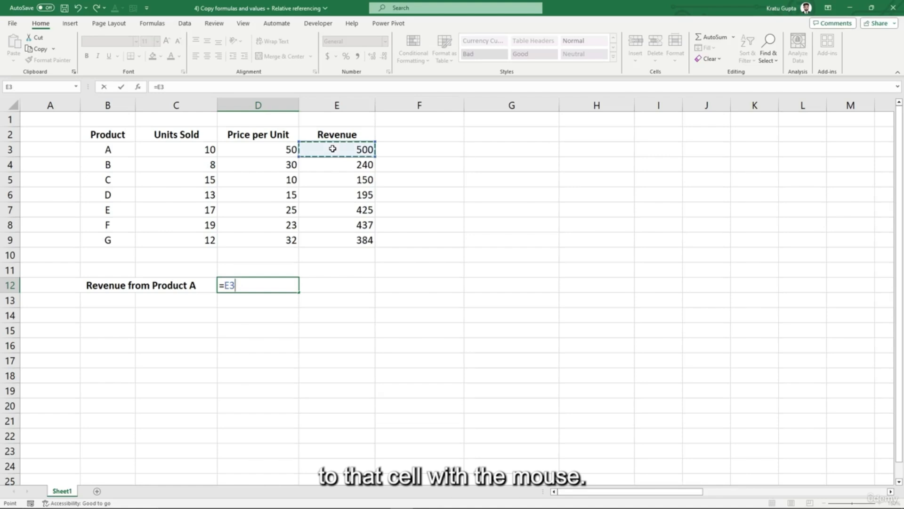
key(Return)
click(261, 287)
key(Delete)
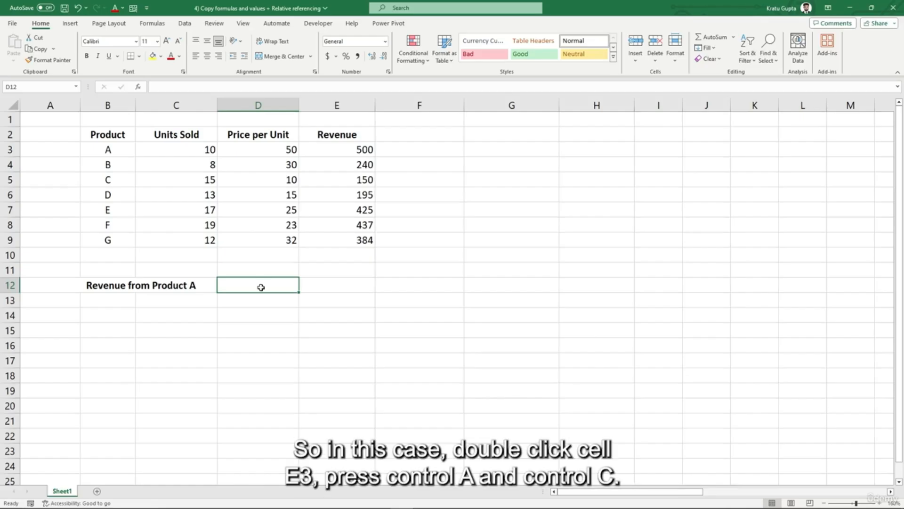
Step: Copy the formula text =C3*D3 from inside E3, paste it into D12 to check its references, and clear D12 again
double_click(335, 152)
key(ctrl+a)
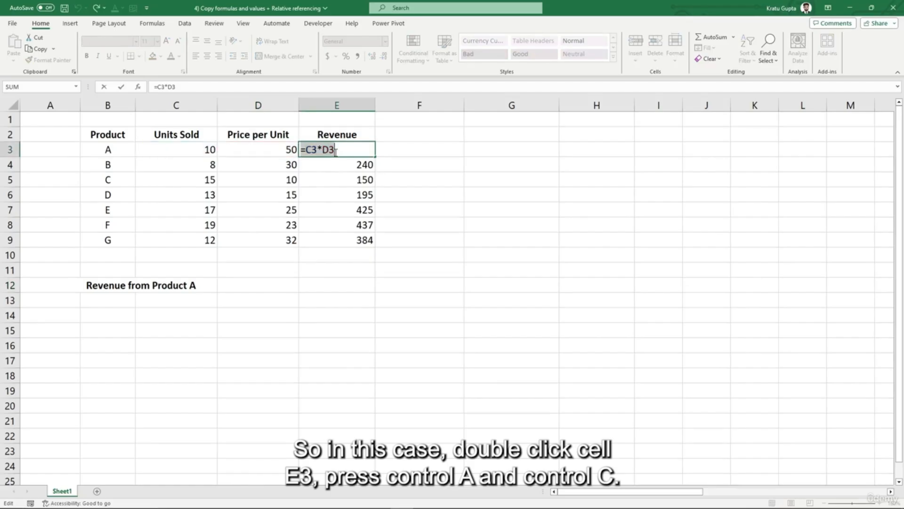
key(ctrl+c)
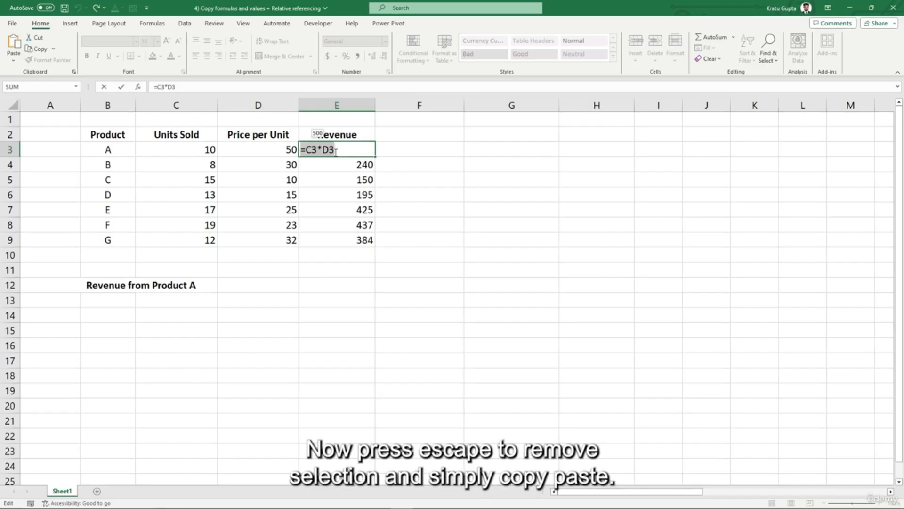
key(Escape)
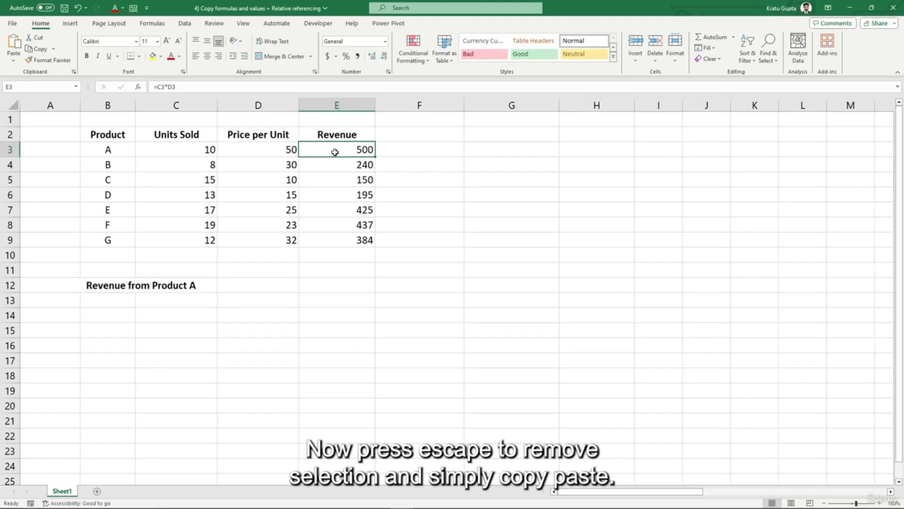
click(236, 285)
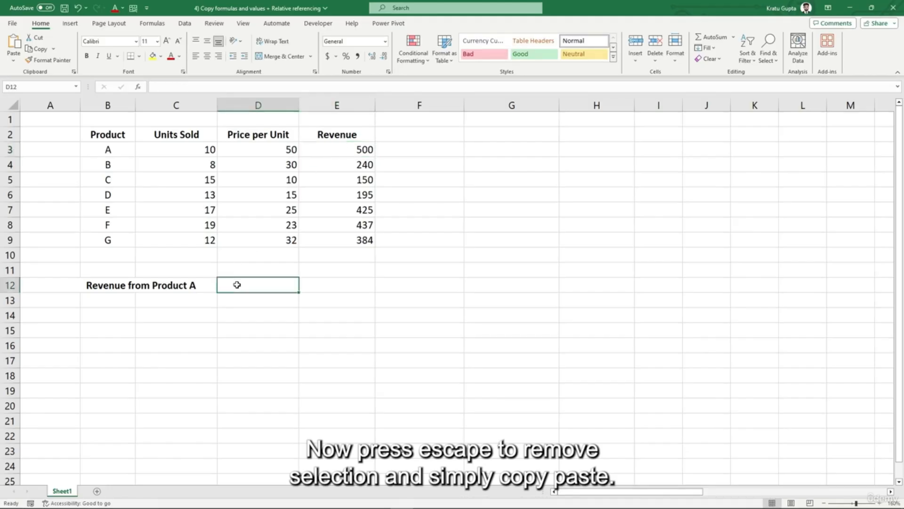
key(ctrl+v)
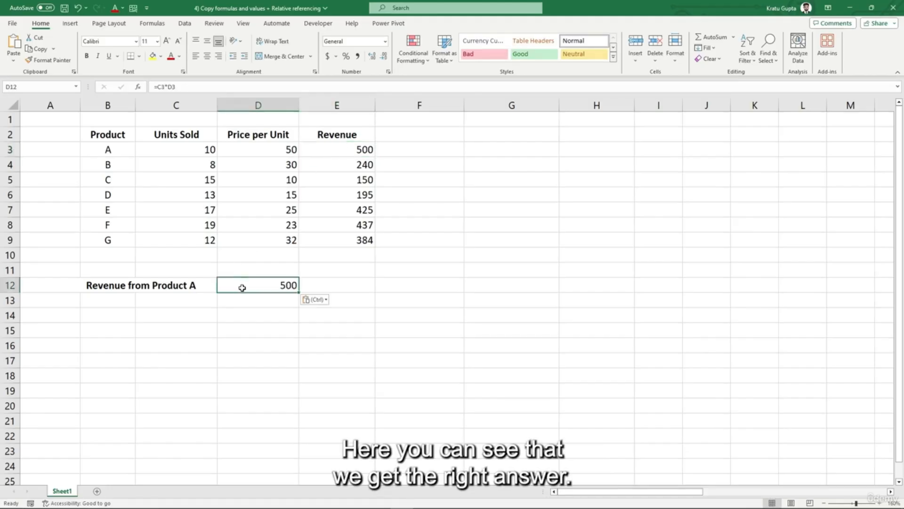
drag(193, 89, 137, 89)
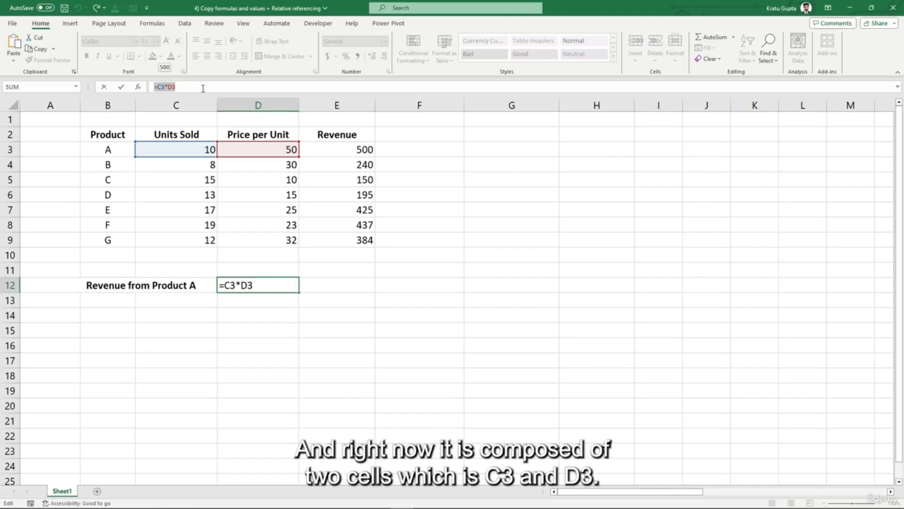
key(Return)
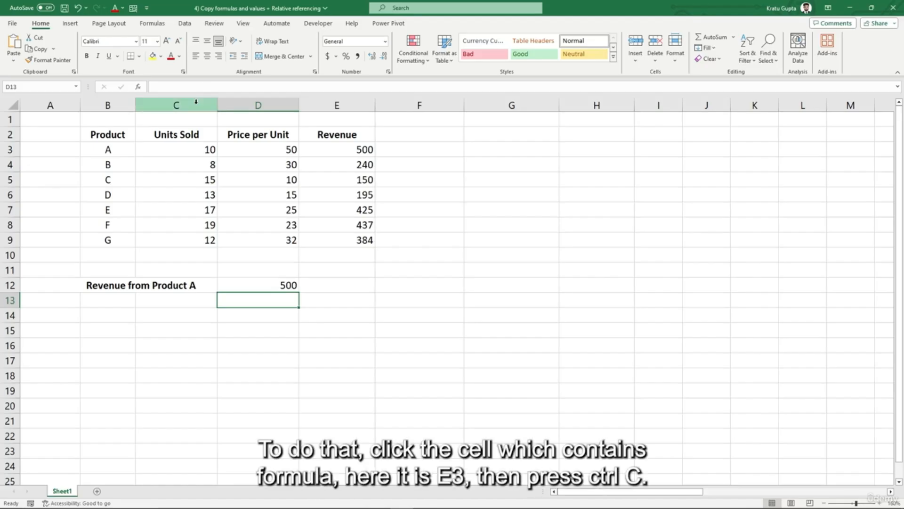
click(246, 283)
key(Delete)
Step: Copy product A's revenue from E3 and paste it into D12 as a value only
click(340, 151)
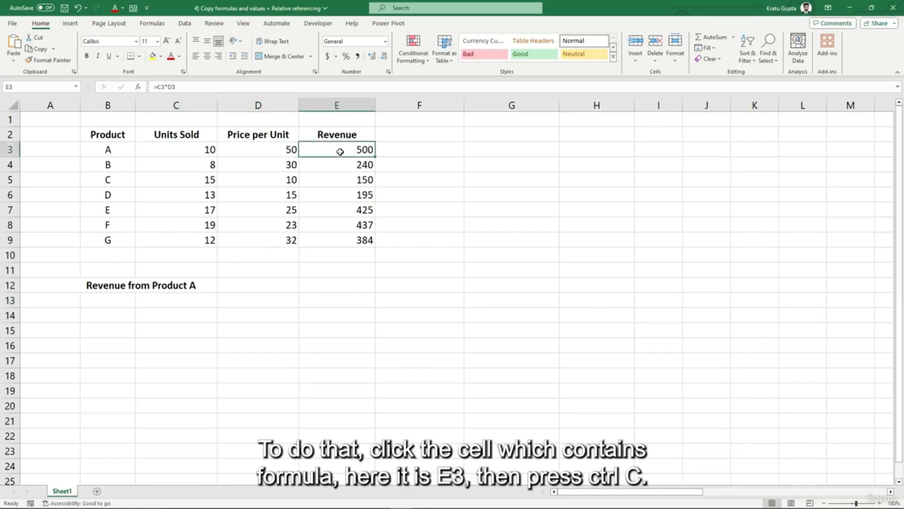
key(ctrl+c)
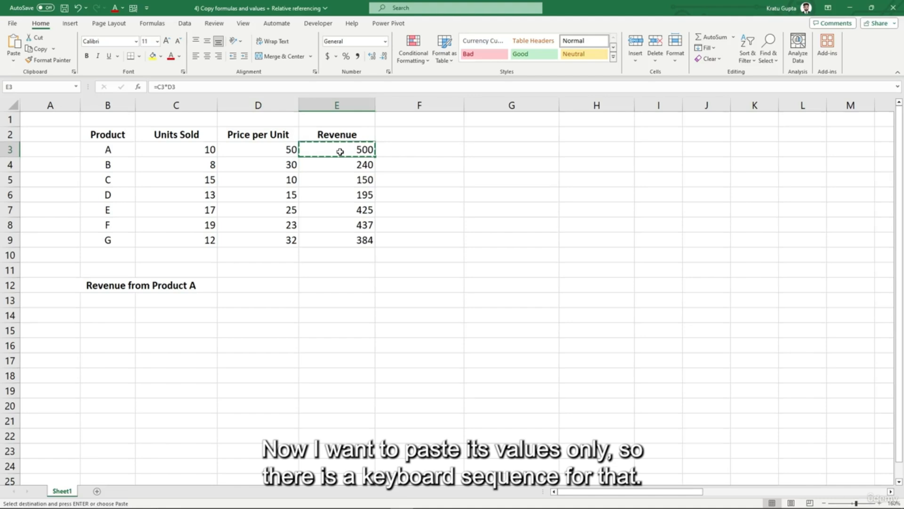
click(254, 285)
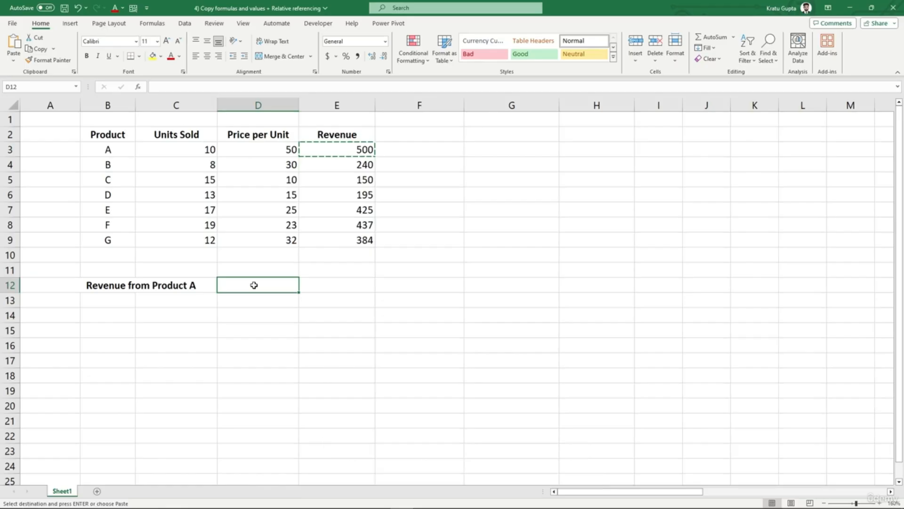
key(alt)
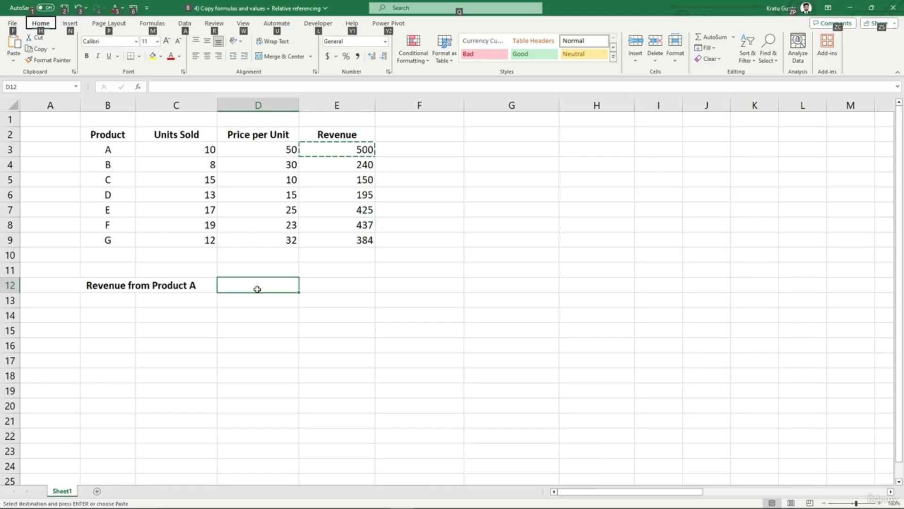
key(h)
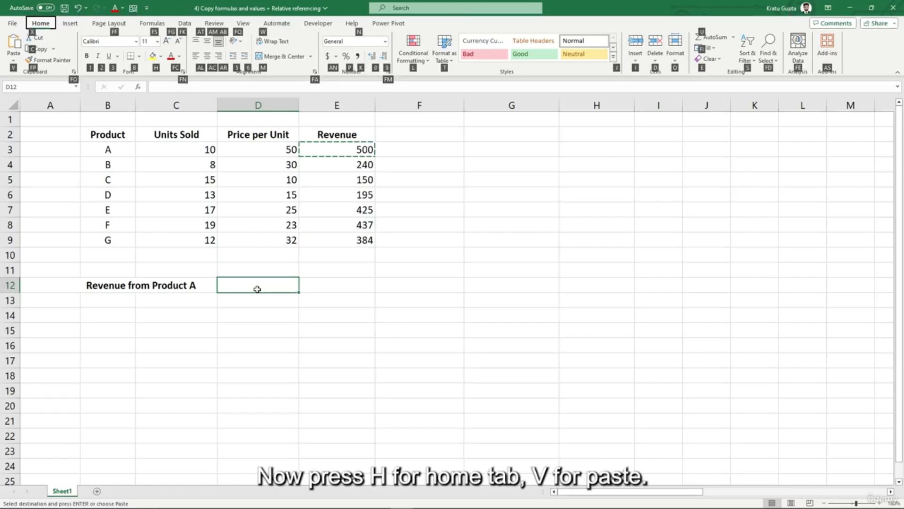
key(v)
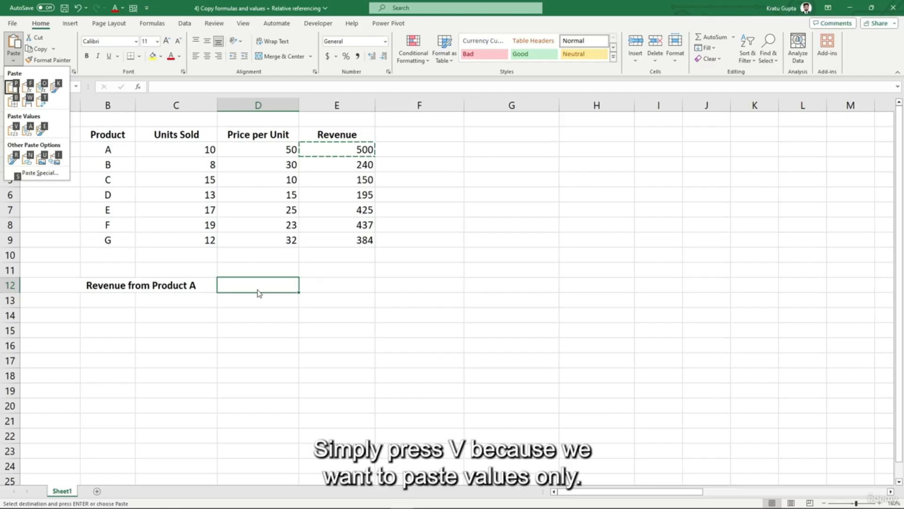
key(v)
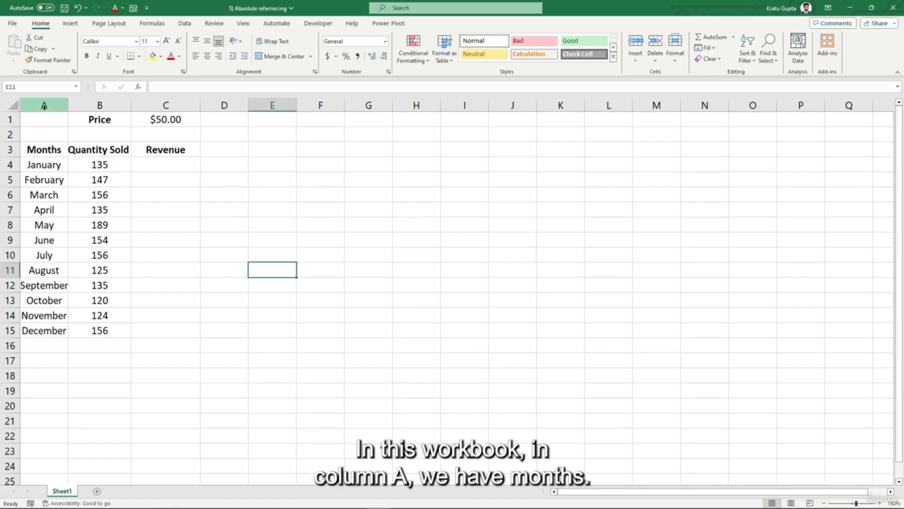
Step: Calculate January's revenue in C4 by multiplying its quantity by the price, with the formula =B4*C1
click(44, 105)
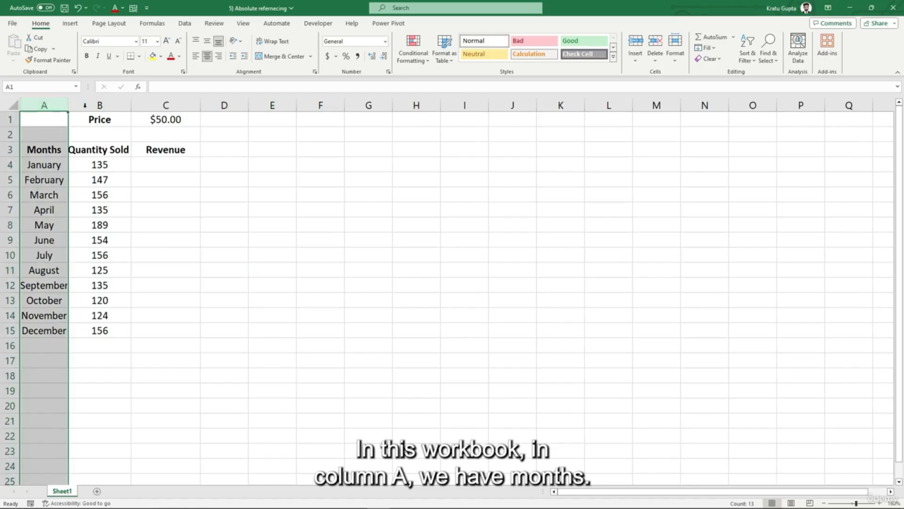
click(112, 104)
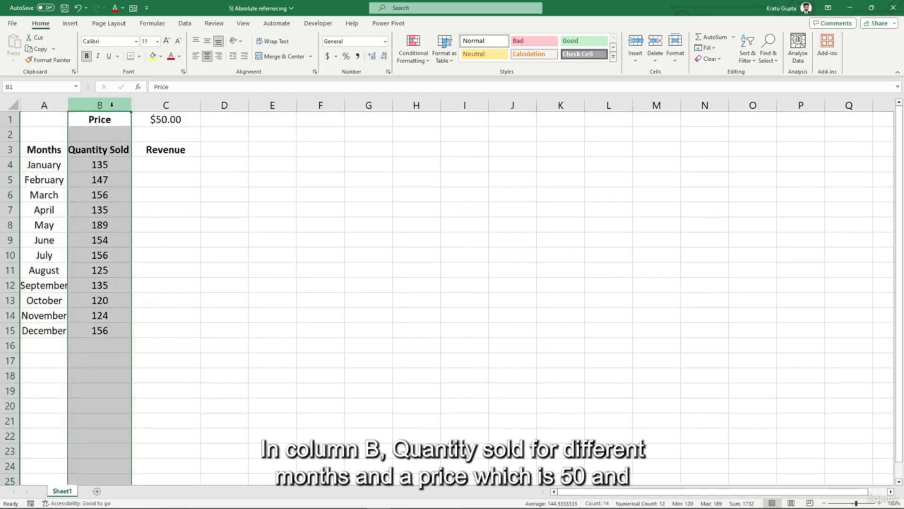
click(151, 119)
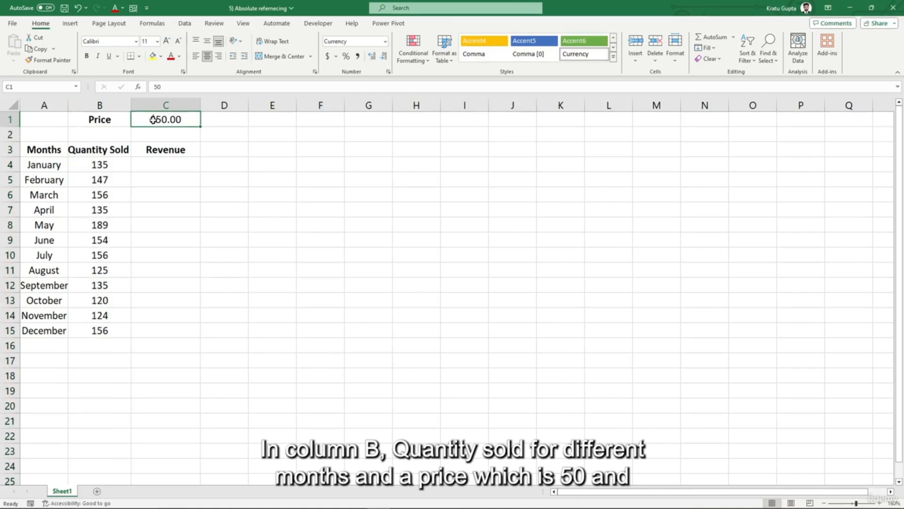
click(161, 163)
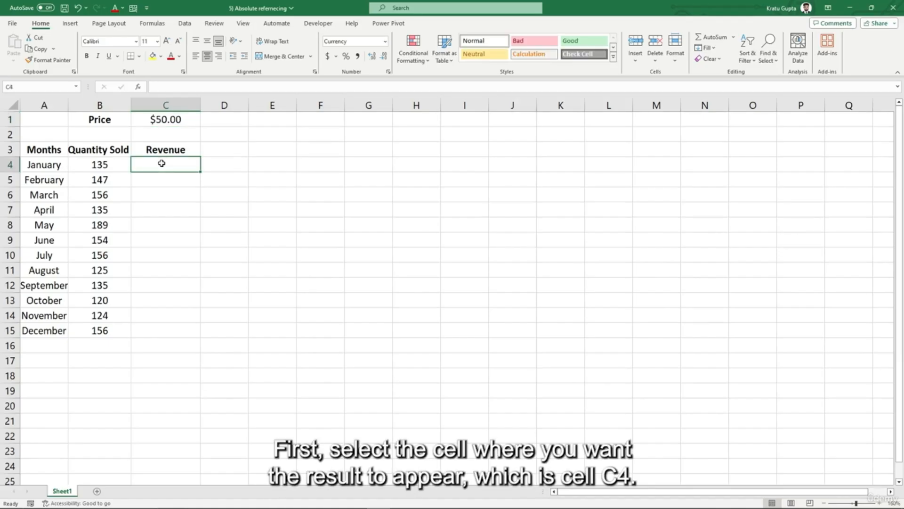
text(=)
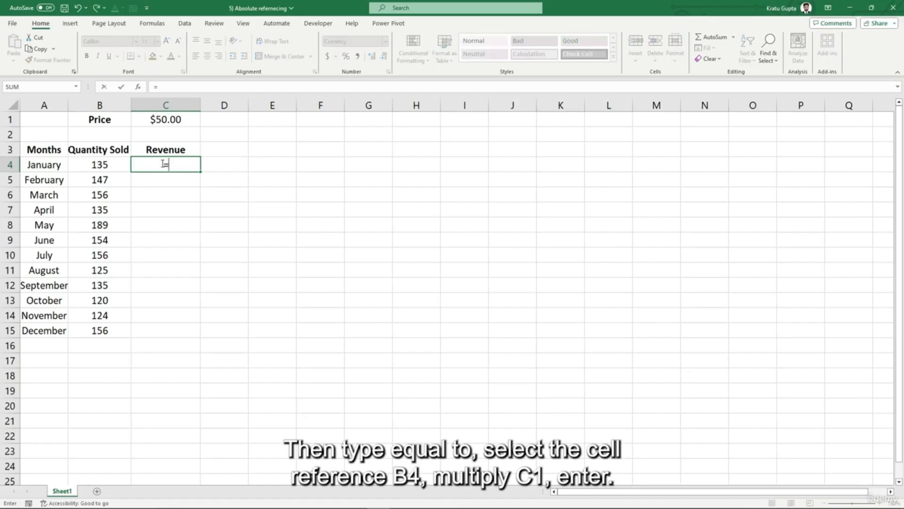
click(110, 164)
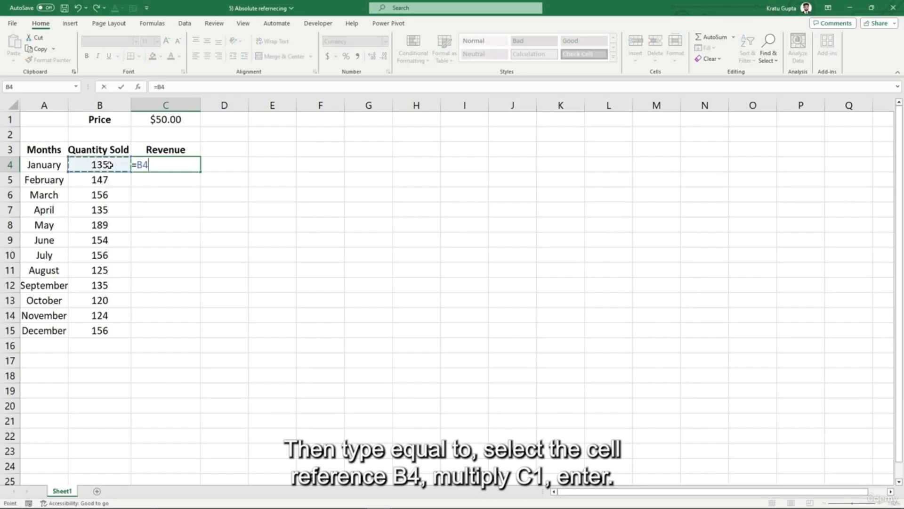
text(*)
click(155, 118)
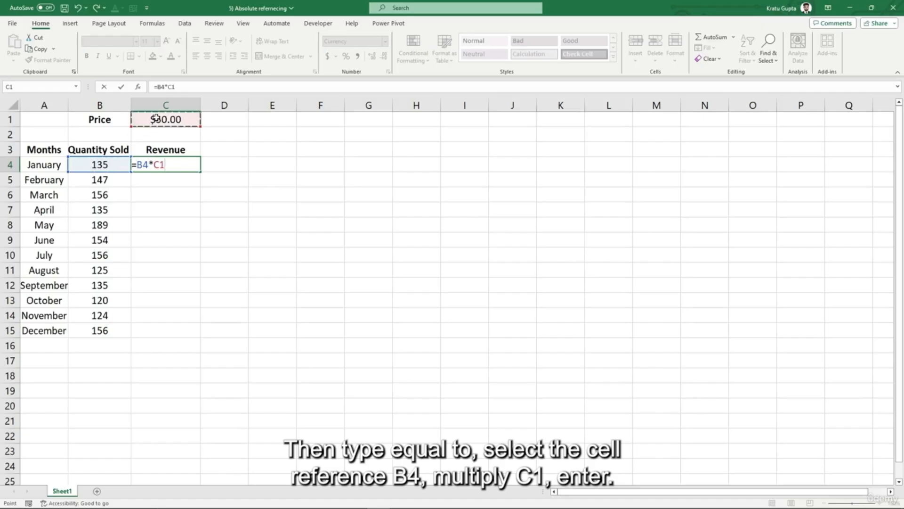
key(Return)
Step: Fill the formula from C4 down to C15, check the references in C4 and C5, and clear C5:C15 again
click(181, 165)
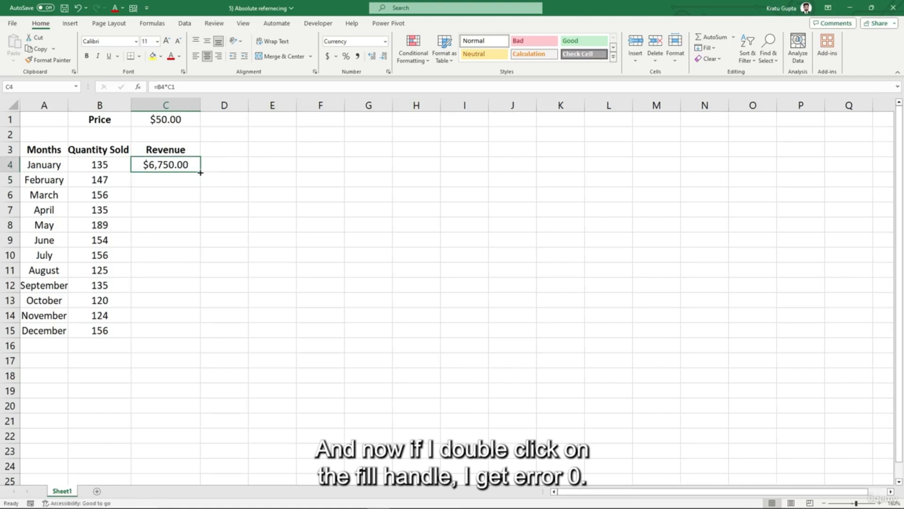
double_click(200, 173)
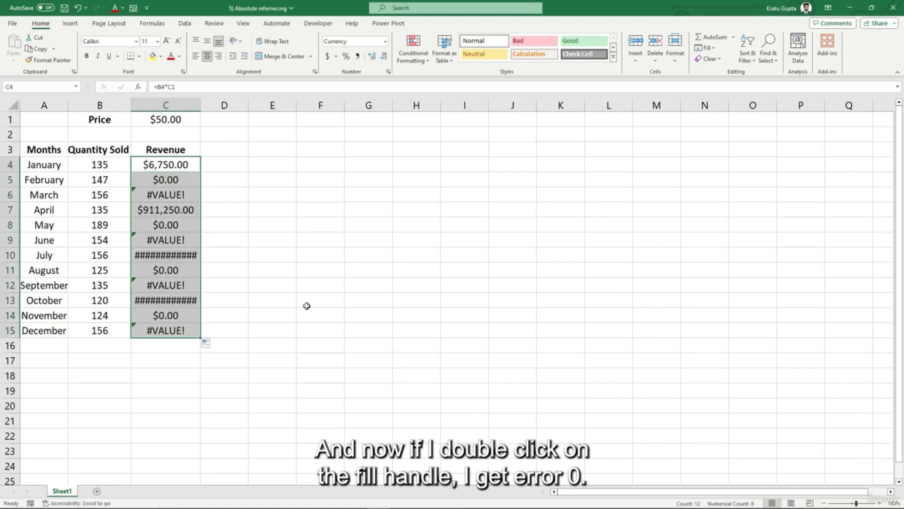
click(170, 181)
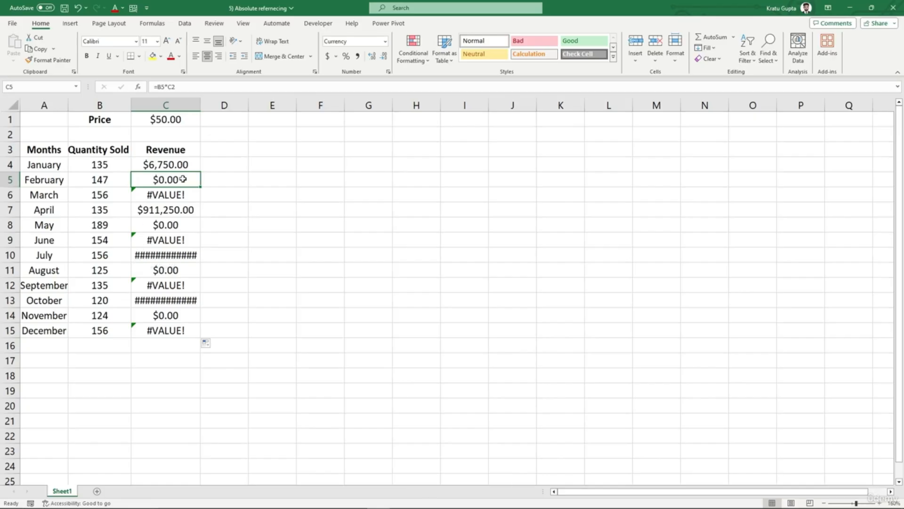
click(174, 166)
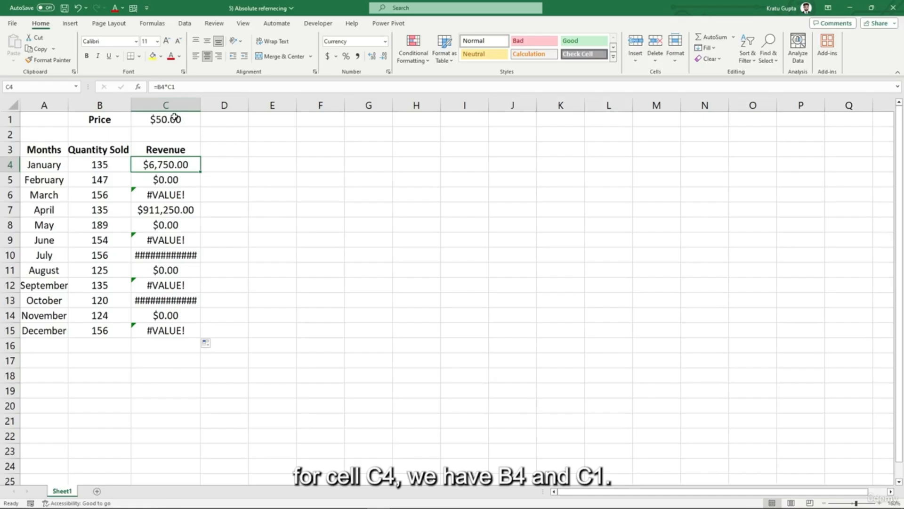
click(193, 89)
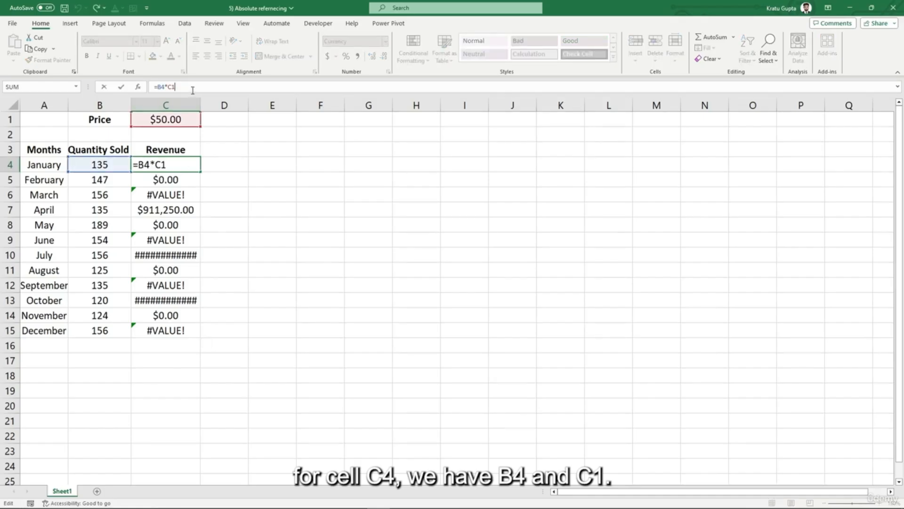
key(Return)
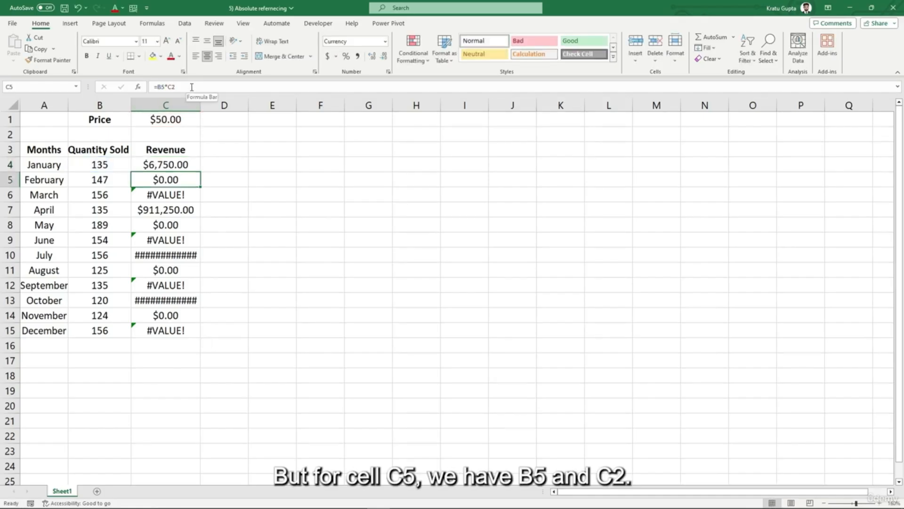
click(192, 87)
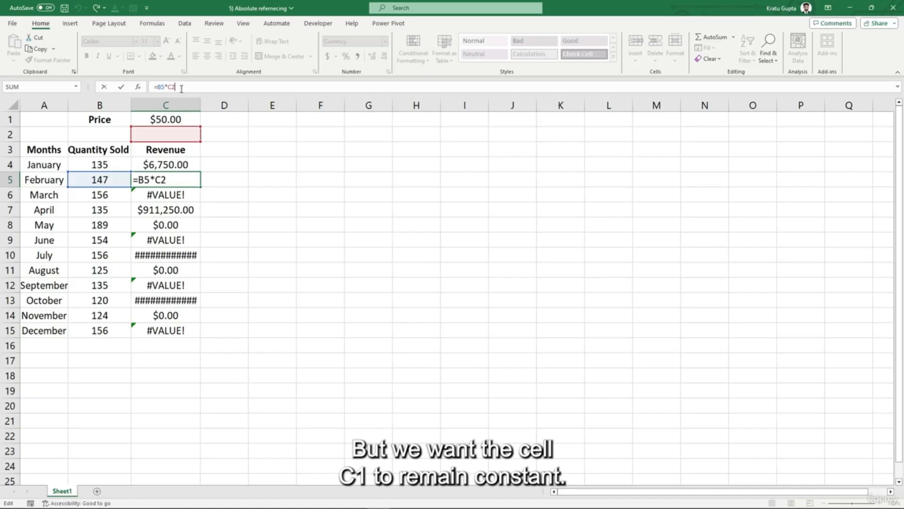
key(Return)
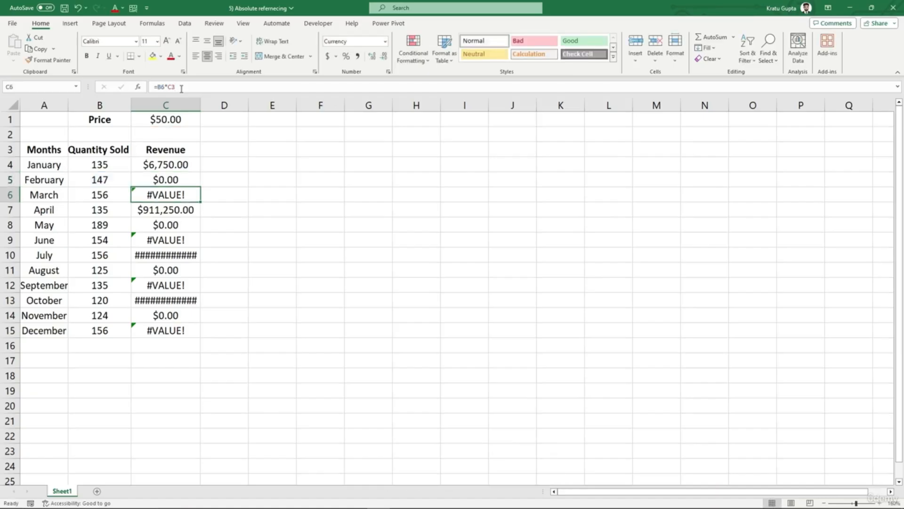
drag(166, 177, 169, 330)
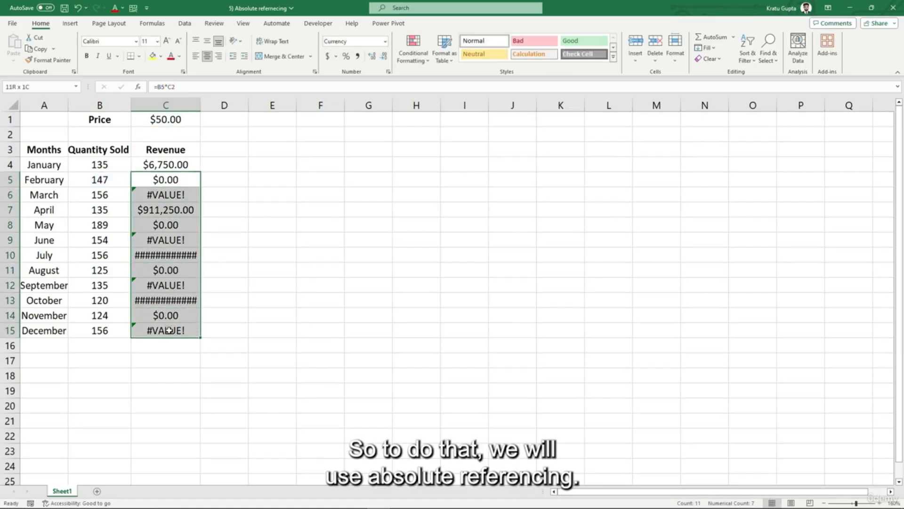
key(Delete)
Step: Make the price reference in January's revenue formula absolute so that C4 contains =B4*$C$1
click(164, 166)
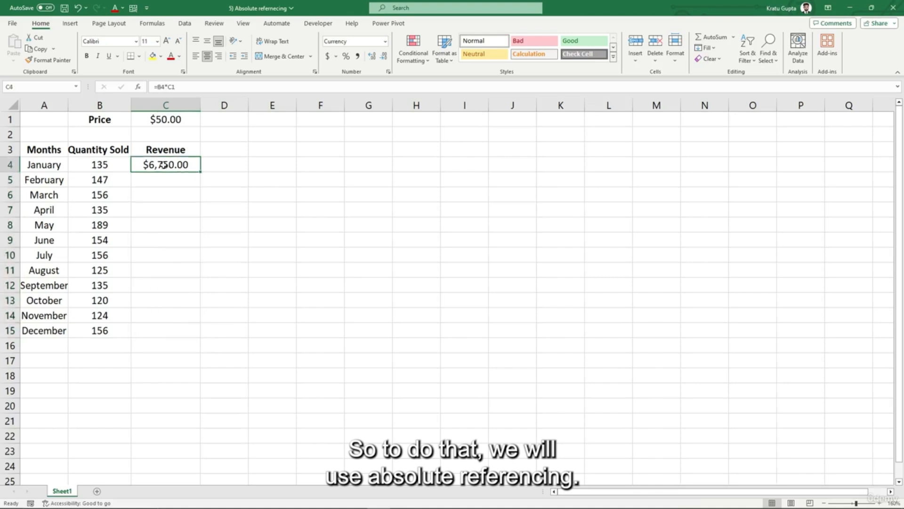
click(182, 87)
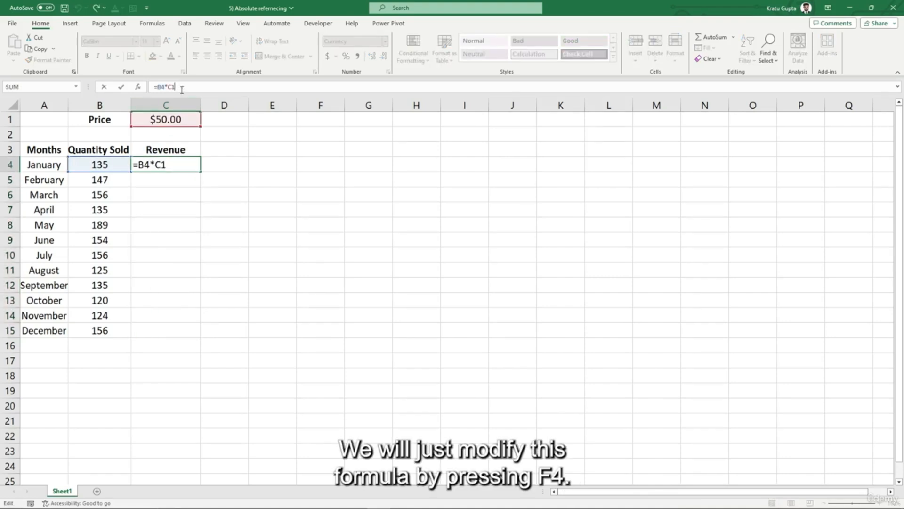
key(F4)
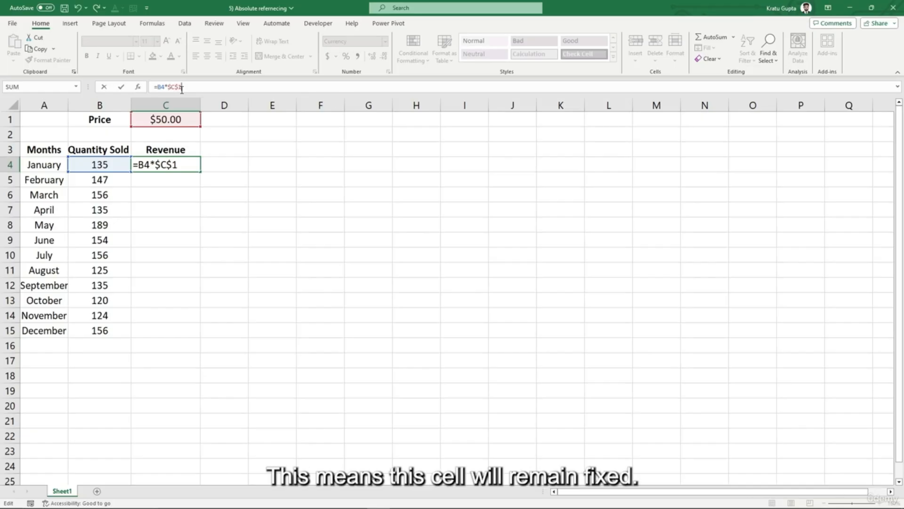
key(Return)
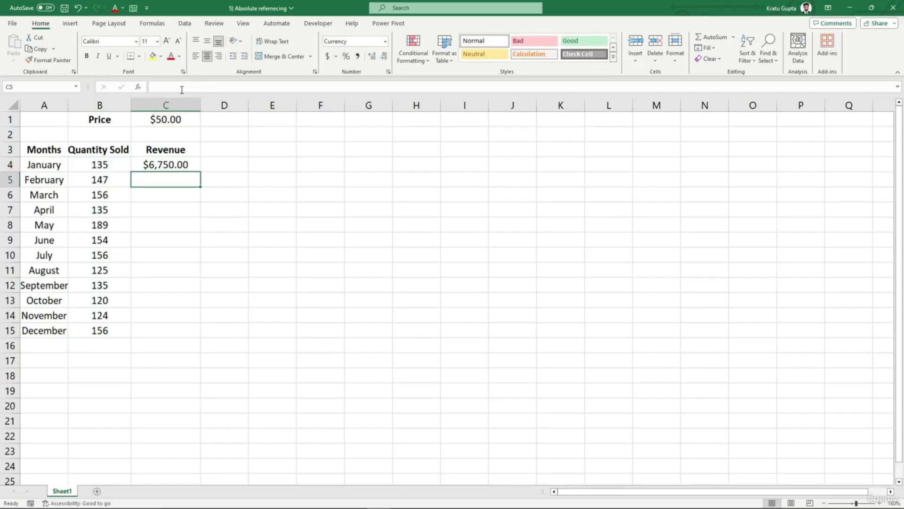
Step: Fill the revenue formula from C4 down to C15 and check the cell references in C4, C5 and C6
click(180, 163)
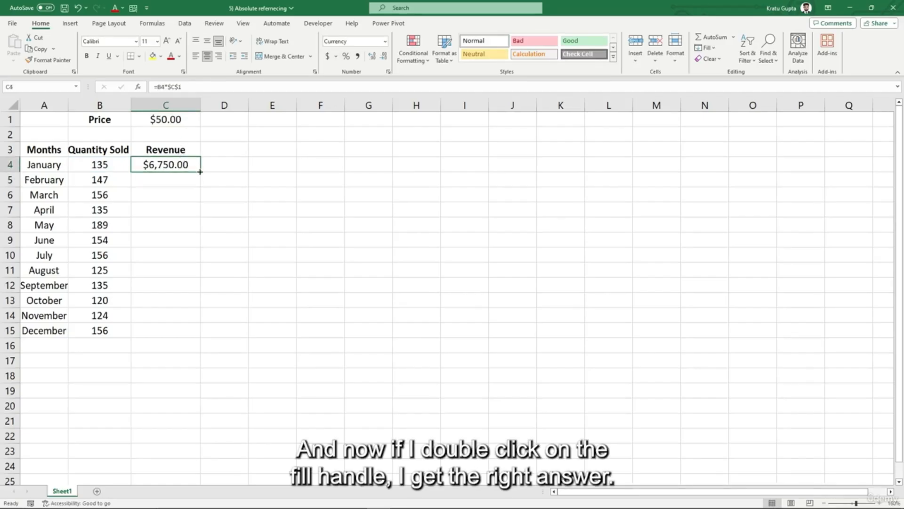
double_click(200, 172)
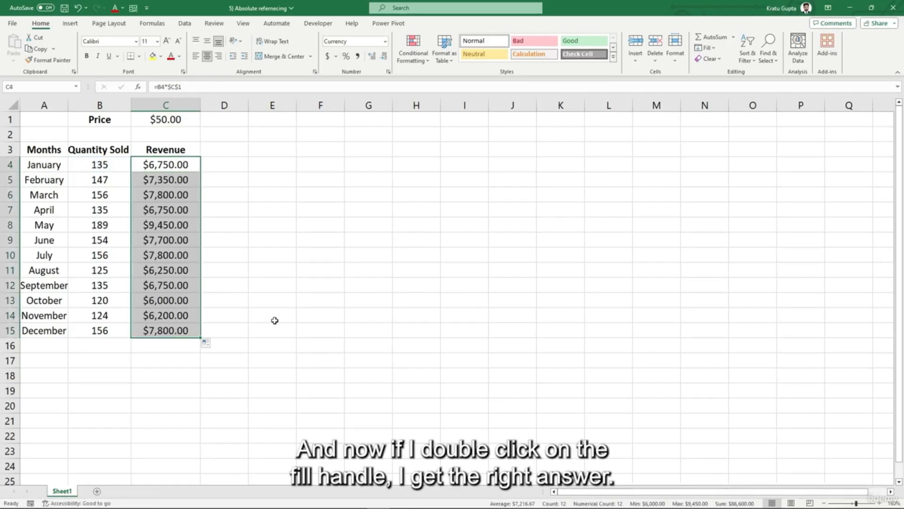
click(254, 318)
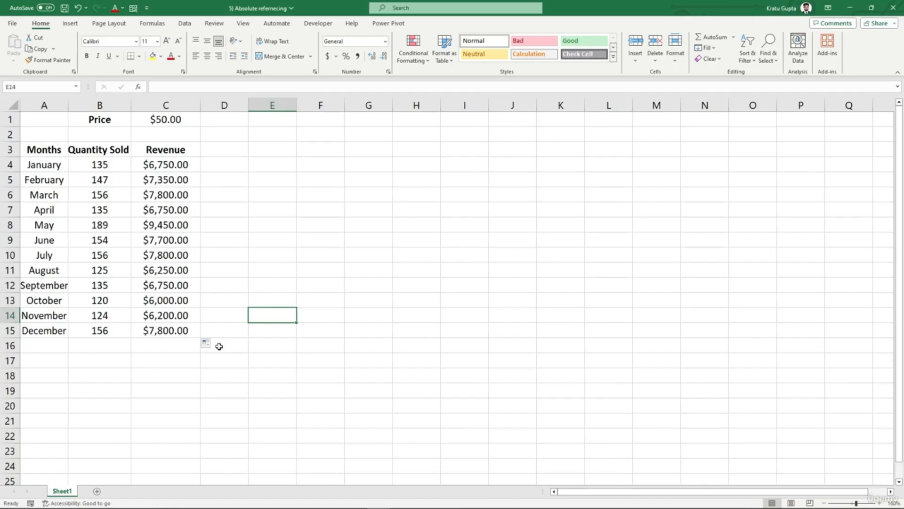
click(172, 167)
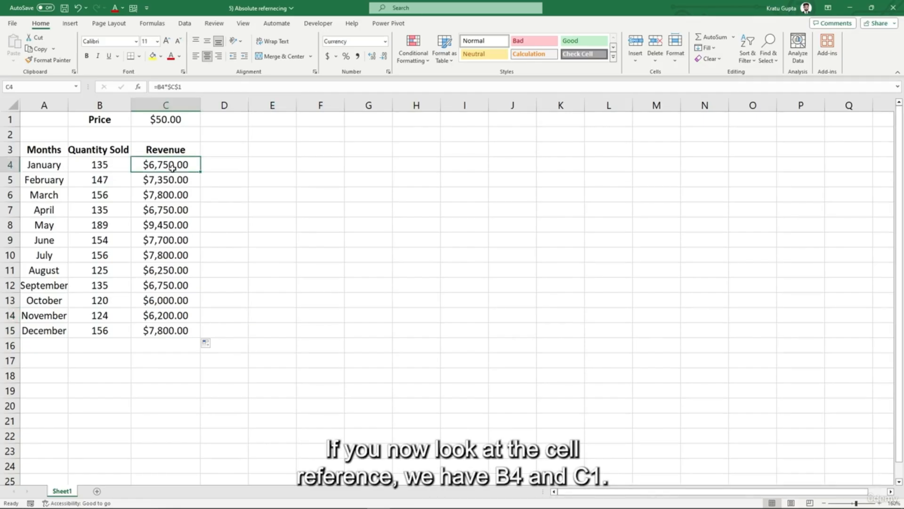
click(169, 180)
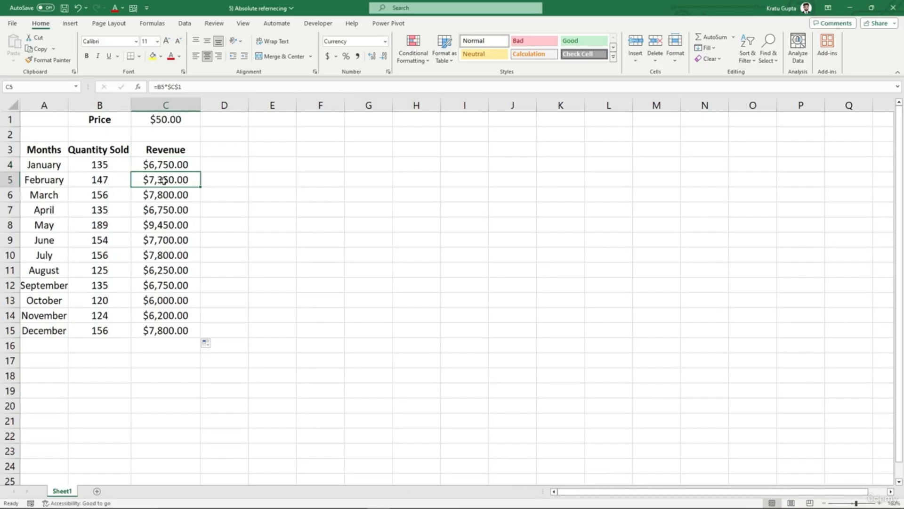
click(168, 196)
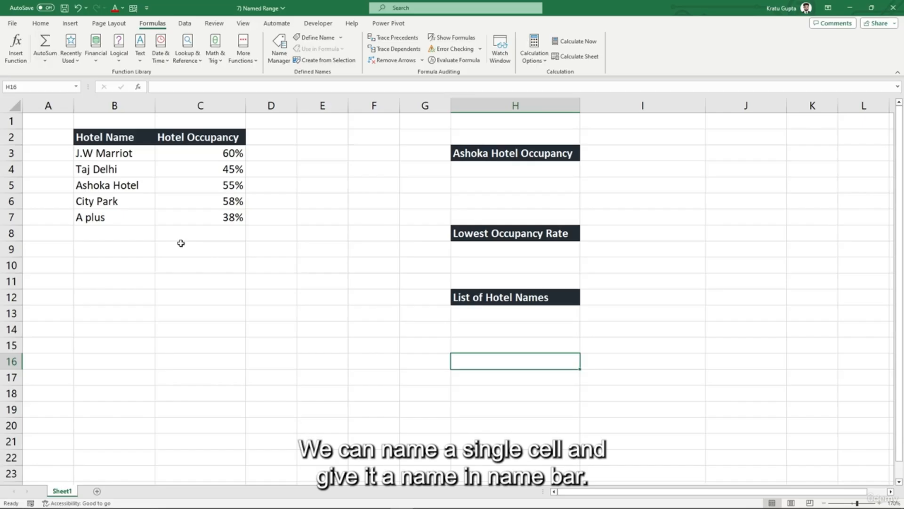
Step: Name cell C5, the occupancy of Ashoka Hotel, as Ashoka_rate
click(185, 184)
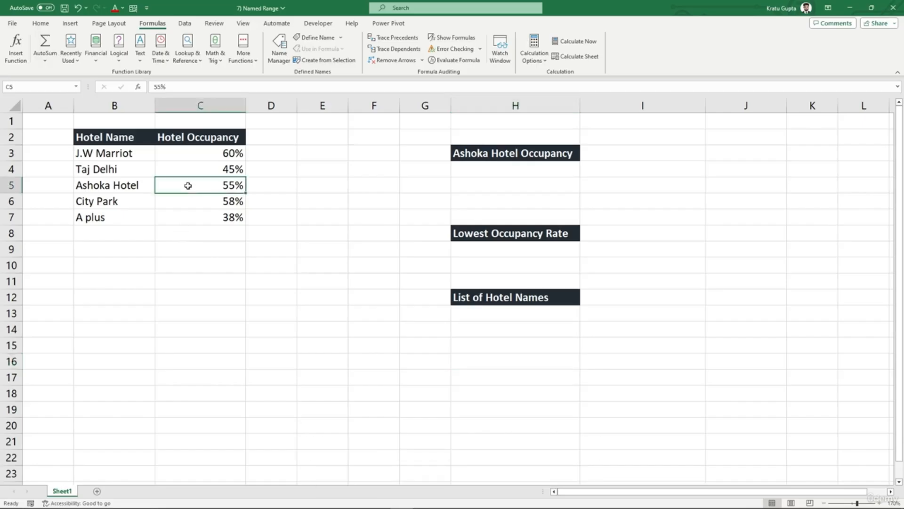
click(22, 88)
text(Ashoka_rate)
key(Return)
Step: Enter the formula =Ashoka_rate in H4, under the Ashoka Hotel Occupancy heading
click(476, 166)
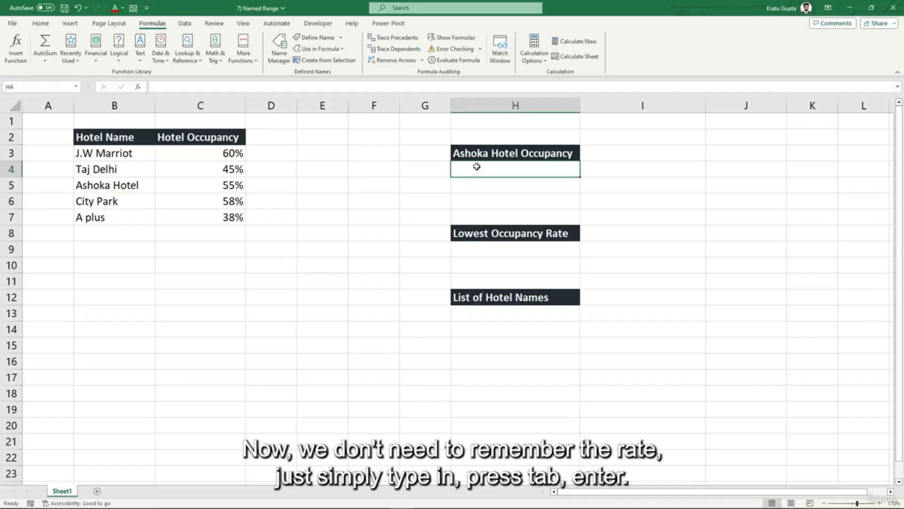
text(=ashok)
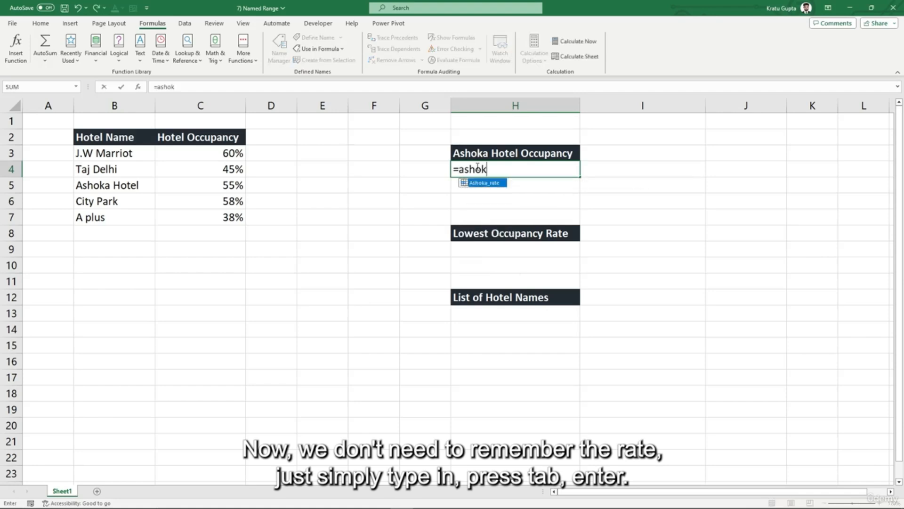
key(Tab)
key(Return)
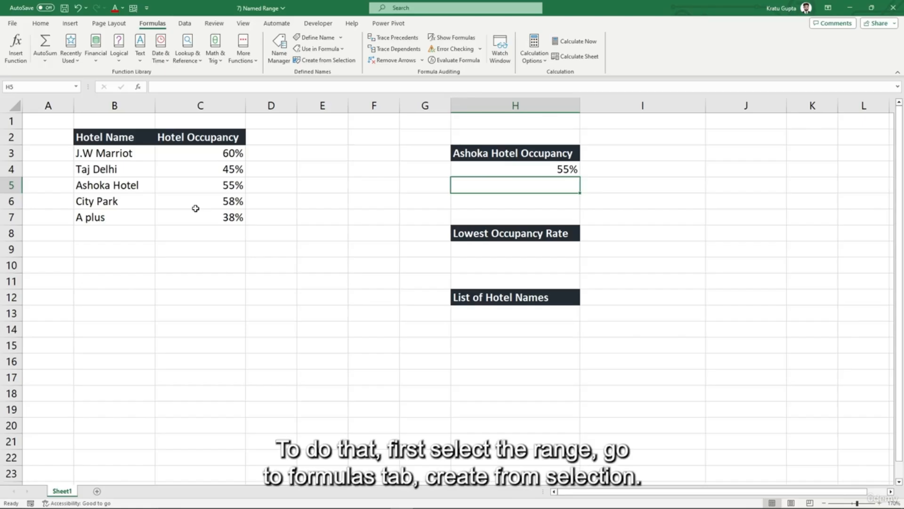
Step: Create named ranges for the hotel table B2:C7 from its top row only, and review them in the Name Manager
drag(103, 143, 250, 223)
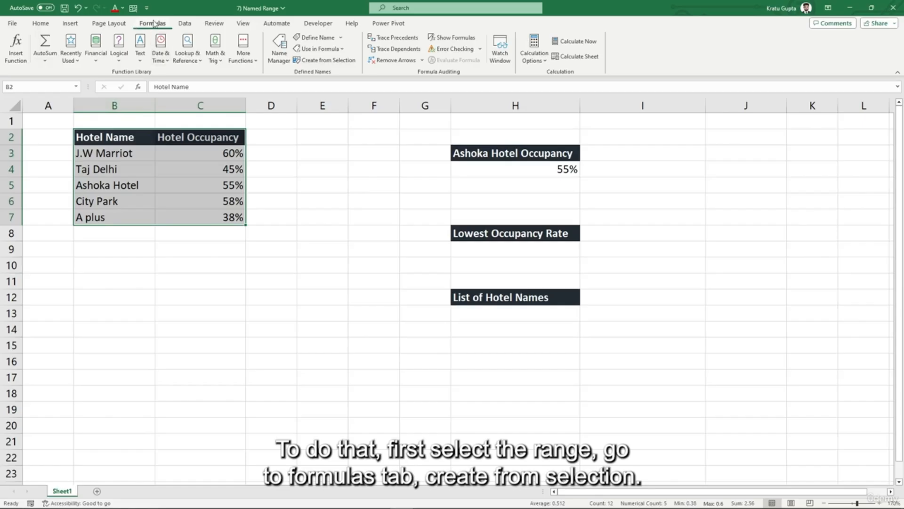
click(351, 63)
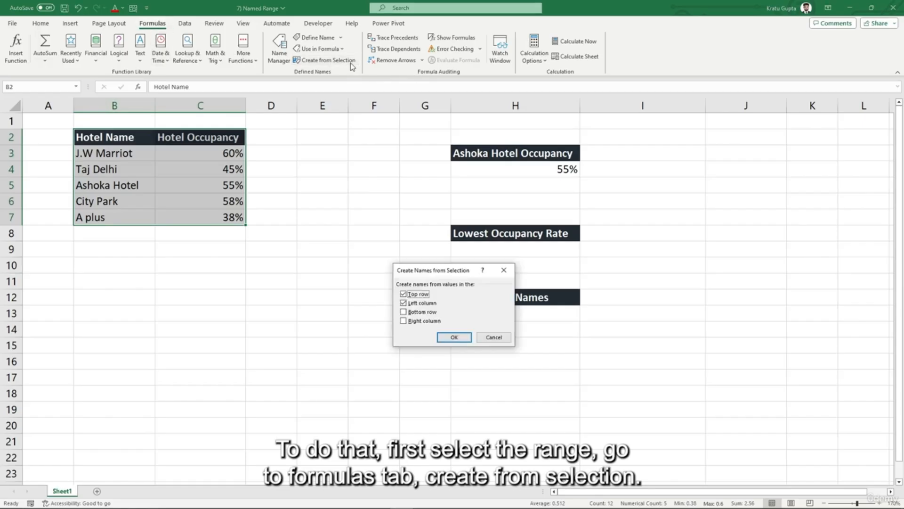
click(405, 303)
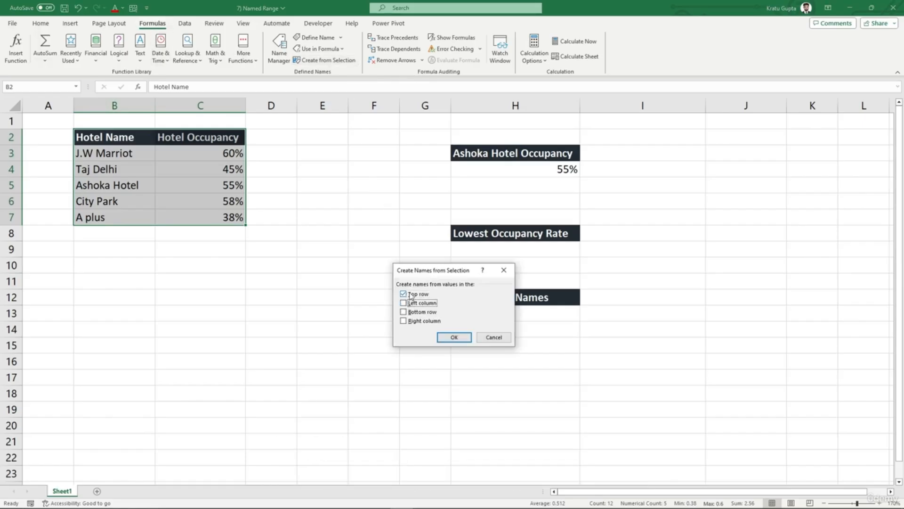
click(448, 337)
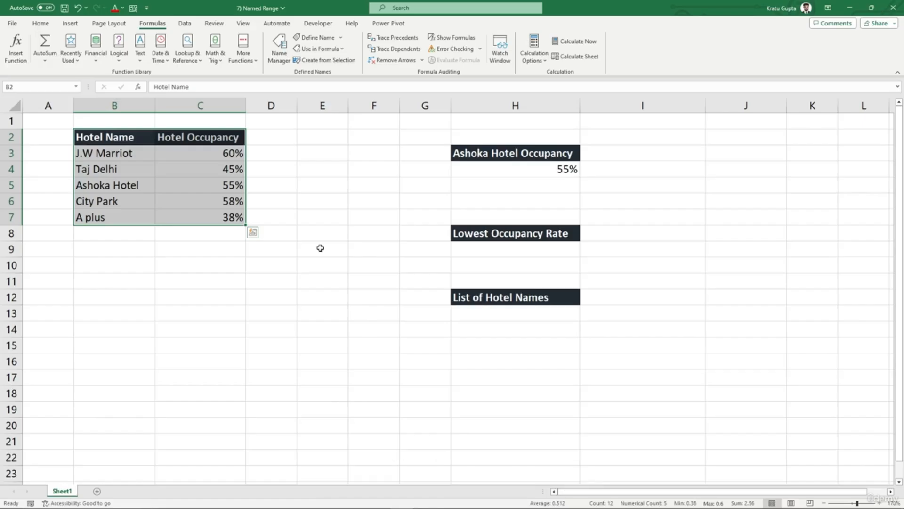
click(280, 51)
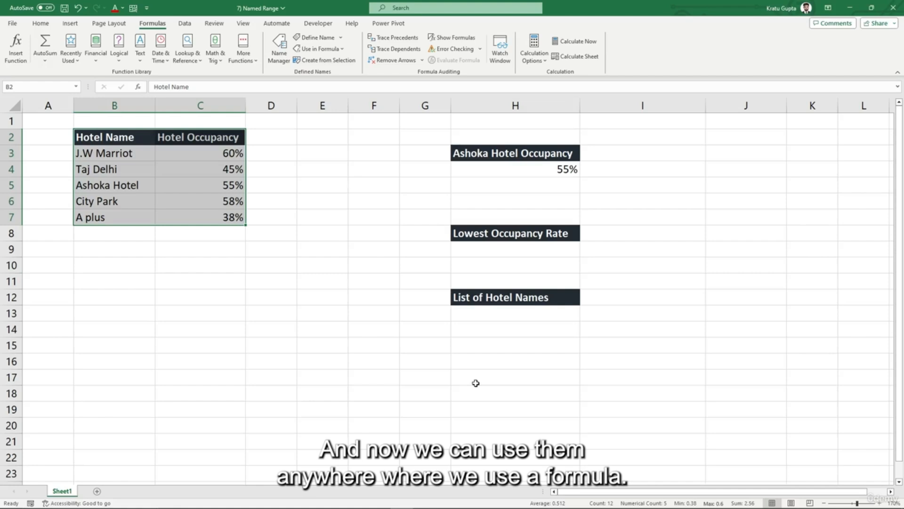
Step: Enter the formula =MIN(Hotel_Occupancy) in H9, under the Lowest Occupancy Rate heading
click(531, 245)
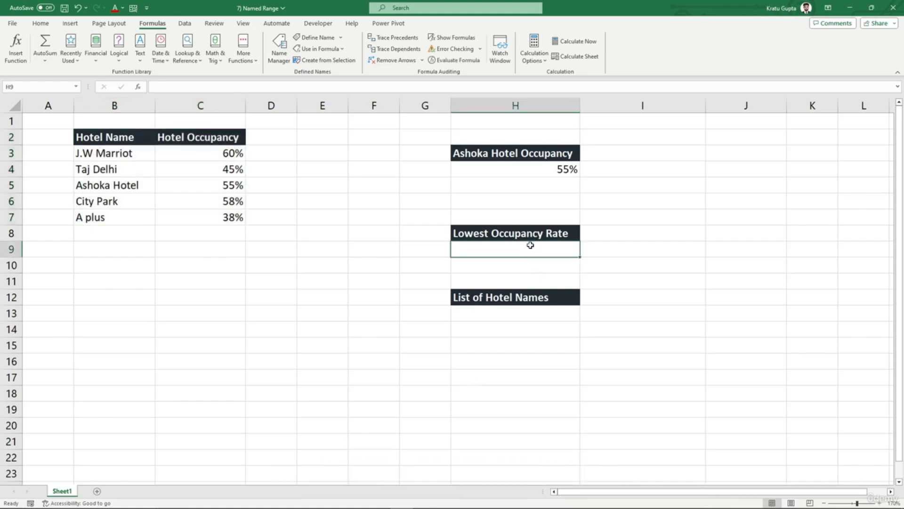
text(=min)
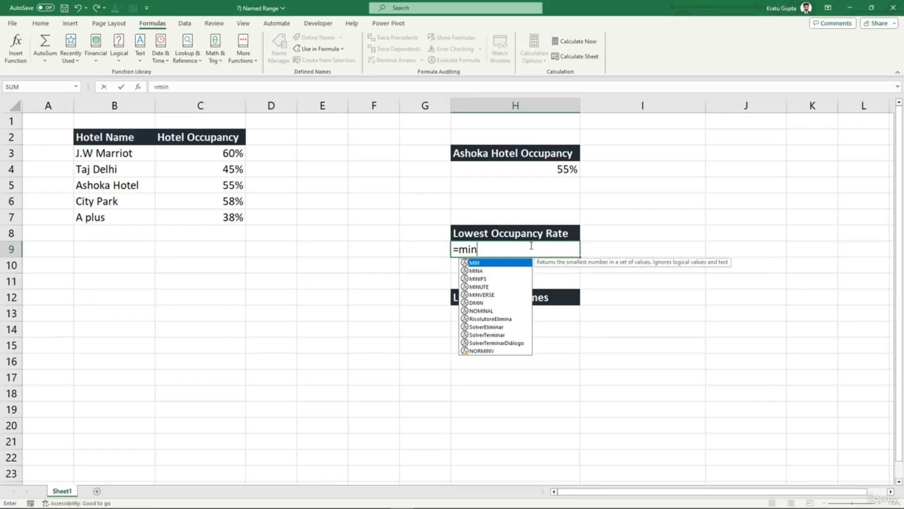
text((hot)
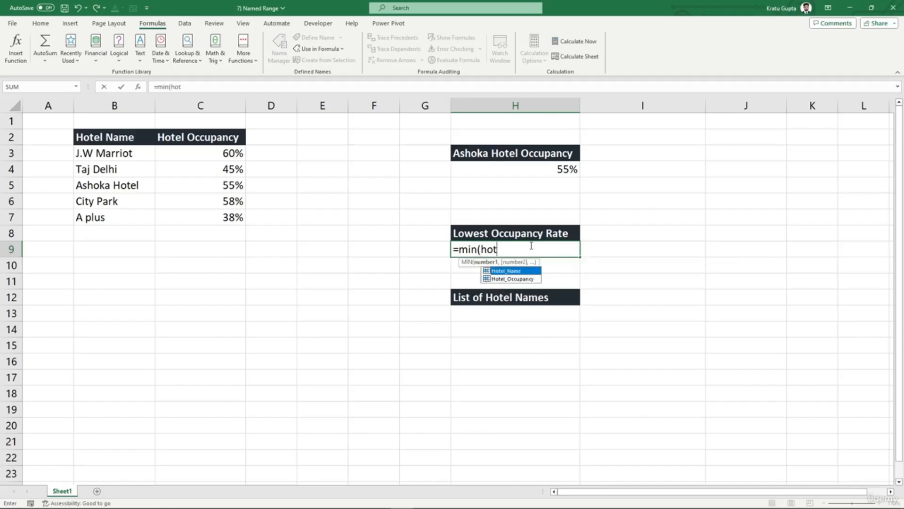
key(Down)
key(Tab)
text())
key(Return)
Step: Enter the formula =Hotel_Name in H13, under the List of Hotel Names heading
click(504, 312)
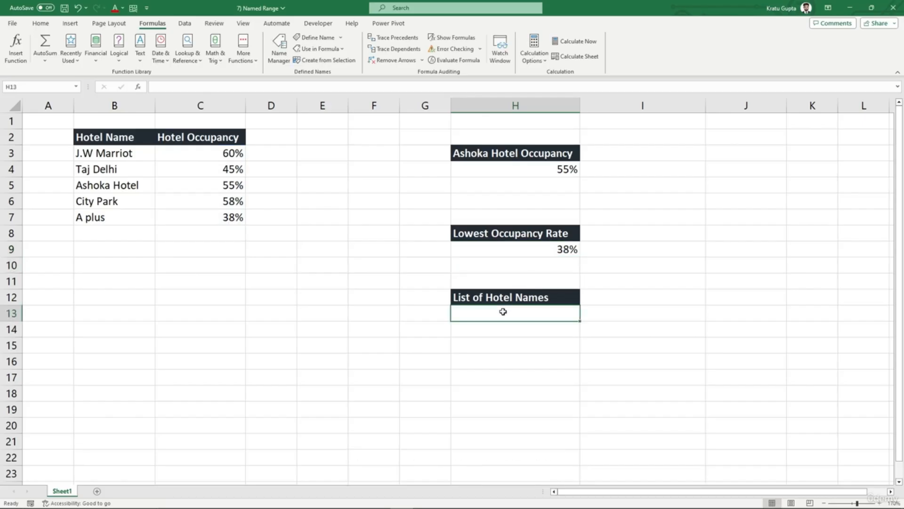
text(=hote)
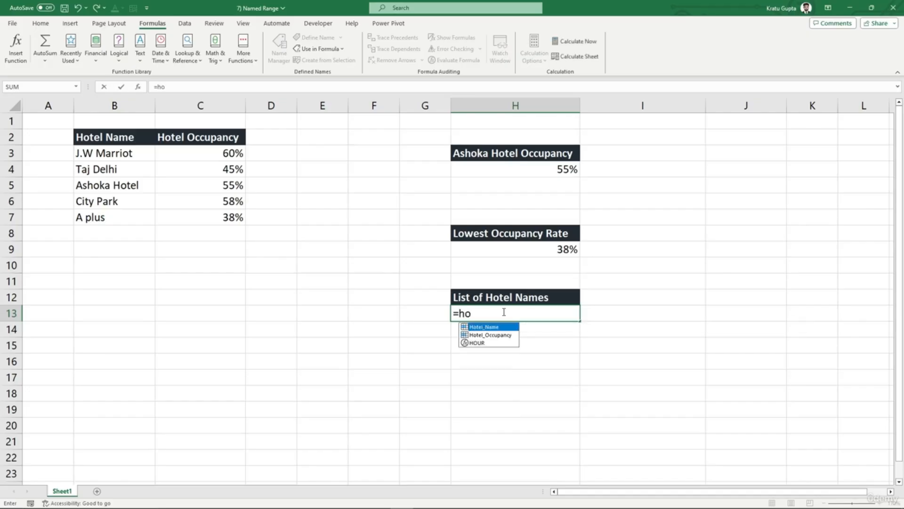
key(Tab)
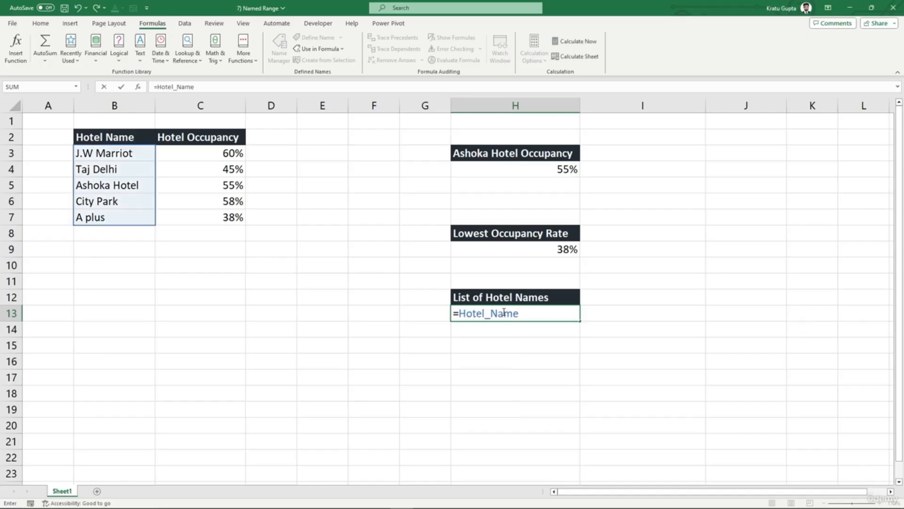
key(Return)
click(643, 348)
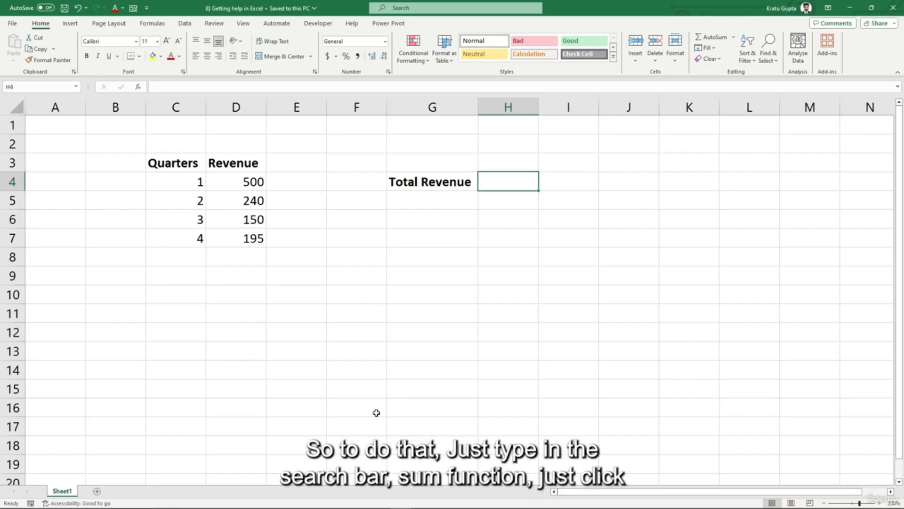
Step: Search for sum, open the Microsoft Support help on the SUM function, read its definition and examples, and start its video tutorial
click(419, 10)
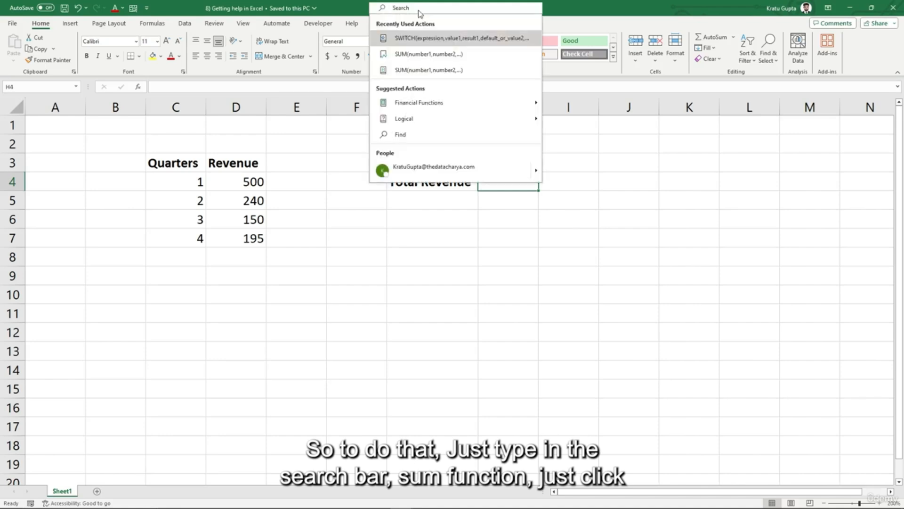
text(sum)
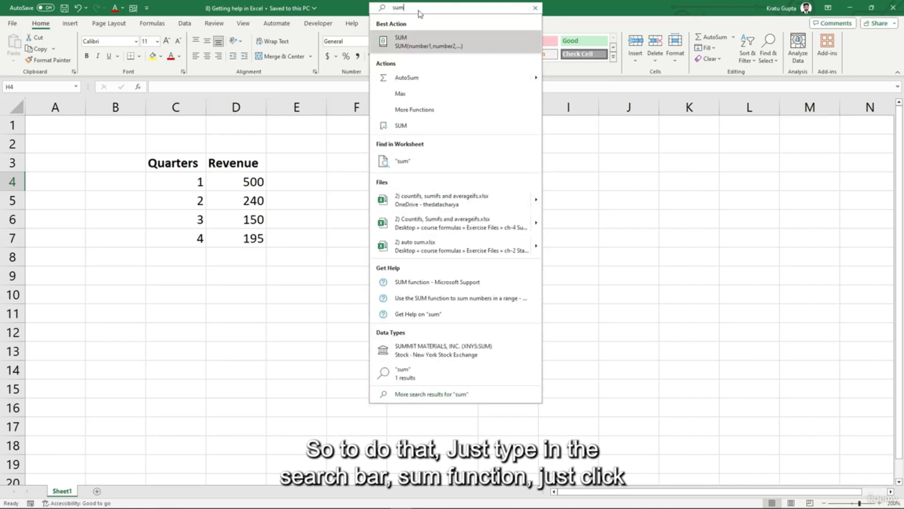
click(432, 282)
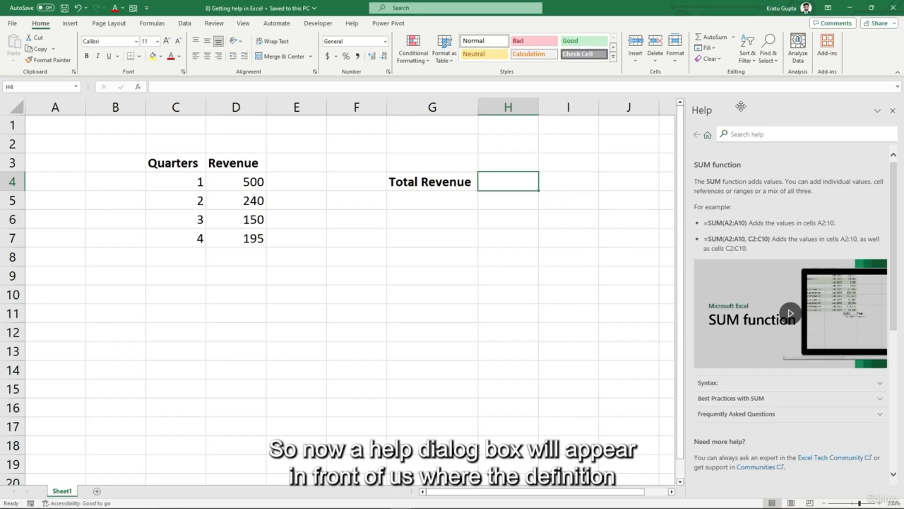
double_click(698, 181)
drag(713, 186, 778, 193)
click(797, 214)
drag(709, 225, 736, 229)
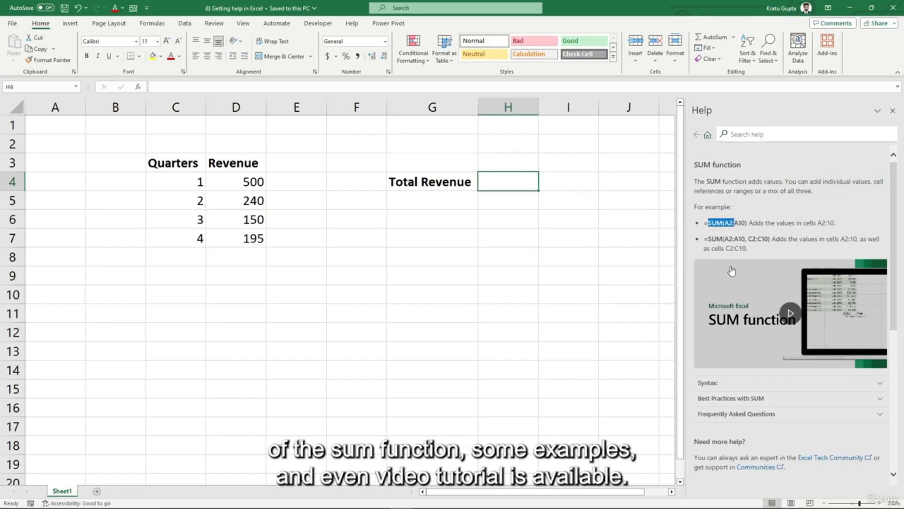
click(790, 314)
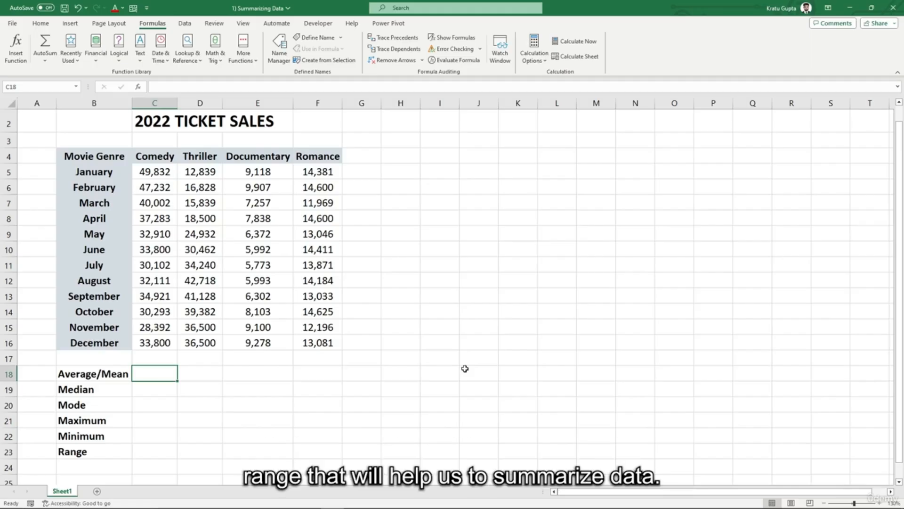
click(160, 121)
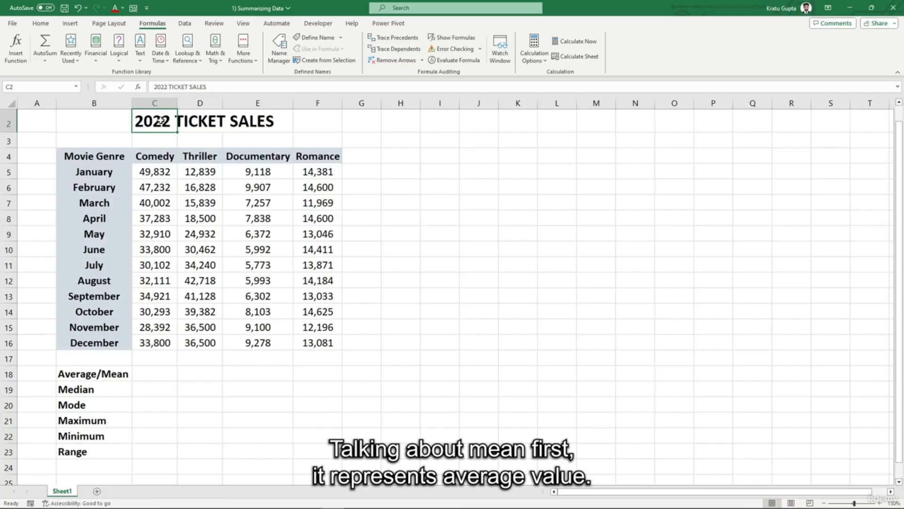
click(95, 374)
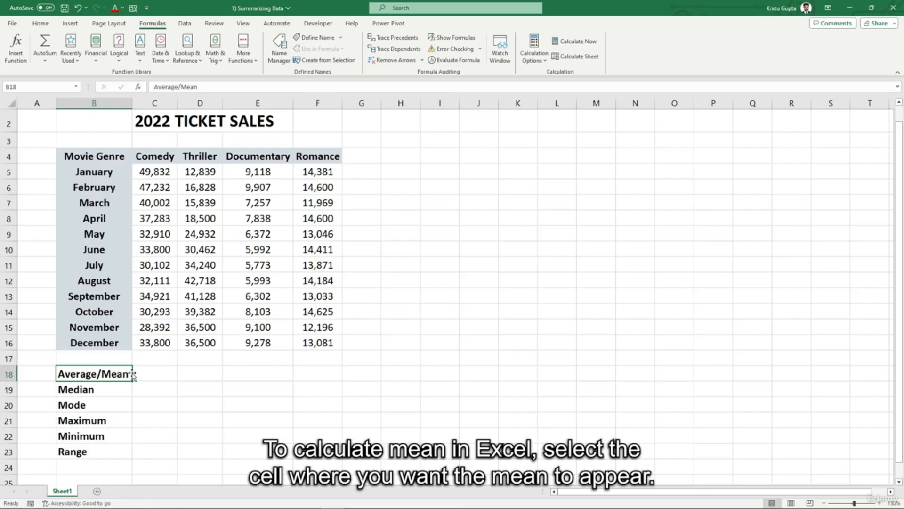
click(155, 373)
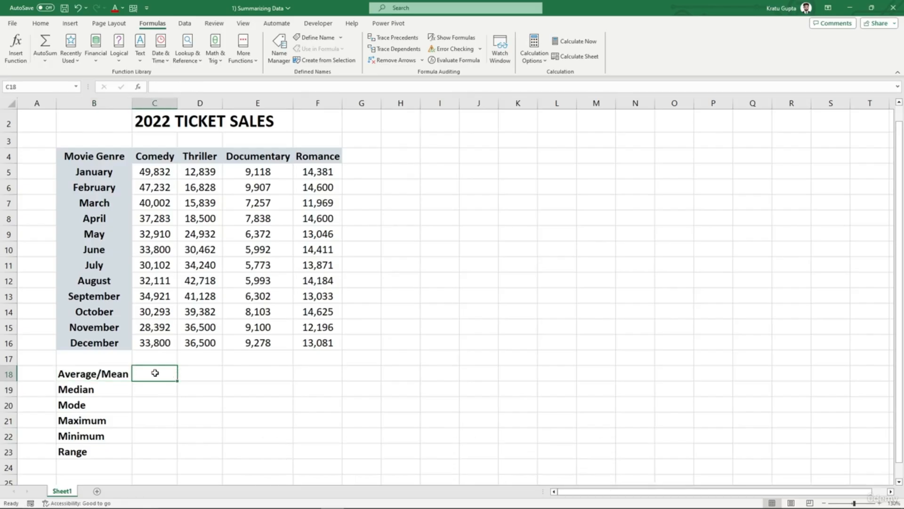
text(=mean)
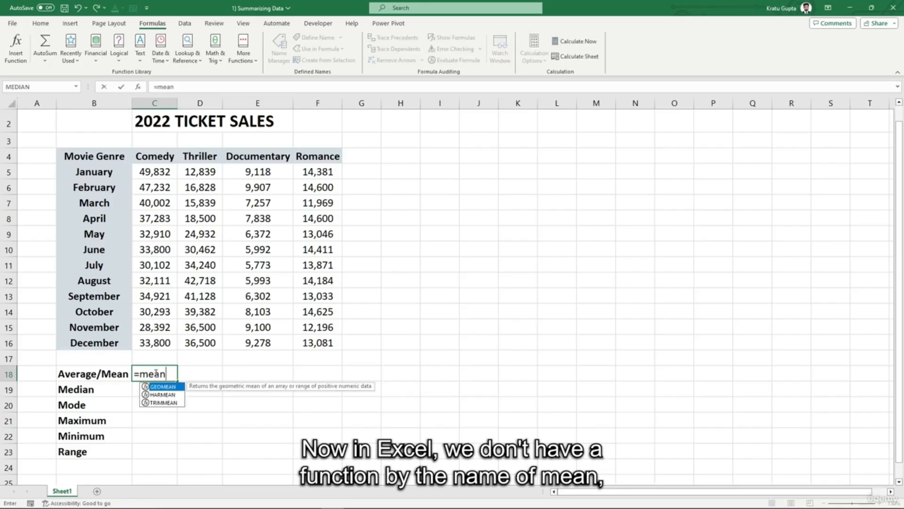
key(BackSpace)
key(BackSpace)
key(BackSpace)
key(BackSpace)
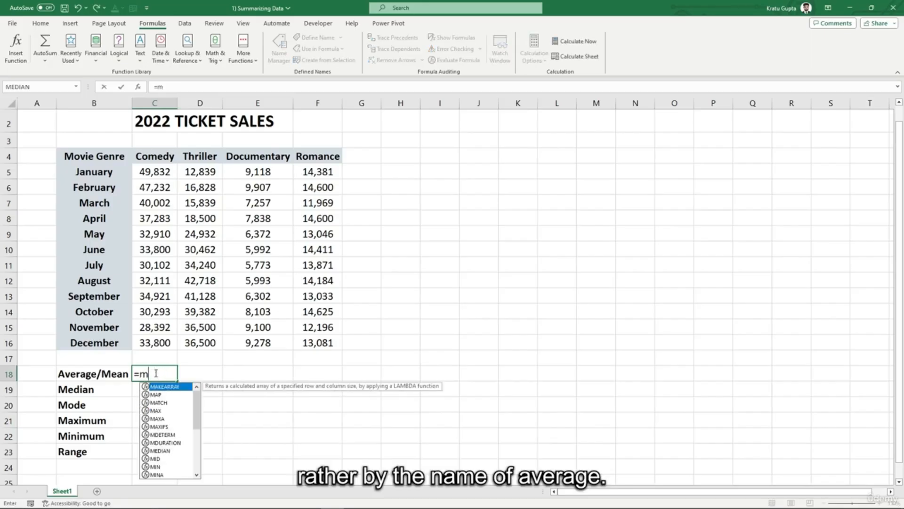
Step: Enter the formula =AVERAGE(C5:C16) in C18 to calculate the mean of the Comedy ticket sales
text(average()
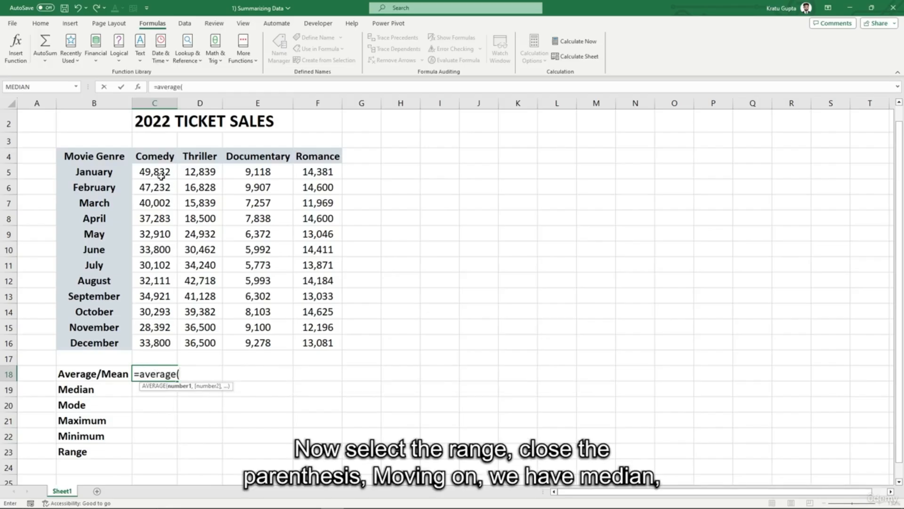
drag(162, 172, 159, 343)
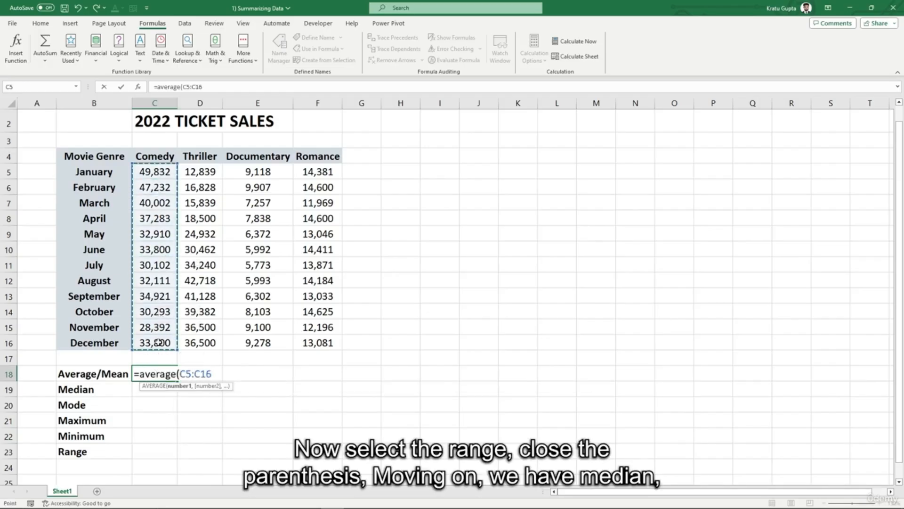
text())
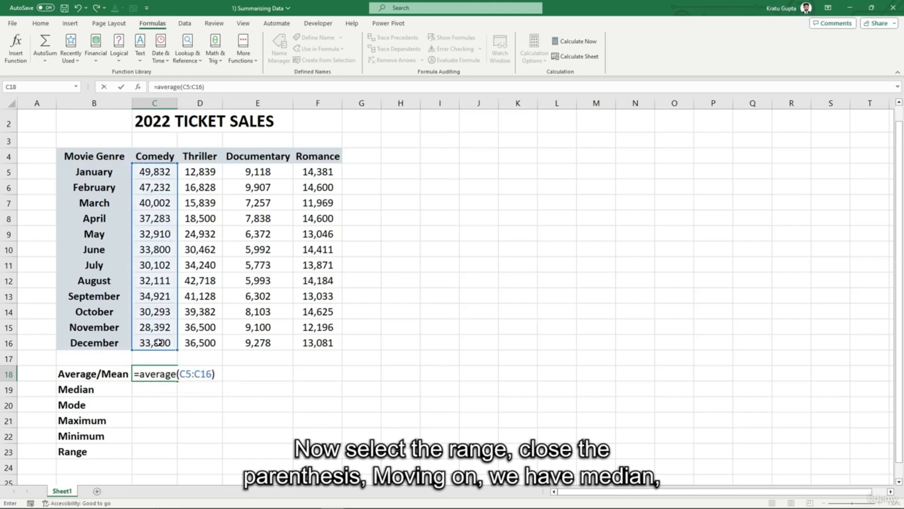
key(Return)
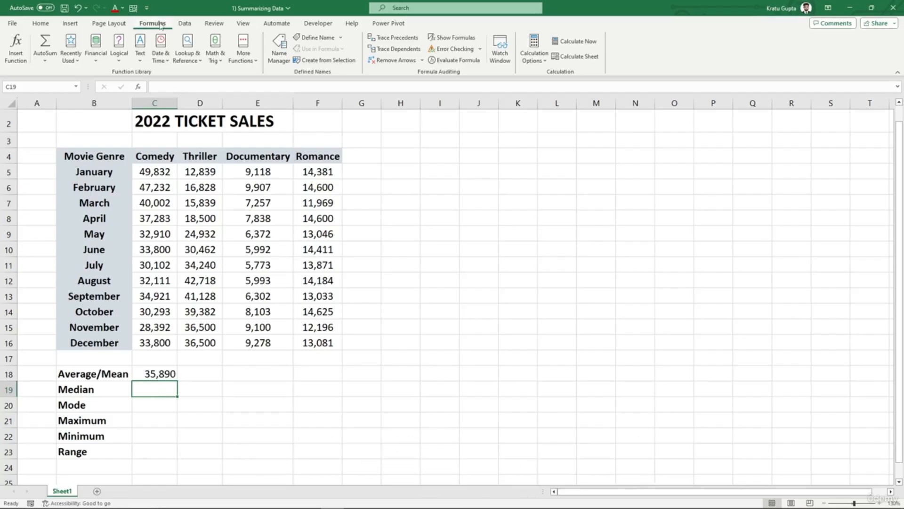
Step: Insert the statistical MEDIAN function in C19 for the Comedy ticket sales, with C5:C16 as its Number1 argument
click(244, 55)
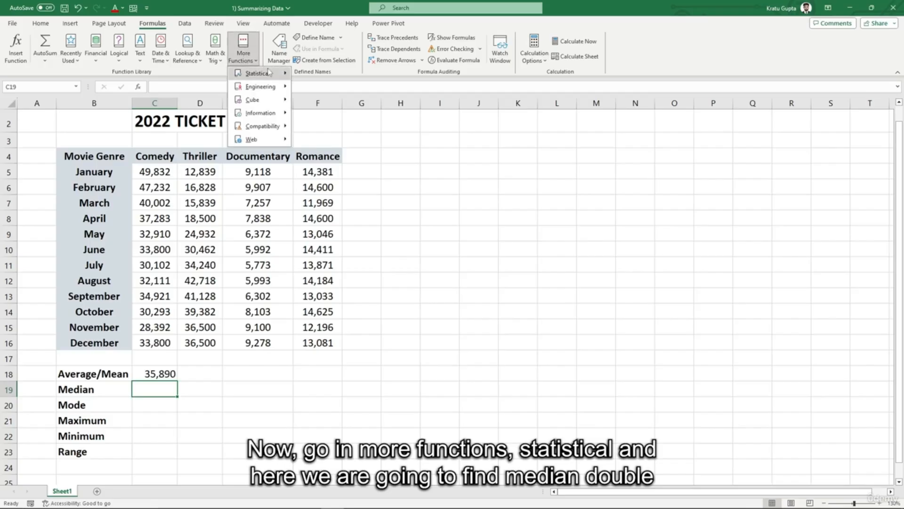
mouse_move(269, 74)
drag(388, 97, 394, 204)
double_click(320, 302)
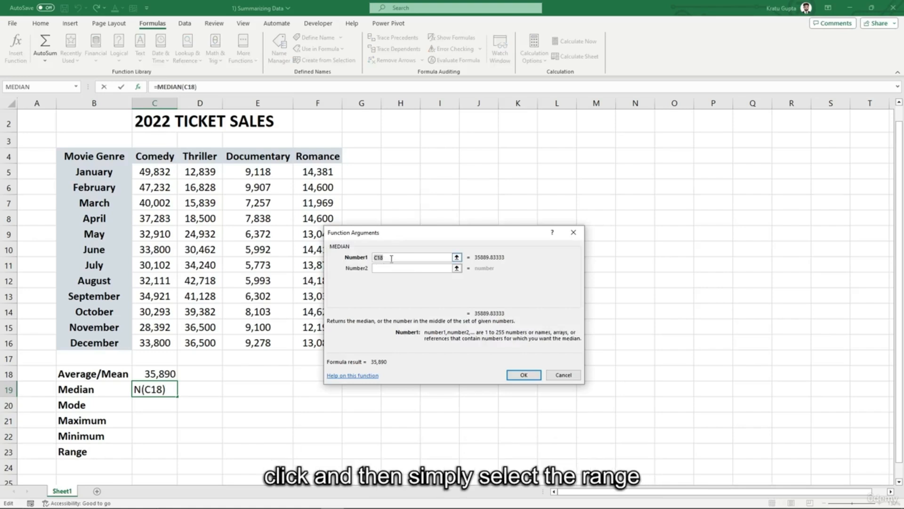
key(BackSpace)
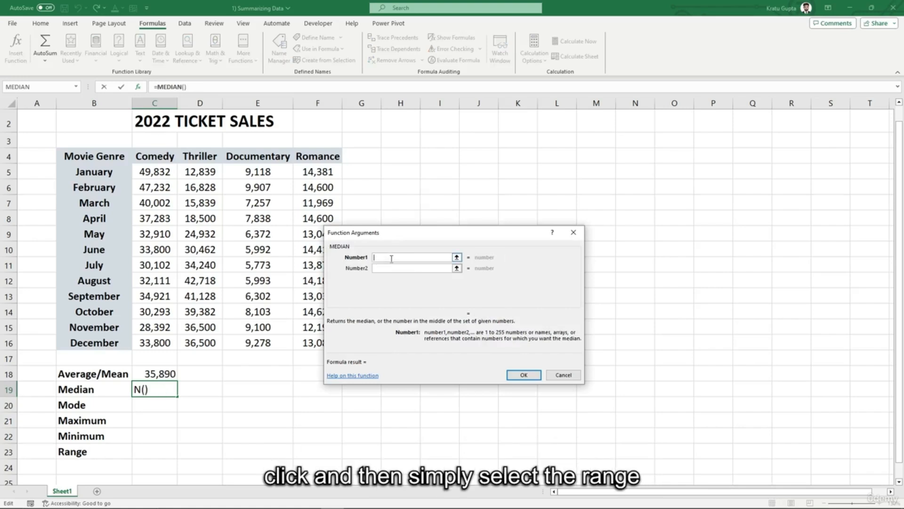
drag(149, 168, 157, 340)
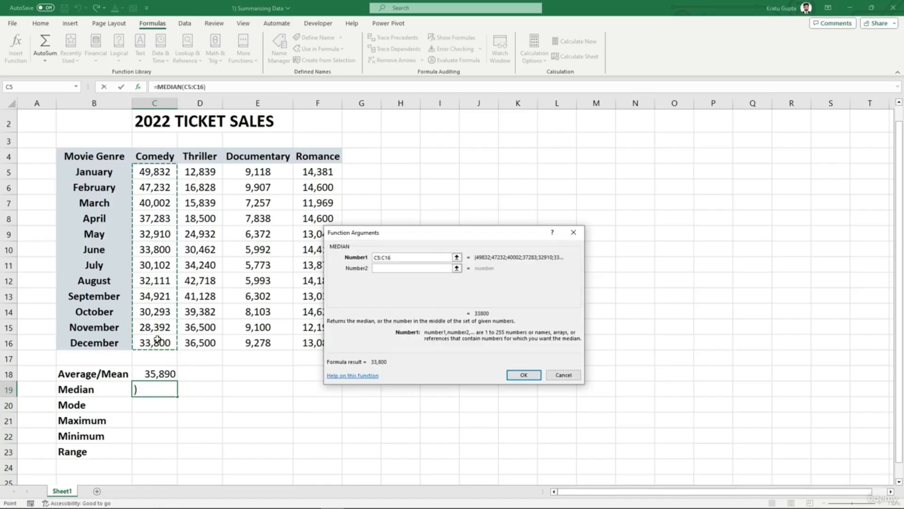
key(Return)
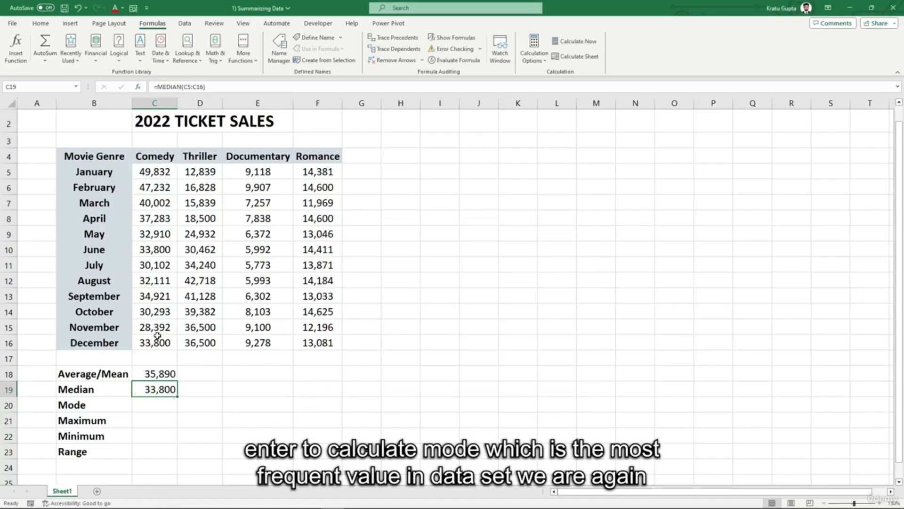
Step: Find the MODE function by searching for mode and insert it in C20 with the range C5:C16
click(161, 405)
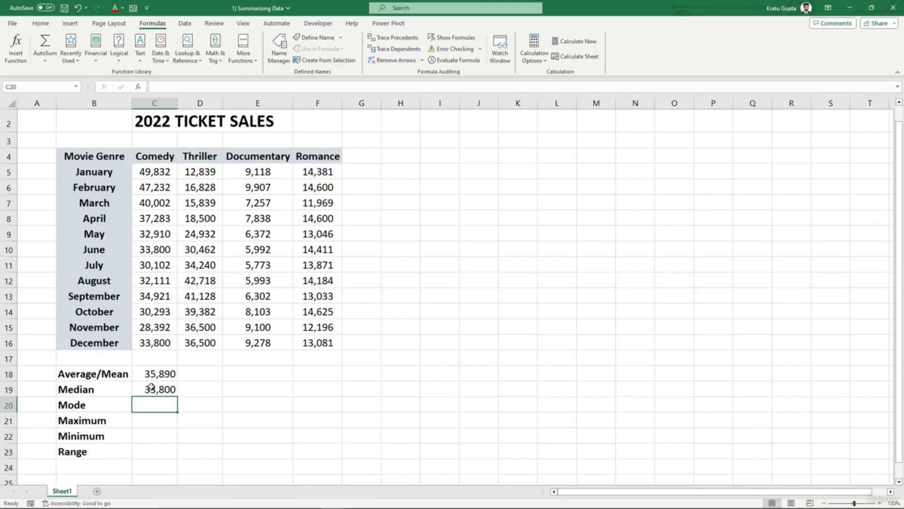
click(138, 88)
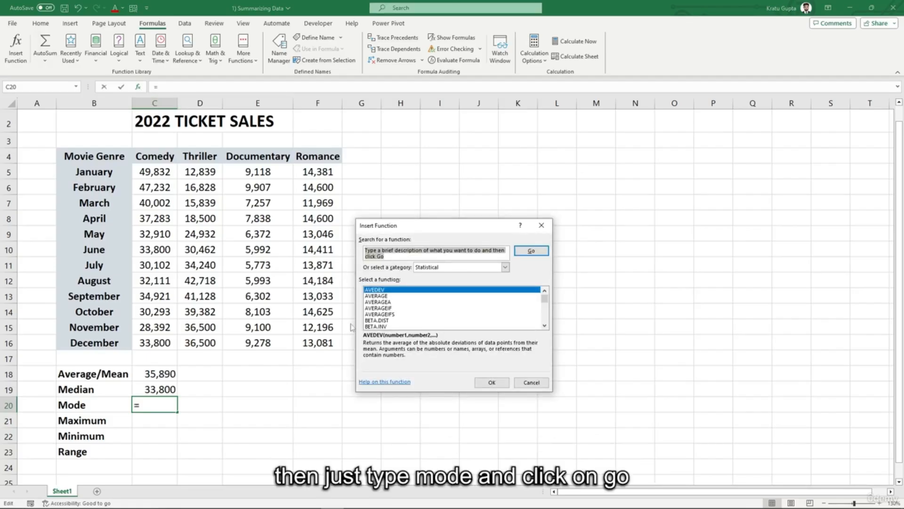
text(mode)
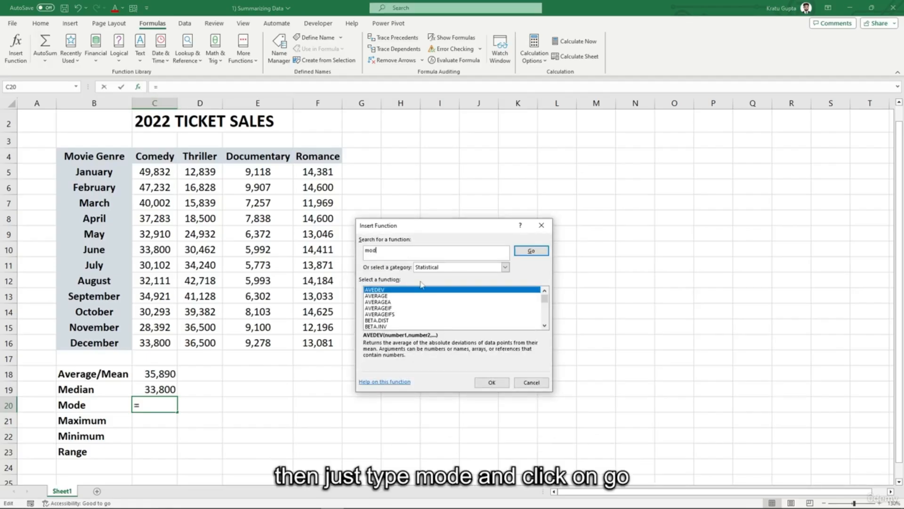
click(532, 251)
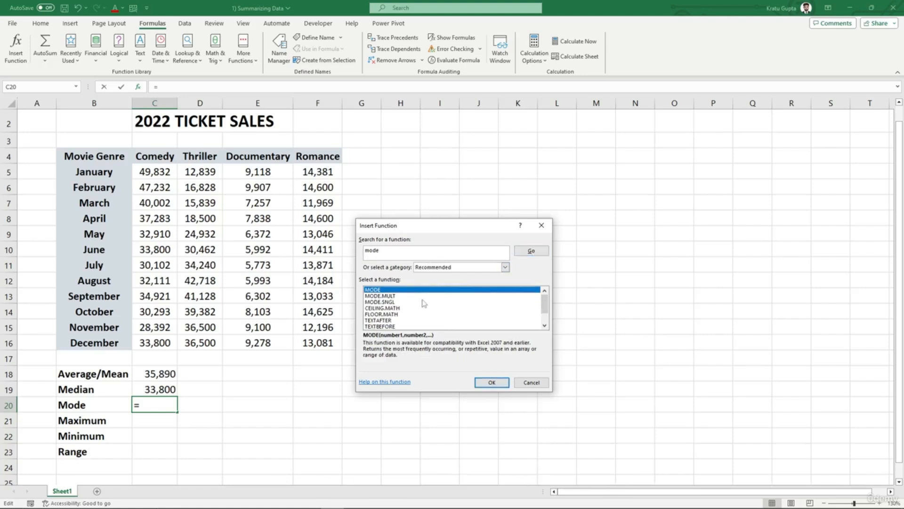
click(492, 383)
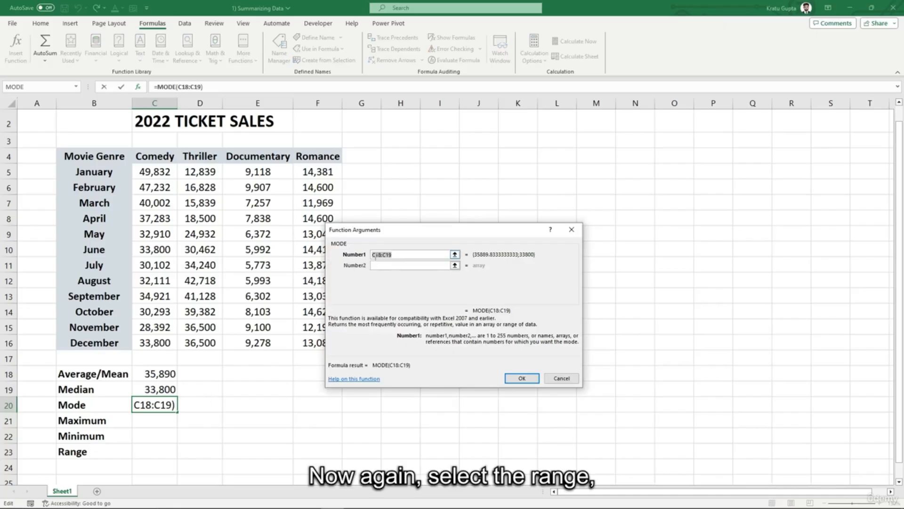
drag(164, 172, 158, 336)
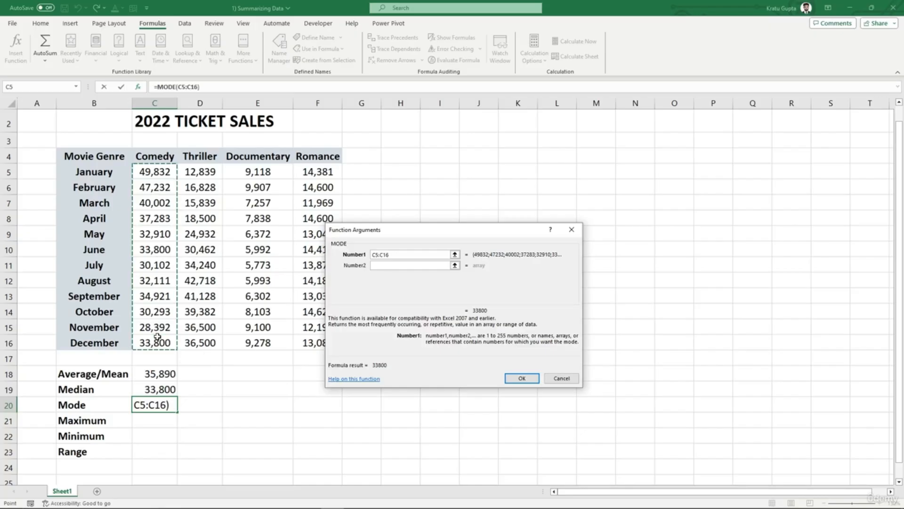
key(Return)
Step: Enter the maximum formula in C21 for the Comedy ticket sales, using the range C5:C16
click(158, 418)
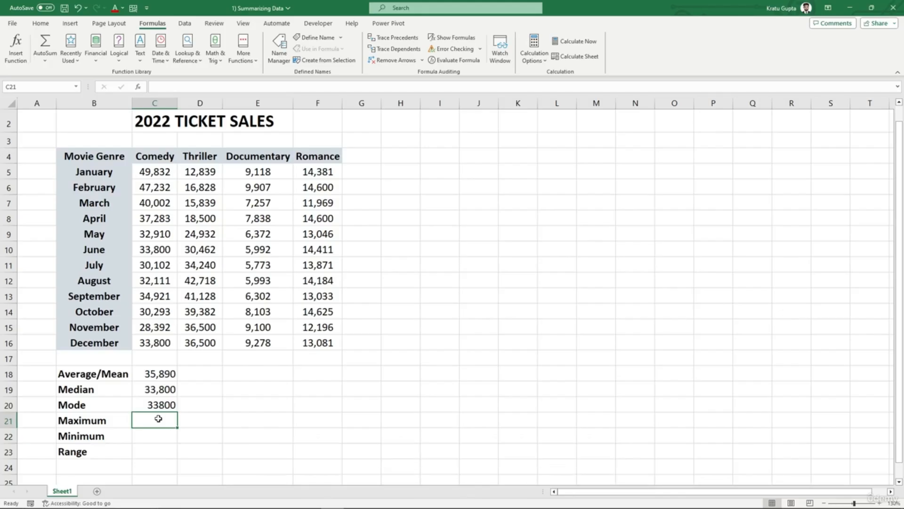
text(=maximum)
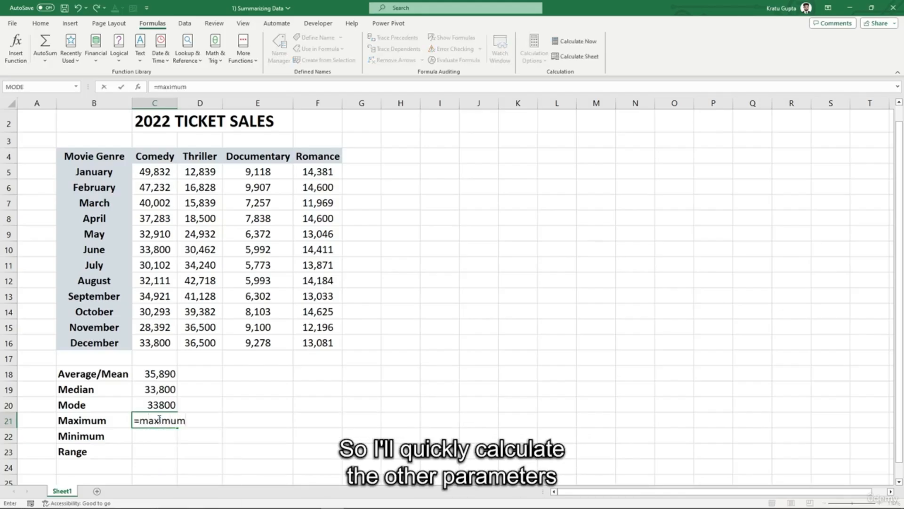
key(BackSpace)
key(BackSpace)
key(BackSpace)
key(BackSpace)
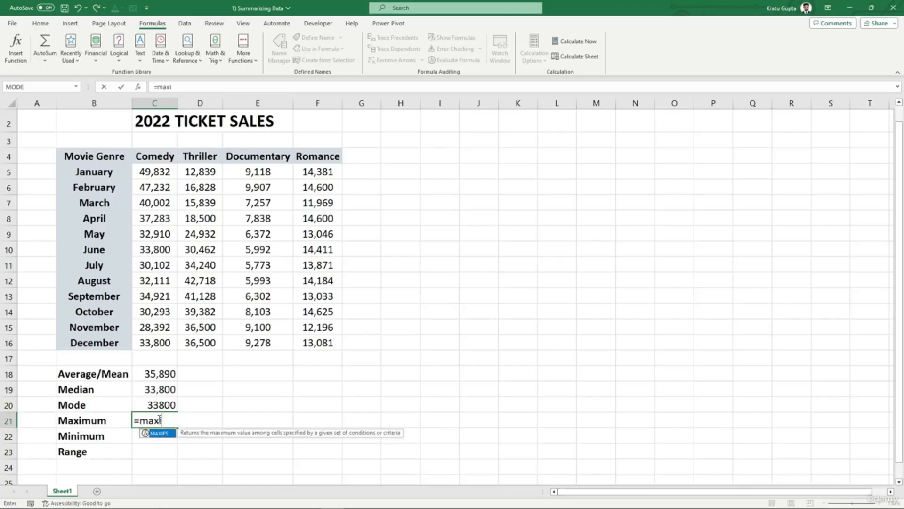
text(()
drag(161, 175, 156, 338)
key(Return)
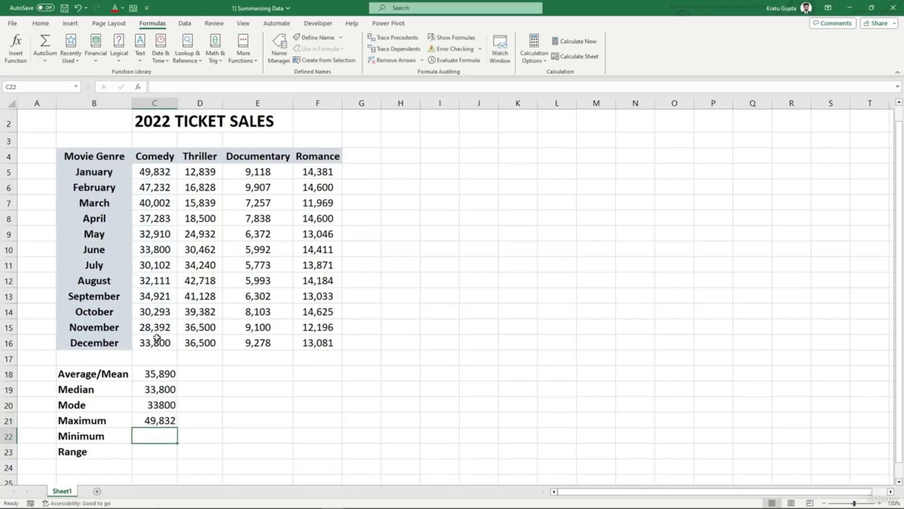
Step: Enter the formula =MIN(C5:C16) in C22 to find the lowest Comedy ticket sales
text(=min()
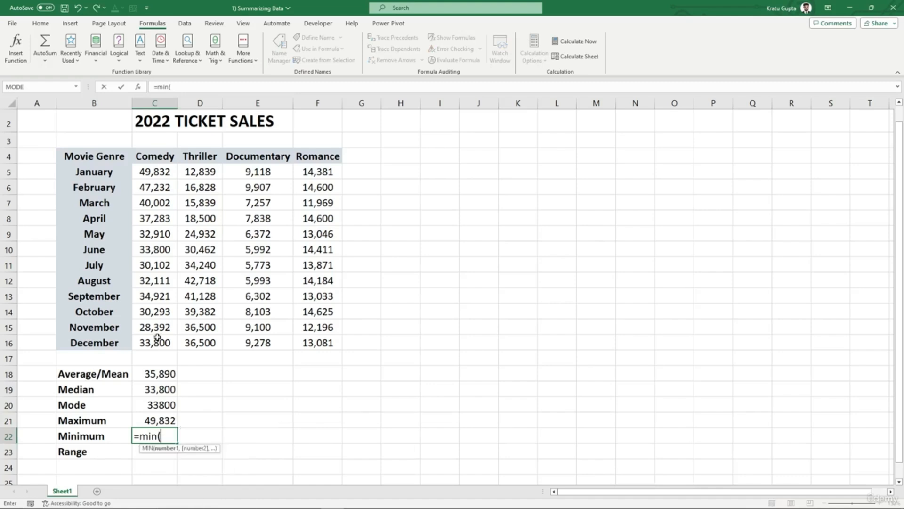
drag(149, 166, 158, 335)
text())
key(Return)
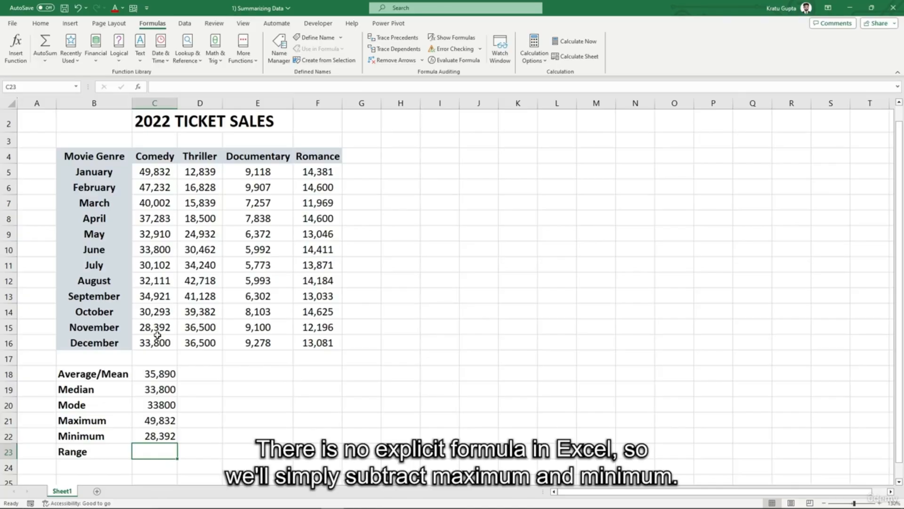
Step: Calculate the range in C23 by subtracting the minimum from the maximum with =C21-C22
text(=)
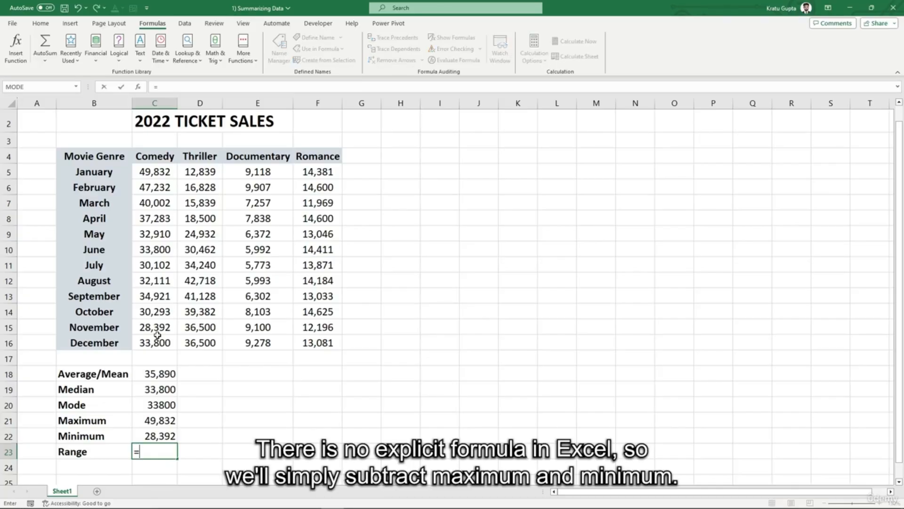
click(158, 420)
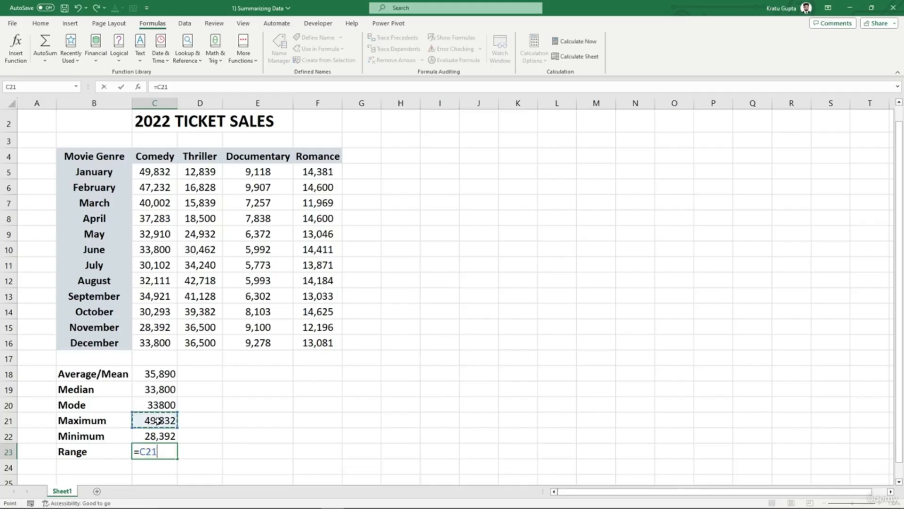
text(-)
key(Up)
key(Return)
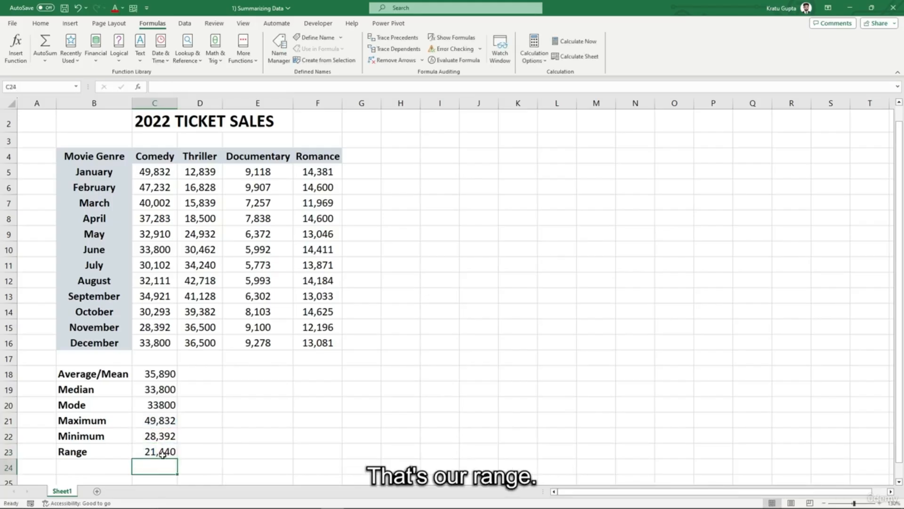
Step: Format the Comedy summary values in C18:C23 in comma style with no decimal places
drag(157, 381, 157, 453)
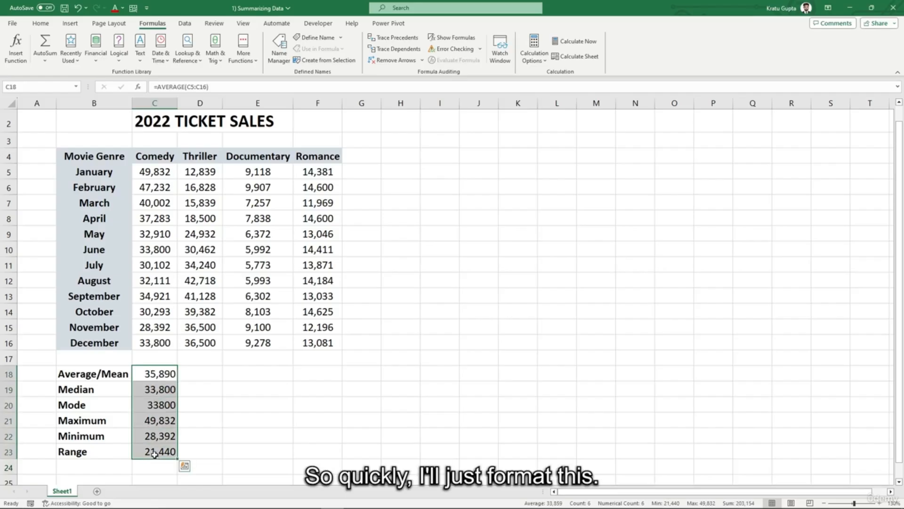
click(35, 24)
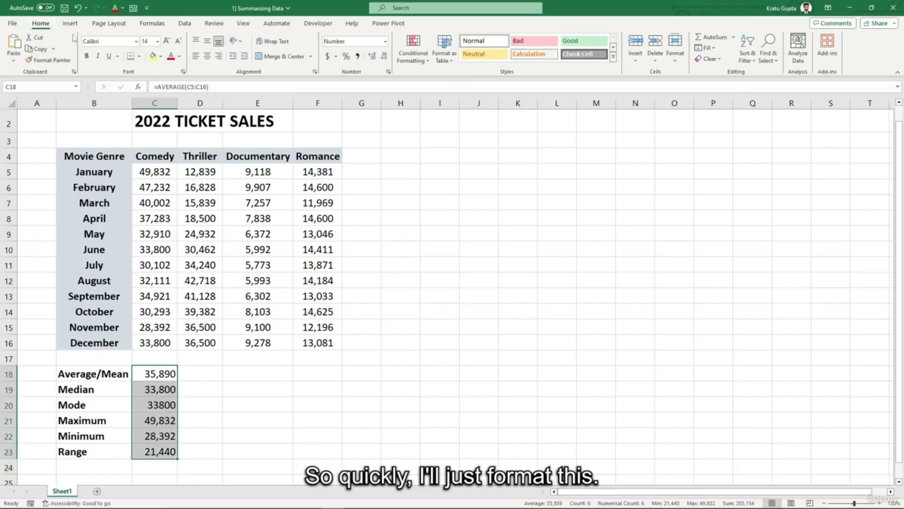
click(385, 41)
click(372, 81)
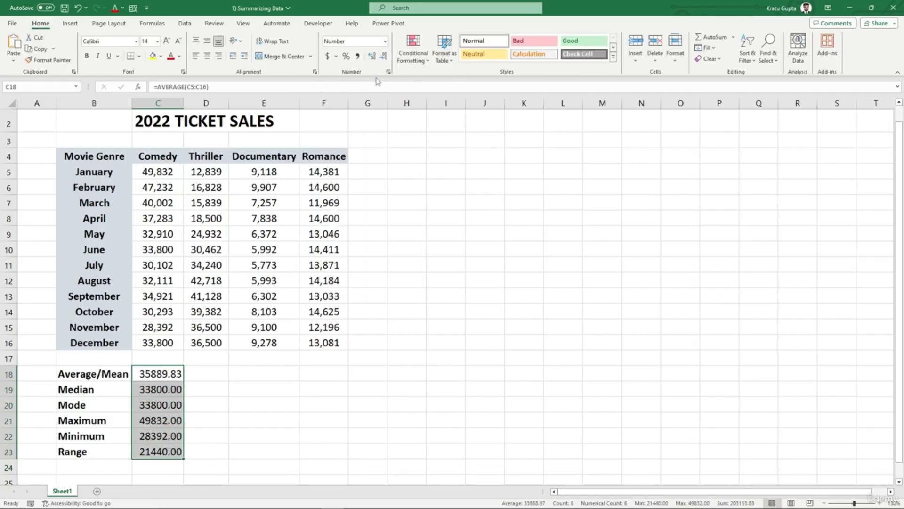
click(357, 57)
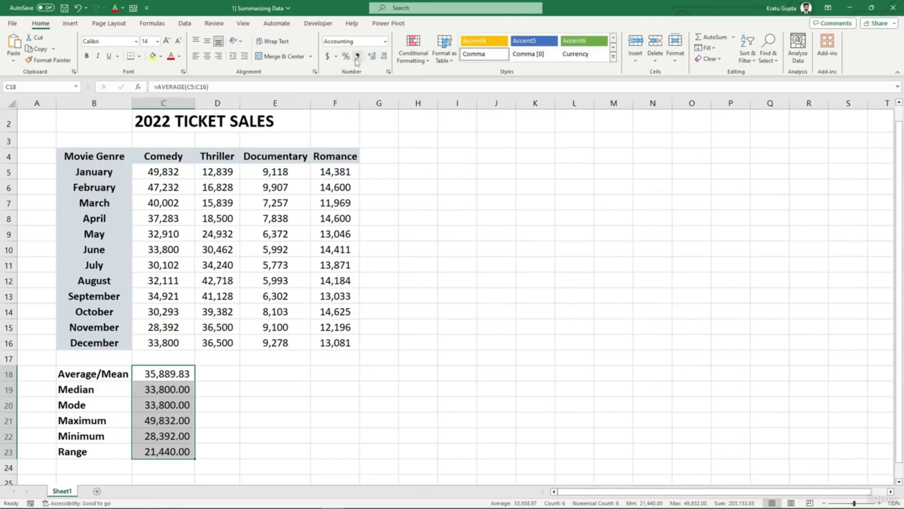
click(383, 57)
click(383, 58)
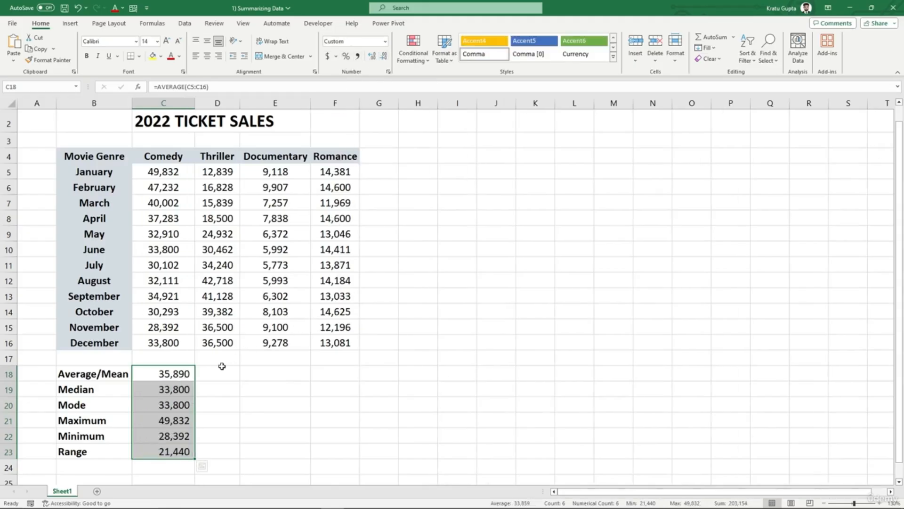
Step: Fill the summary formulas in C18:C23 across to column F for the Thriller, Documentary and Romance genres
click(223, 384)
drag(161, 375, 172, 451)
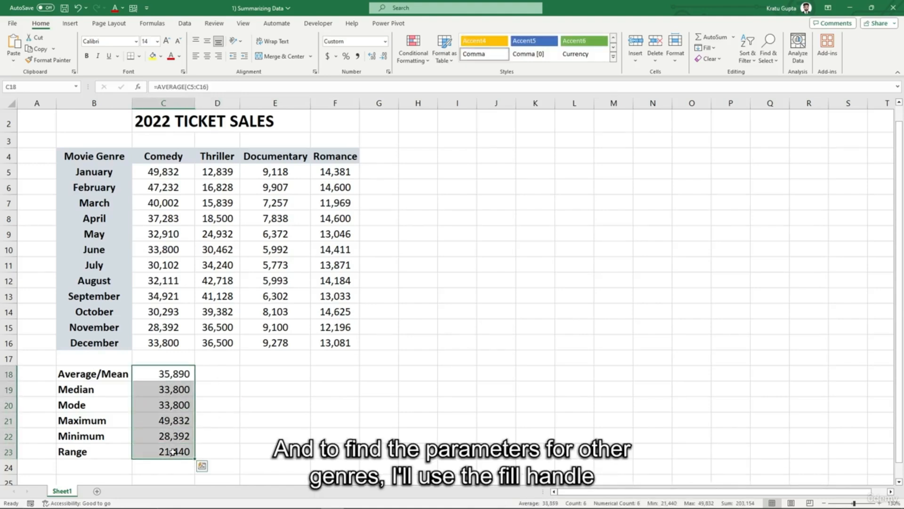
drag(196, 459, 349, 460)
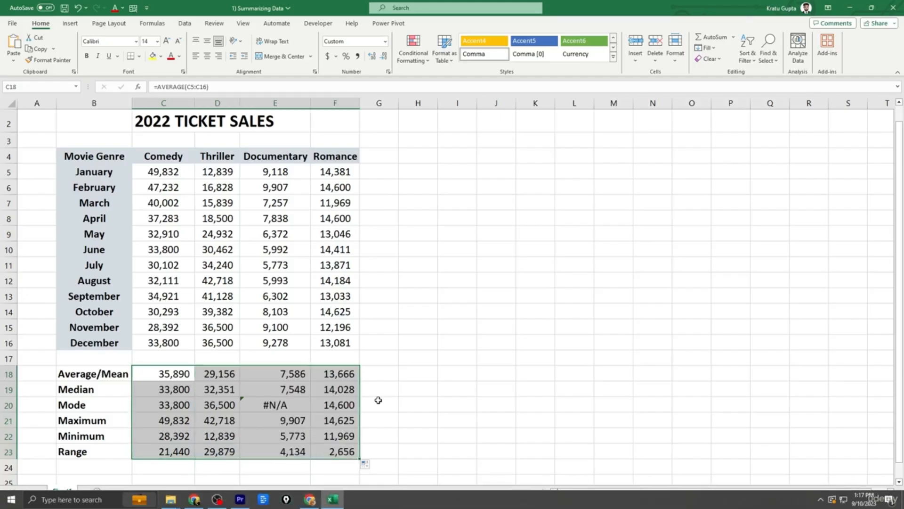
Step: Check the Documentary mode formula in E20 against its data in E5:E16, and ignore the cell's error
click(287, 403)
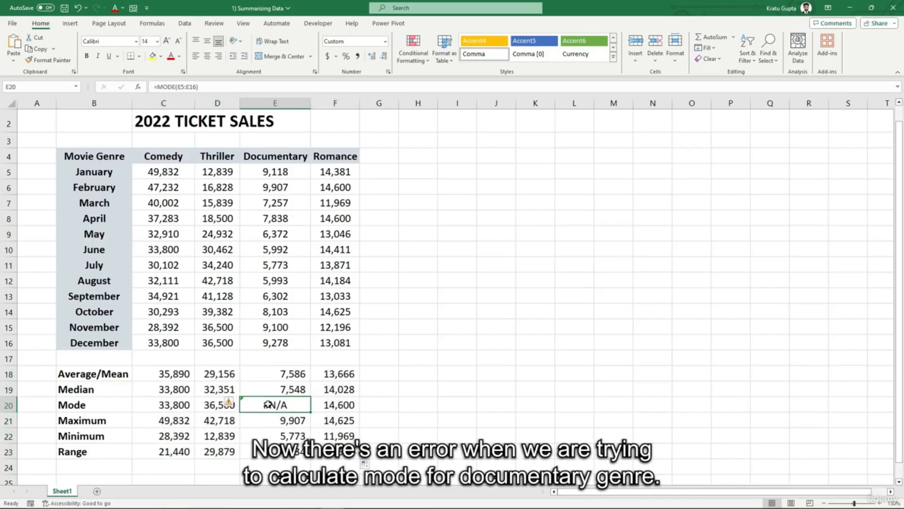
mouse_move(231, 406)
drag(264, 170, 271, 341)
click(287, 404)
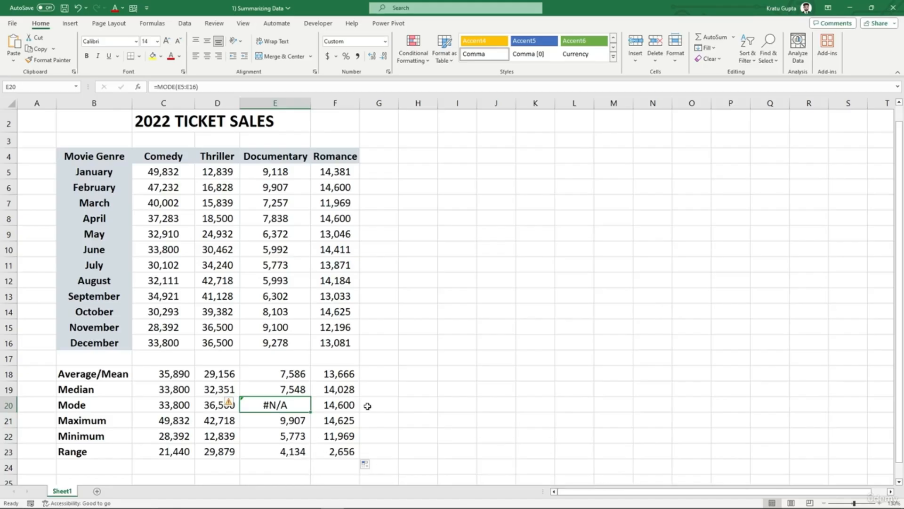
click(235, 404)
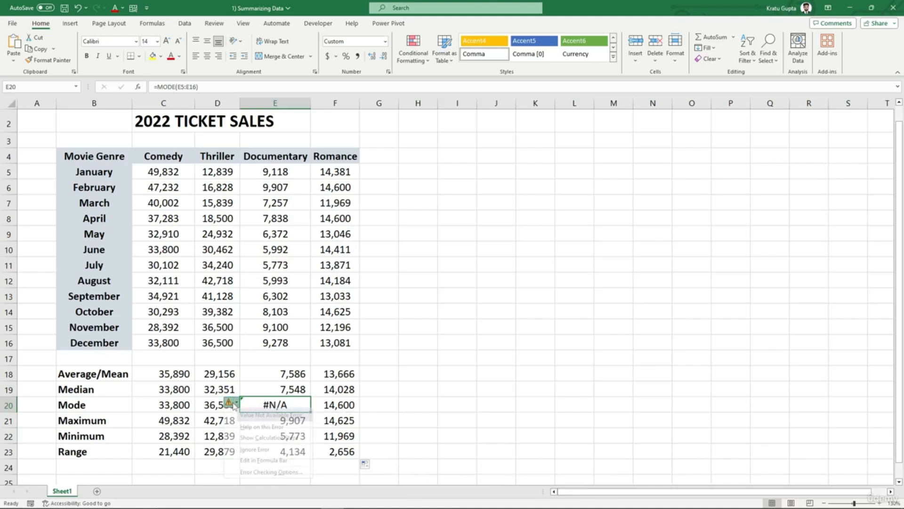
click(255, 449)
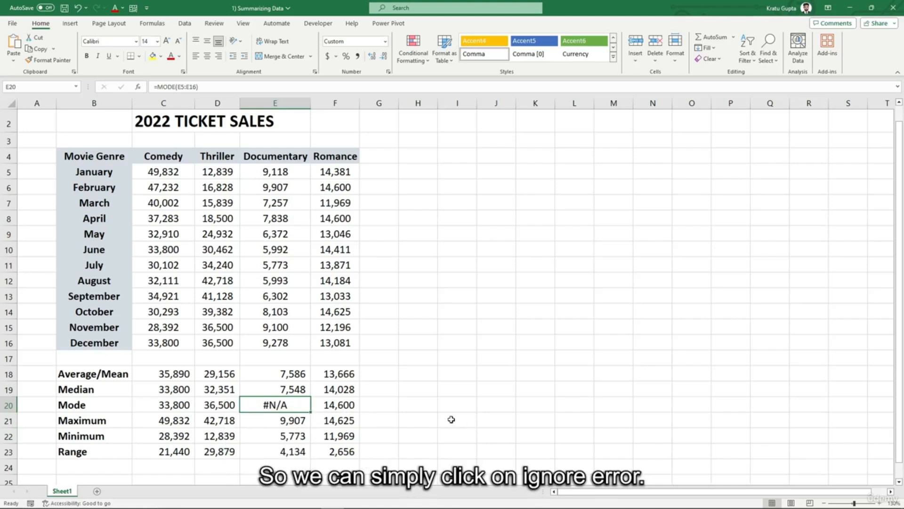
click(431, 423)
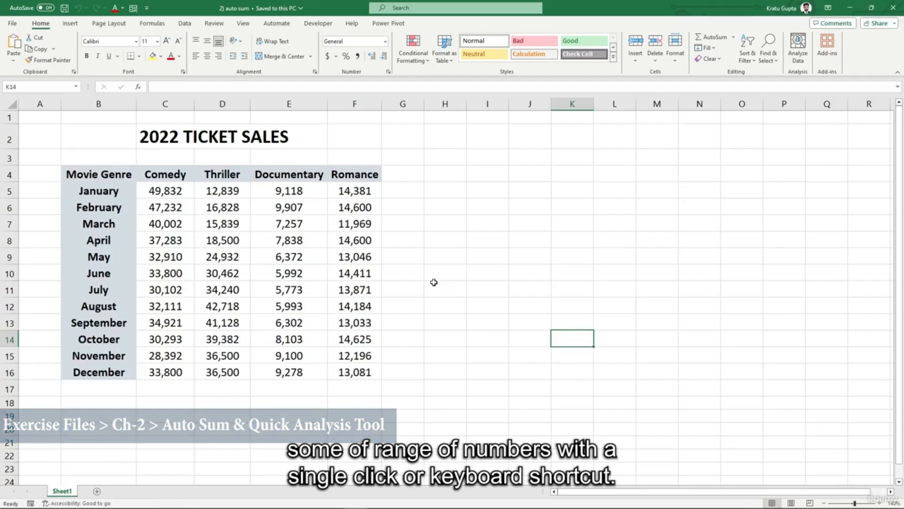
Step: Use AutoSum in C17 of the auto sum workbook to total the Comedy ticket sales in C5:C16
click(443, 255)
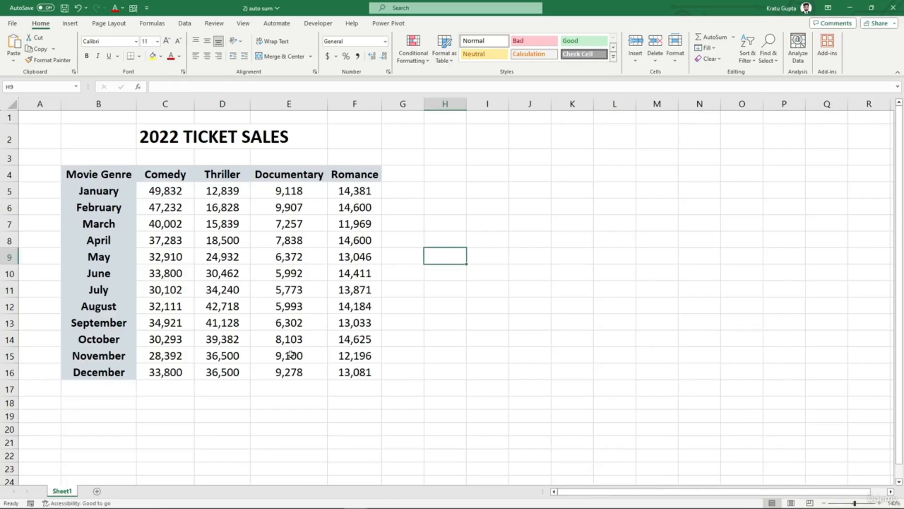
click(173, 388)
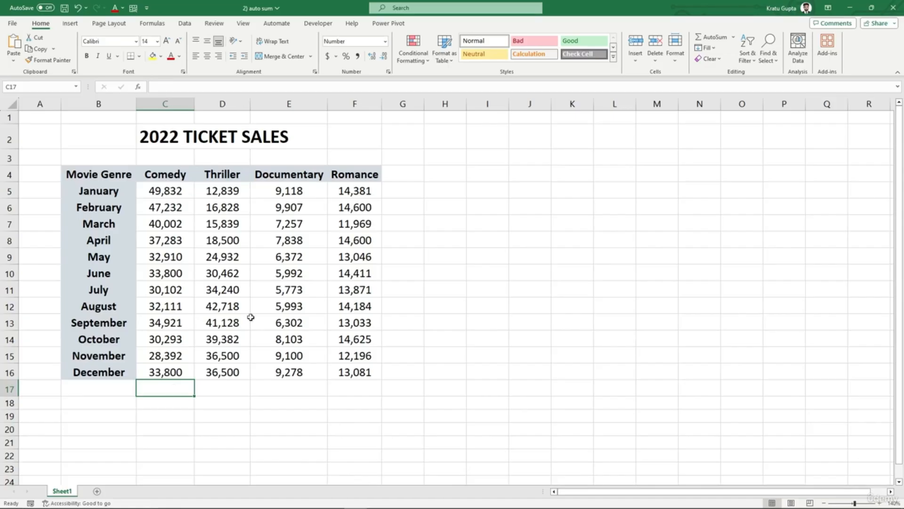
click(715, 40)
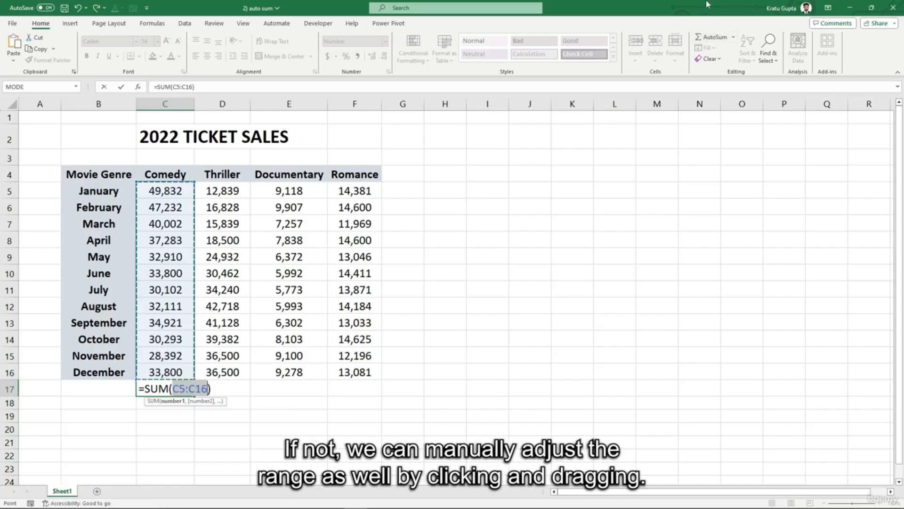
drag(165, 192, 156, 371)
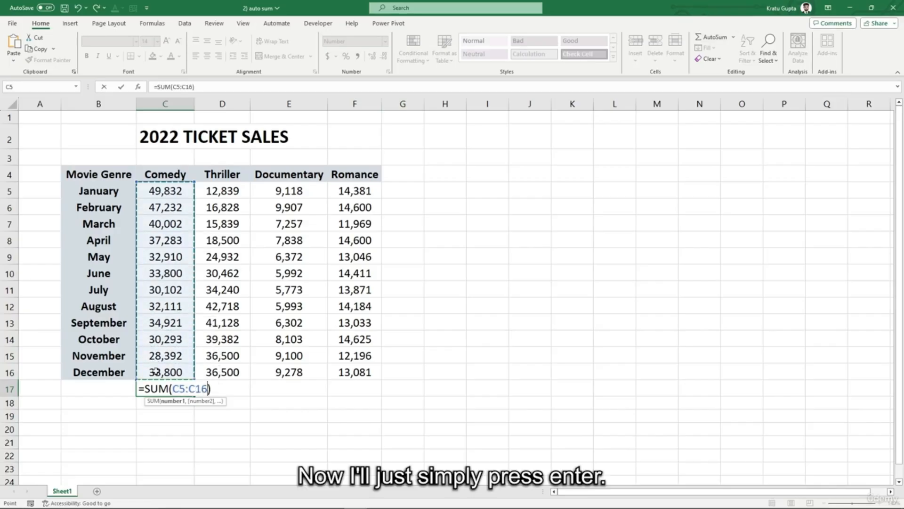
key(Return)
click(179, 389)
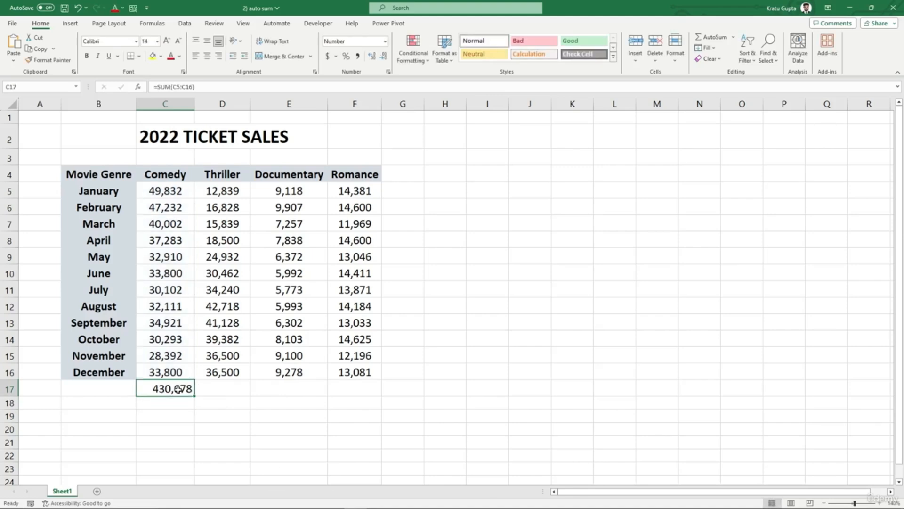
Step: Use AutoSum on D17:F17 to total the Thriller, Documentary and Romance columns at once
drag(204, 389, 336, 387)
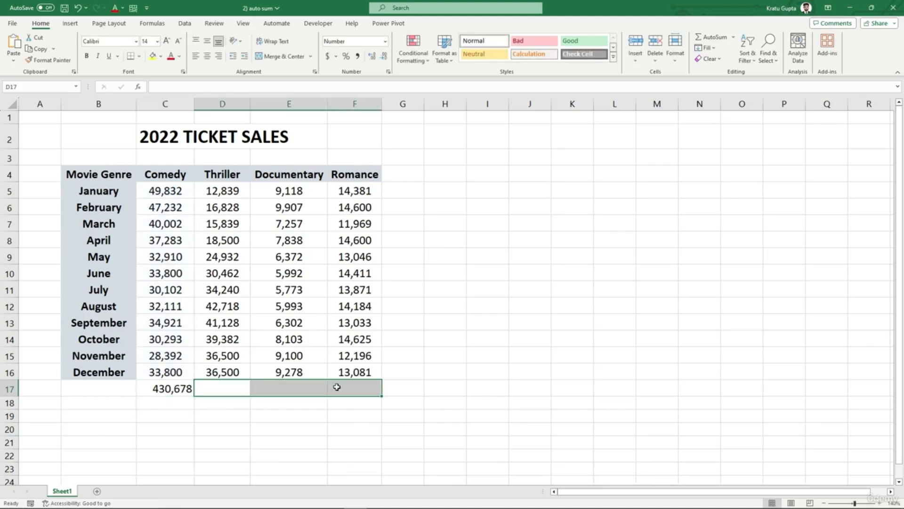
key(alt+equal)
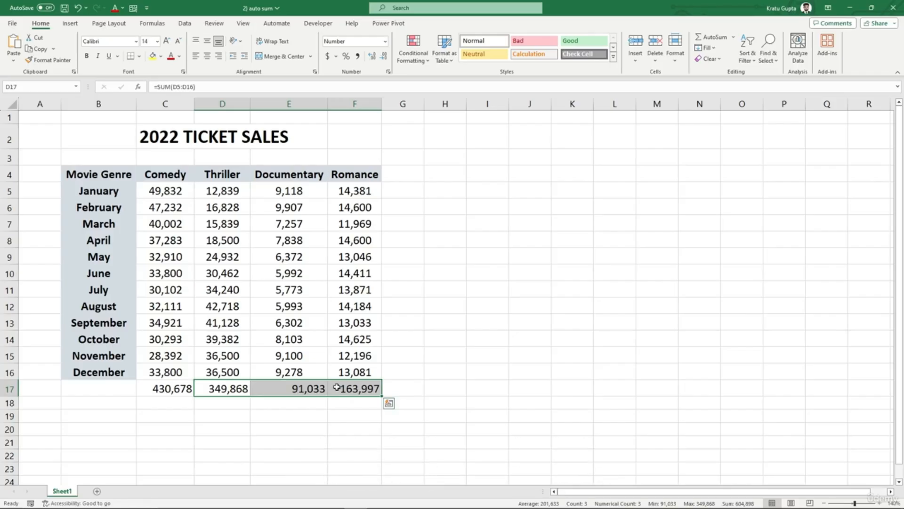
click(243, 417)
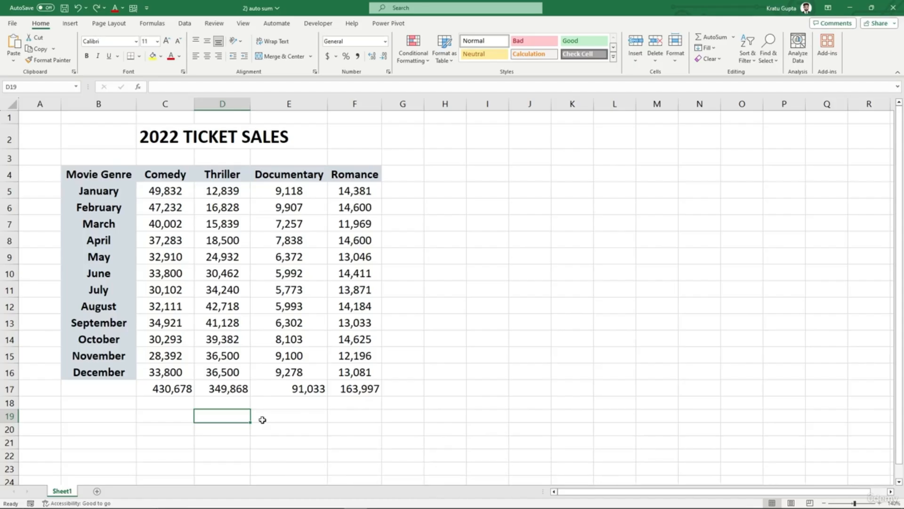
Step: Delete the AutoSum totals in C17:F17
drag(191, 389, 336, 389)
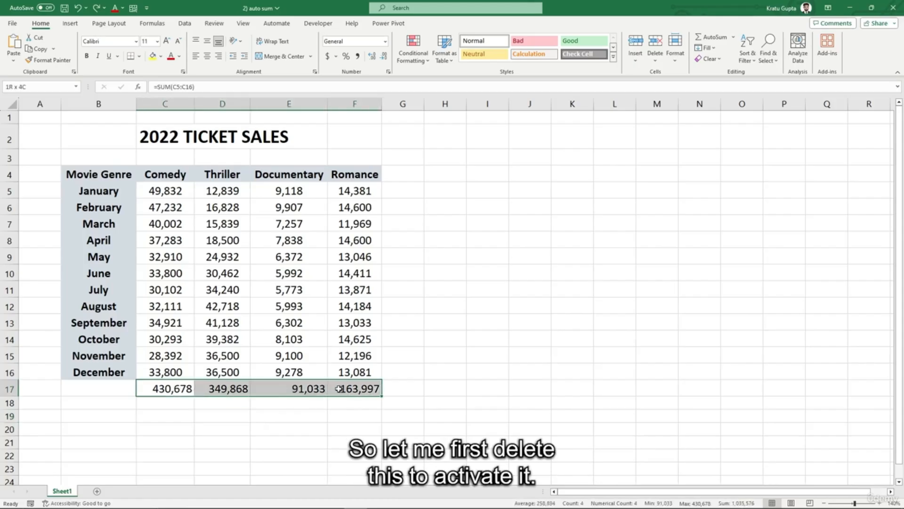
key(Delete)
Step: Open Quick Analysis for the sales data in C5:F16, look through its charts and totals options, and add column Sum totals
click(224, 235)
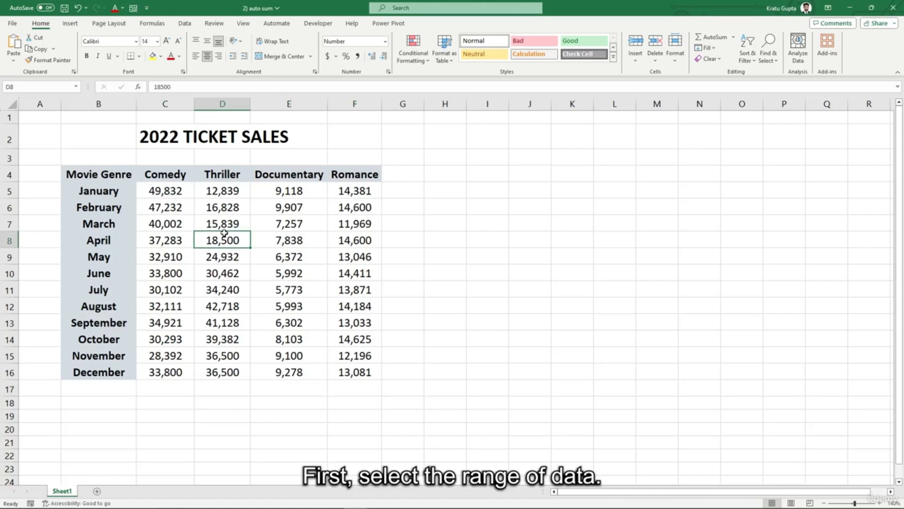
drag(187, 195, 359, 375)
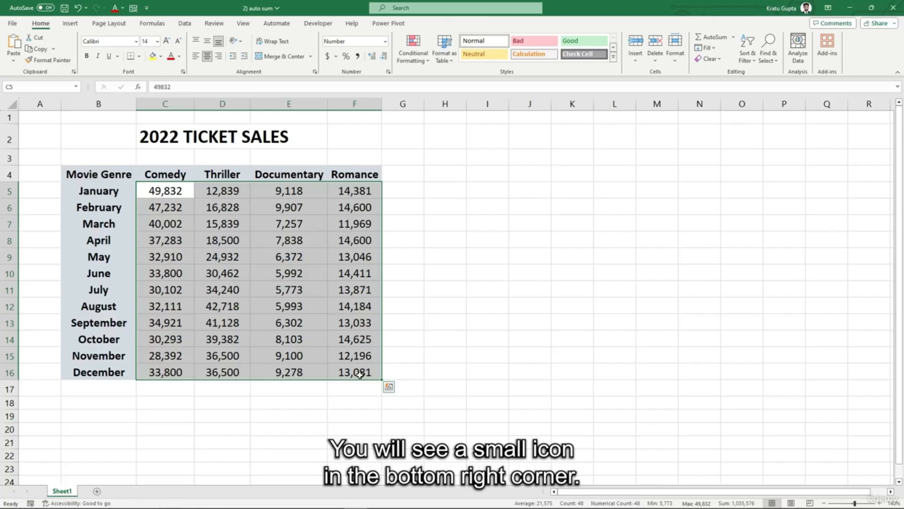
click(388, 387)
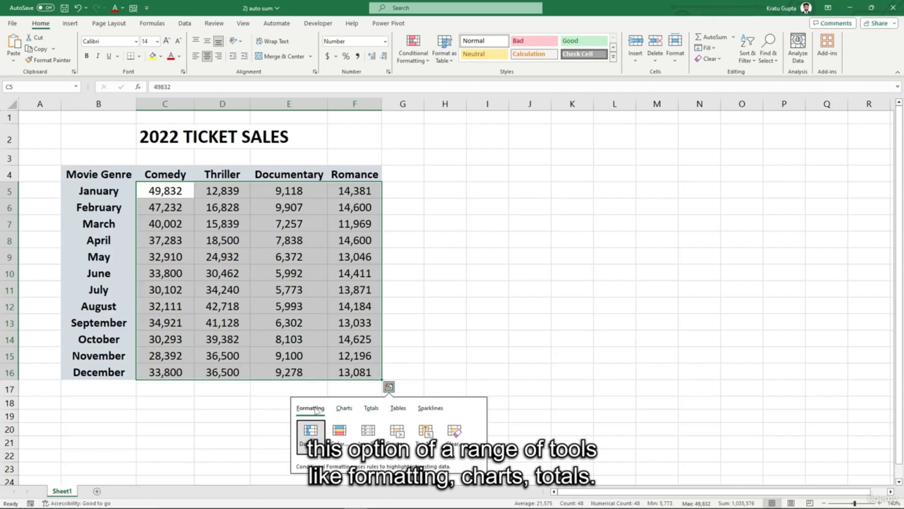
click(343, 412)
click(370, 412)
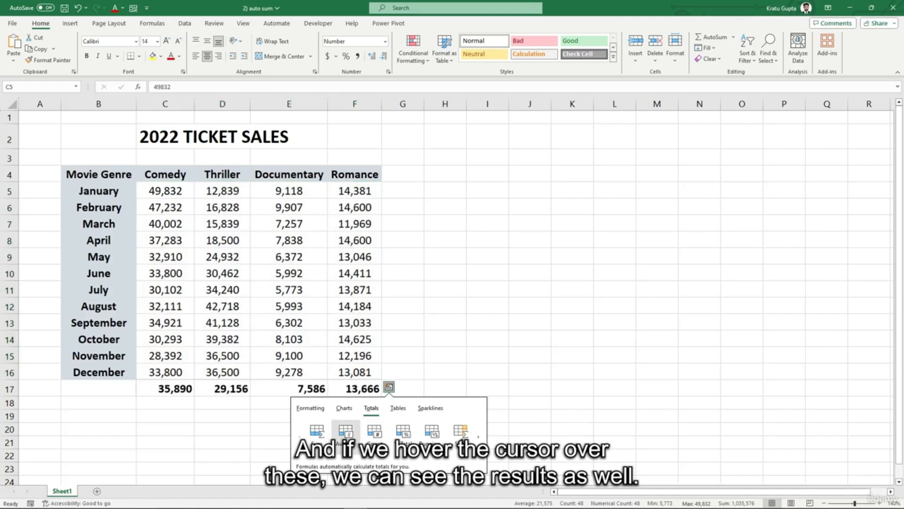
click(316, 437)
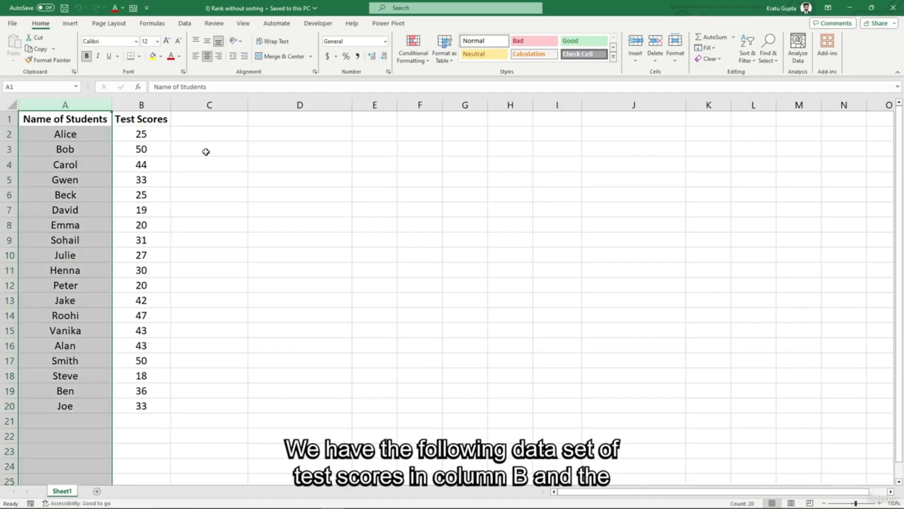
click(239, 159)
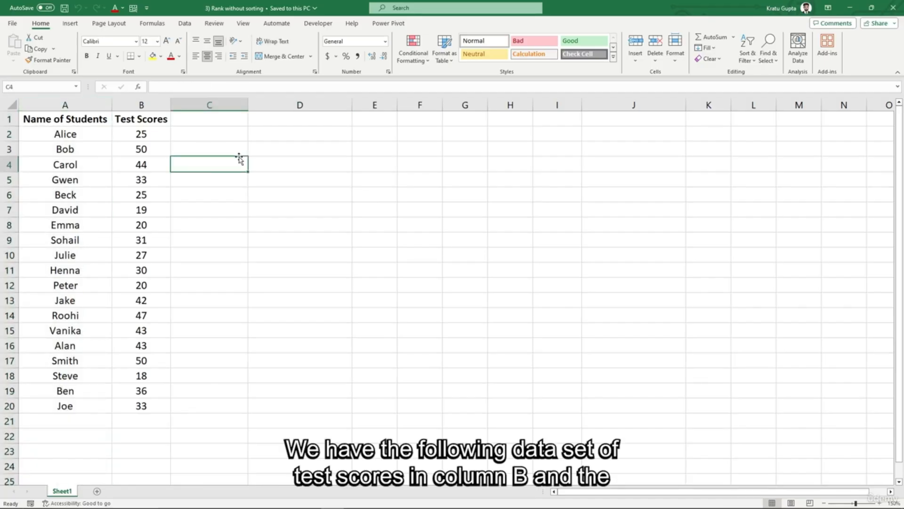
click(145, 104)
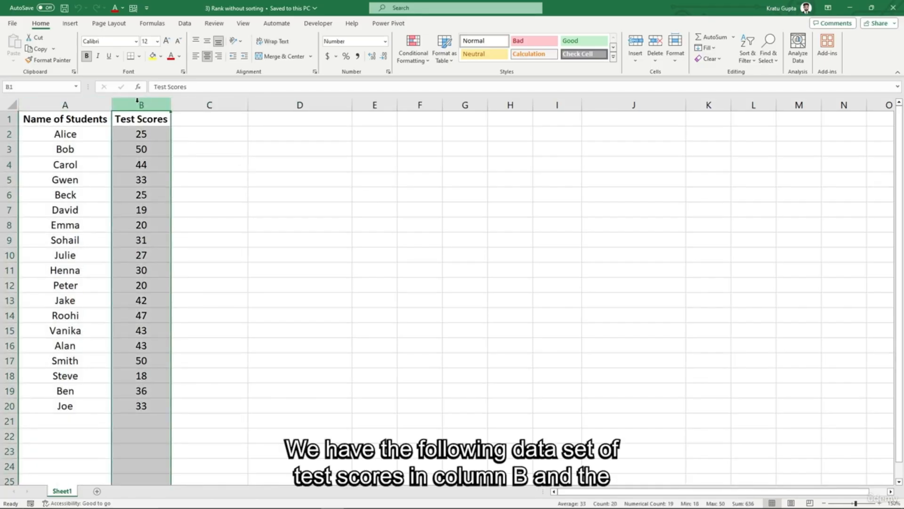
click(65, 105)
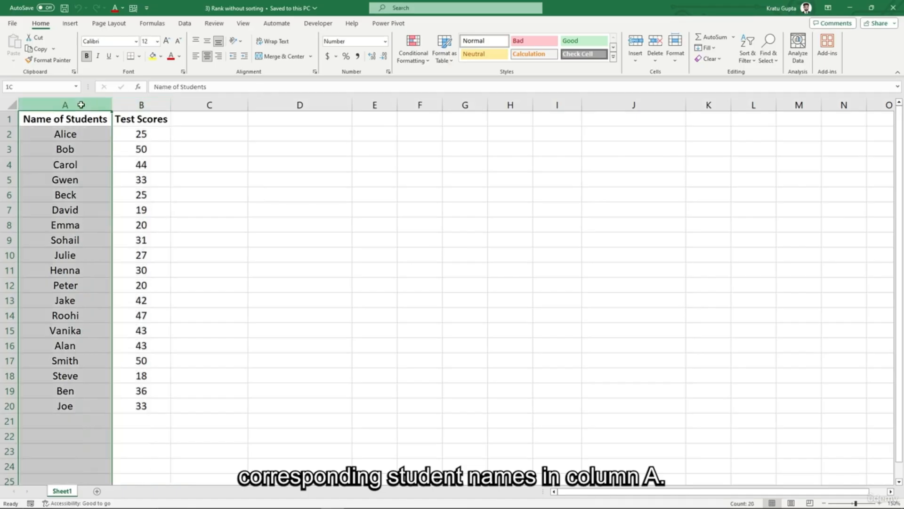
Step: Enter =RANK.EQ(B2,B:B) in C2 to rank the first student's score against all test scores in column B
click(172, 138)
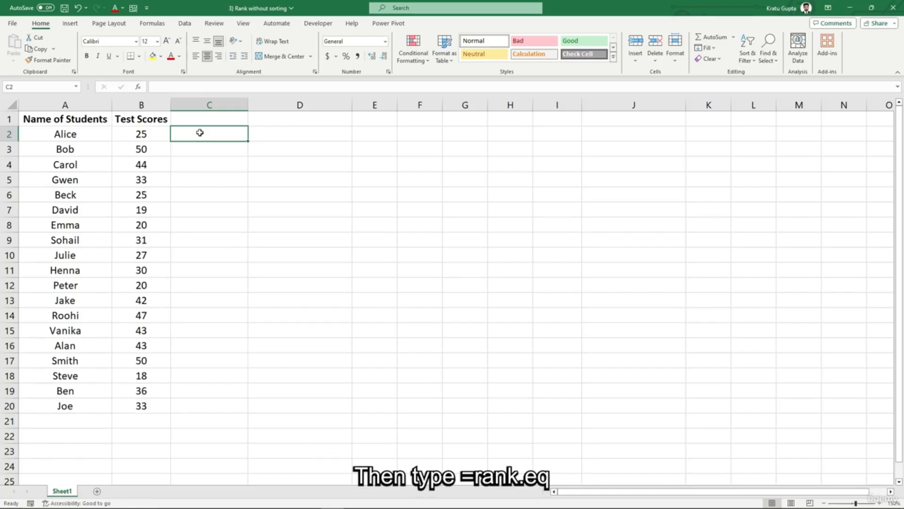
text(=)
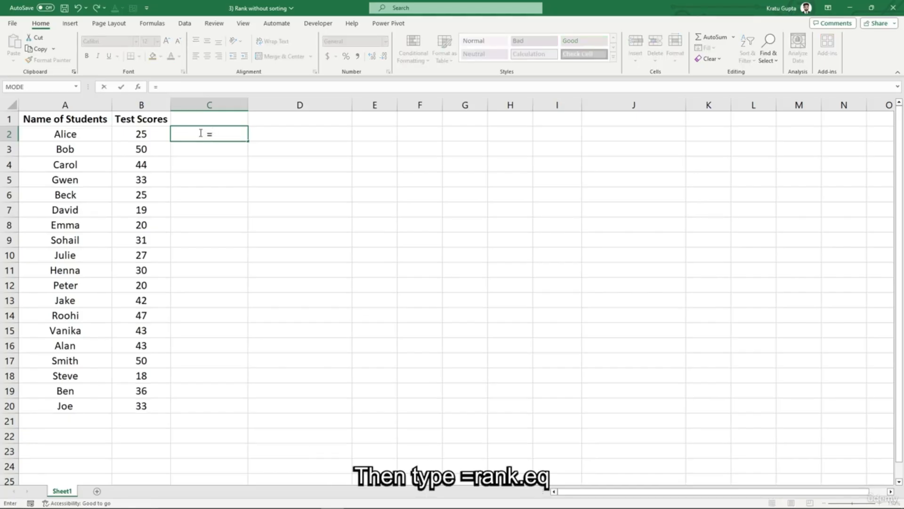
text(rank.eq)
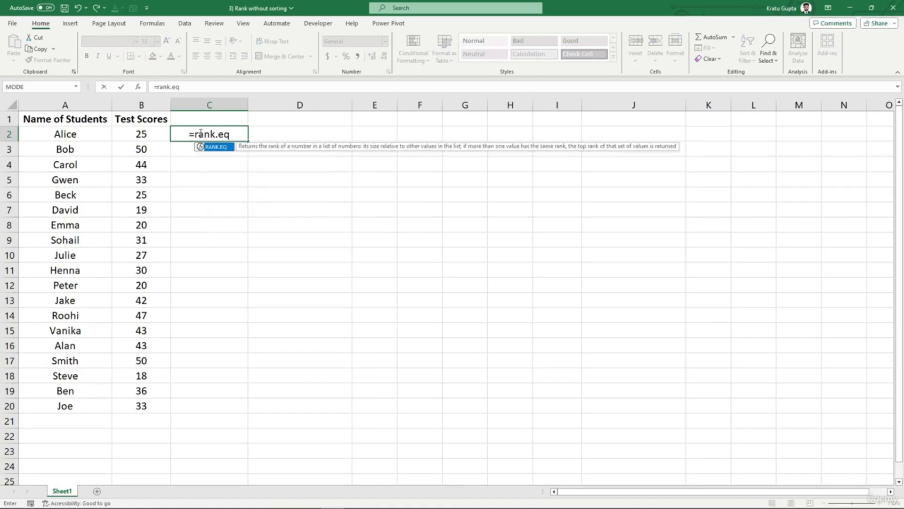
text(()
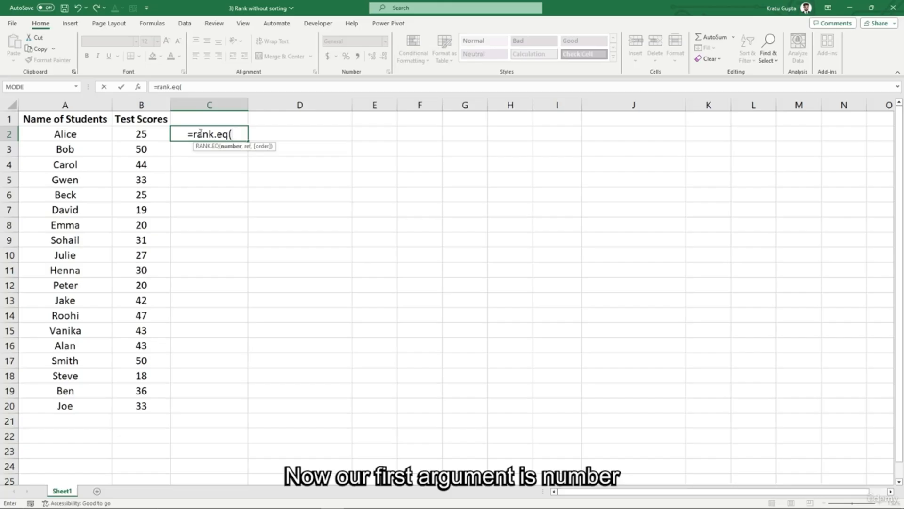
click(147, 135)
text(,)
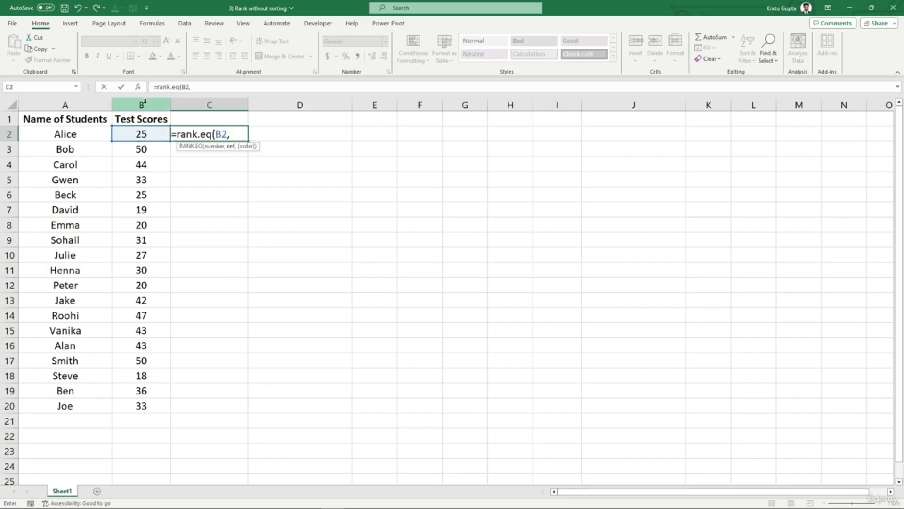
click(145, 103)
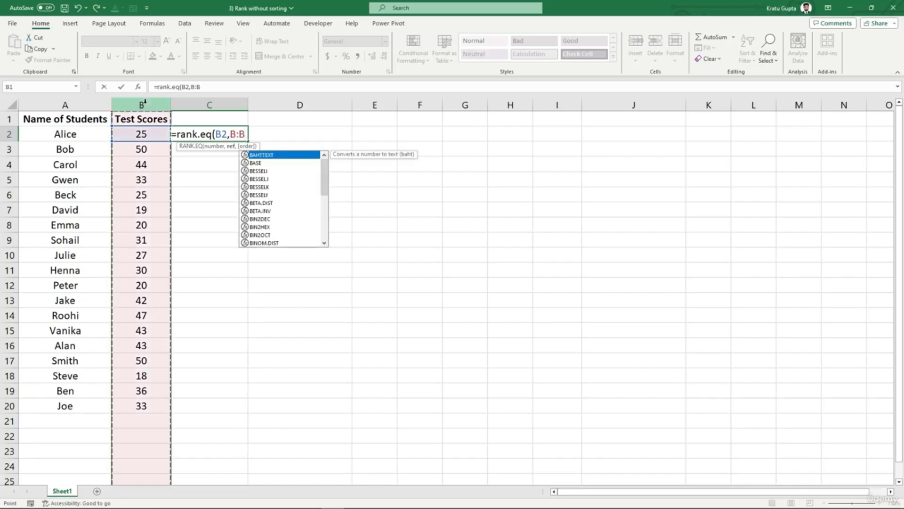
text())
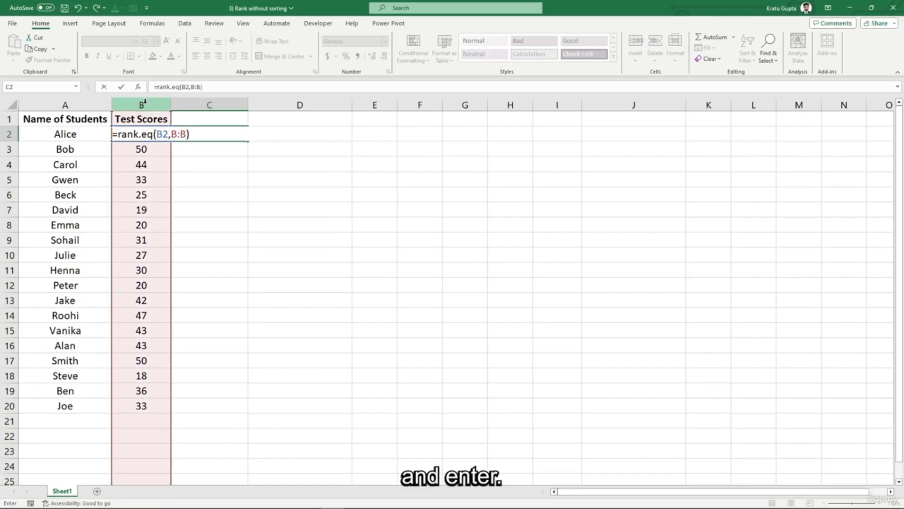
key(Return)
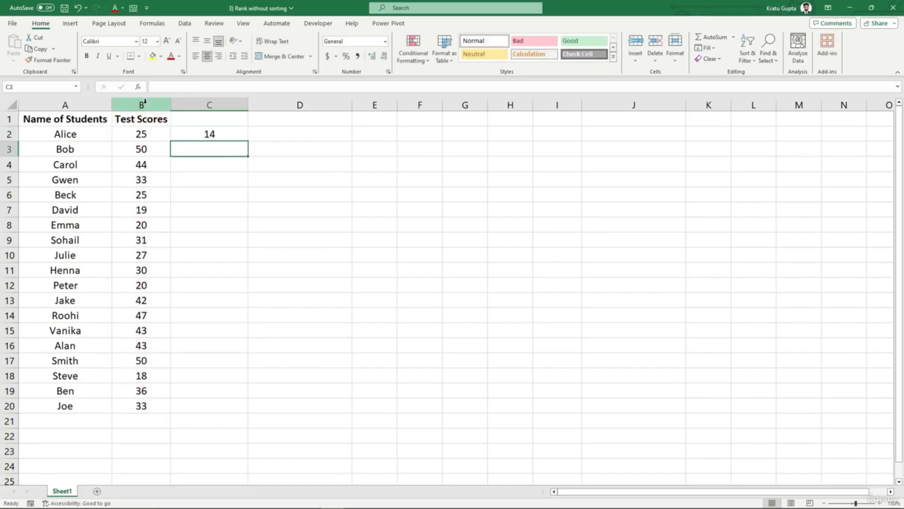
Step: Fill the RANK.EQ formula from C2 down to C20 to rank the remaining students
click(191, 134)
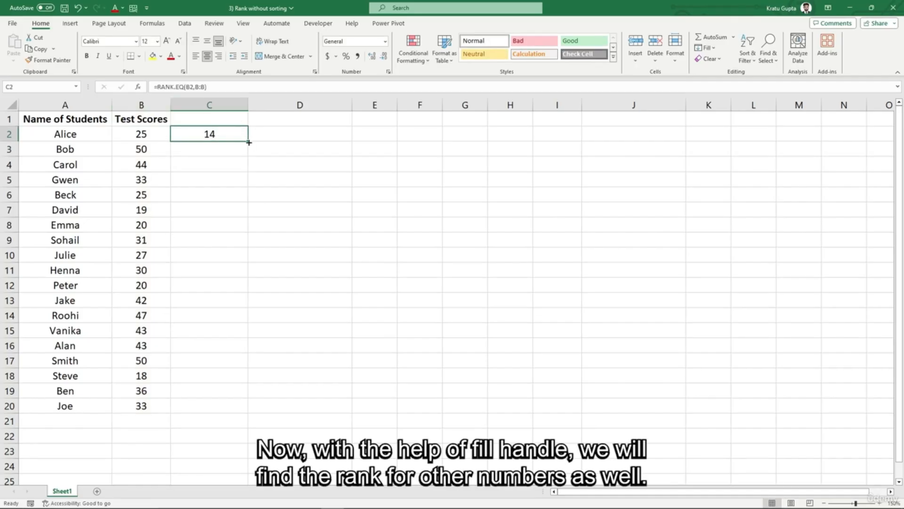
drag(248, 142, 245, 408)
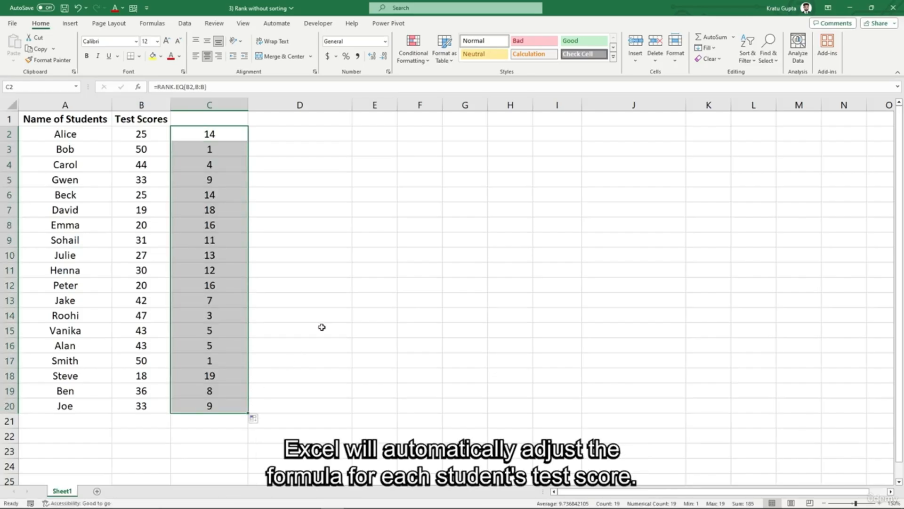
click(301, 329)
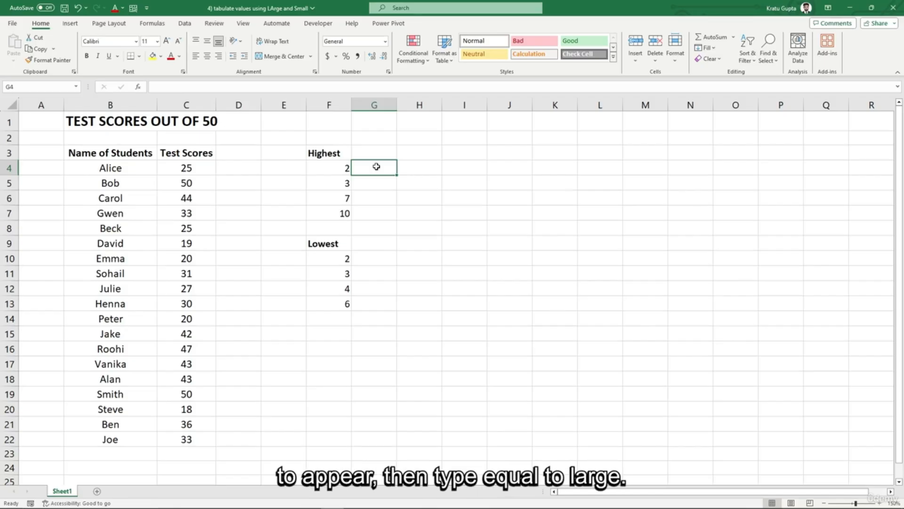
Step: Enter =LARGE(C:C,F4) in G4 of the LARGE and SMALL workbook to find the second highest test score
text(=large)
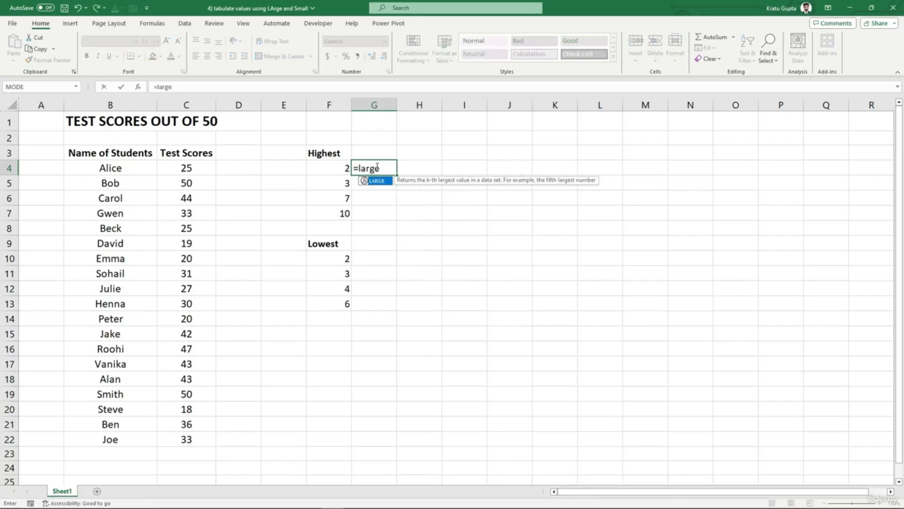
text(()
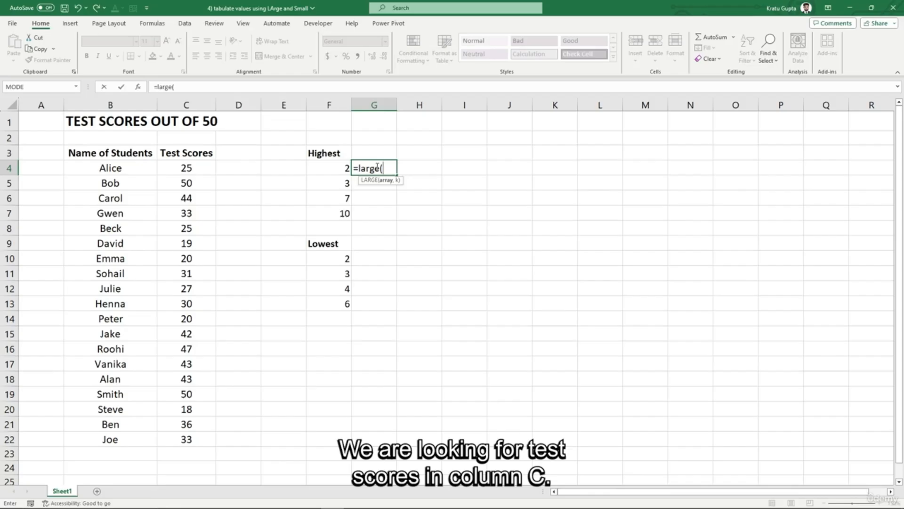
click(187, 106)
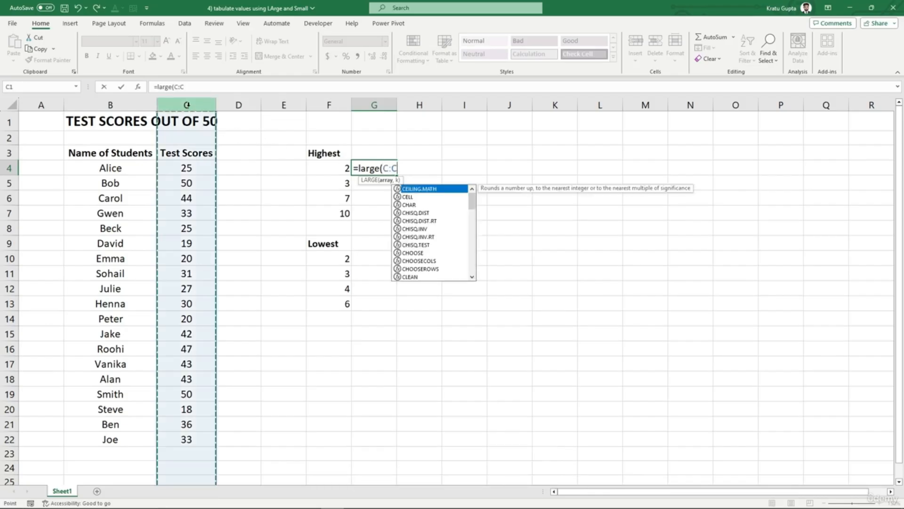
text(,)
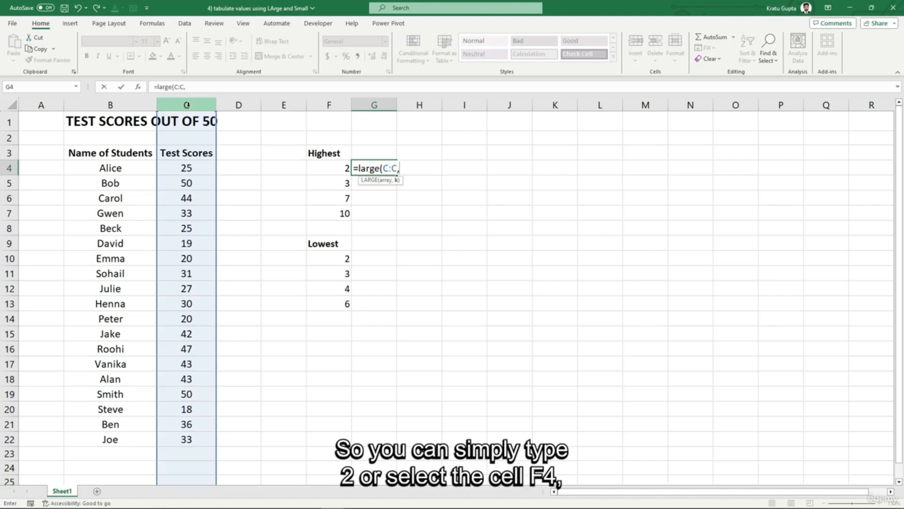
text(2)
key(BackSpace)
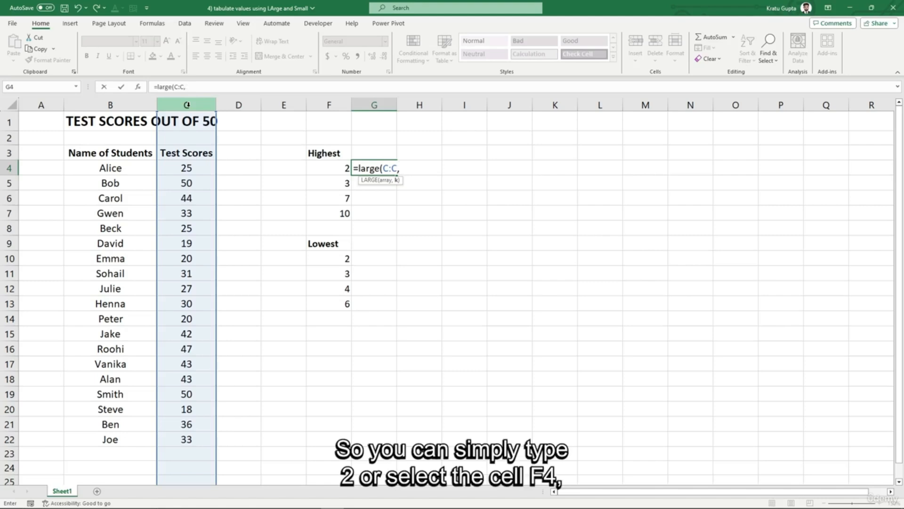
click(325, 167)
text())
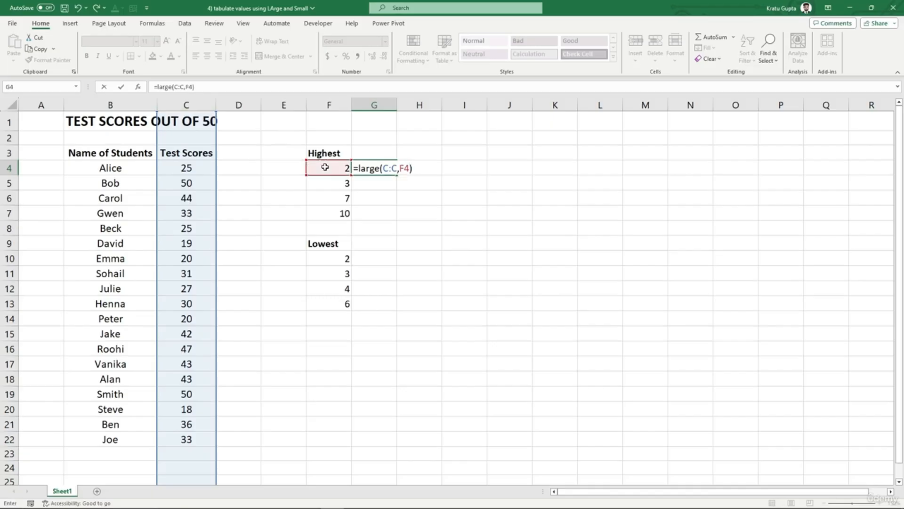
key(Return)
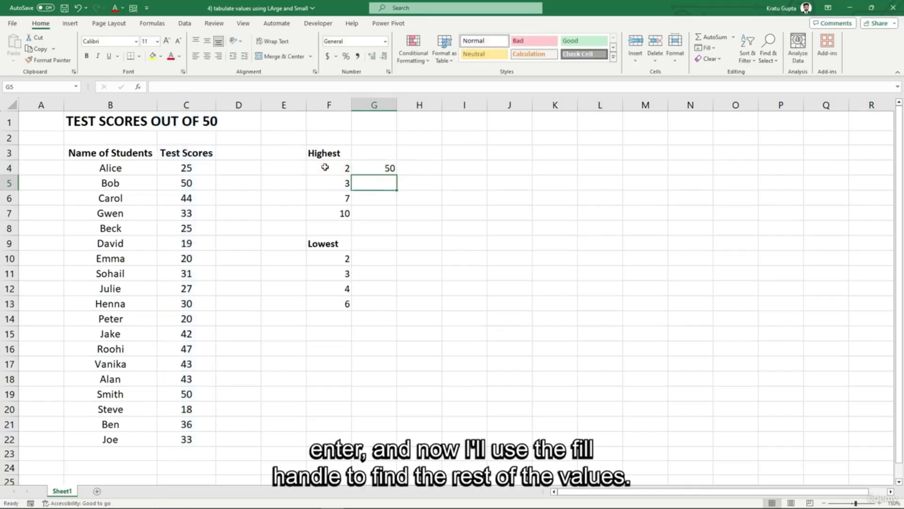
Step: Fill the LARGE formula from G4 down to G7 and check the third and tenth highest scores
click(372, 168)
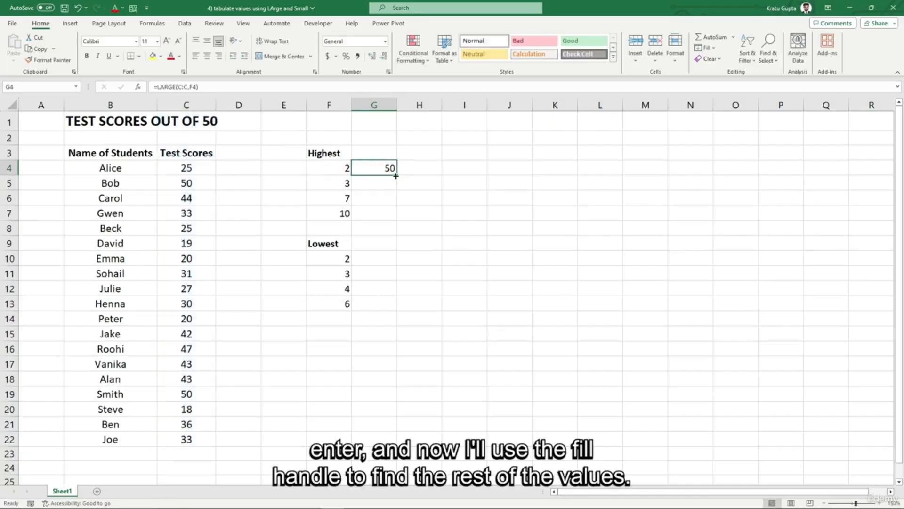
drag(397, 177, 400, 220)
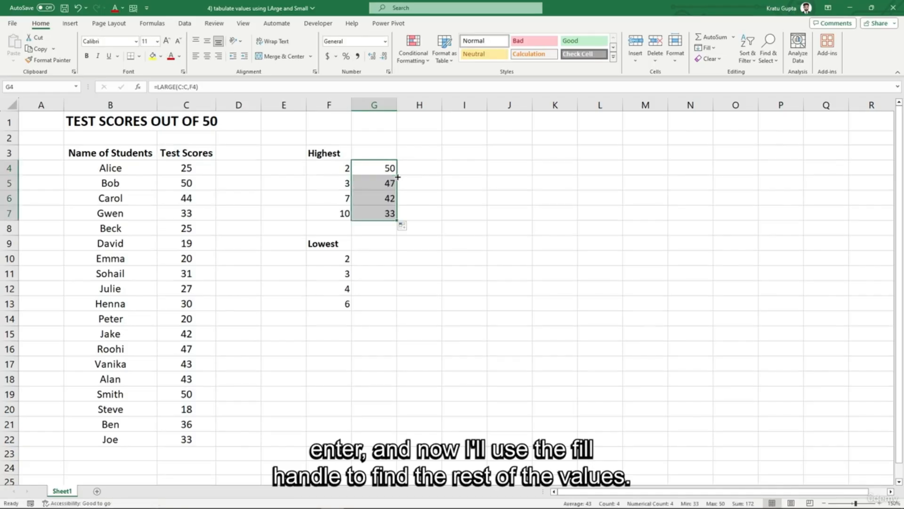
click(425, 211)
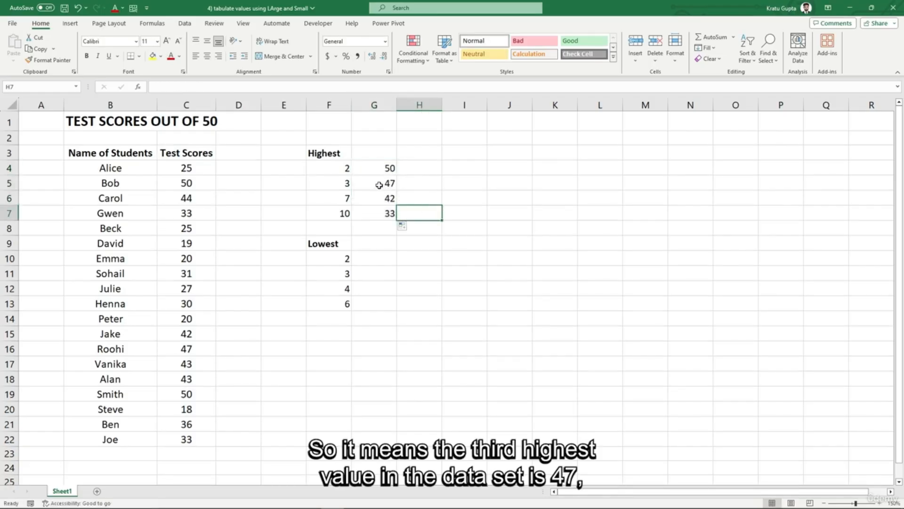
click(379, 185)
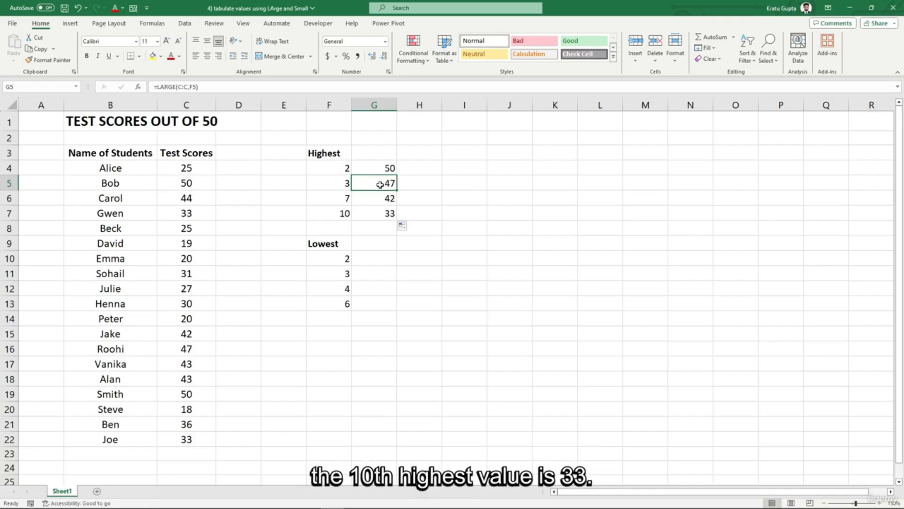
click(382, 216)
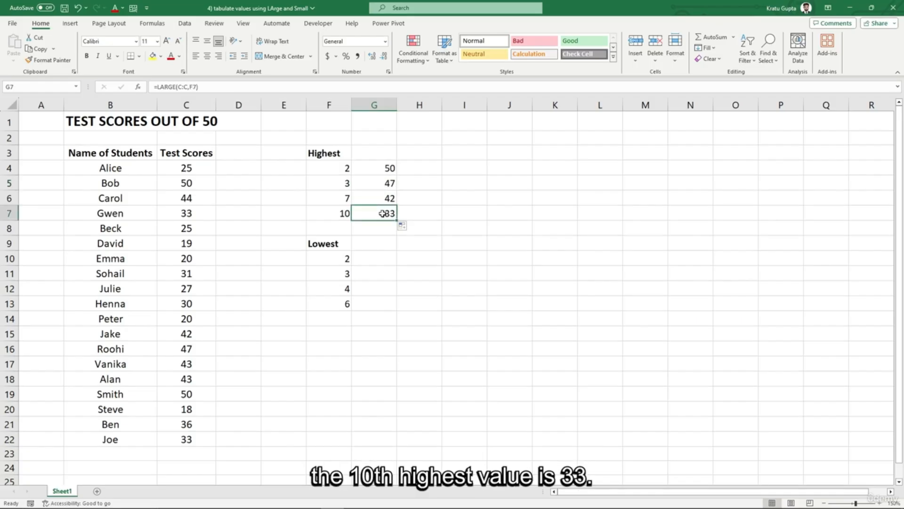
Step: Enter =SMALL(C:C,F10) in G10 to find the second lowest test score
click(377, 256)
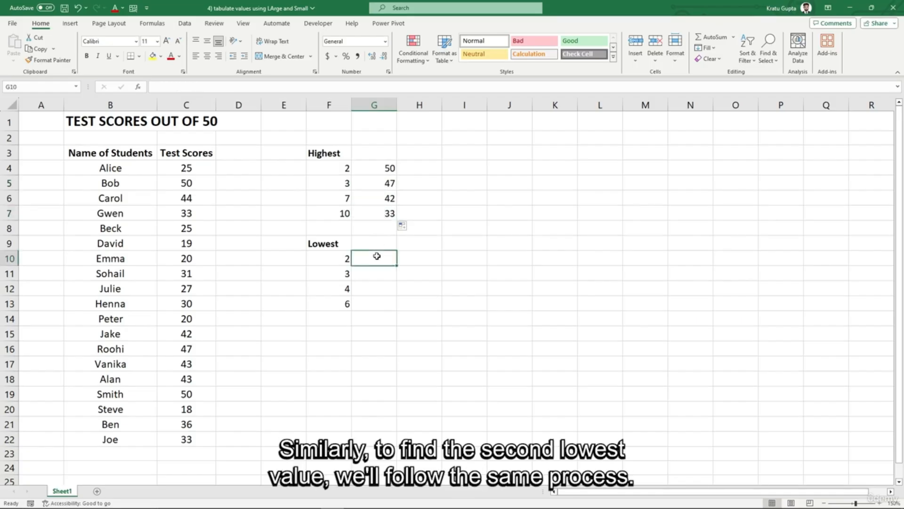
text(=)
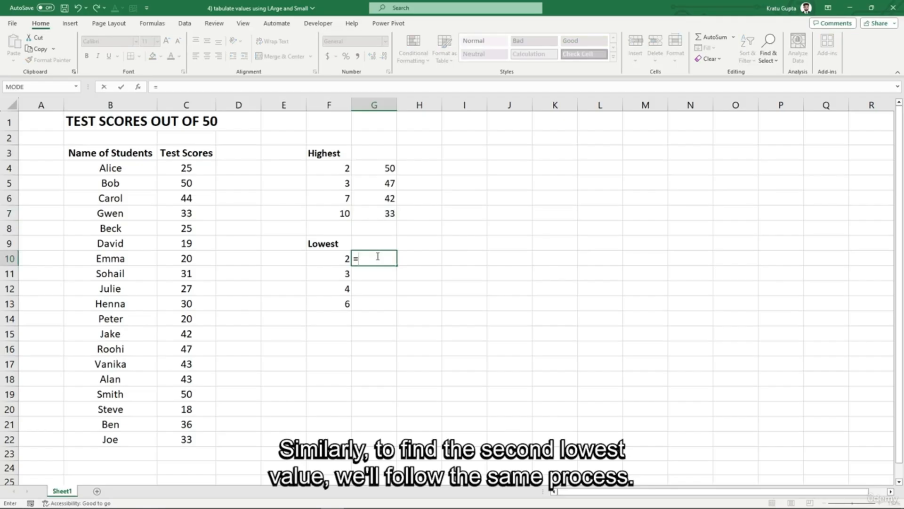
text(small()
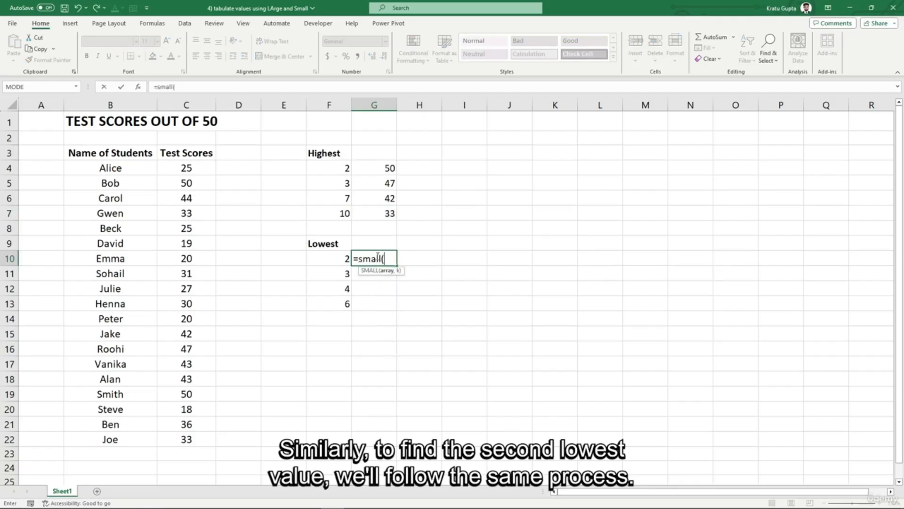
click(183, 105)
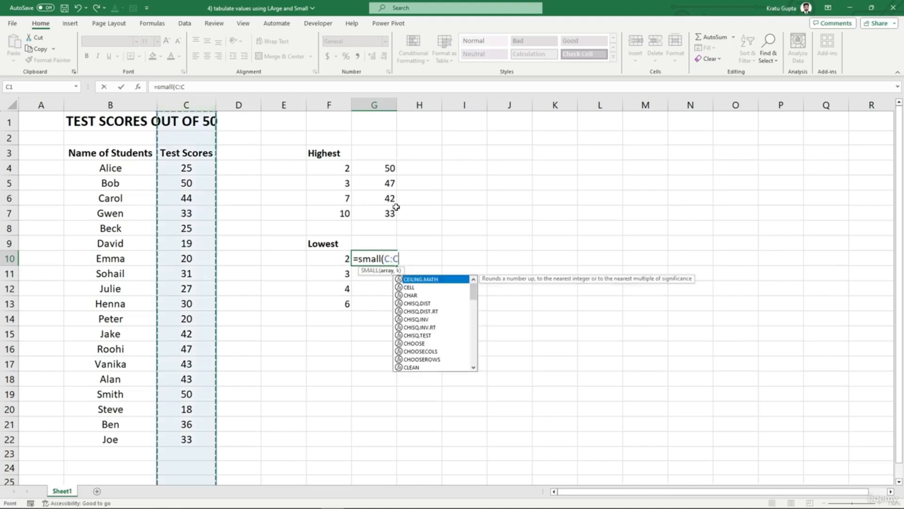
text(,)
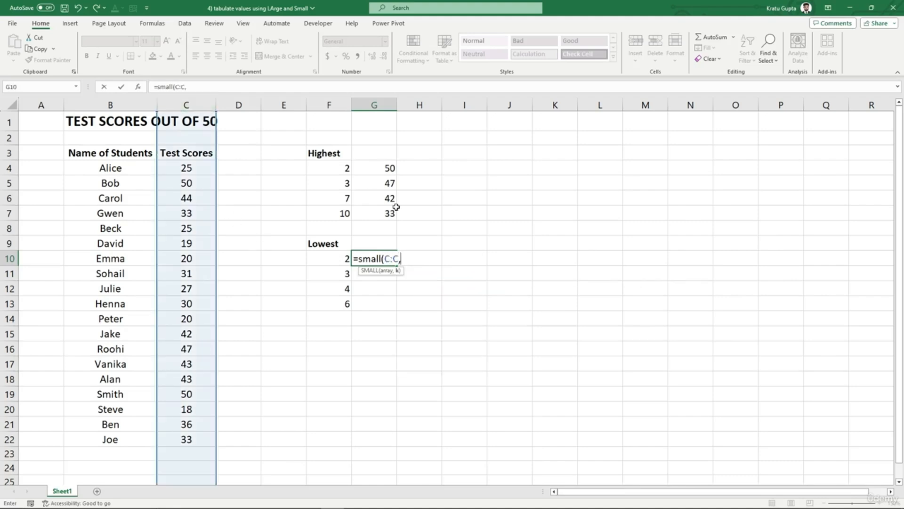
click(315, 259)
key(Return)
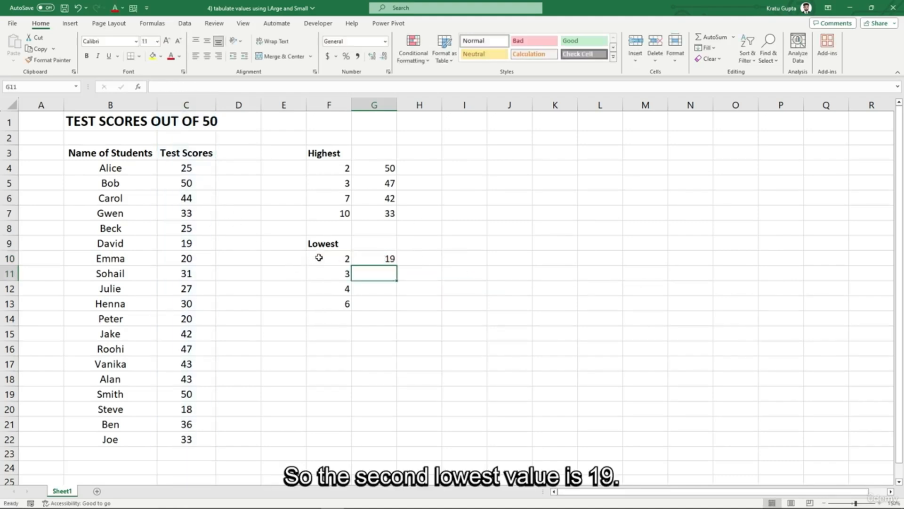
Step: Fill the SMALL formula from G10 down to G13 for the other listed lowest positions
click(389, 260)
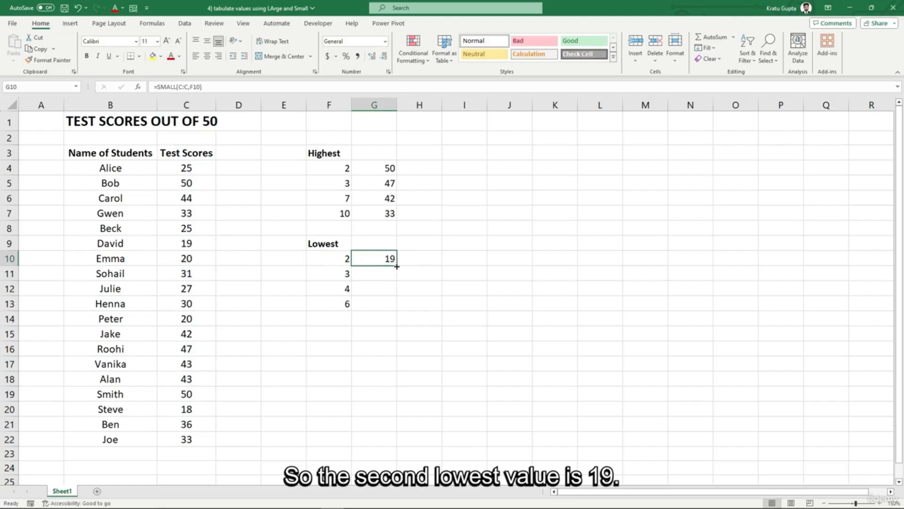
drag(397, 267, 398, 309)
click(376, 349)
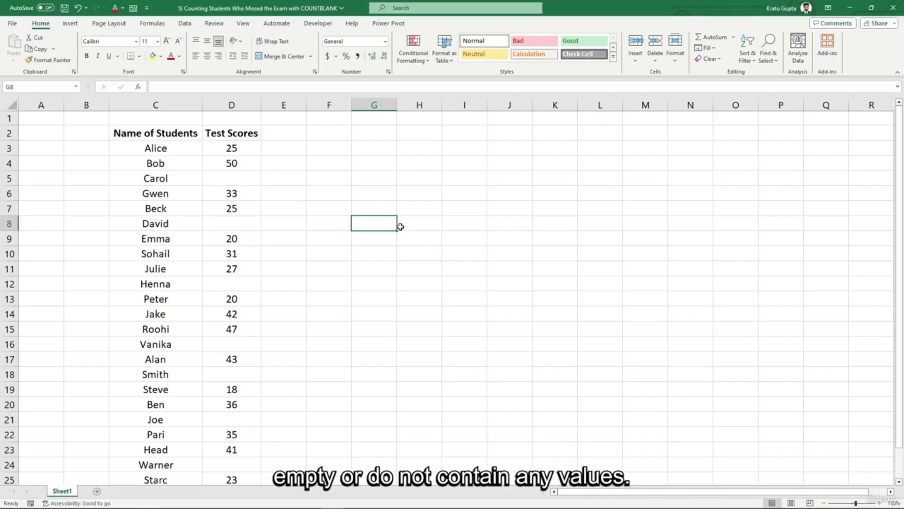
click(360, 190)
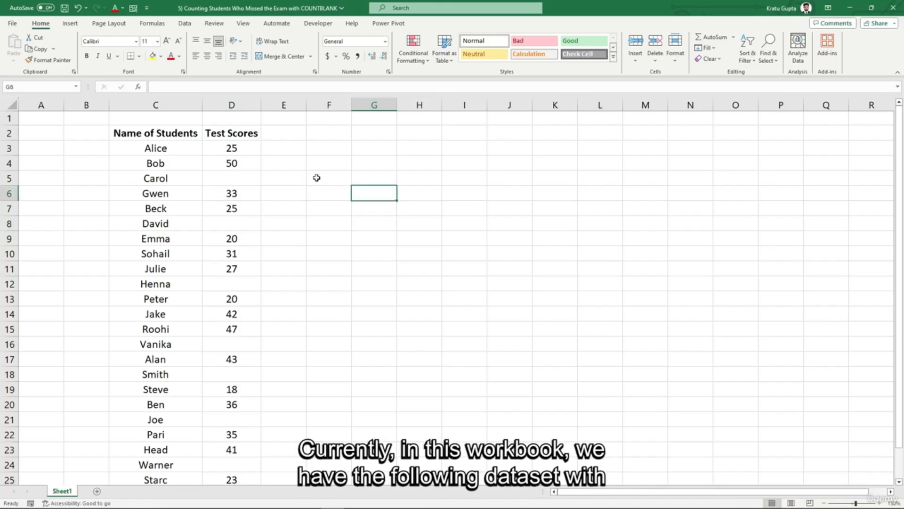
Step: Enter =COUNTBLANK(D3:D27) in F4 to count the students without a test score
click(175, 104)
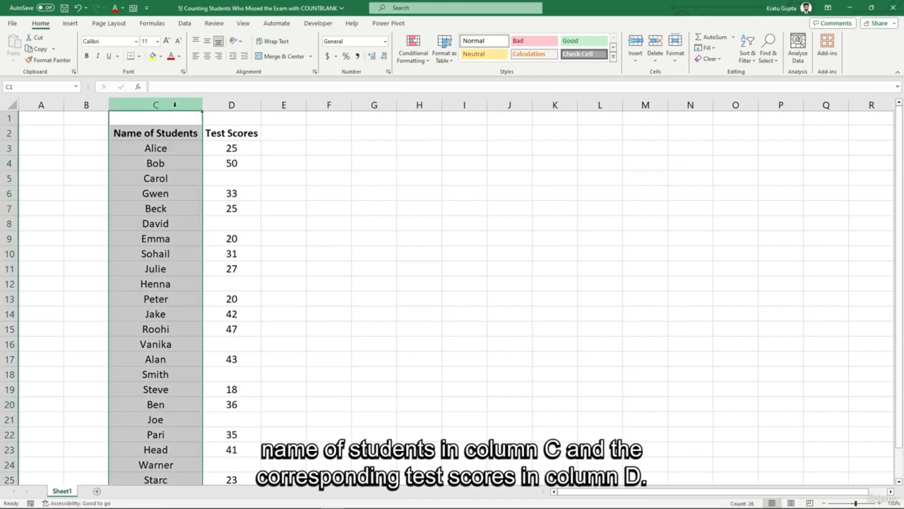
click(236, 105)
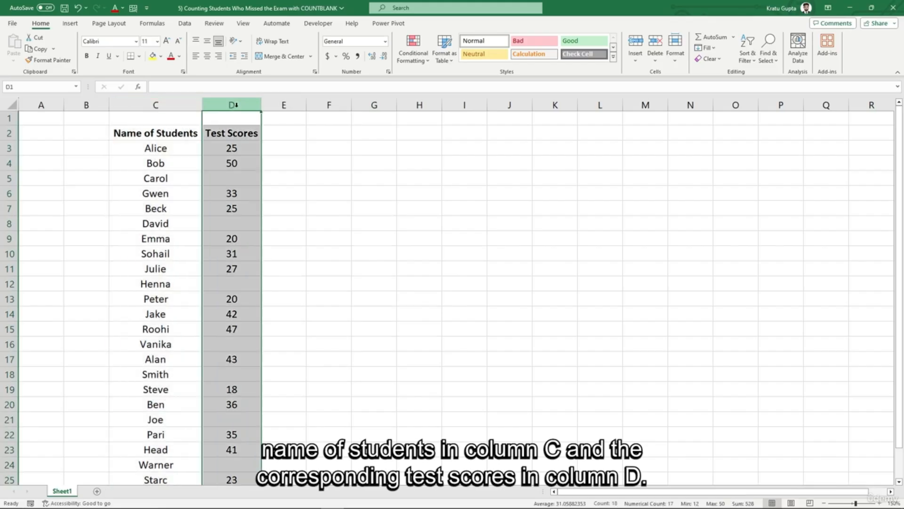
click(317, 163)
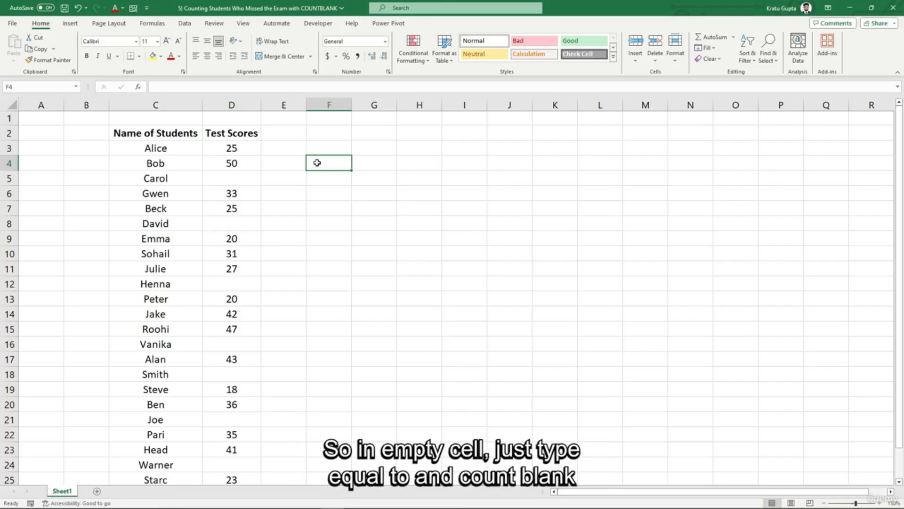
text(=)
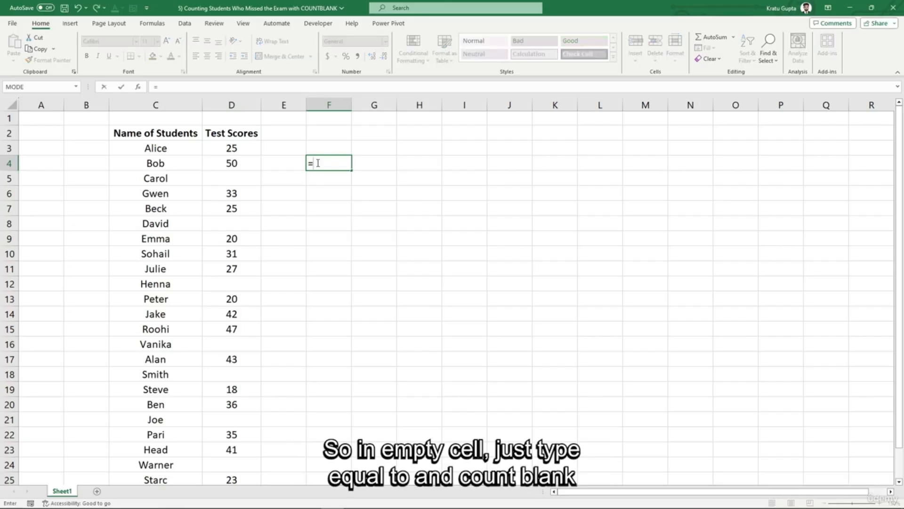
text(countblan)
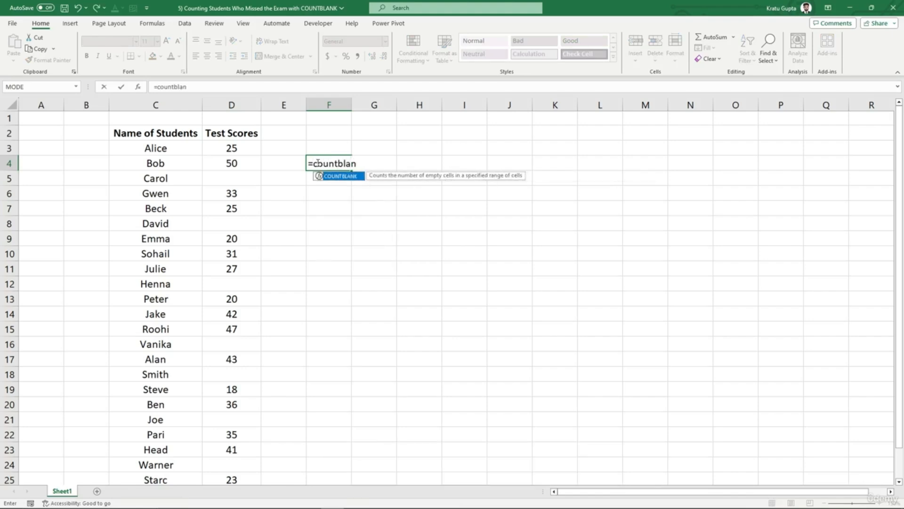
key(Tab)
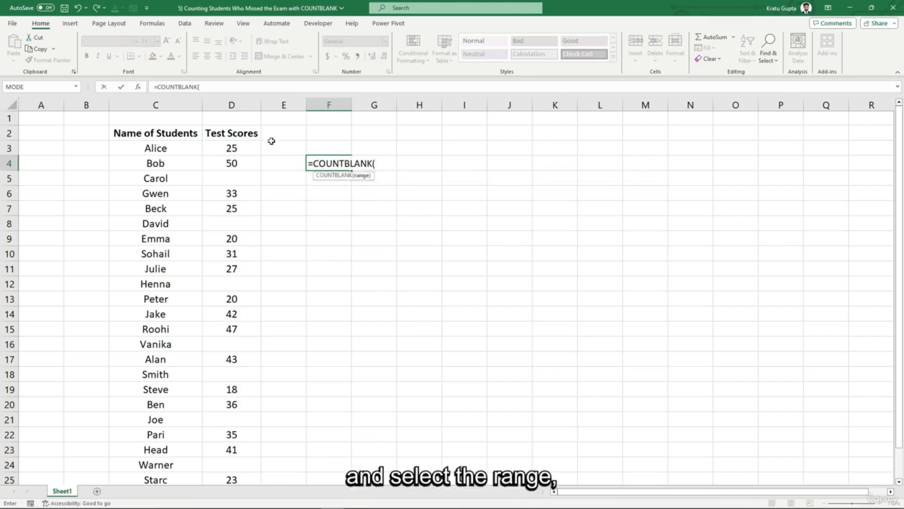
drag(236, 147, 234, 455)
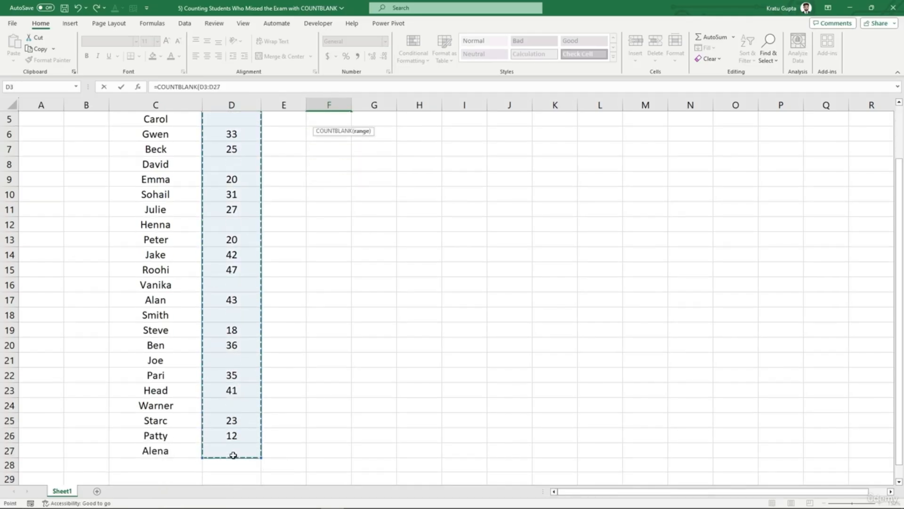
text())
key(Return)
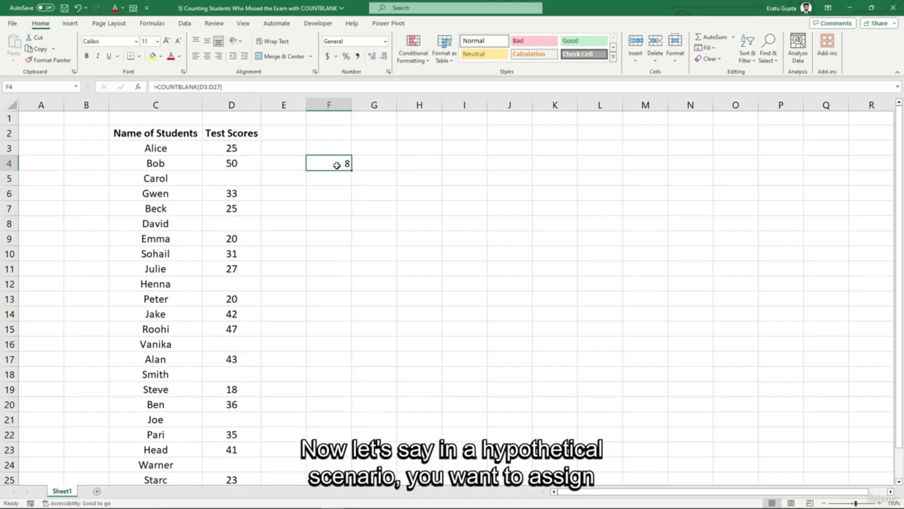
Step: Manually enter 0 as the test score in the blank cells D5 and D8
click(234, 181)
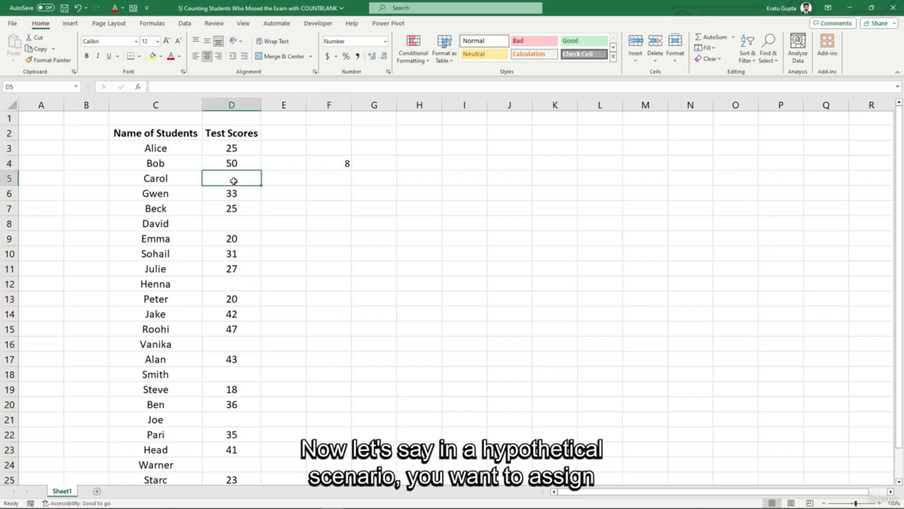
text(0)
key(Return)
key(Return)
key(Return)
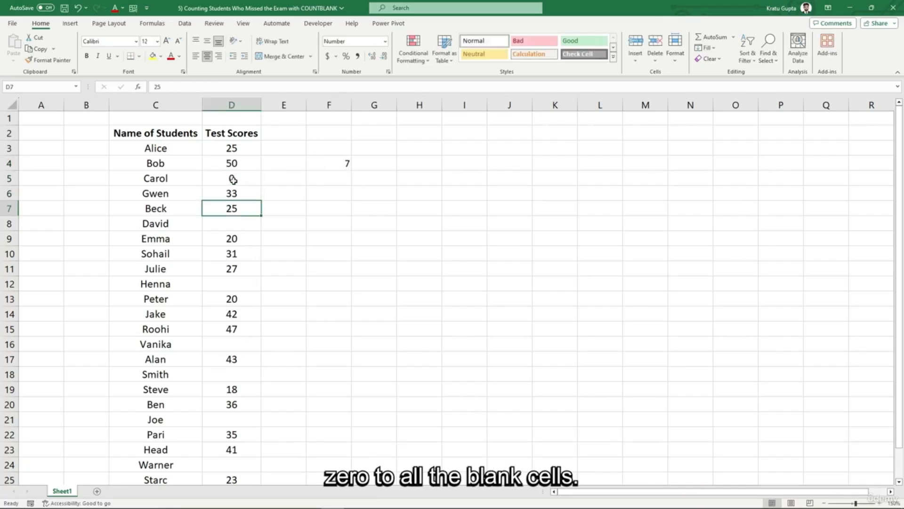
text(0)
key(Return)
click(440, 254)
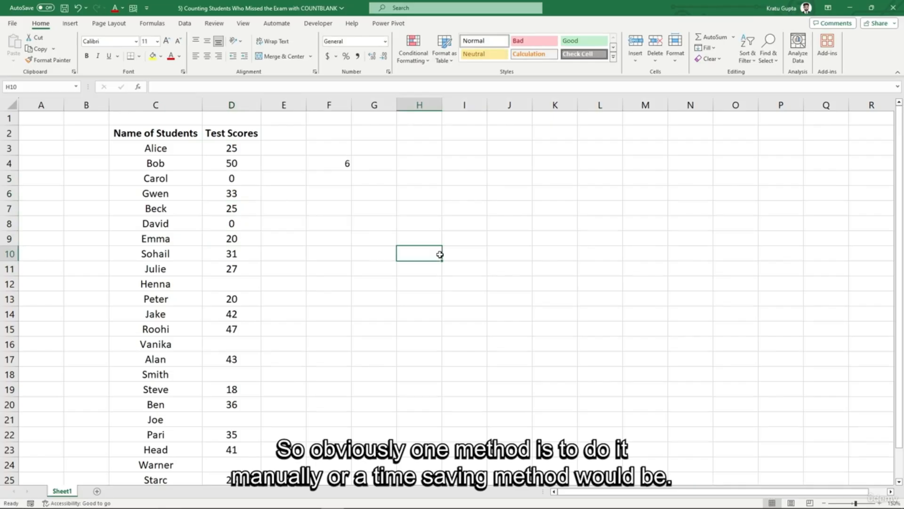
Step: Undo the two manually entered zero scores
key(ctrl+z)
key(ctrl+z)
click(414, 243)
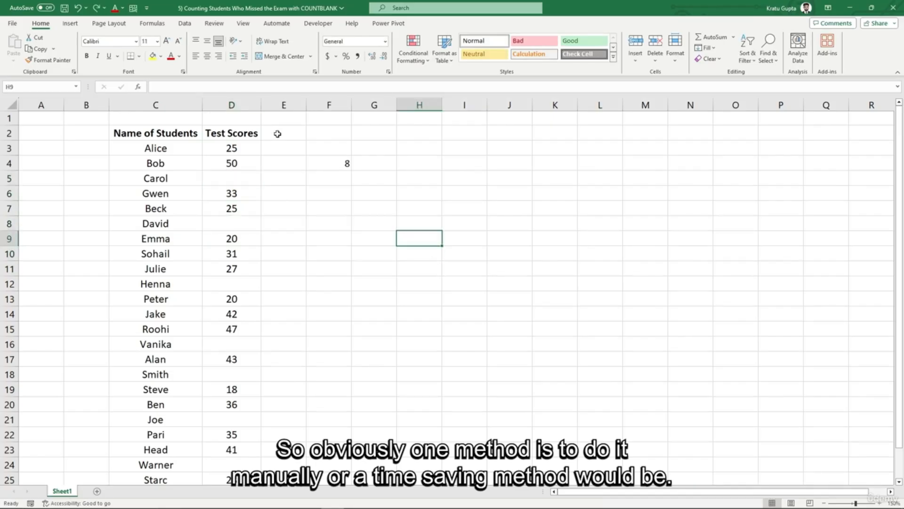
Step: Replace all blank cells in the test scores D3:D27 with 0 using Find and Replace, and check the COUNTBLANK cell F4
drag(245, 150, 241, 484)
scroll(231, 411, up, 2)
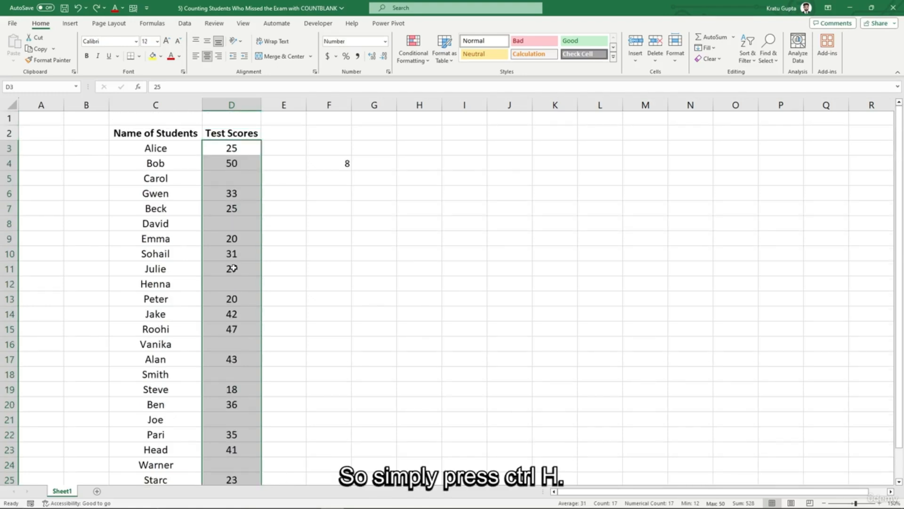
key(ctrl+h)
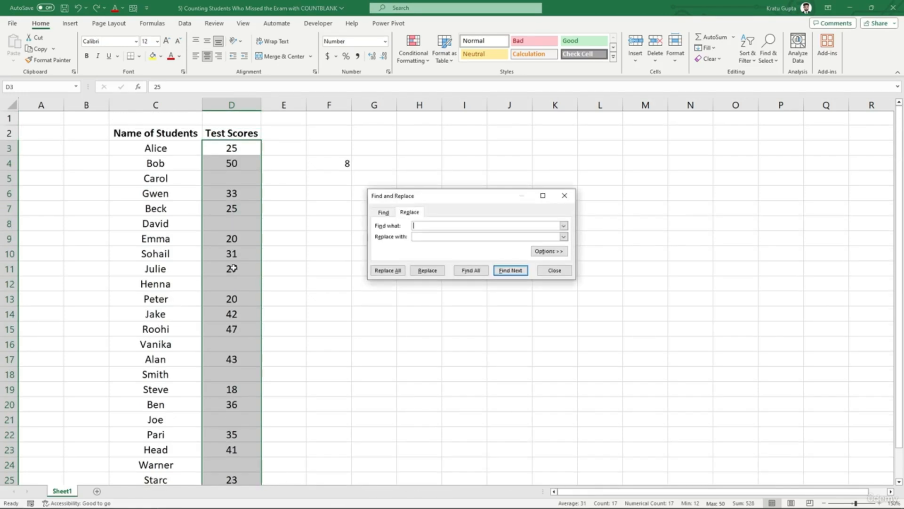
drag(462, 199, 467, 142)
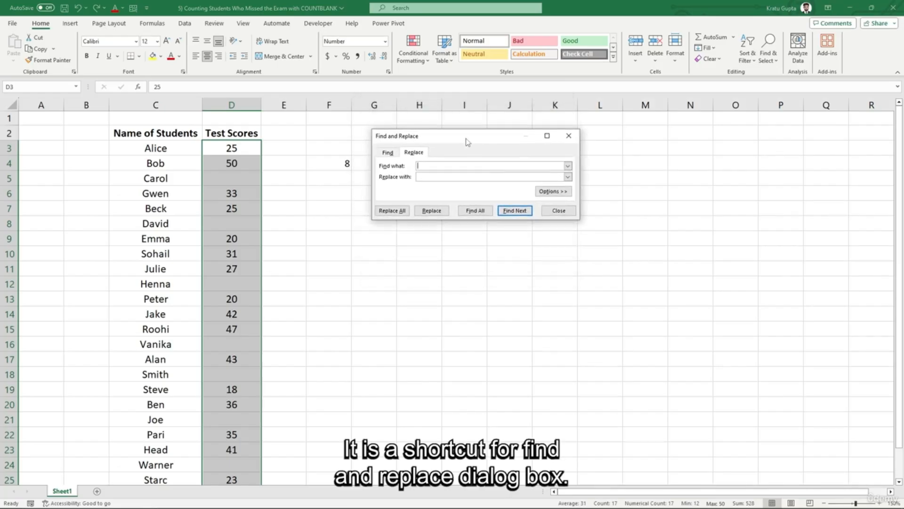
click(441, 176)
text(0)
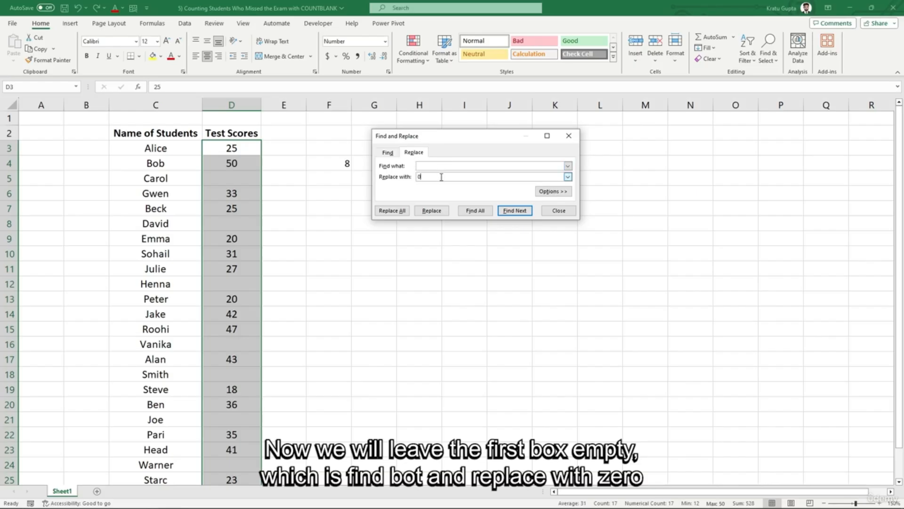
click(392, 210)
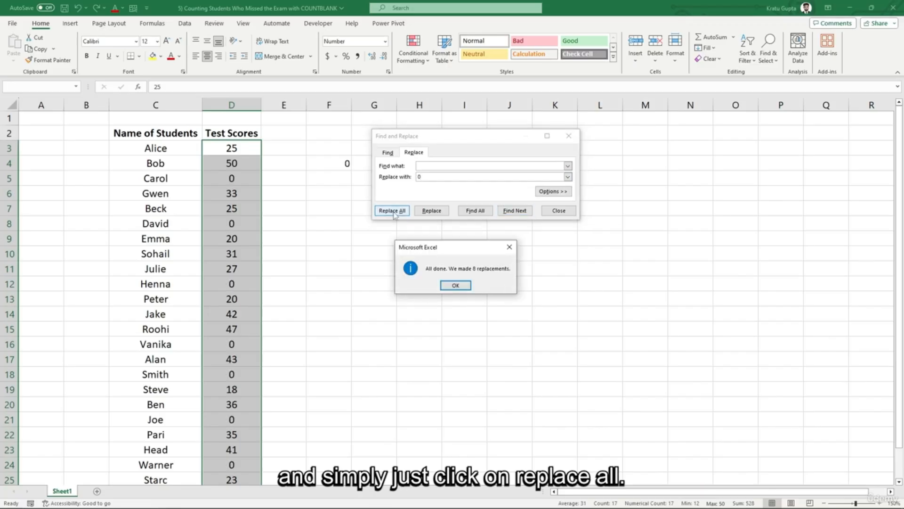
click(453, 284)
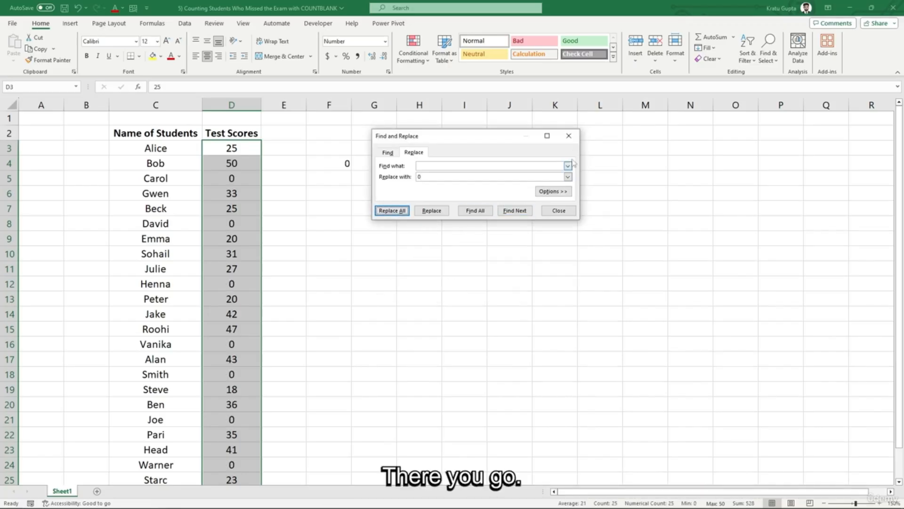
click(569, 136)
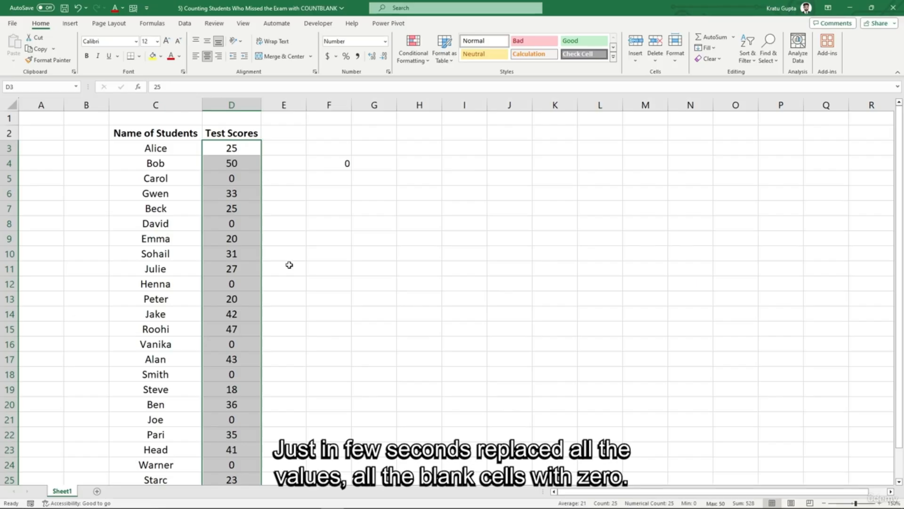
click(332, 166)
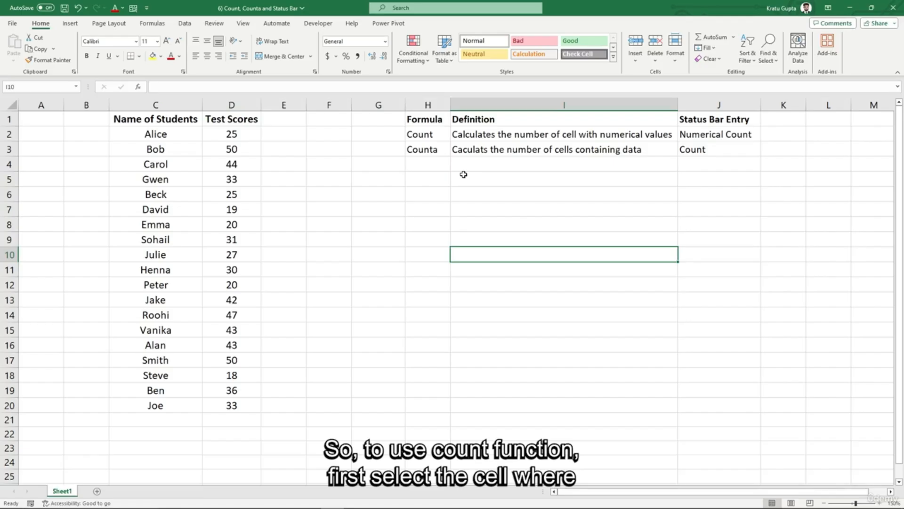
Step: Enter =COUNT(D1:D20) in G2 of the Count, Counta and Status Bar workbook to count the numerical cells
click(367, 132)
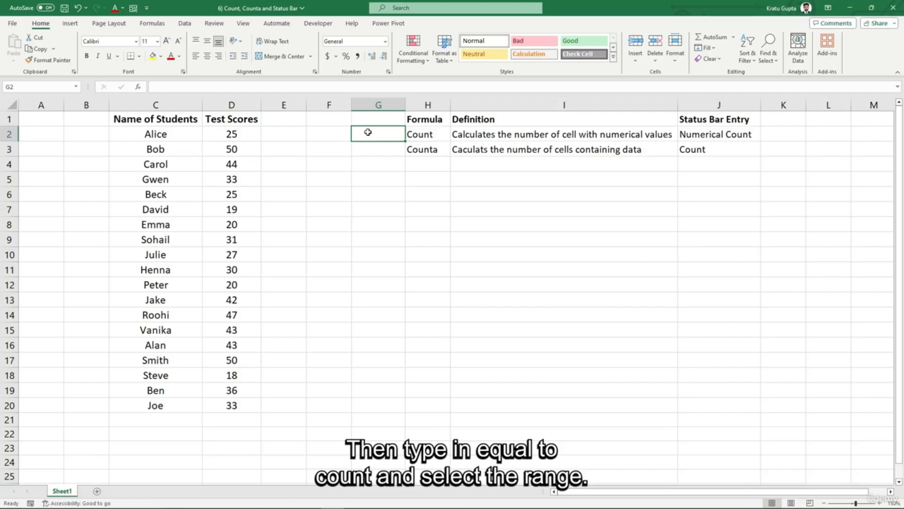
text(=coun)
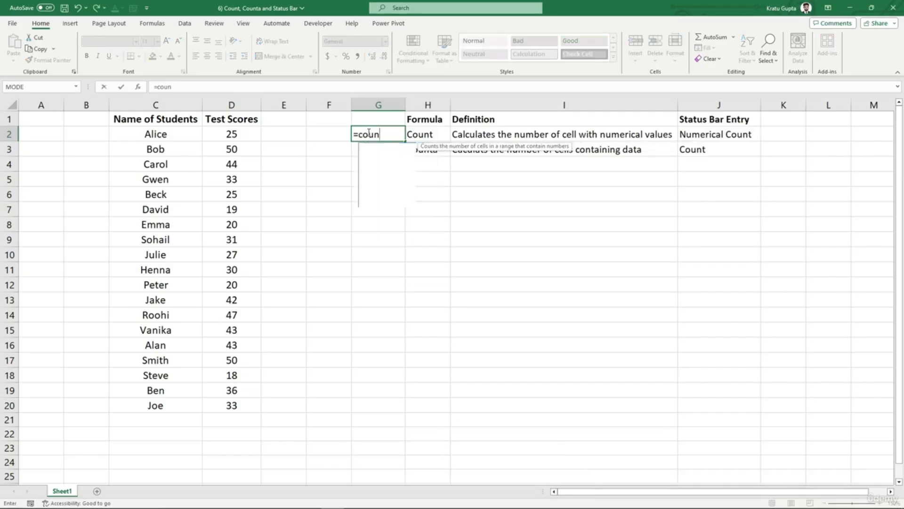
text(t()
drag(224, 120, 227, 400)
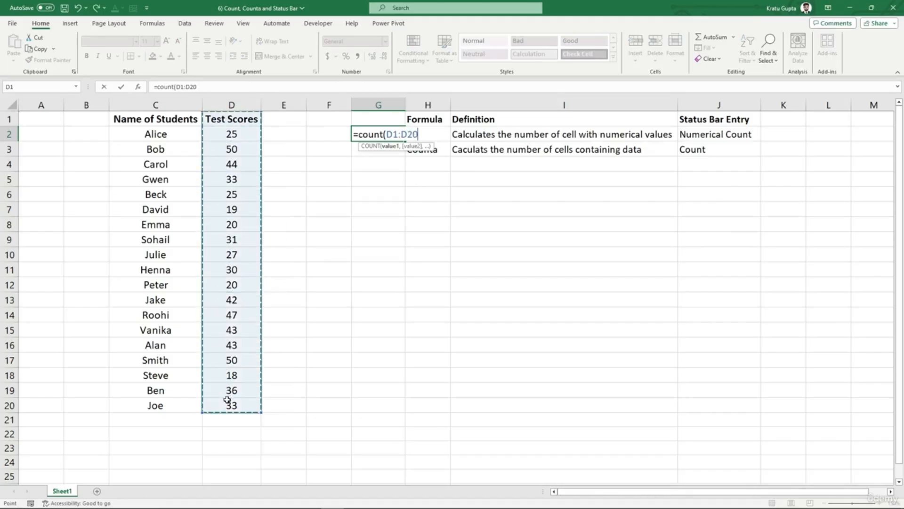
text())
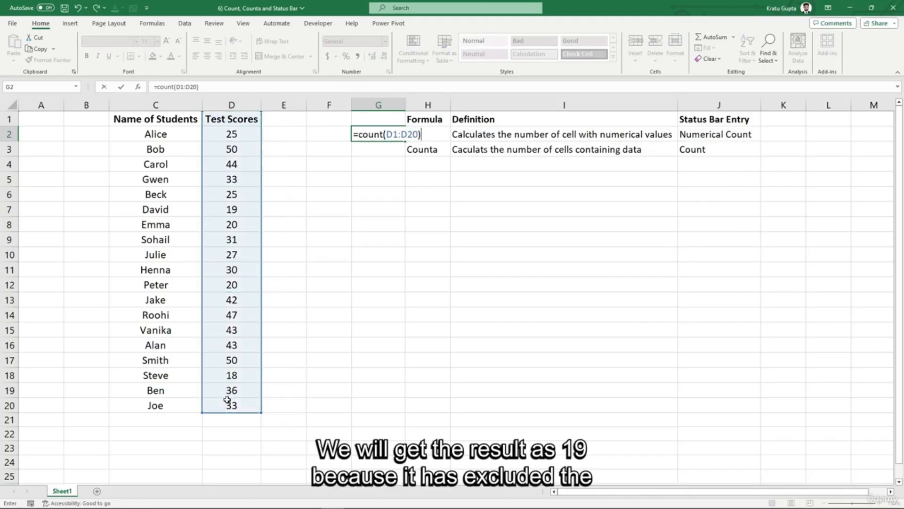
key(Return)
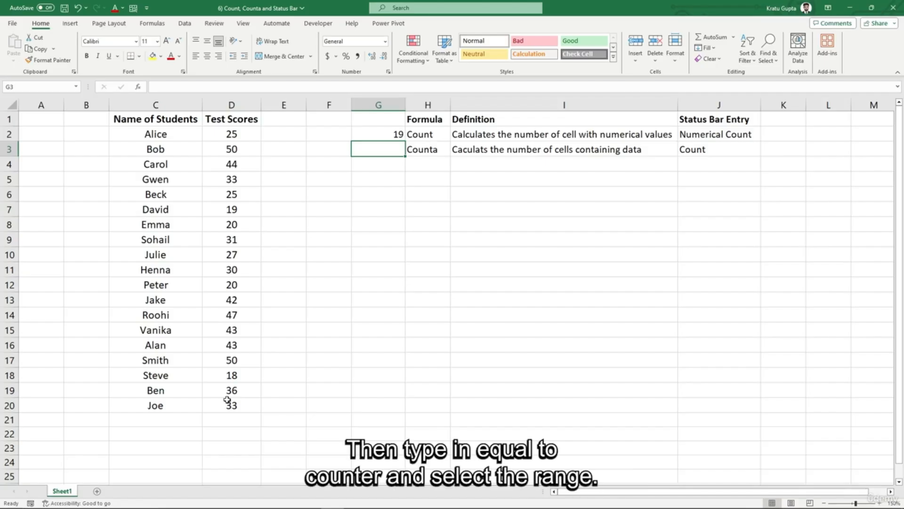
Step: Enter =COUNTA(D1:D20) in G3 to count the cells containing data
text(=)
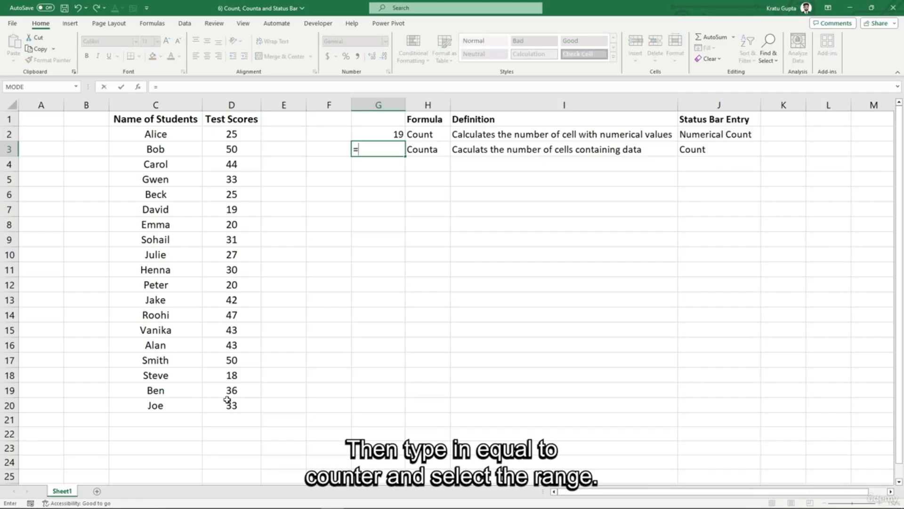
text(counta()
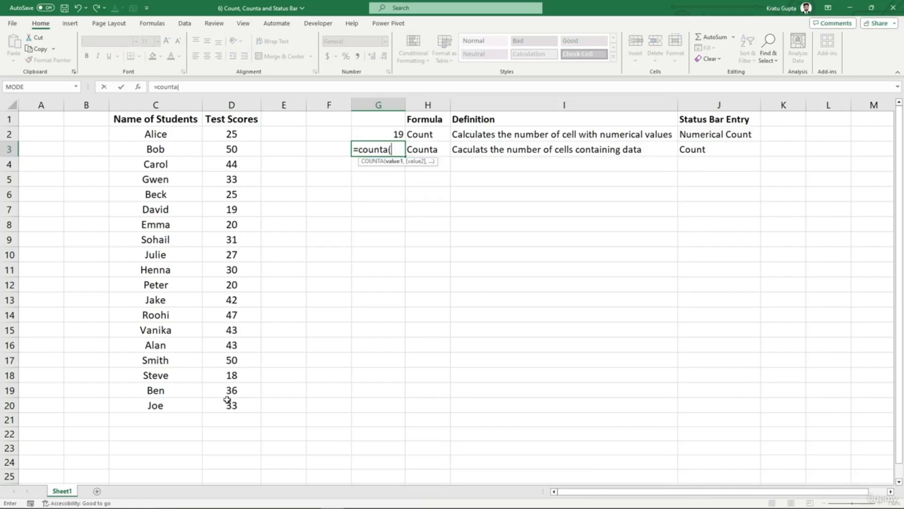
drag(226, 120, 242, 405)
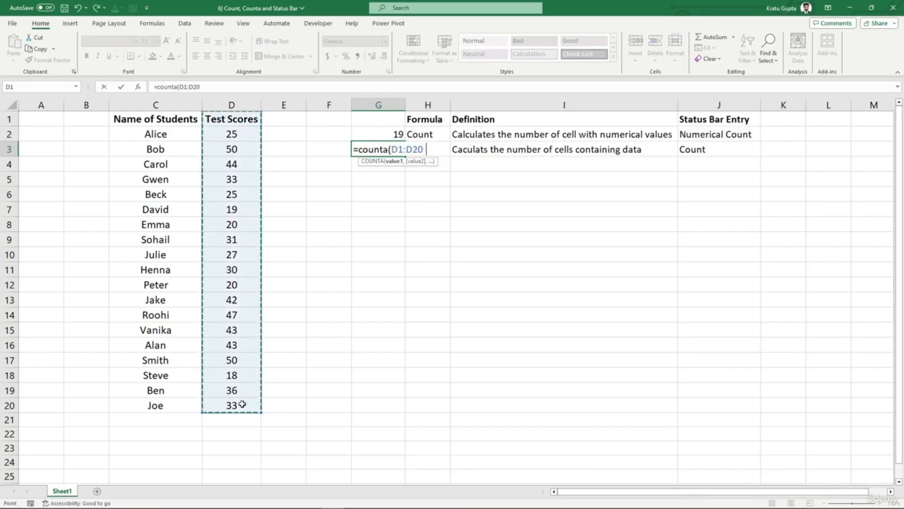
text())
key(Return)
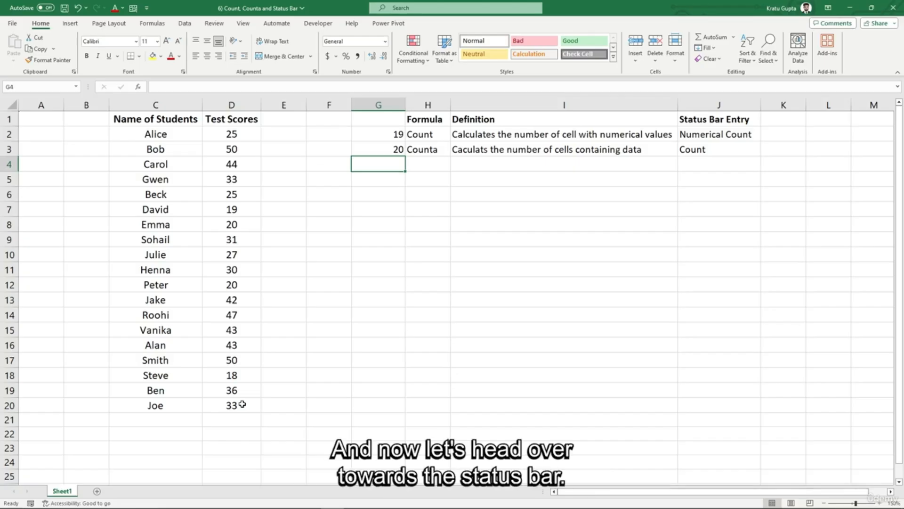
Step: Select D1:D20 and compare the status bar's Count and Numerical Count with the COUNTA and COUNT formulas, reviewing the status bar's display options
drag(228, 119, 224, 403)
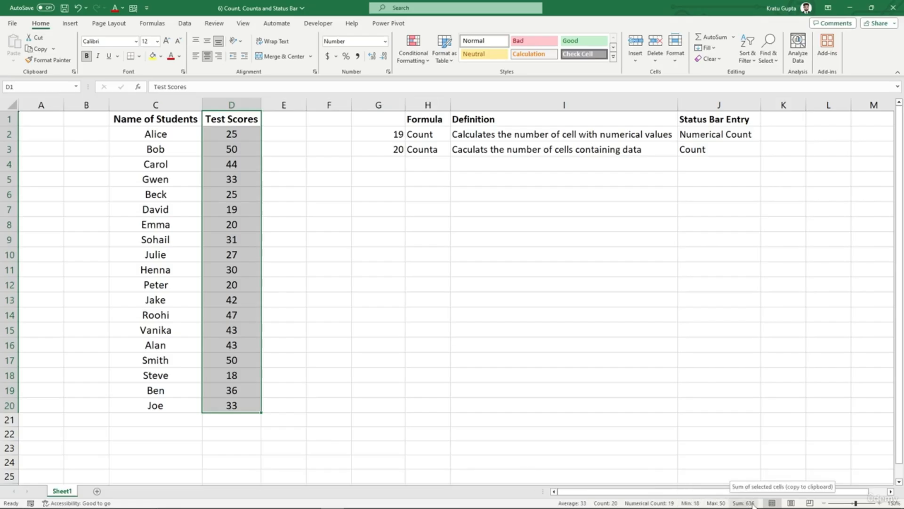
right_click(534, 505)
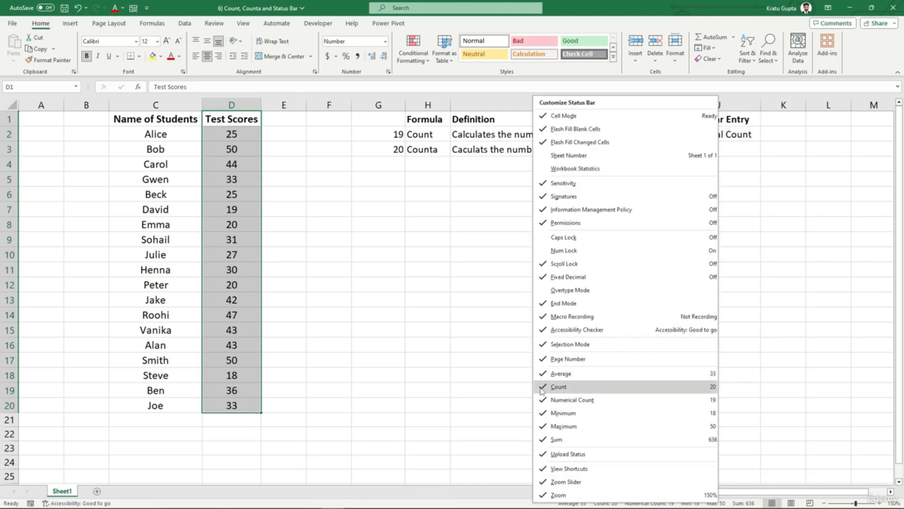
click(761, 367)
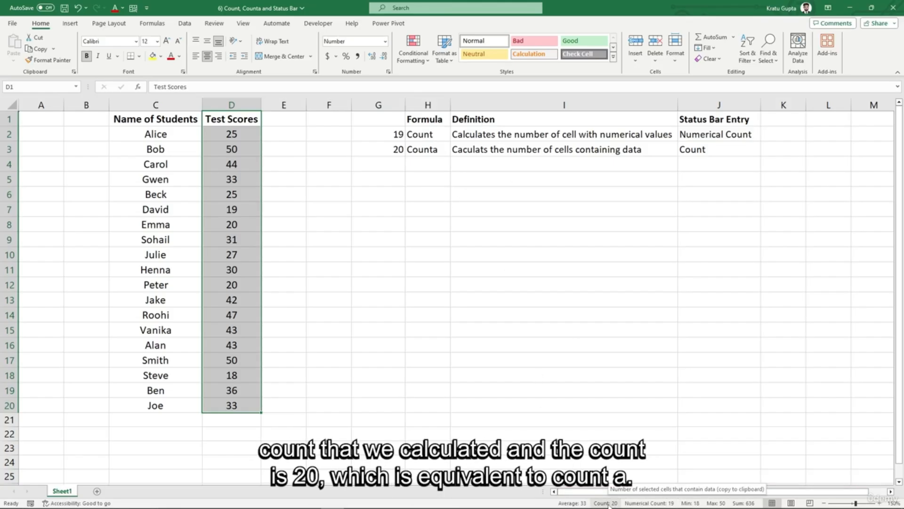
click(434, 146)
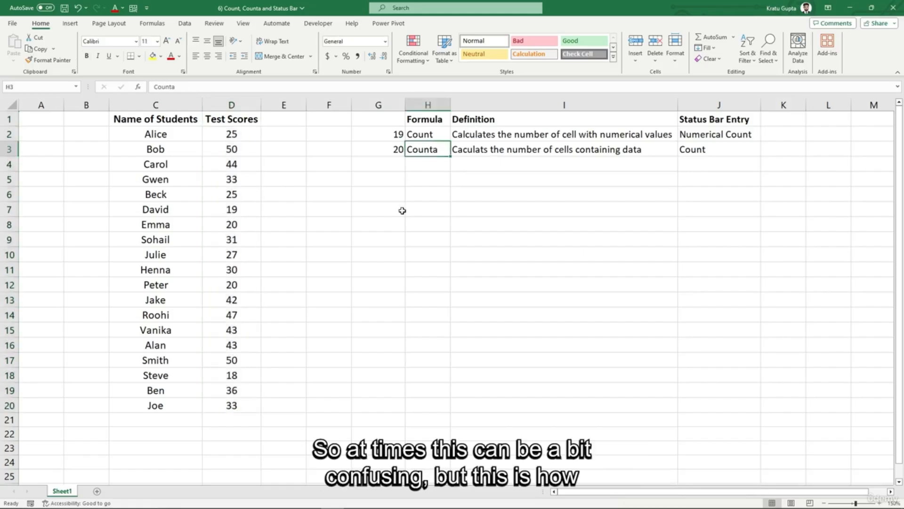
click(440, 207)
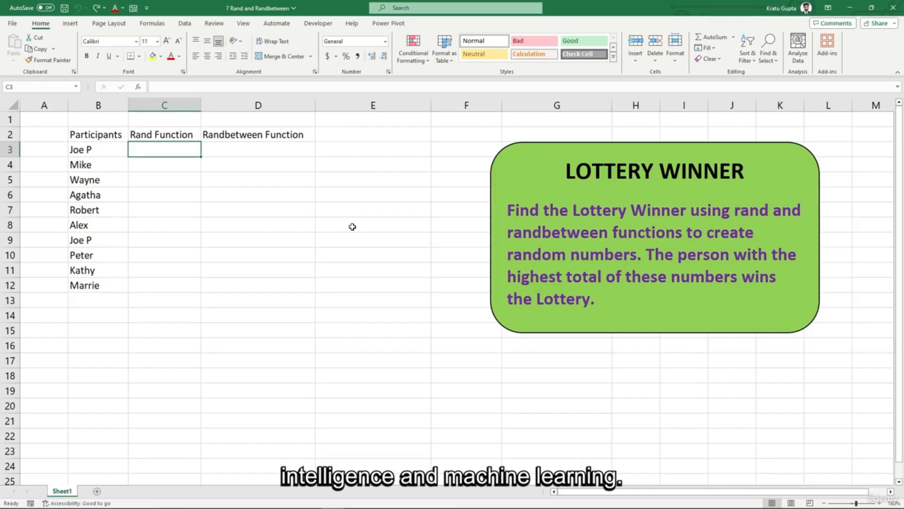
click(254, 136)
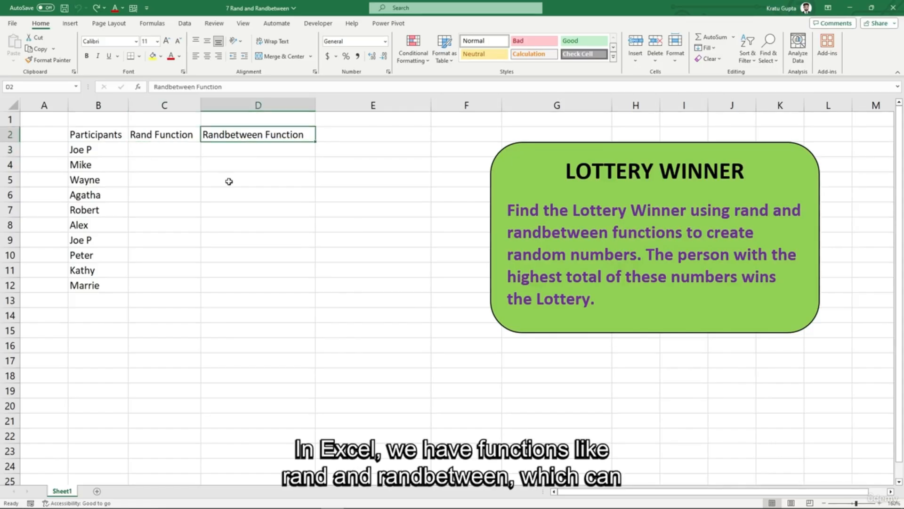
Step: Review the Rand and Randbetween column headers, the participants in B2:B12 and the lottery winner task description
click(166, 137)
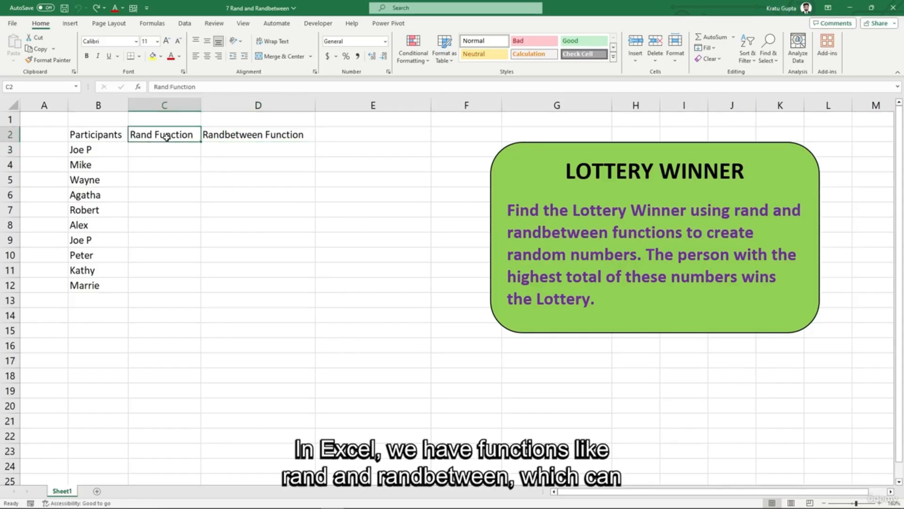
click(221, 136)
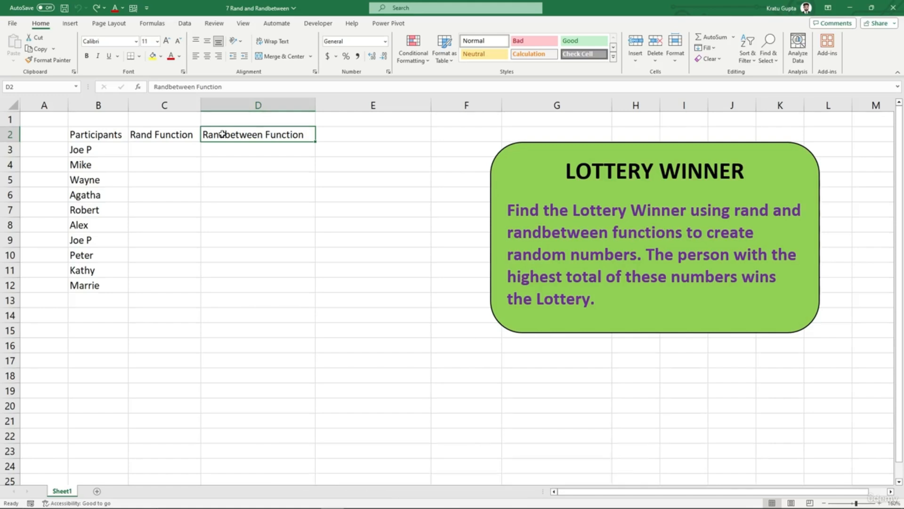
click(395, 207)
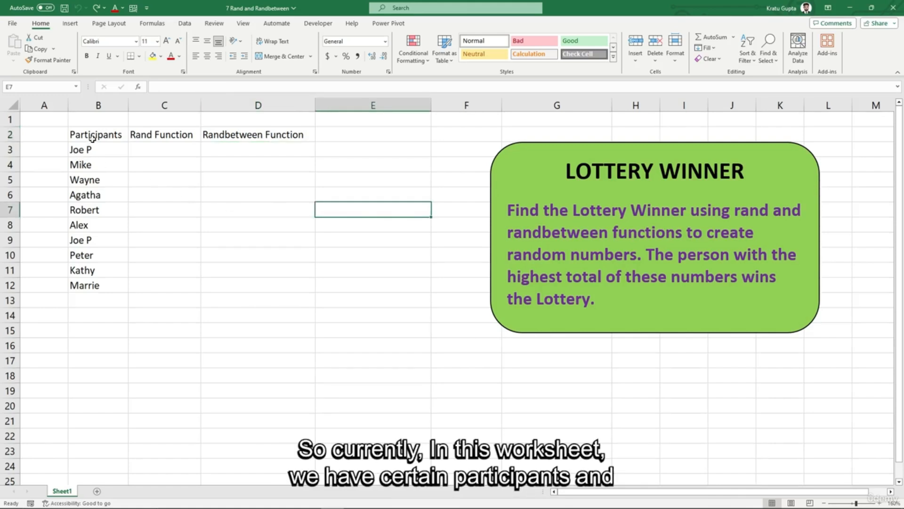
drag(93, 135, 95, 287)
click(504, 191)
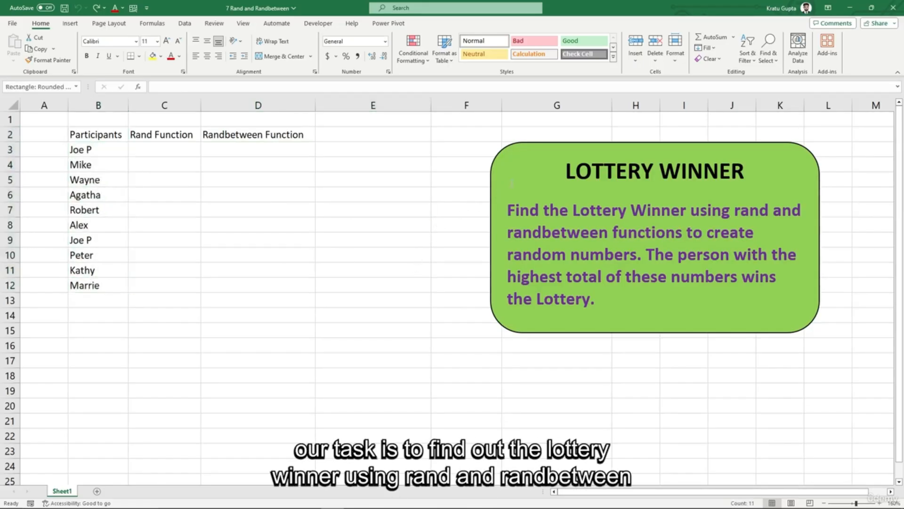
click(589, 389)
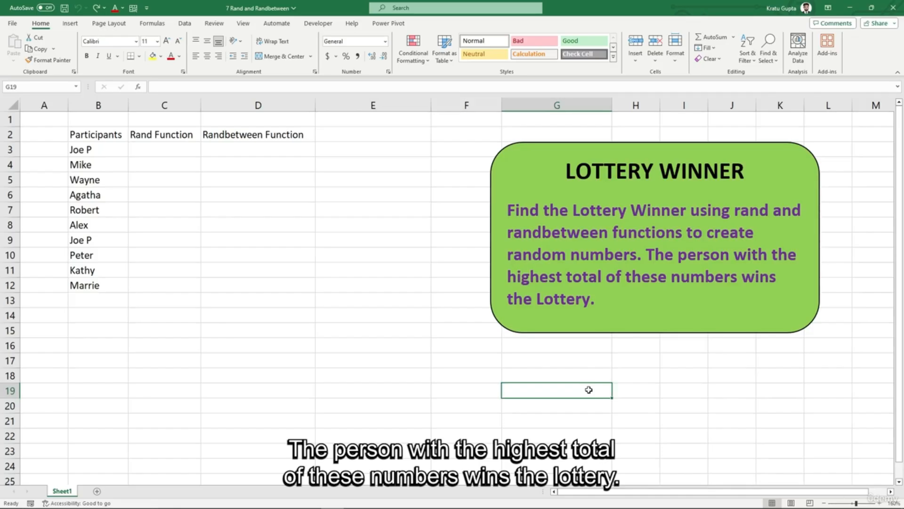
Step: Enter =RAND() in C3 and fill it down to C12 for all participants
click(142, 146)
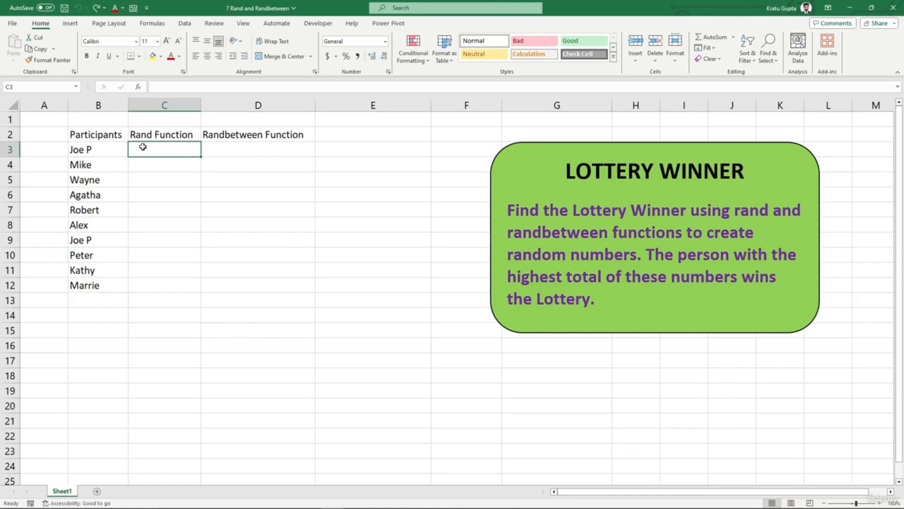
text(=)
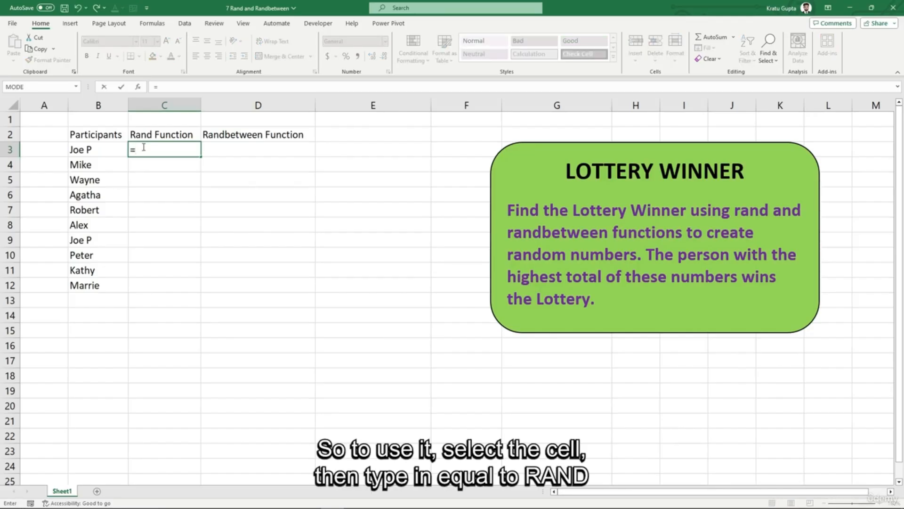
text(rand())
key(Return)
click(188, 156)
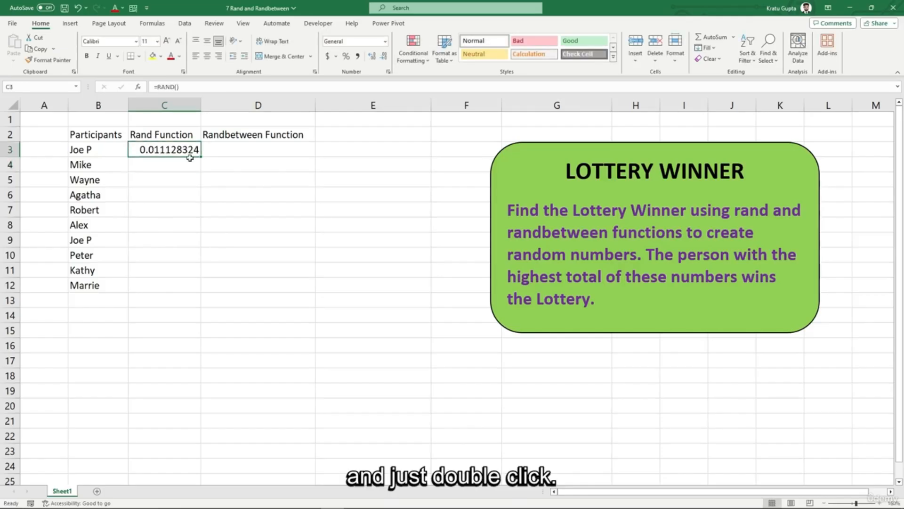
double_click(201, 156)
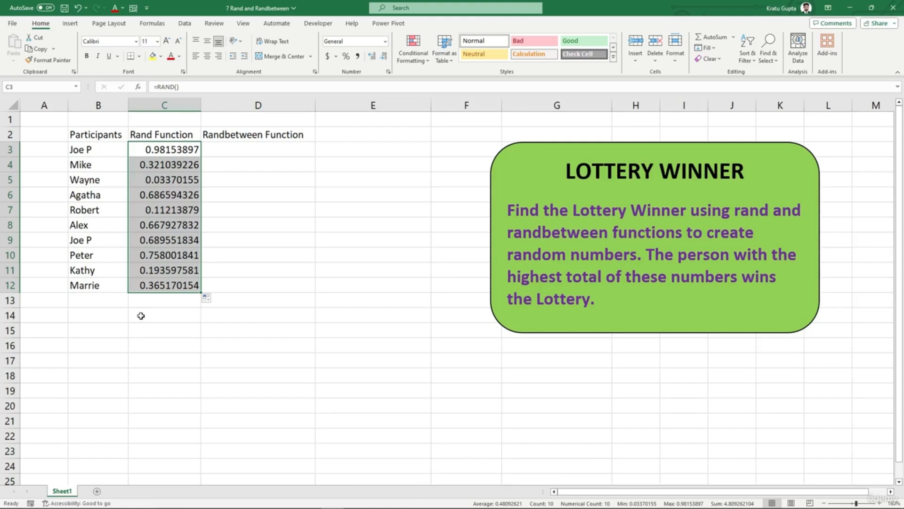
Step: Convert the RAND formulas in C3:C12 to static numbers by copying them in place as values only
drag(151, 151, 155, 290)
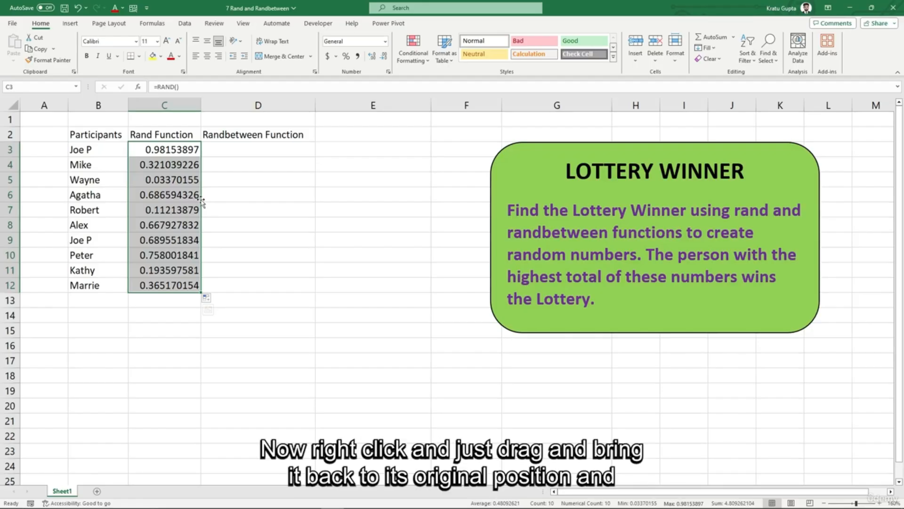
mouse_move(201, 202)
mouse_down()
mouse_move(220, 205)
mouse_move(196, 206)
mouse_up()
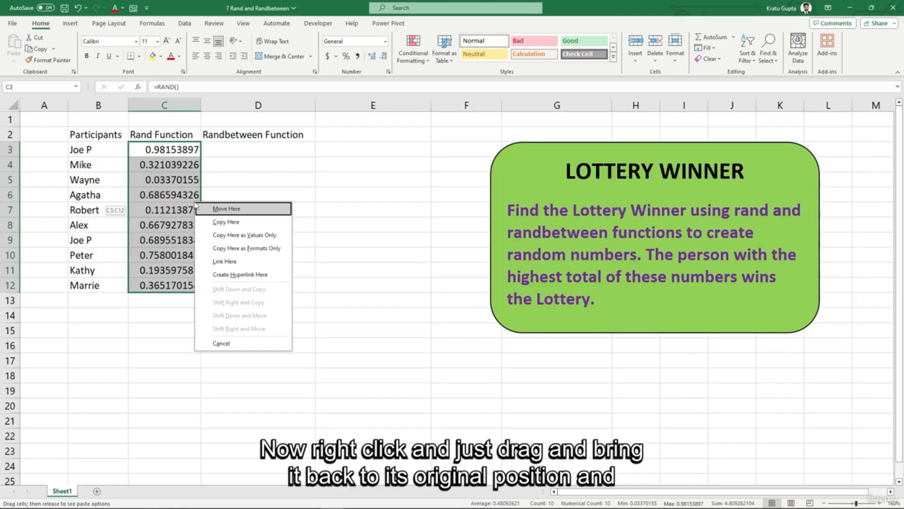
click(241, 235)
click(212, 330)
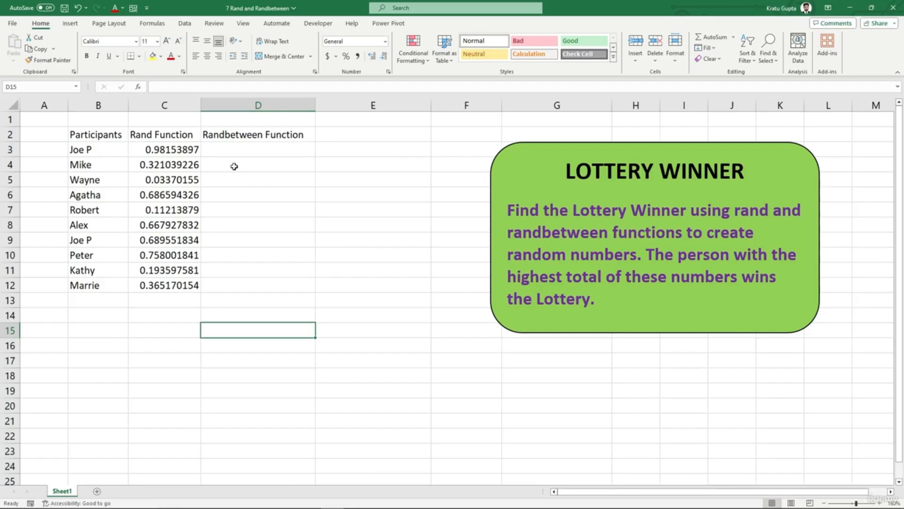
Step: Enter =RANDBETWEEN(10,500) in D3 and fill it down to D12
click(228, 151)
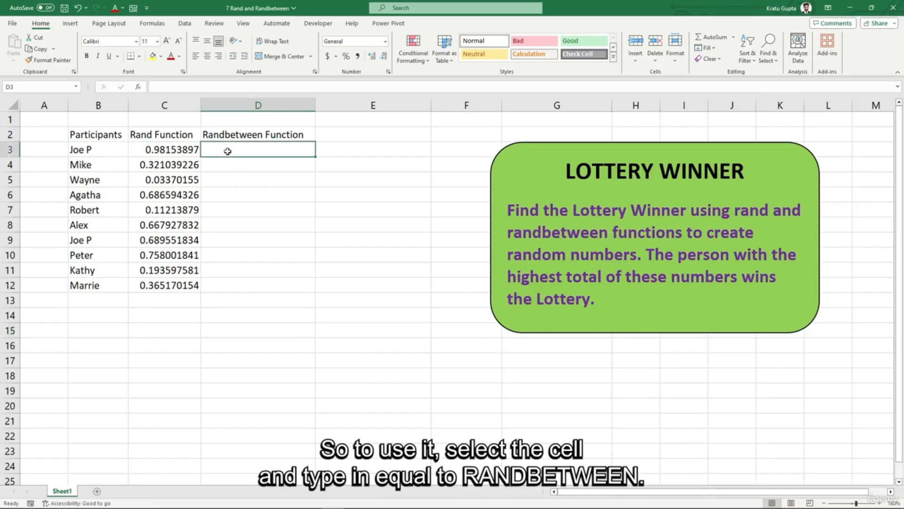
text(=)
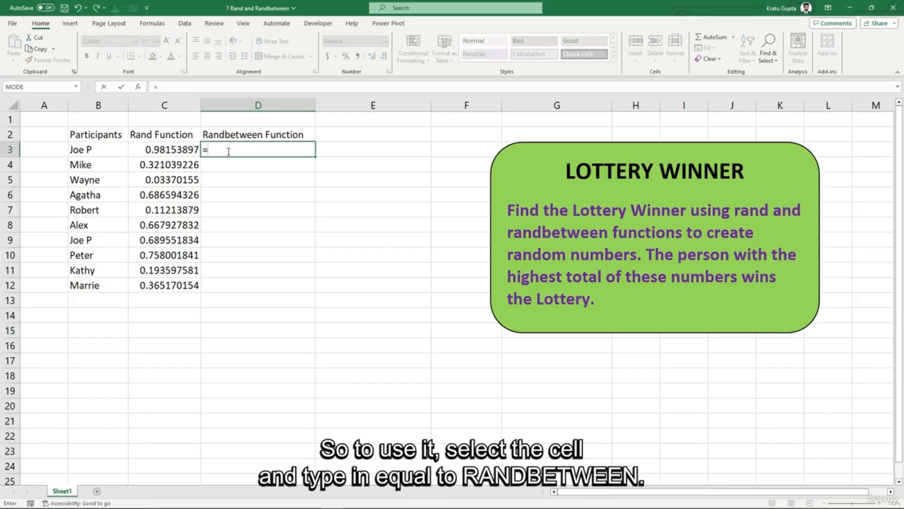
text(rand)
key(Tab)
key(BackSpace)
key(BackSpace)
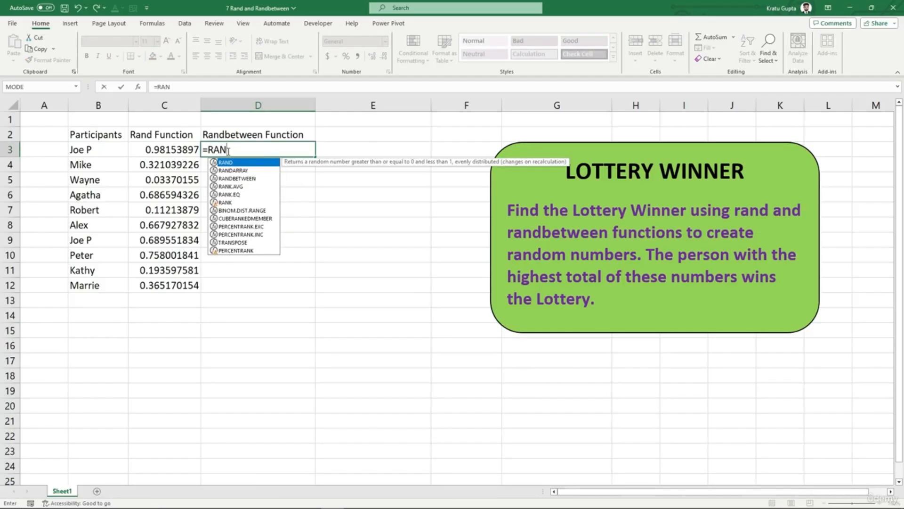
key(Down)
key(Down)
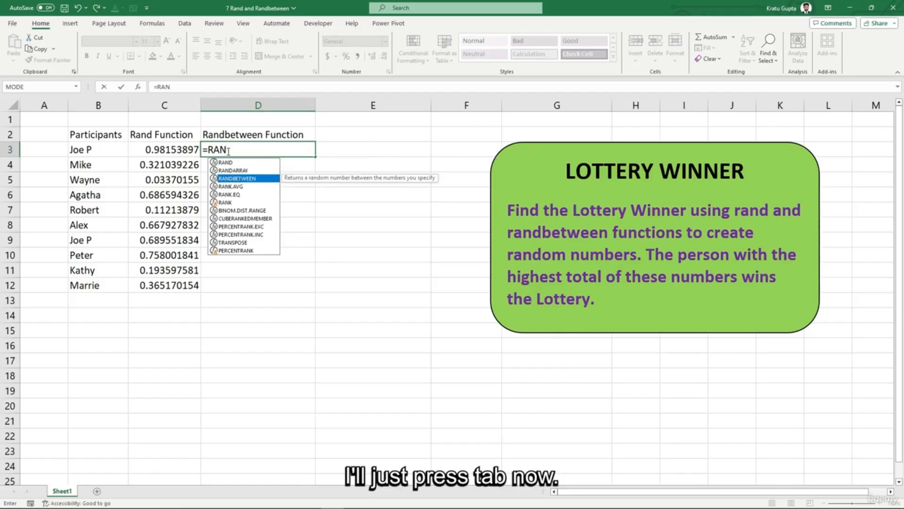
key(Tab)
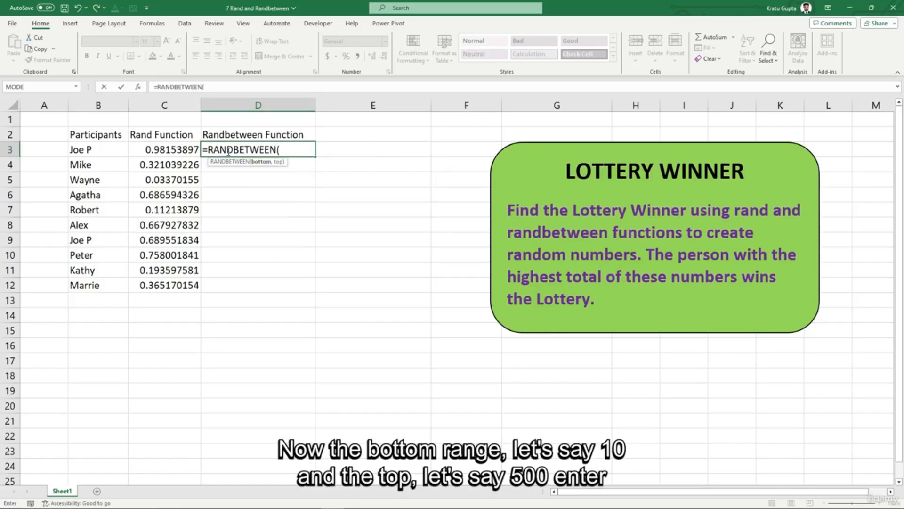
text(10,500))
key(Return)
click(227, 150)
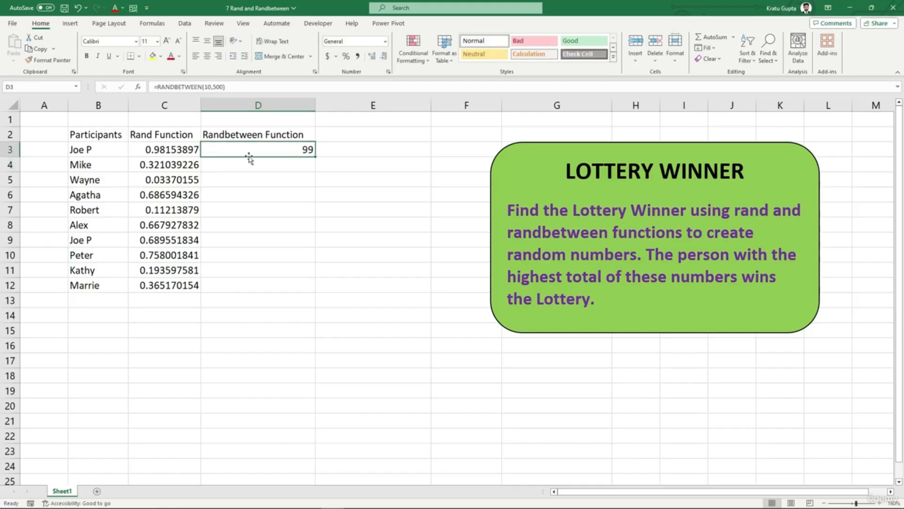
double_click(315, 157)
Step: Convert the RANDBETWEEN formulas in D3:D12 to static numbers by copying them in place as values only
mouse_move(317, 226)
mouse_down()
mouse_move(342, 226)
mouse_move(306, 225)
mouse_up()
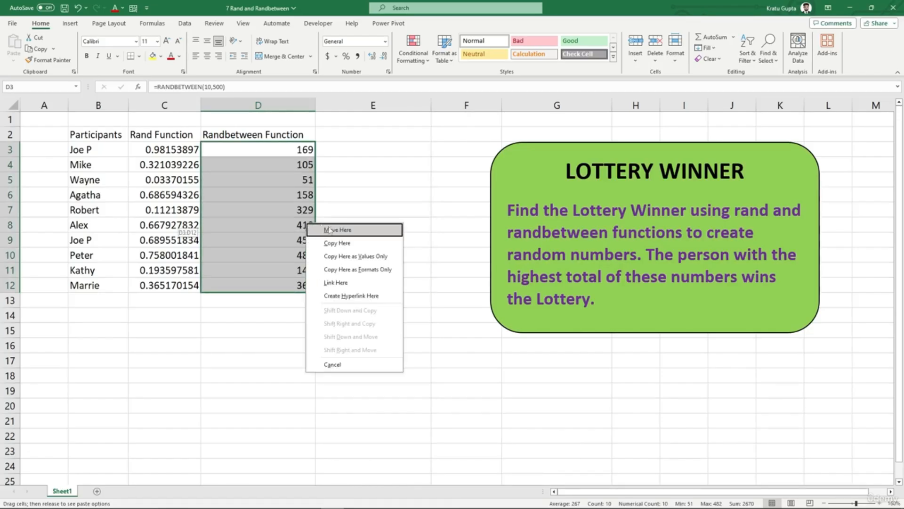
click(363, 256)
click(295, 385)
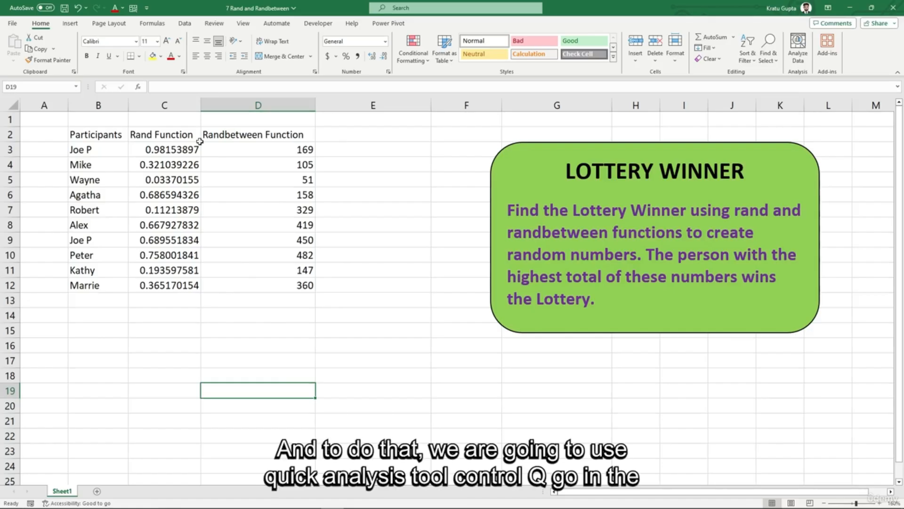
Step: Add row-wise sums of C3:D12 in column E with the Quick Analysis totals
drag(155, 150, 271, 284)
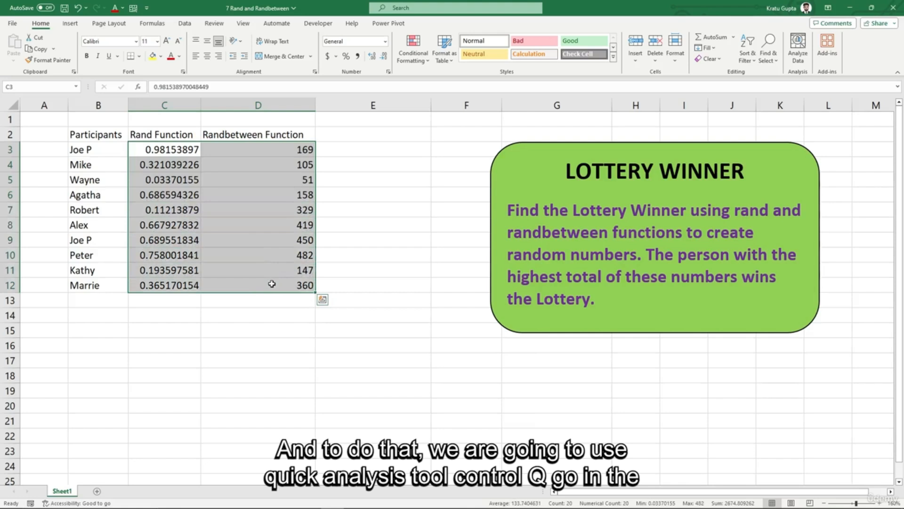
key(ctrl+q)
click(305, 321)
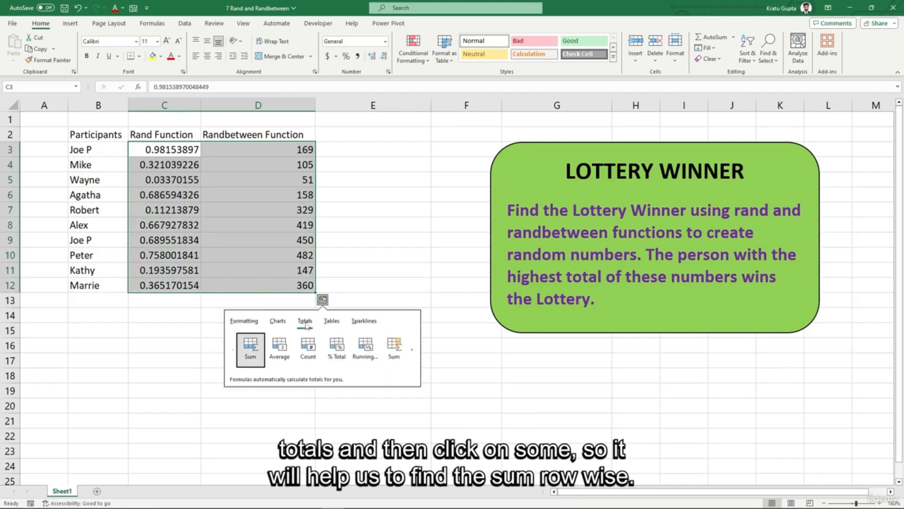
click(398, 355)
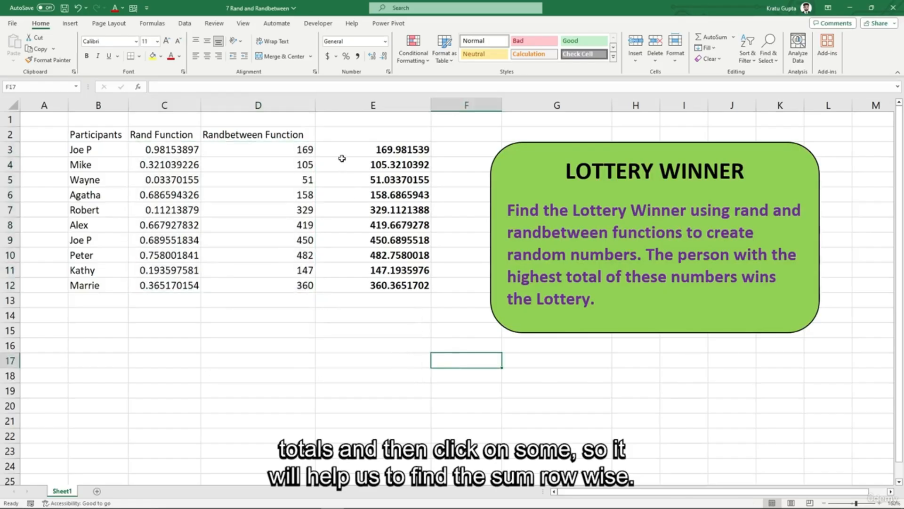
Step: Reduce the totals in E3:E12 to two decimal places
drag(374, 150, 374, 285)
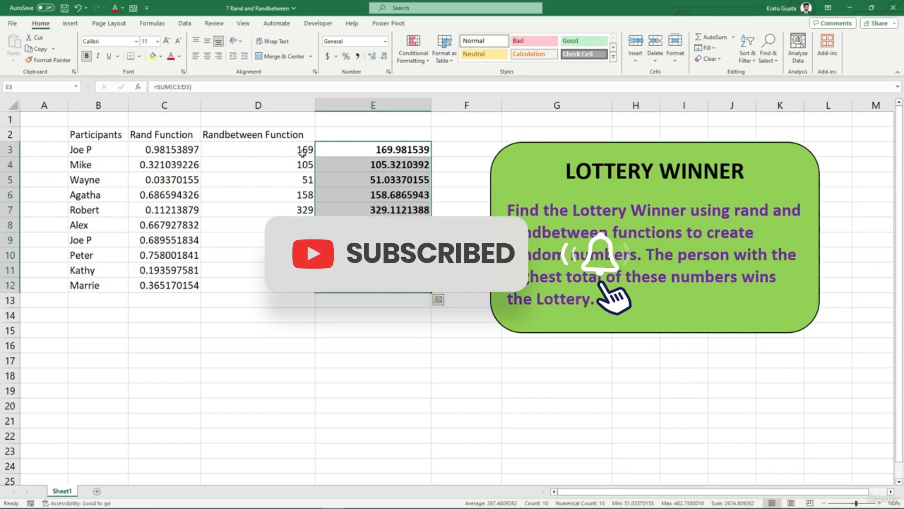
click(384, 56)
click(385, 56)
click(384, 56)
click(385, 57)
Step: Examine the totals in E3:E12 for the highest value and select that participant's row to identify the lottery winner
drag(365, 150, 370, 283)
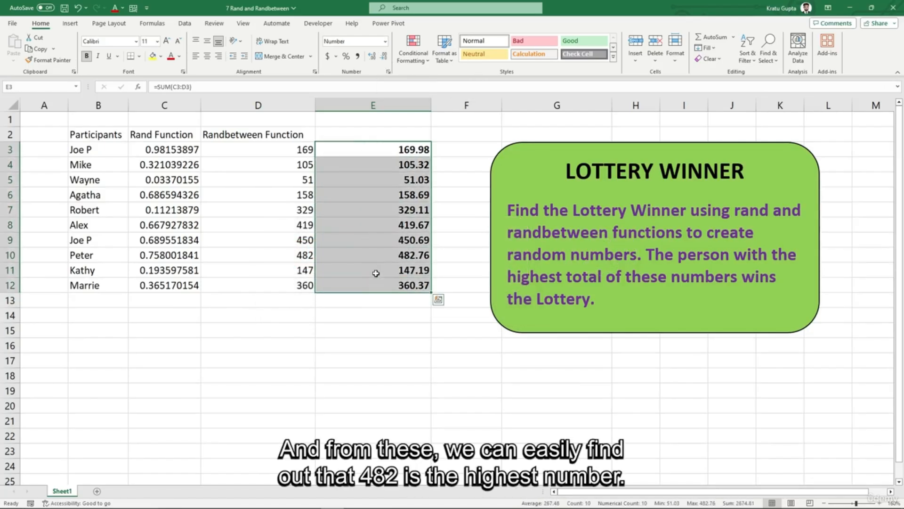
click(379, 258)
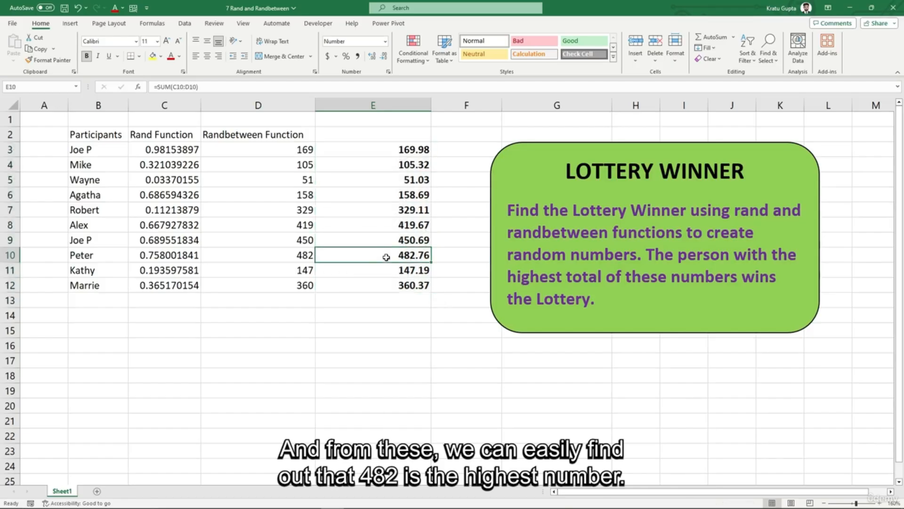
drag(310, 255, 111, 254)
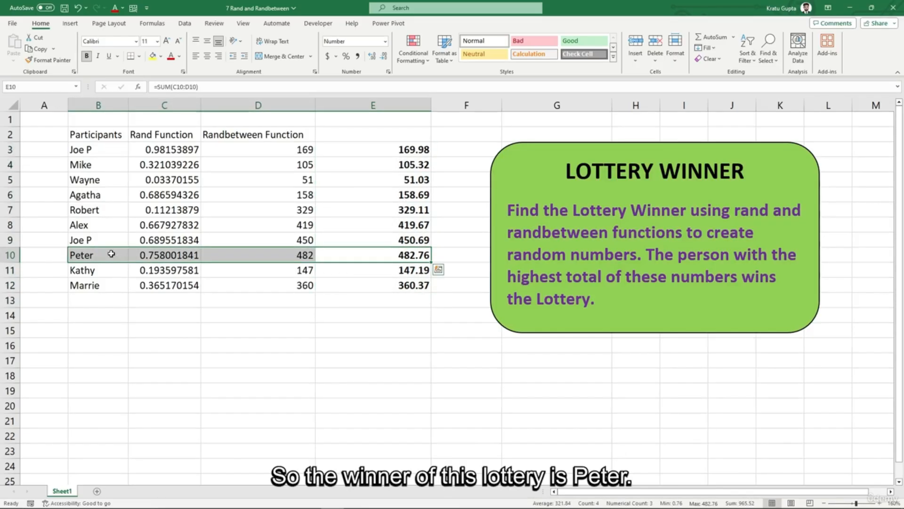
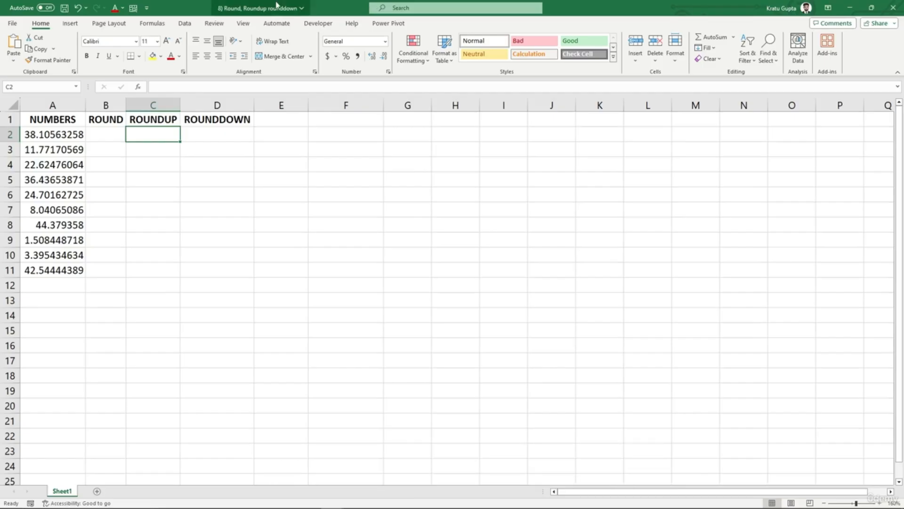
Step: Round A2 to 2 decimal places in B2 with =ROUND(A2,2) and fill the formula down to B11
click(105, 132)
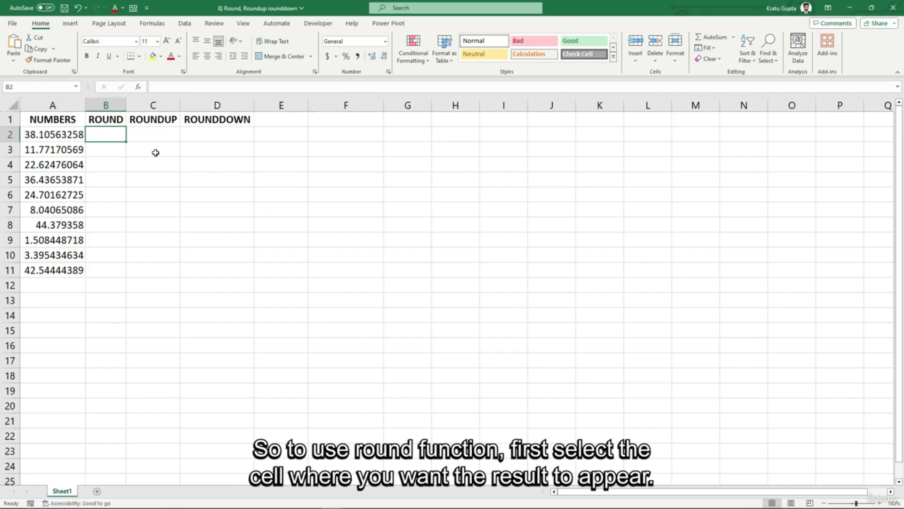
text(=)
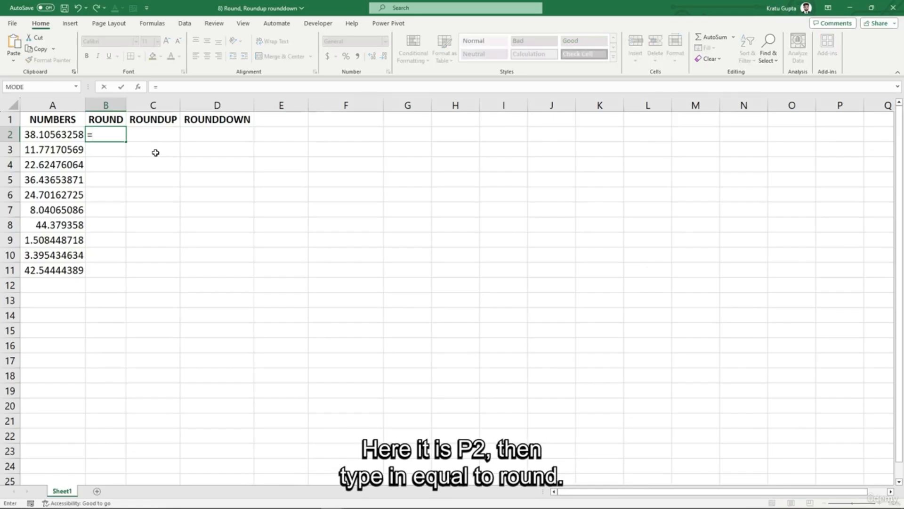
text(round()
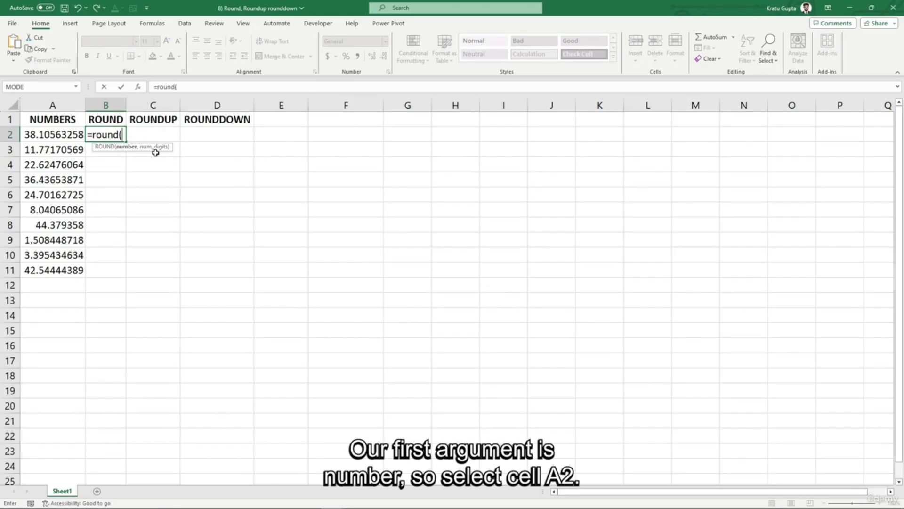
click(58, 136)
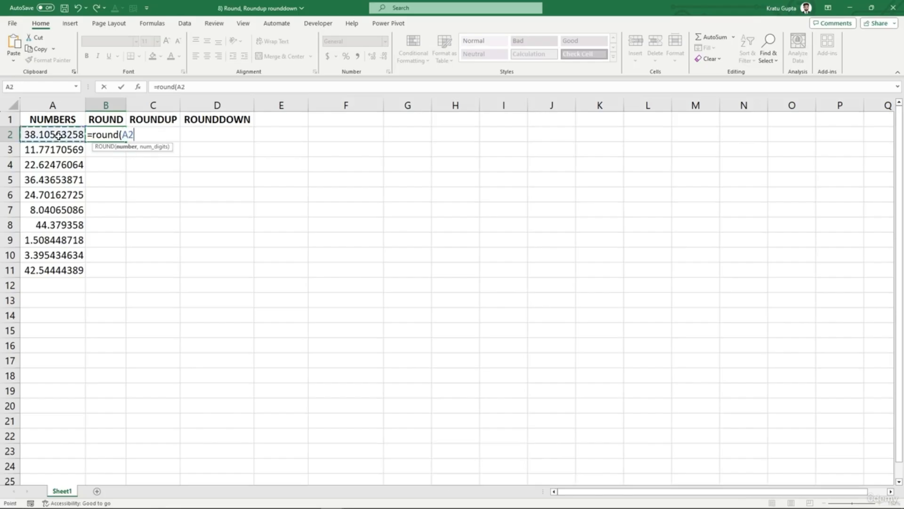
text(,)
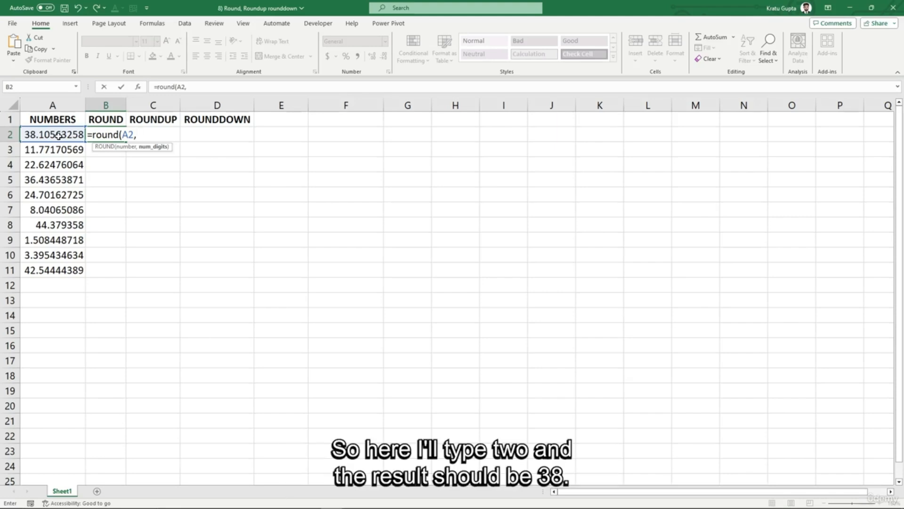
text(2))
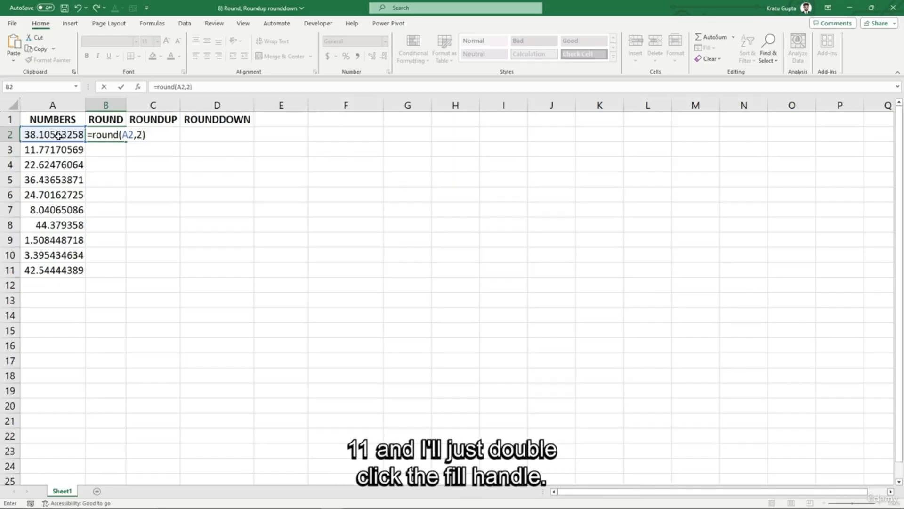
key(Return)
click(113, 135)
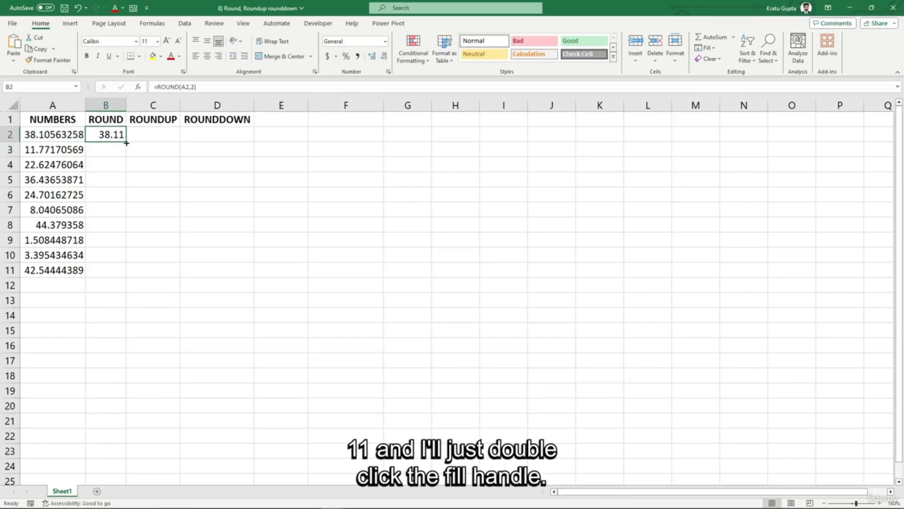
double_click(126, 143)
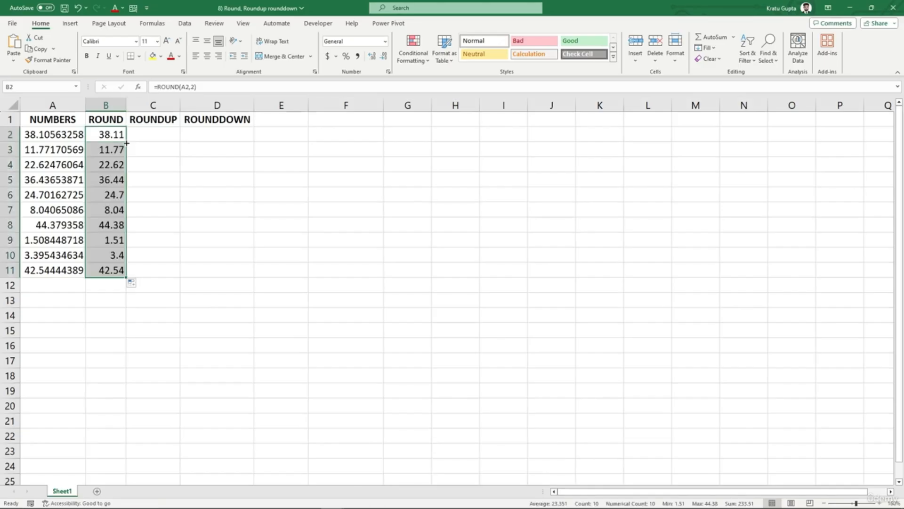
Step: Enter =ROUNDUP(A2,3) in C2 to round the first number up to three decimal places
click(144, 135)
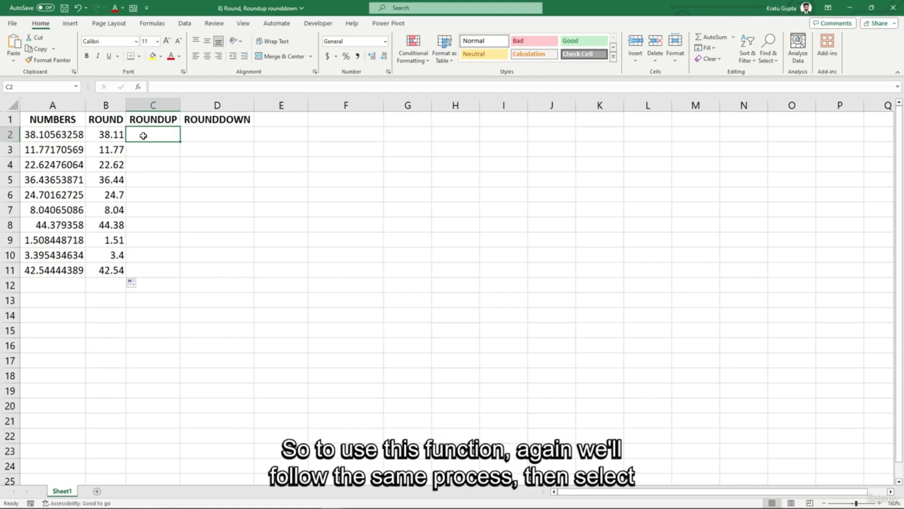
text(=round)
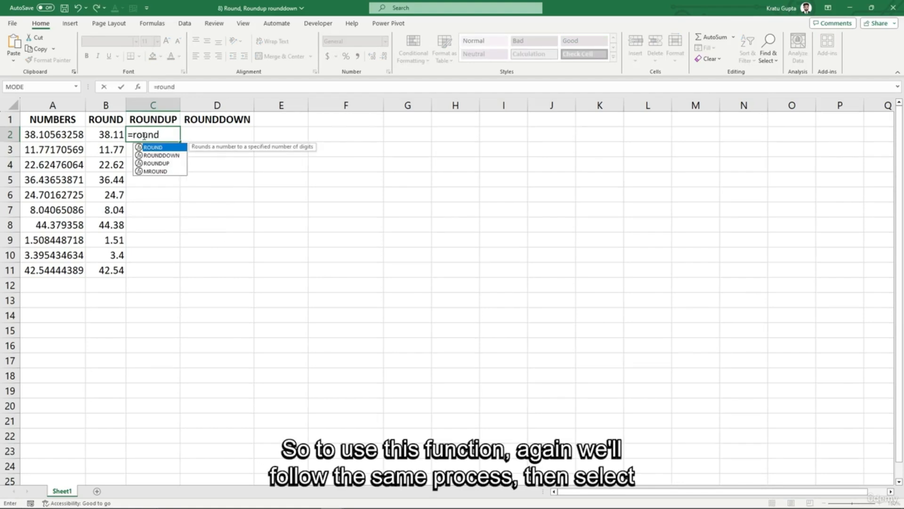
text(up()
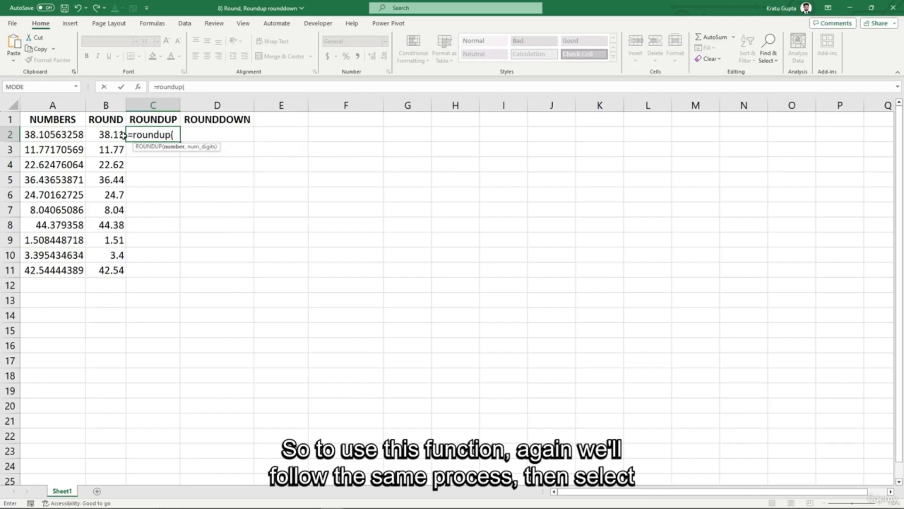
click(50, 135)
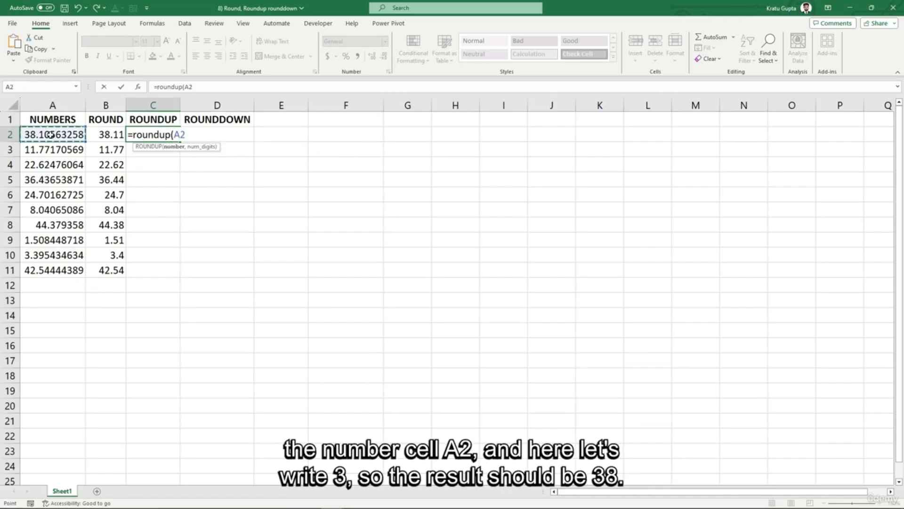
text(,3))
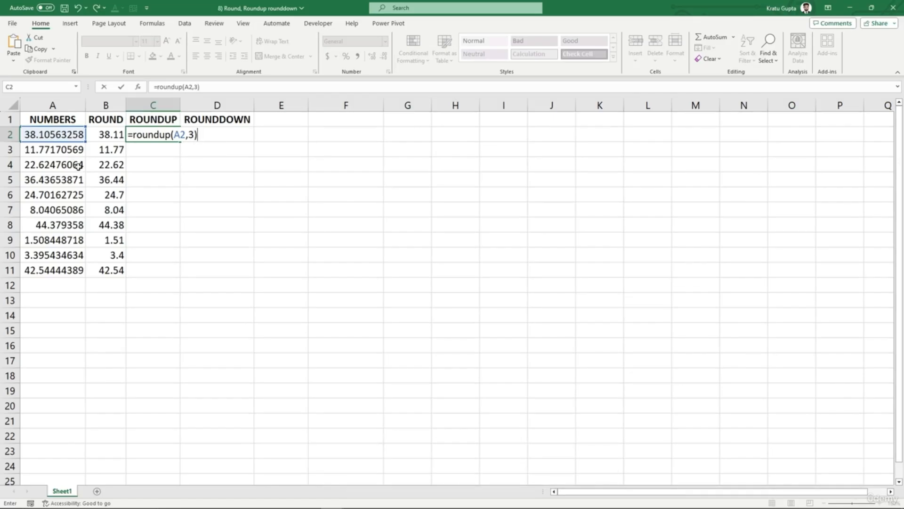
key(Return)
Step: Change the number of digits in C2's ROUNDUP formula to 4
key(Up)
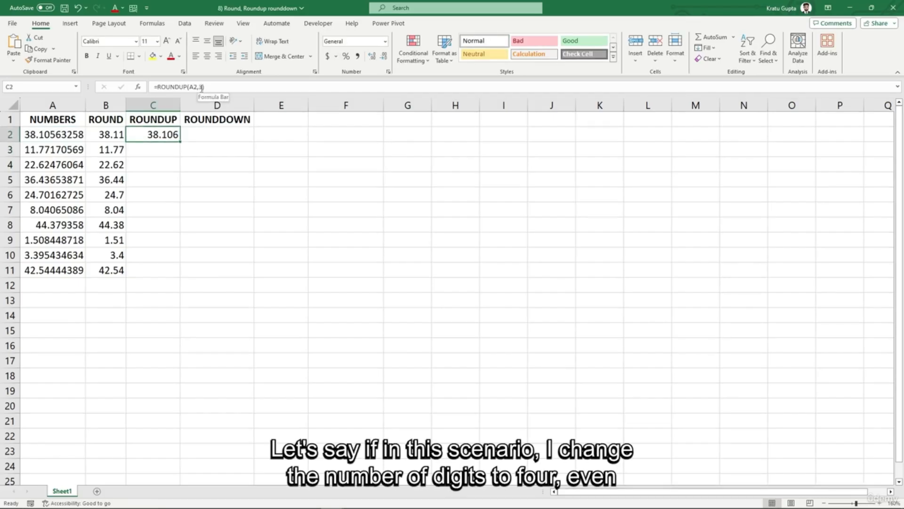
click(202, 86)
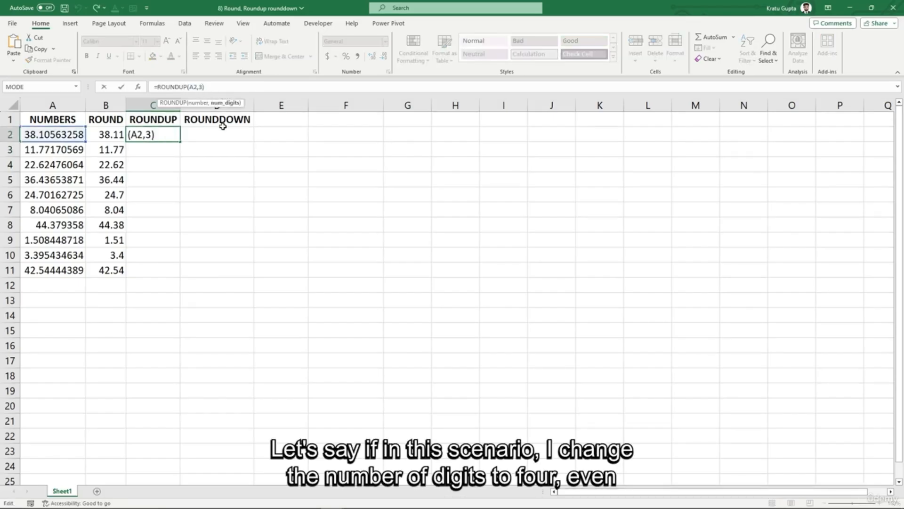
key(BackSpace)
text(4)
key(Return)
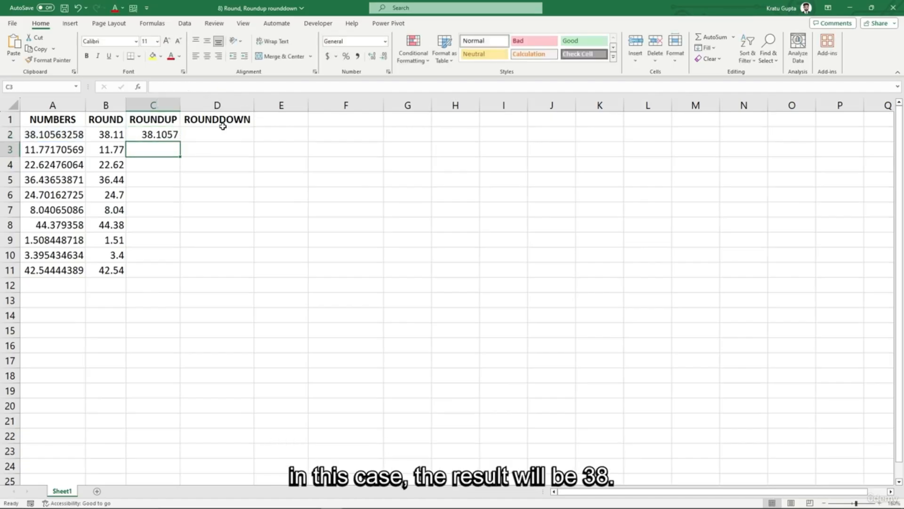
Step: Fill the ROUNDUP formula in C2 down the column to C11
click(164, 136)
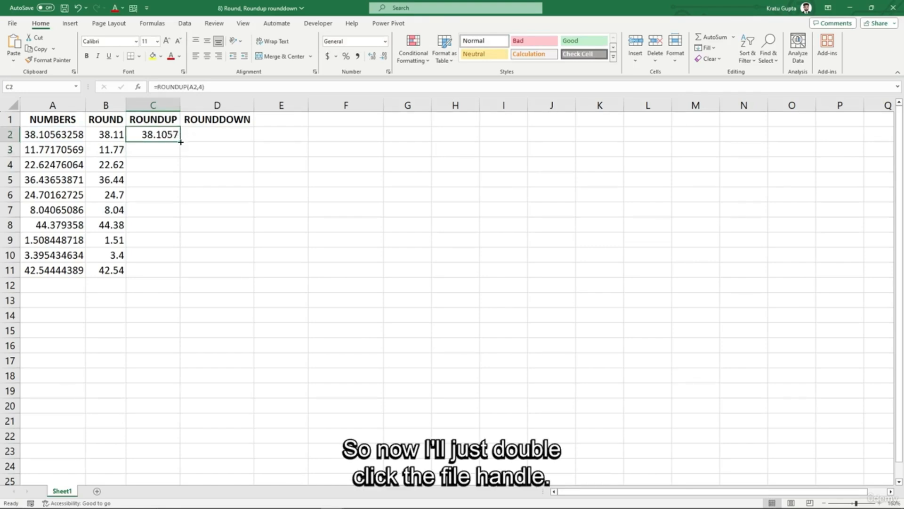
double_click(180, 141)
Step: Enter =ROUNDDOWN(A2,2) in D2 and fill it down alongside the remaining numbers
click(202, 137)
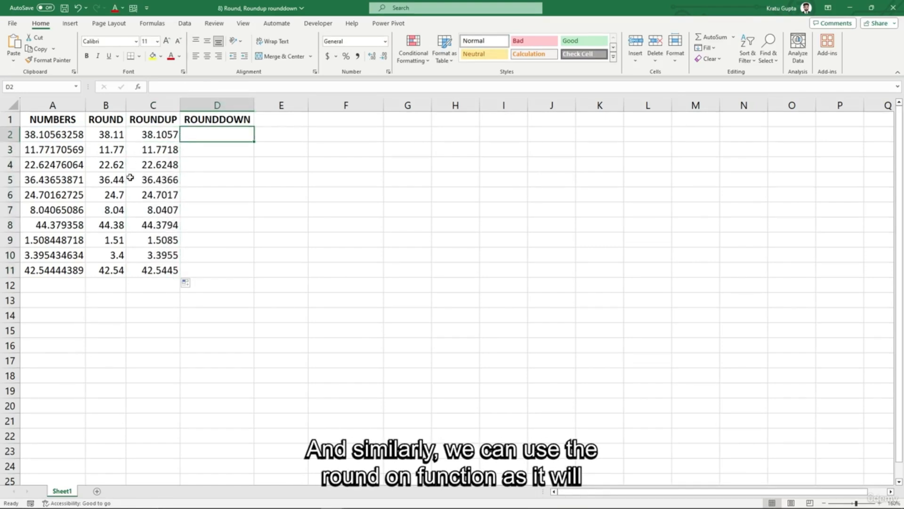
text(=round)
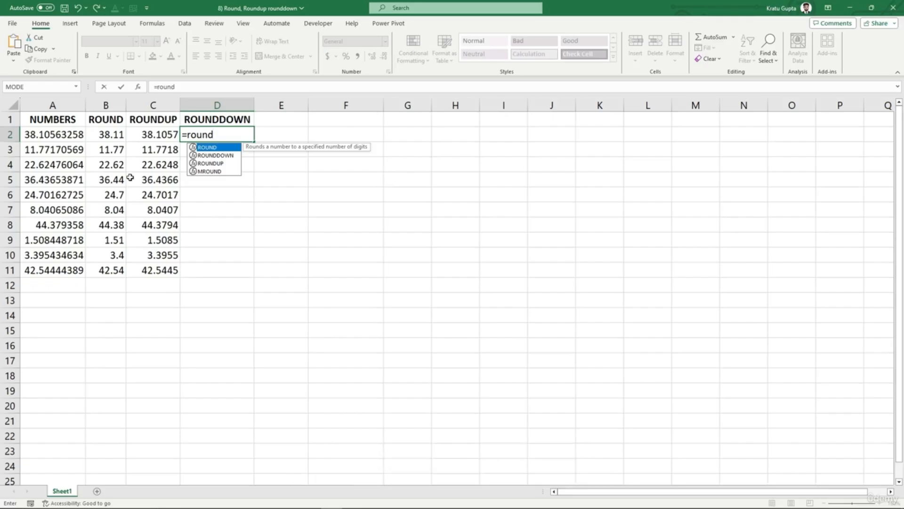
key(Down)
key(Tab)
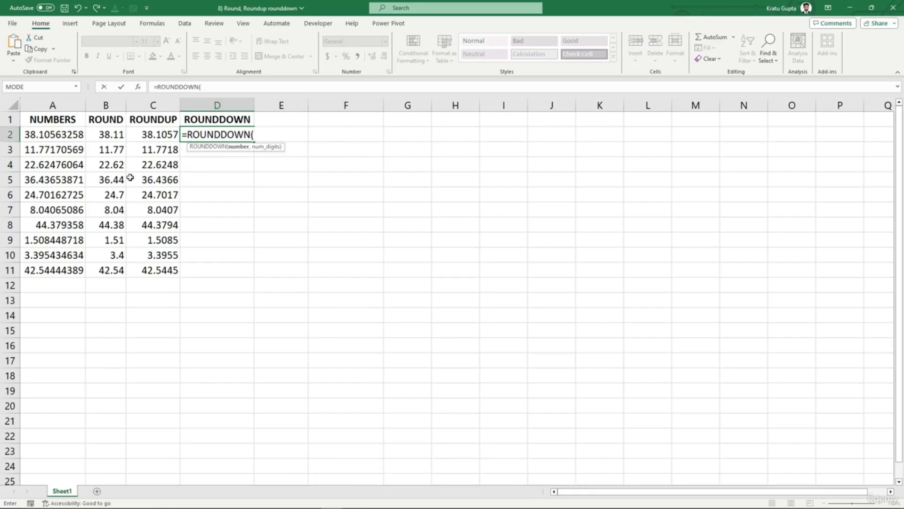
click(70, 141)
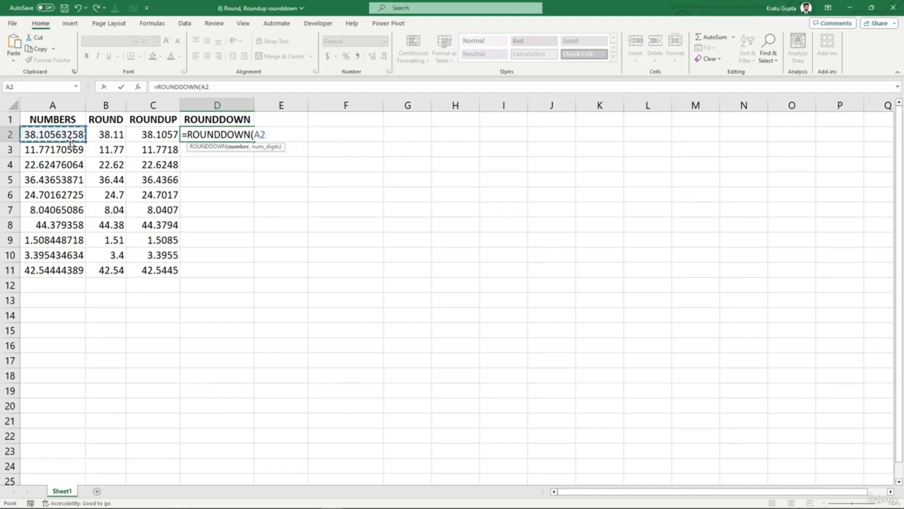
text(,)
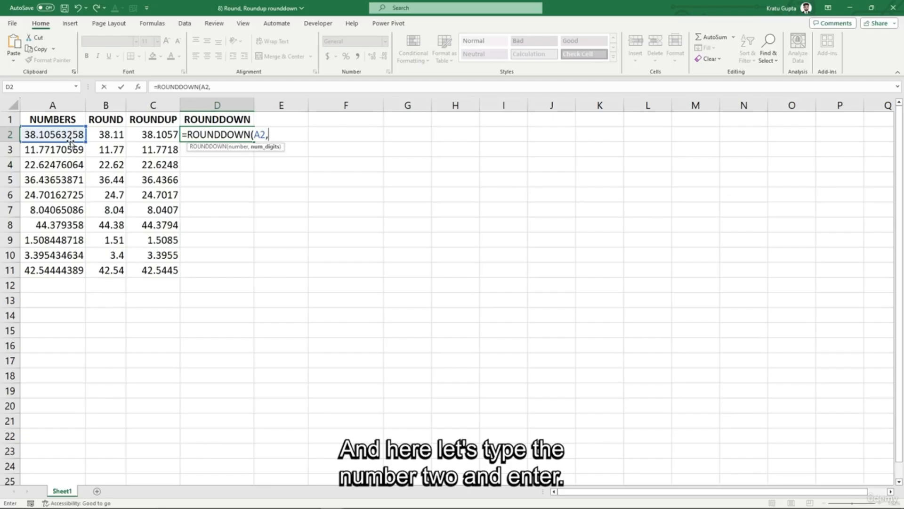
text(2))
key(Return)
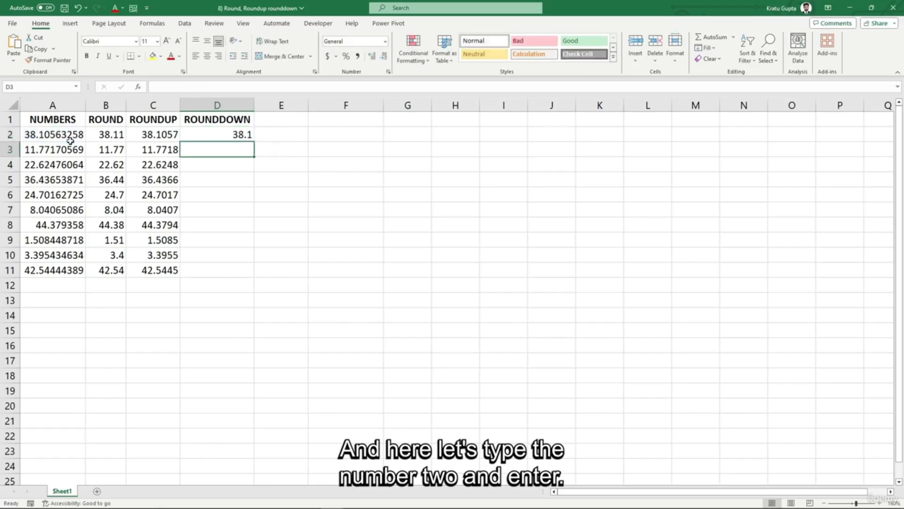
key(Up)
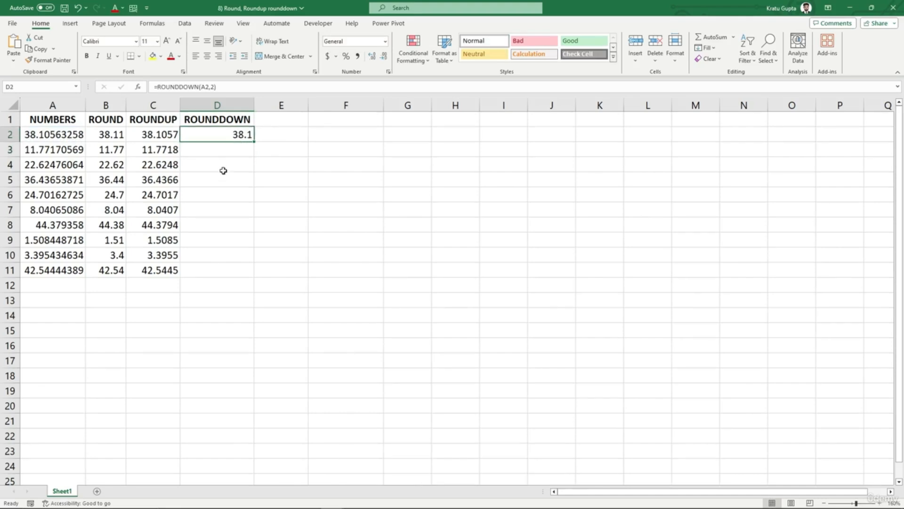
double_click(253, 142)
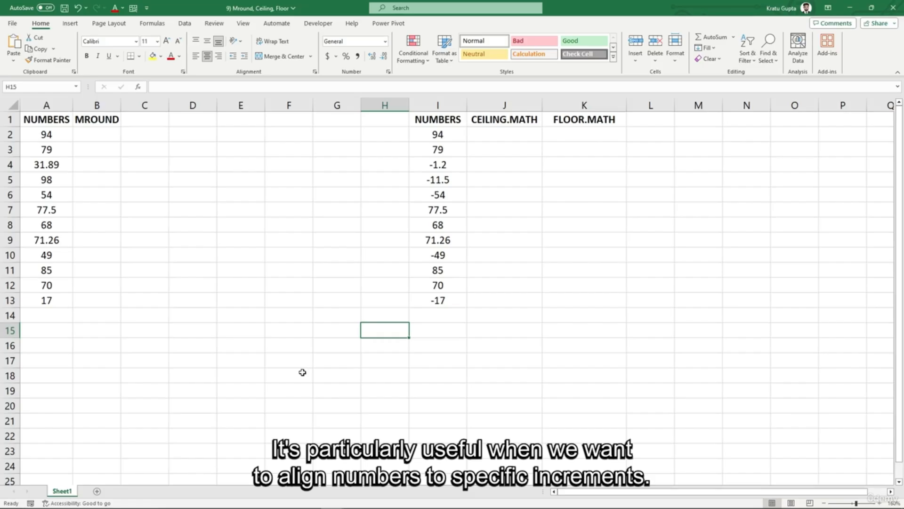
Step: In the Mround, Ceiling, Floor workbook, enter =MROUND(A2,10) in B2 to round the first number to a multiple of 10
click(89, 138)
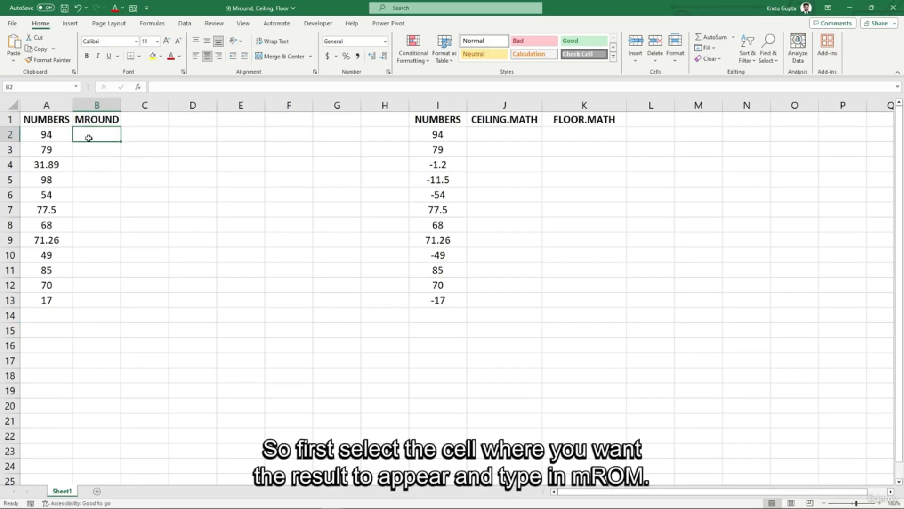
text(=mround)
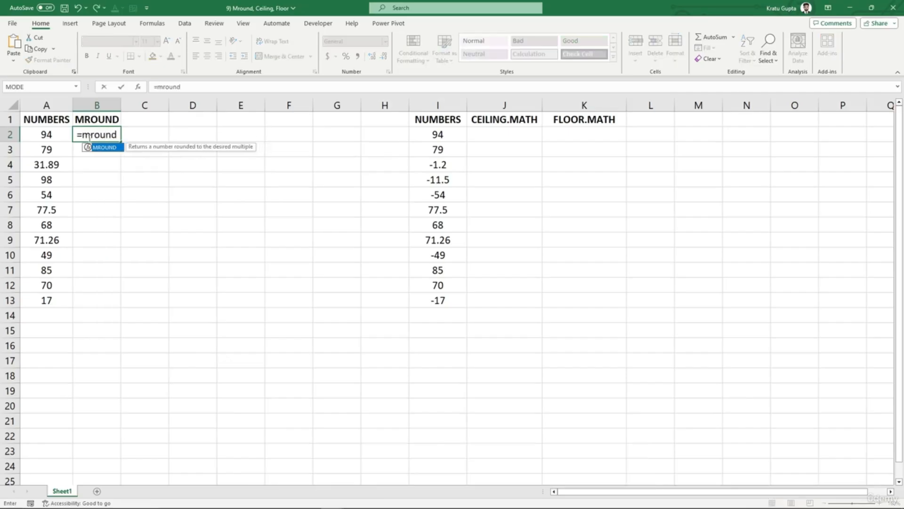
text(()
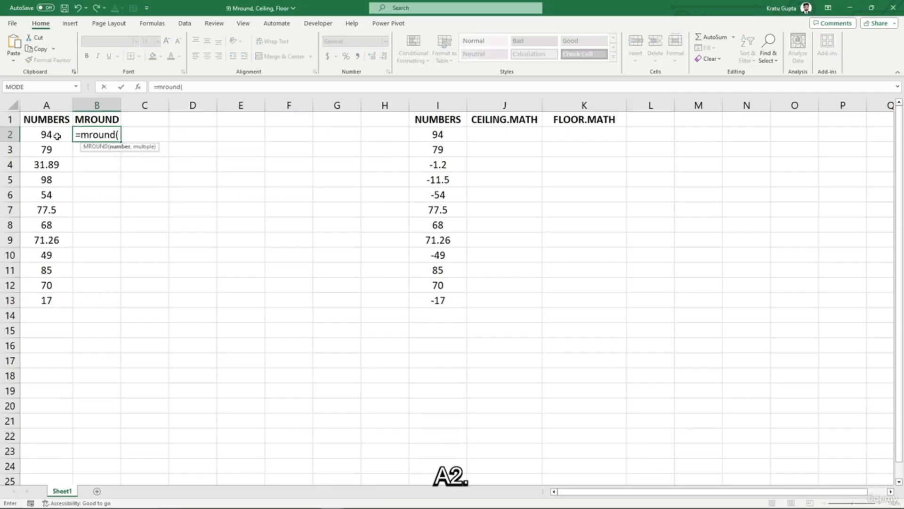
click(57, 136)
text(,)
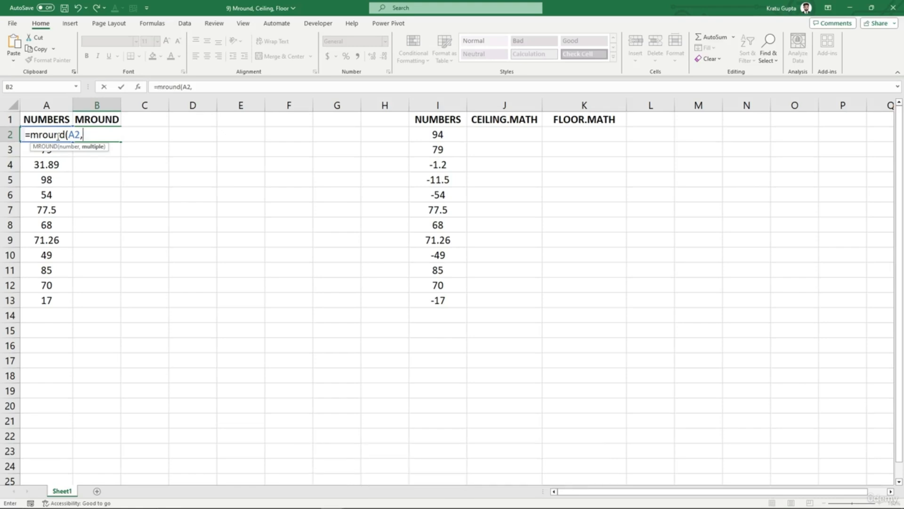
text(10))
key(Return)
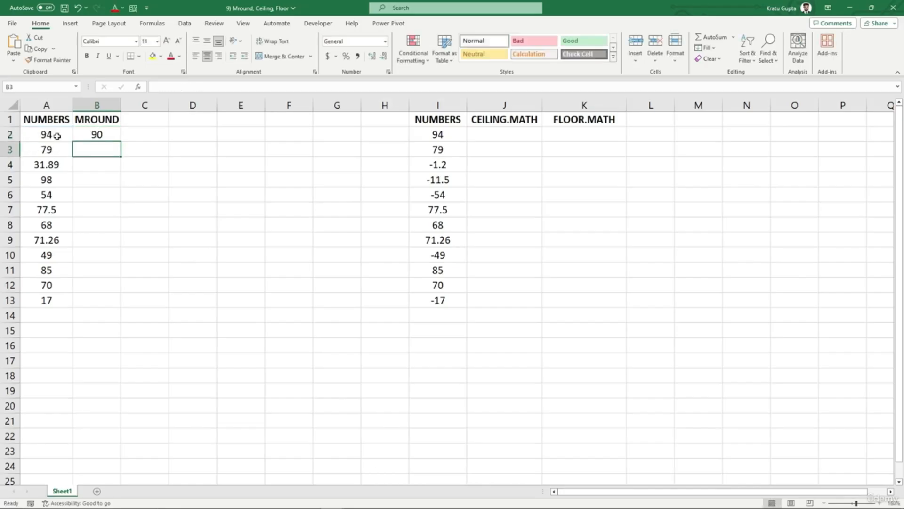
Step: Copy the MROUND formula from B2 down through B13
click(85, 137)
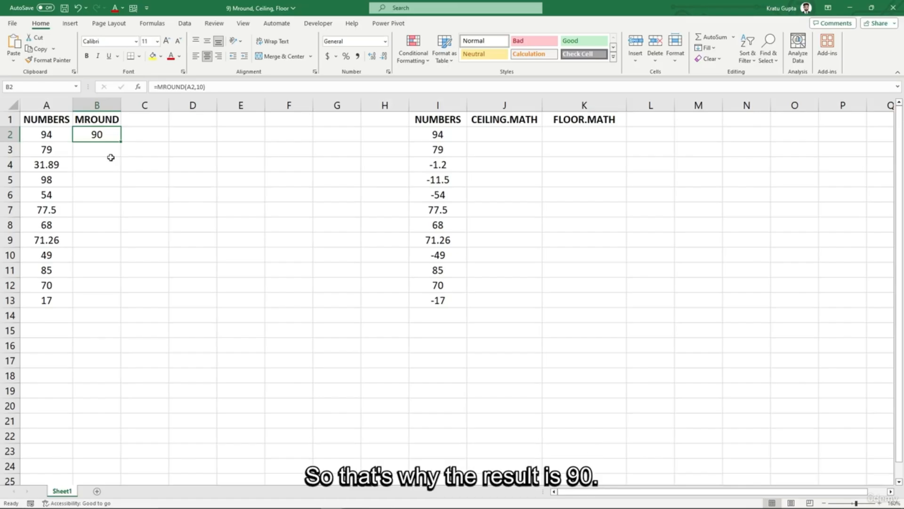
click(51, 147)
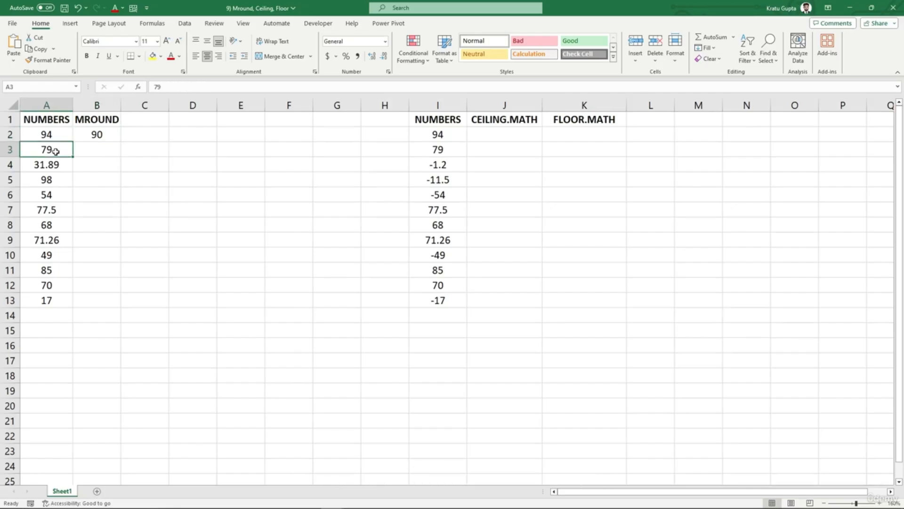
click(105, 148)
click(111, 136)
drag(121, 142, 120, 163)
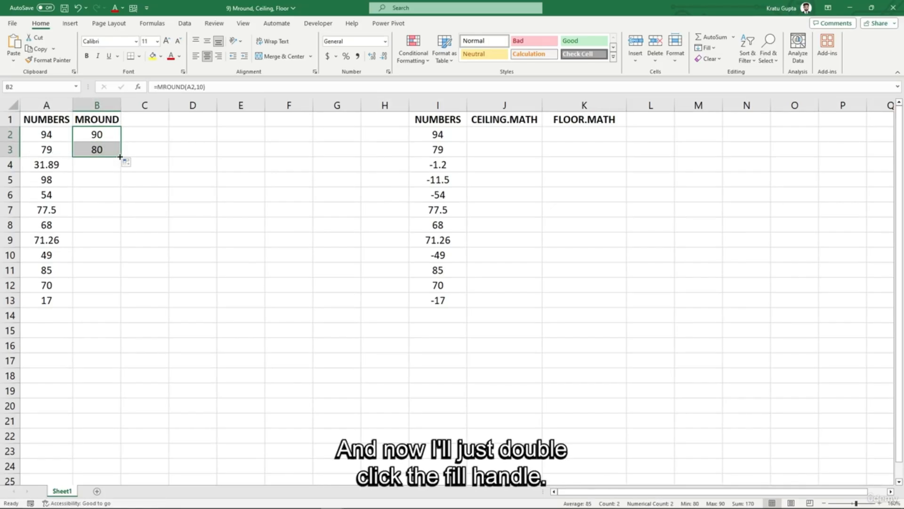
double_click(120, 157)
click(185, 224)
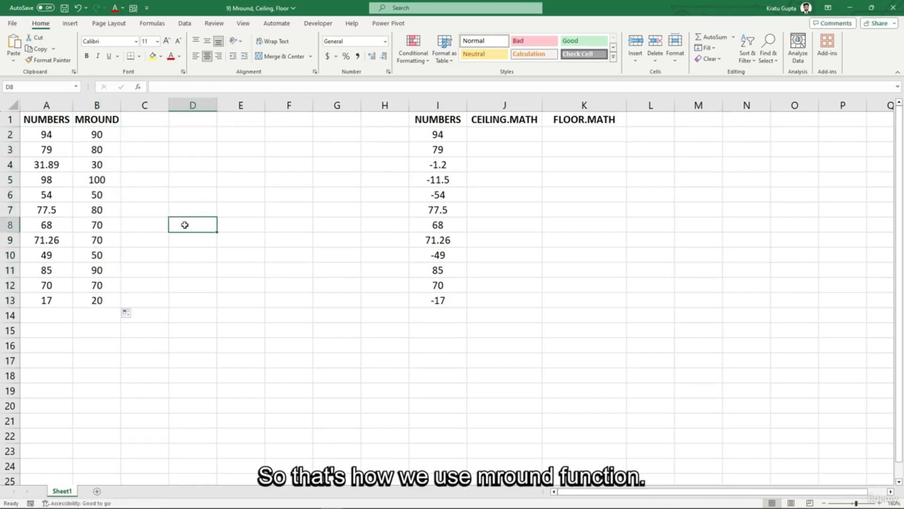
Step: Enter =CEILING.MATH(I2,10) in J2 to round the first number up to a multiple of 10
click(498, 128)
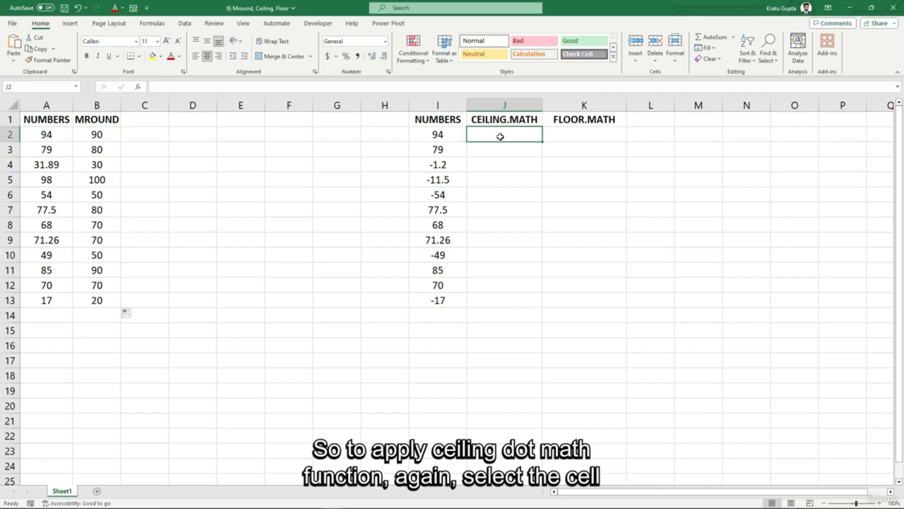
text(=)
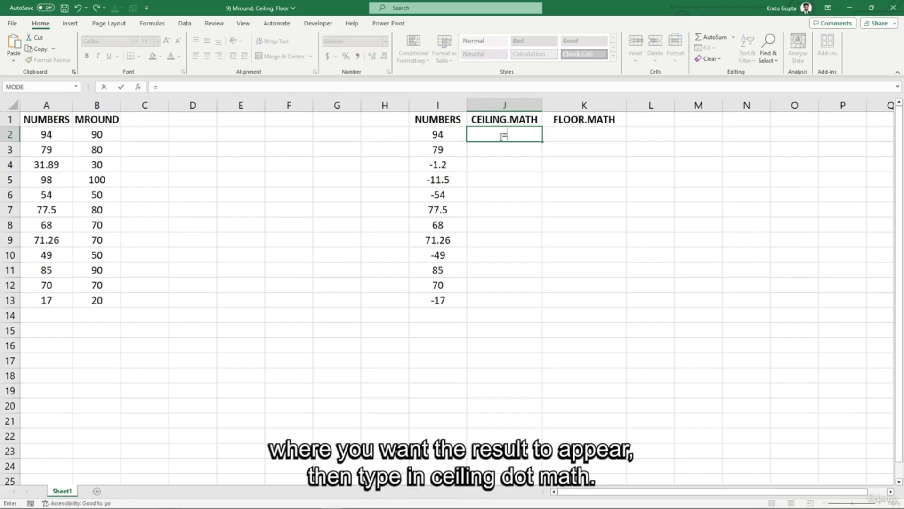
text(ceiling)
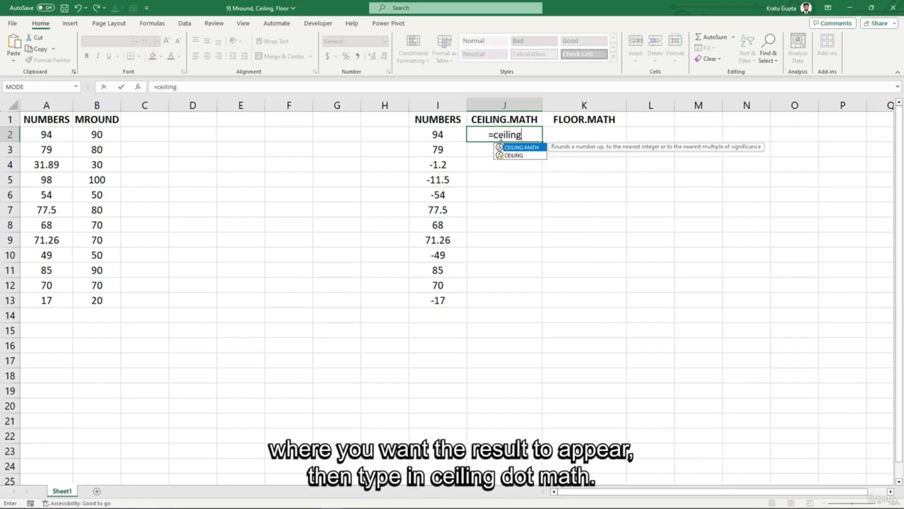
key(Tab)
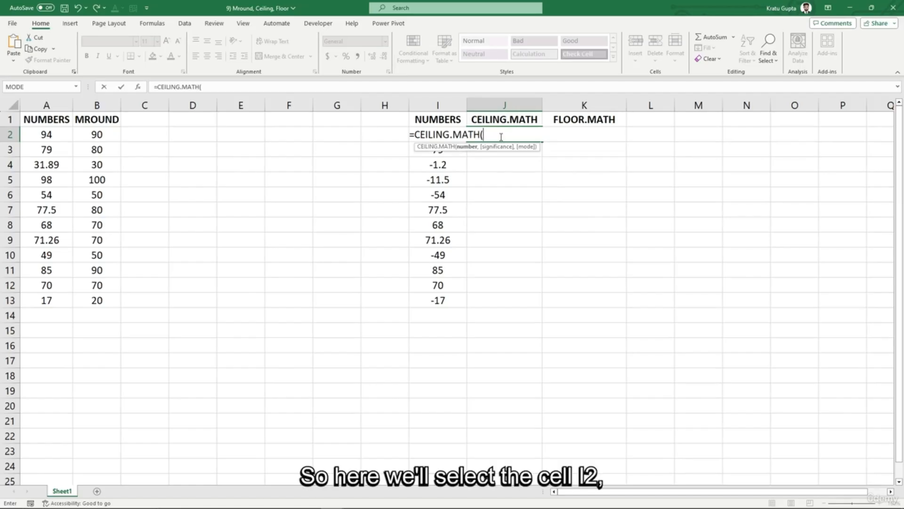
key(Left)
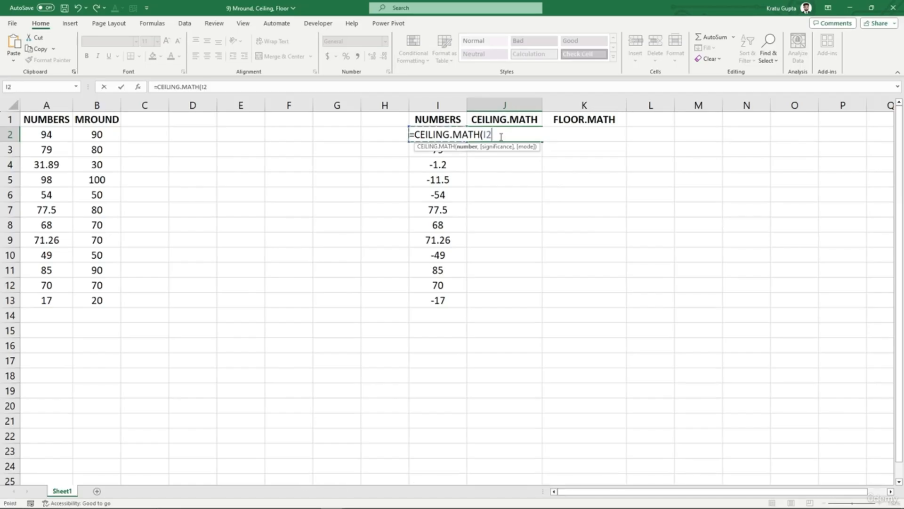
text(,10)
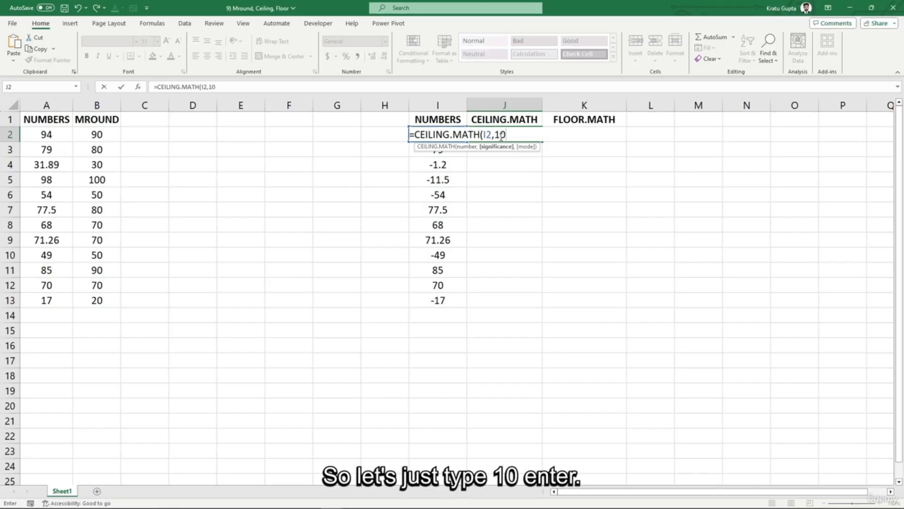
text())
key(Return)
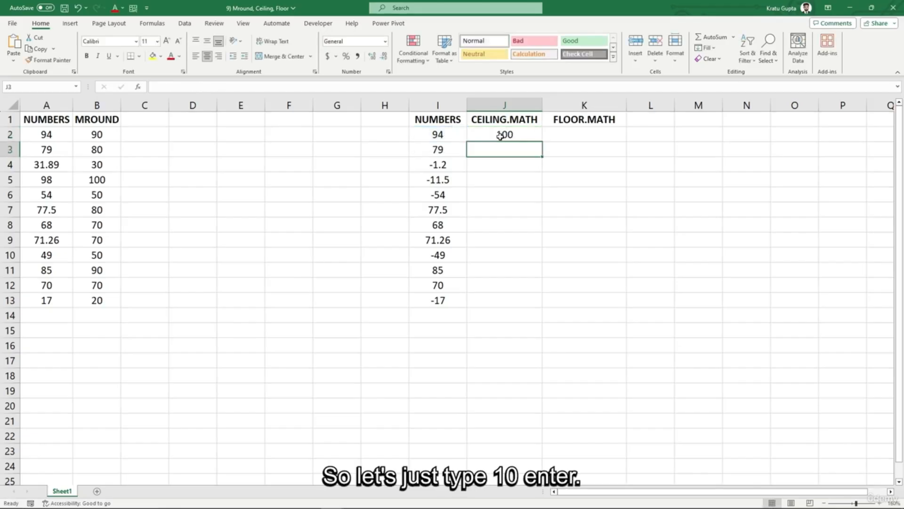
Step: Fill the two-argument CEILING.MATH formula from J2 down to J13 and select the filled range
click(515, 136)
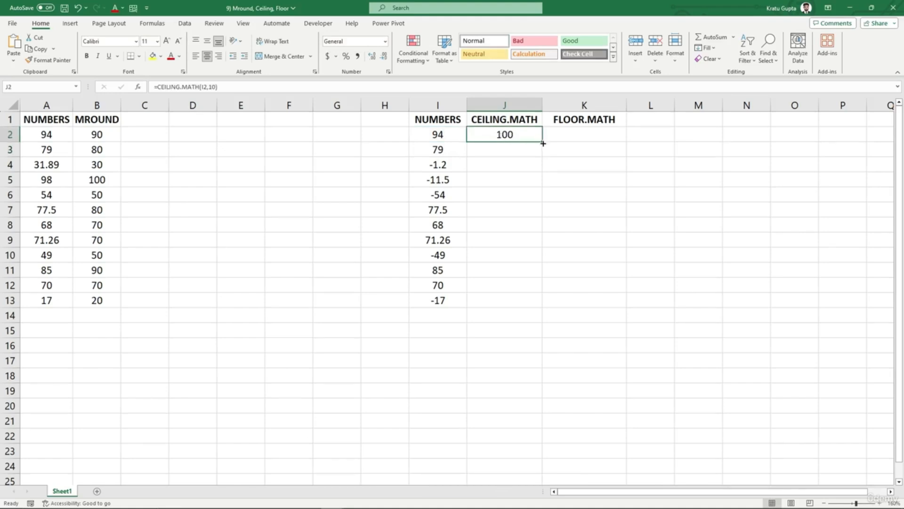
double_click(543, 143)
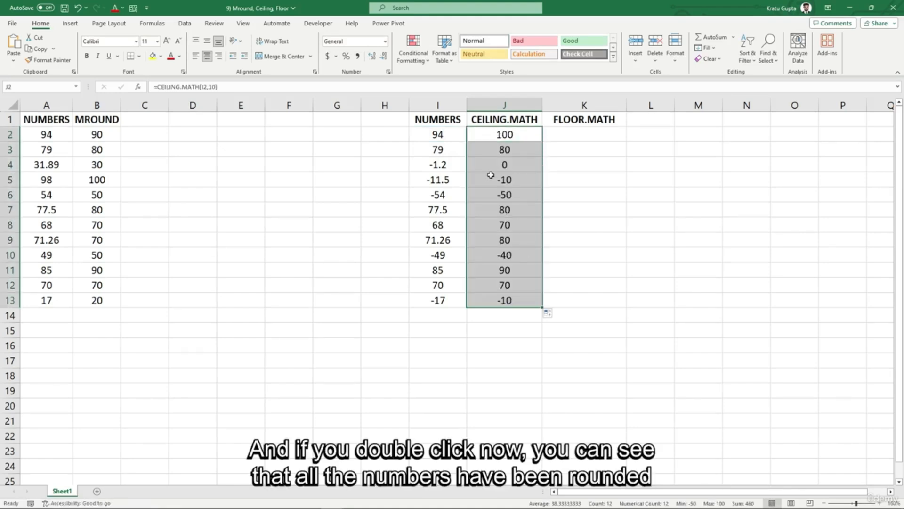
click(488, 154)
click(500, 164)
drag(494, 136, 495, 294)
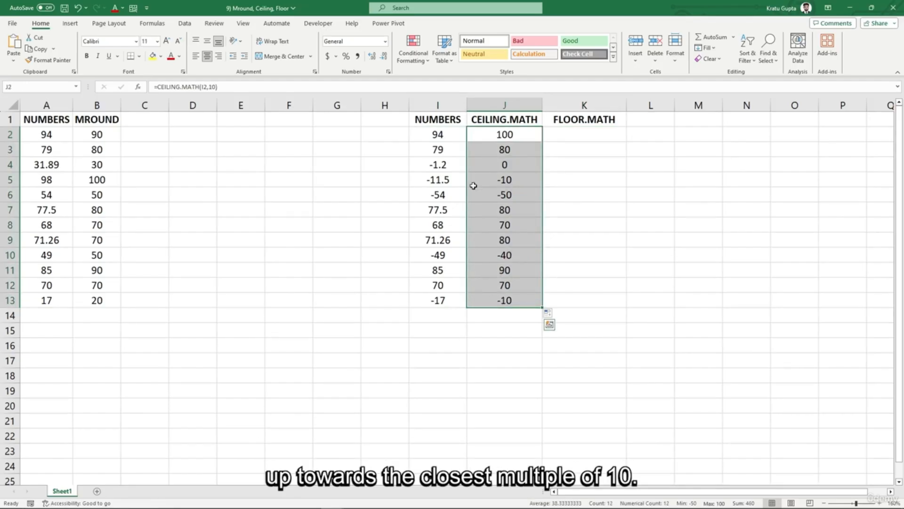
Step: Add a mode argument of 1 to the formula in J2, making it =CEILING.MATH(I2,10,1)
click(524, 137)
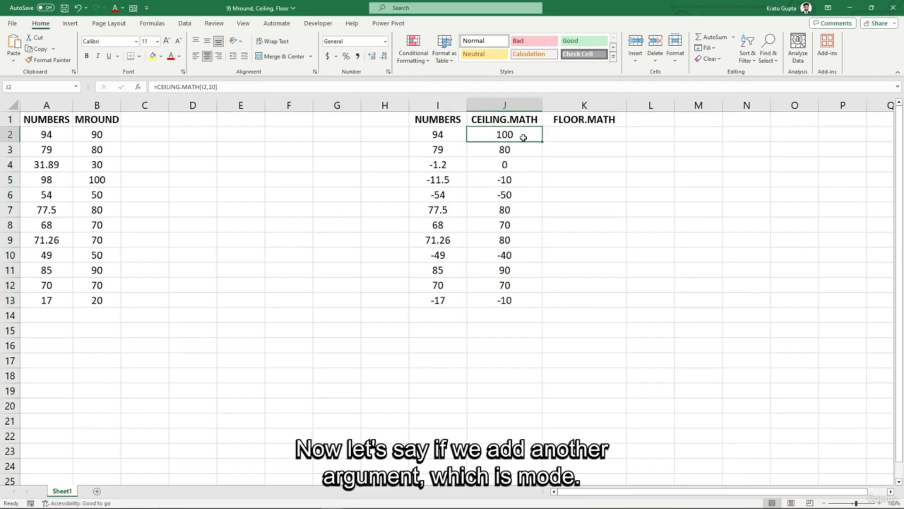
click(214, 86)
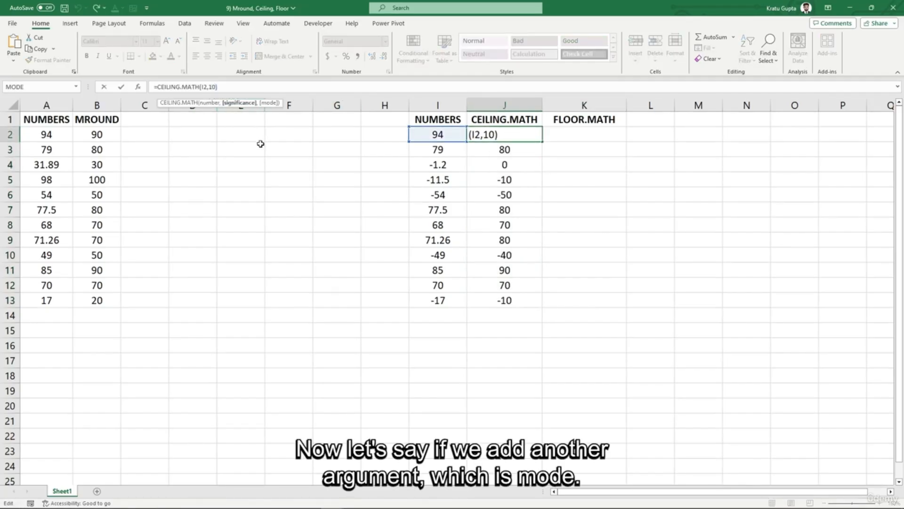
text(,)
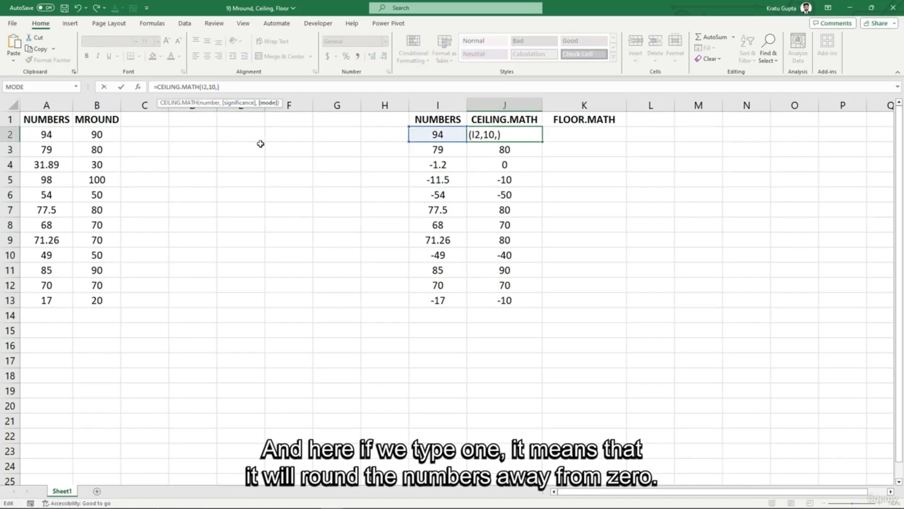
text(1)
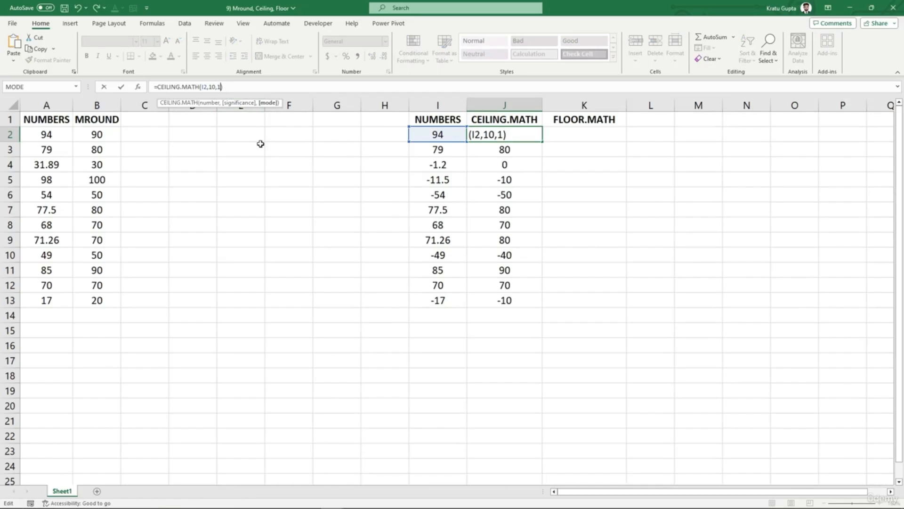
key(Return)
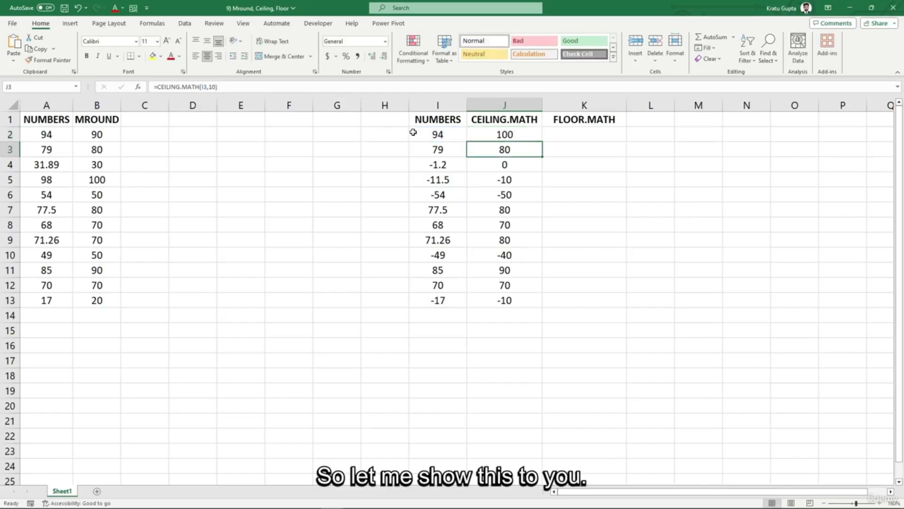
Step: Fill the CEILING.MATH formula with mode 1 from J2 down to J13 and select the negative number in I4
click(522, 137)
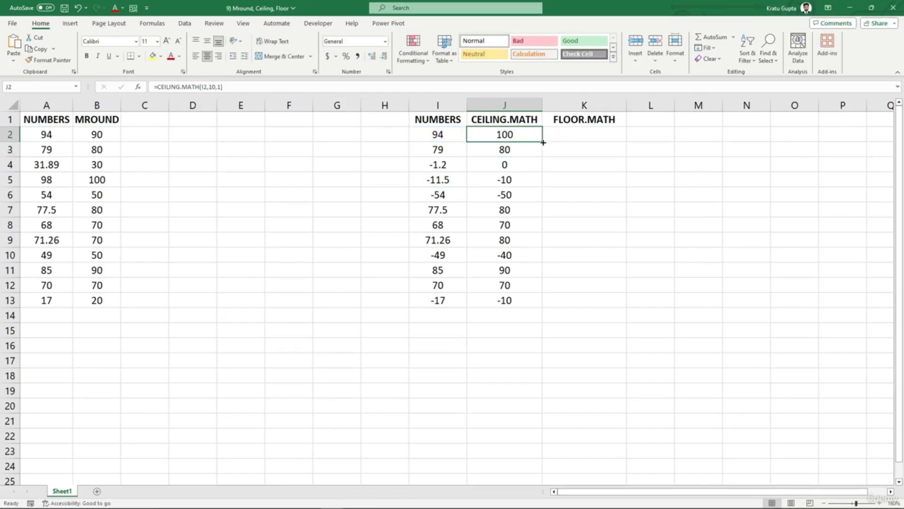
double_click(543, 142)
click(445, 168)
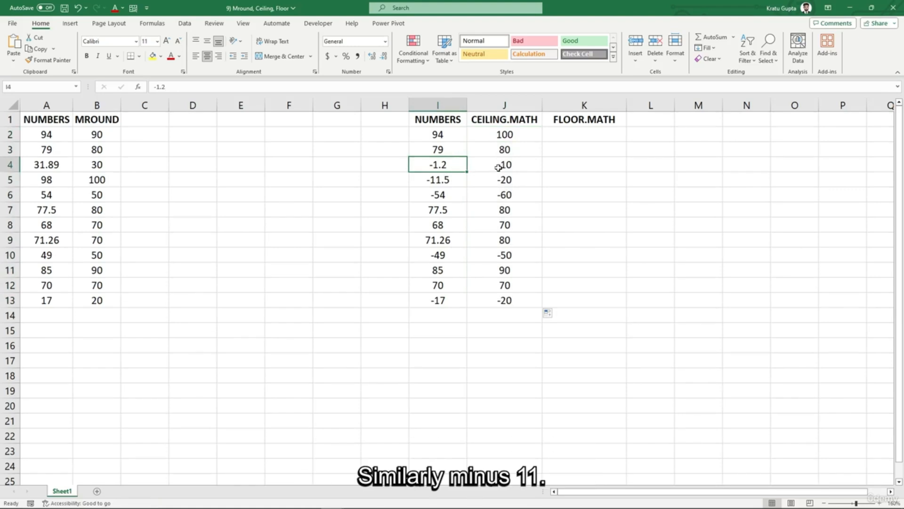
Step: Compare the negative number in I5 with the rounded values in J2:J13, and select K2 under FLOOR.MATH
click(428, 180)
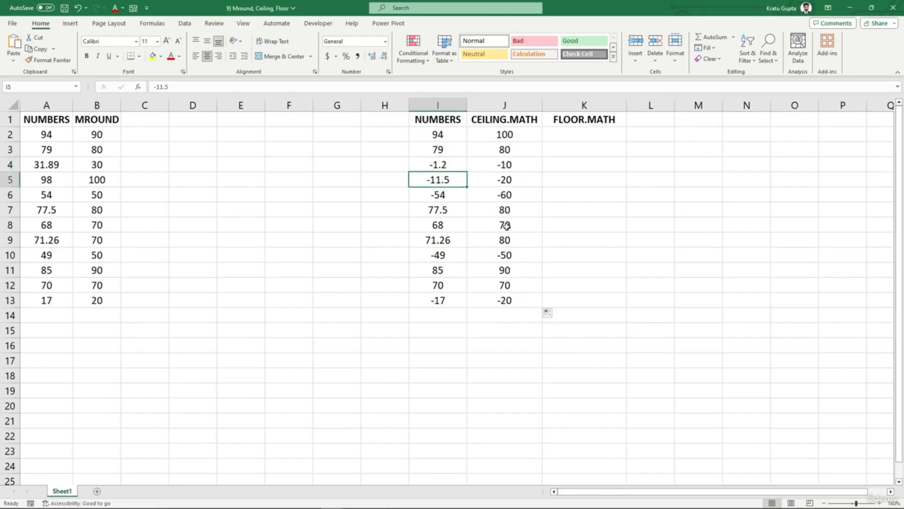
click(578, 208)
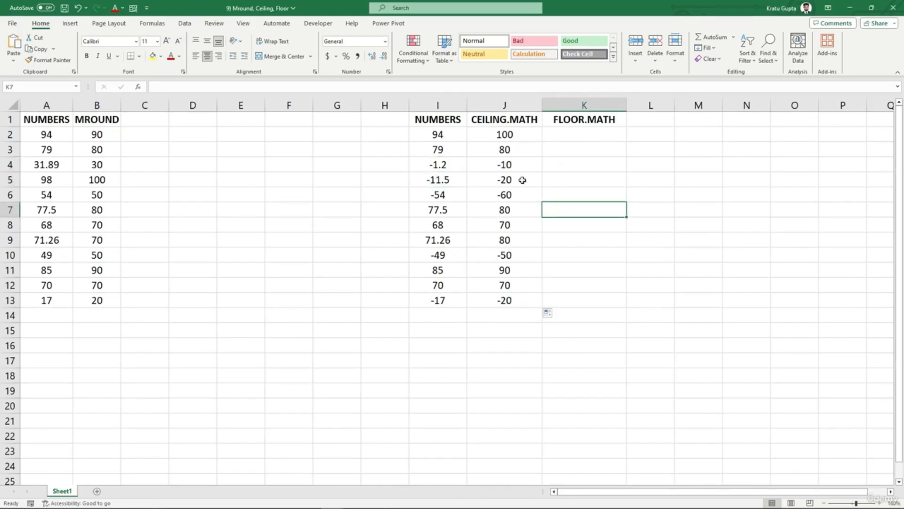
drag(495, 133, 496, 299)
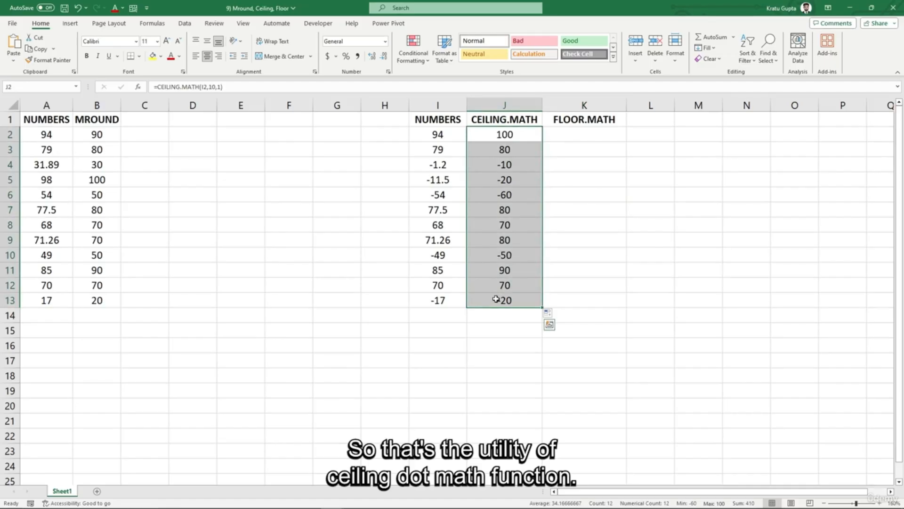
click(565, 132)
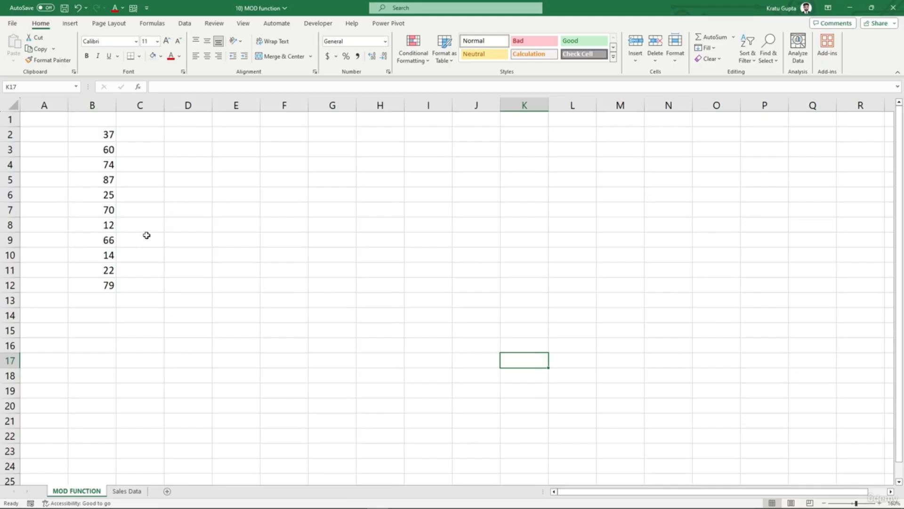
Step: In the MOD function workbook, enter =MOD(B2,5) in C2 to get the first number's remainder when divided by 5
drag(90, 132, 97, 278)
click(140, 137)
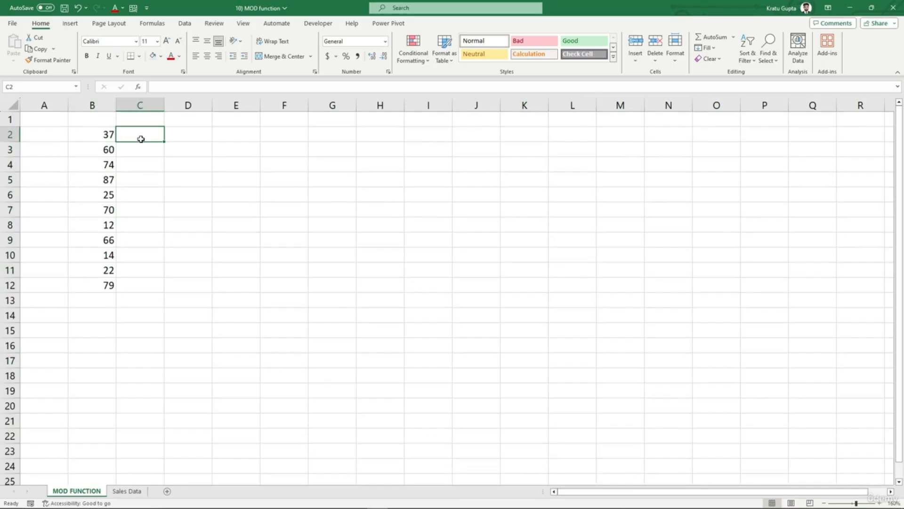
text(=MOD()
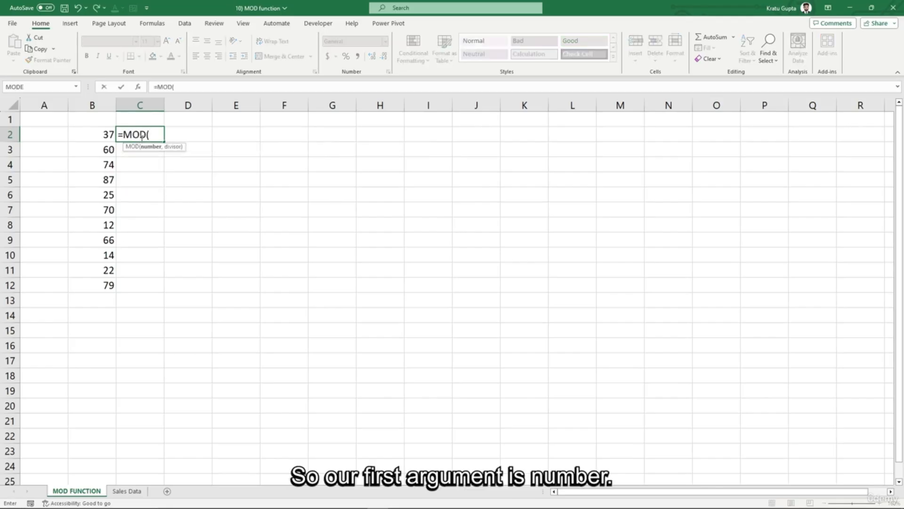
click(99, 136)
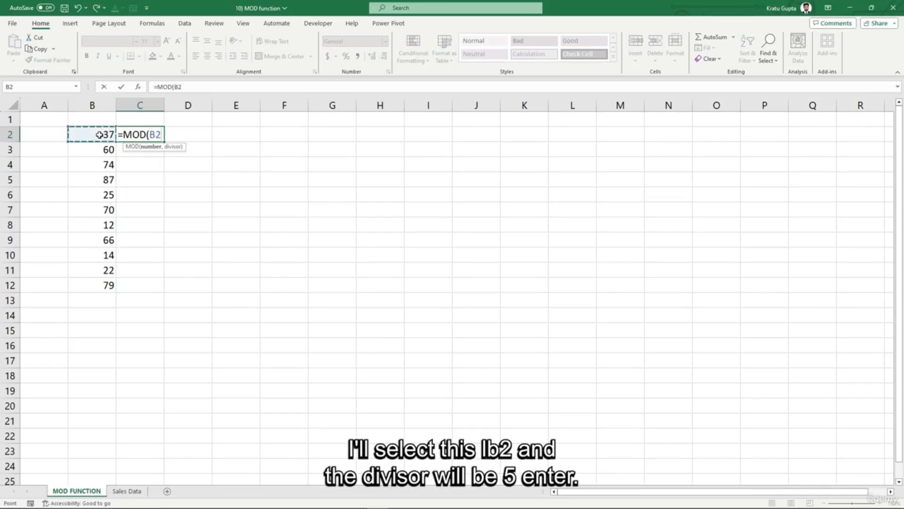
text(,5))
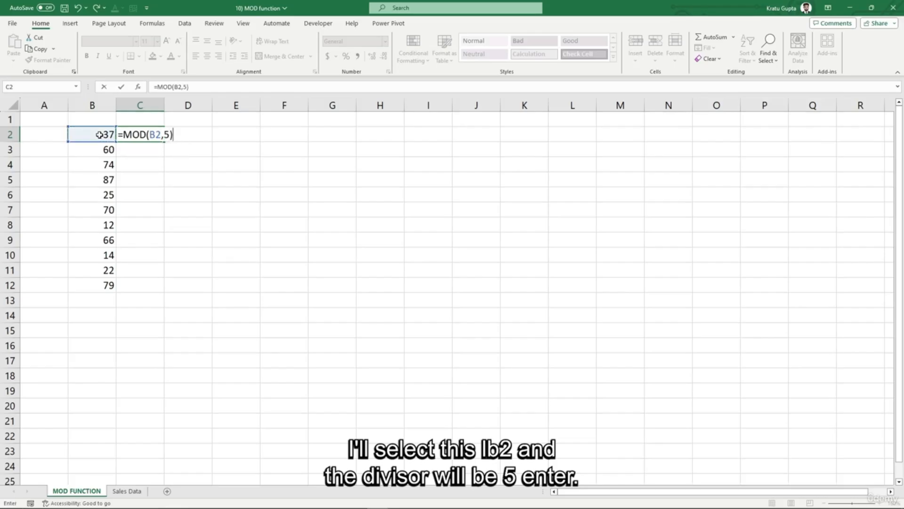
key(Return)
Step: Fill the MOD formula from C2 down to C12 and review the filled remainders
click(126, 135)
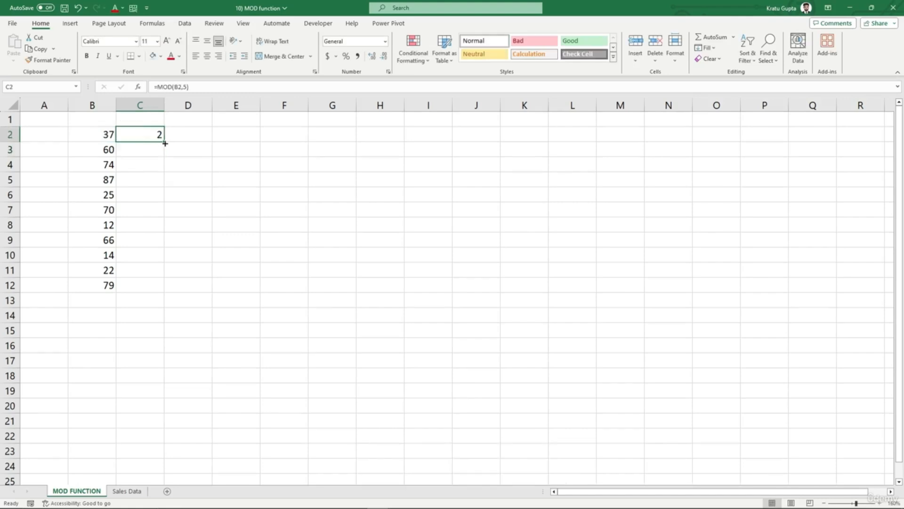
drag(165, 143, 168, 292)
click(173, 334)
drag(140, 135, 151, 282)
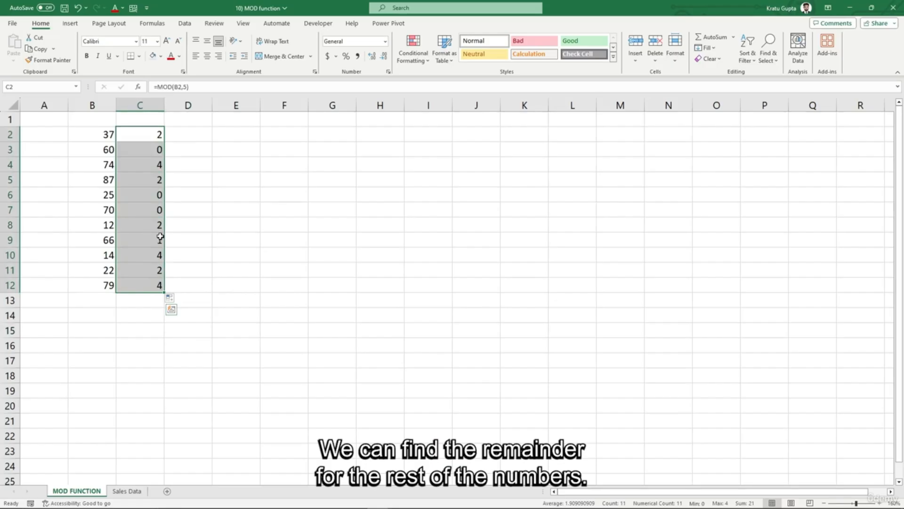
click(214, 235)
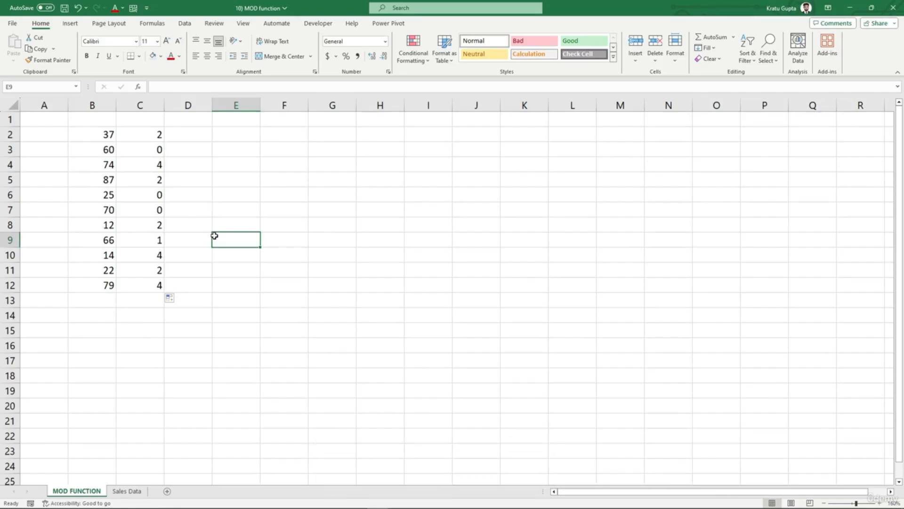
Step: Switch to the Sales Data sheet and look over the Months and Sales columns
click(196, 391)
click(140, 491)
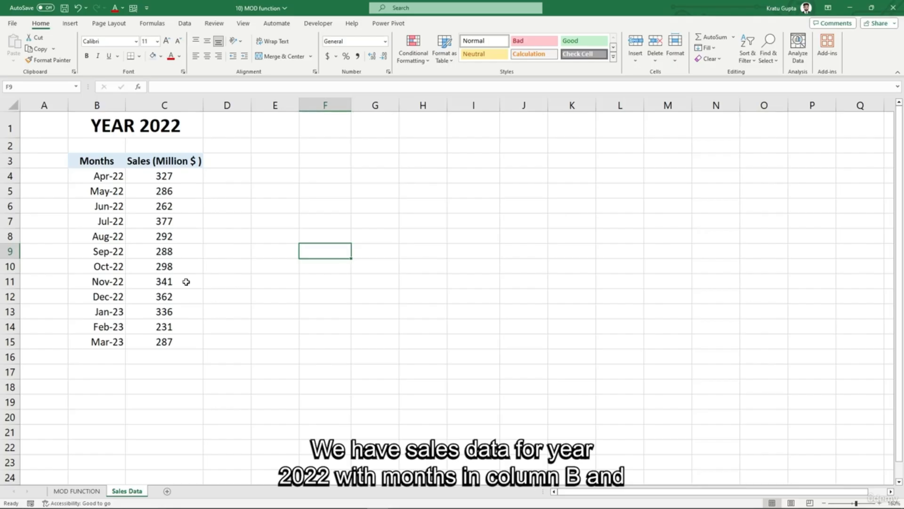
click(96, 105)
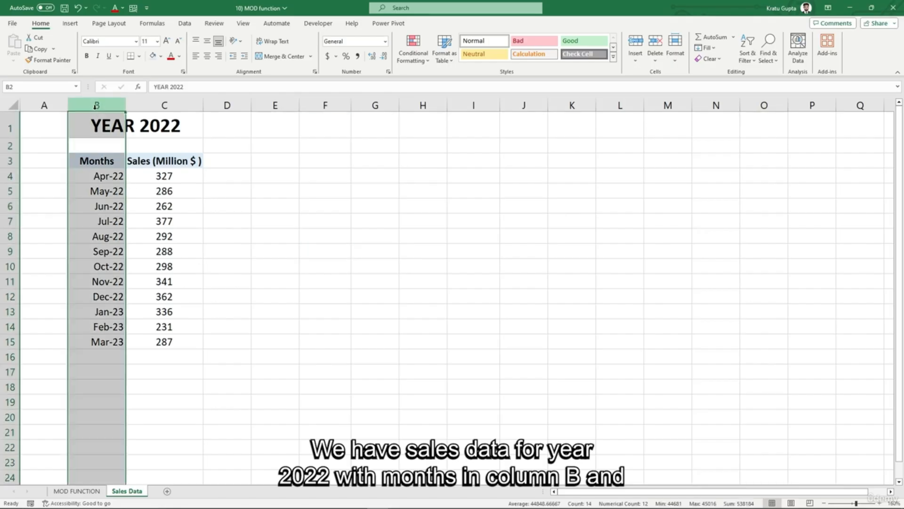
click(158, 106)
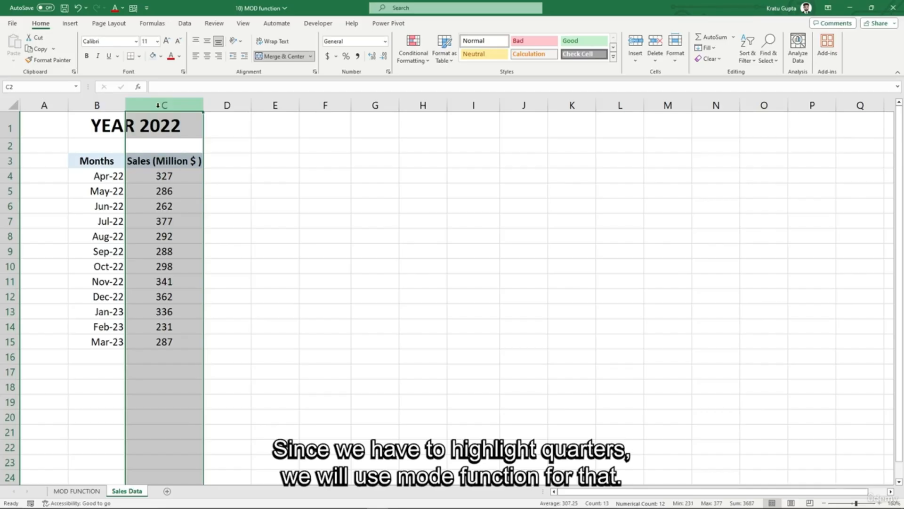
Step: Enter =TEXT(B4,"m") in D4 to extract the month number and fill it down to D15
click(231, 184)
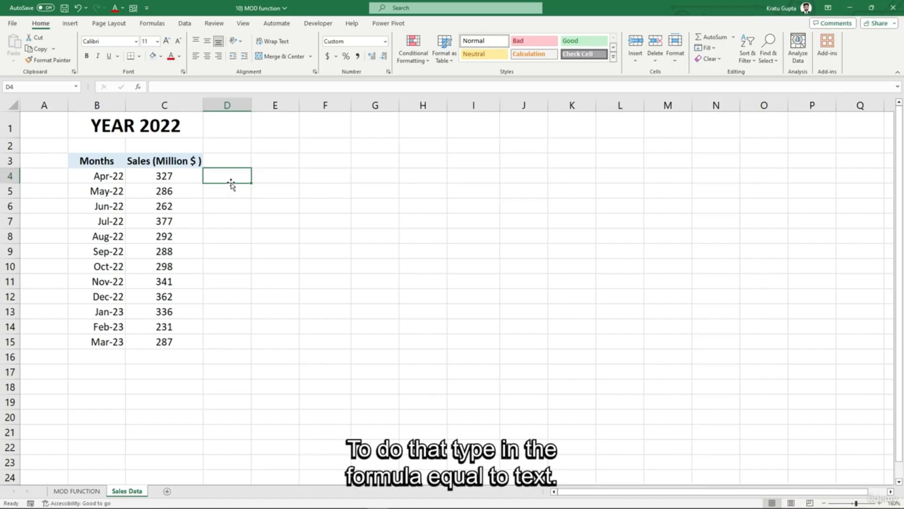
text(=)
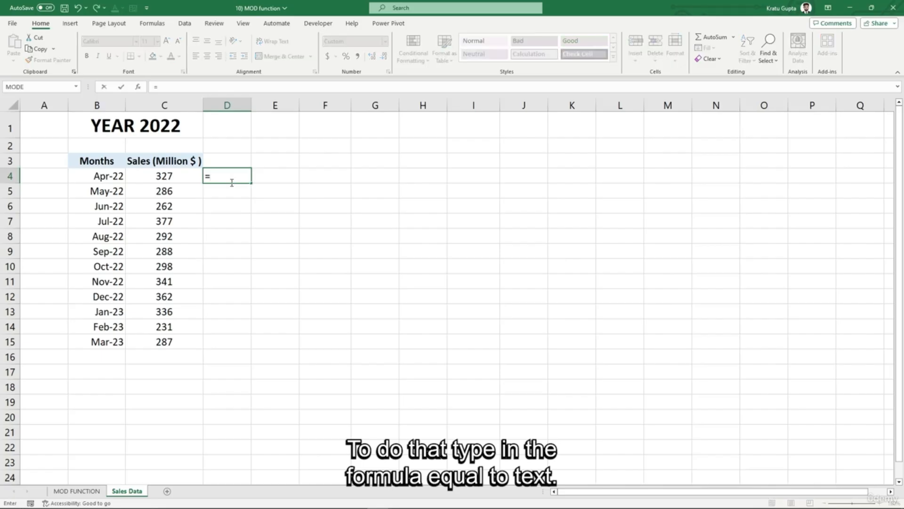
text(TEXT()
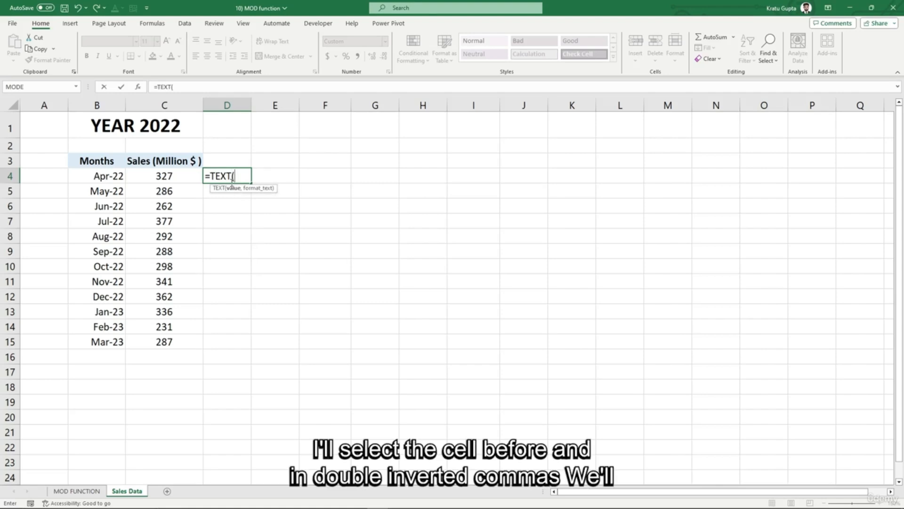
click(110, 178)
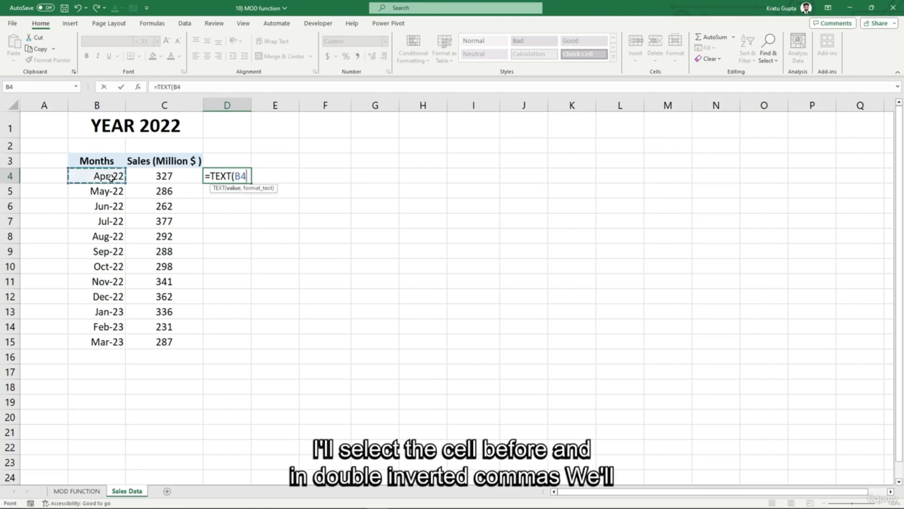
text(,)
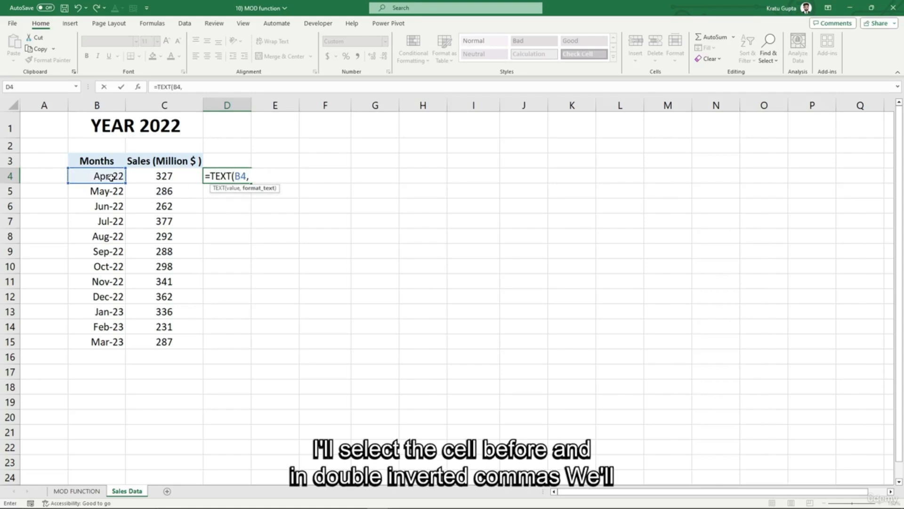
text("m"))
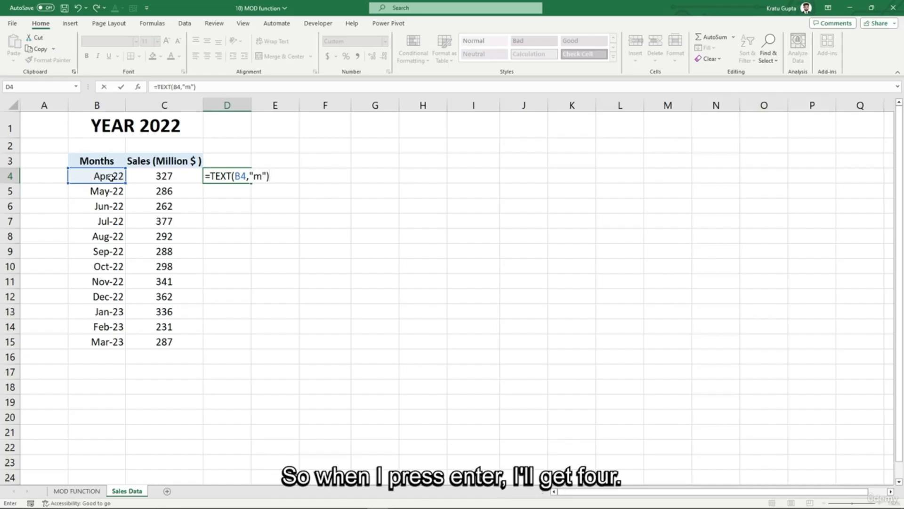
key(Return)
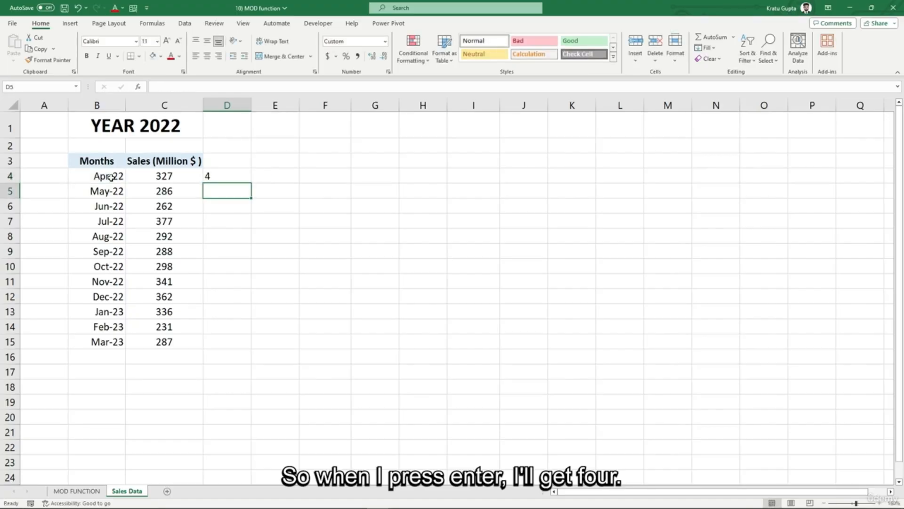
click(218, 176)
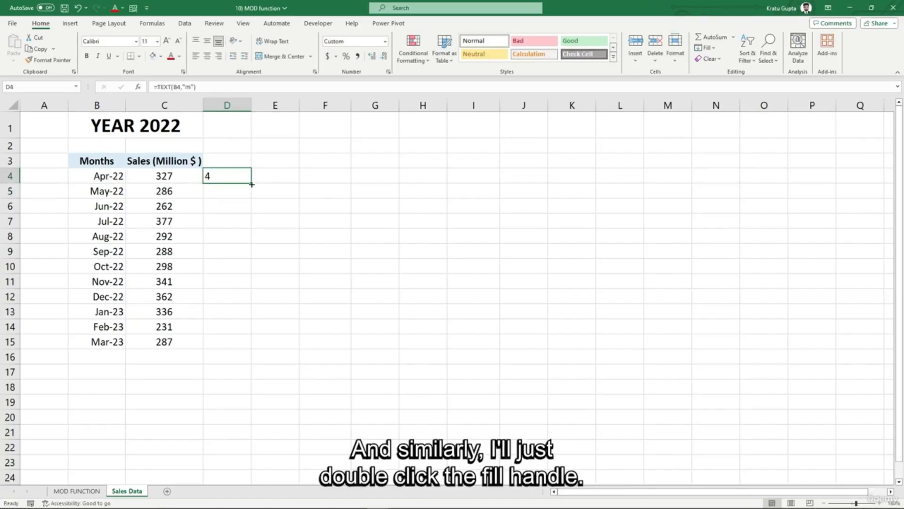
double_click(251, 184)
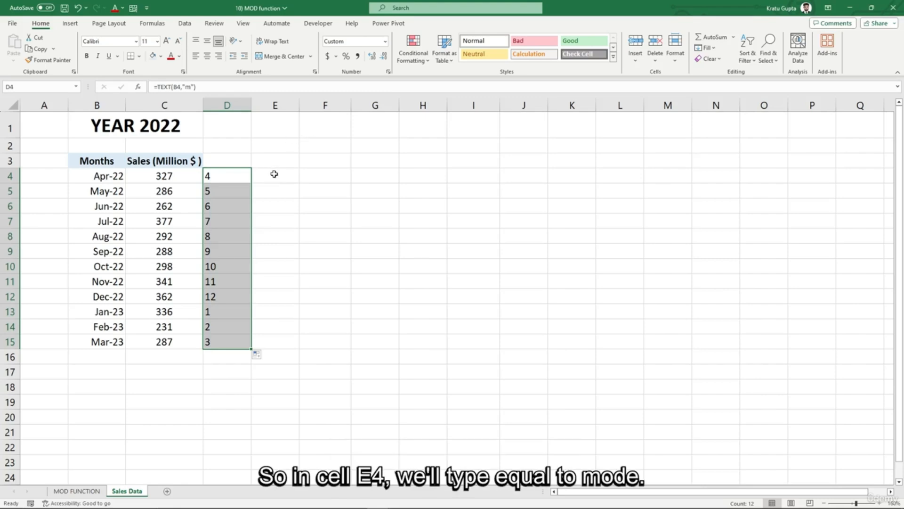
Step: Enter =MOD(D4,3) in E4 to get the month number's remainder and fill it down to E15
click(274, 173)
text(=)
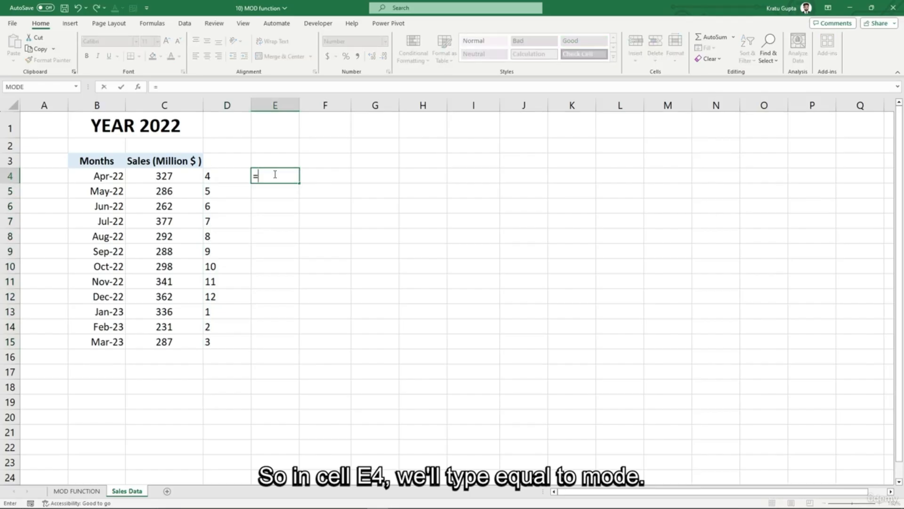
text(MOD()
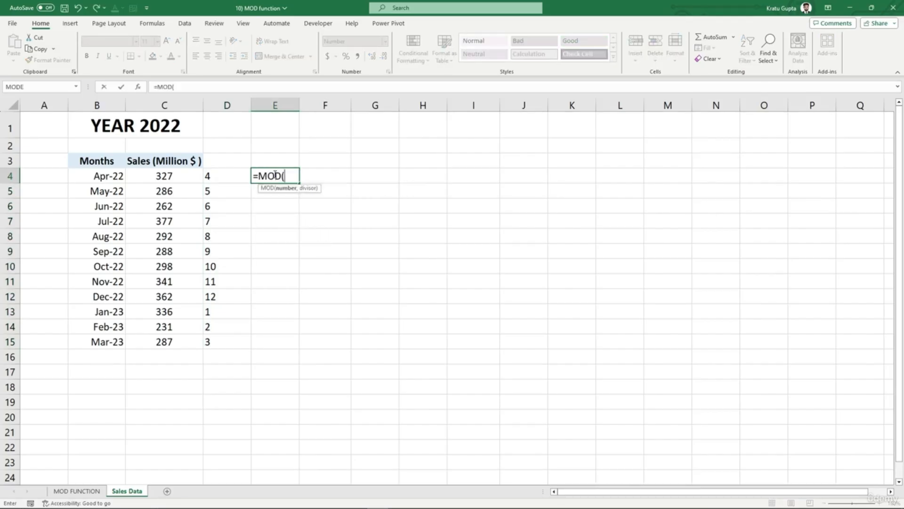
click(239, 178)
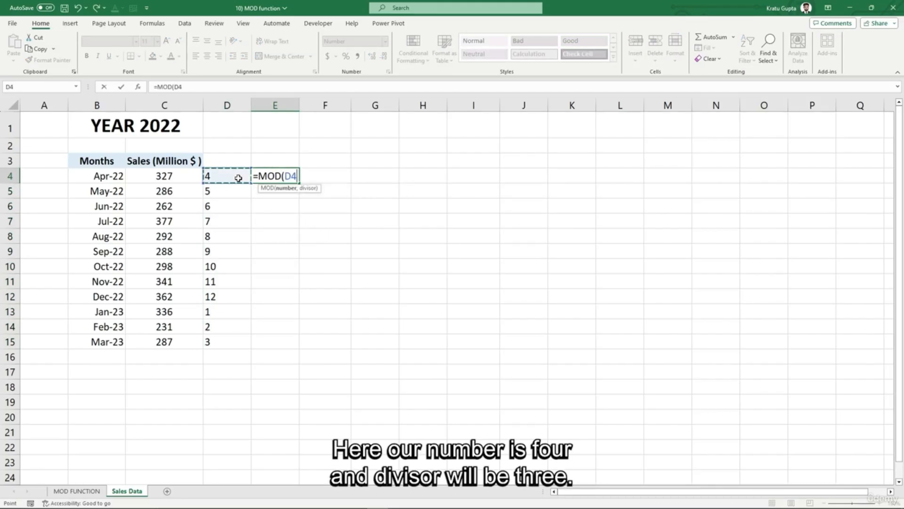
text(,)
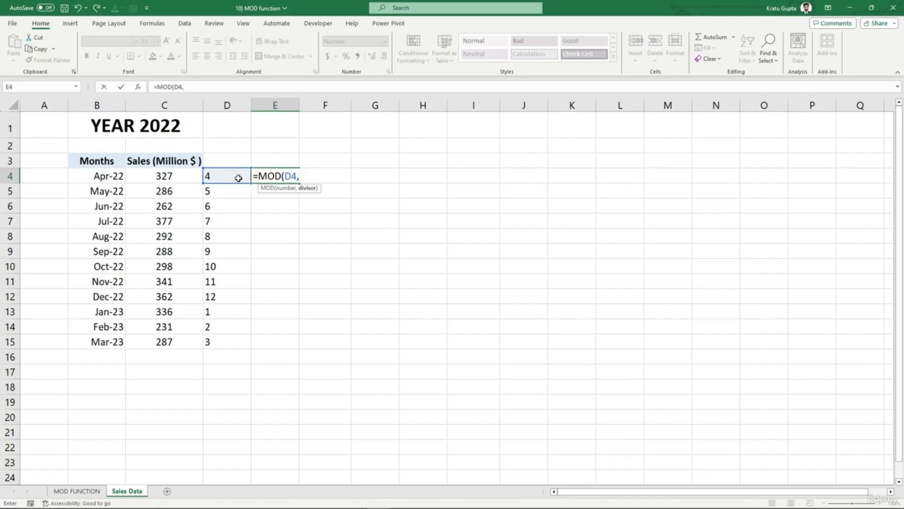
text(3))
key(Return)
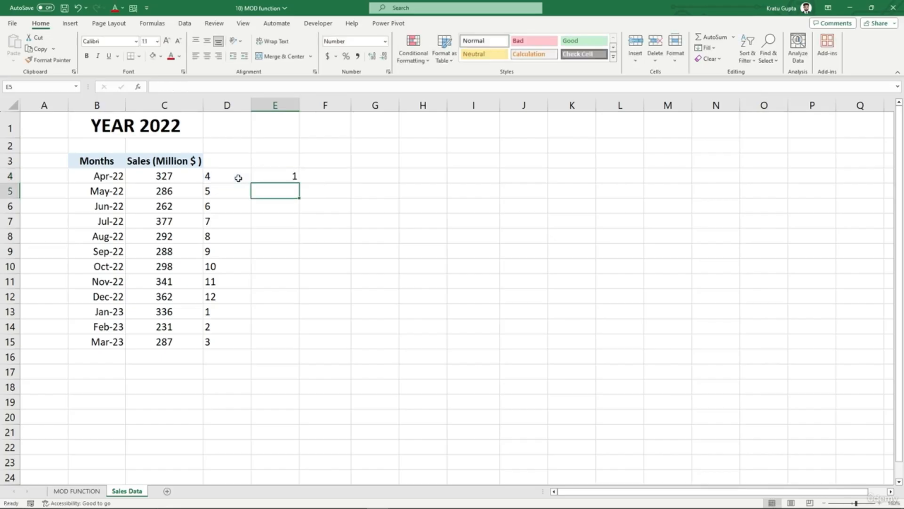
click(269, 178)
double_click(301, 184)
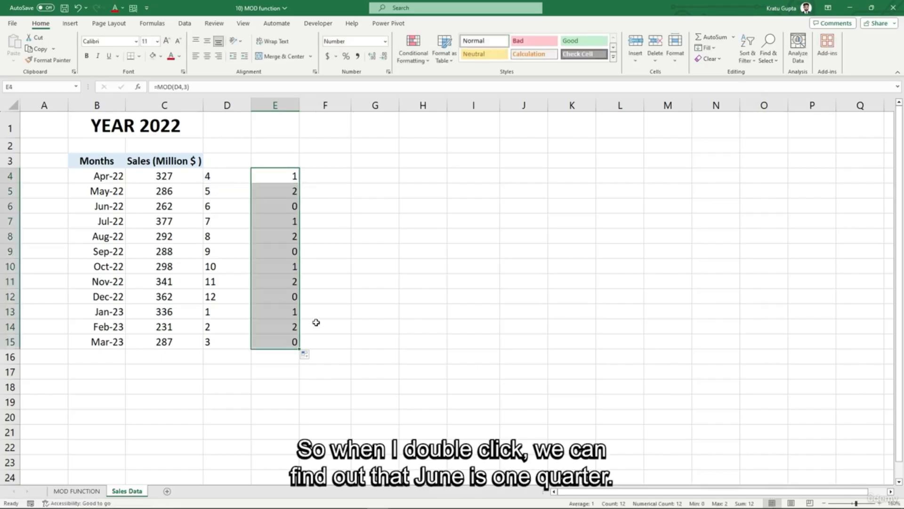
Step: Examine the June, September, December and March rows across columns B to E to compare their month numbers and remainders
drag(104, 206, 273, 206)
drag(121, 253, 295, 253)
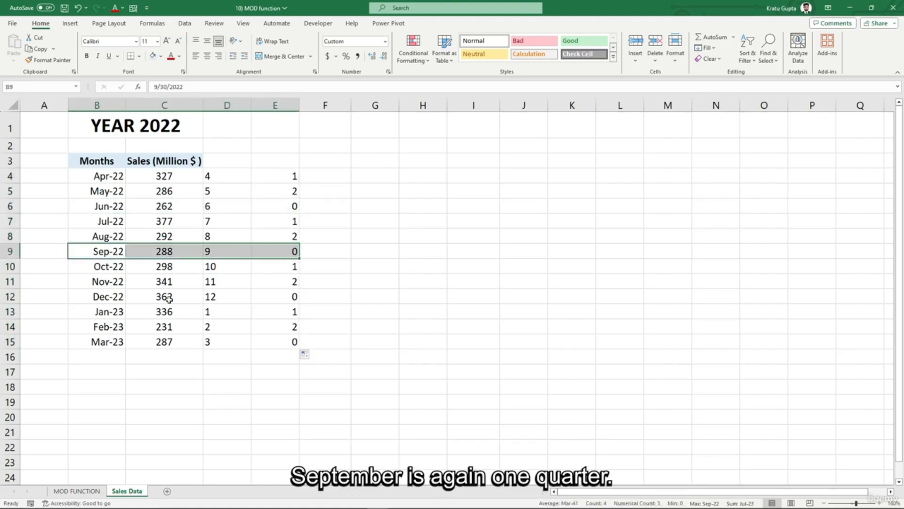
drag(111, 298, 264, 296)
drag(117, 343, 255, 343)
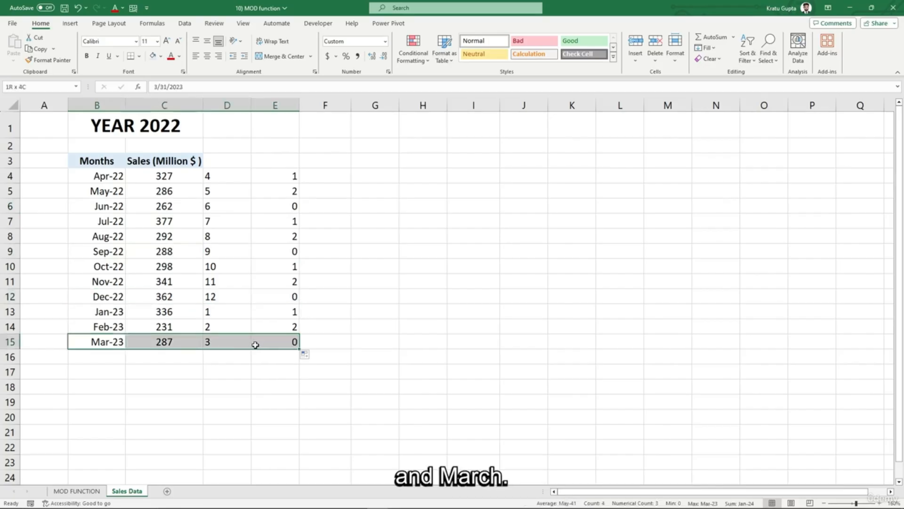
click(369, 333)
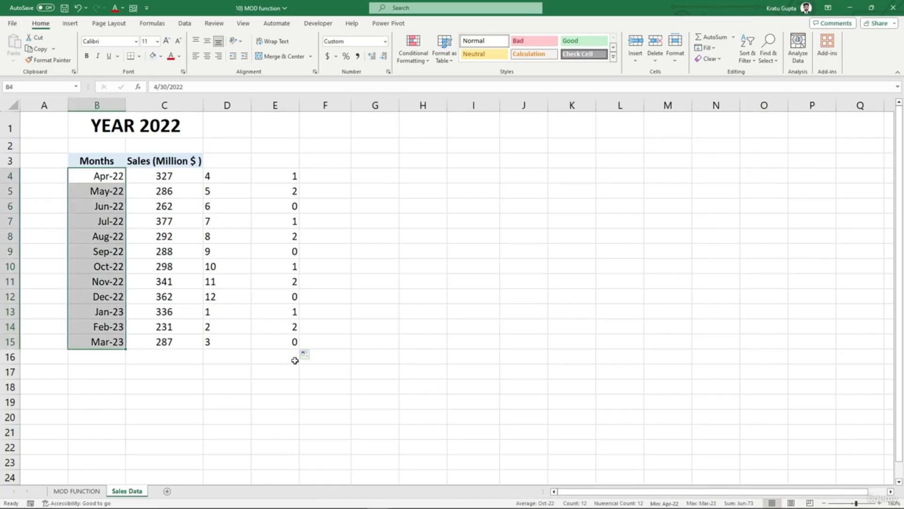
click(282, 359)
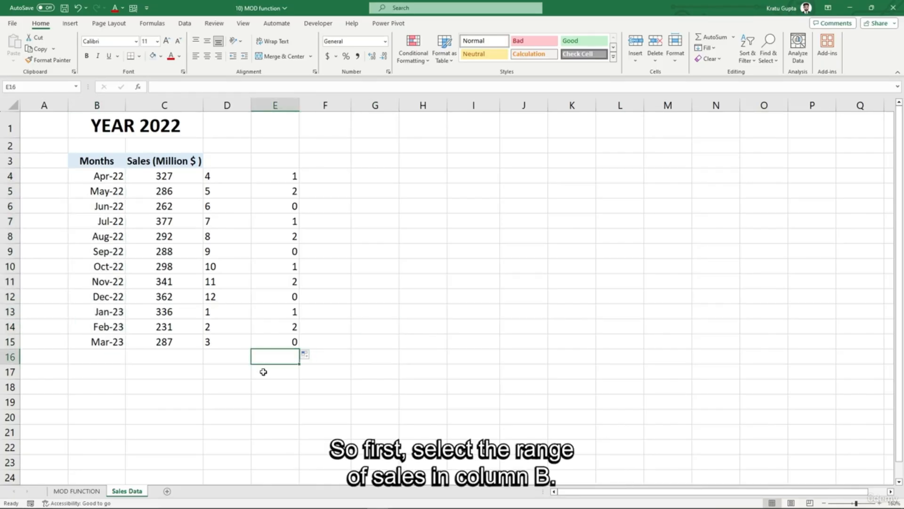
Step: Create a formula-based conditional formatting rule for the months in B4:B15 using =E4:E15=0
drag(91, 177, 96, 339)
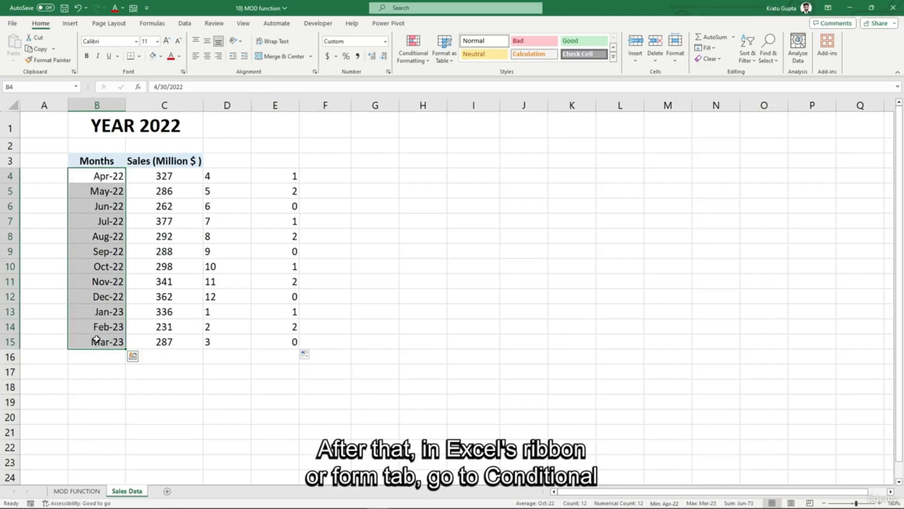
click(407, 59)
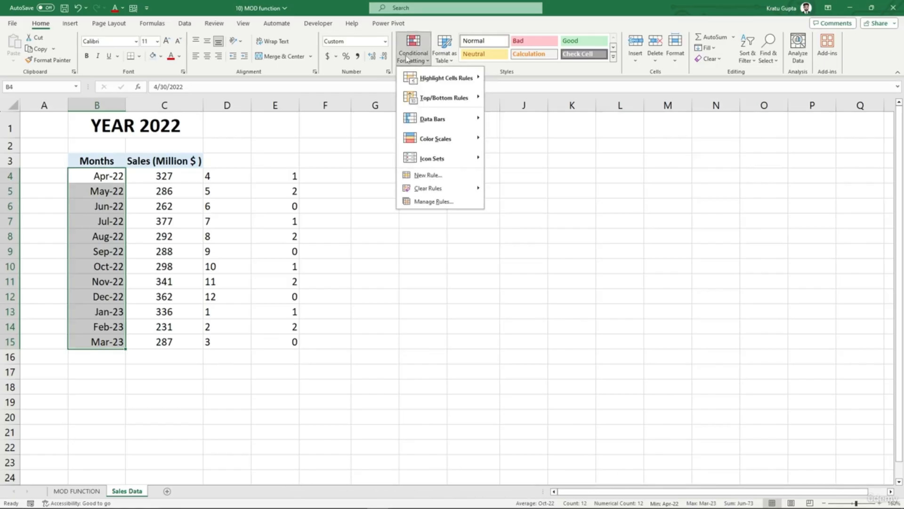
click(423, 175)
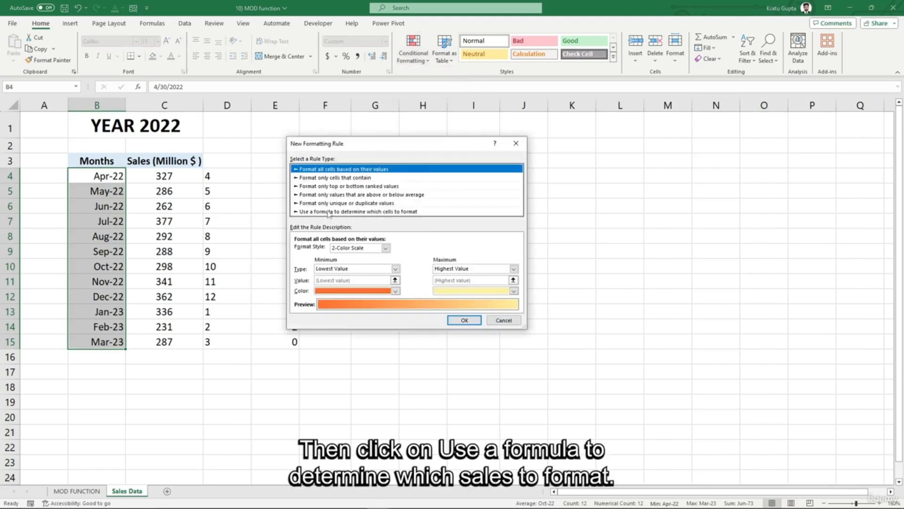
click(437, 211)
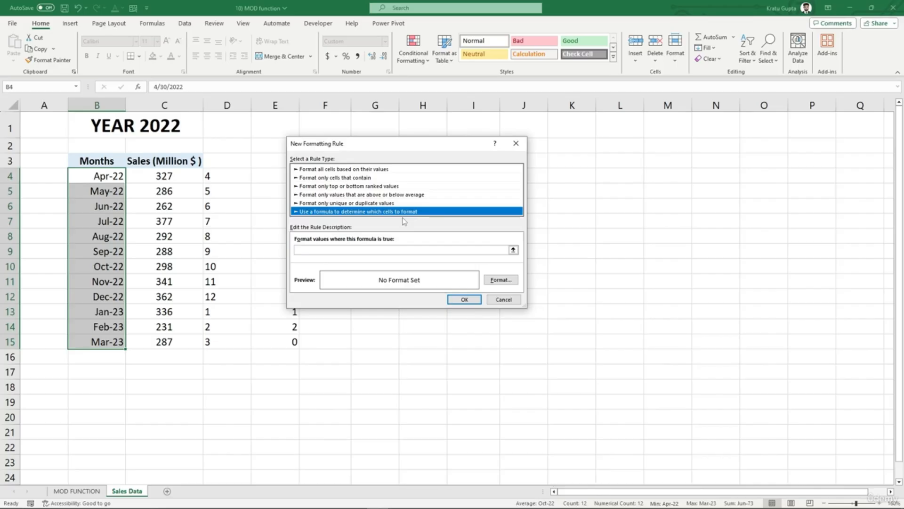
click(323, 249)
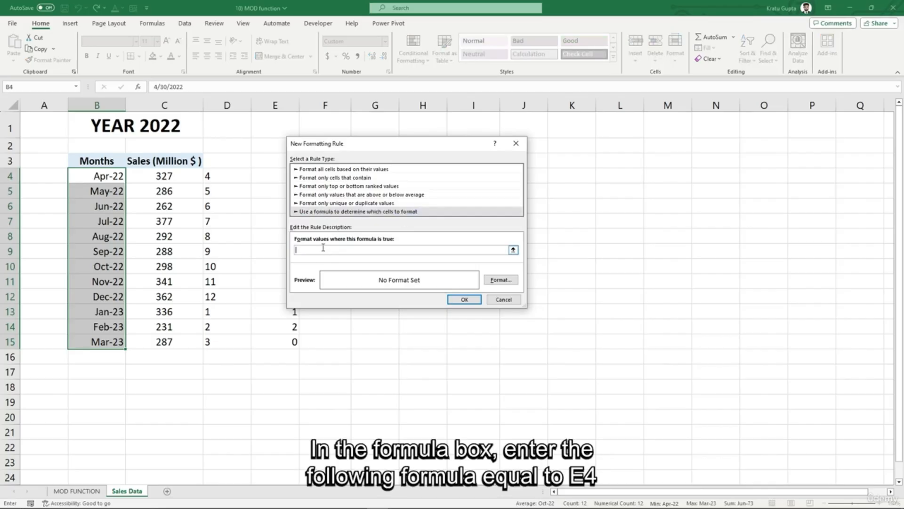
text(=E4)
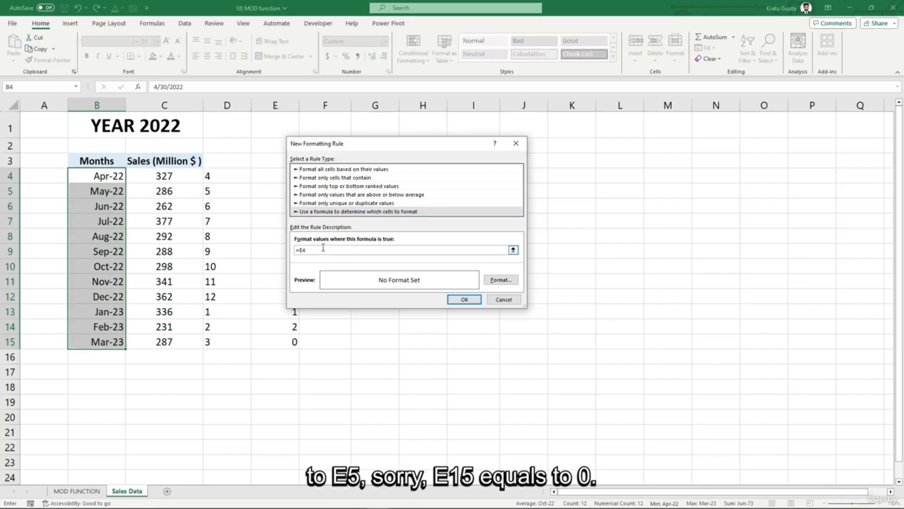
text(:E15=0)
drag(359, 148, 415, 165)
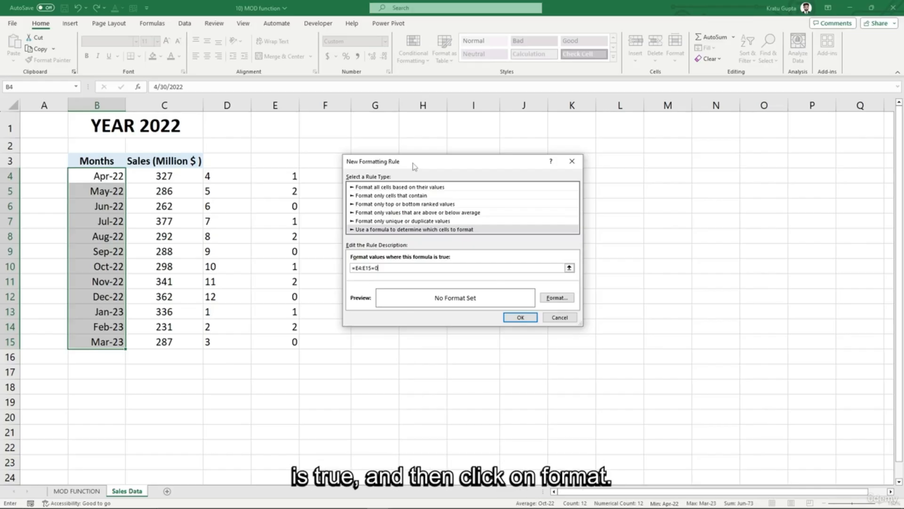
Step: Set the rule's format to a yellow fill and apply it to the selected months
click(553, 299)
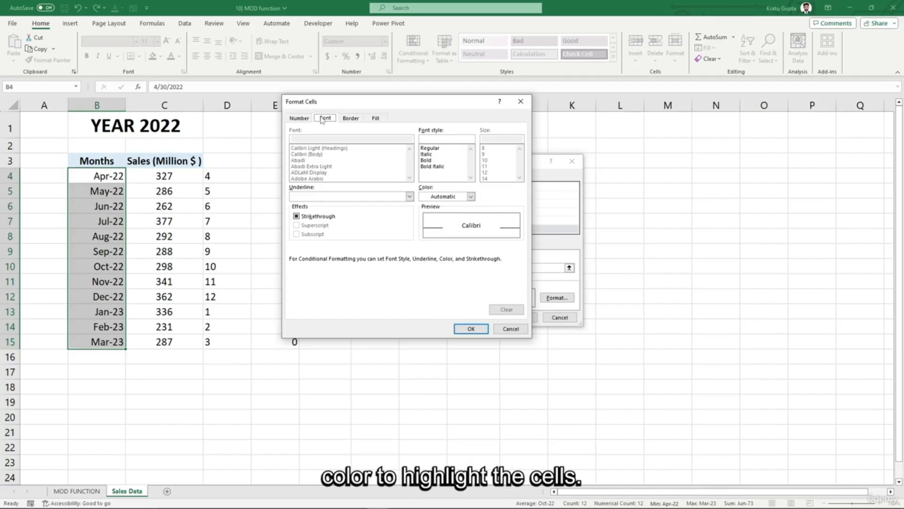
click(377, 118)
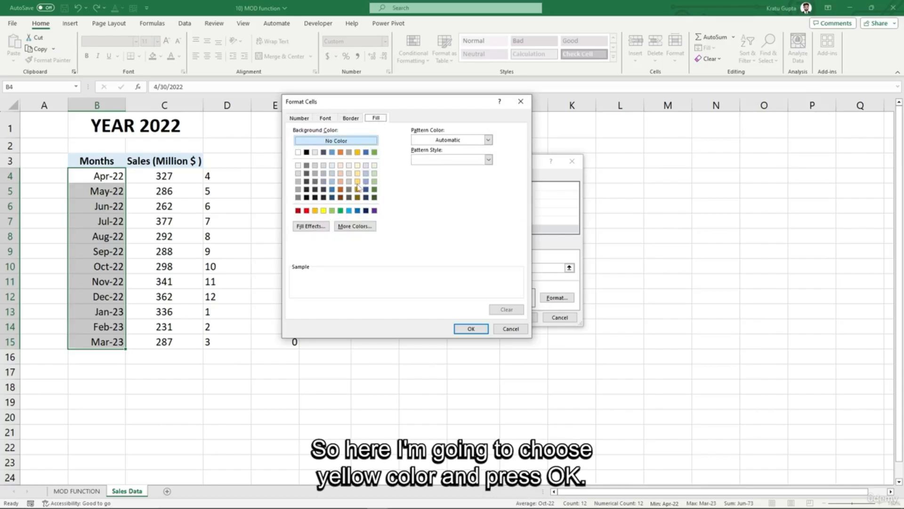
click(324, 210)
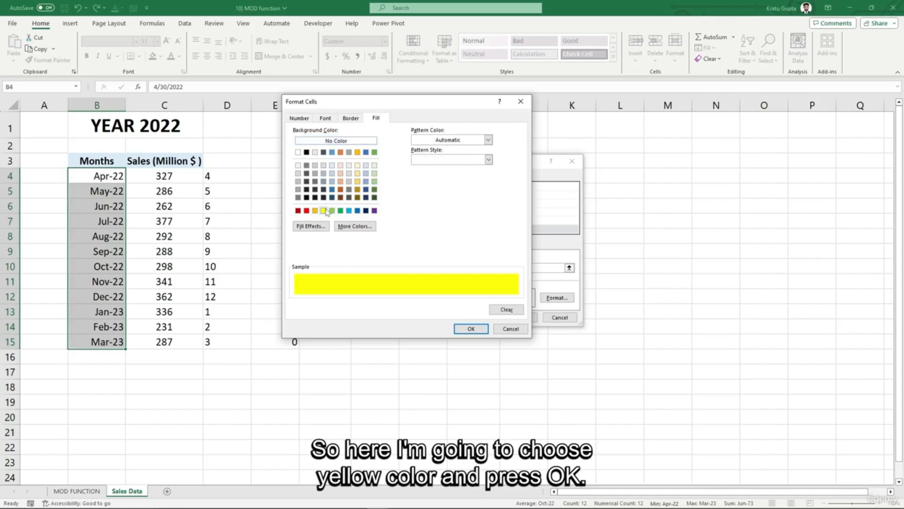
click(471, 329)
click(520, 318)
click(439, 382)
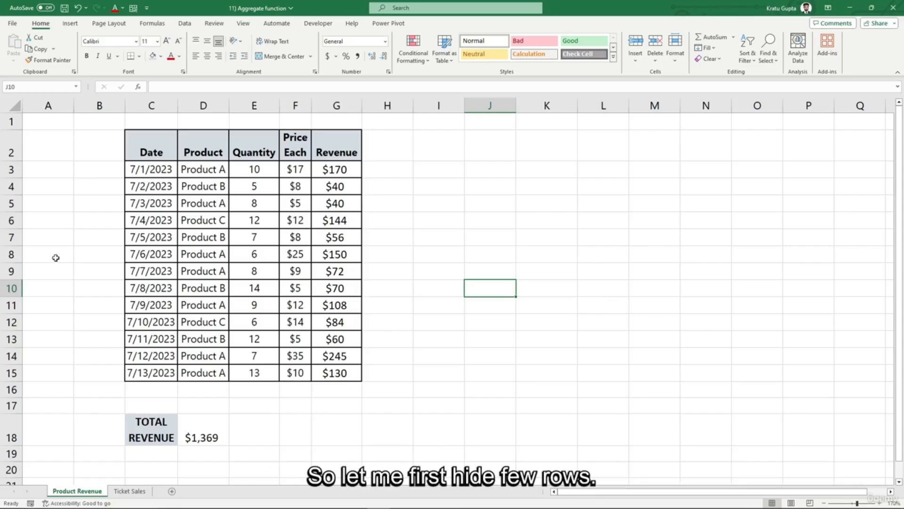
Step: In the Aggregate function workbook, hide rows 5 and 10 of the product revenue table
click(10, 204)
right_click(10, 204)
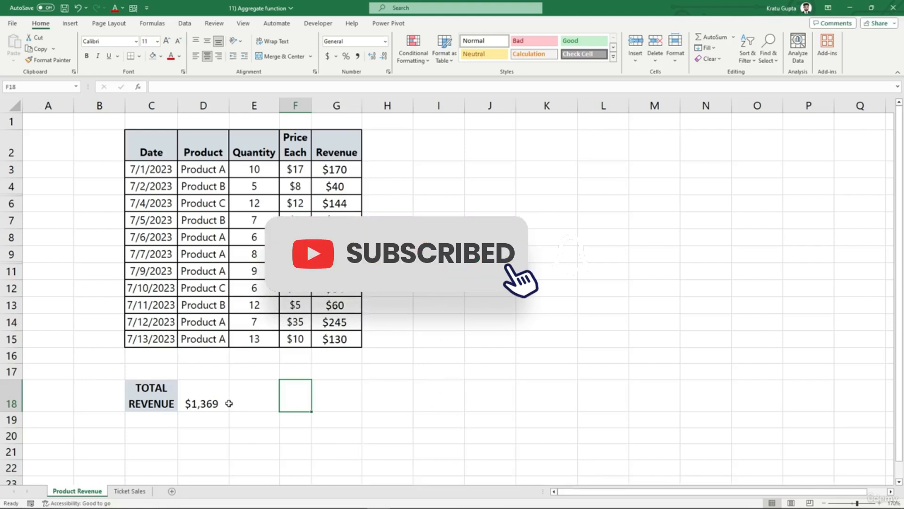
Step: Enter =AGGREGATE(9,5,G3:G15) in G18 to sum the revenue while ignoring hidden rows
click(338, 401)
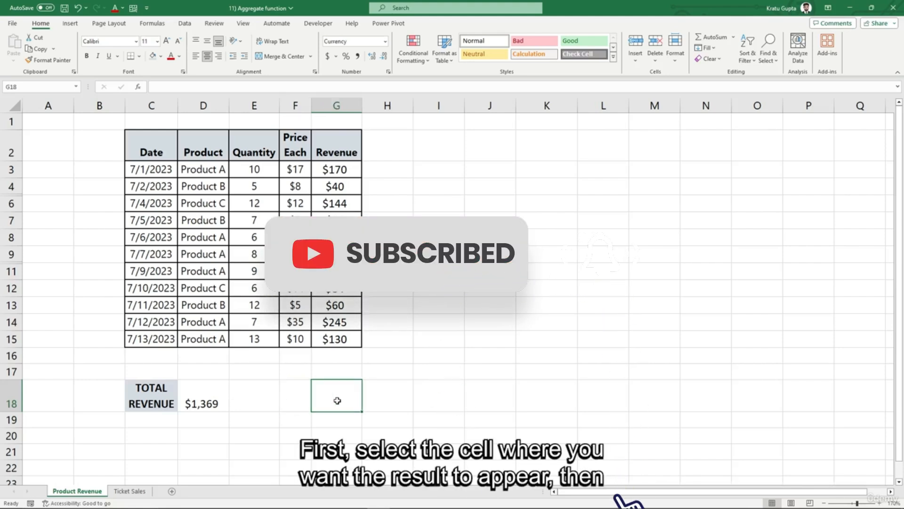
text(=)
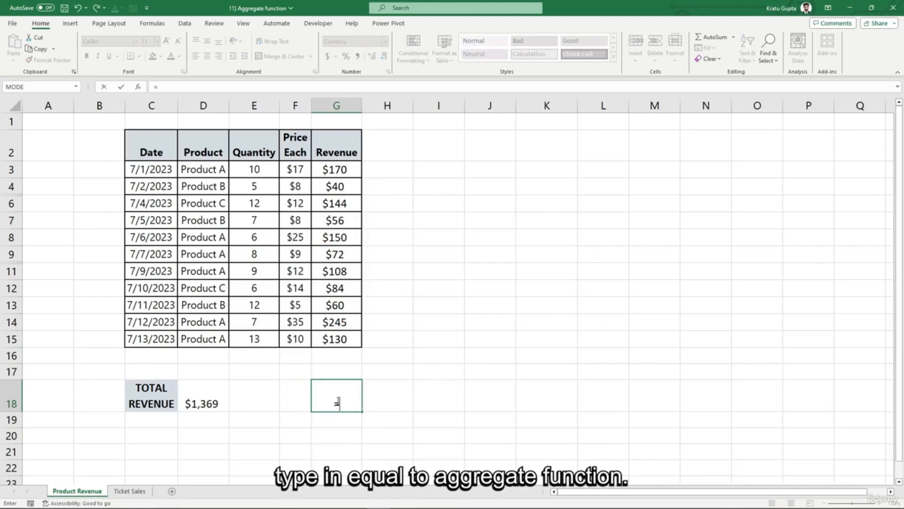
text(aggre)
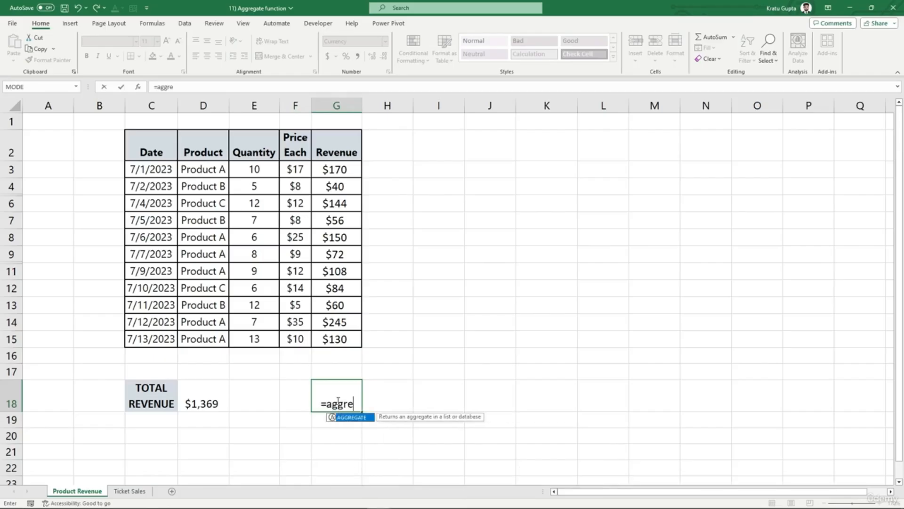
key(Tab)
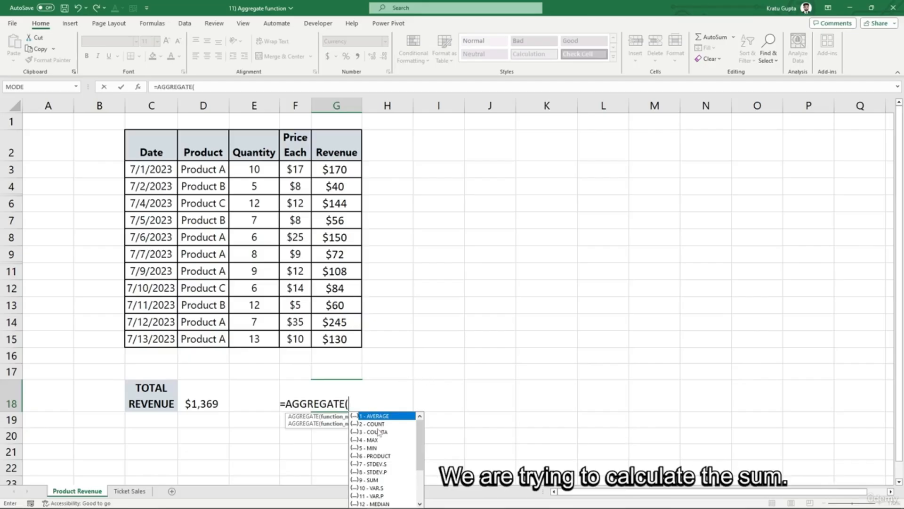
scroll(389, 448, down, 3)
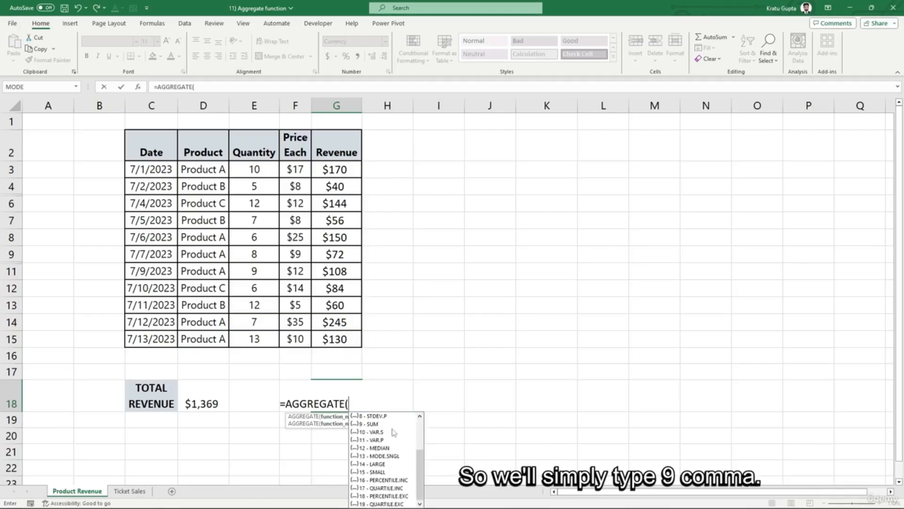
text(9)
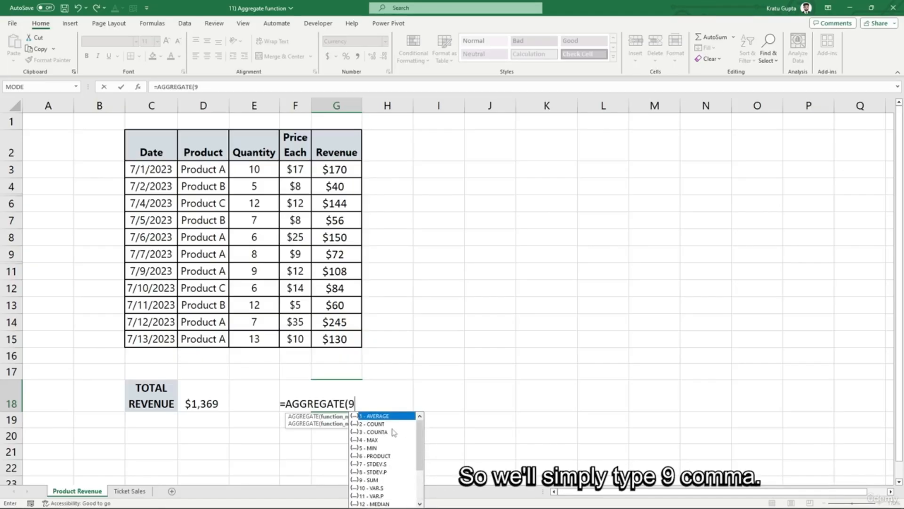
text(,)
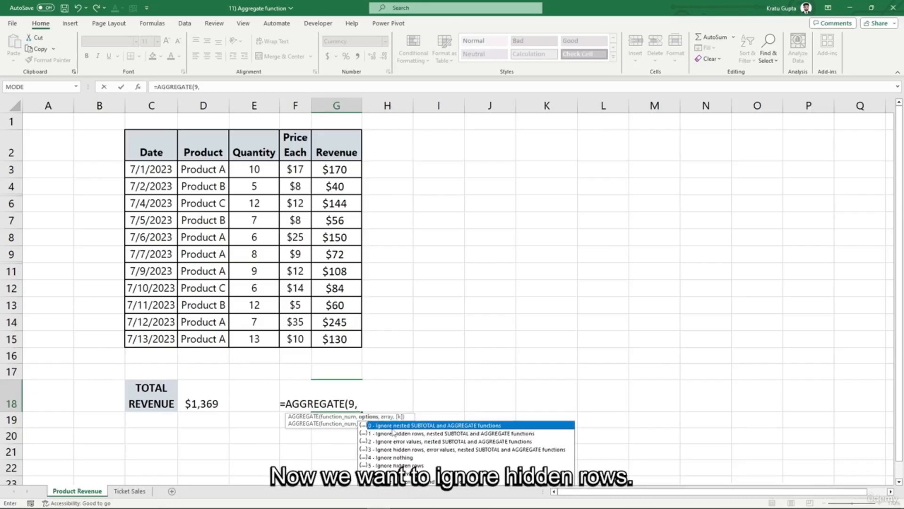
text(5)
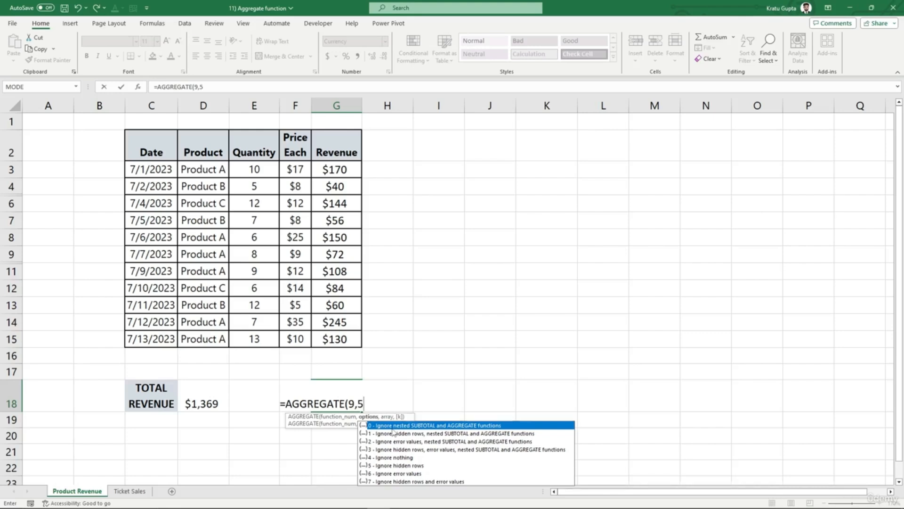
text(,)
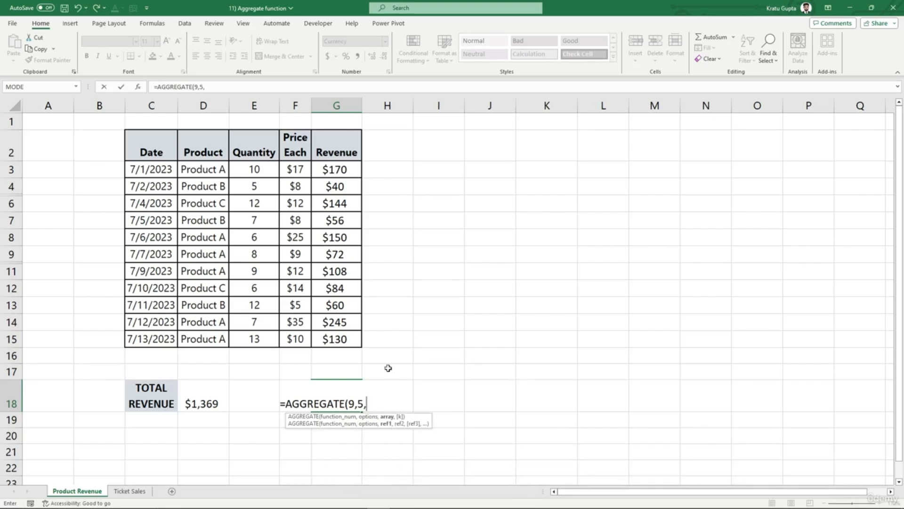
drag(332, 170, 338, 336)
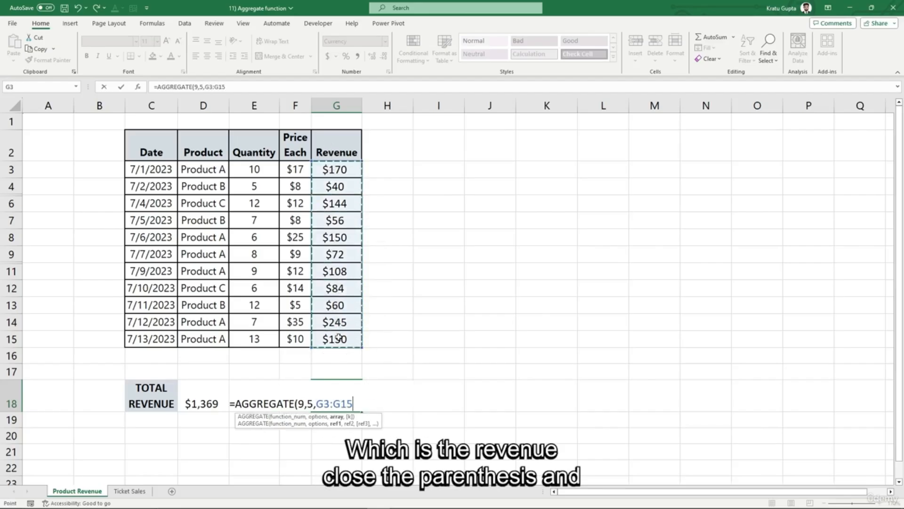
text())
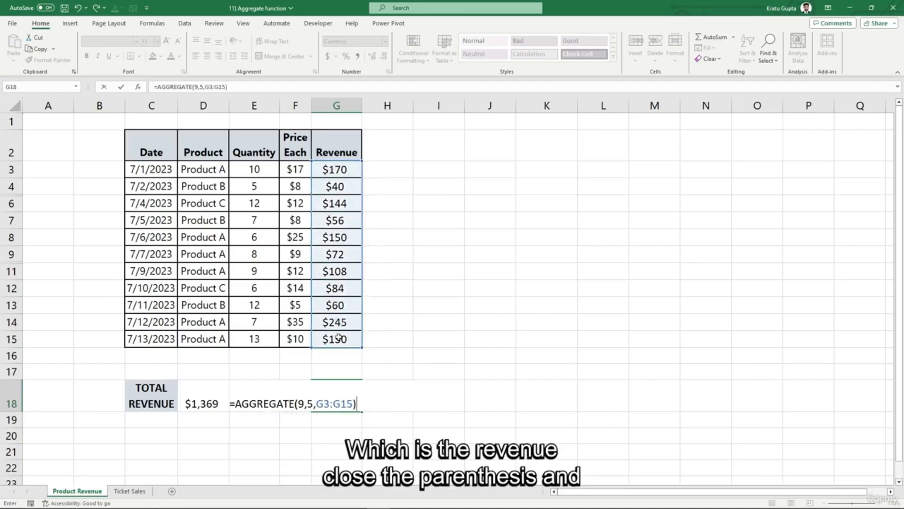
key(Return)
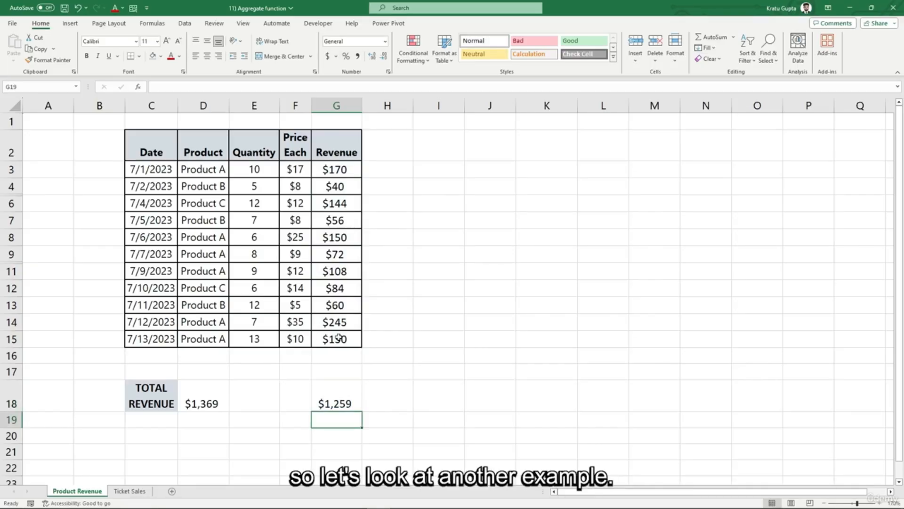
Step: Switch to the Ticket Sales sheet and inspect the SUM and AVERAGE cells in J6 and J7
click(130, 494)
scroll(477, 260, down, 1)
scroll(477, 261, up, 1)
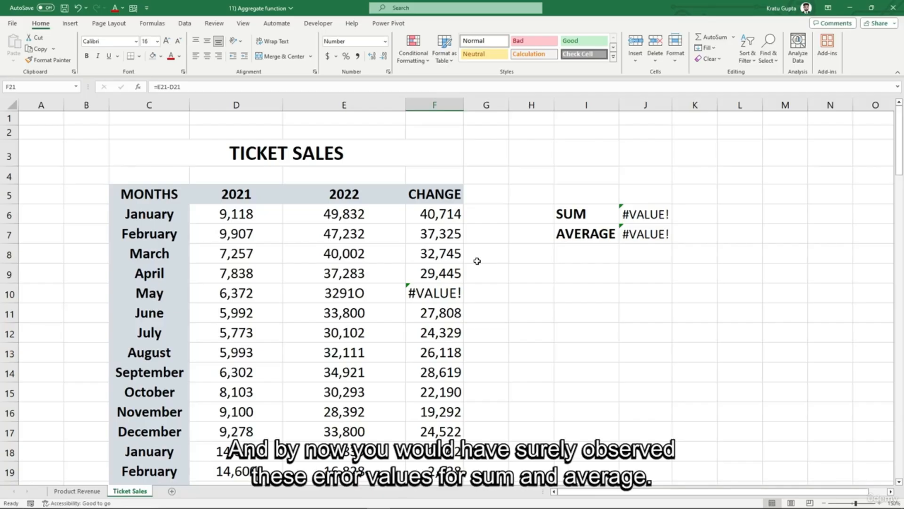
click(638, 222)
click(643, 238)
click(636, 220)
click(640, 258)
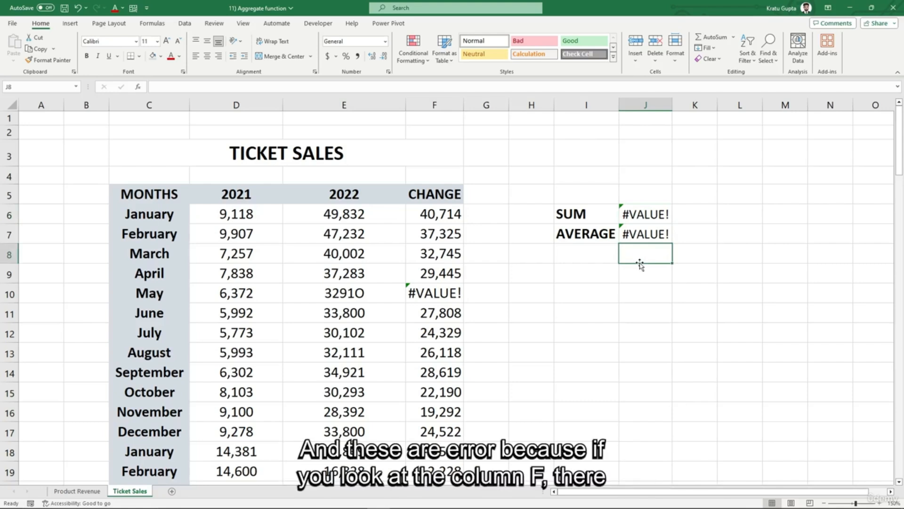
Step: Examine the CHANGE values down column F for cells that contain errors
click(439, 103)
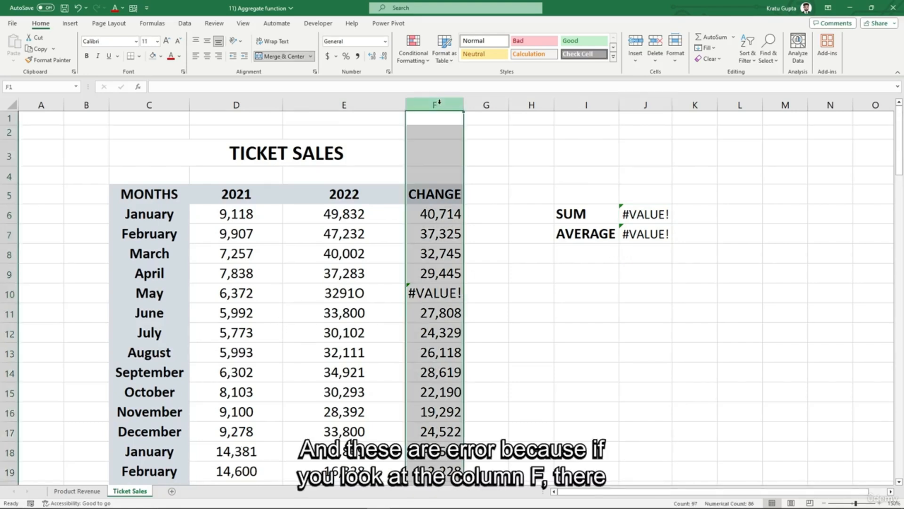
click(439, 289)
scroll(440, 287, down, 3)
scroll(439, 288, down, 1)
click(435, 272)
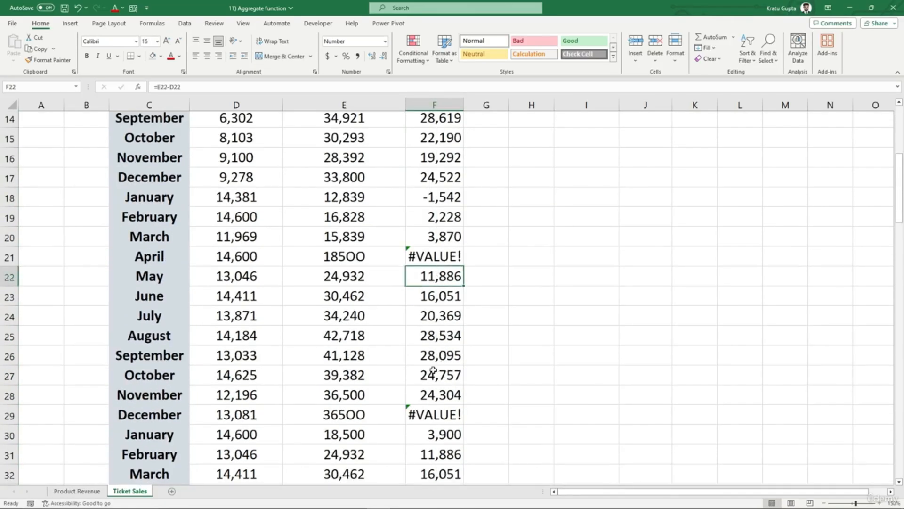
click(434, 413)
scroll(436, 402, down, 4)
scroll(434, 401, up, 8)
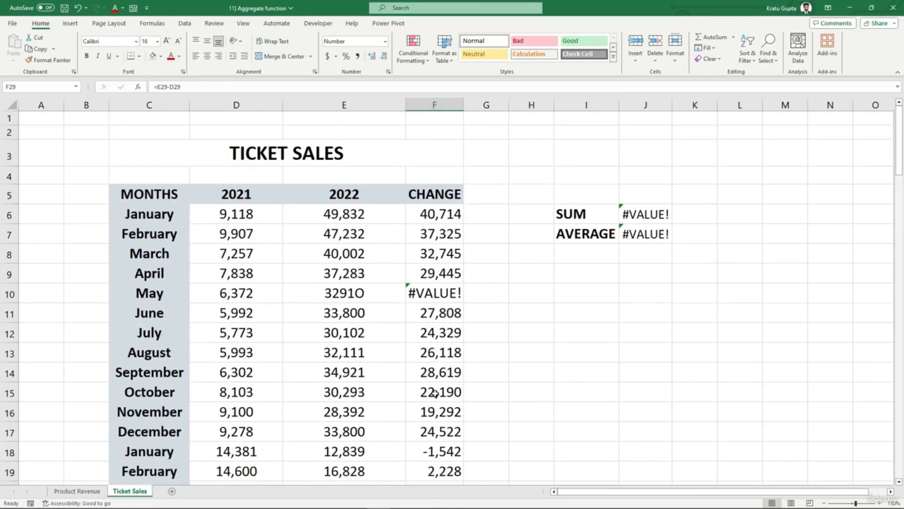
Step: Clear the SUM and AVERAGE formulas from J6:J7
click(643, 257)
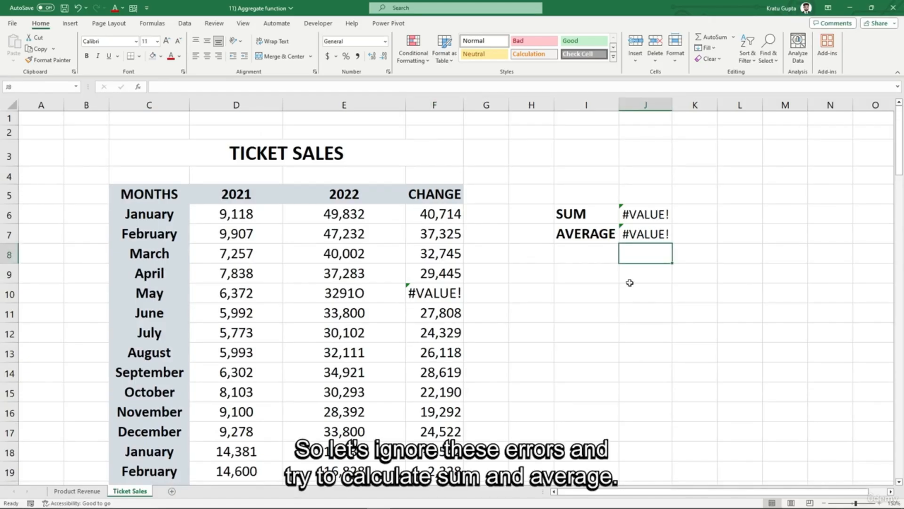
drag(636, 214, 641, 232)
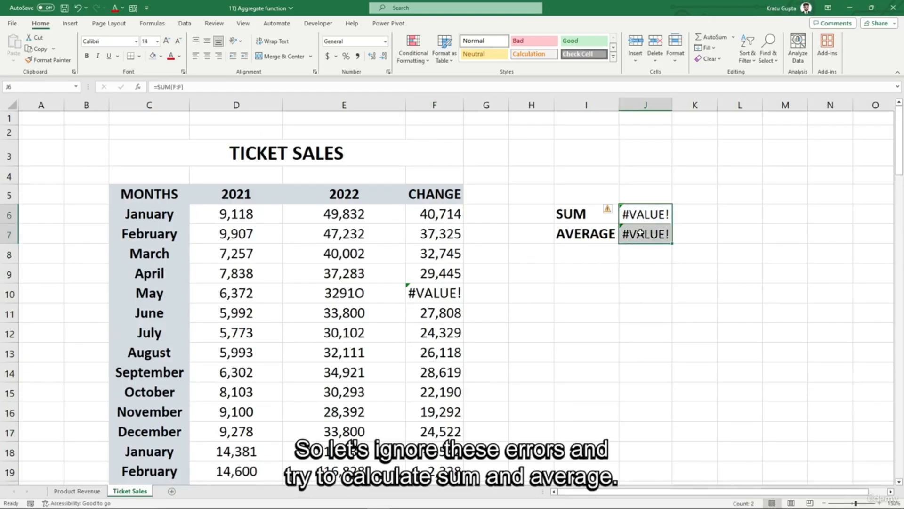
key(Delete)
Step: Enter =AGGREGATE(9,6,F6:F101) in J6 to sum the CHANGE column while ignoring error values
click(642, 214)
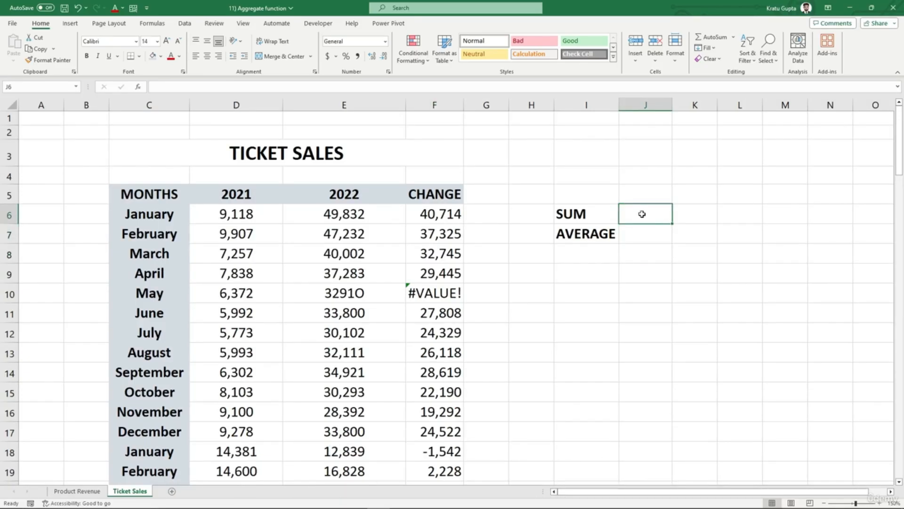
text(=aggregate()
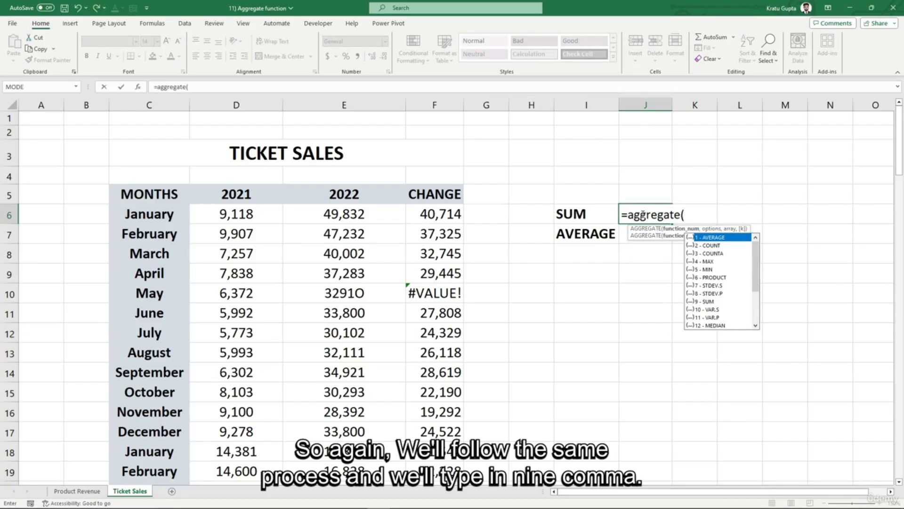
text(9,)
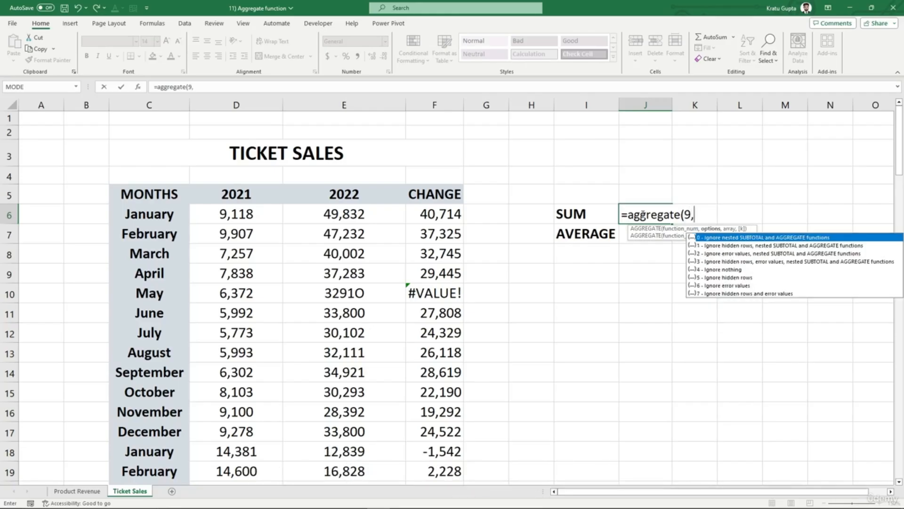
text(6)
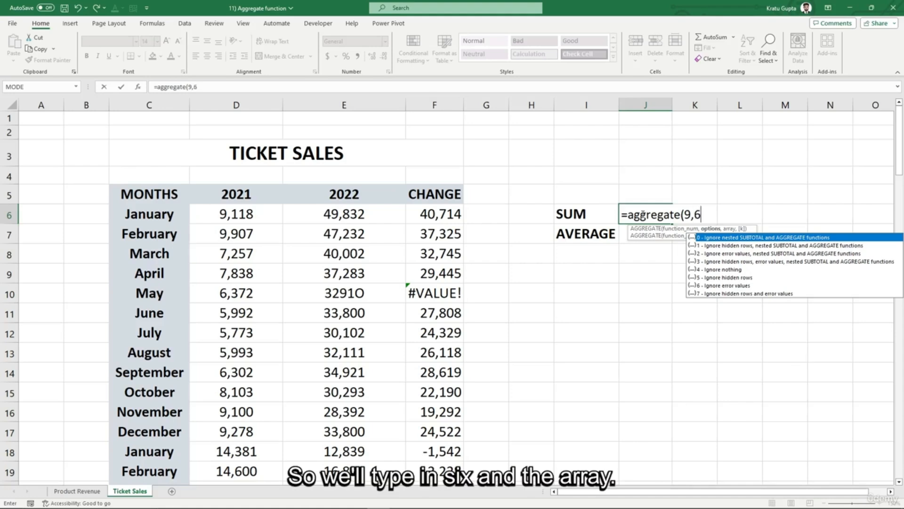
text(,)
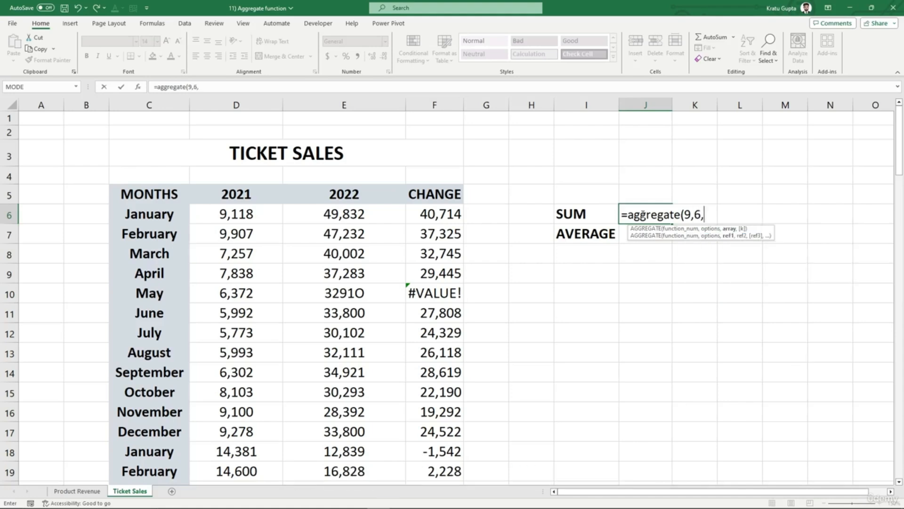
click(444, 214)
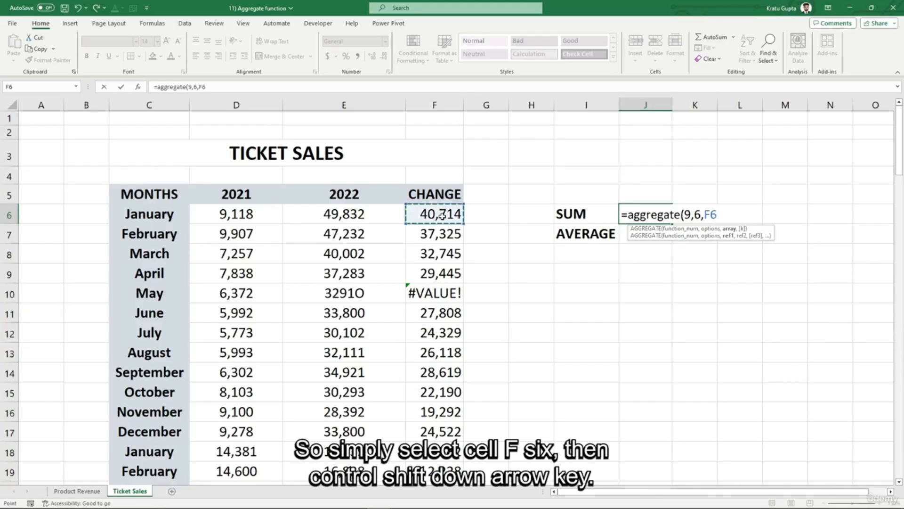
key(ctrl+shift+Down)
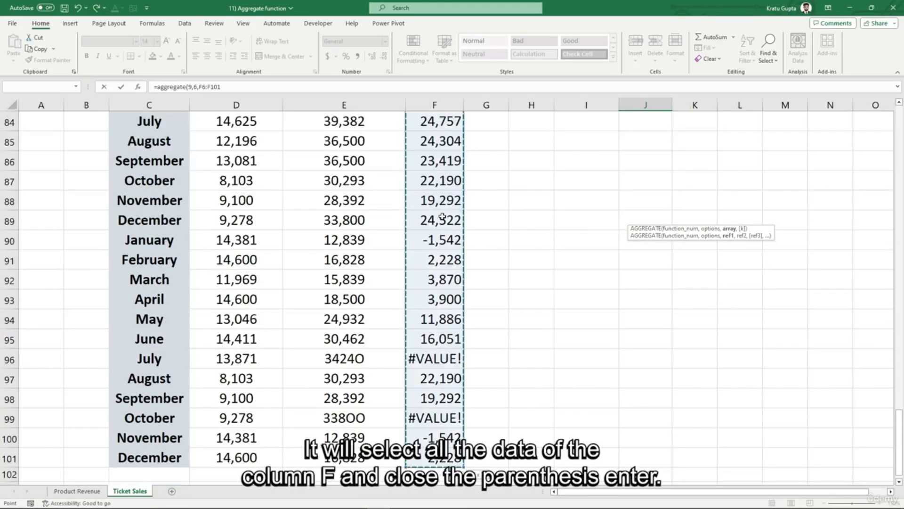
scroll(443, 216, up, 20)
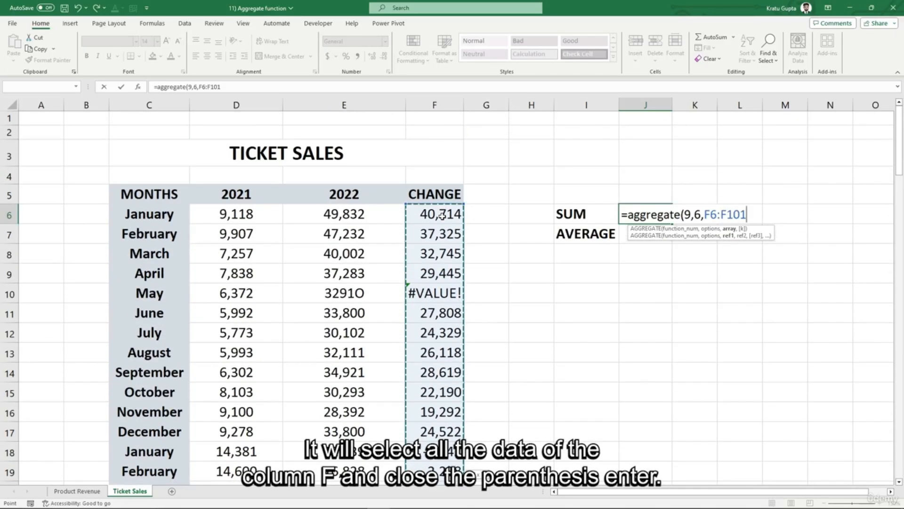
text())
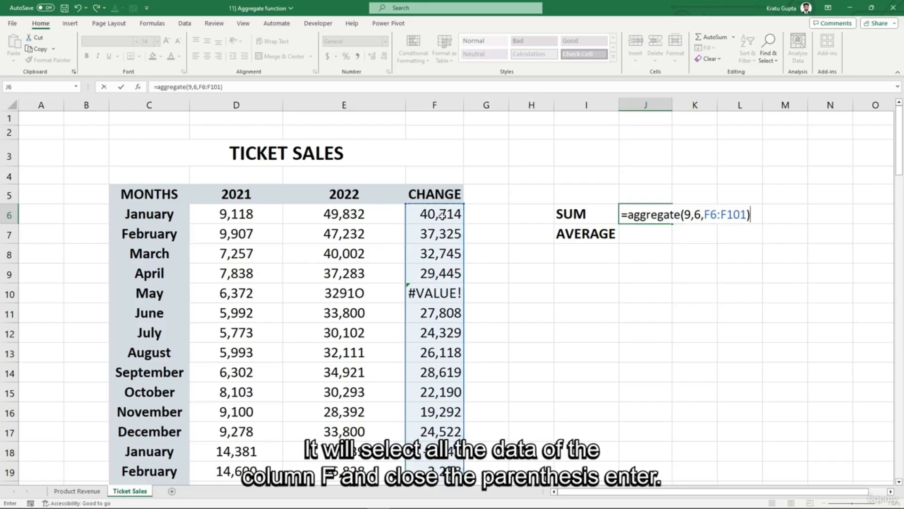
key(Return)
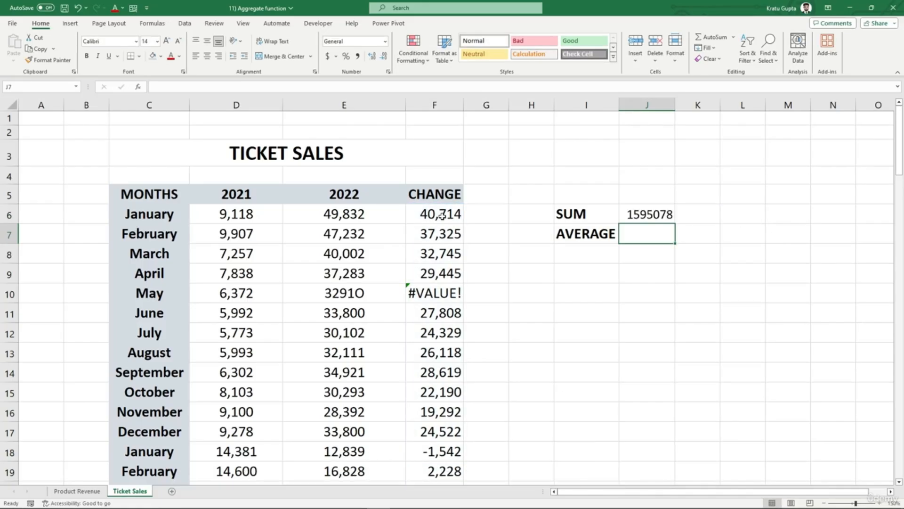
Step: Enter =AGGREGATE(1,6,F6:F101) in J7 to average the CHANGE column while ignoring error values
text(=)
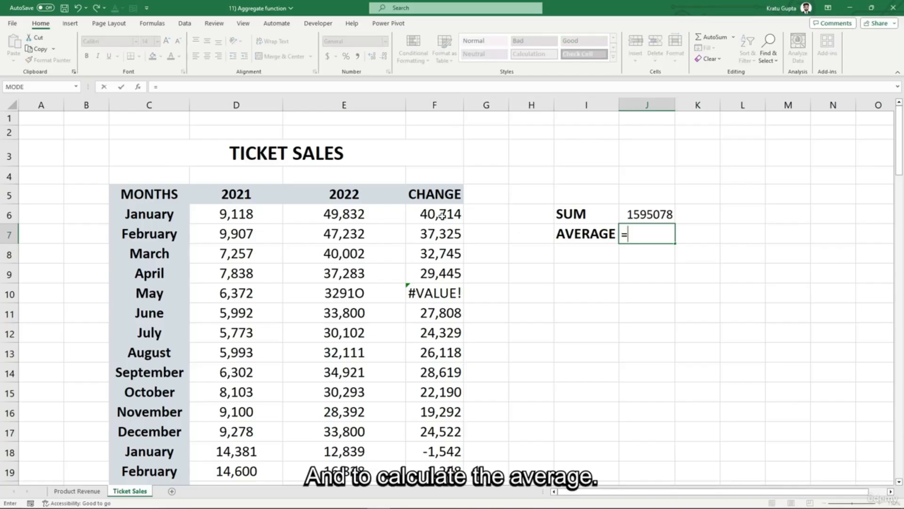
text(aggregate)
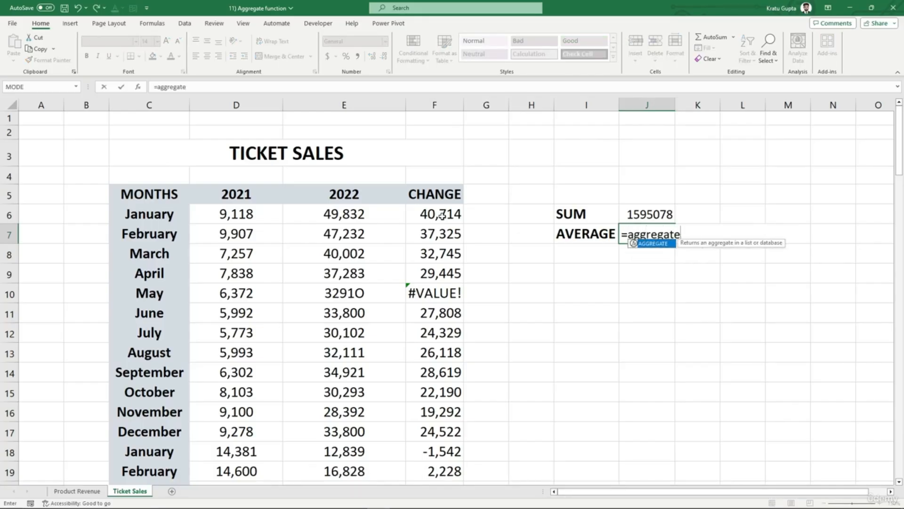
key(Tab)
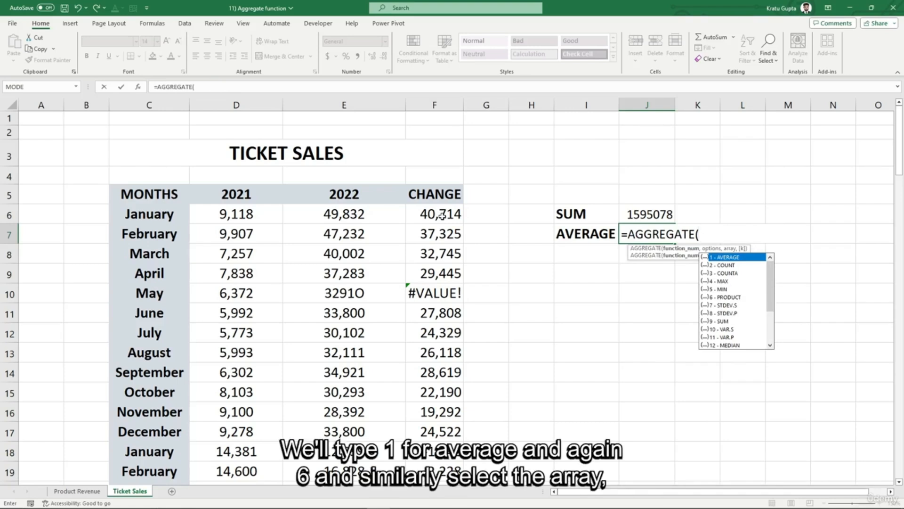
text(1,6,)
click(441, 215)
key(ctrl+shift+Down)
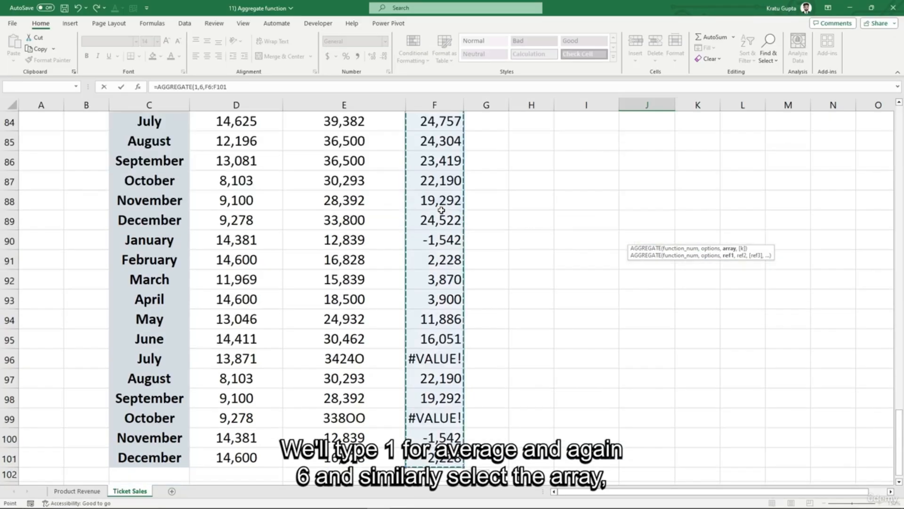
text())
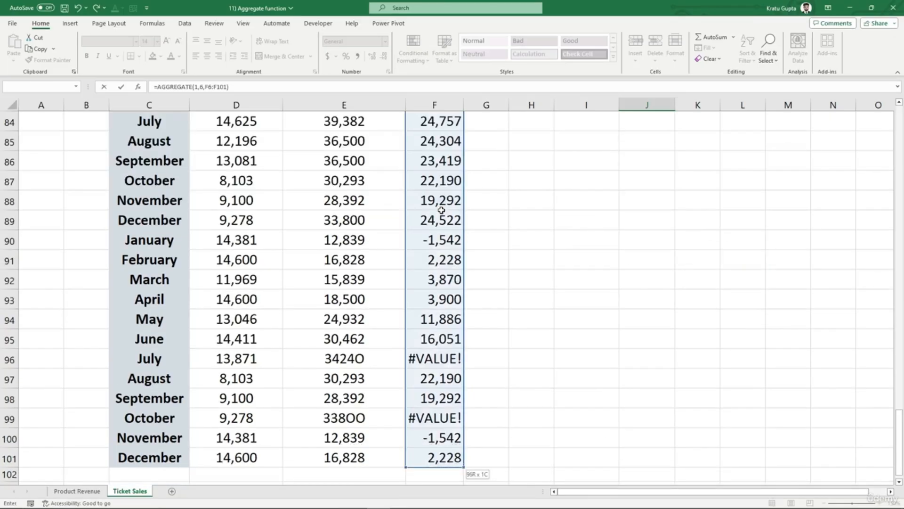
key(Return)
scroll(441, 210, up, 3)
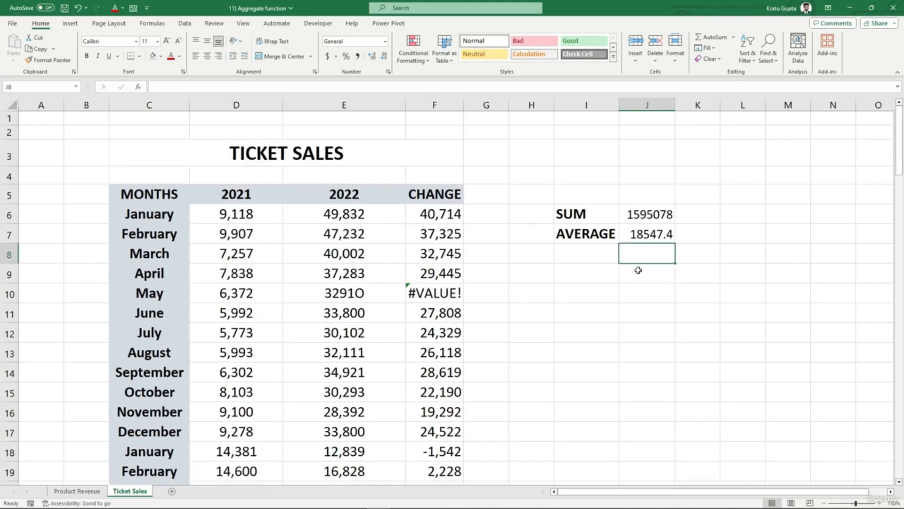
click(634, 289)
click(646, 235)
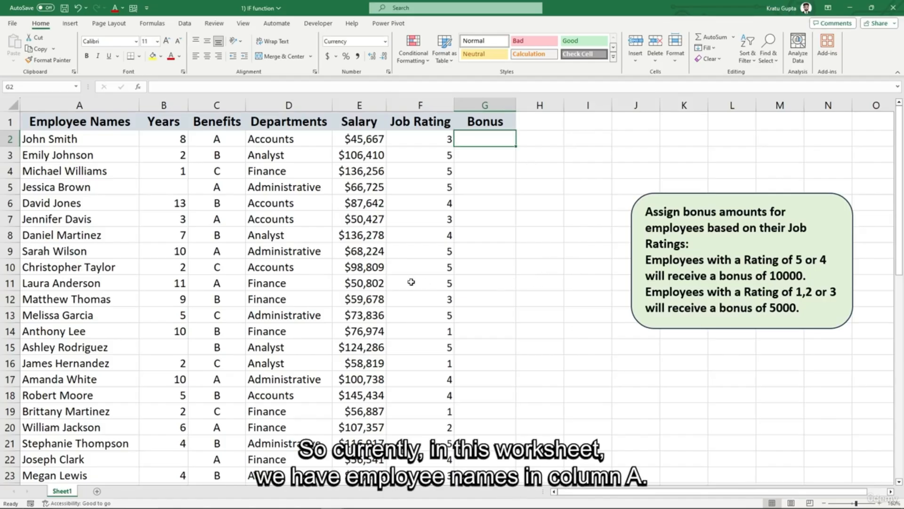
Step: Examine the employee table's columns from Employee Names to Bonus in the IF function workbook, and the note with the bonus rules
click(93, 107)
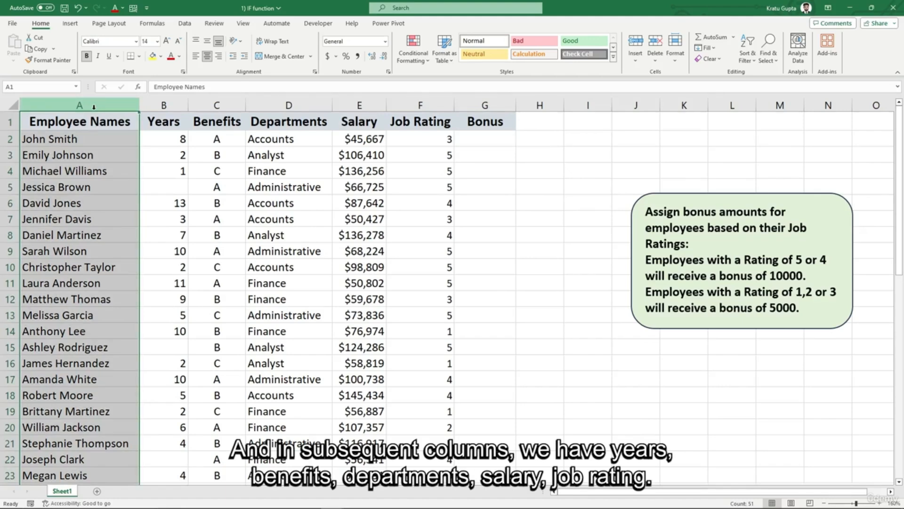
click(171, 107)
click(215, 107)
click(265, 107)
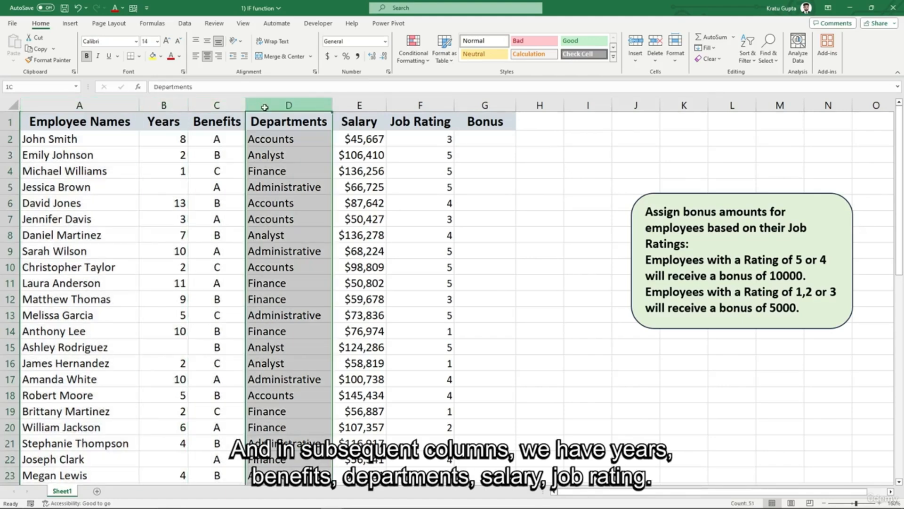
click(352, 103)
click(424, 104)
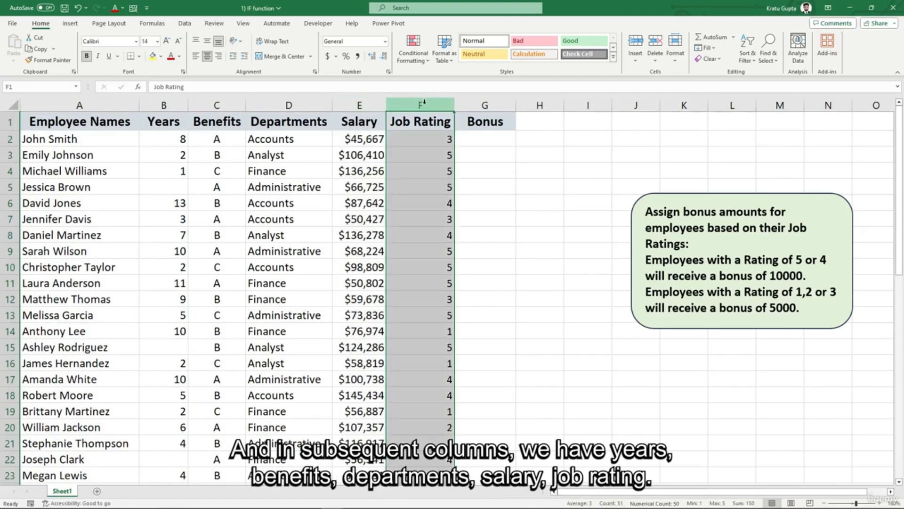
click(482, 156)
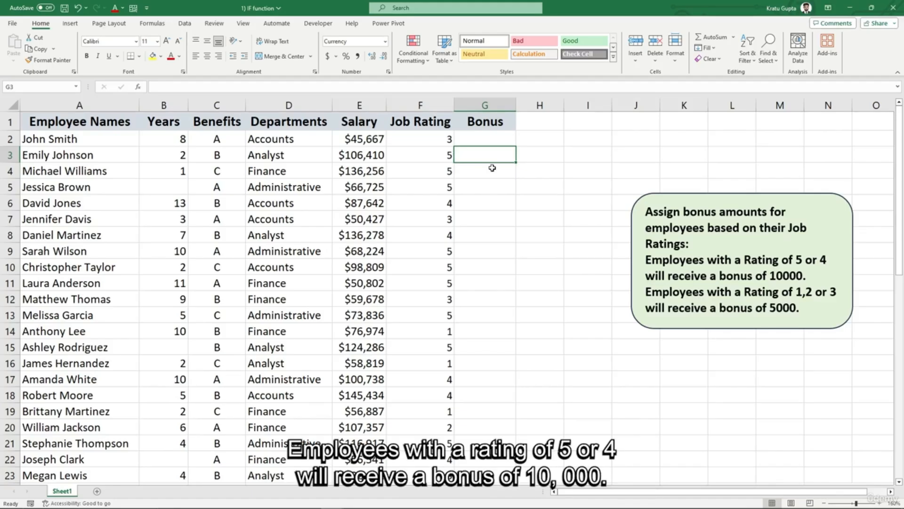
click(687, 260)
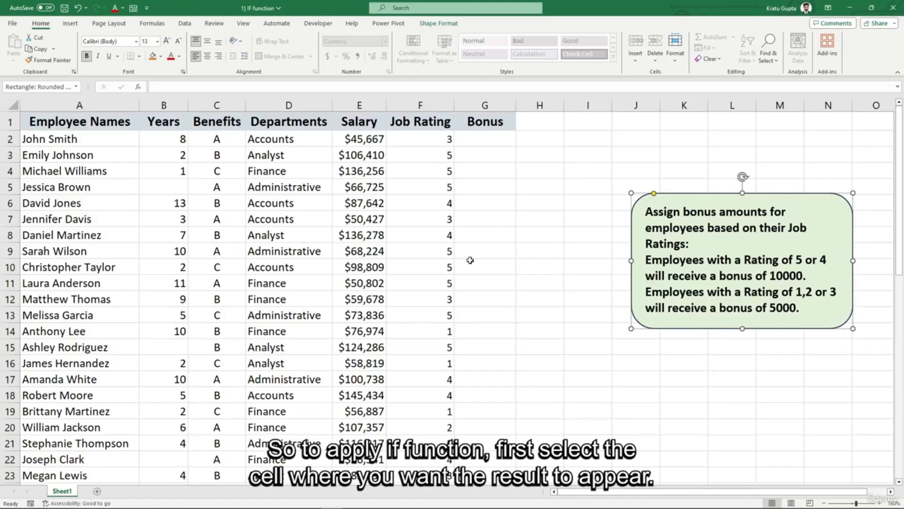
Step: Enter =IF(F2>=4,10000,5000) in G2 to assign the first employee's bonus from the job rating
click(486, 142)
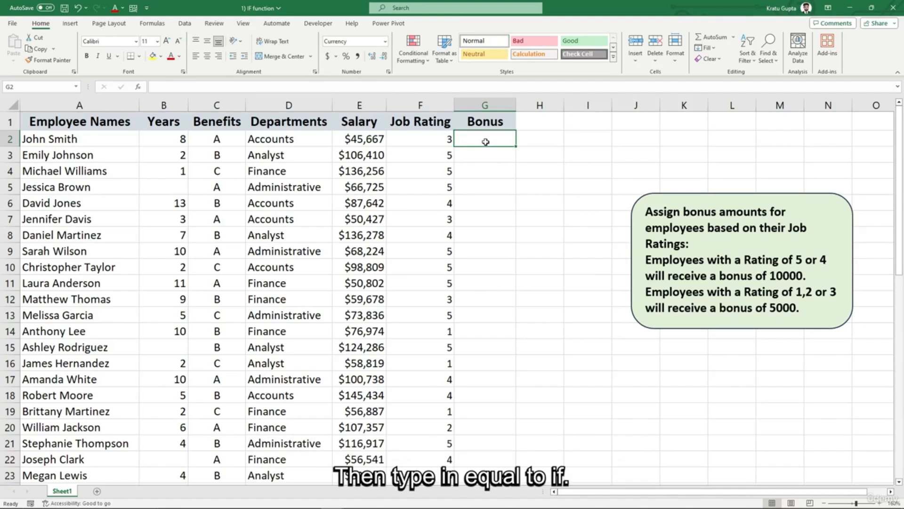
text(=if()
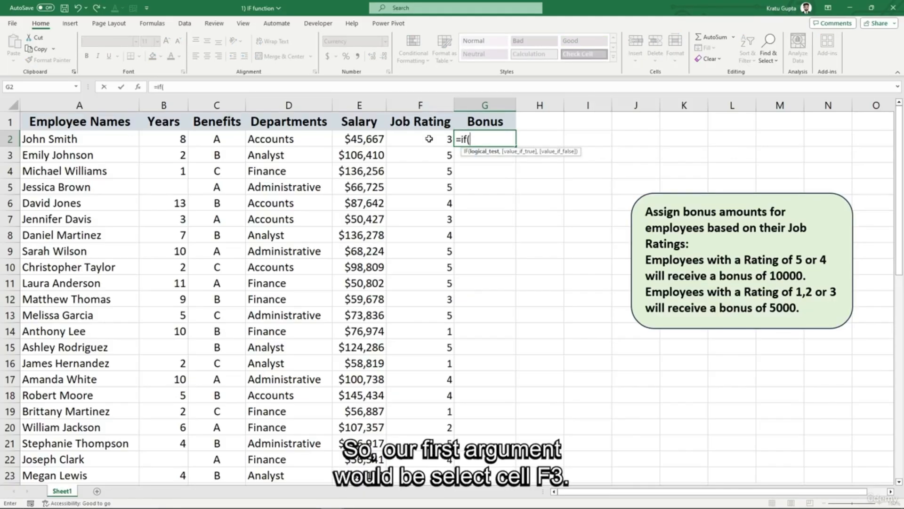
click(429, 139)
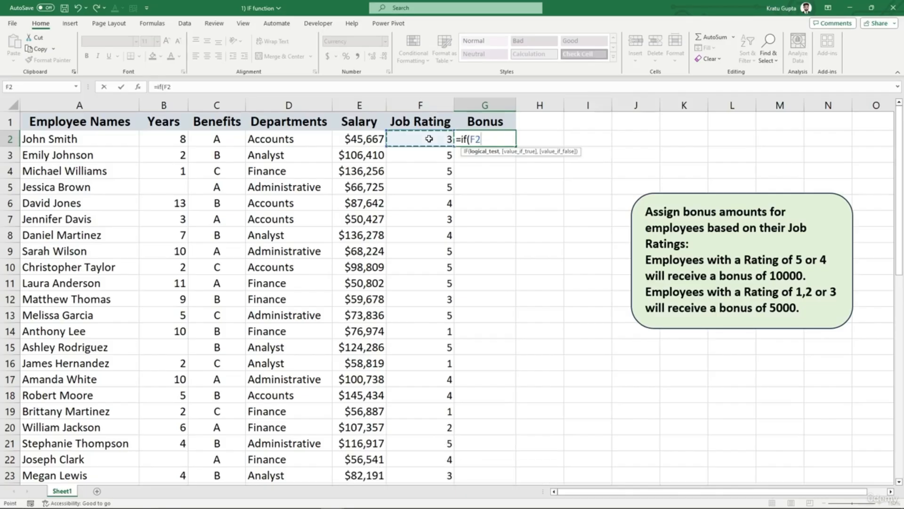
text(>)
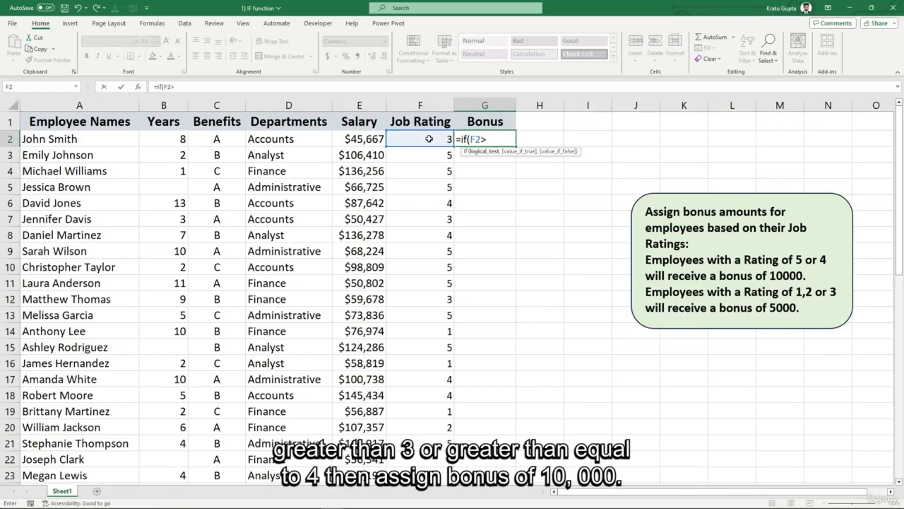
text(3)
key(BackSpace)
text(=4,)
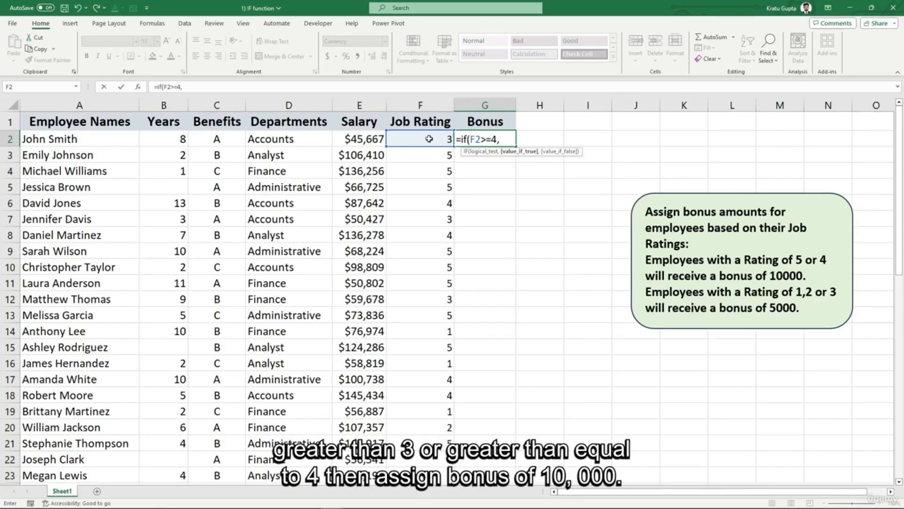
text(10)
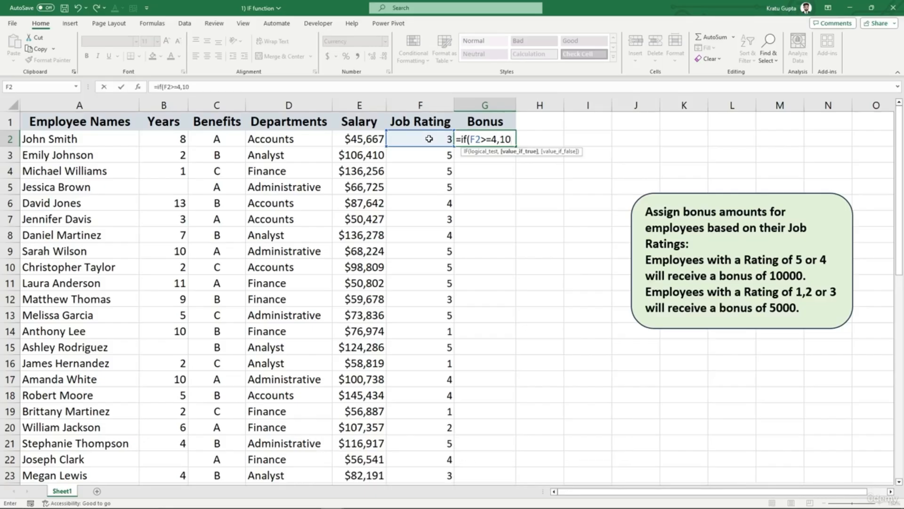
text(000,)
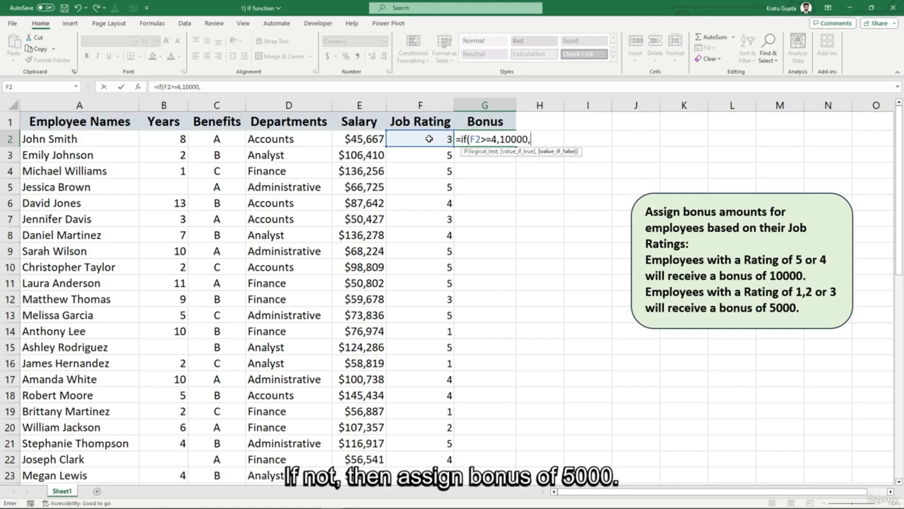
text(5000)
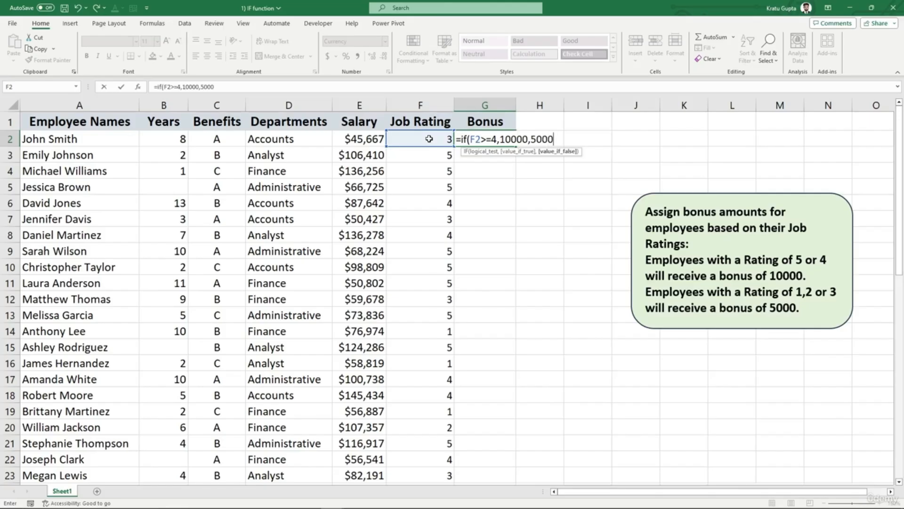
text())
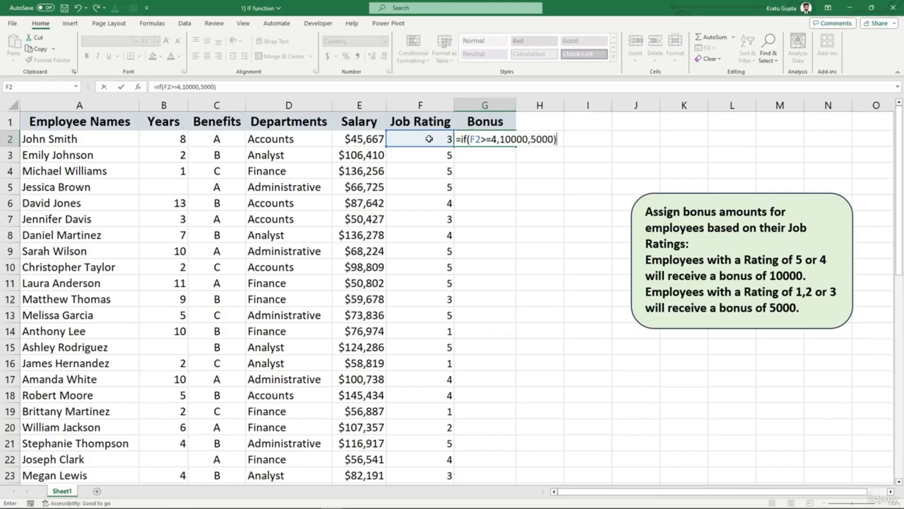
key(Return)
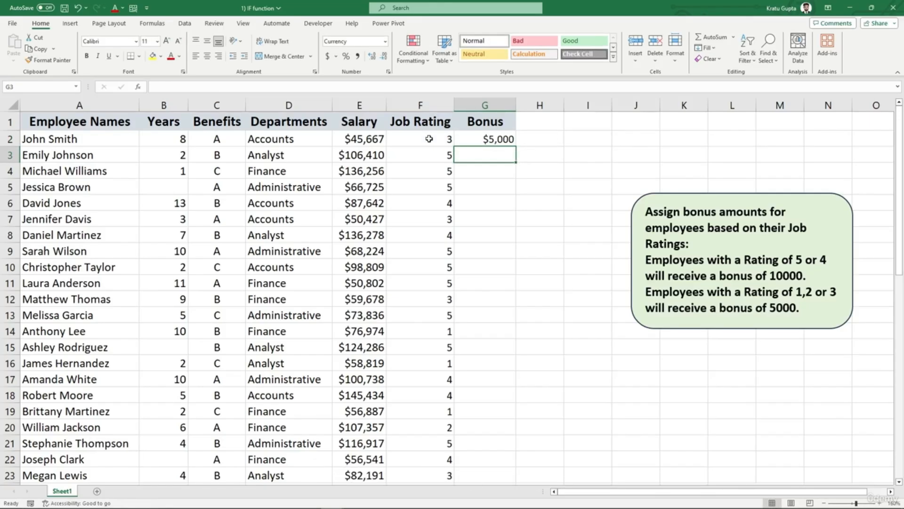
Step: Compare the bonus in G2 with the job rating in F2 and fill the IF formula down the Bonus column
click(509, 139)
click(417, 138)
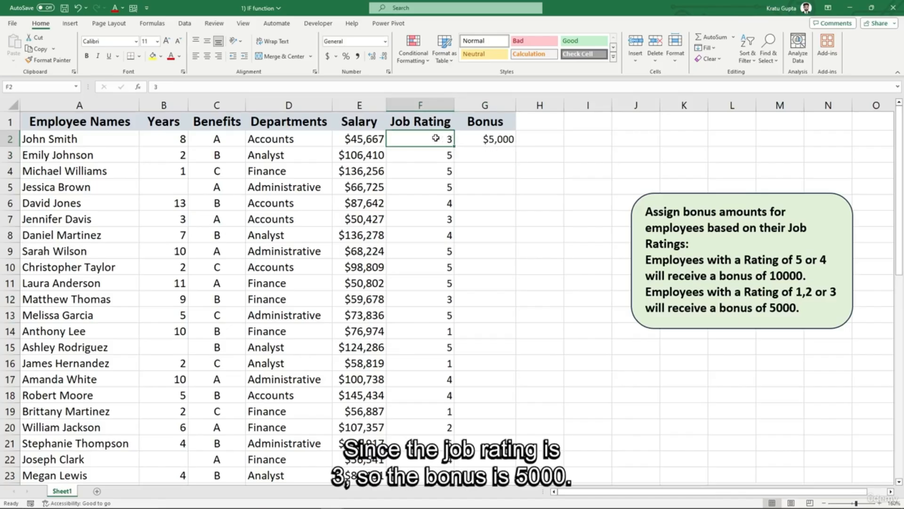
click(476, 138)
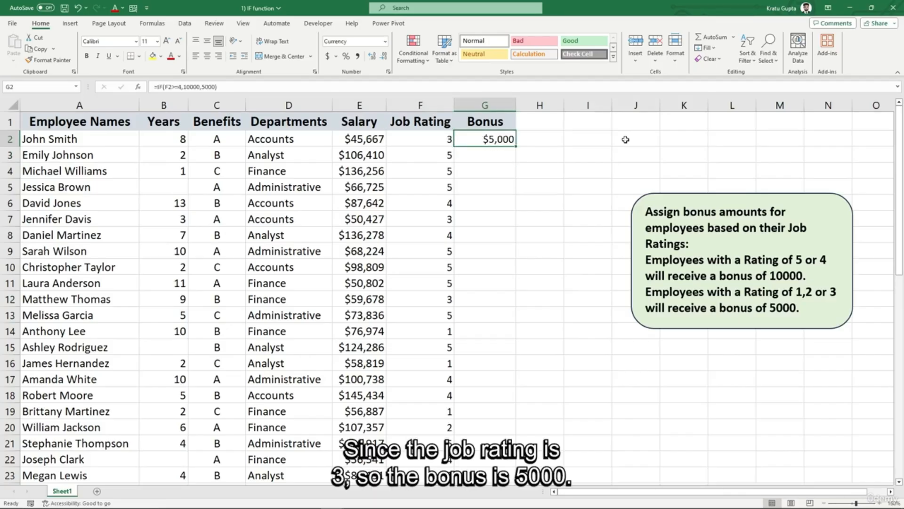
double_click(516, 148)
click(534, 199)
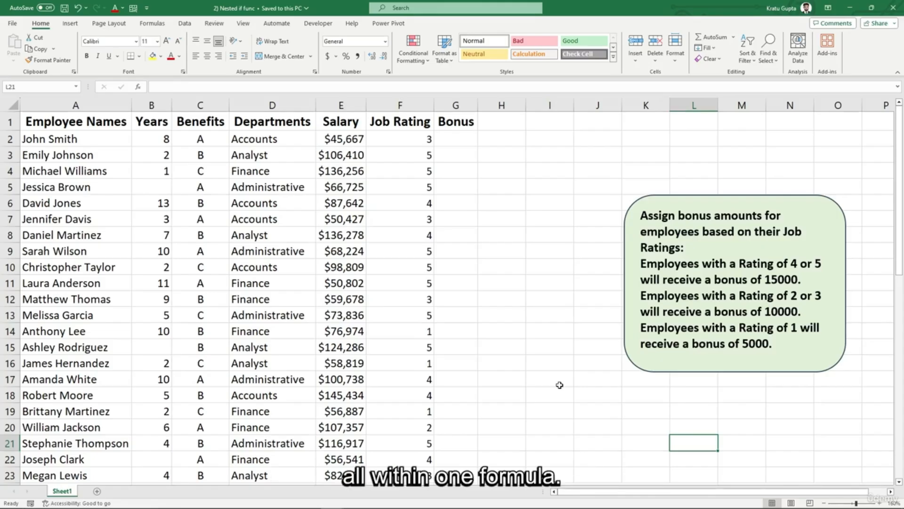
Step: Examine the employee table's columns, from Employee Names through Departments, in the nested IF worksheet
click(454, 218)
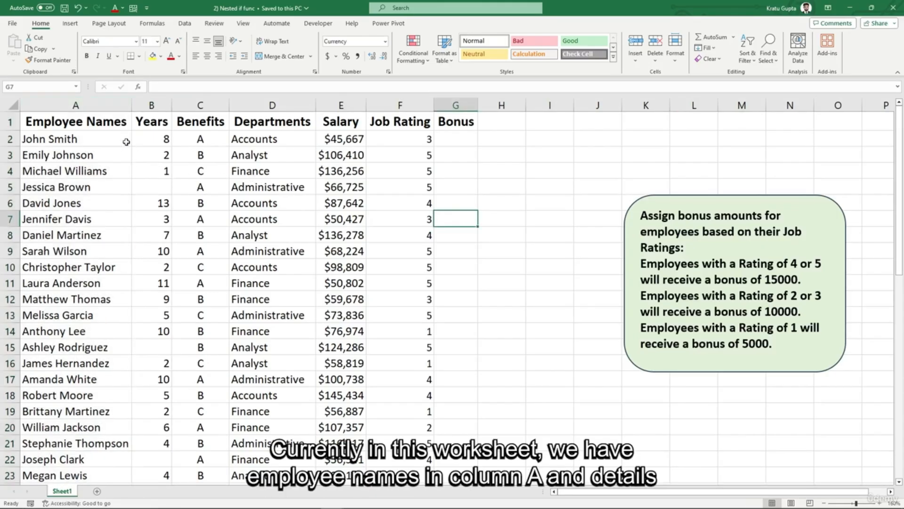
click(75, 105)
drag(75, 105, 272, 105)
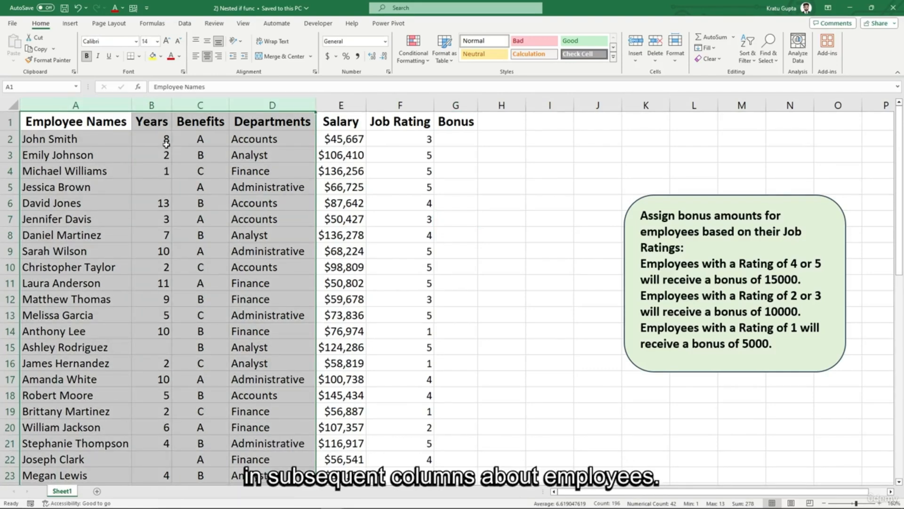
click(73, 105)
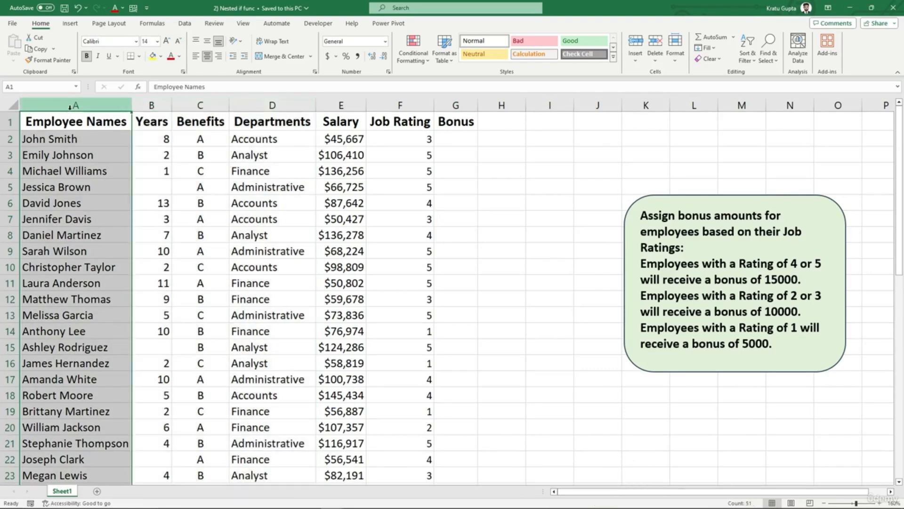
click(507, 202)
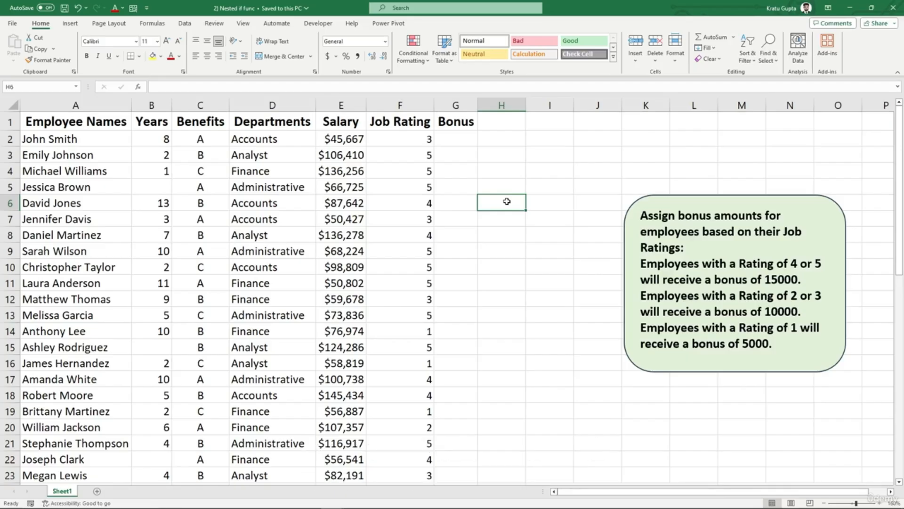
Step: Enter =IF(F2>=4,15000,IF(F2>1,10000,5000)) in G2 to assign the first employee's bonus from the job rating
click(464, 141)
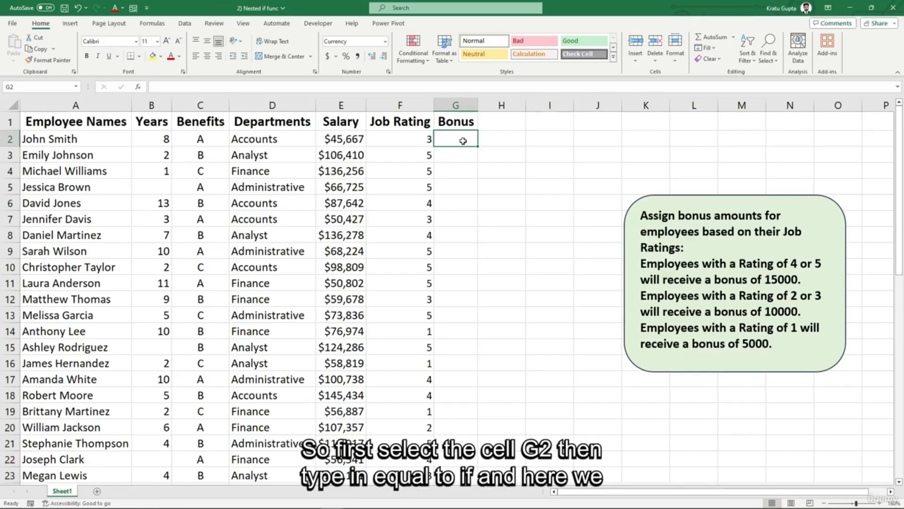
text(=if)
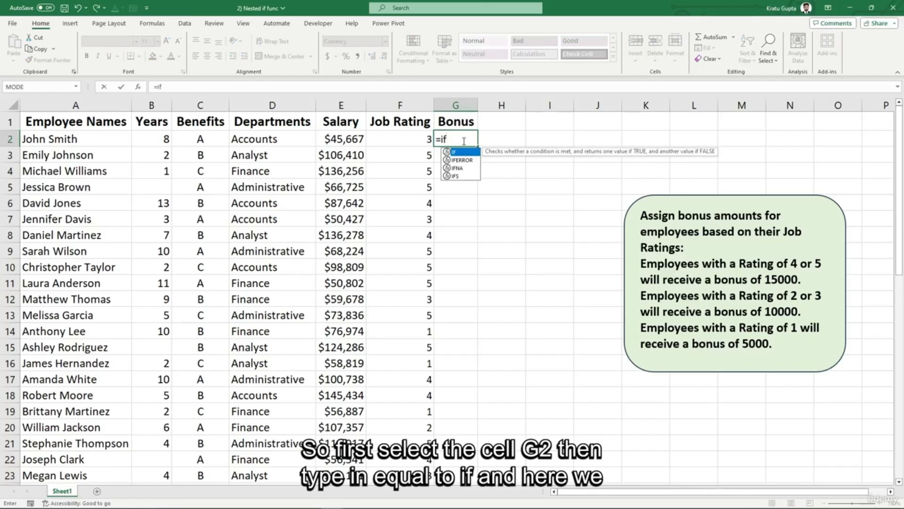
text(()
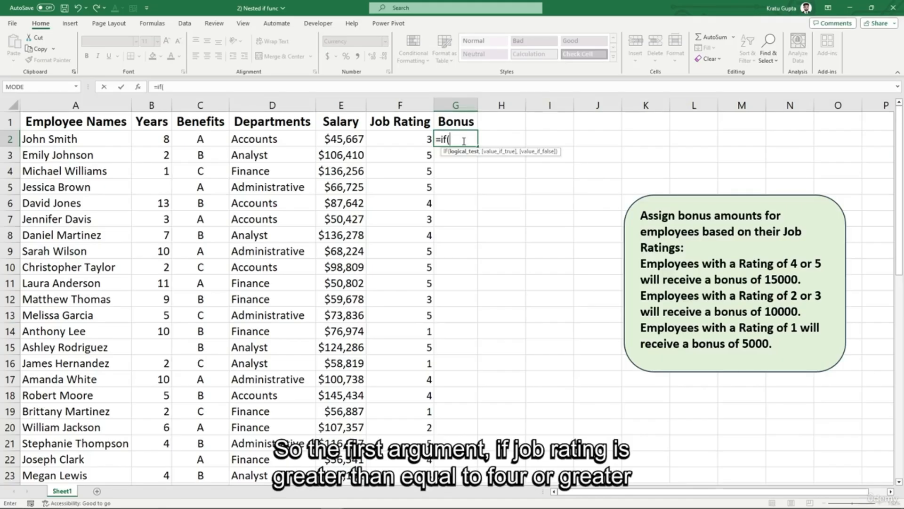
click(397, 136)
text(>)
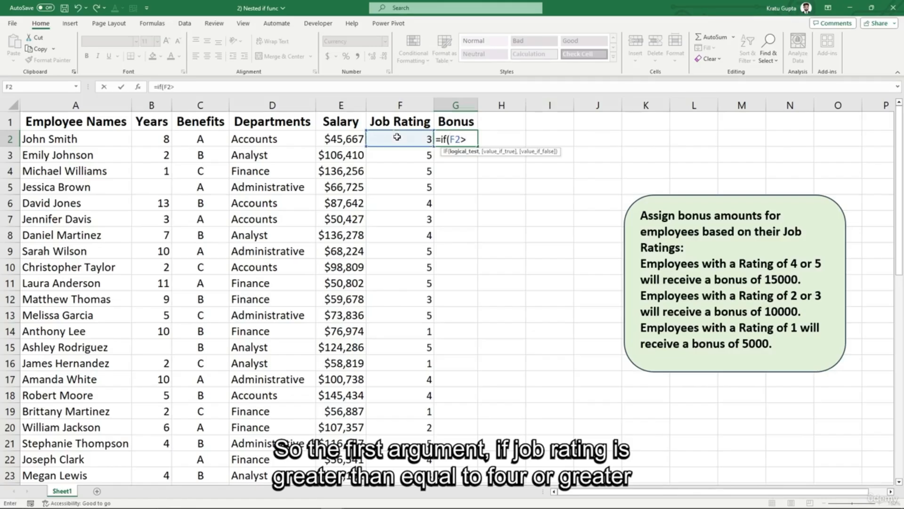
text(=4,)
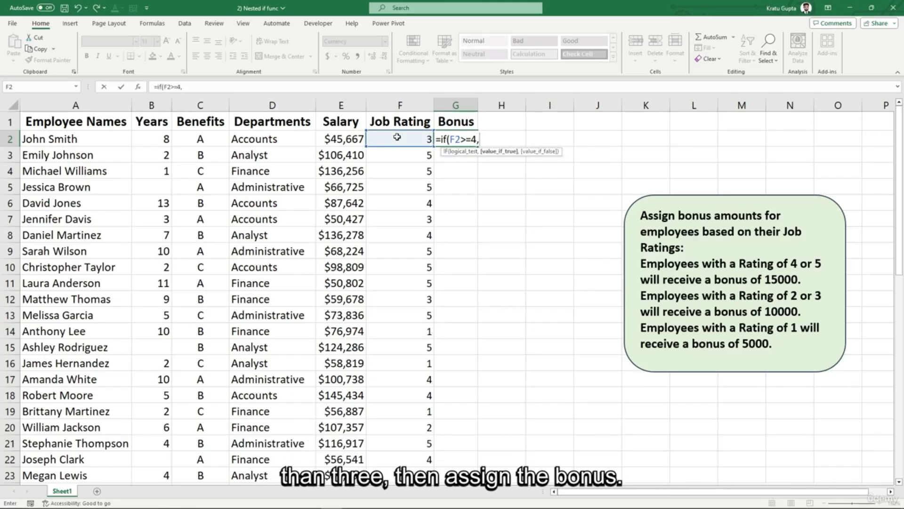
text(15000)
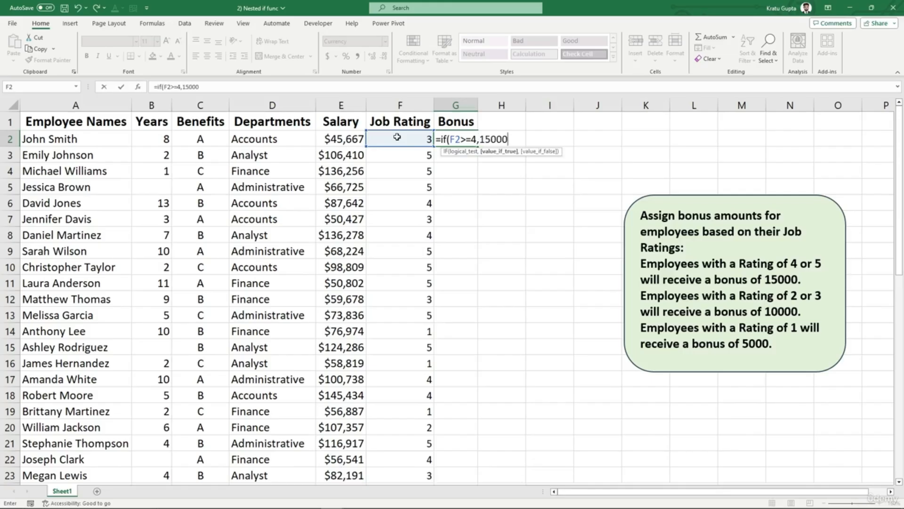
text(,)
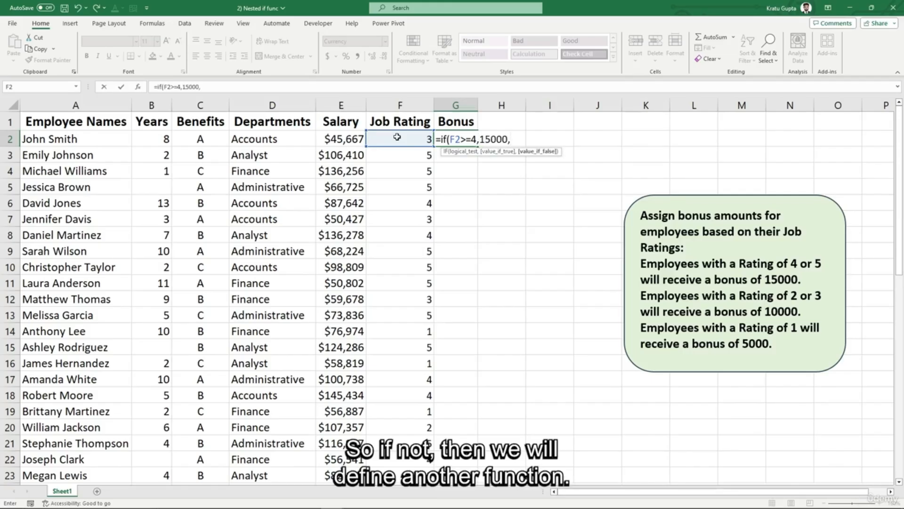
text(if)
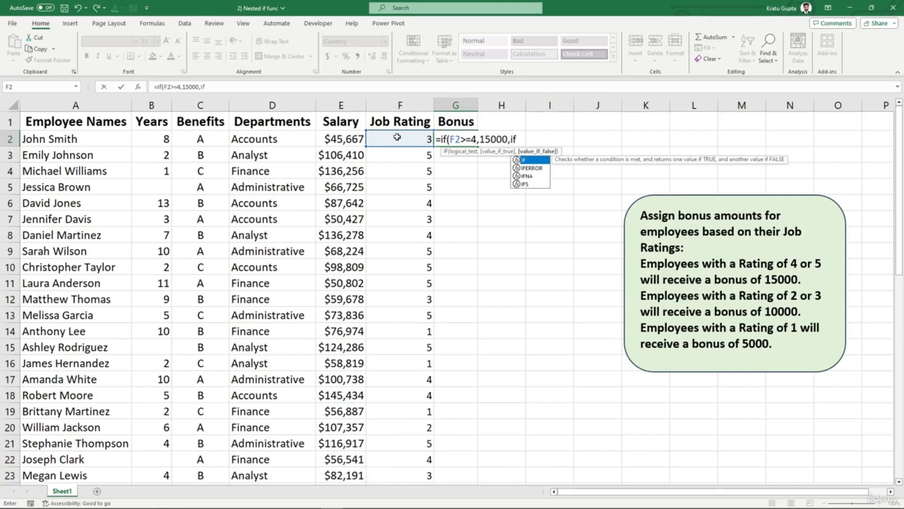
text(()
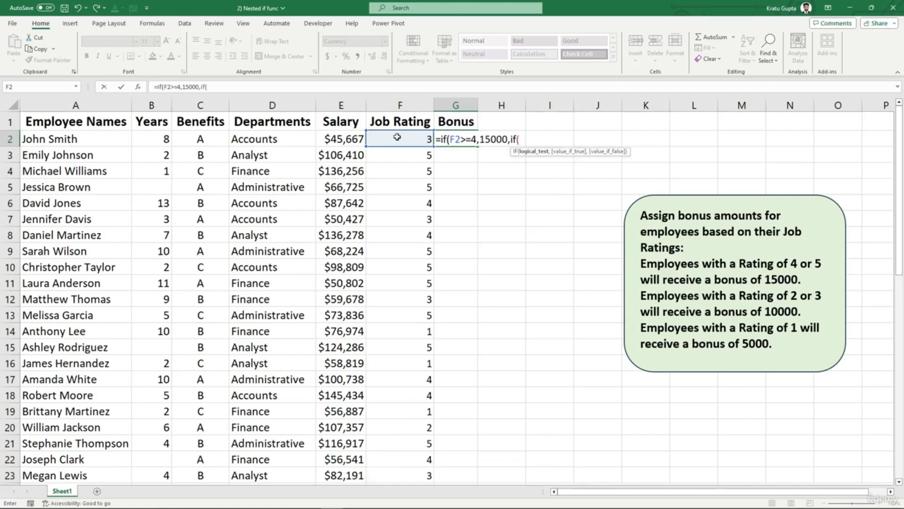
click(398, 137)
text(>1,)
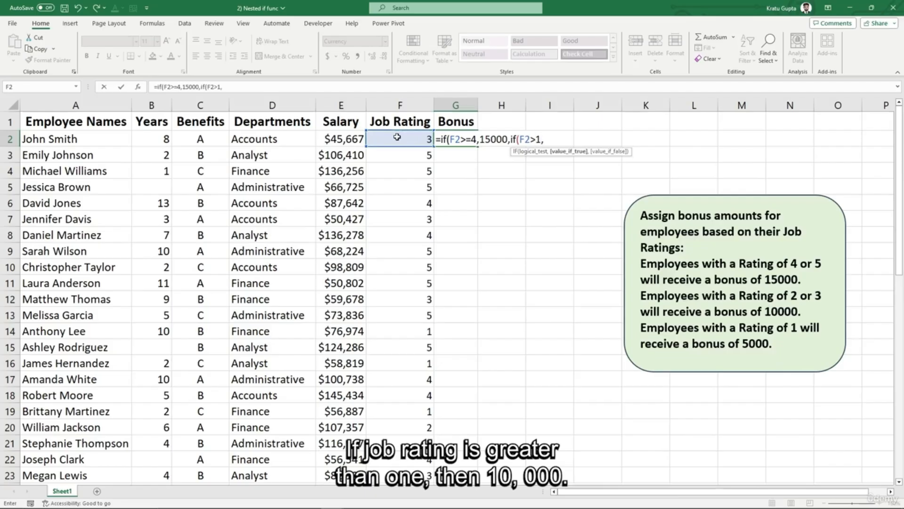
text(10000,)
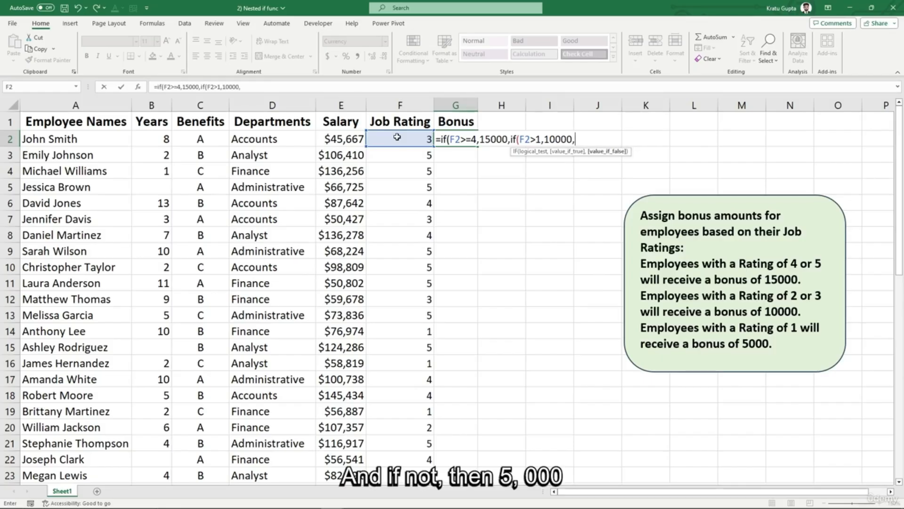
text(5000)))
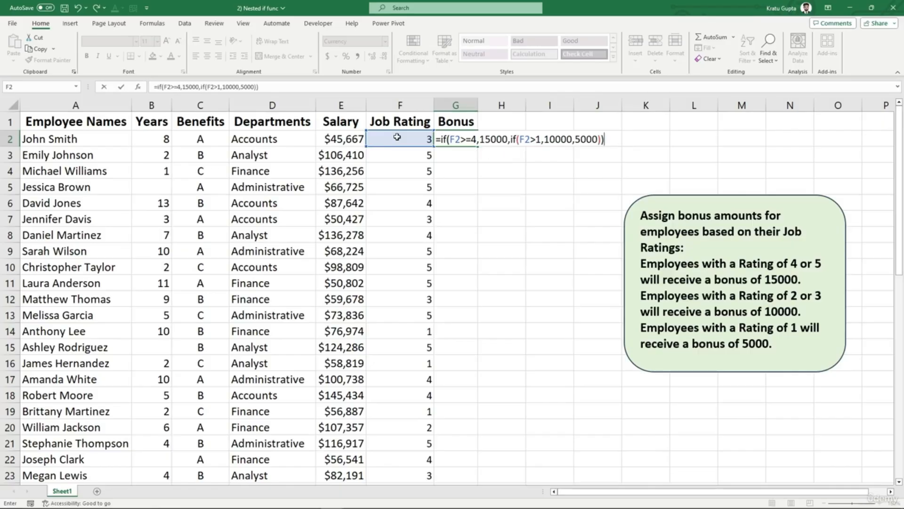
key(Return)
Step: Fill the nested IF formula from G2 down the Bonus column and check several bonuses against their job ratings
click(451, 138)
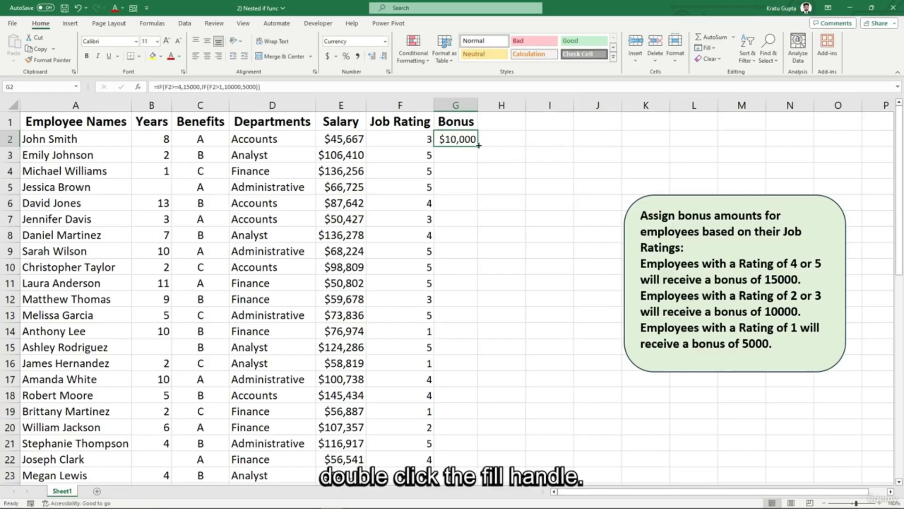
double_click(478, 146)
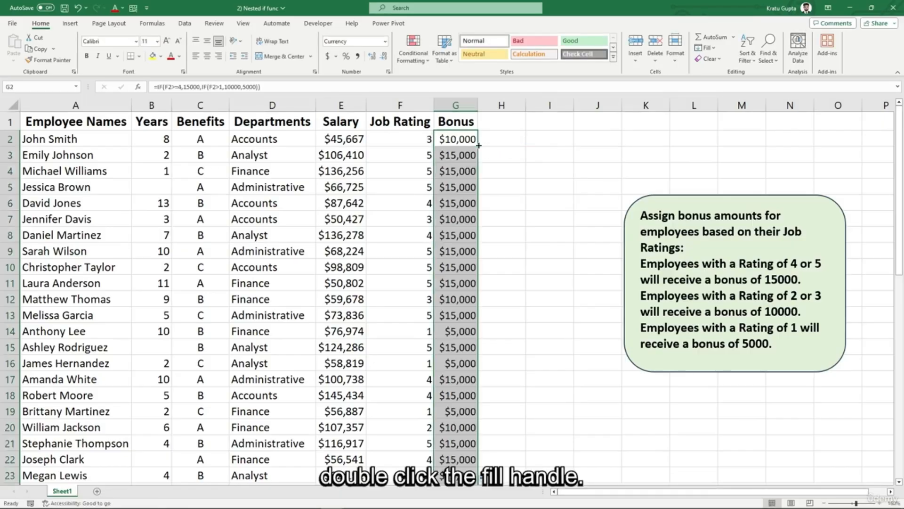
click(491, 343)
click(454, 157)
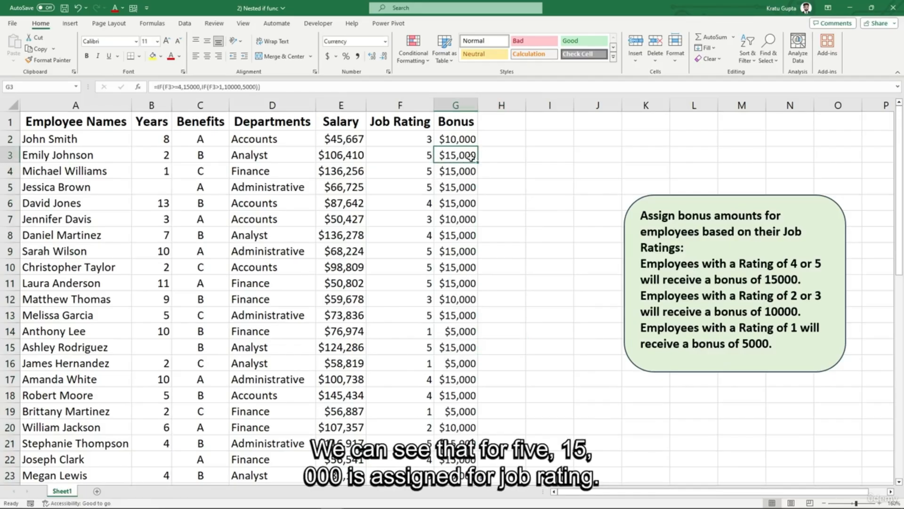
click(423, 328)
click(466, 333)
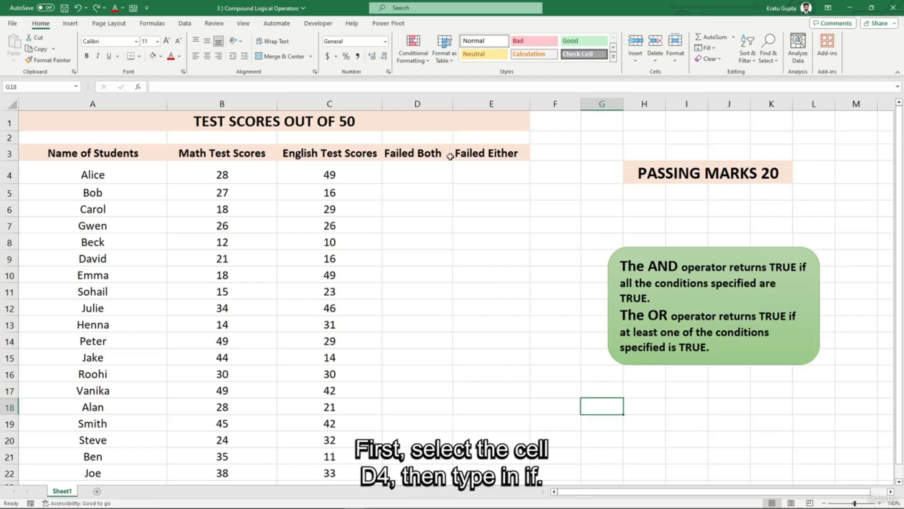
Step: Enter =IF(AND(B4<20,C4<20),"Fail","No") in D4 under Failed Both, accepting the proposed formula correction, and select the result cell
click(428, 175)
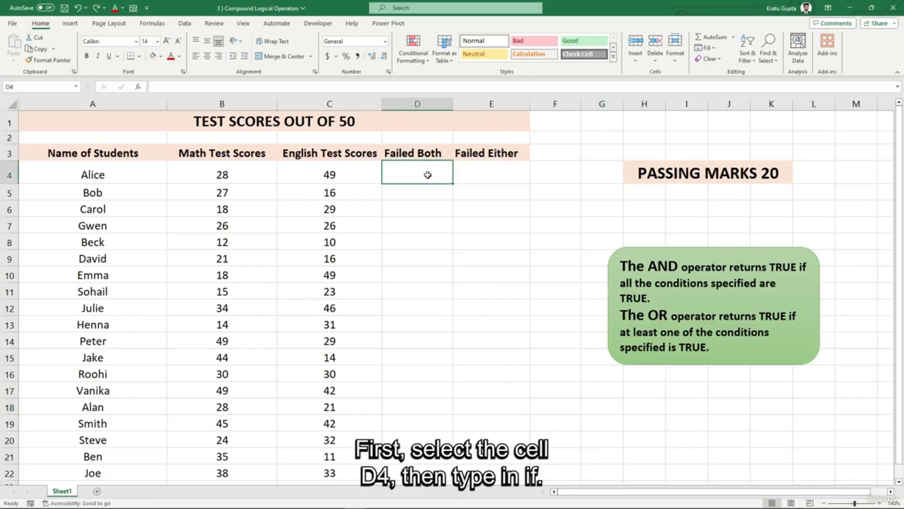
text(=)
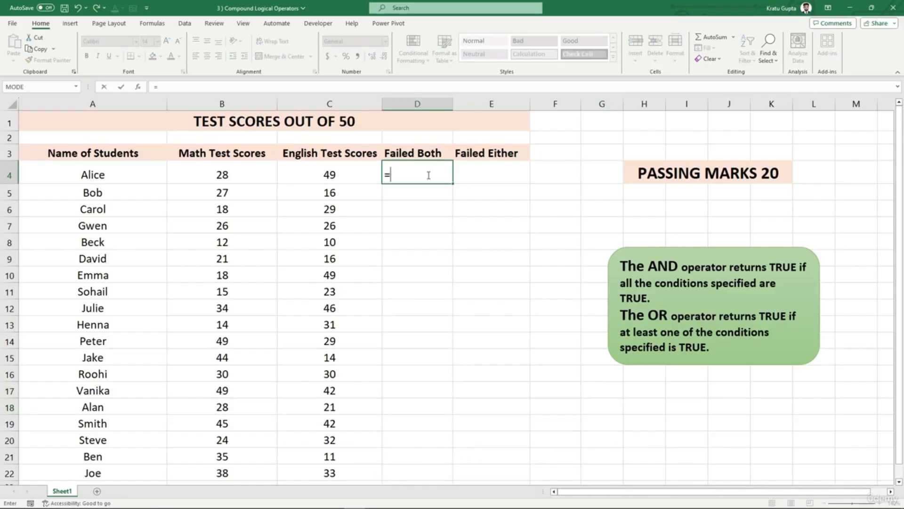
text(if()
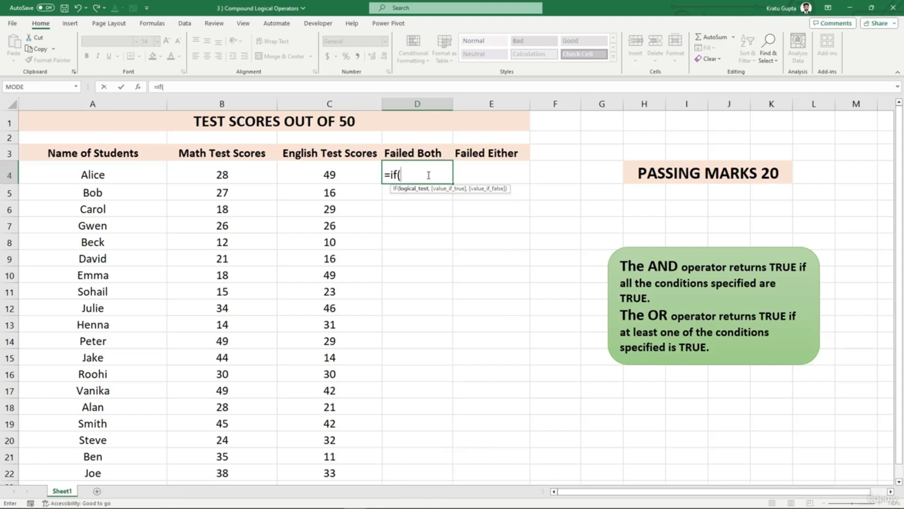
text(and()
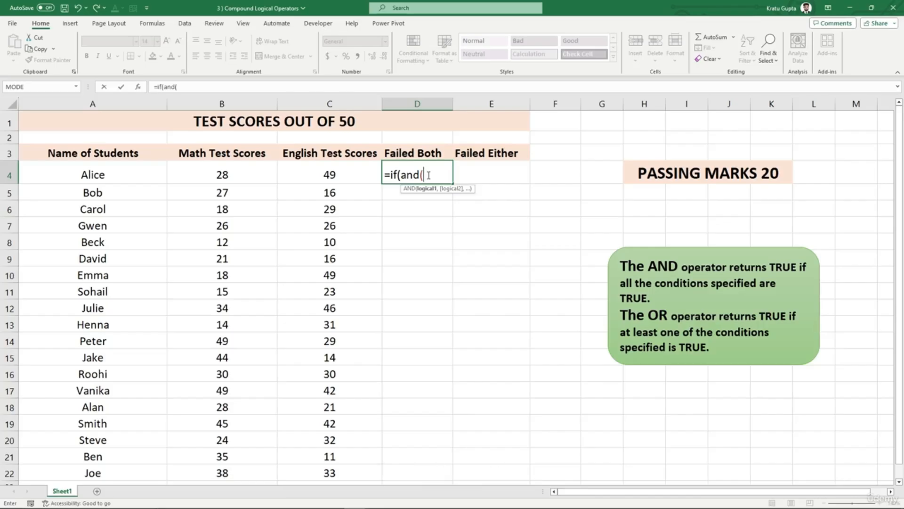
click(227, 171)
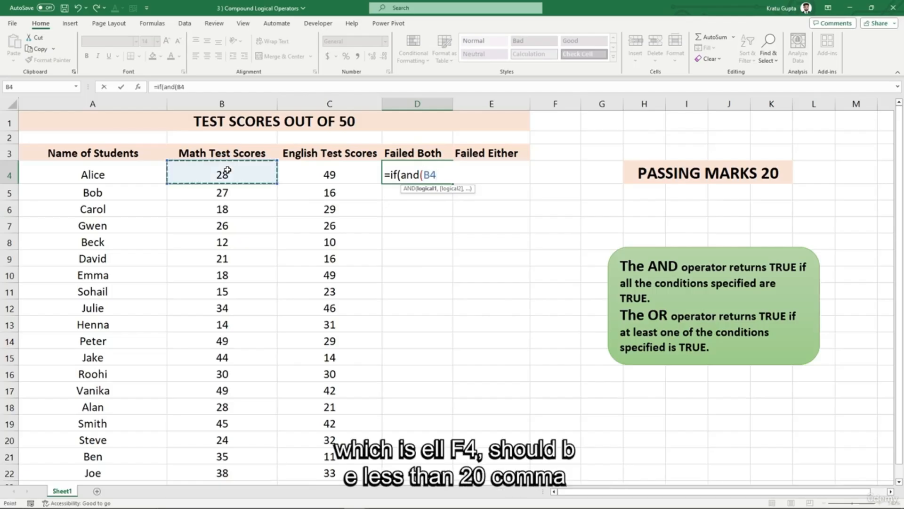
text(<20)
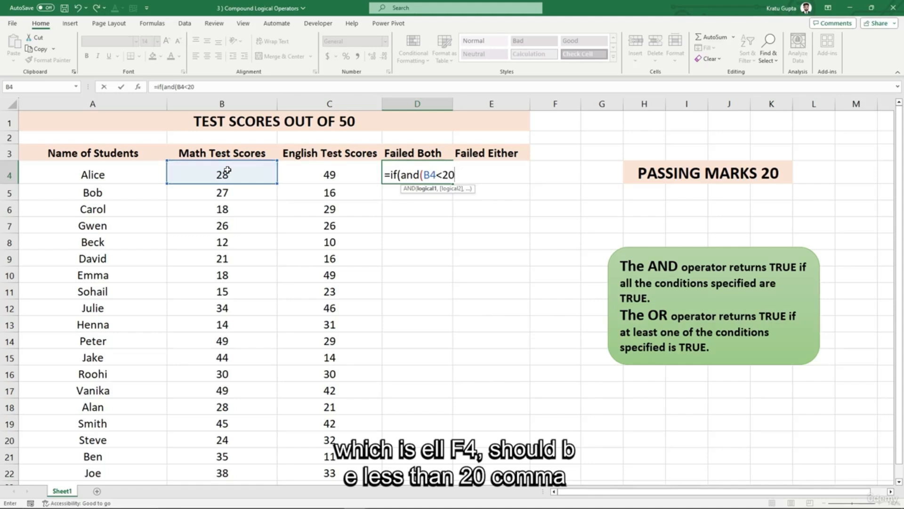
text(,)
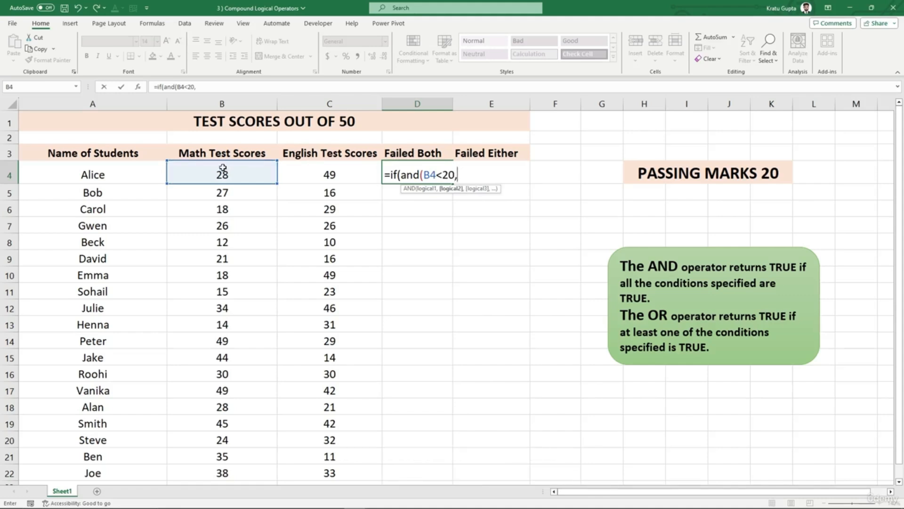
click(309, 174)
text(<20)
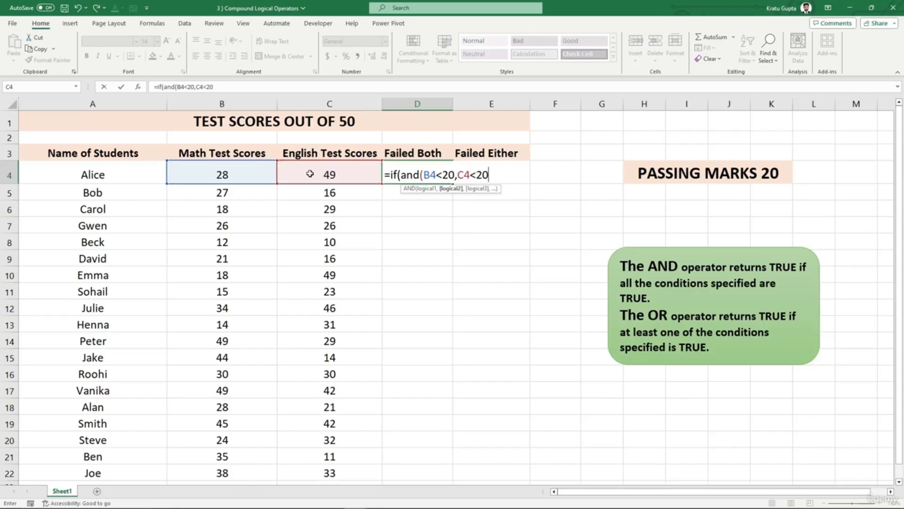
text())
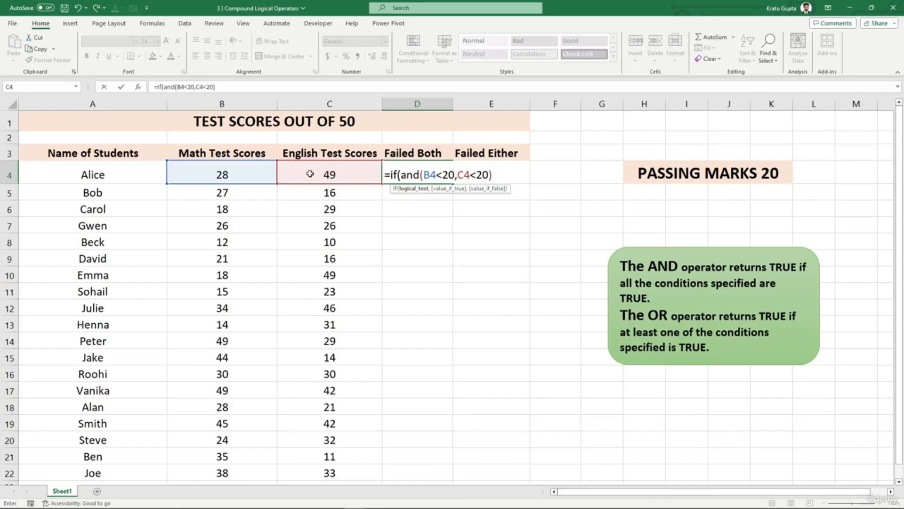
text(,)
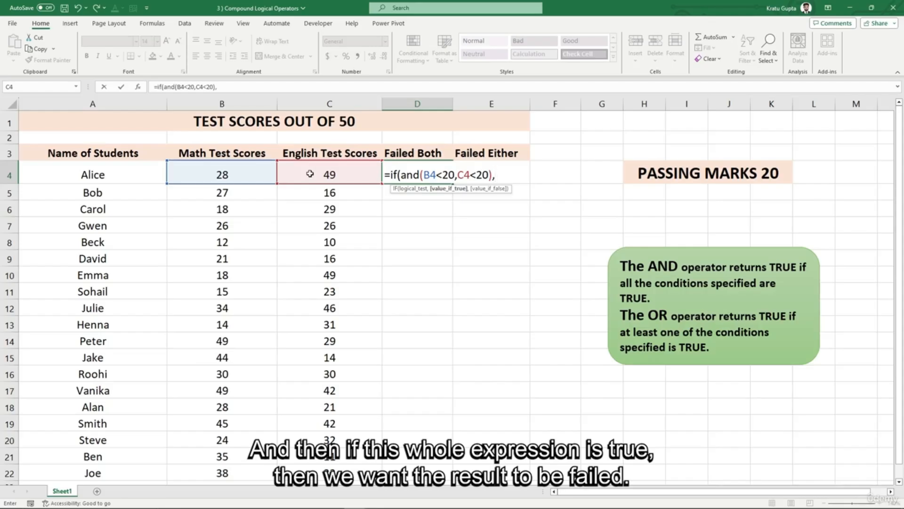
text("Fail",)
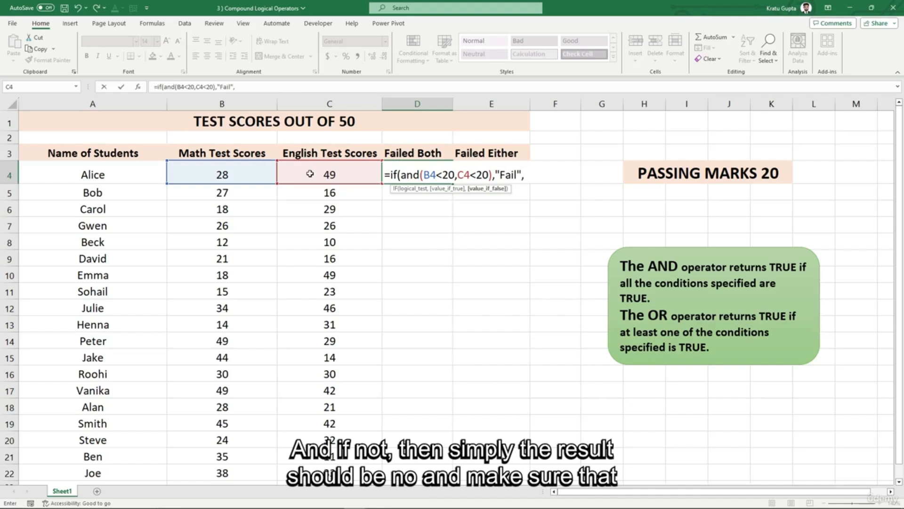
text("No"))
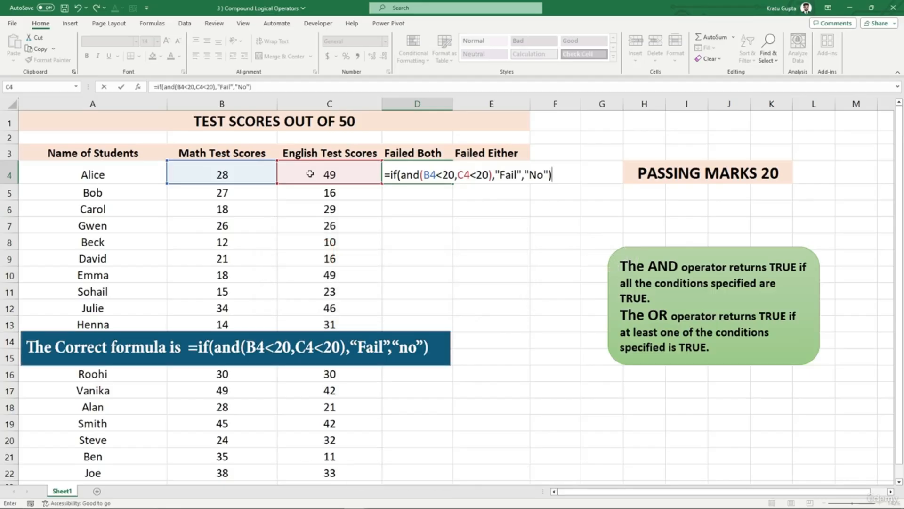
text())
key(Return)
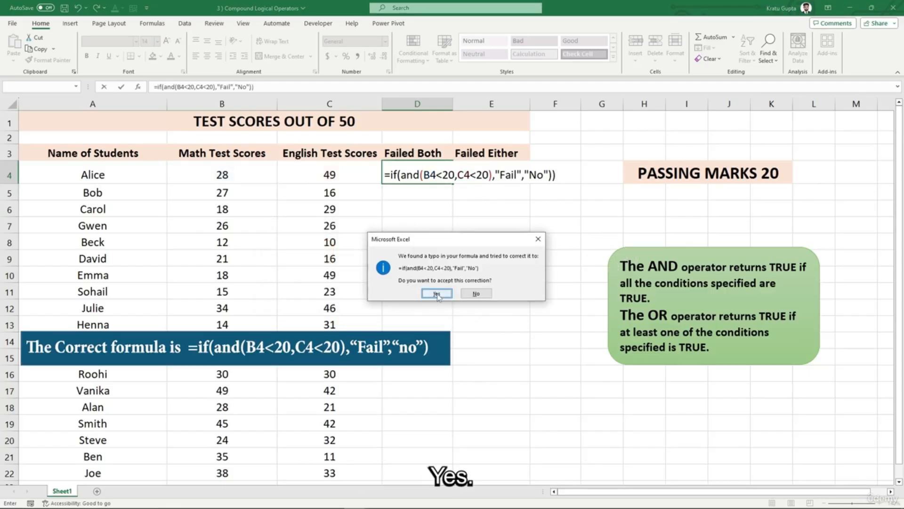
click(437, 294)
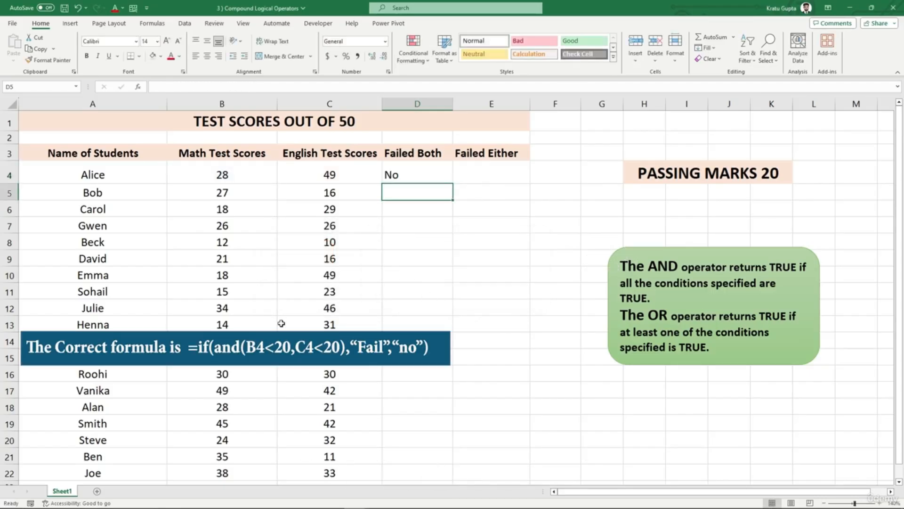
click(416, 174)
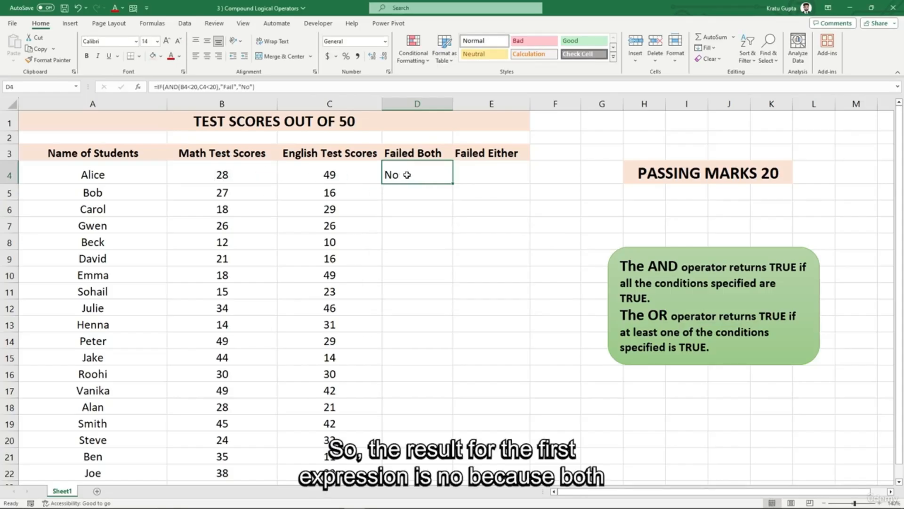
Step: Fill the AND formula from D4 down the Failed Both column and check the row marked Fail against its two scores
drag(234, 172, 319, 173)
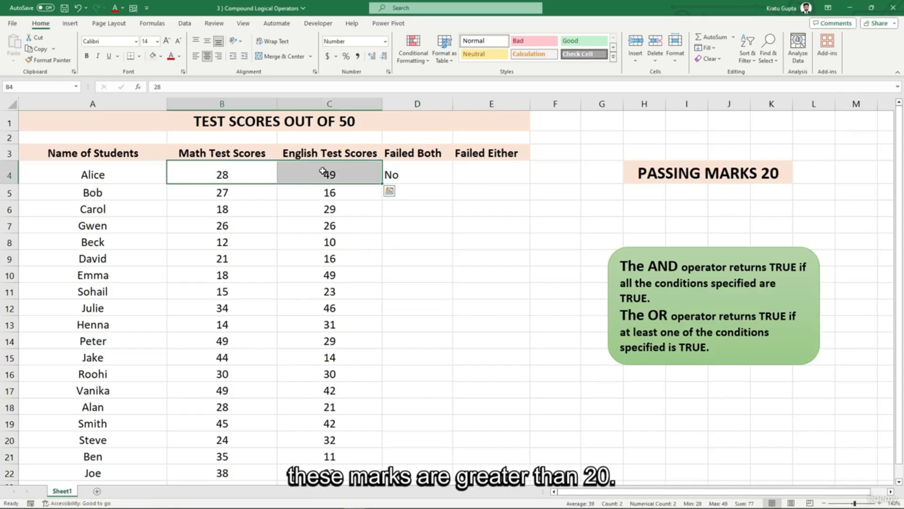
click(414, 171)
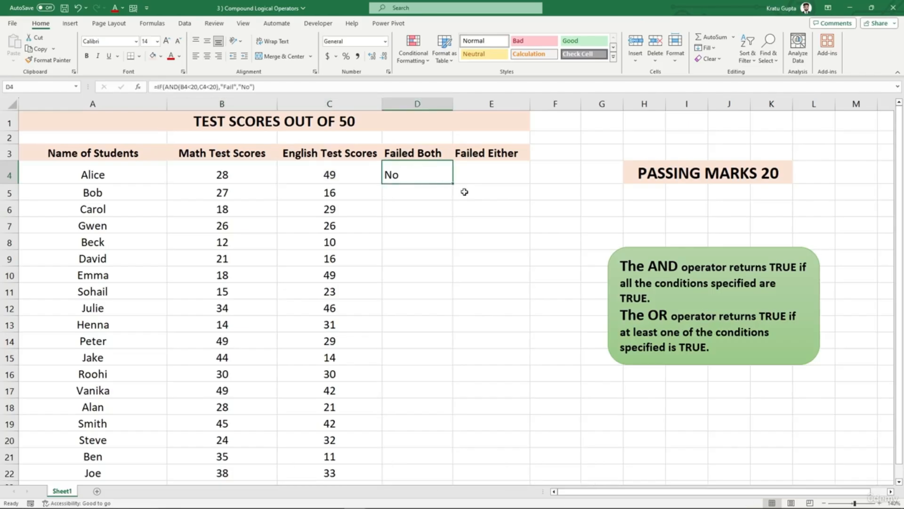
double_click(453, 183)
click(409, 242)
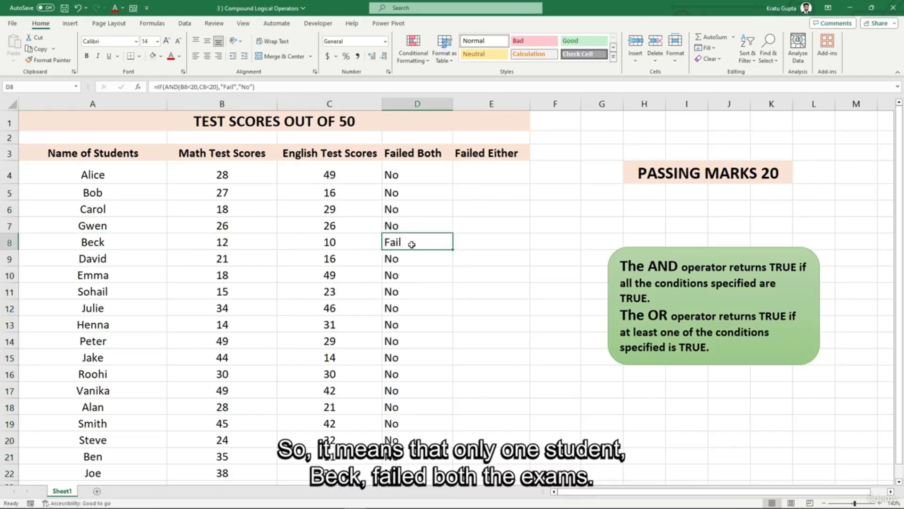
scroll(412, 244, down, 1)
scroll(412, 244, up, 1)
drag(122, 243, 414, 239)
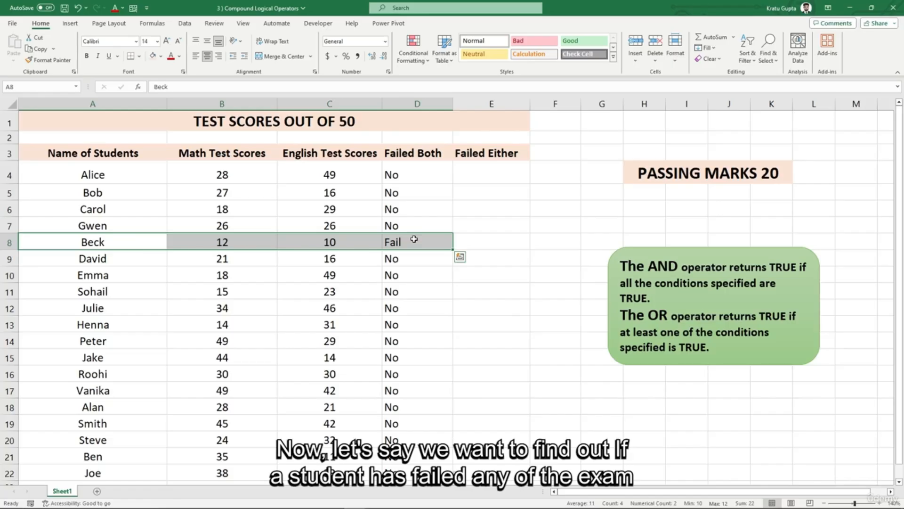
Step: Start an IF formula in E4 under Failed Either with the logical test OR(B4<20,C4<20)
click(480, 176)
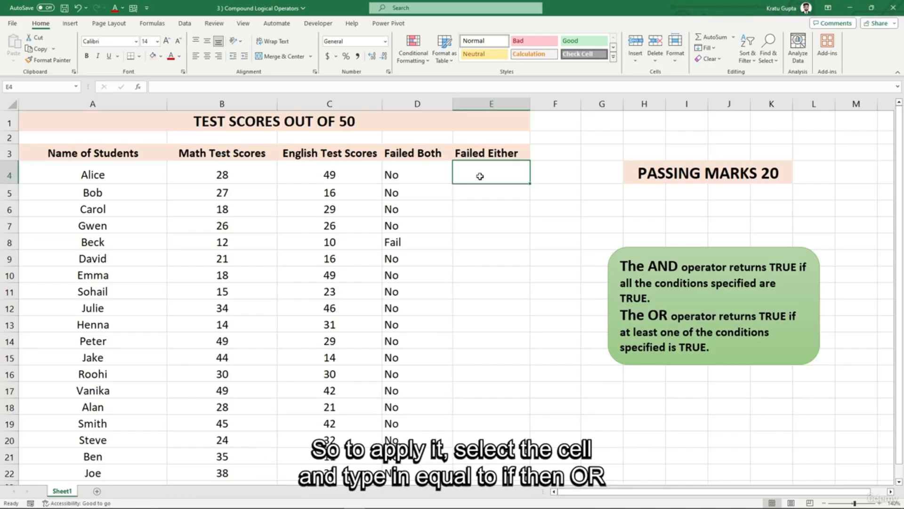
text(=if)
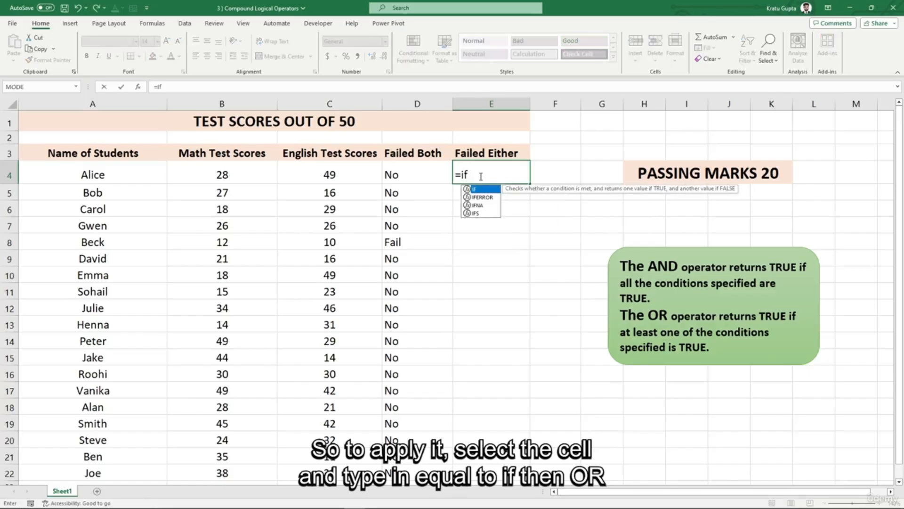
text(()
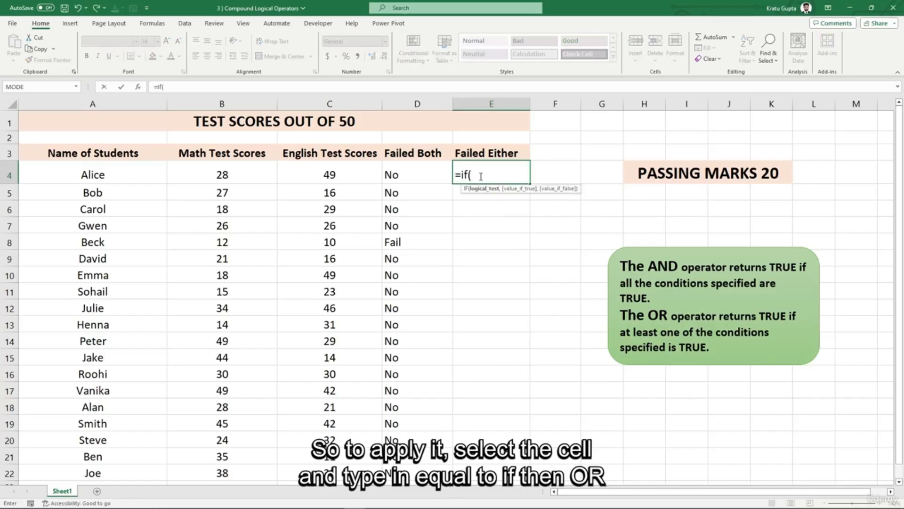
text(or()
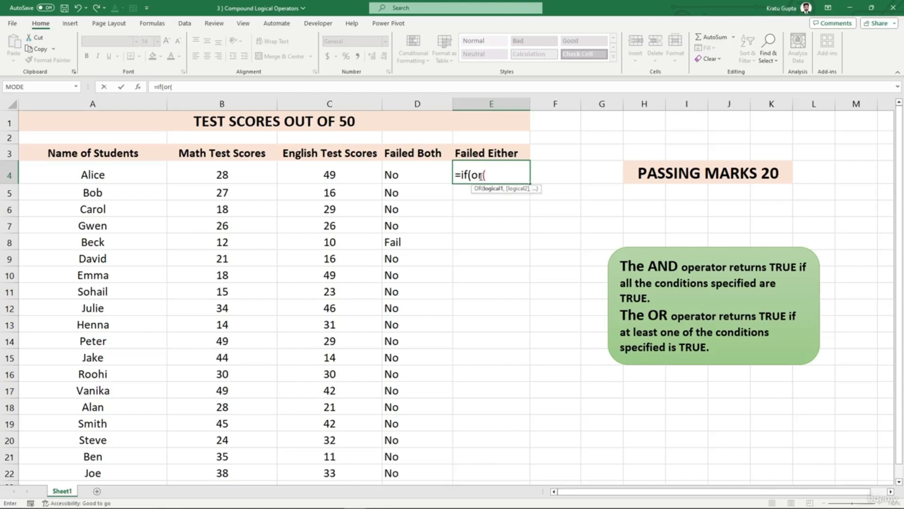
click(213, 173)
text(<)
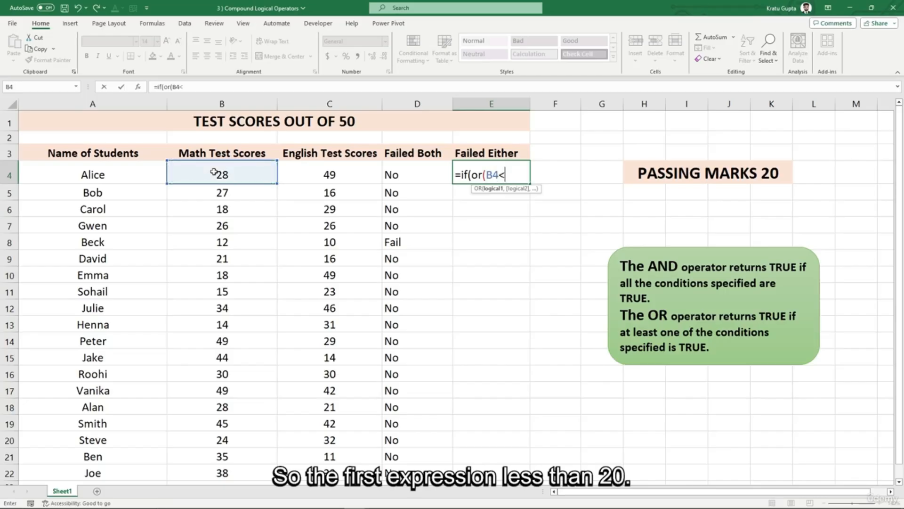
text(20,)
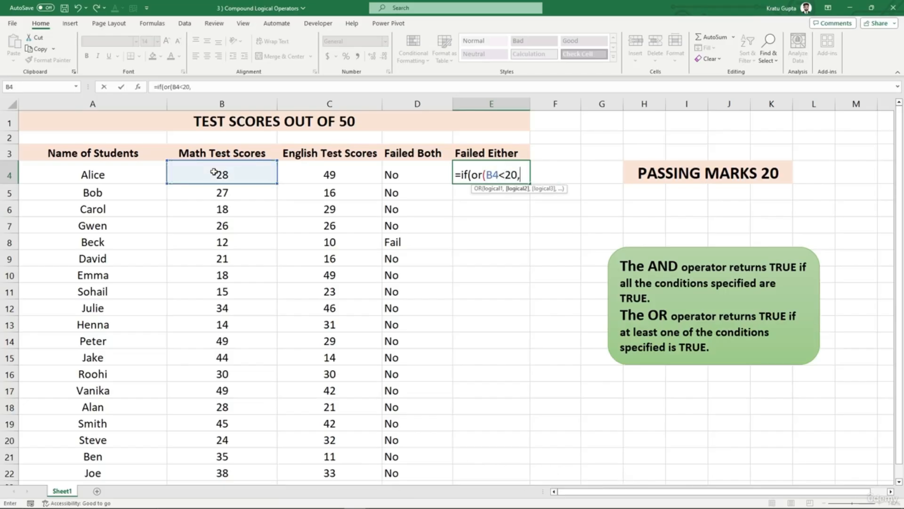
click(312, 173)
text(<)
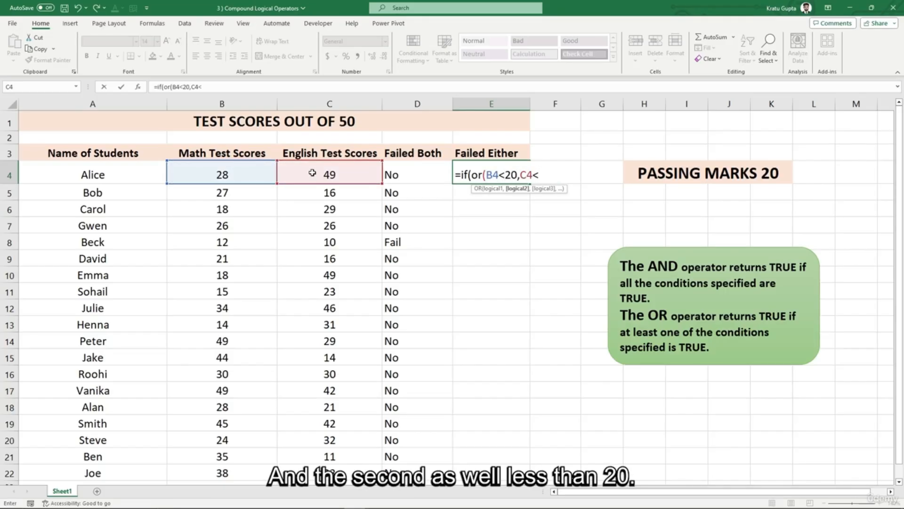
text(20)
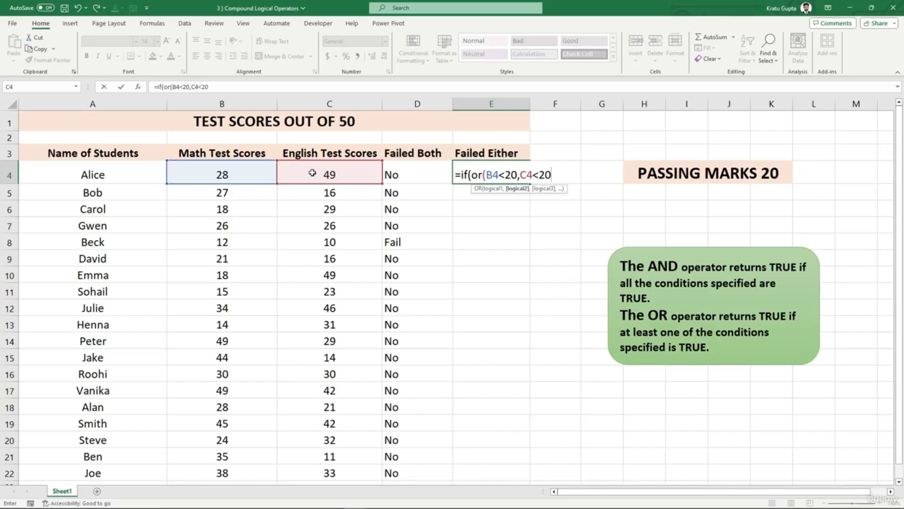
text())
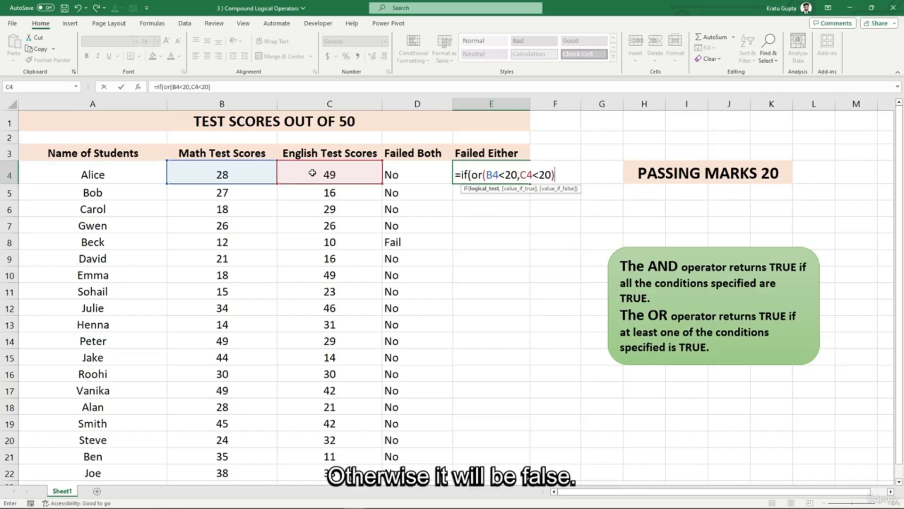
Step: Complete the E4 formula with "Fail" if true and "Pass" if false, accepting the proposed correction, and select the result cell
text(,)
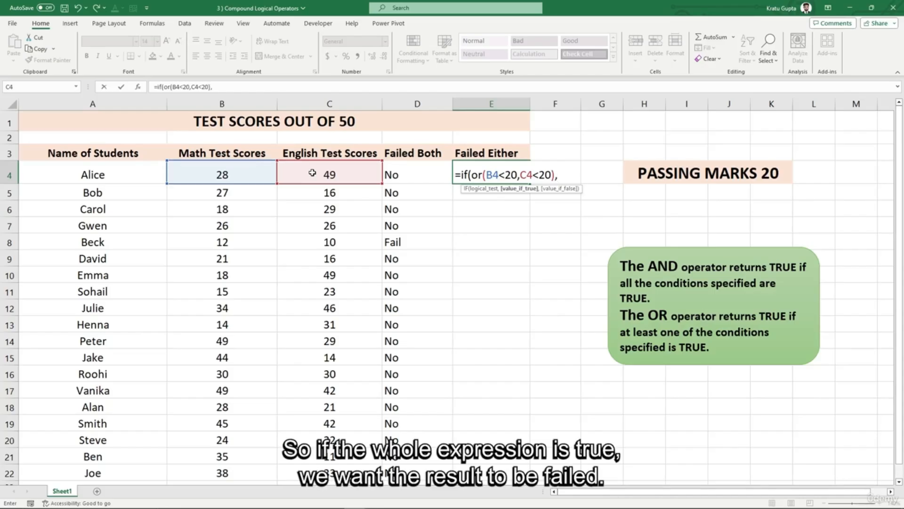
text("Fail)
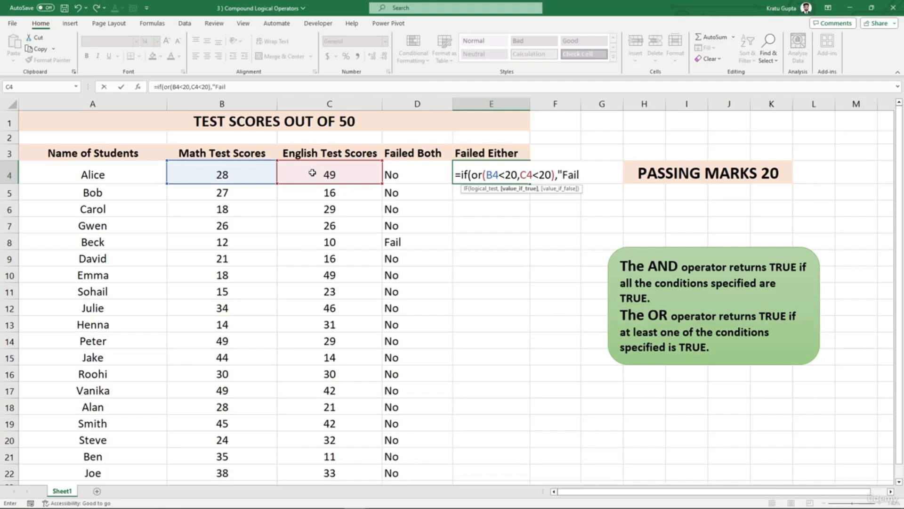
text(",)
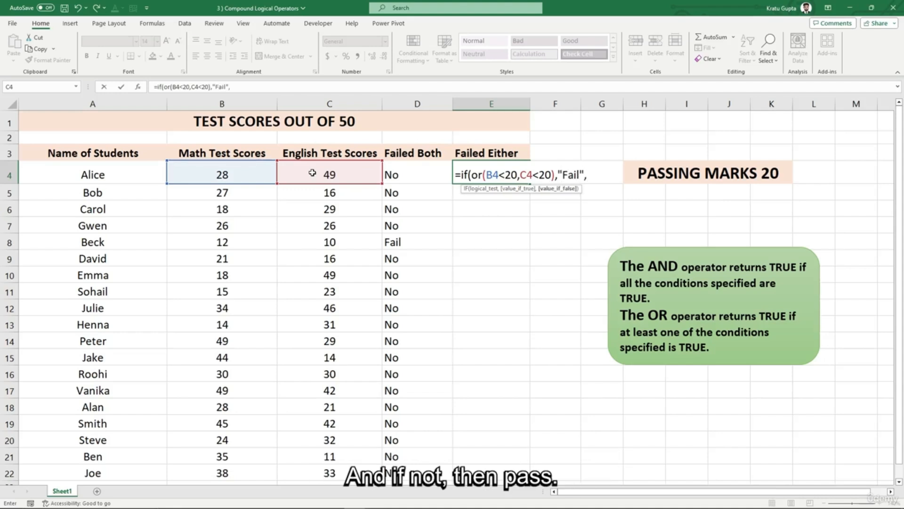
text("Pass))
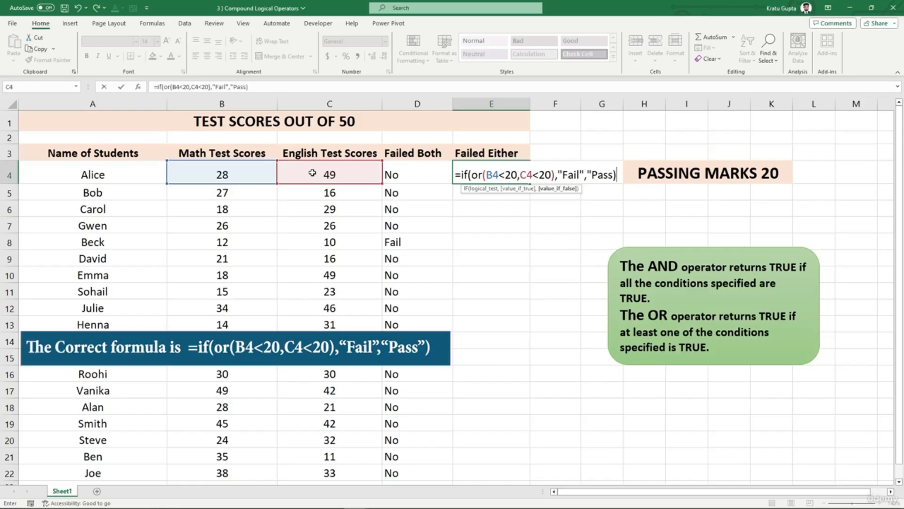
key(Return)
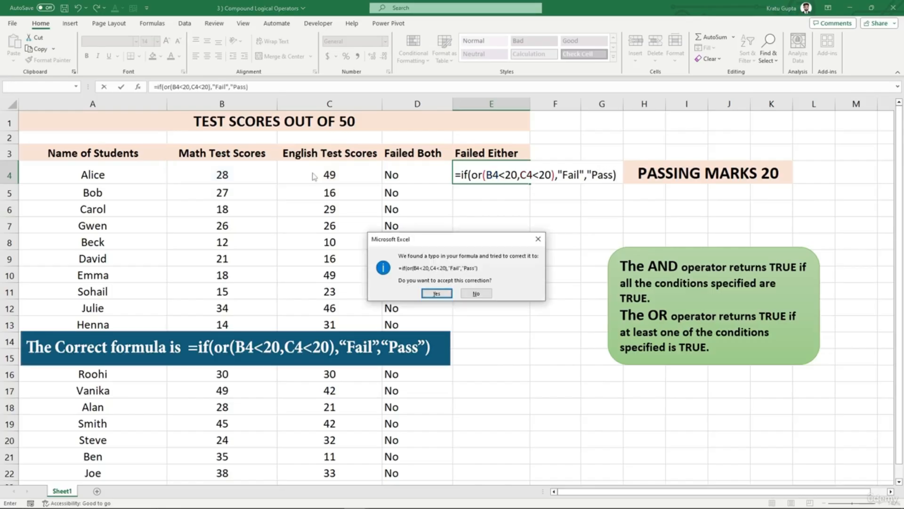
click(436, 293)
click(481, 175)
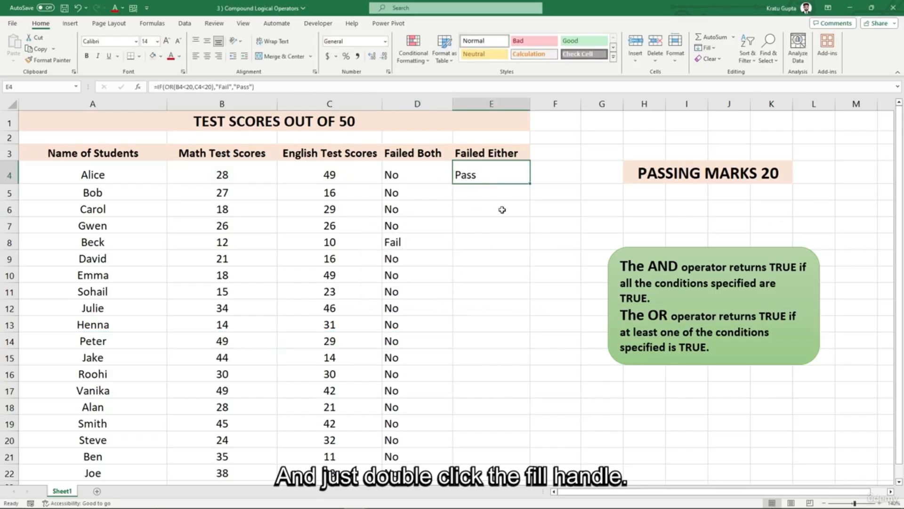
Step: Fill the OR formula from E4 down the Failed Either column and check several of the results
double_click(531, 185)
click(552, 273)
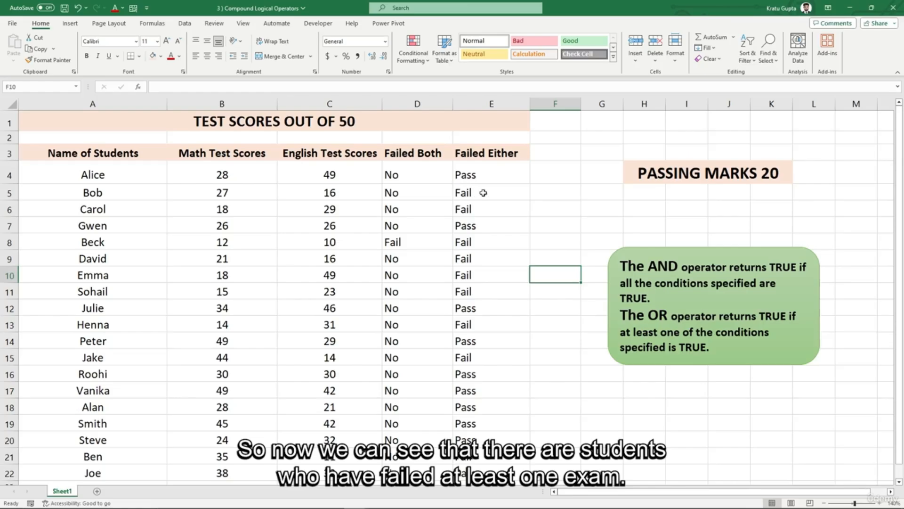
drag(475, 192, 478, 205)
drag(476, 242, 478, 284)
click(479, 326)
click(479, 360)
click(476, 404)
click(475, 463)
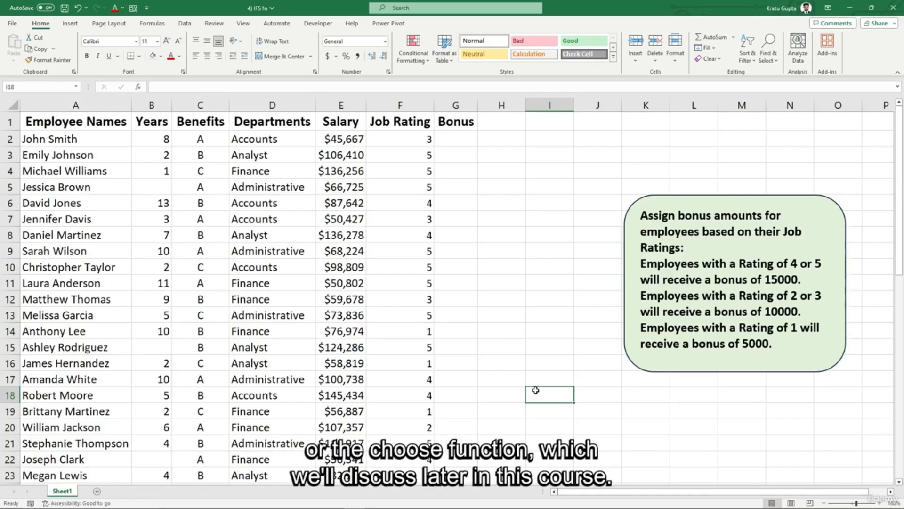
click(506, 347)
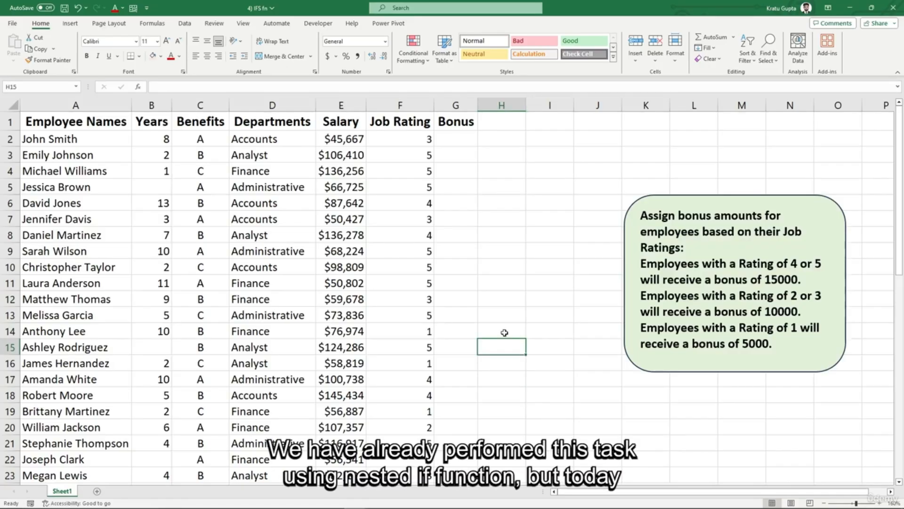
click(688, 206)
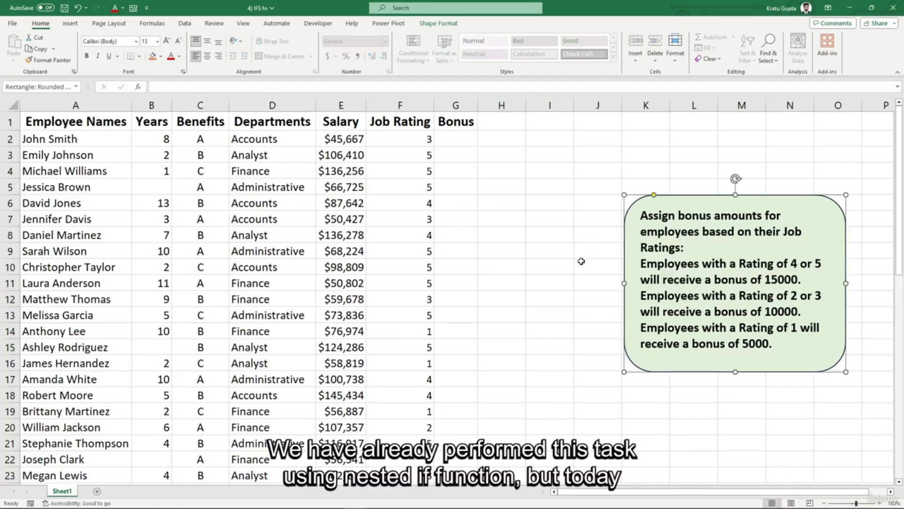
click(523, 234)
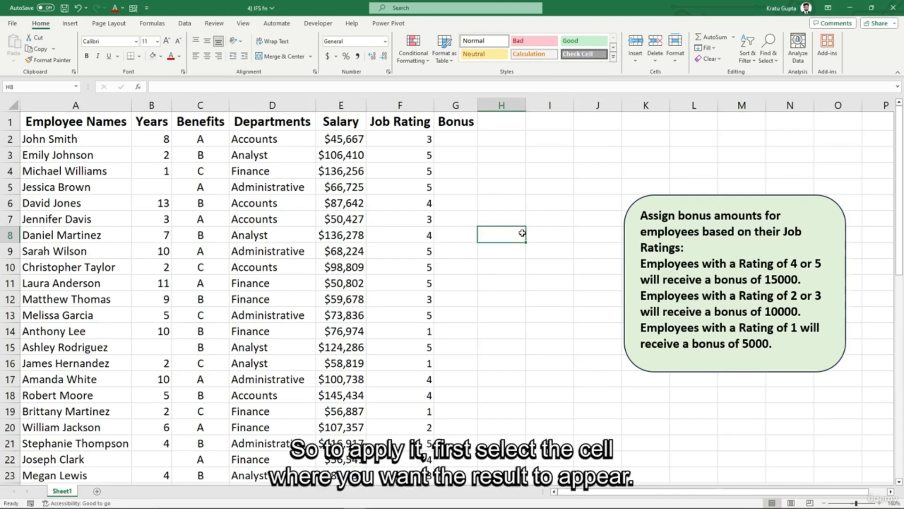
Step: Start an IFS formula in G2 under Bonus with the first test F2>=4 returning 15000
click(457, 137)
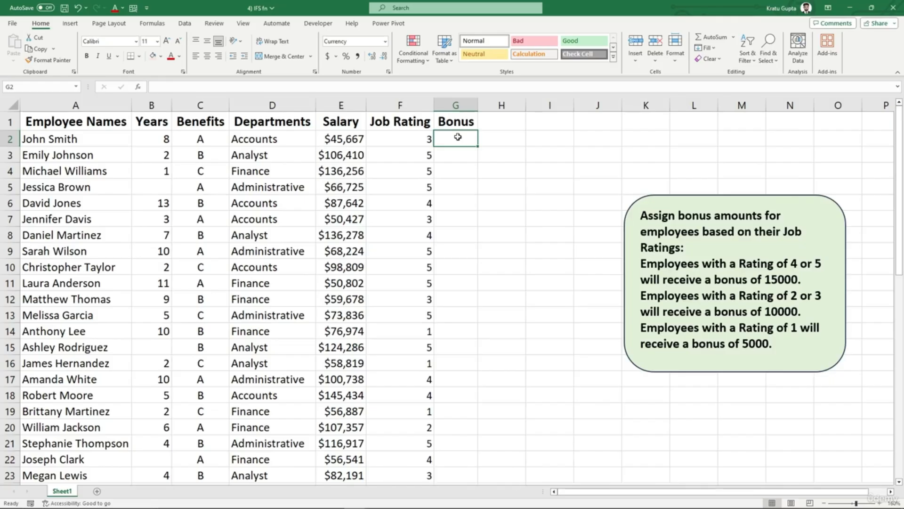
text(=ifs()
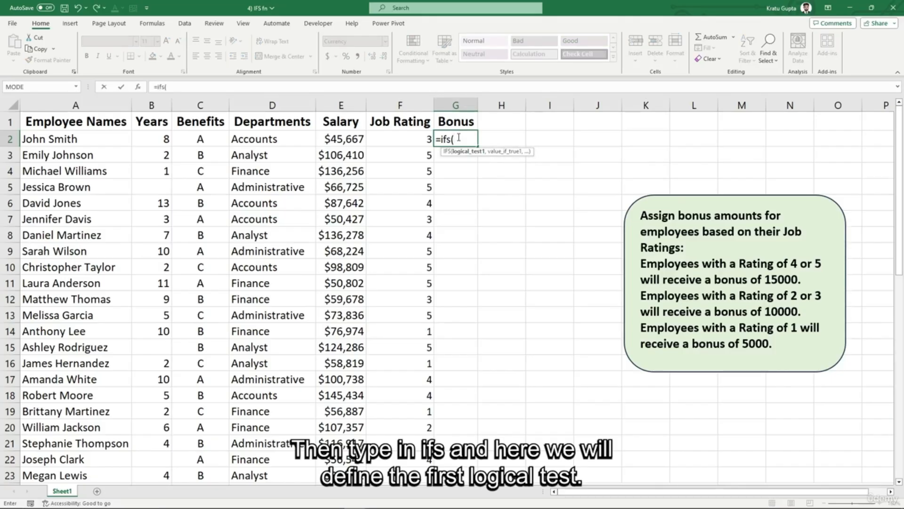
click(411, 139)
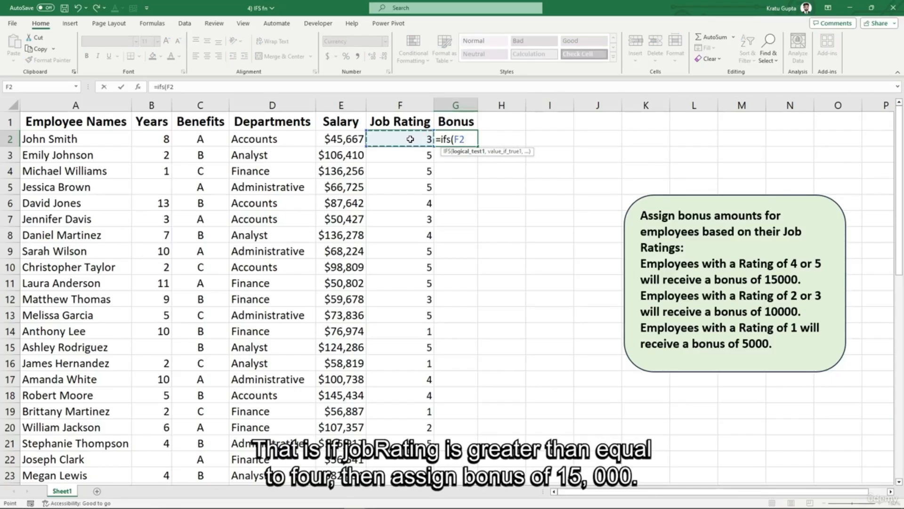
text(>=4,)
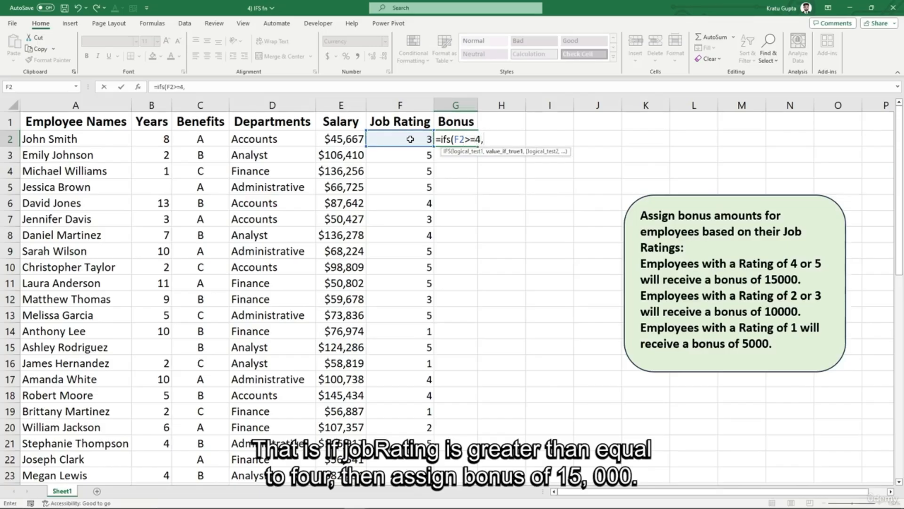
text(15000,)
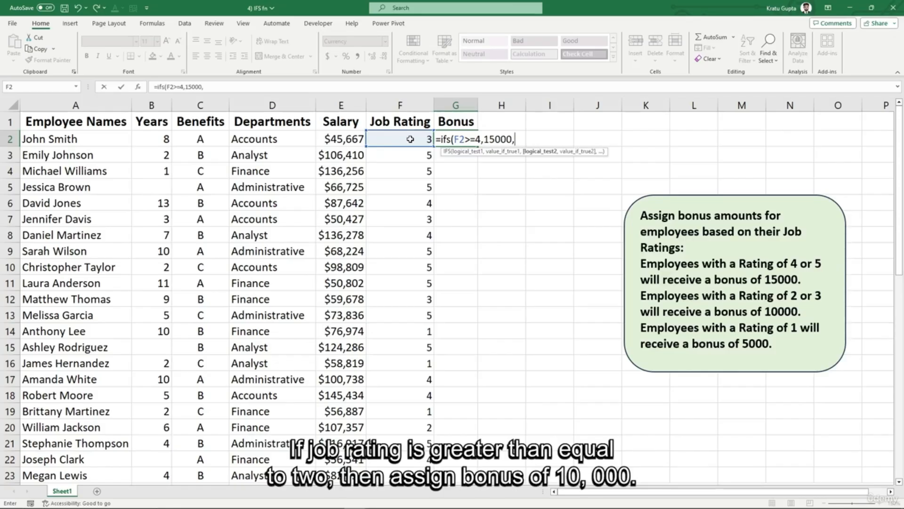
Step: Complete the G2 formula with the test F2>=2 returning 10000 and the test F2=1 returning 5000
click(410, 139)
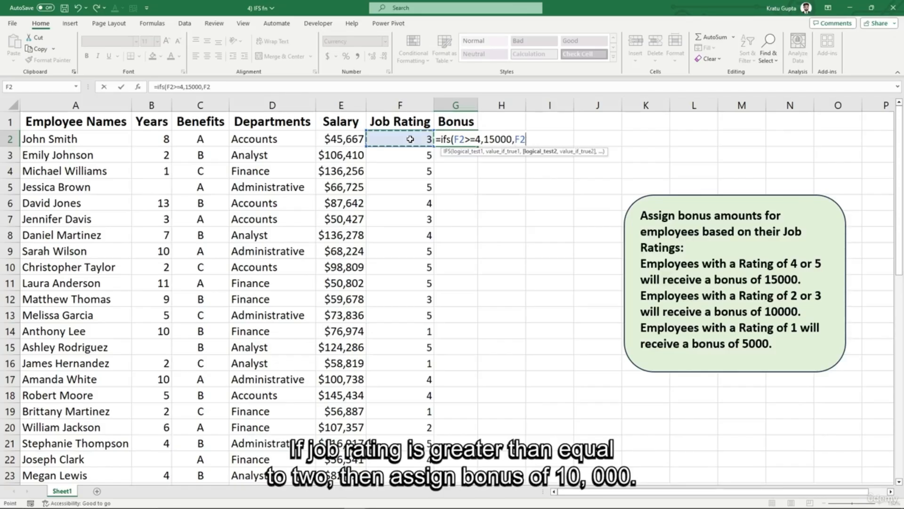
text(>=2,)
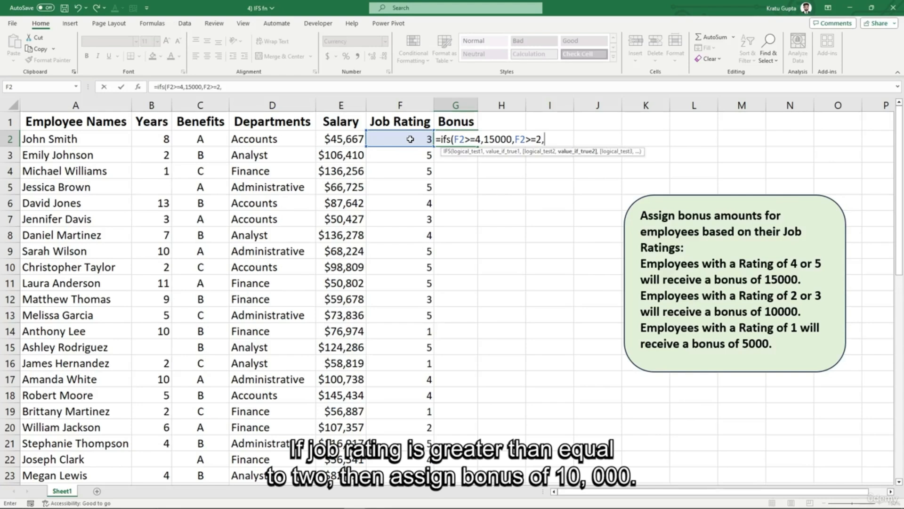
text(1000)
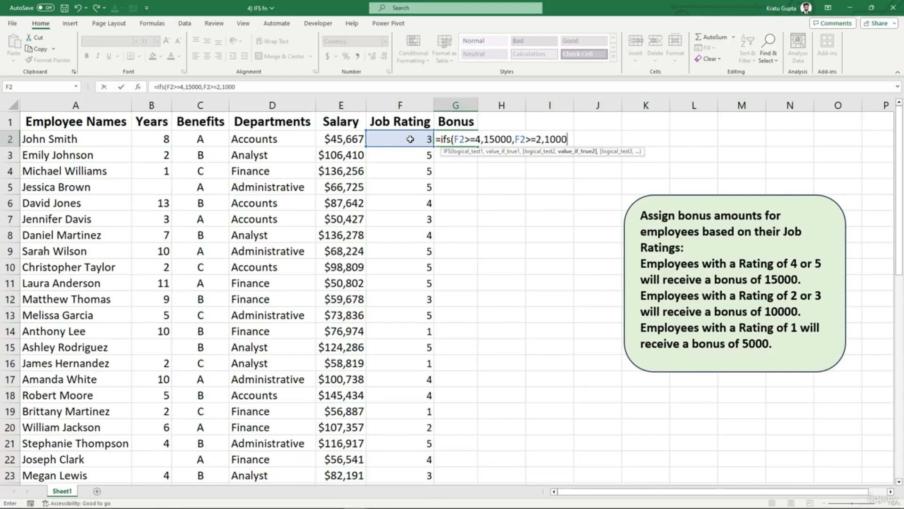
text(0,)
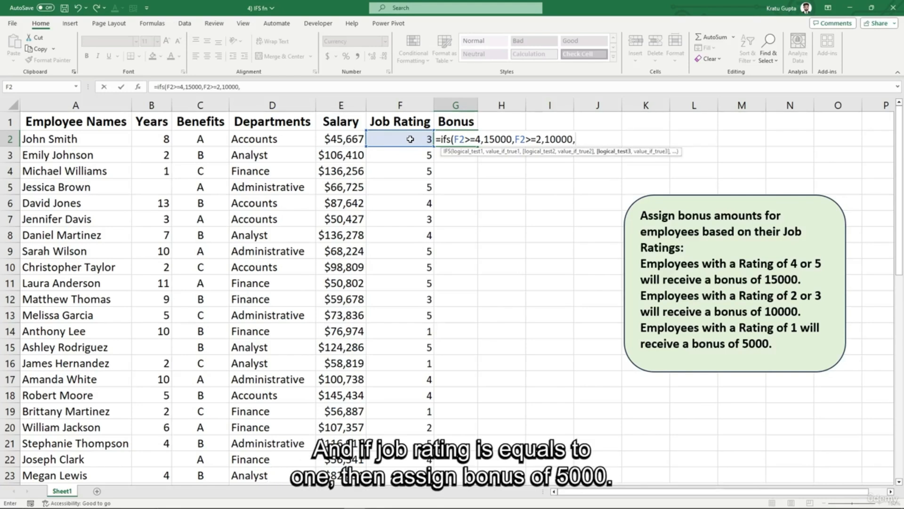
click(411, 139)
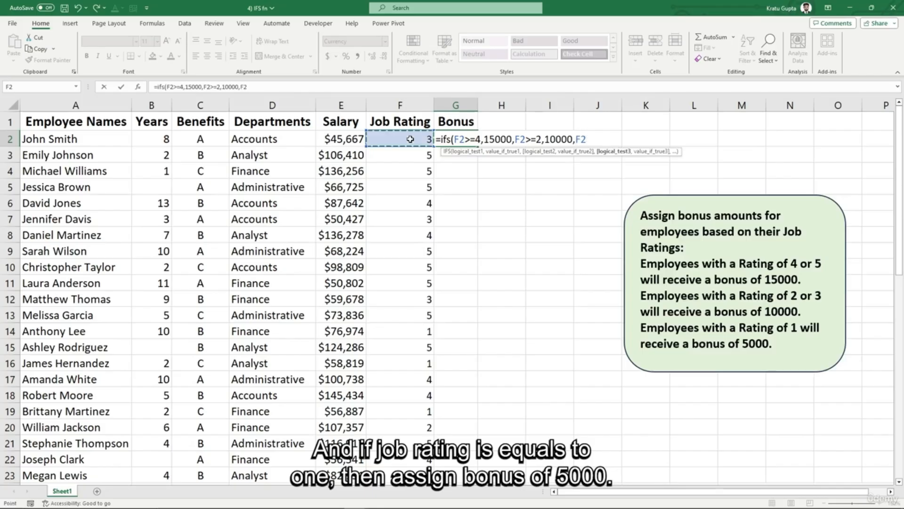
text(=1,5)
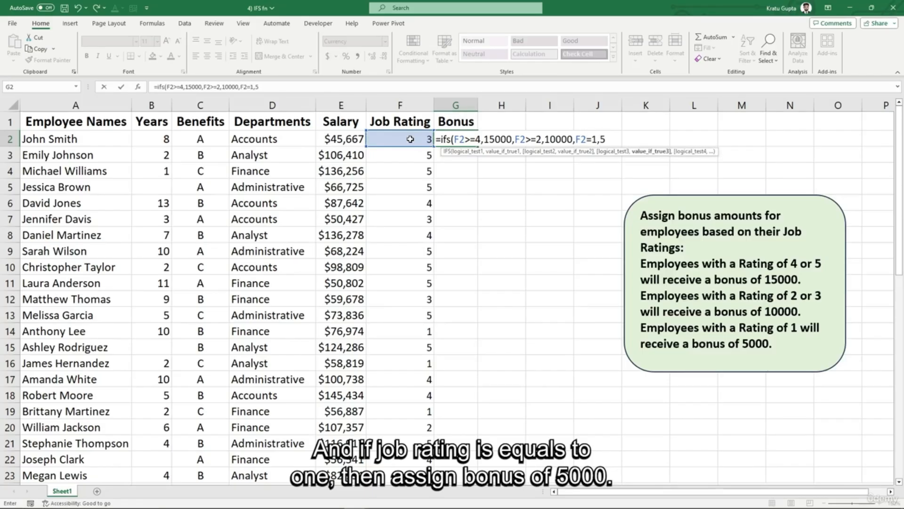
text(000))
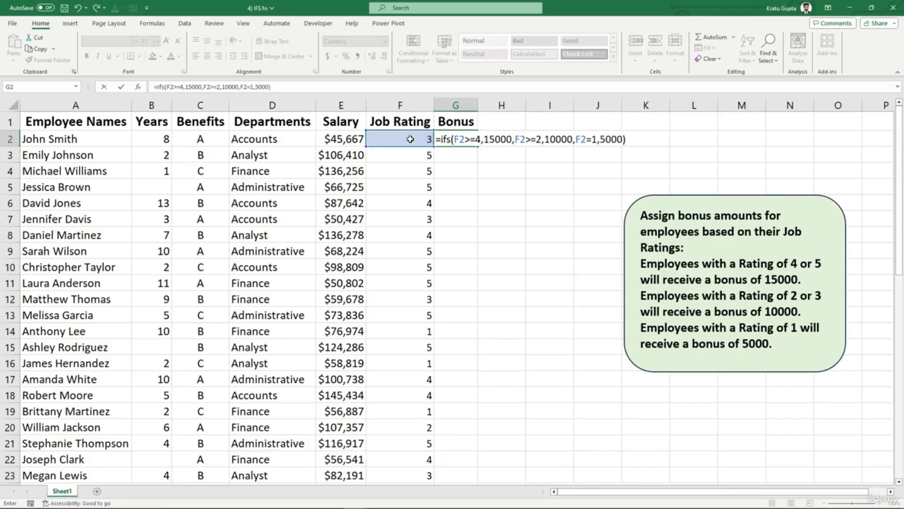
key(Return)
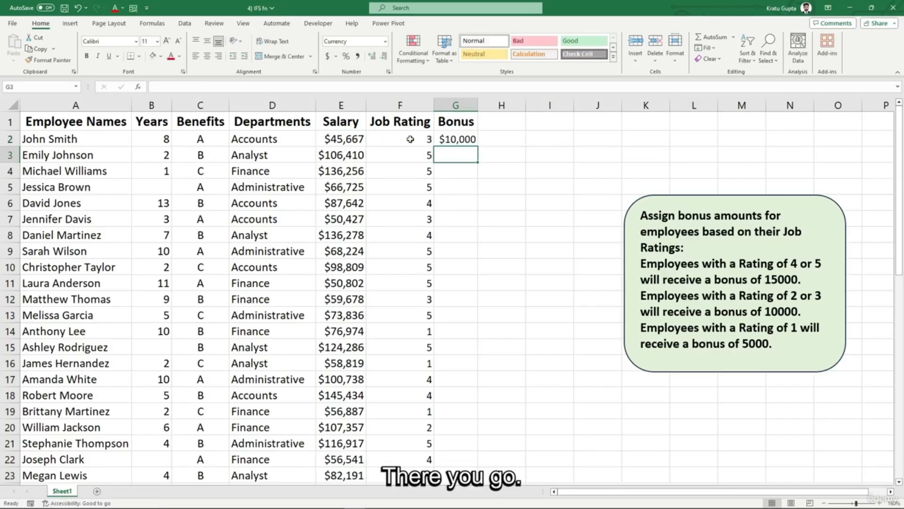
Step: Fill the IFS formula from G2 down the Bonus column and check the bonuses for ratings 3, 5 and 1
click(452, 139)
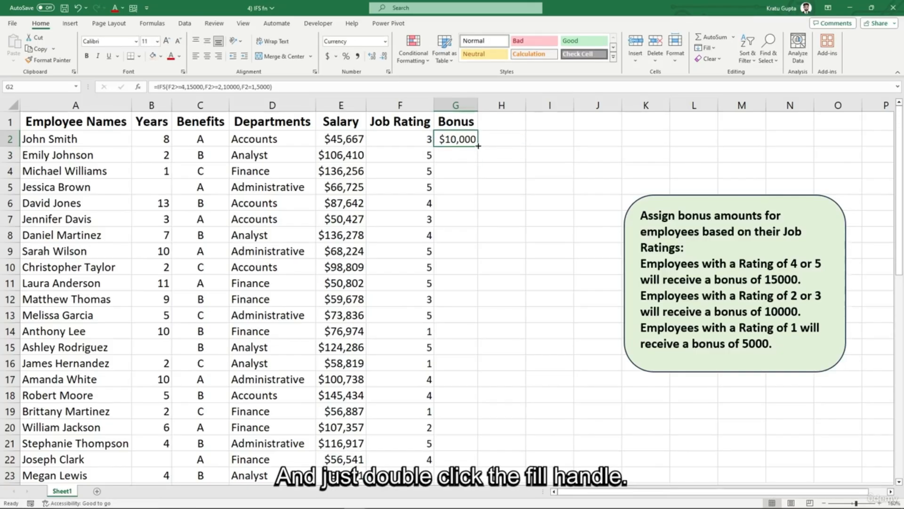
double_click(478, 146)
click(501, 315)
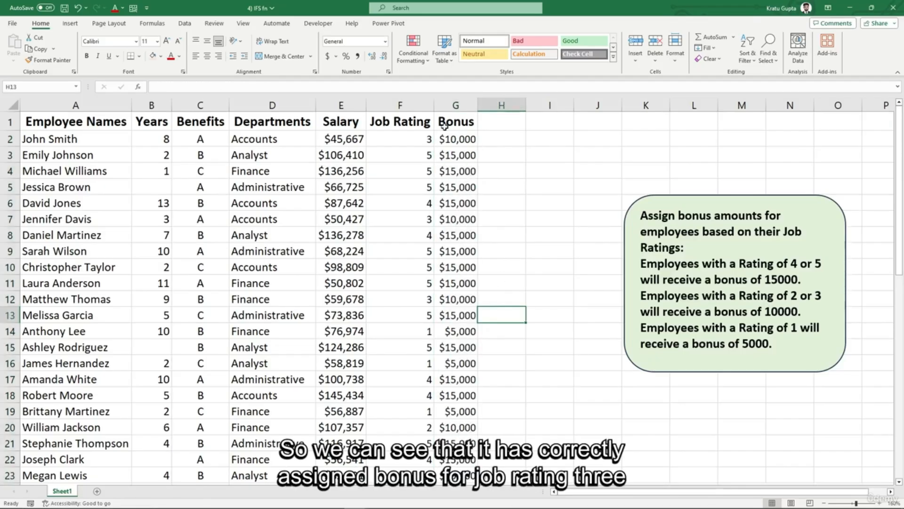
drag(417, 139, 451, 139)
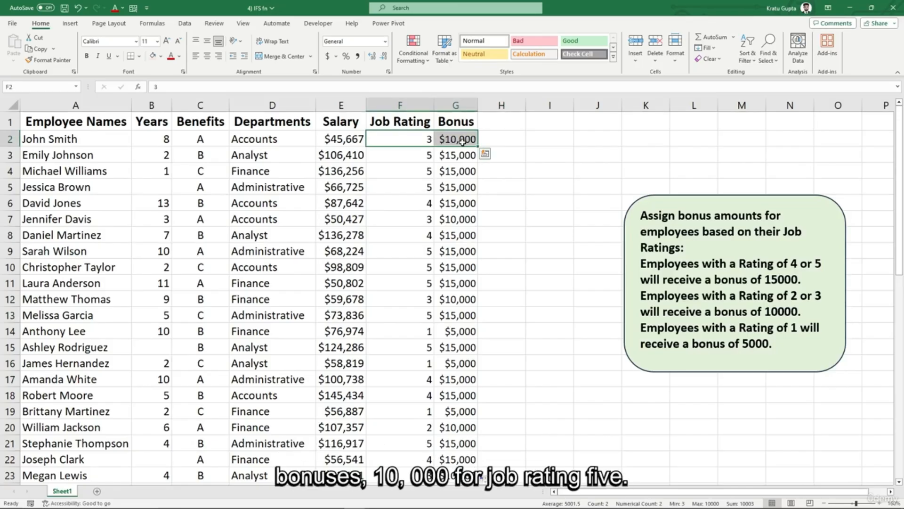
drag(410, 170, 440, 171)
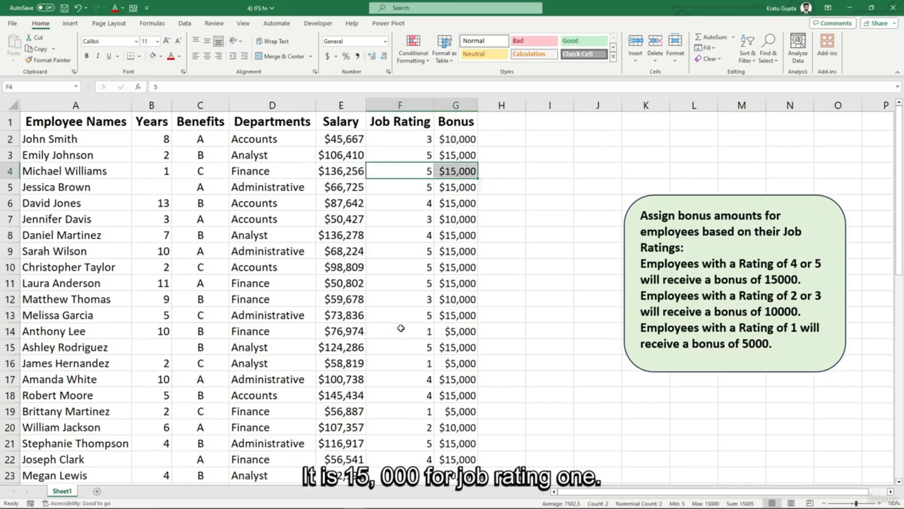
drag(409, 331, 466, 331)
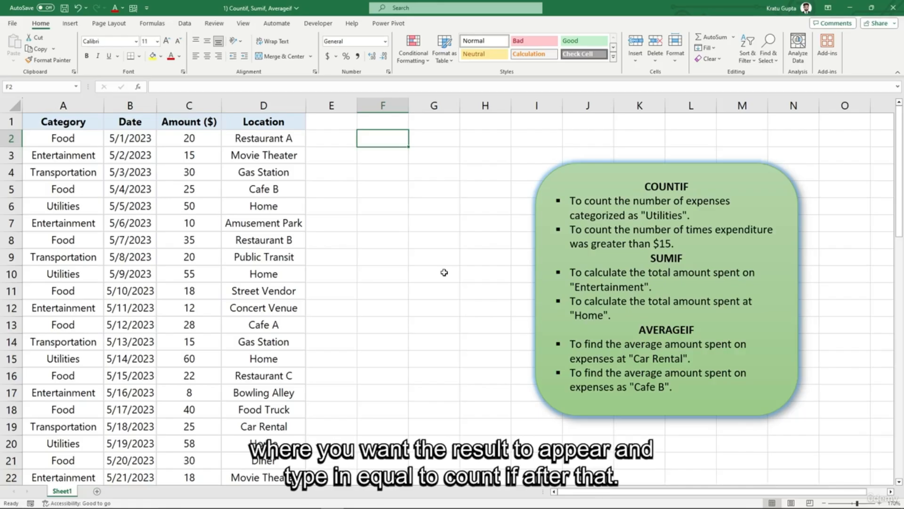
Step: Start a COUNTIF formula in F2 of the expenses sheet with the whole Category column A:A as the range
text(=countif)
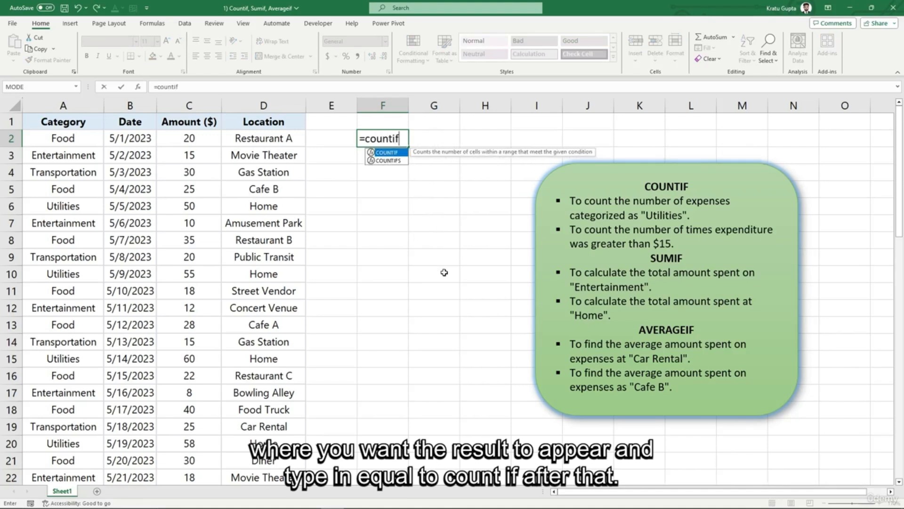
text(()
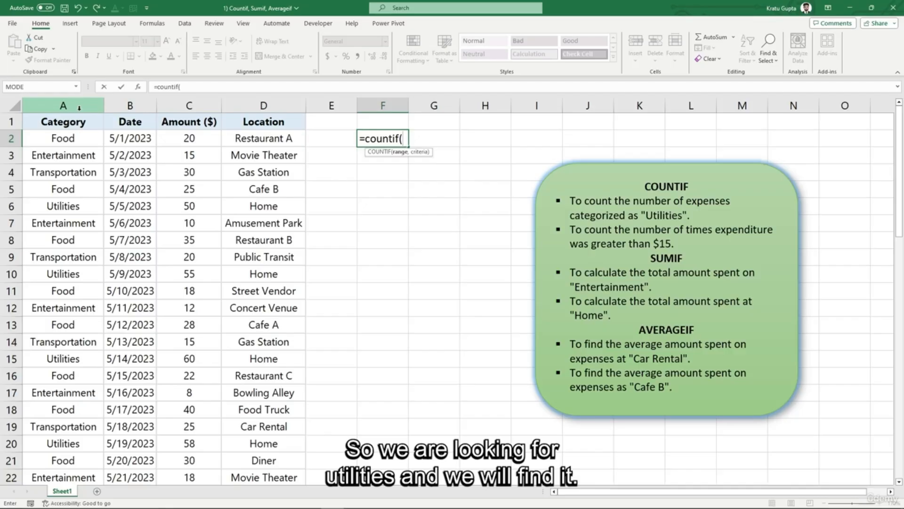
click(79, 108)
text(,)
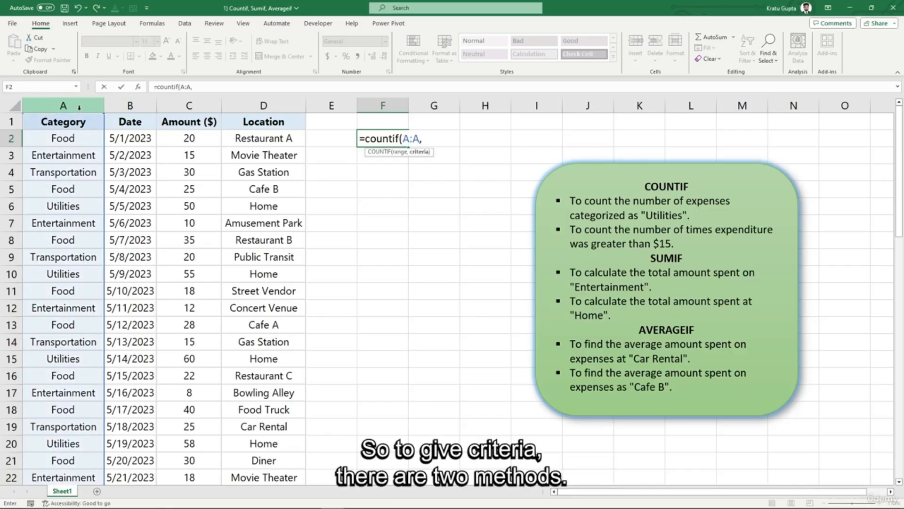
text("Uti;)
key(BackSpace)
key(BackSpace)
key(BackSpace)
key(BackSpace)
key(BackSpace)
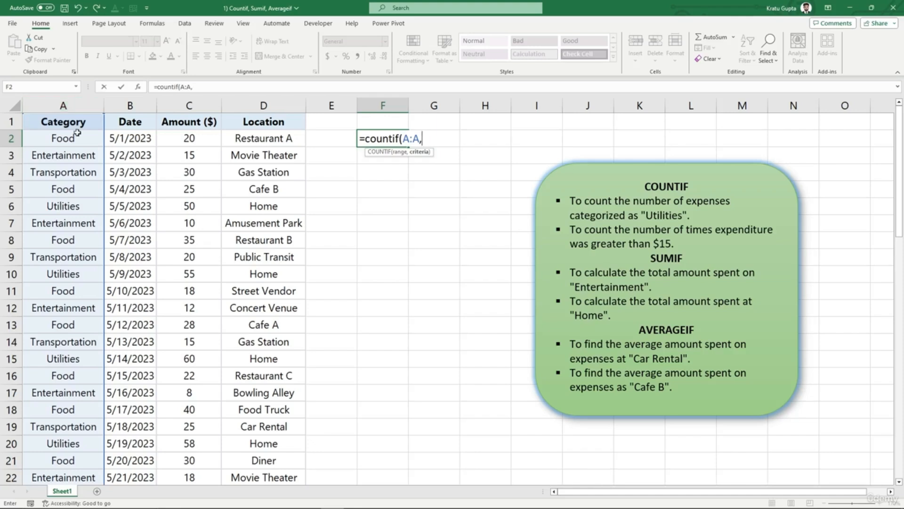
Step: Complete the F2 COUNTIF formula with the Utilities cell A6 as the criteria
click(74, 207)
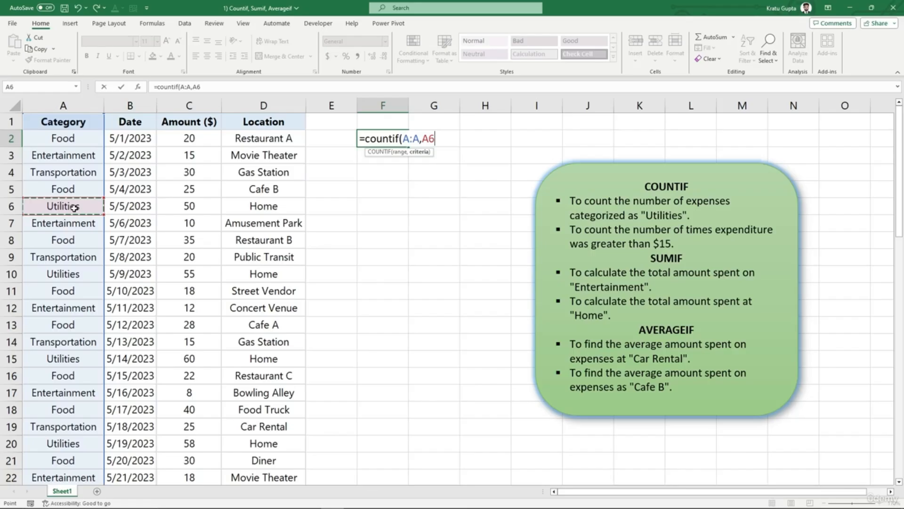
text())
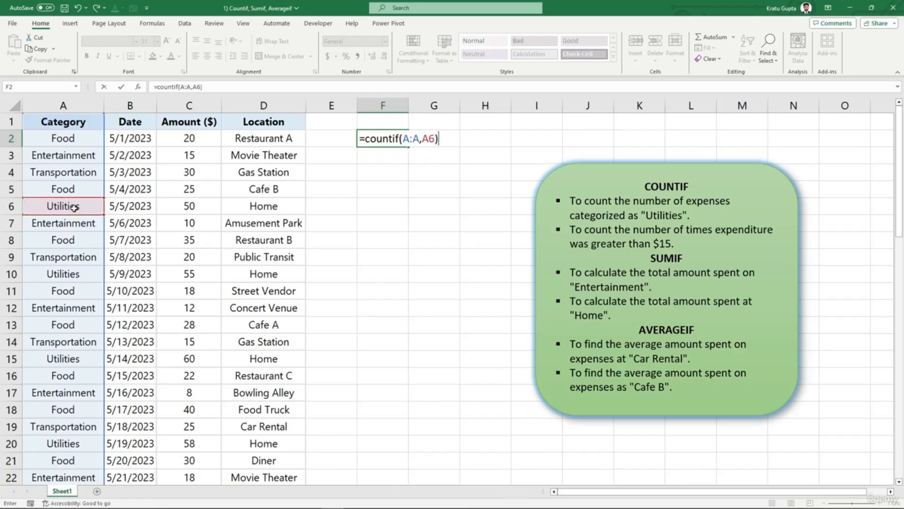
key(Return)
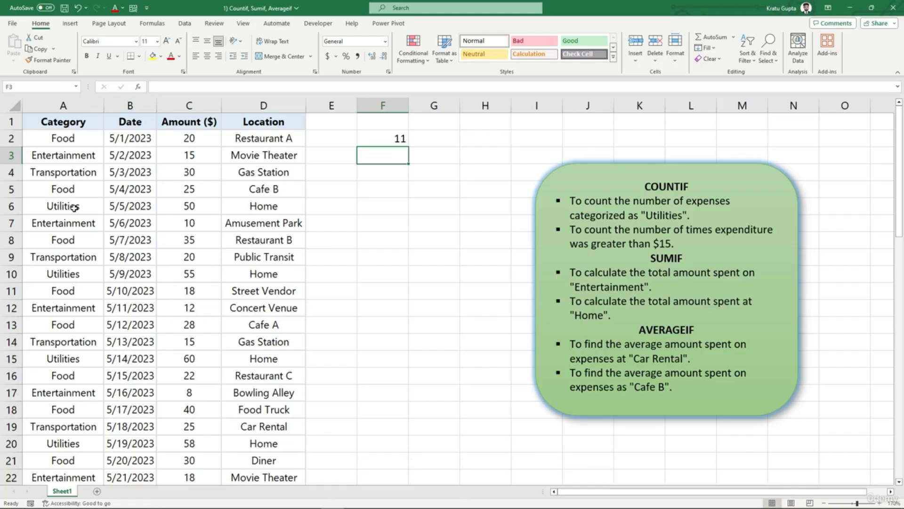
Step: Enter =COUNTIF(C:C,">15") in F3 to count the amounts greater than 15, and select the result cell
text(=countif)
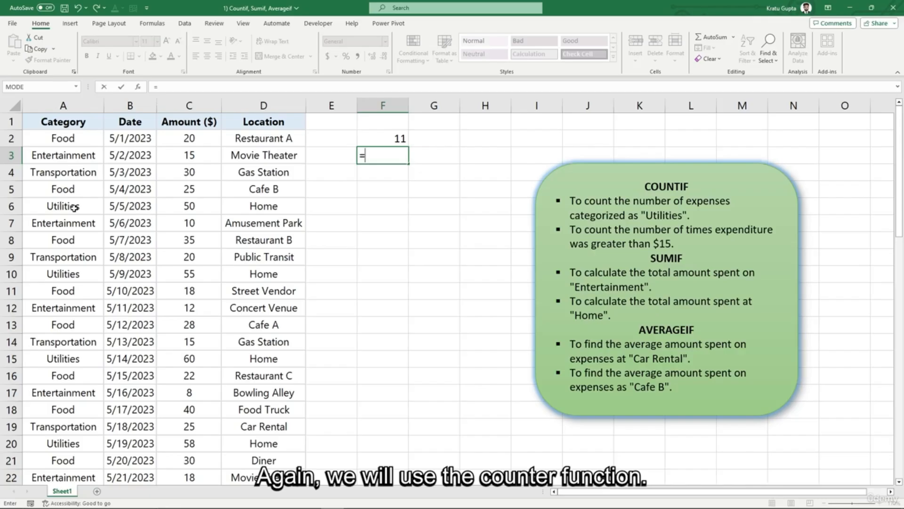
text(()
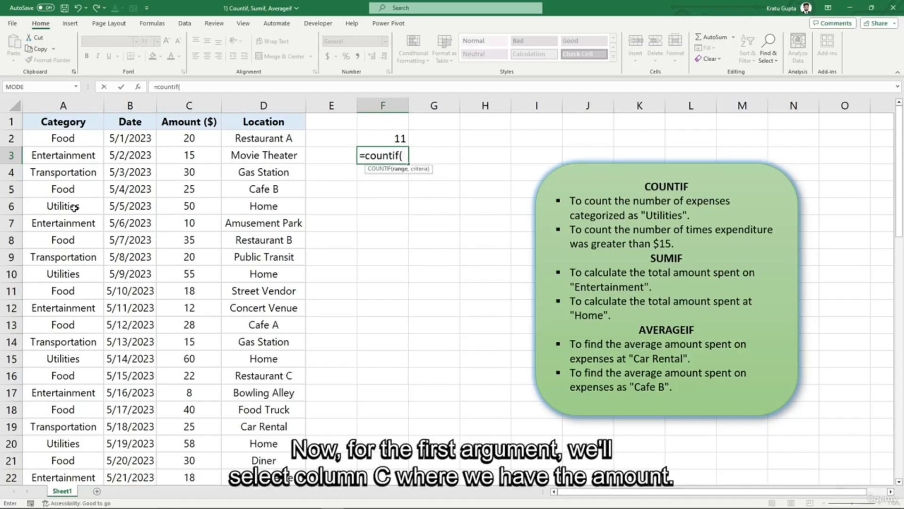
click(198, 100)
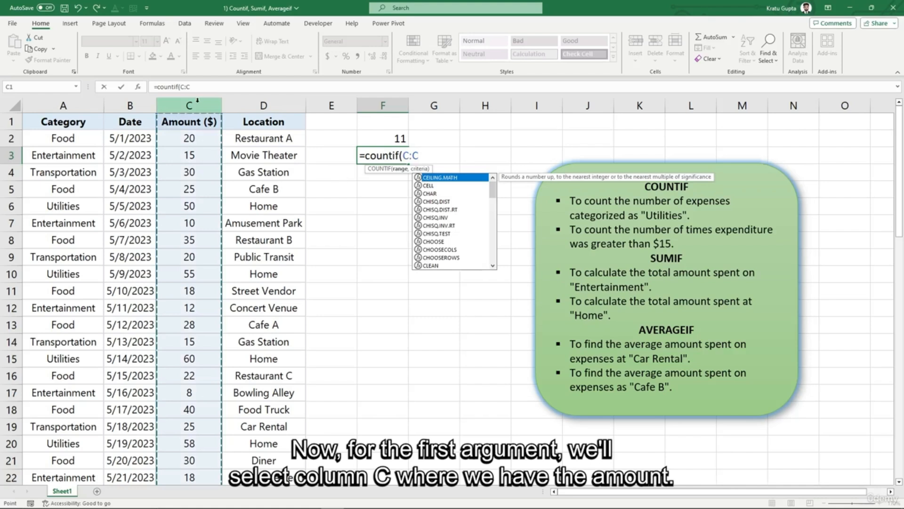
text(,)
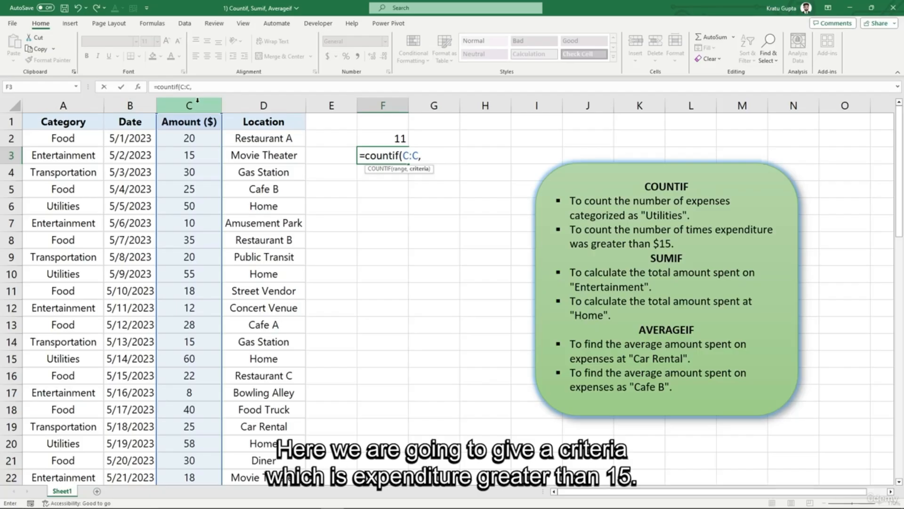
text(")
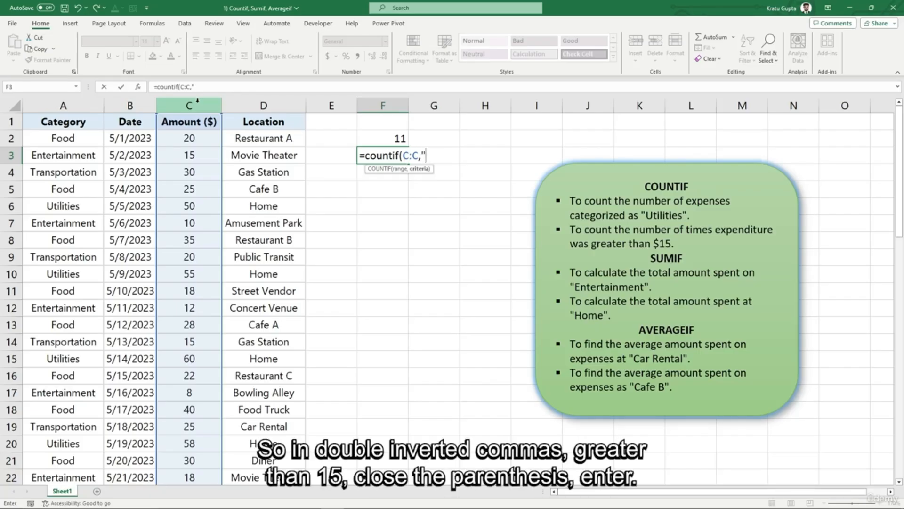
text(>15)
text("))
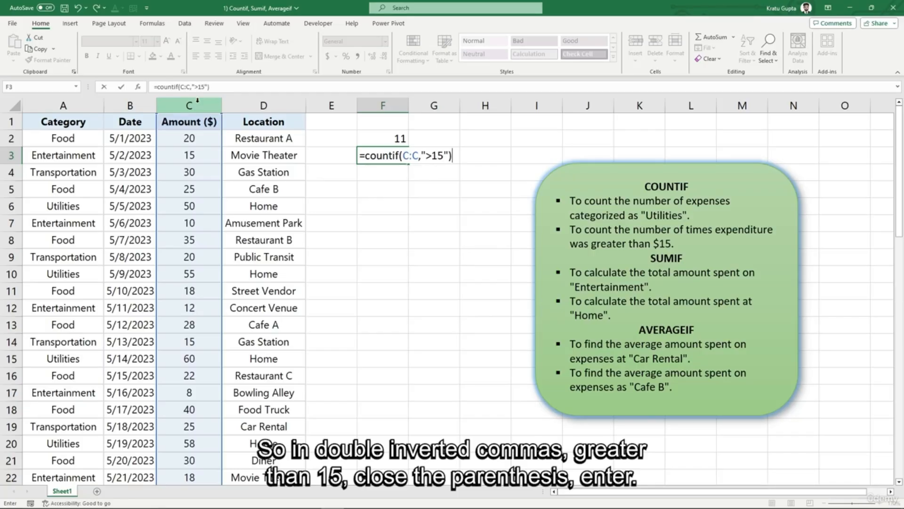
key(Return)
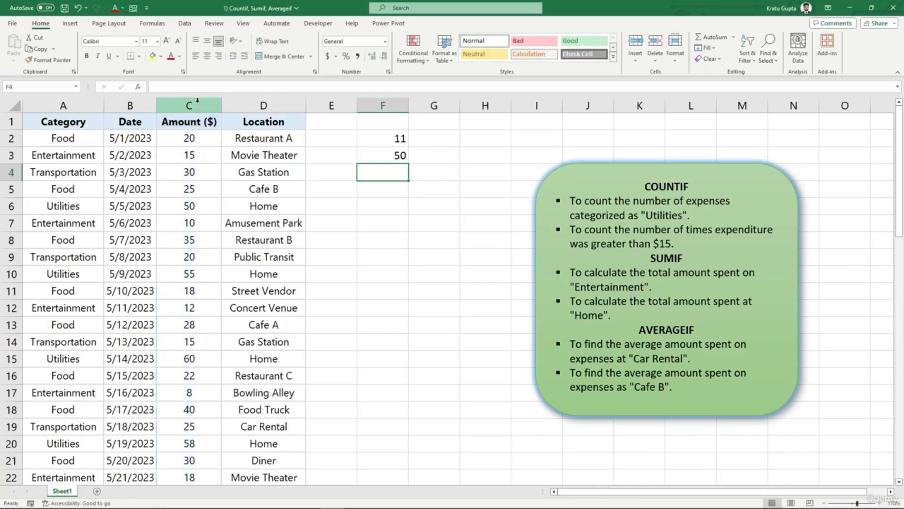
click(388, 159)
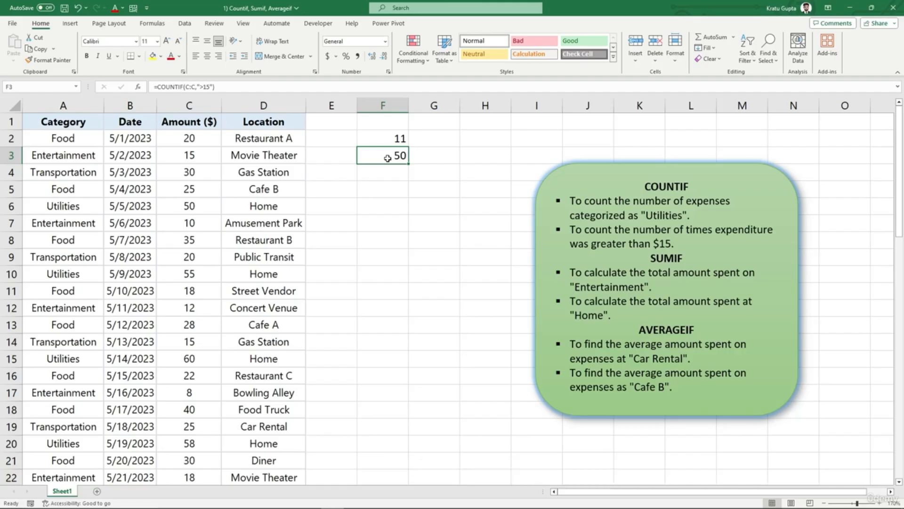
Step: Enter =SUMIF(A:A,A3,C:C) in F5 to total the amounts spent on Entertainment
click(378, 196)
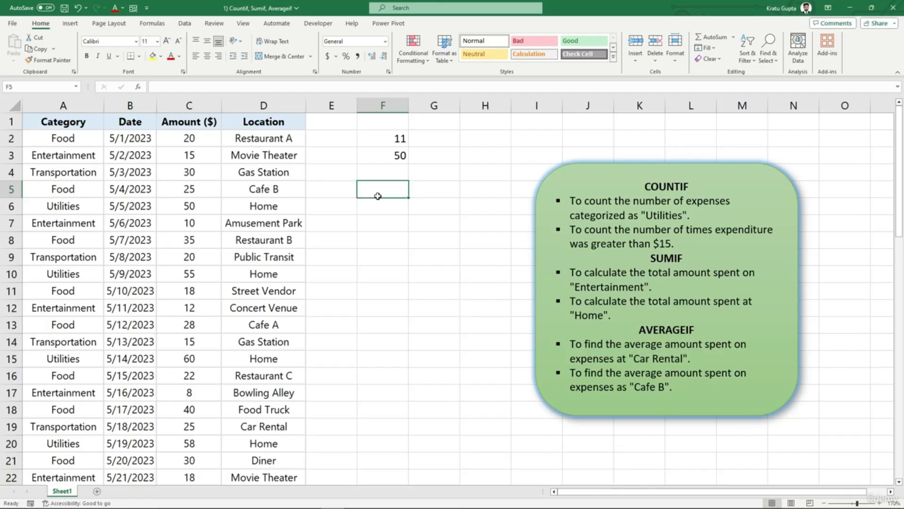
text(=sumif()
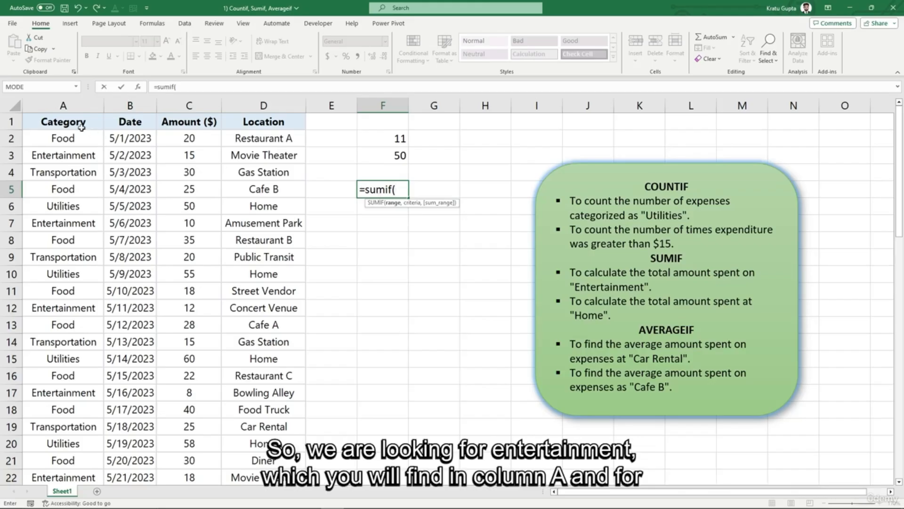
click(66, 105)
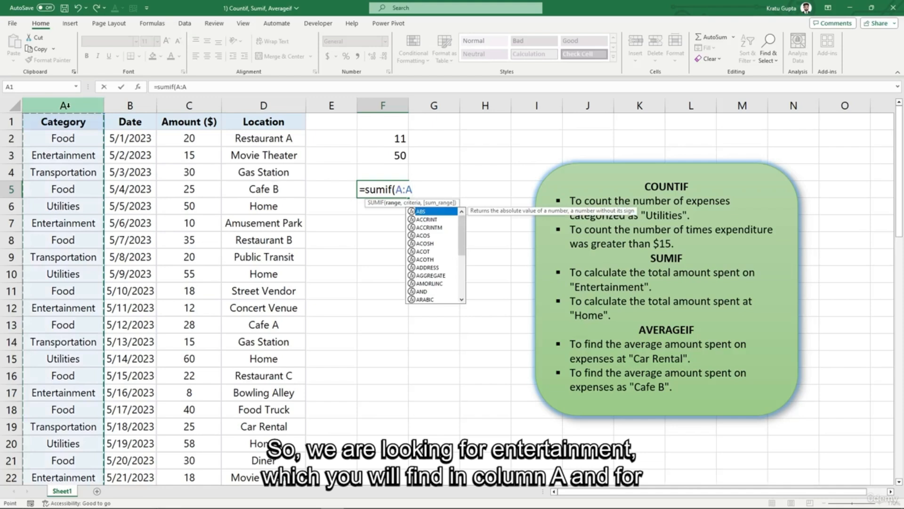
text(,)
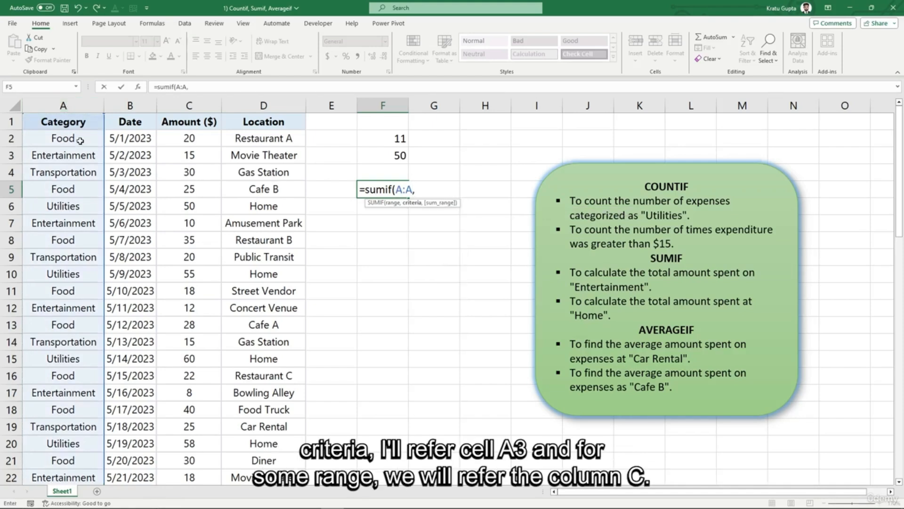
click(60, 152)
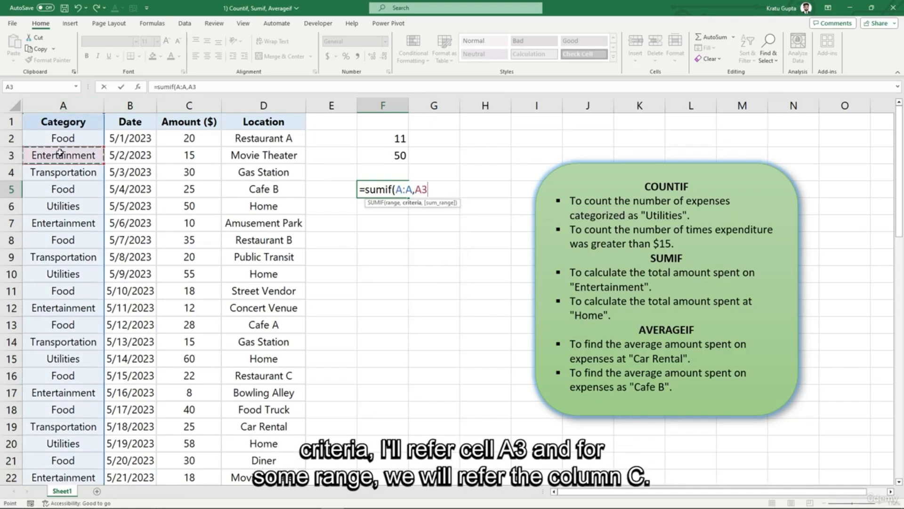
text(,)
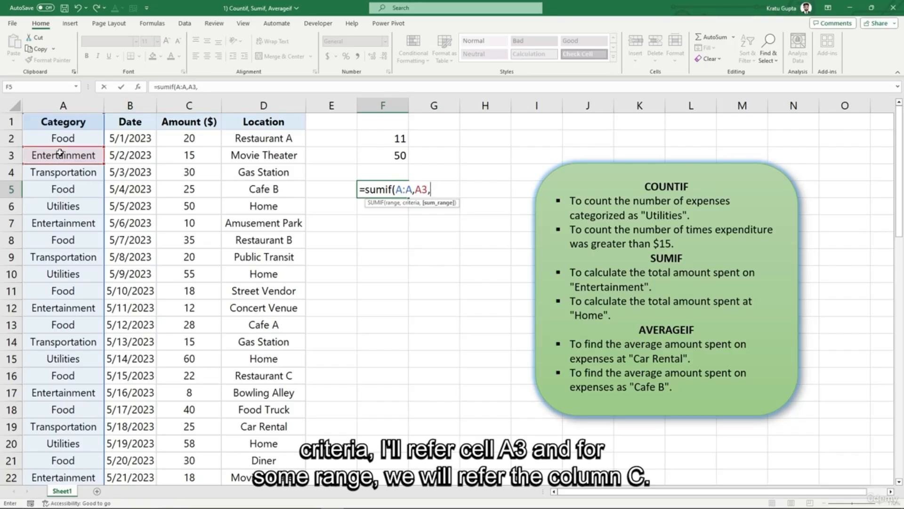
click(187, 104)
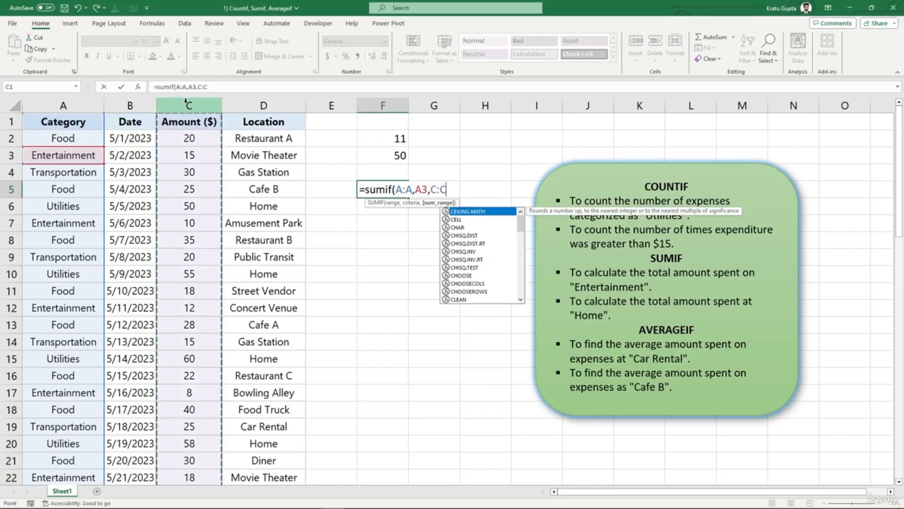
text())
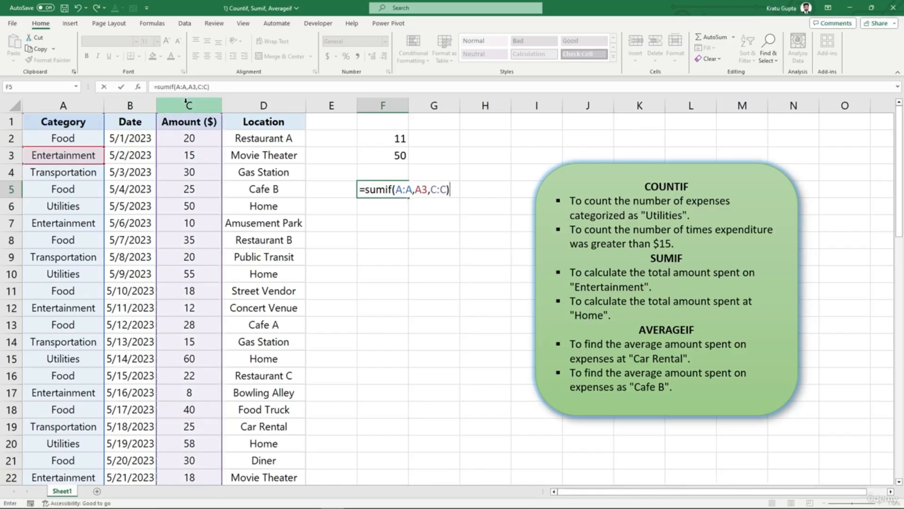
key(Return)
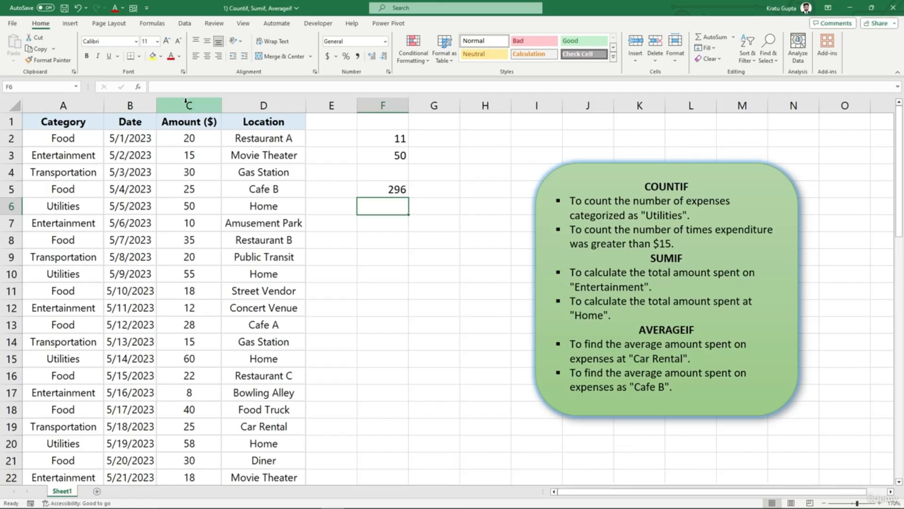
Step: Enter =SUMIF(D:D,D10,C:C) in F6 to total the amounts spent at the Home location
text(=sumi)
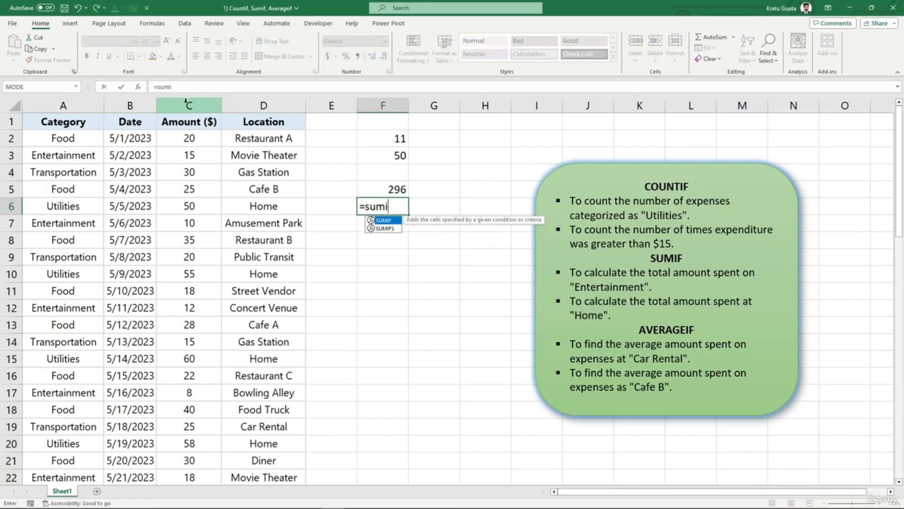
text(f()
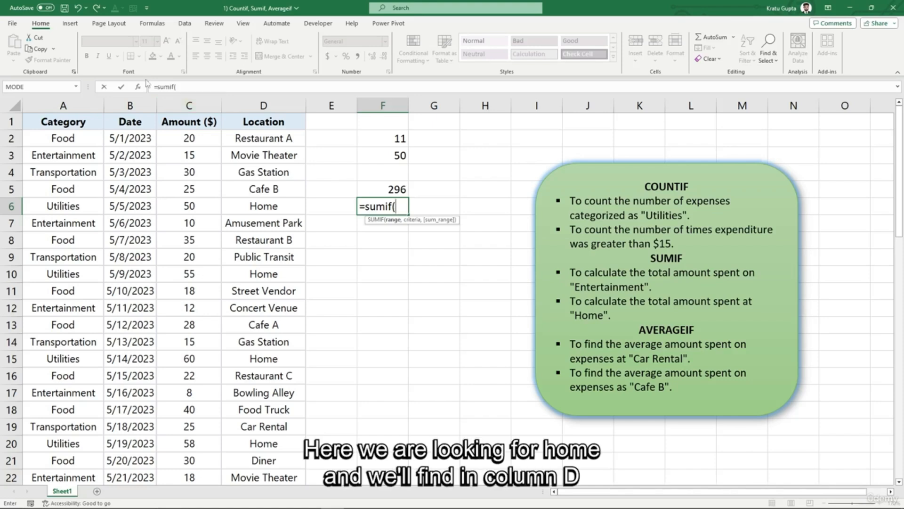
click(273, 104)
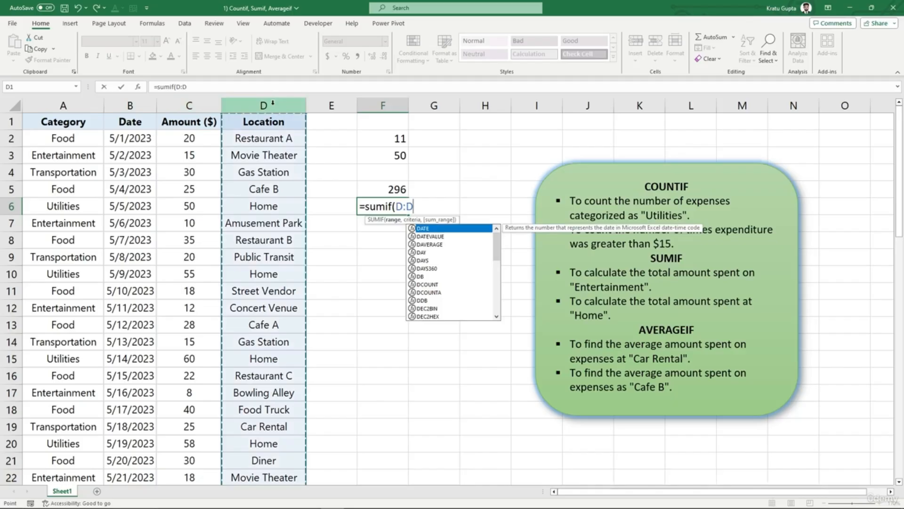
text(,)
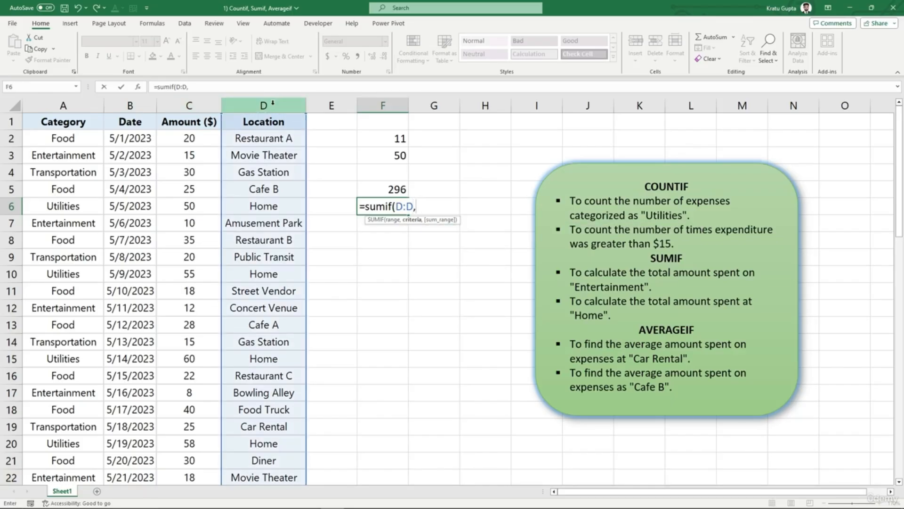
click(263, 275)
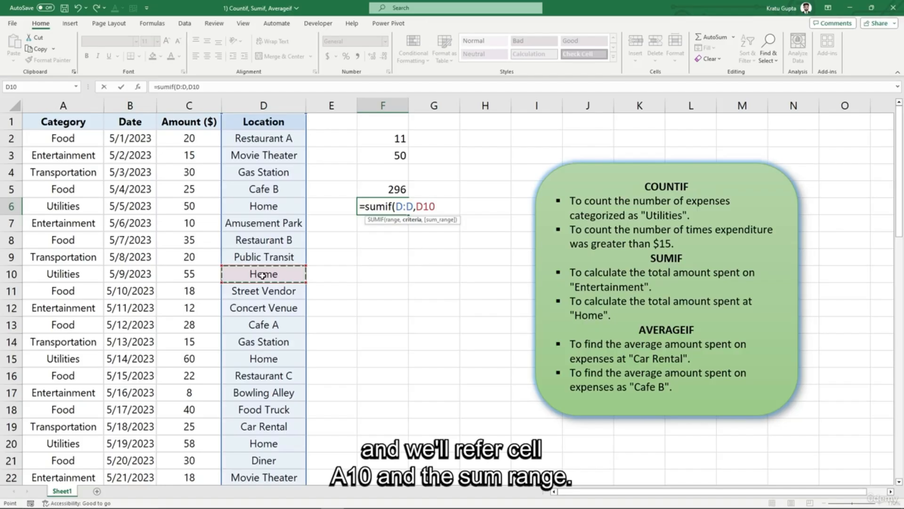
text(,)
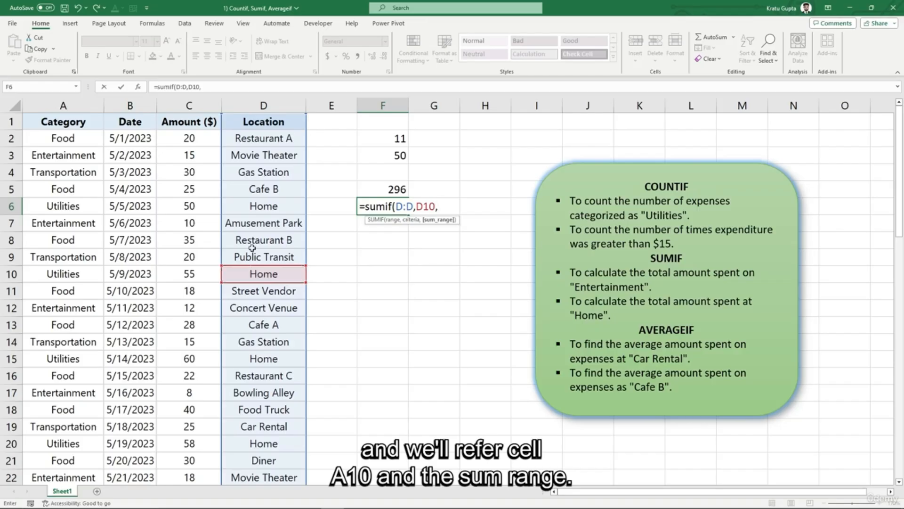
click(199, 103)
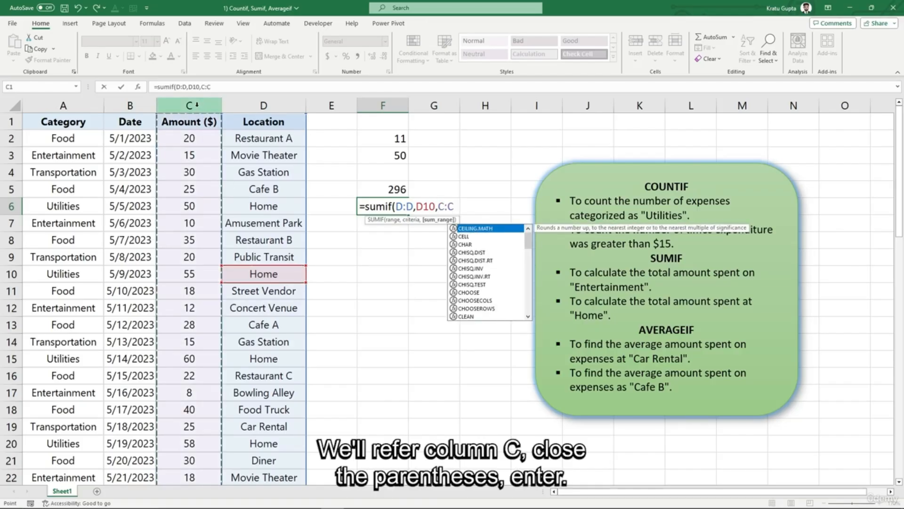
text())
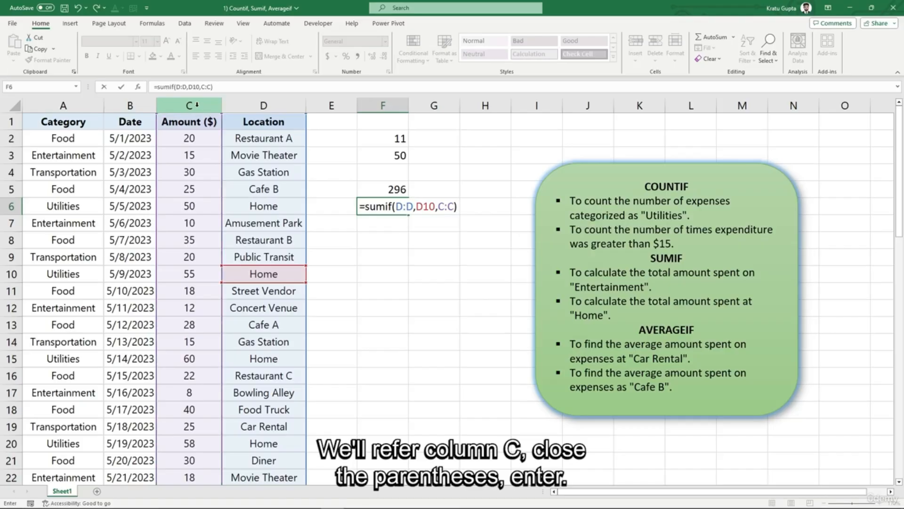
key(Return)
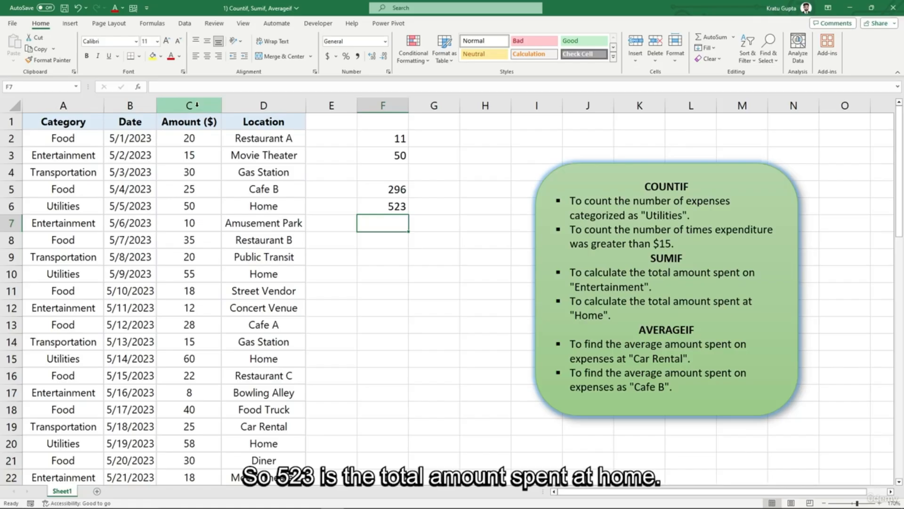
Step: Enter =AVERAGEIF(D:D,D19,C:C) in F8 to average the amounts spent at Car Rental
click(378, 245)
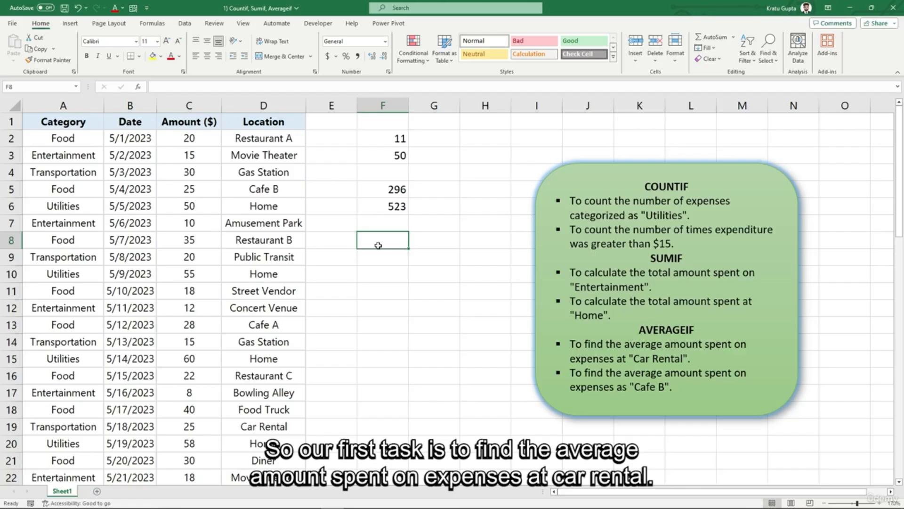
text(=averageif()
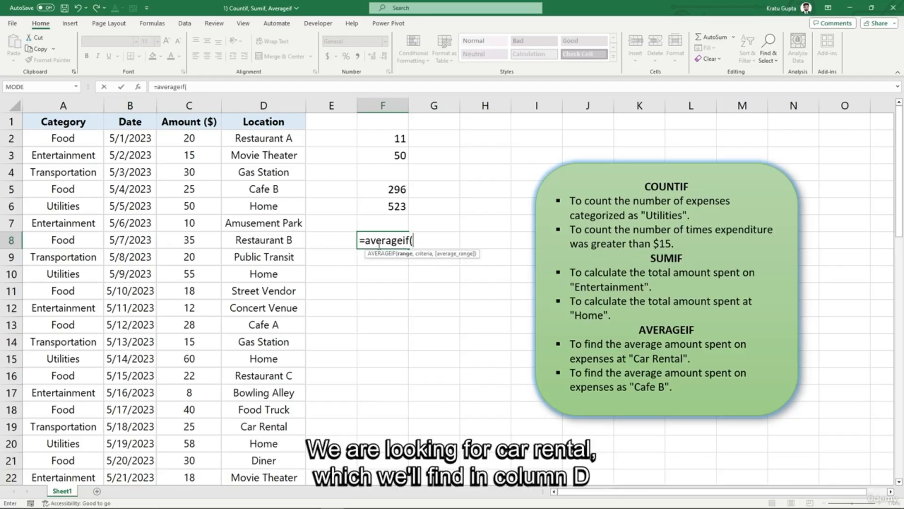
click(264, 105)
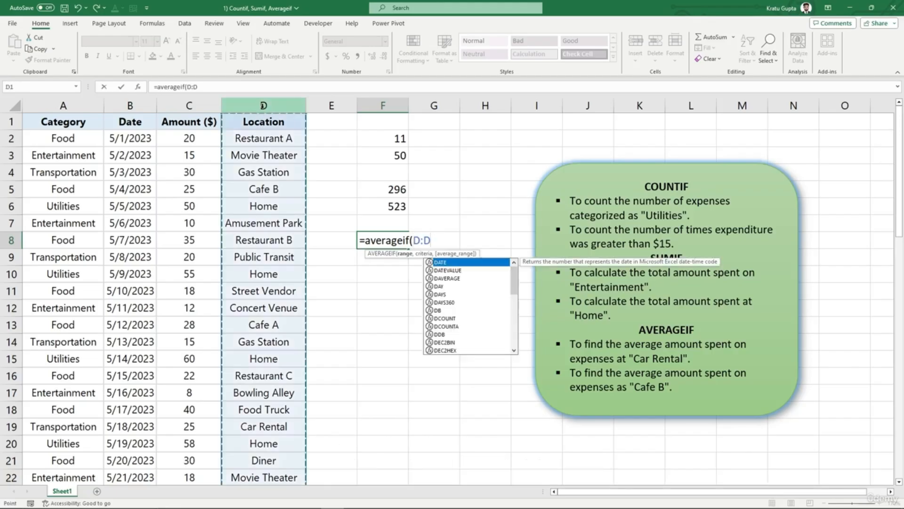
text(,)
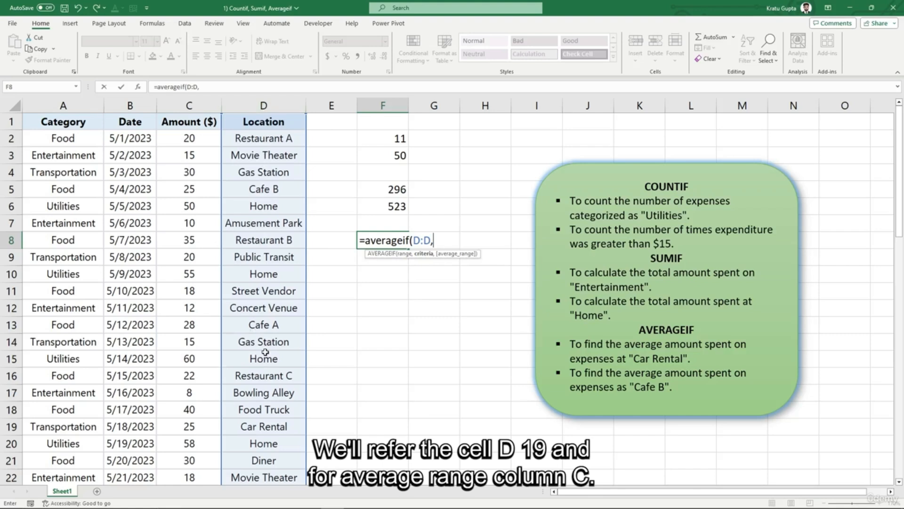
click(262, 427)
text(,)
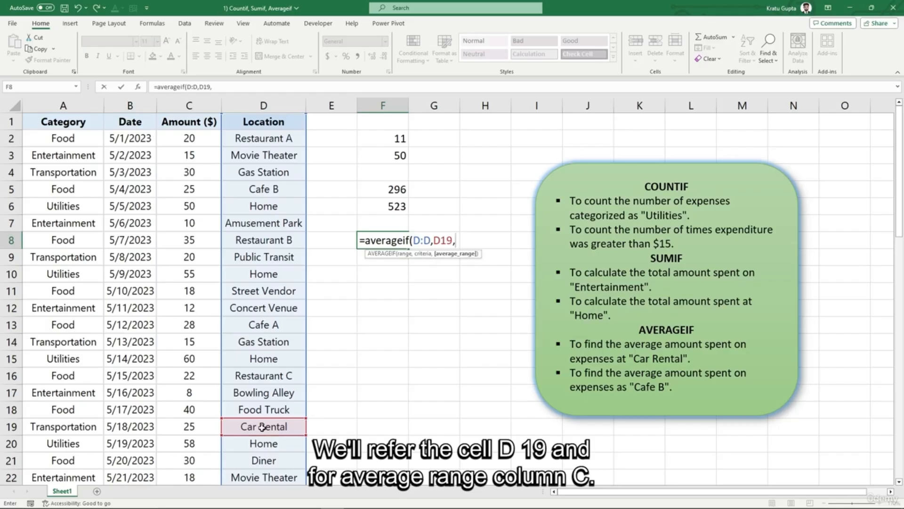
click(189, 106)
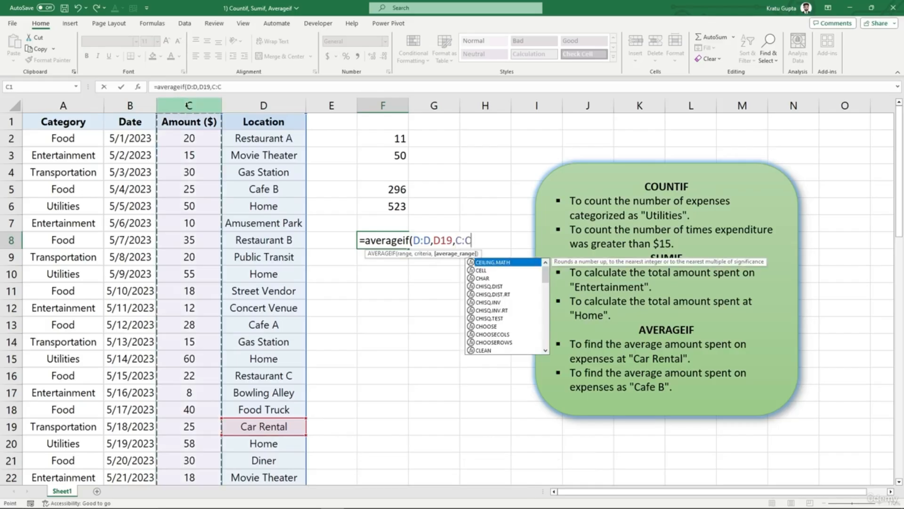
text())
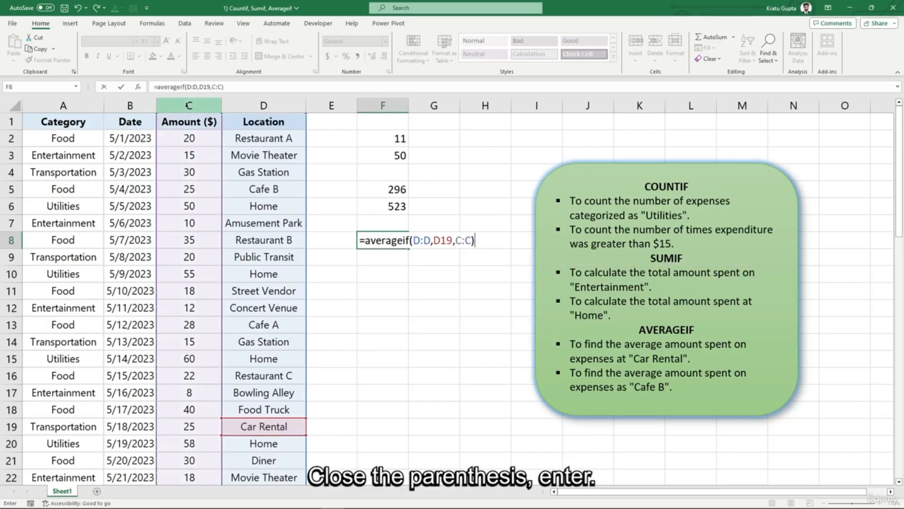
key(Return)
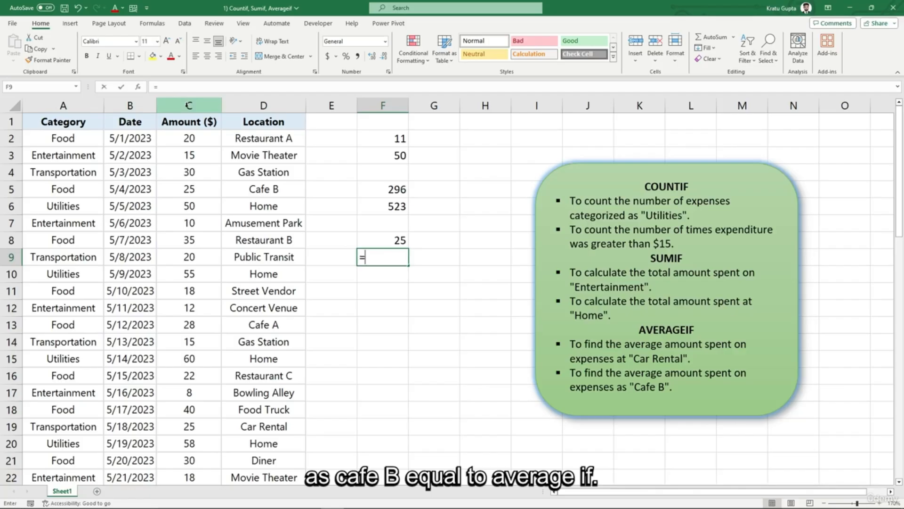
Step: Enter =AVERAGEIF(D:D,D5,C:C) in F9 to average the amounts spent at Cafe B
text(=a)
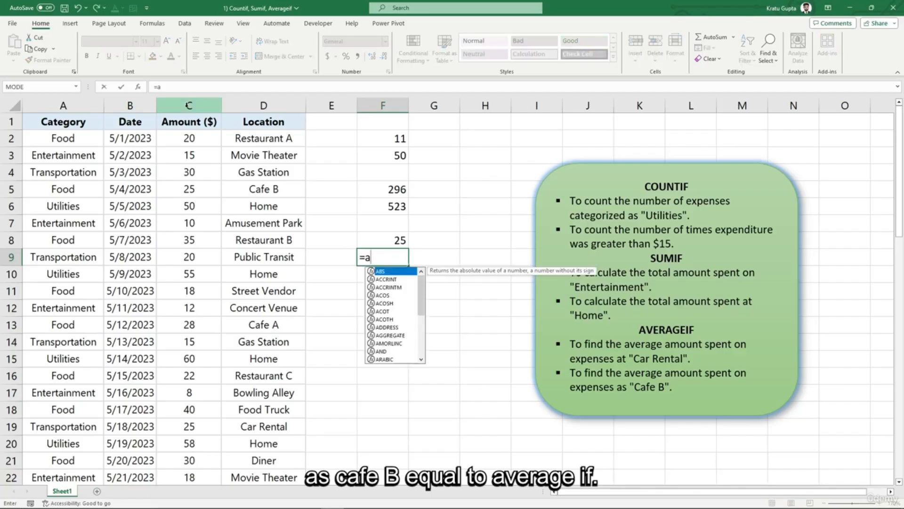
text(verageif(D:D,)
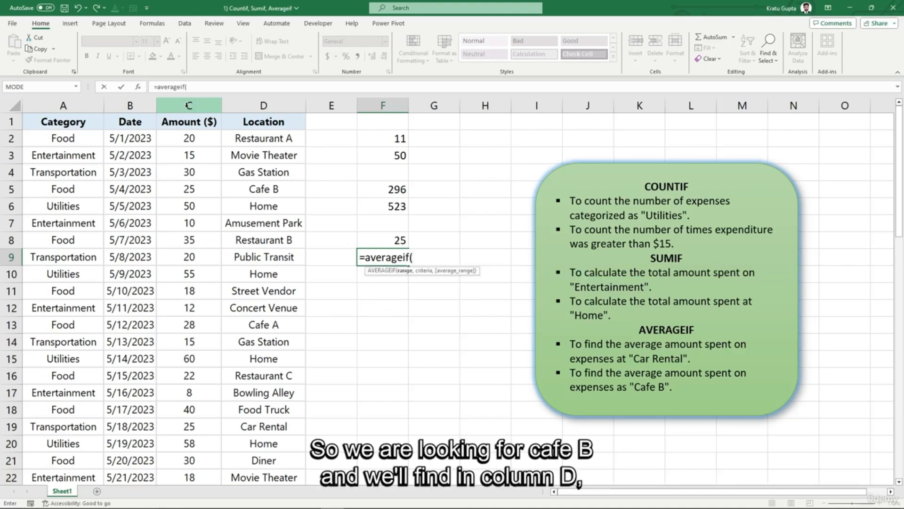
click(273, 100)
text(,)
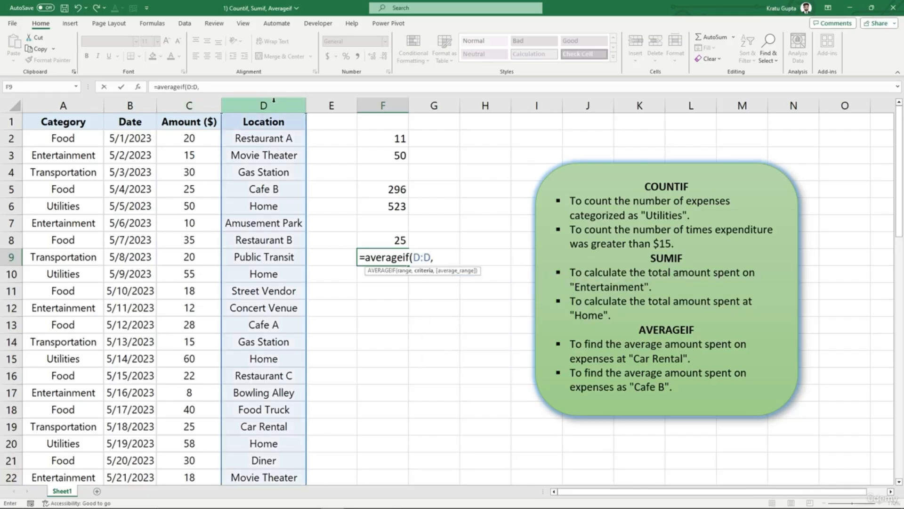
click(271, 188)
text(,)
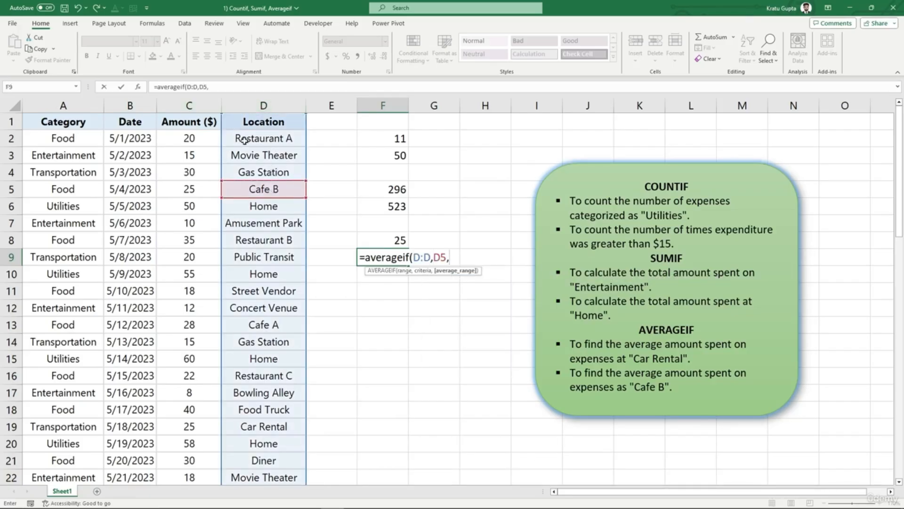
click(200, 101)
text())
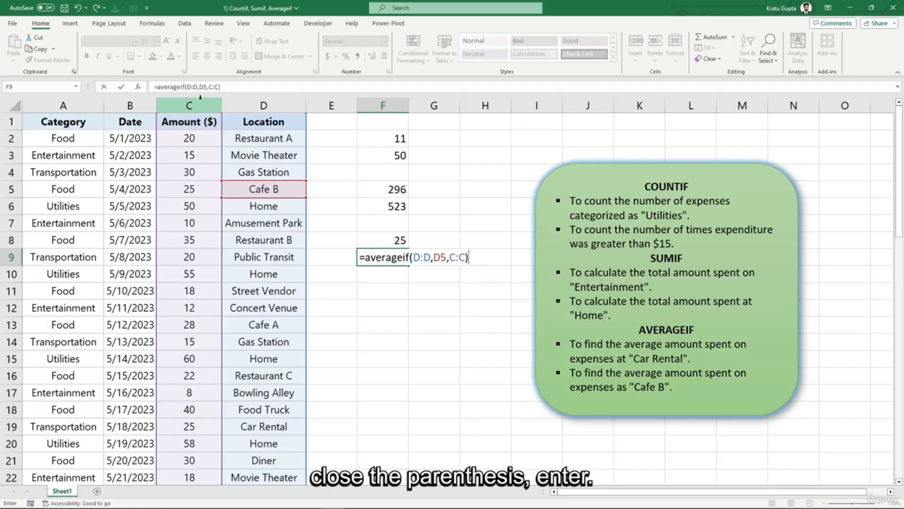
key(Return)
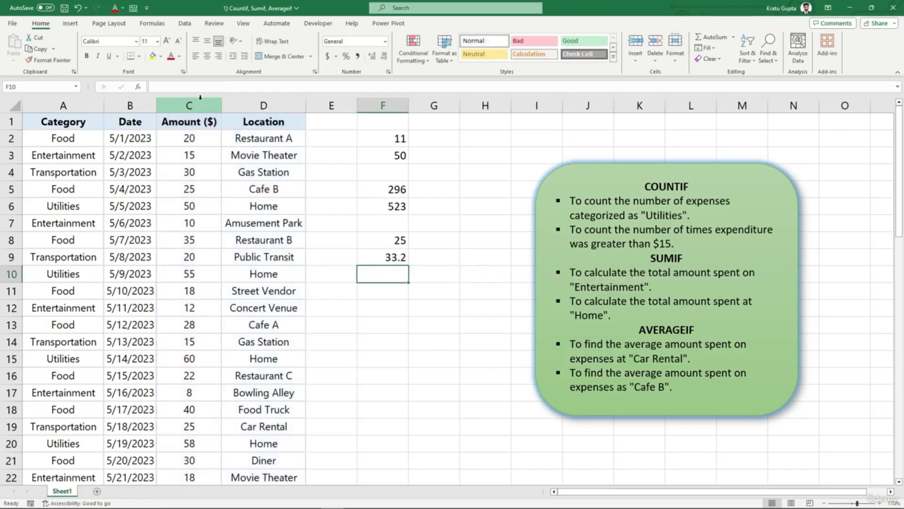
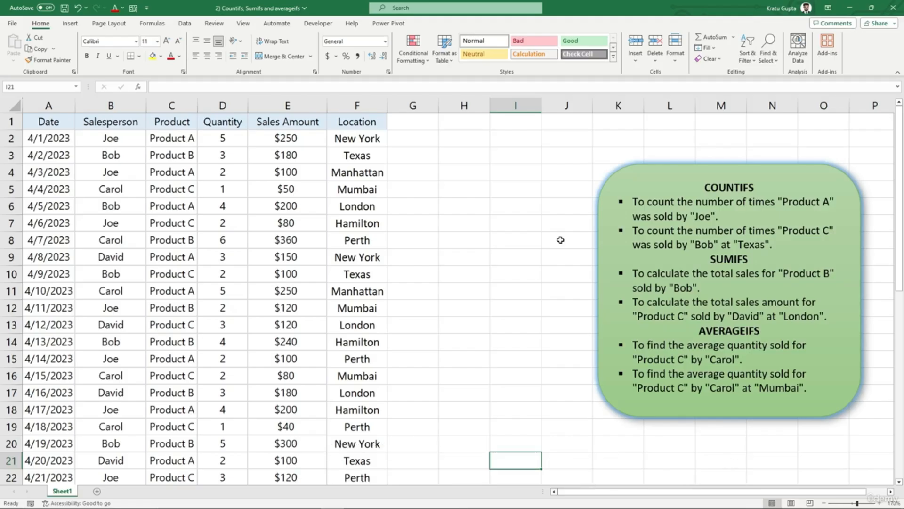
Step: Enter =COUNTIFS(C:C,C2,B:B,B2) in H3 to count the Product A sales made by the salesperson in B2
click(456, 156)
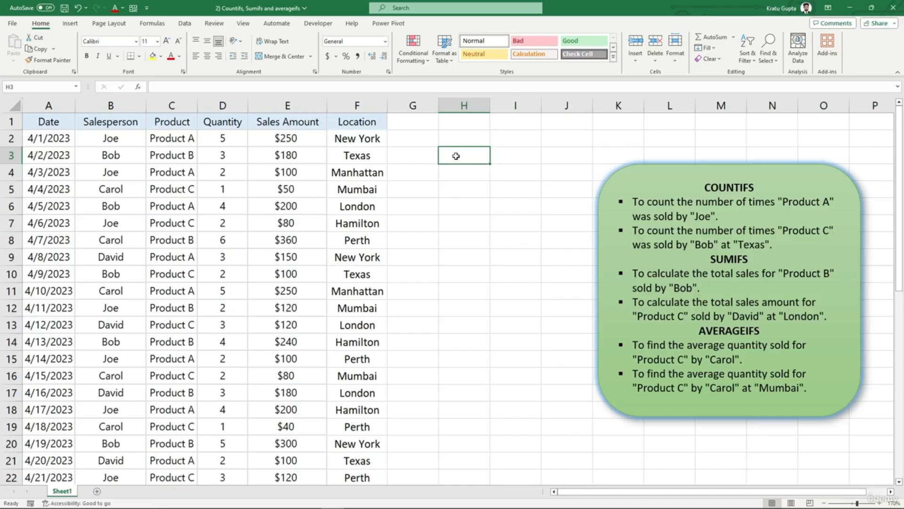
text(=)
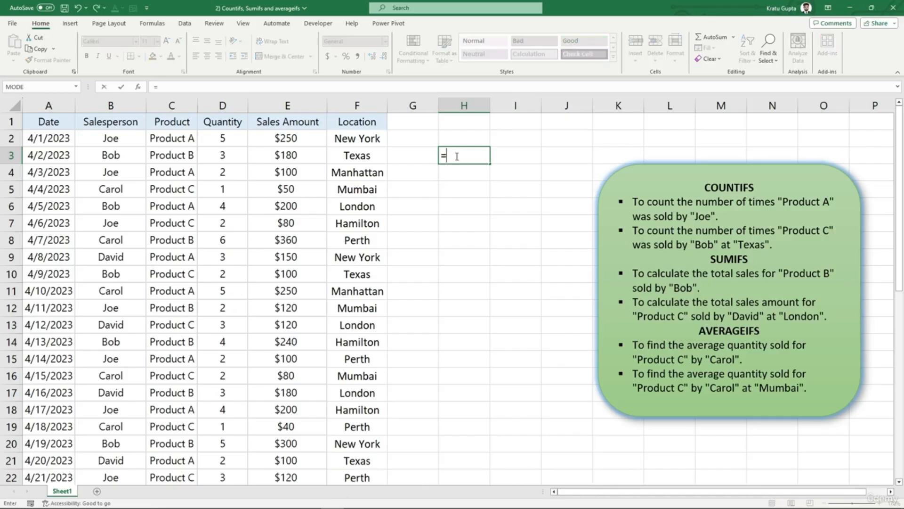
text(countifs()
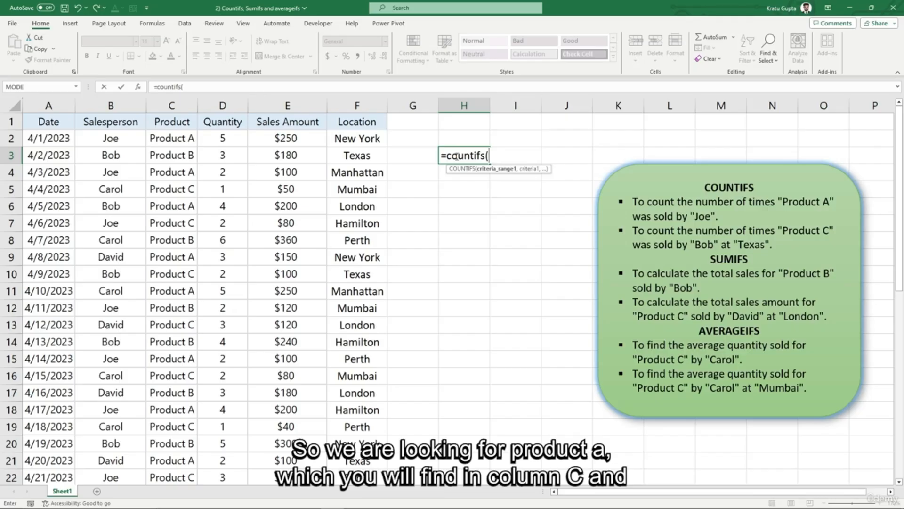
click(182, 108)
text(,)
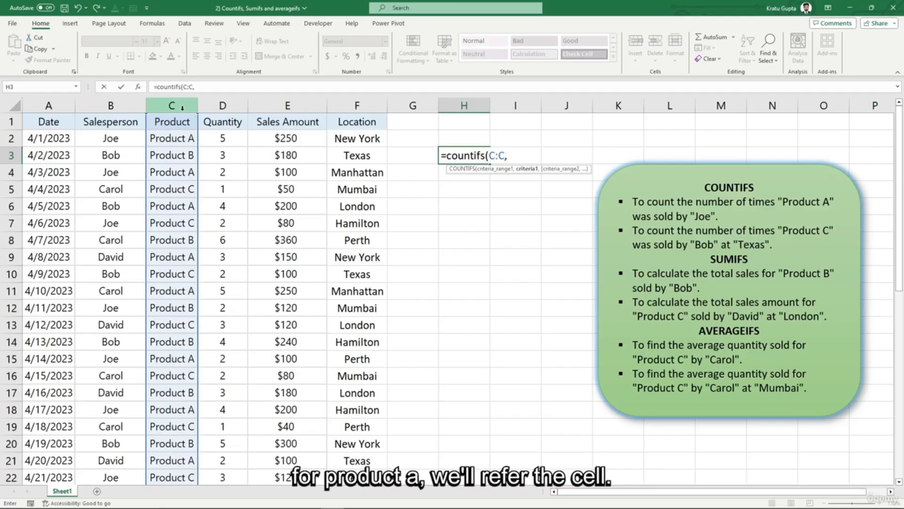
click(180, 135)
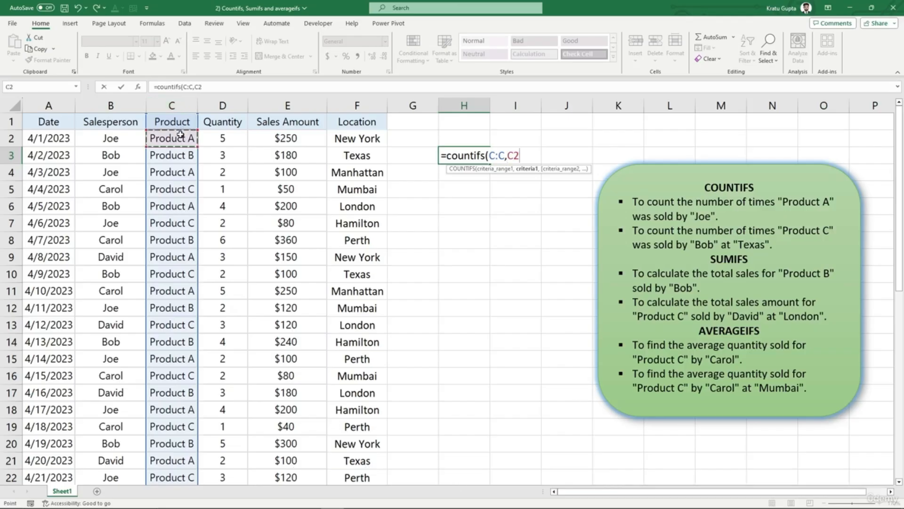
text(,)
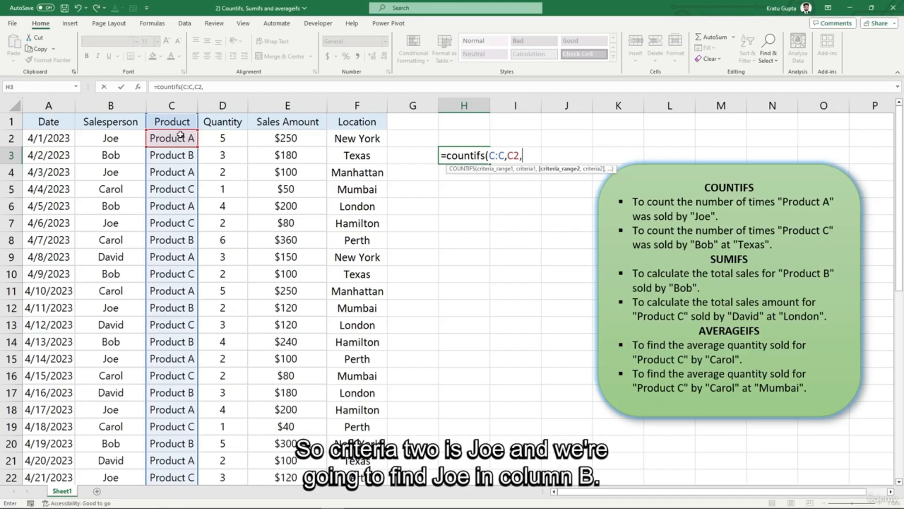
click(103, 100)
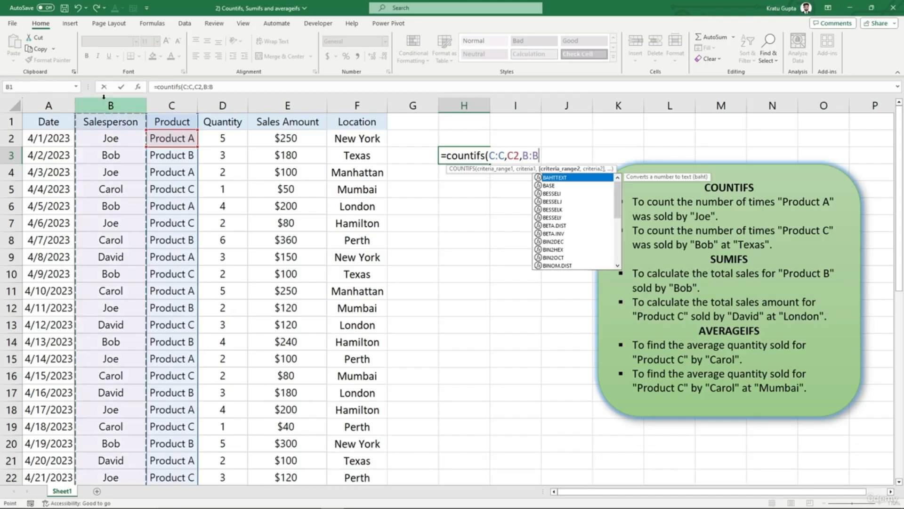
text(,)
click(106, 138)
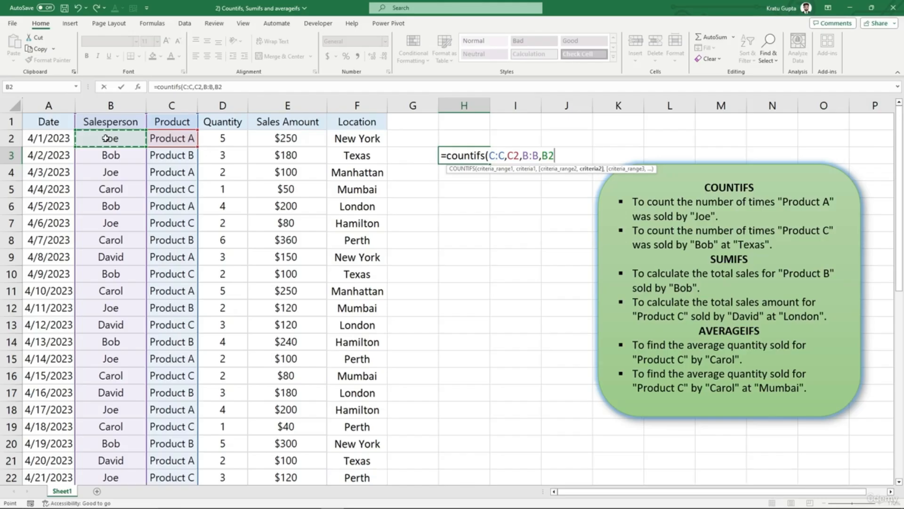
text())
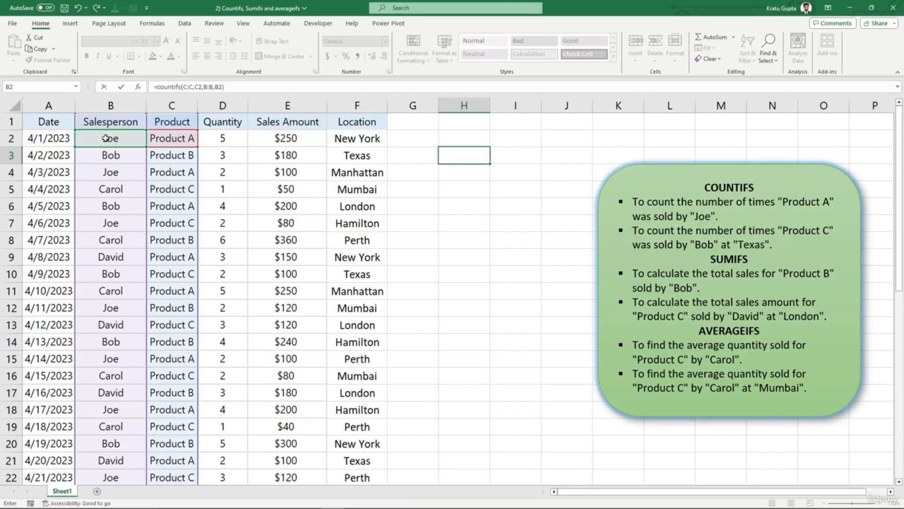
key(Return)
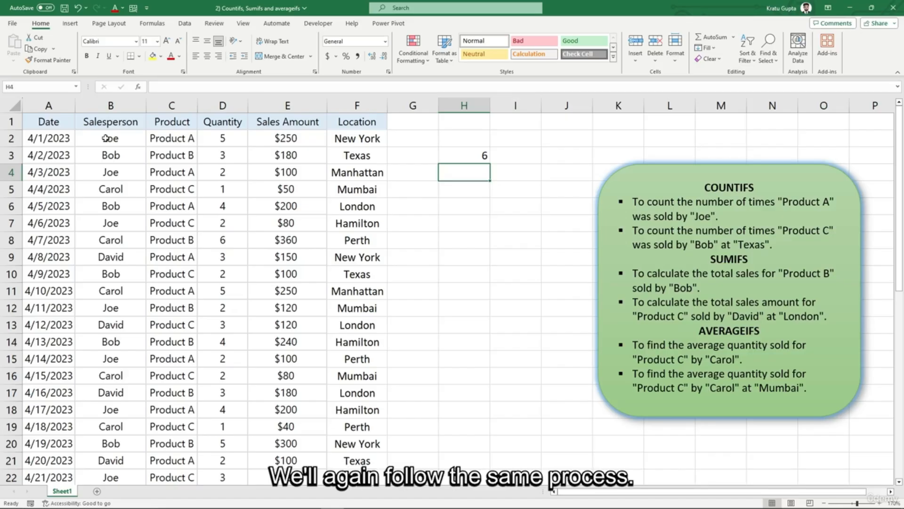
Step: Enter =COUNTIFS(C:C,C5,B:B,B3,F:F,F3) in H4 to count the Product C sales by the salesperson in B3 at Texas
text(=countifs()
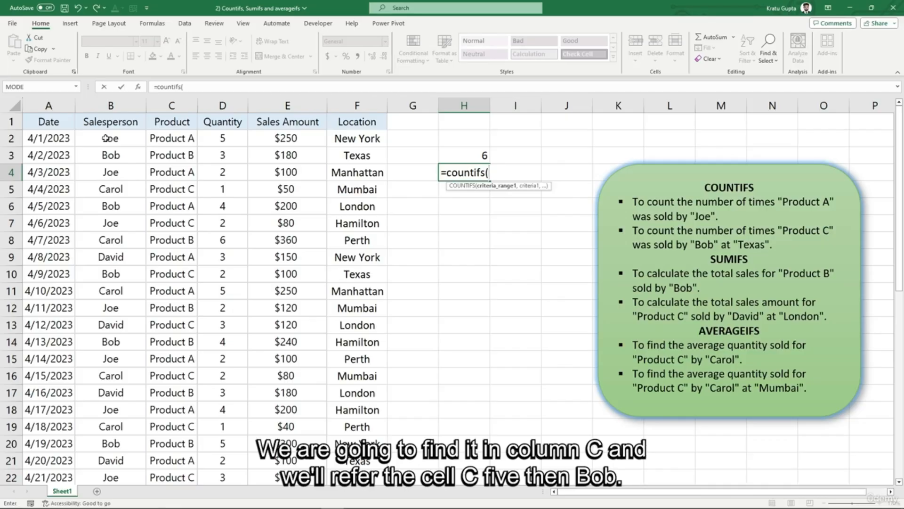
click(164, 107)
text(,)
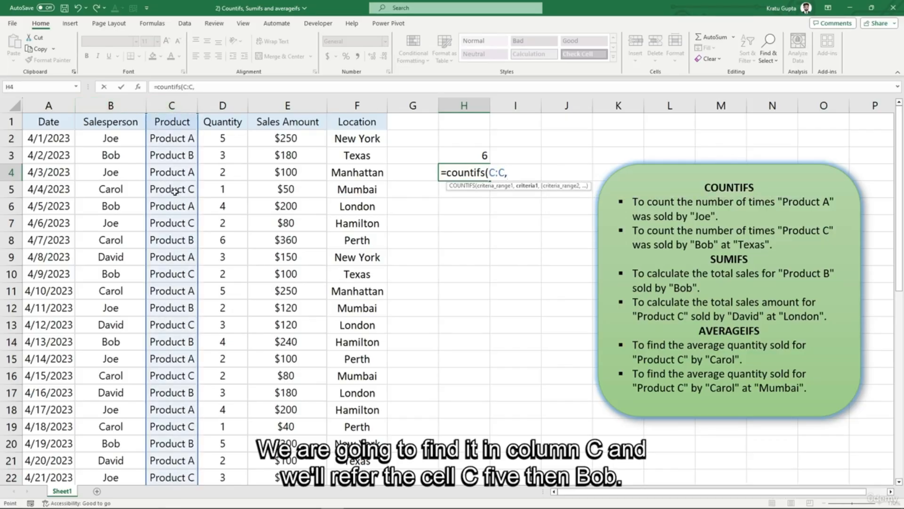
click(174, 191)
text(,)
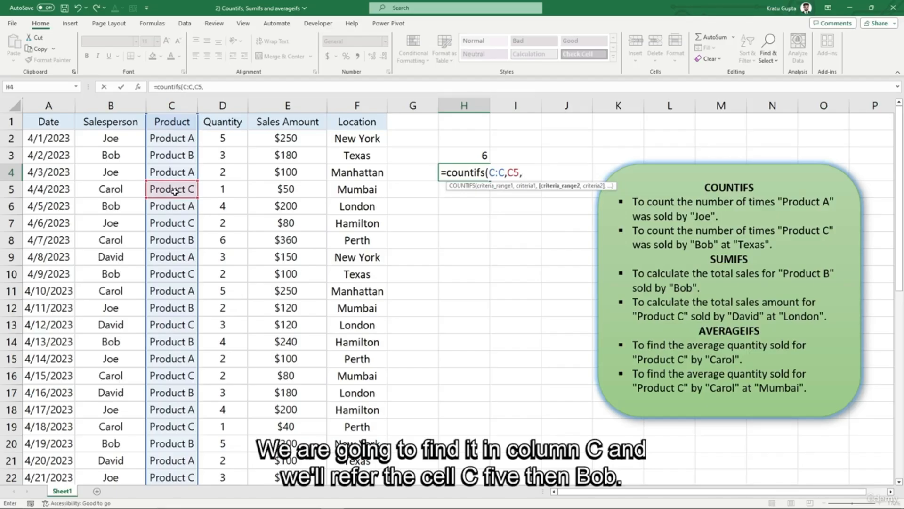
click(122, 106)
text(,)
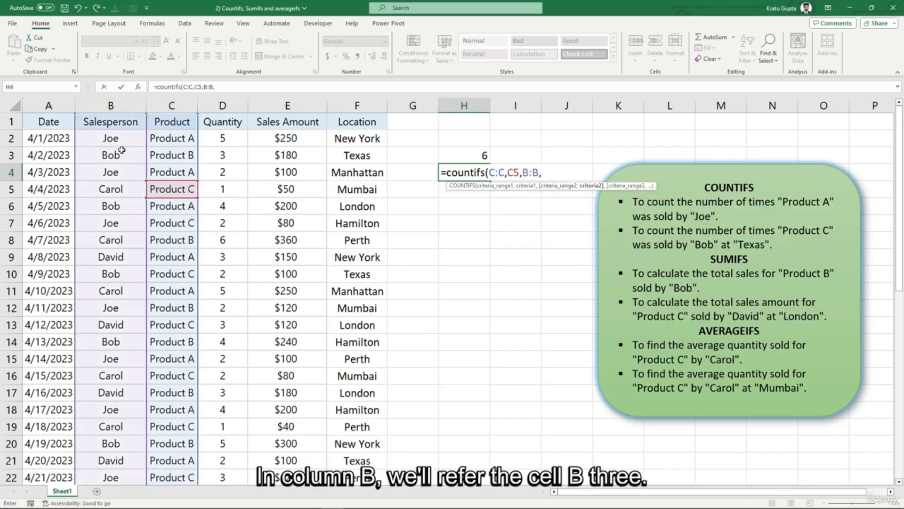
click(121, 157)
text(,)
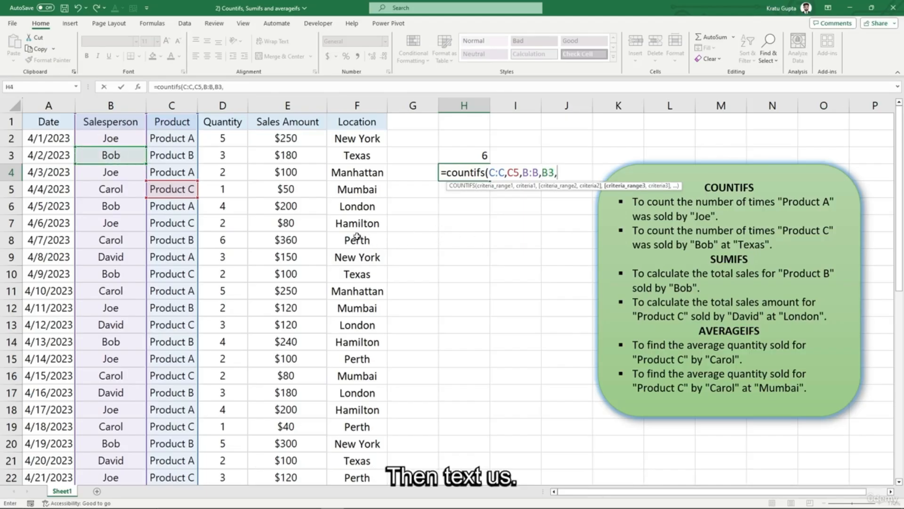
click(361, 107)
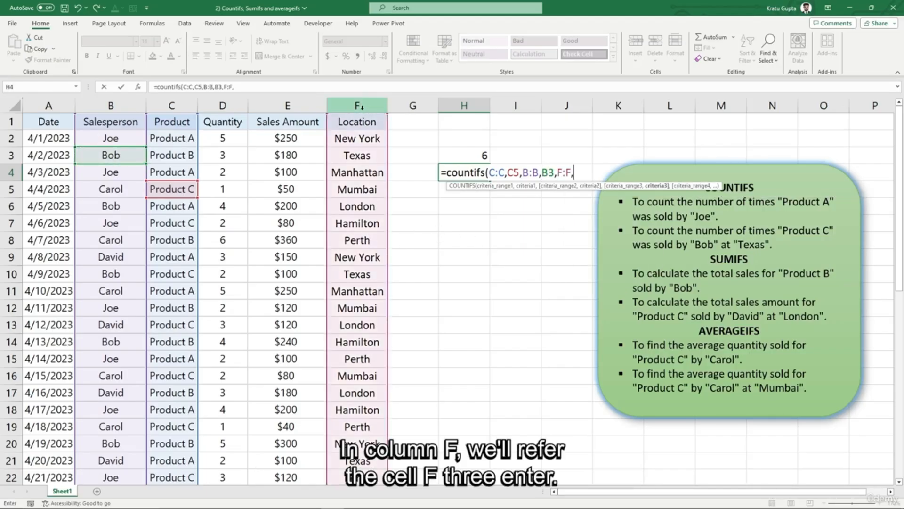
text(,)
click(359, 156)
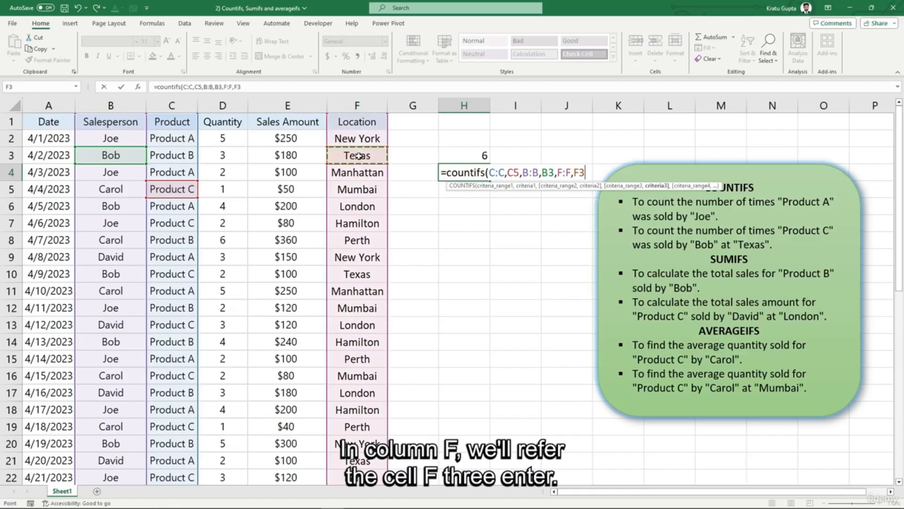
text())
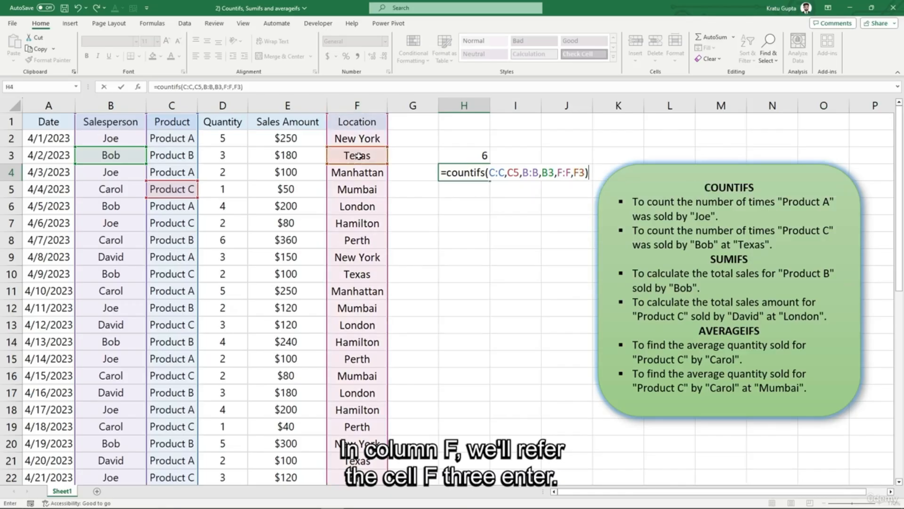
key(Return)
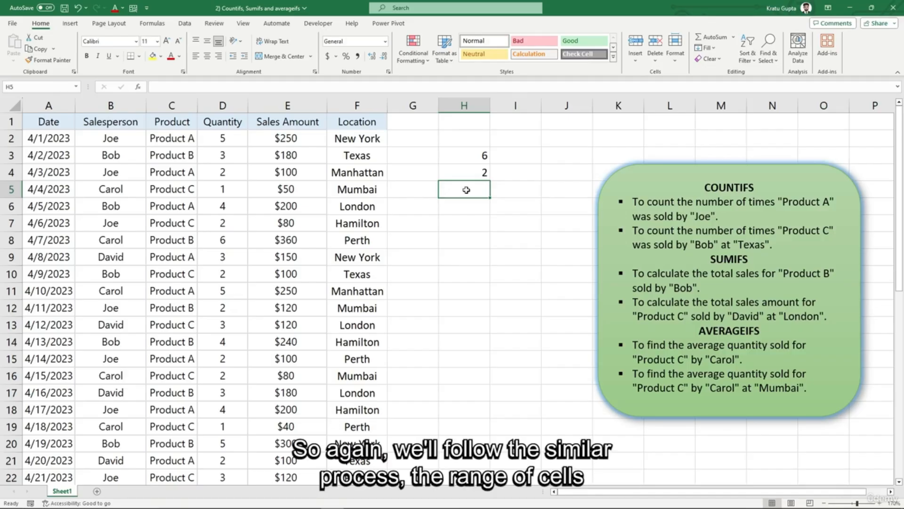
Step: Enter =SUMIFS(E:E,C:C,C3,B:B,B3) in H6 to total the Product B sales amounts of the salesperson in B3
key(Down)
text(=sumifs()
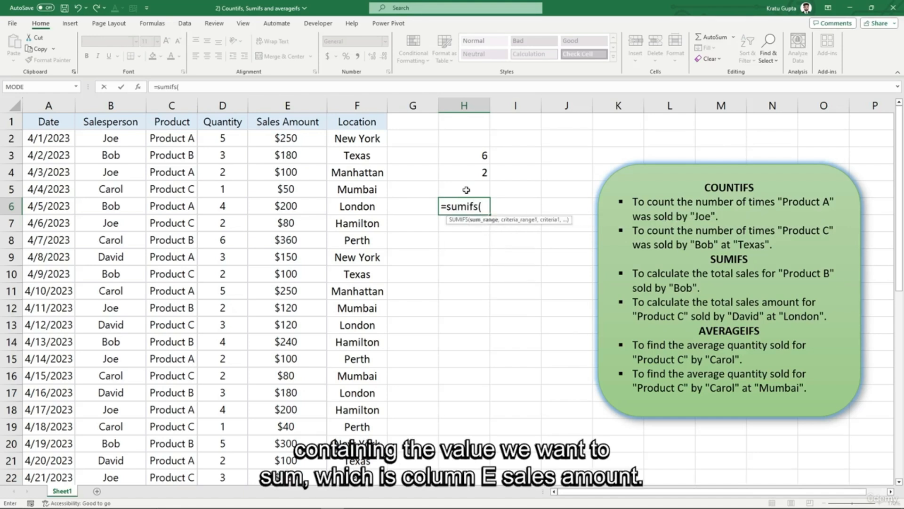
click(300, 105)
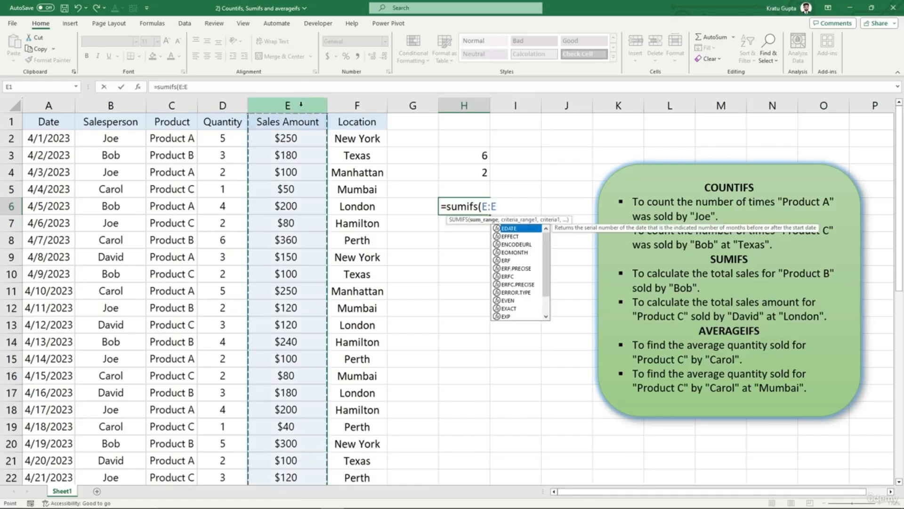
text(,)
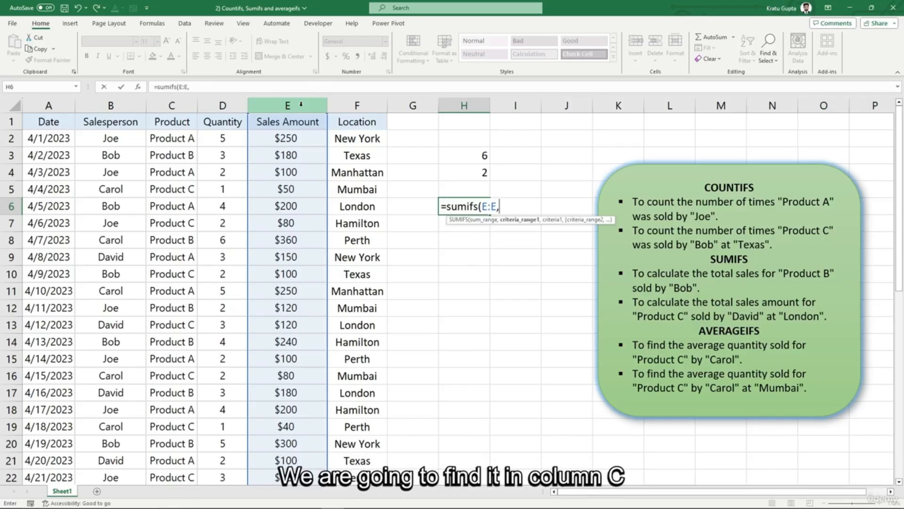
click(165, 99)
text(,)
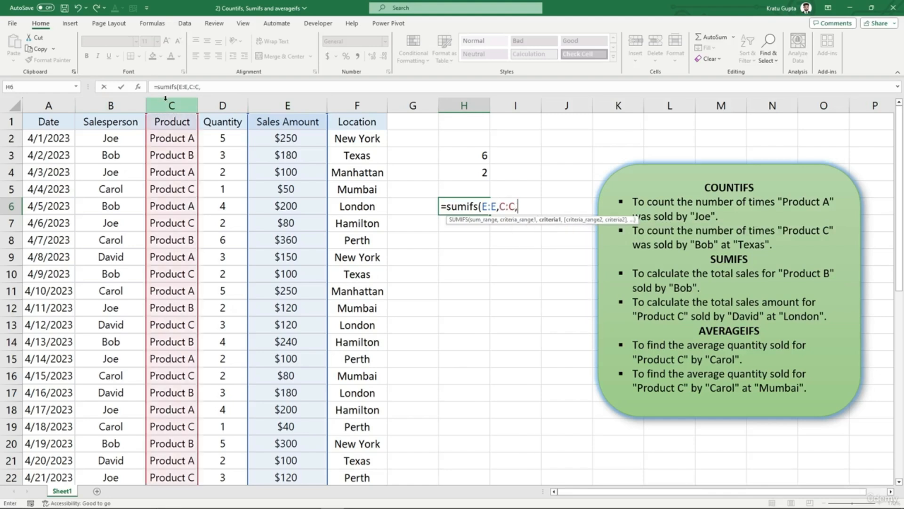
click(170, 155)
text(,)
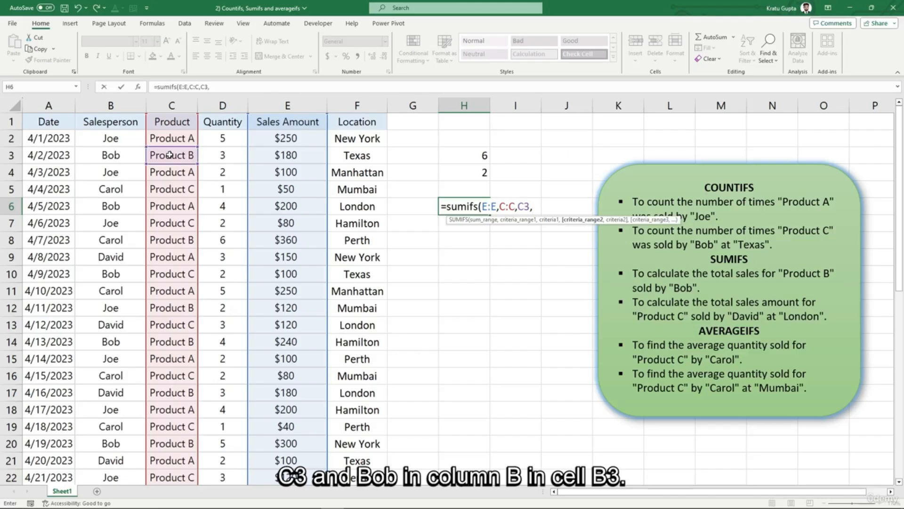
click(112, 106)
text(,)
click(114, 154)
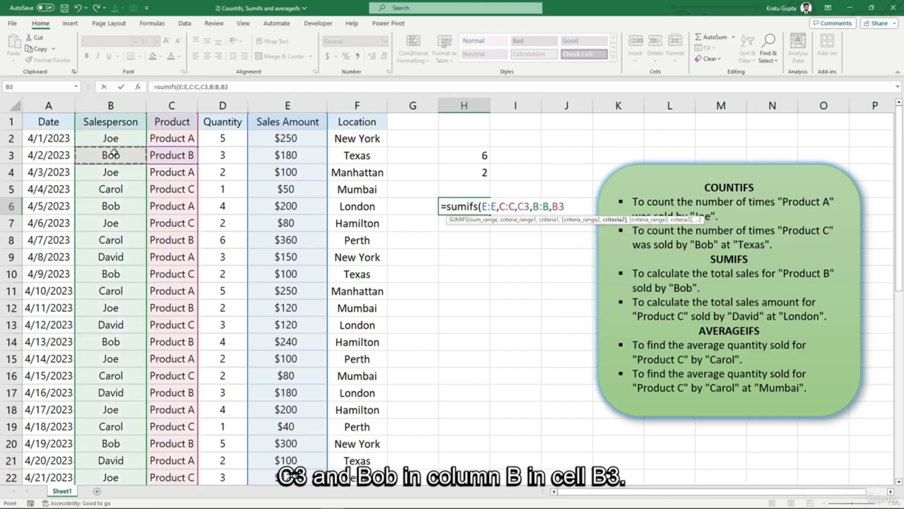
text())
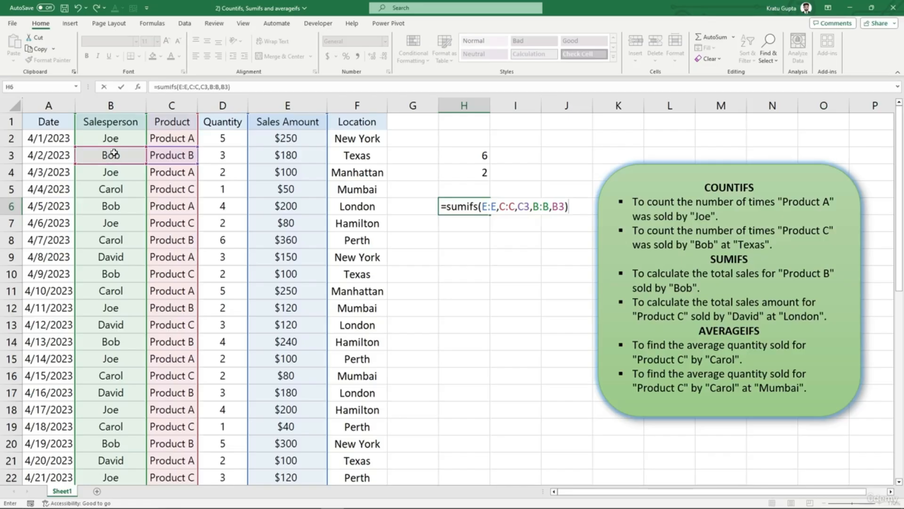
key(Return)
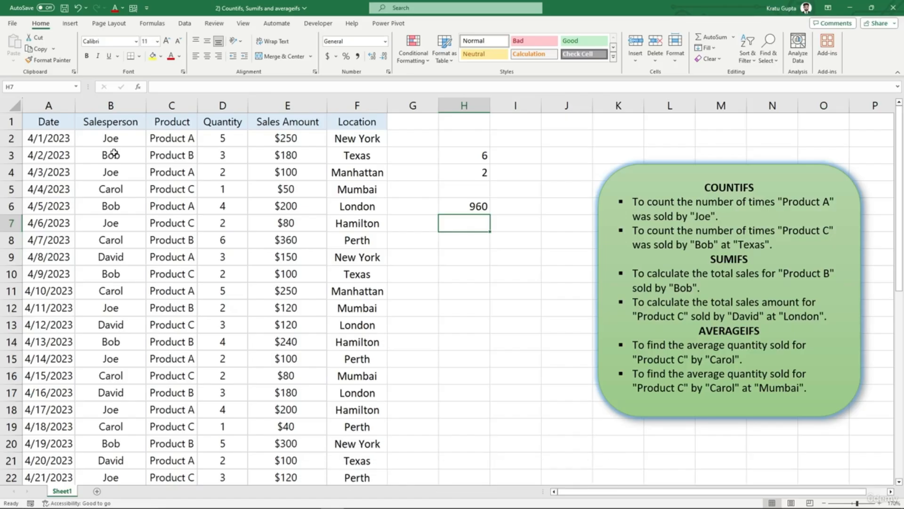
Step: Enter =SUMIFS(E:E,C:C,C5,B:B,B9,F:F,F6) in H7 to total the Product C sales amounts of the salesperson in B9 at London
text(=s)
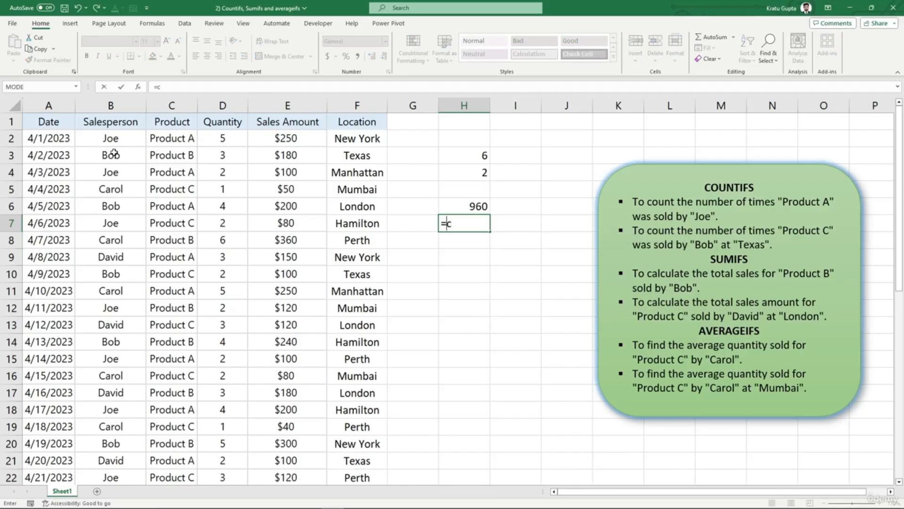
text(umifs()
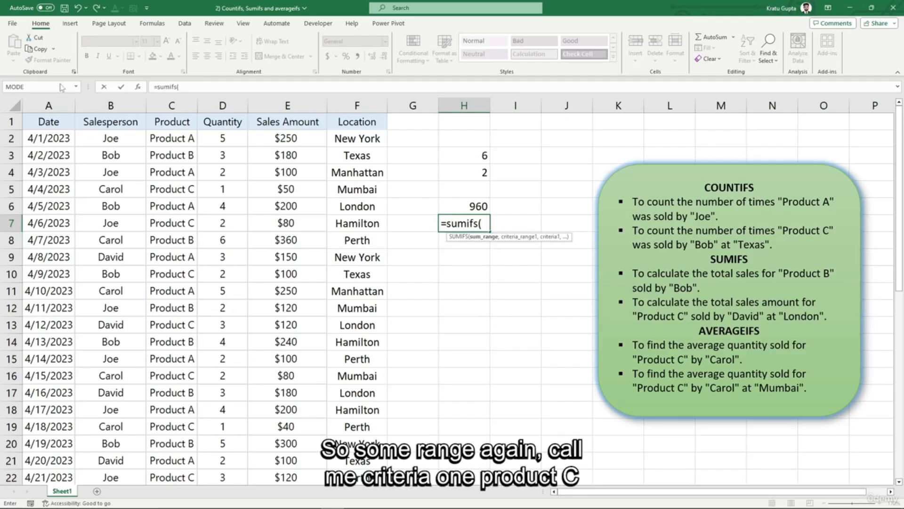
click(305, 106)
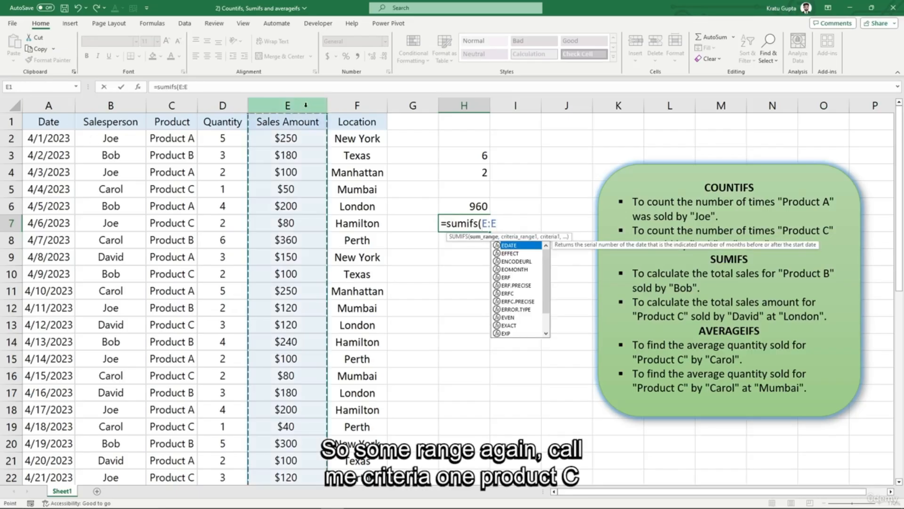
text(,)
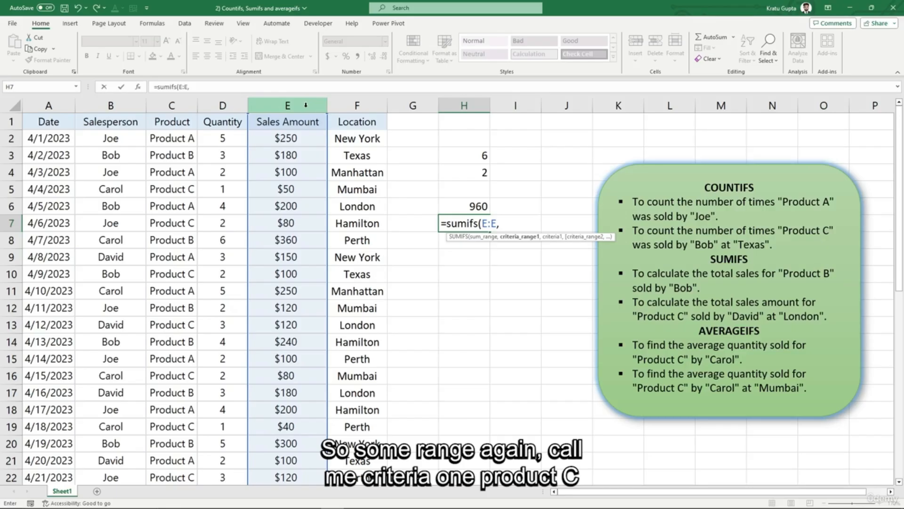
click(172, 105)
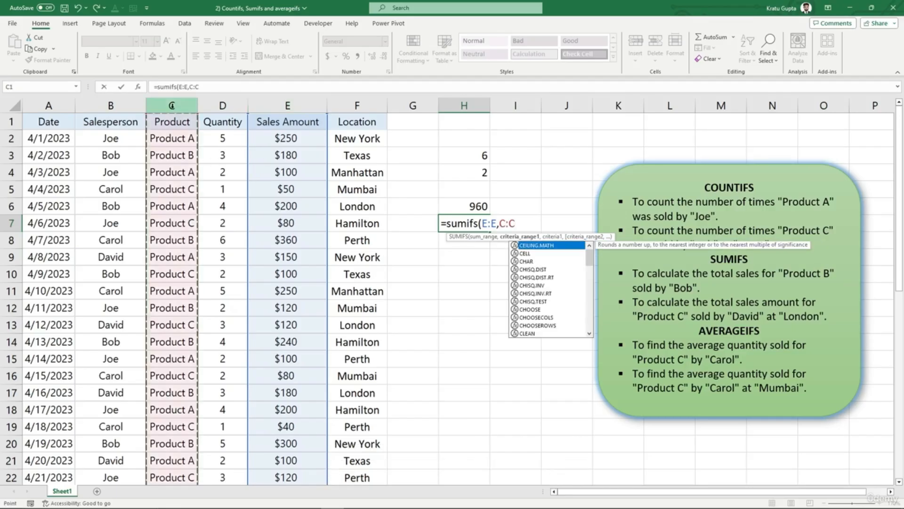
text(,)
click(173, 189)
text(,)
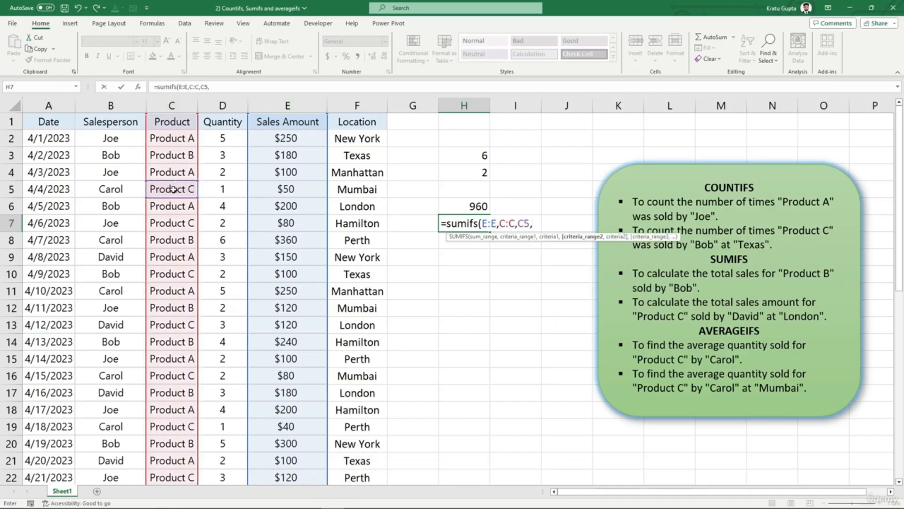
click(120, 106)
text(,)
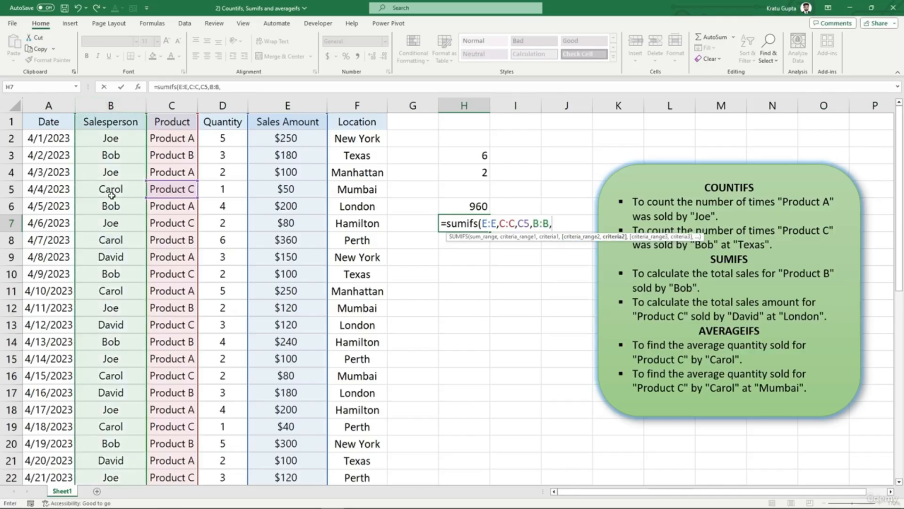
click(111, 257)
text(,)
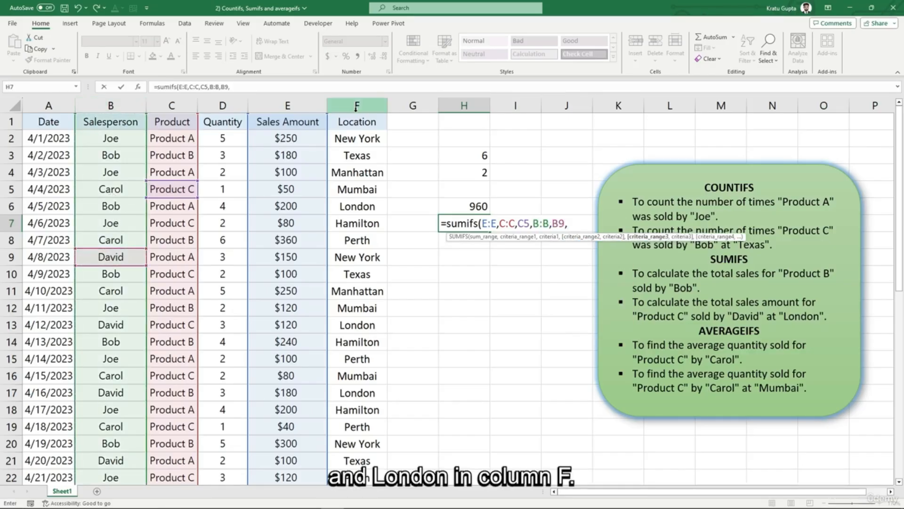
click(356, 113)
text(,)
click(359, 206)
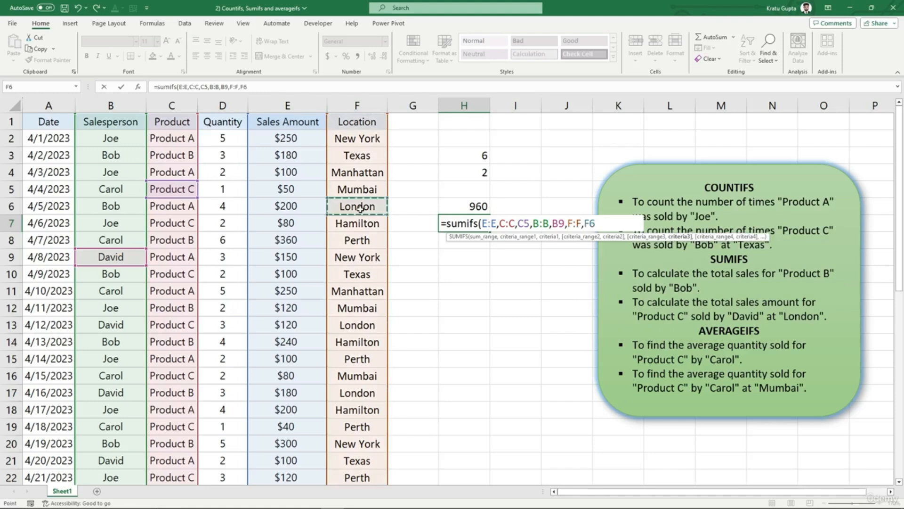
text())
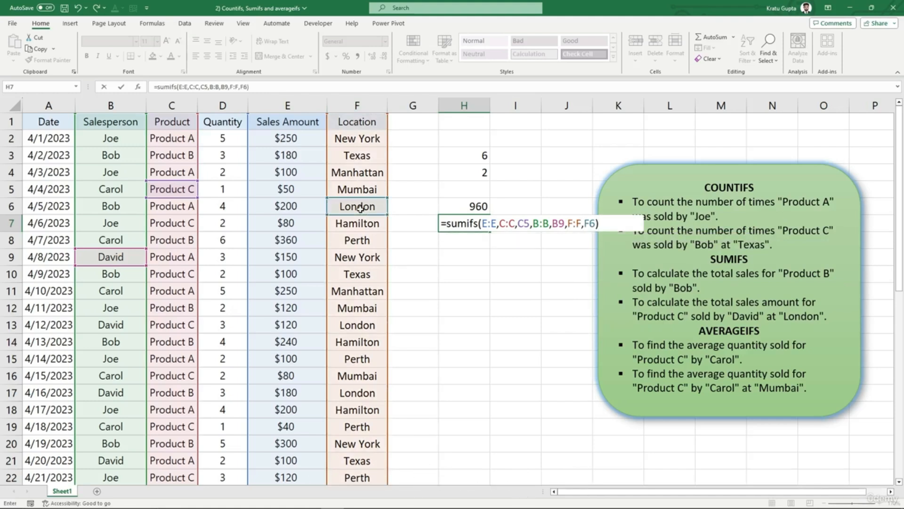
key(Return)
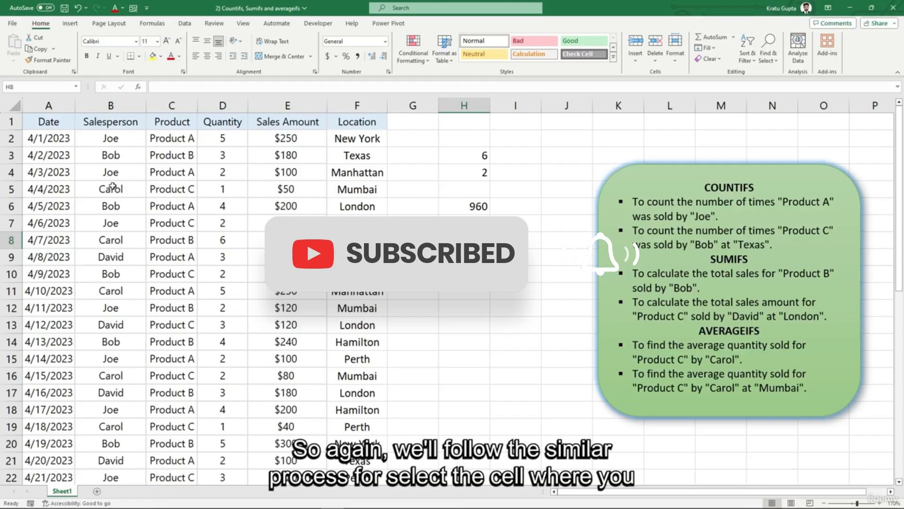
key(Down)
text(average)
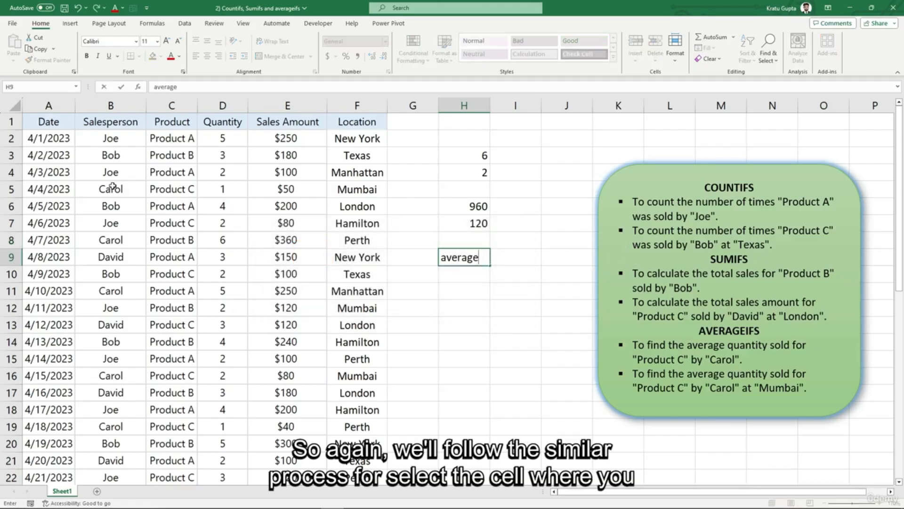
text(ifs)
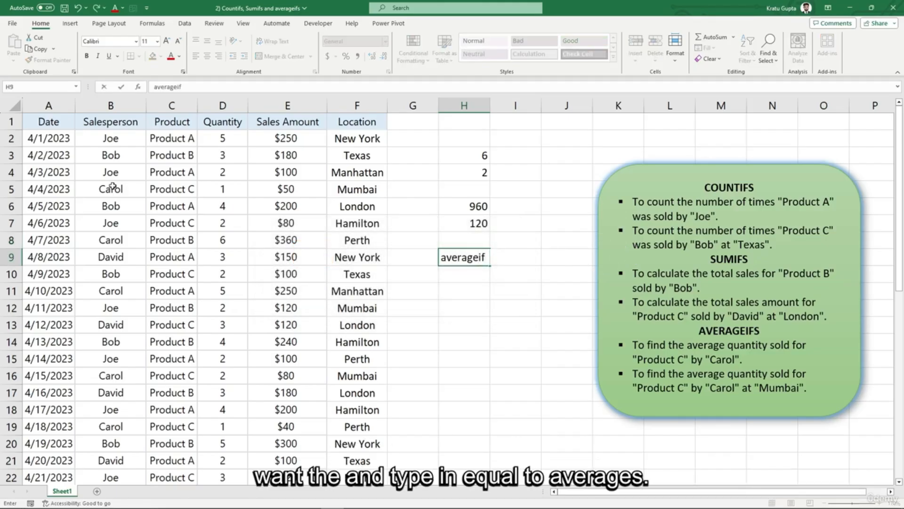
key(BackSpace)
key(BackSpace)
key(BackSpace)
key(BackSpace)
key(BackSpace)
key(BackSpace)
key(BackSpace)
key(BackSpace)
key(BackSpace)
key(BackSpace)
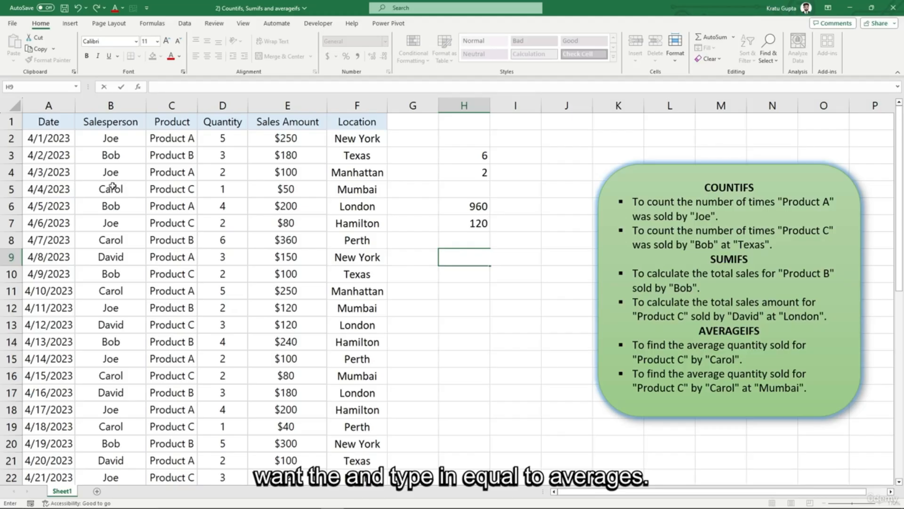
Step: Enter =AVERAGEIFS(D:D,C:C,C5,B:B,B5) in H9 to average the Product C quantity sold by the salesperson in B5
text(=averagei)
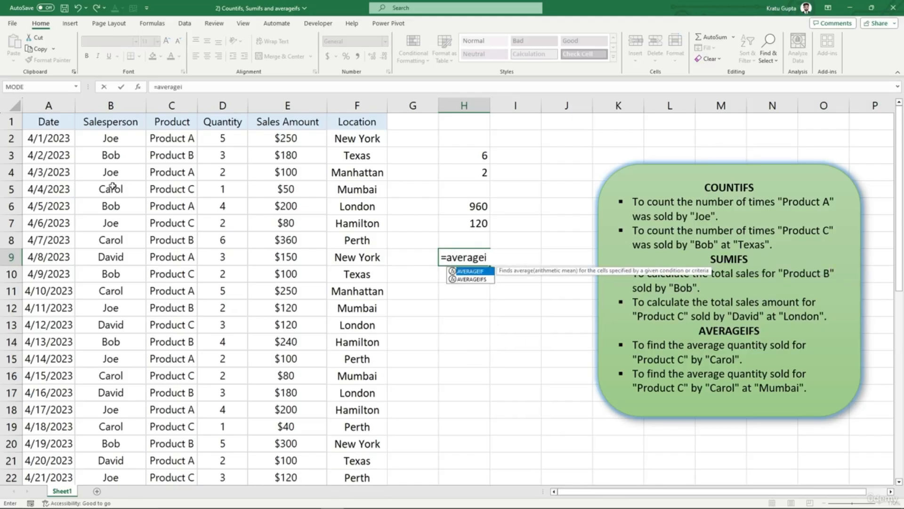
text(fs()
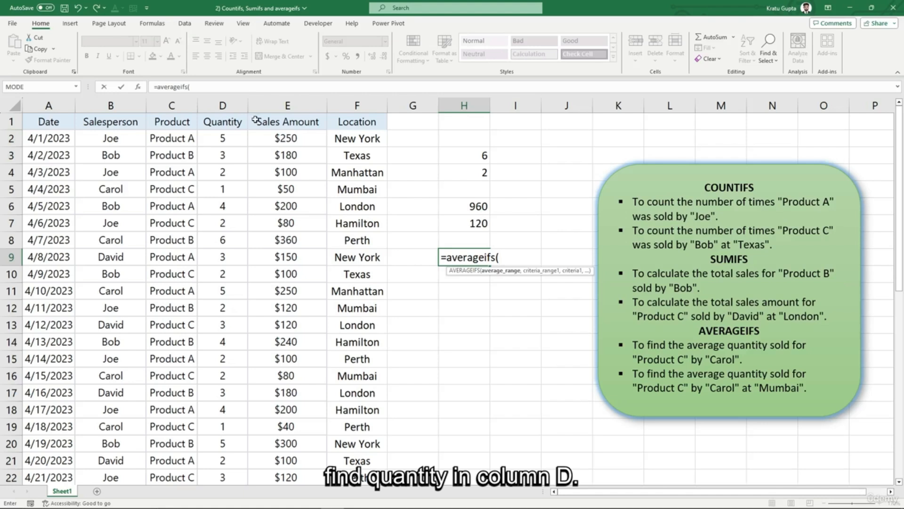
click(236, 108)
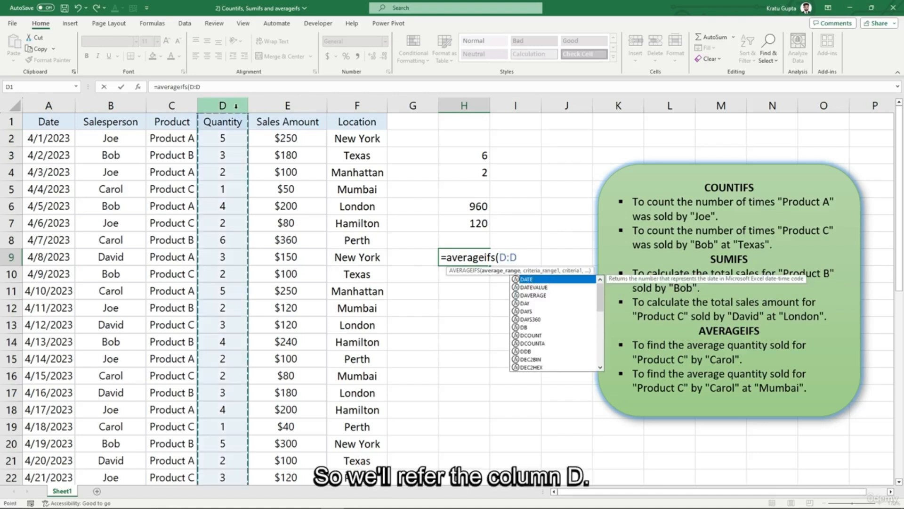
text(,)
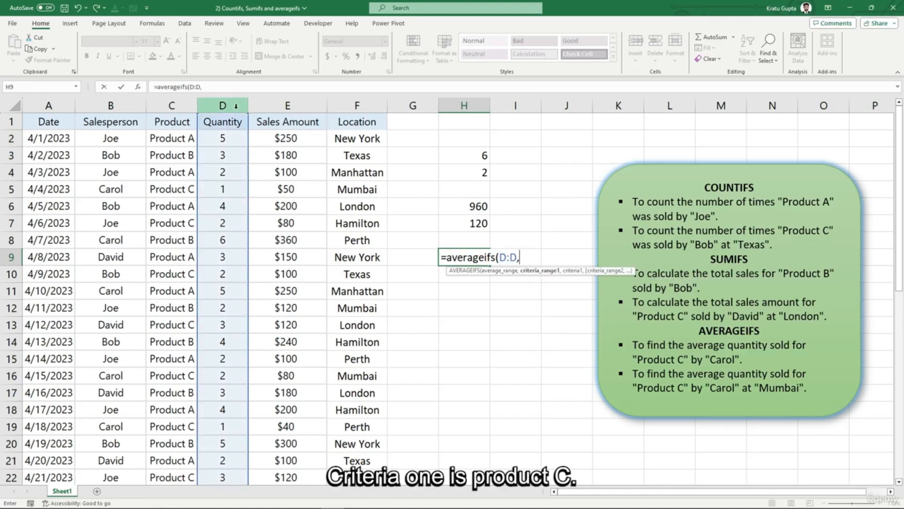
click(187, 104)
text(,)
click(181, 186)
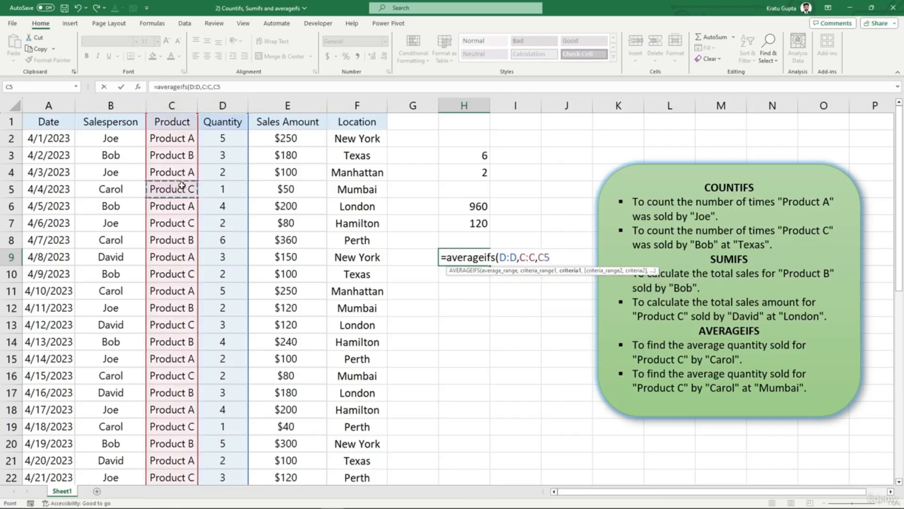
text(,)
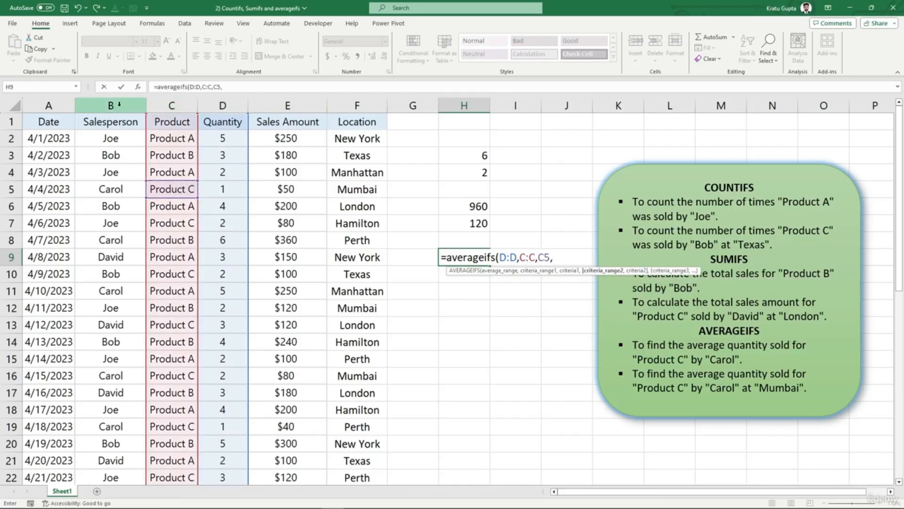
click(119, 105)
text(,)
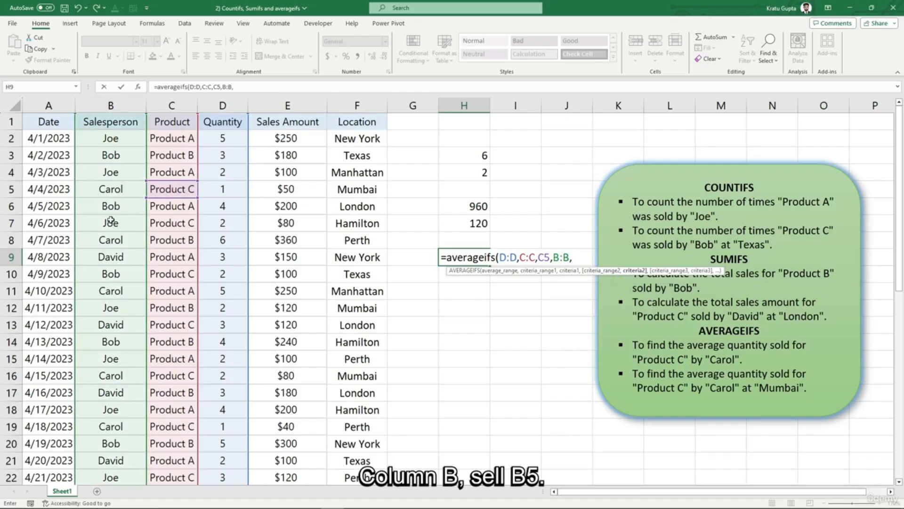
click(108, 190)
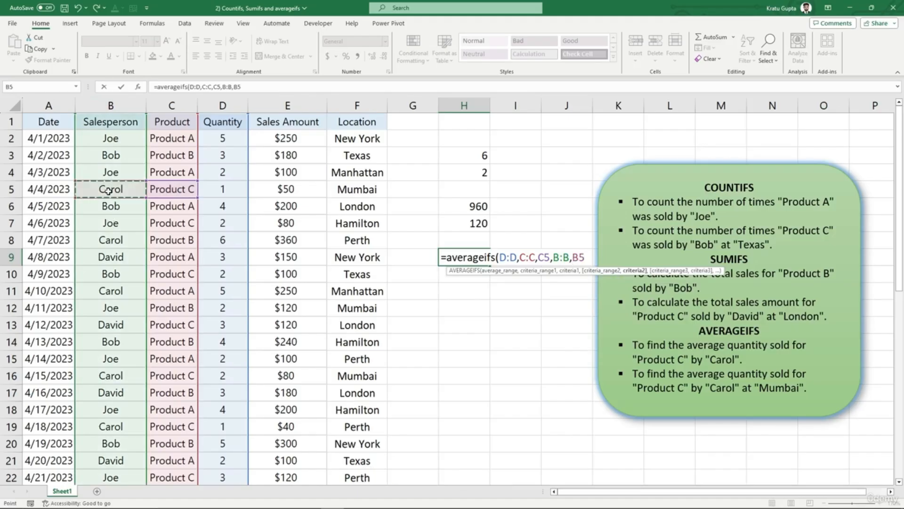
text())
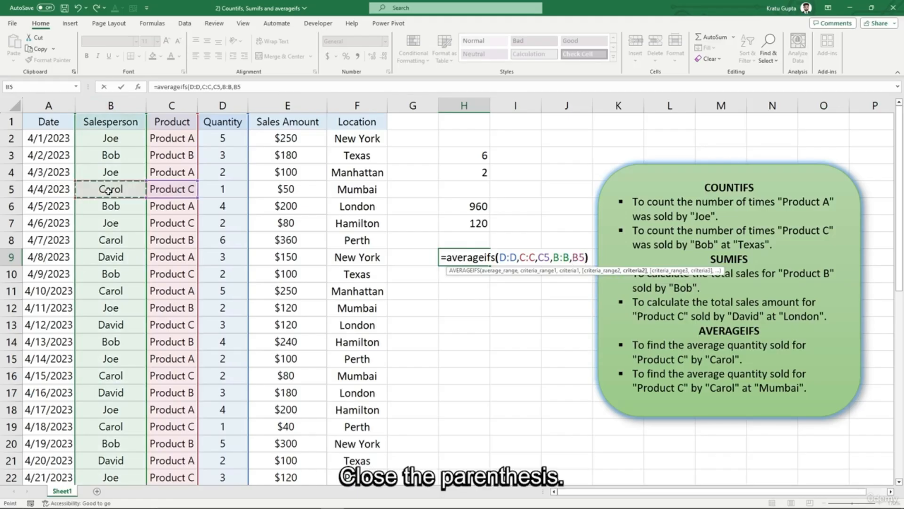
key(Return)
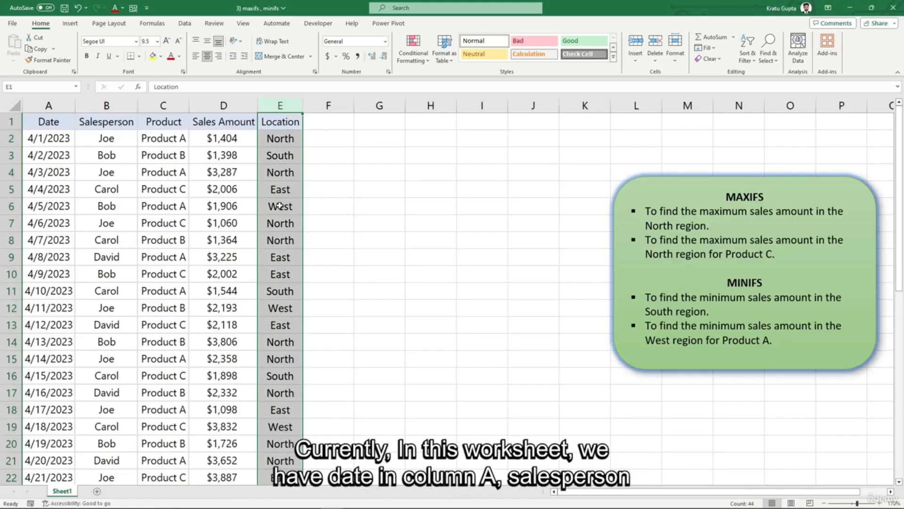
Step: Examine the Date, Salesperson, Product, Sales Amount and Location columns of the maxifs, minifs worksheet
click(437, 213)
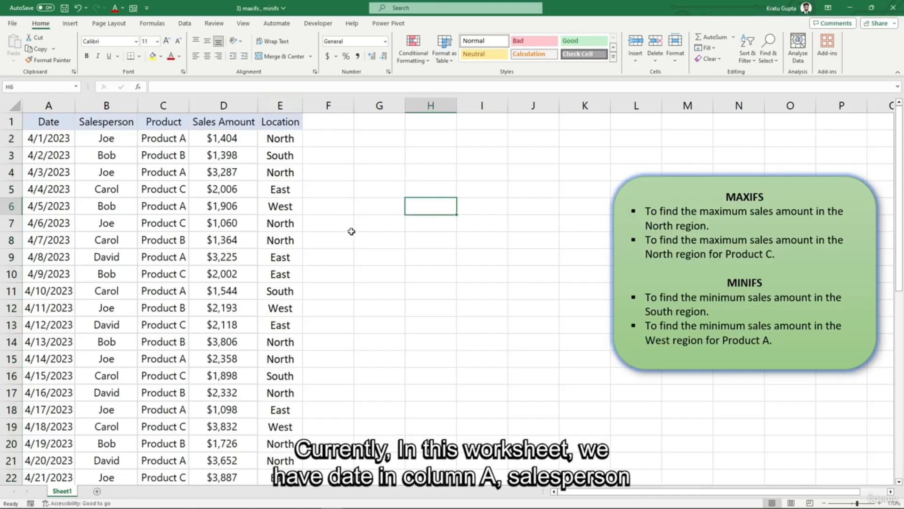
click(41, 106)
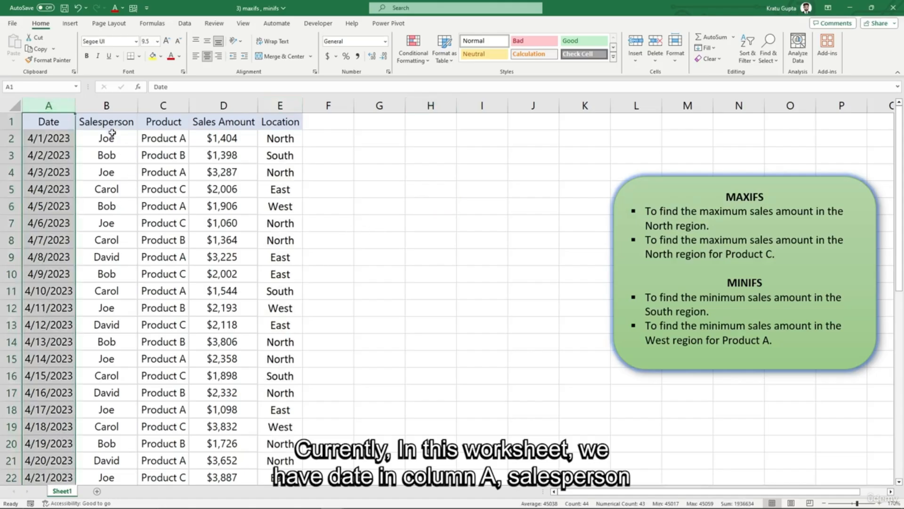
click(109, 105)
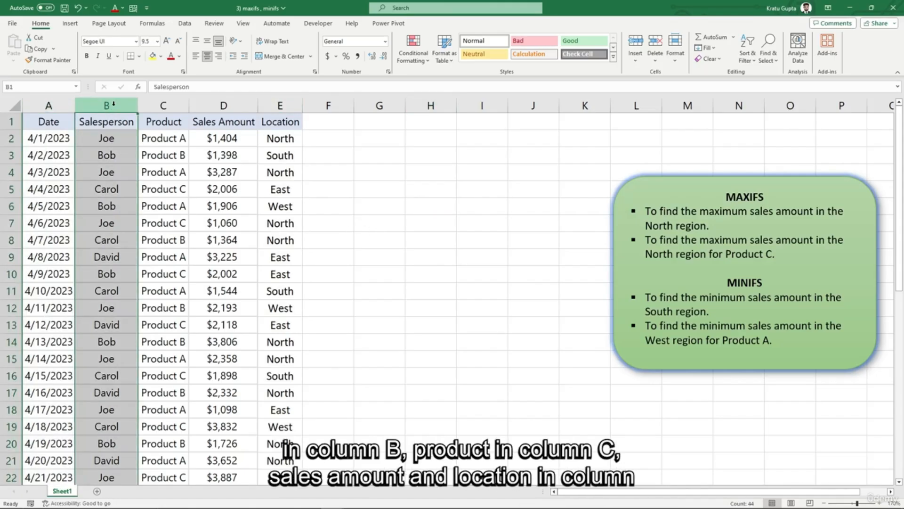
click(163, 106)
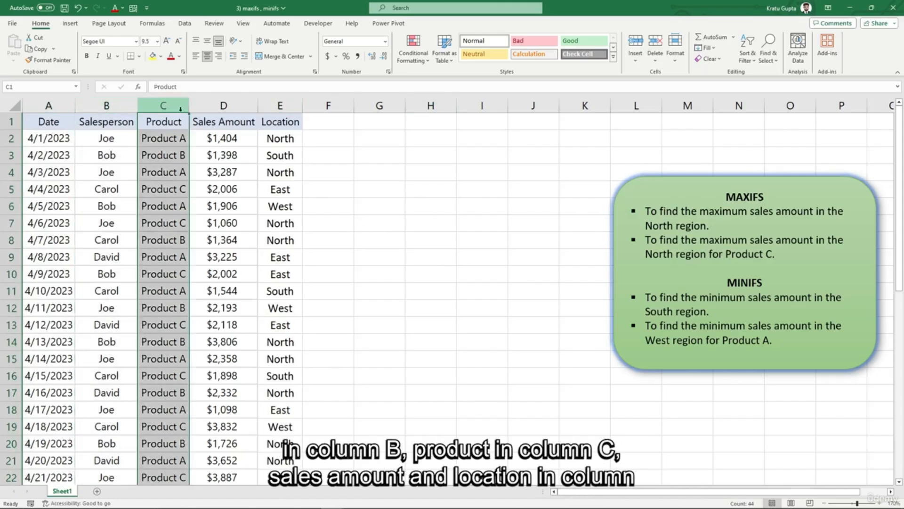
click(232, 105)
click(280, 105)
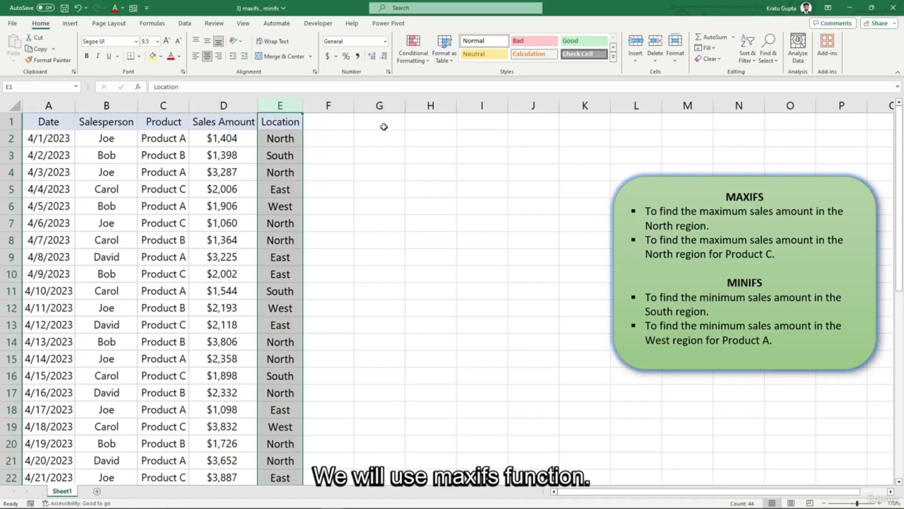
Step: Start a MAXIFS formula in G2 for the maximum sales amount in the North region
click(375, 140)
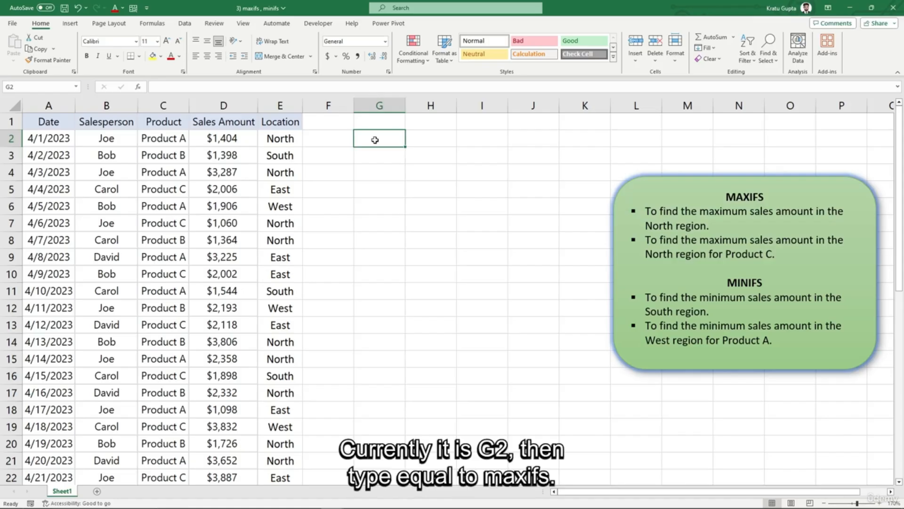
text(=ma)
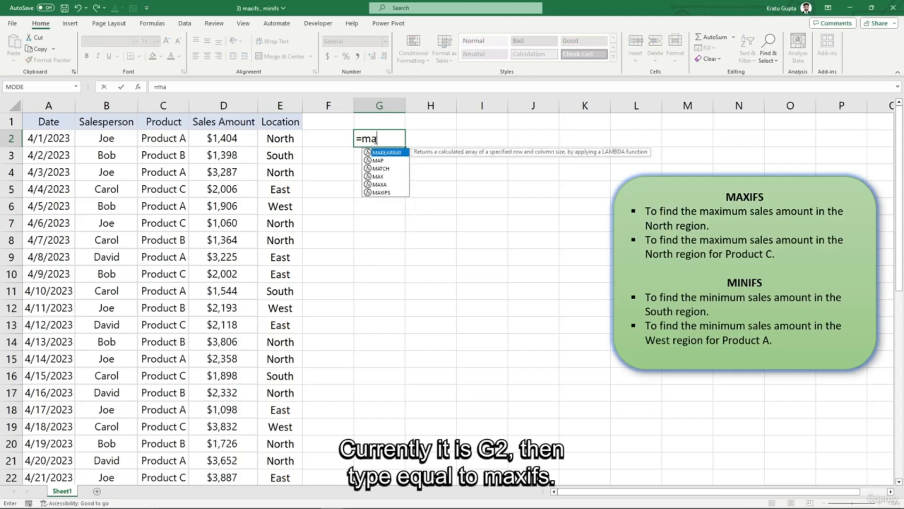
text(xifs()
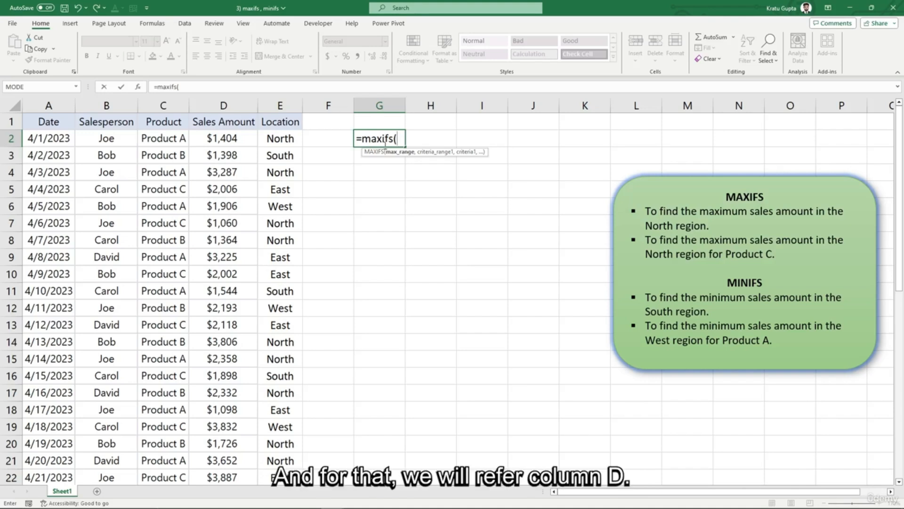
Step: Complete the MAXIFS formula in G2 with max range D:D, criteria range E:E and criterion E2 for the North region
click(225, 107)
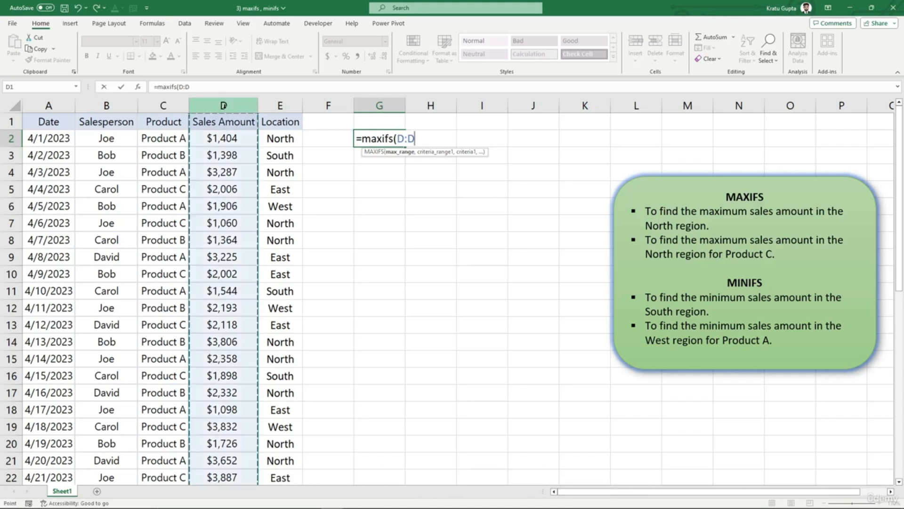
text(,)
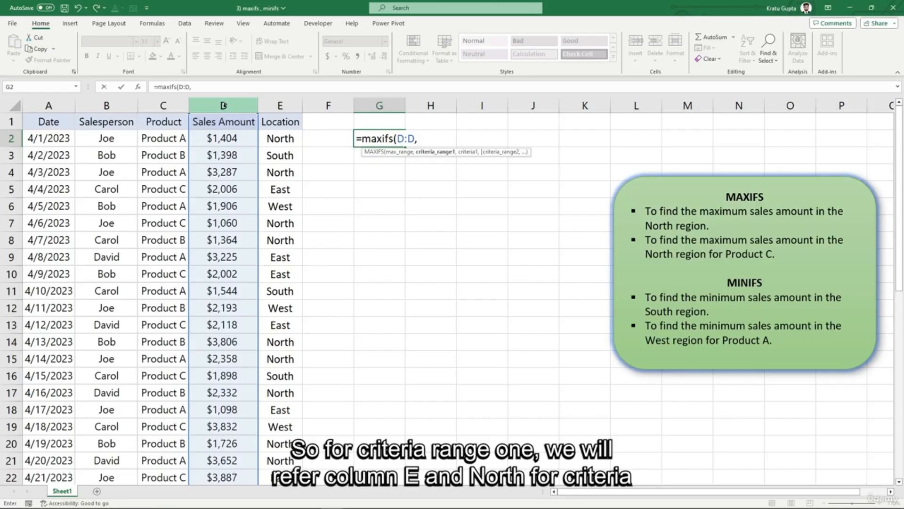
click(292, 105)
text(,)
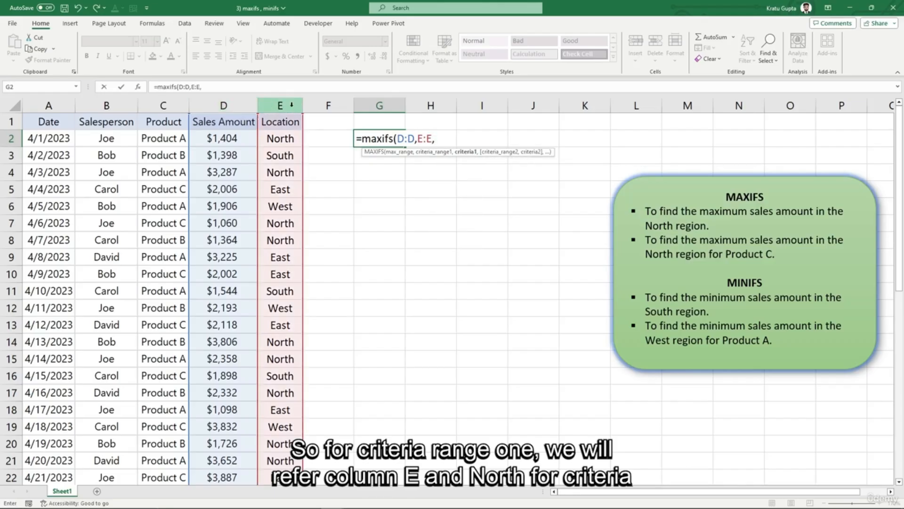
click(283, 137)
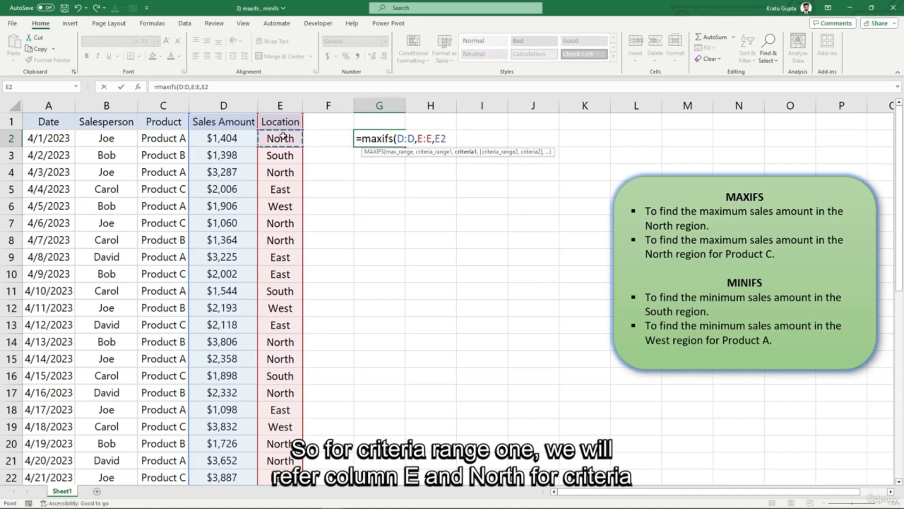
text())
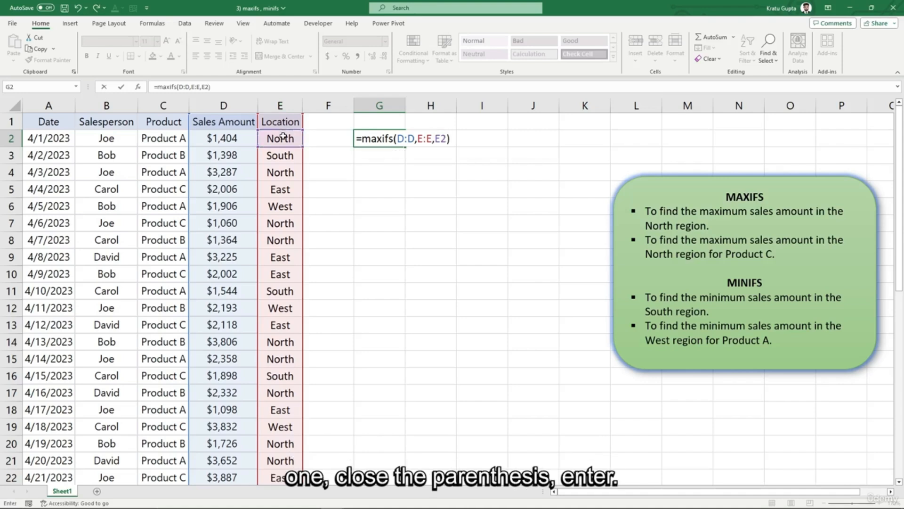
key(Return)
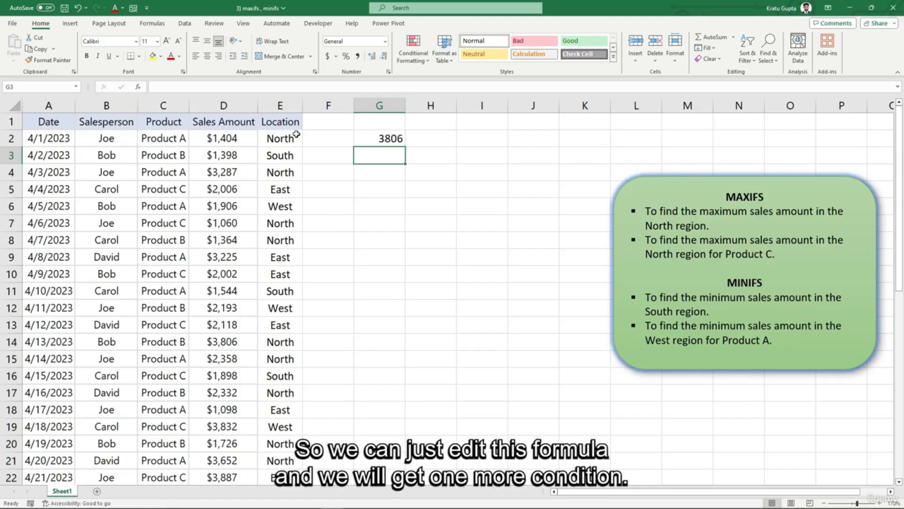
Step: Extend the MAXIFS formula in G2 with a second criteria range C:C and criterion C5 for Product C, accepting the suggested correction
click(386, 138)
double_click(385, 138)
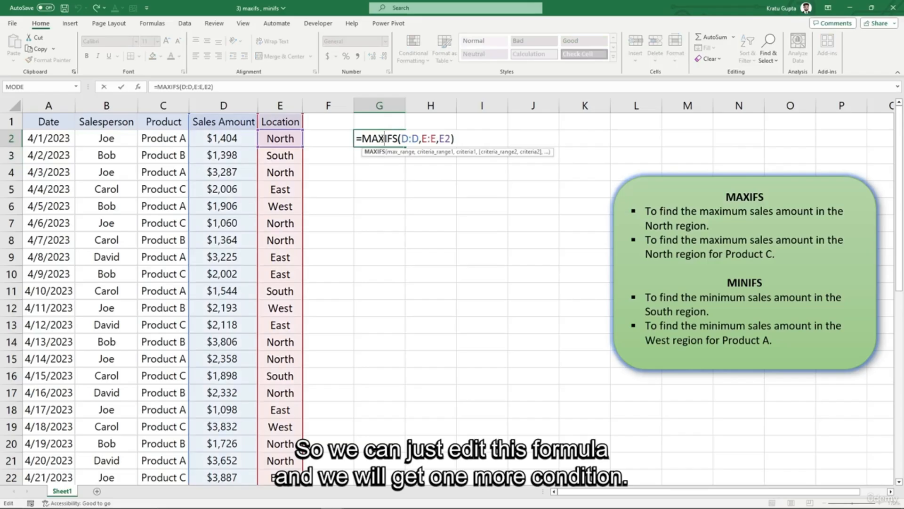
click(209, 87)
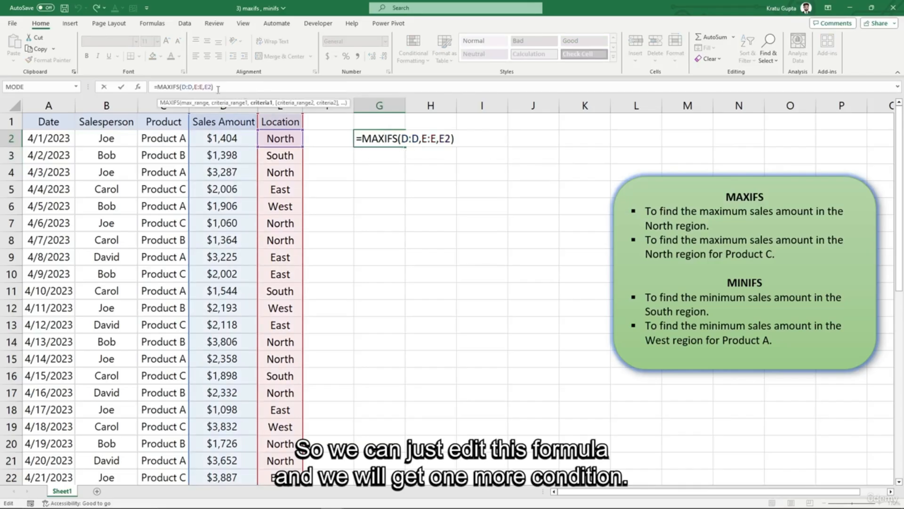
text(,)
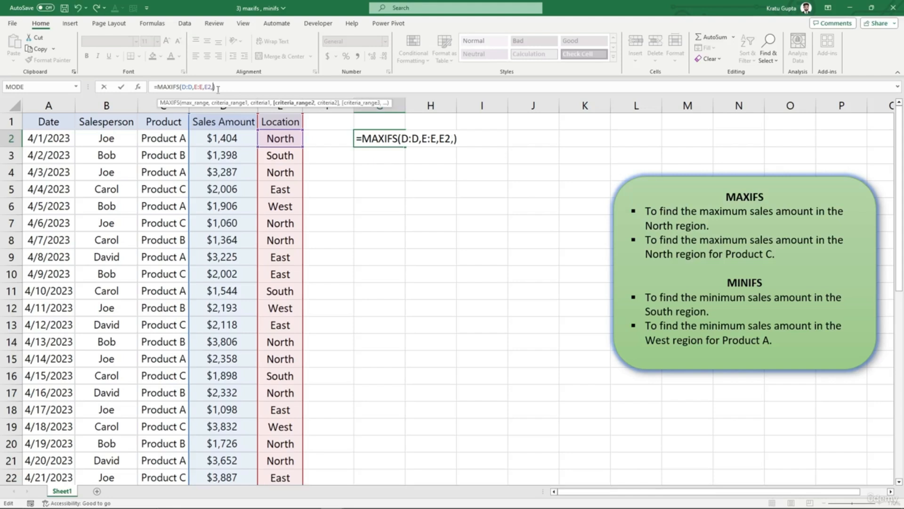
click(151, 104)
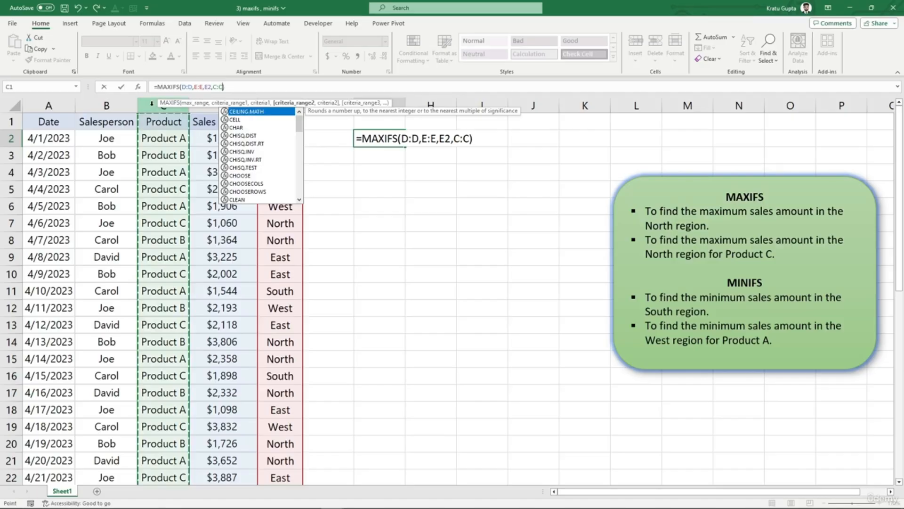
text(,)
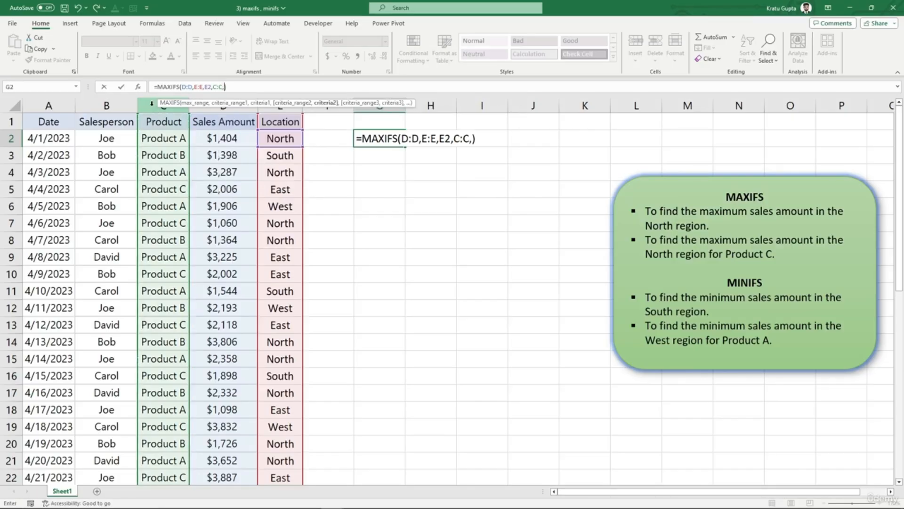
click(156, 189)
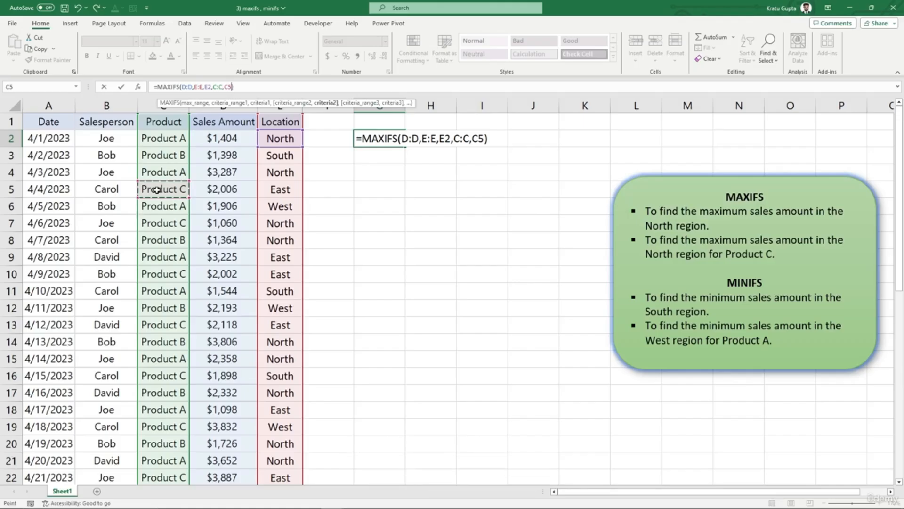
text())
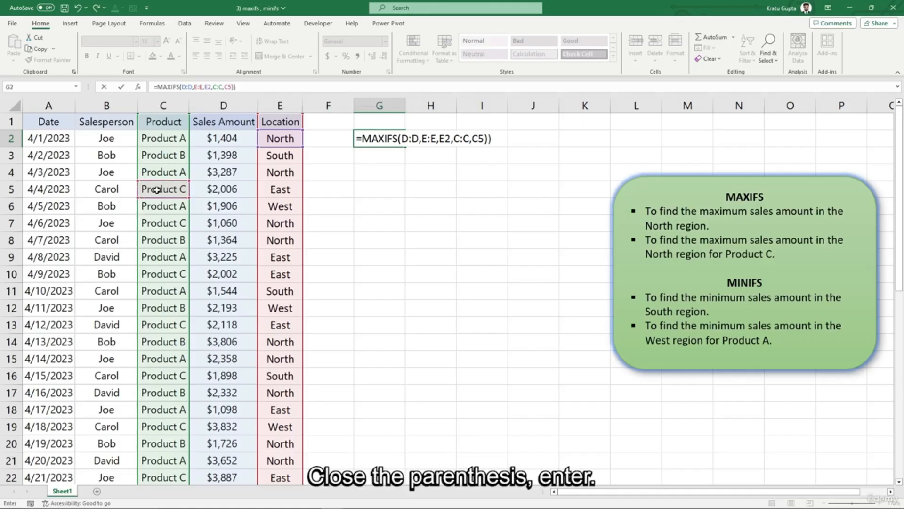
key(Return)
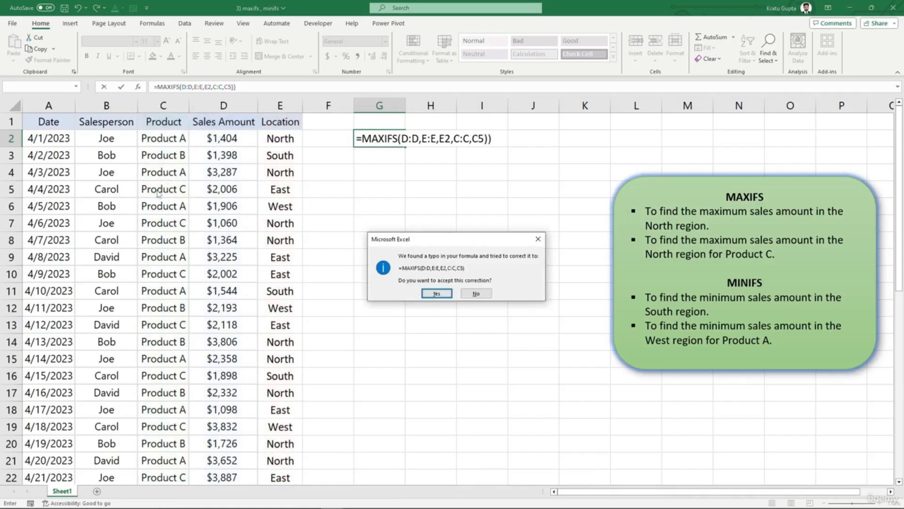
click(437, 294)
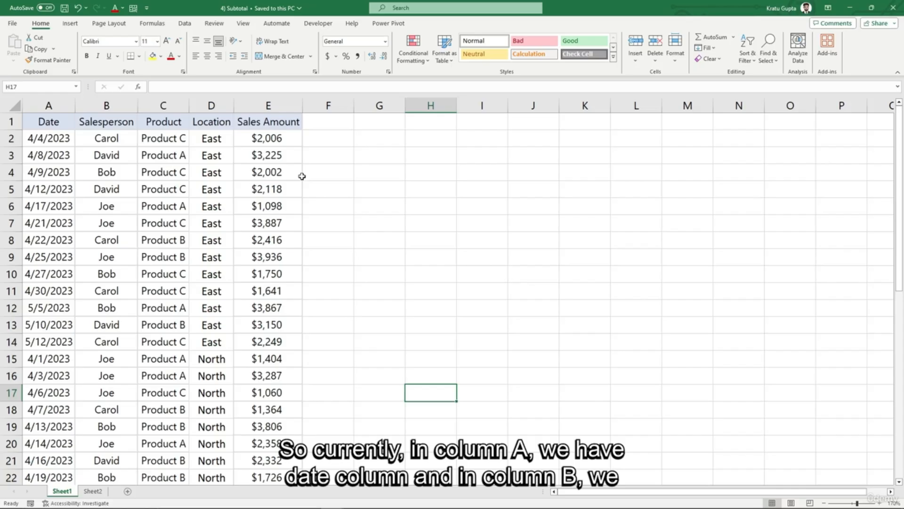
click(45, 100)
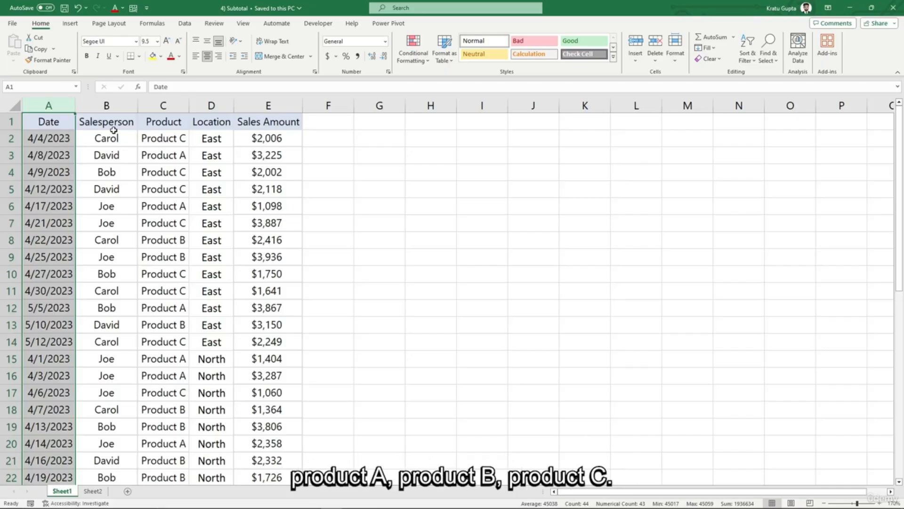
click(162, 106)
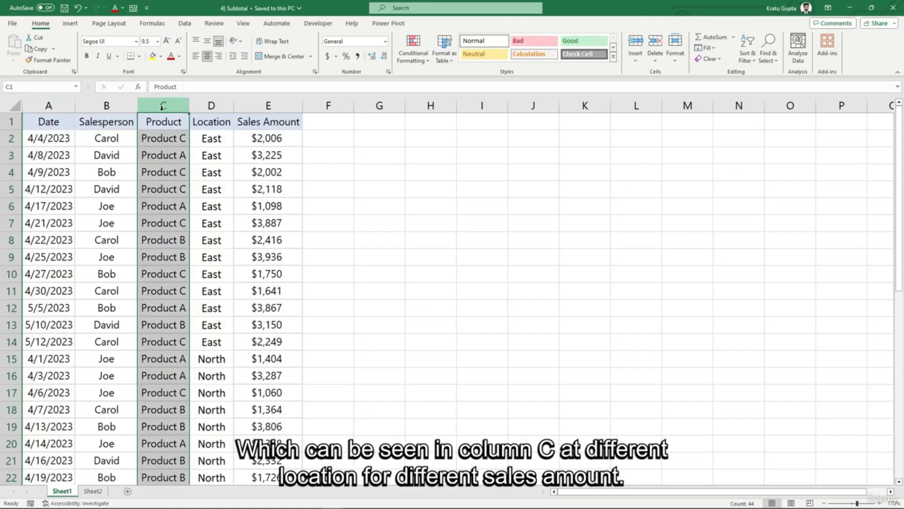
click(211, 106)
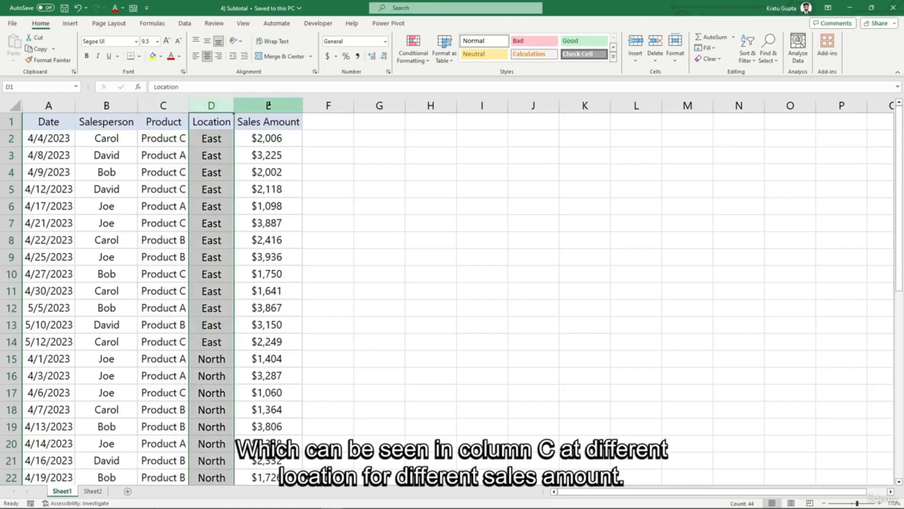
click(350, 169)
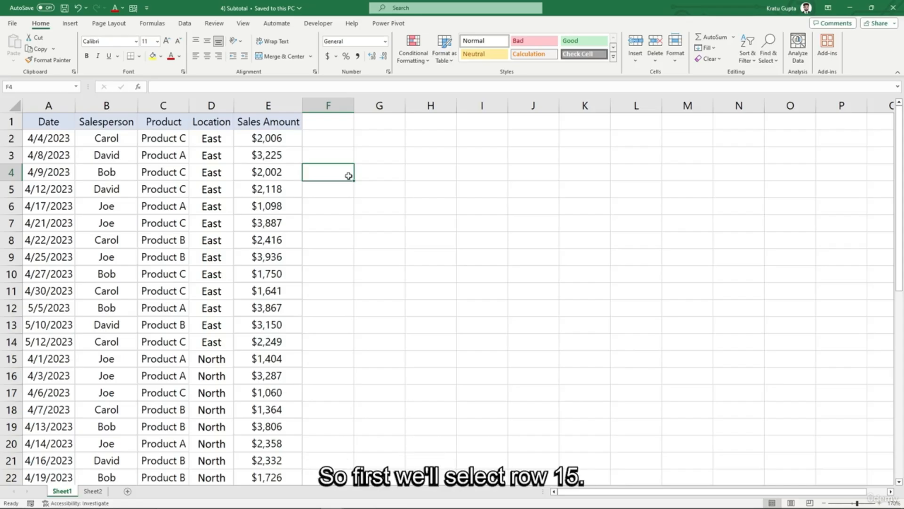
Step: Insert a blank row above each of rows 15, 30 and 38 at once to separate the location groups
click(10, 359)
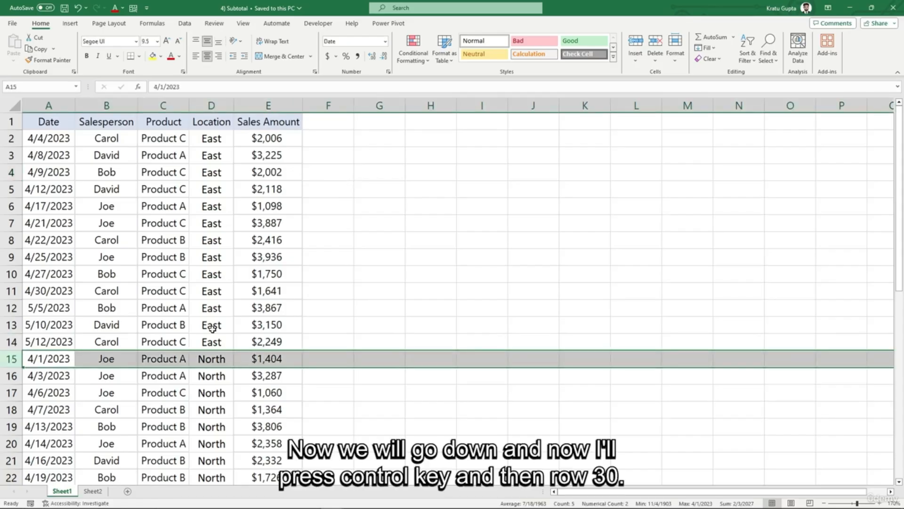
scroll(213, 337, down, 4)
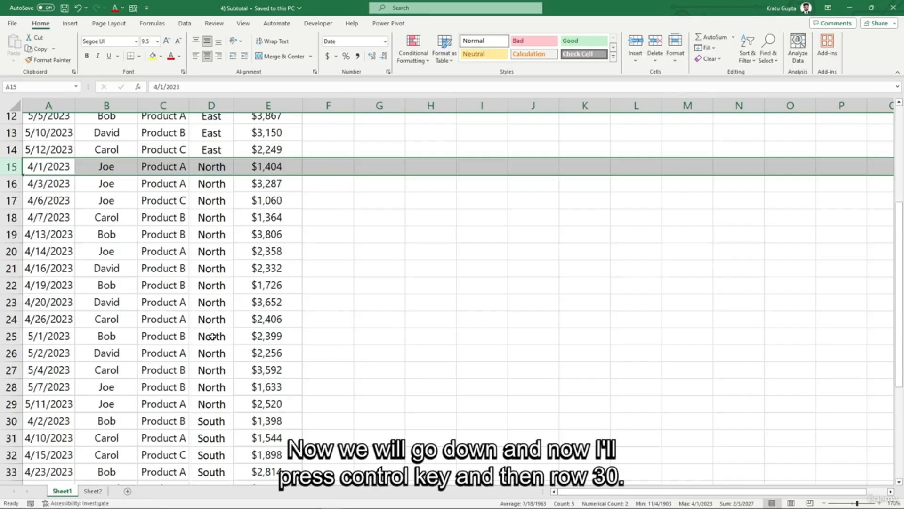
ctrl+click(10, 420)
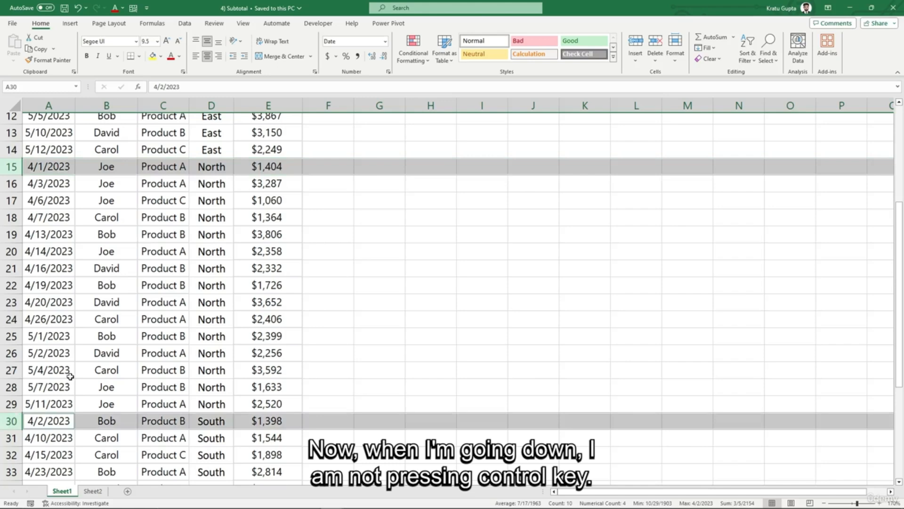
scroll(70, 376, down, 4)
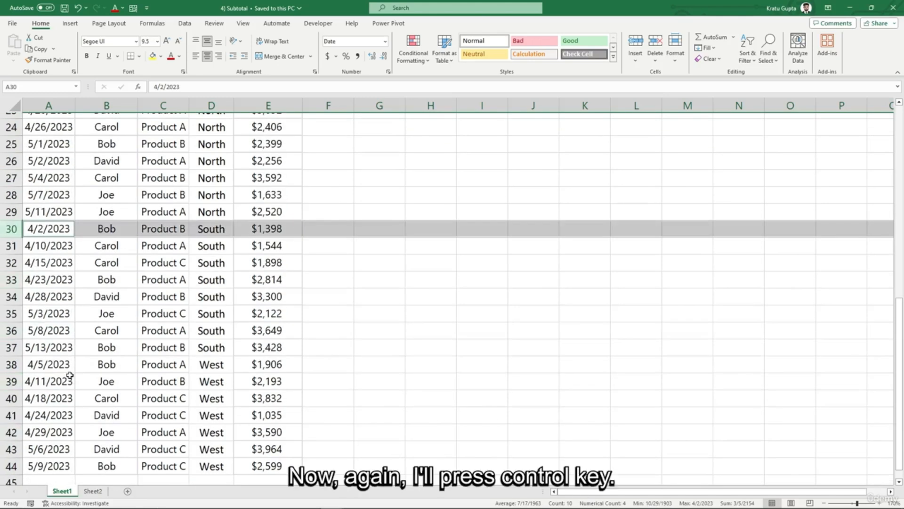
ctrl+click(10, 365)
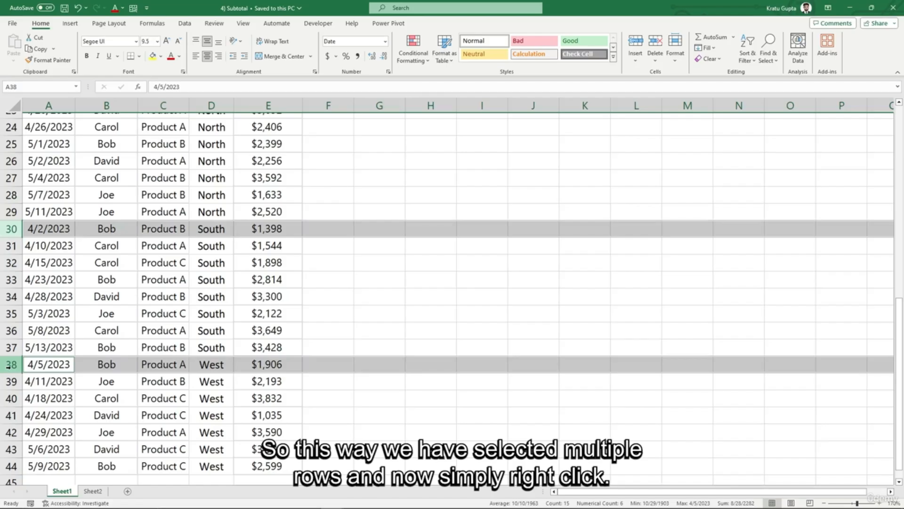
right_click(9, 365)
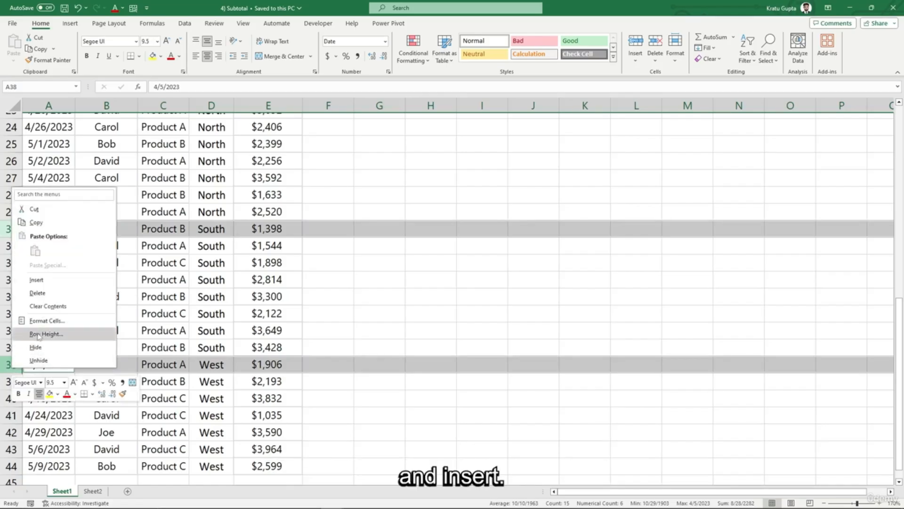
click(36, 279)
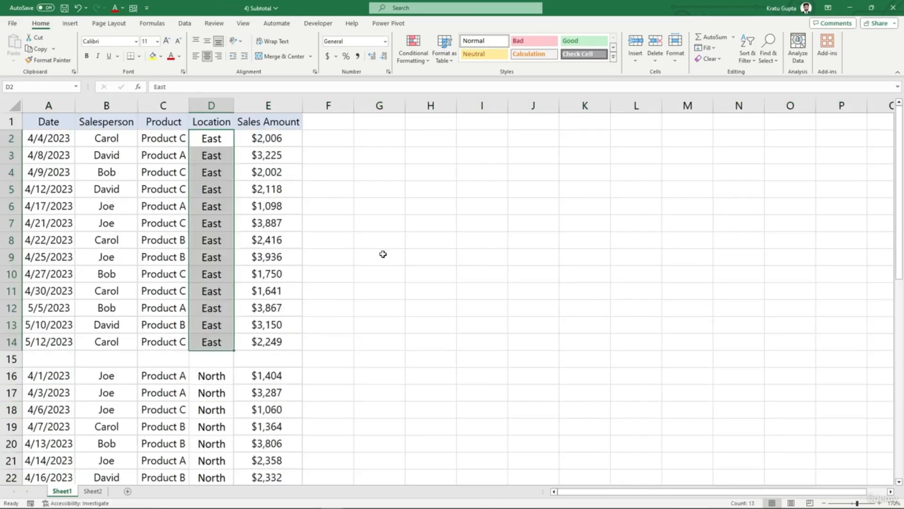
Step: Examine the blank rows inserted between the East, North, South and West groups
click(382, 253)
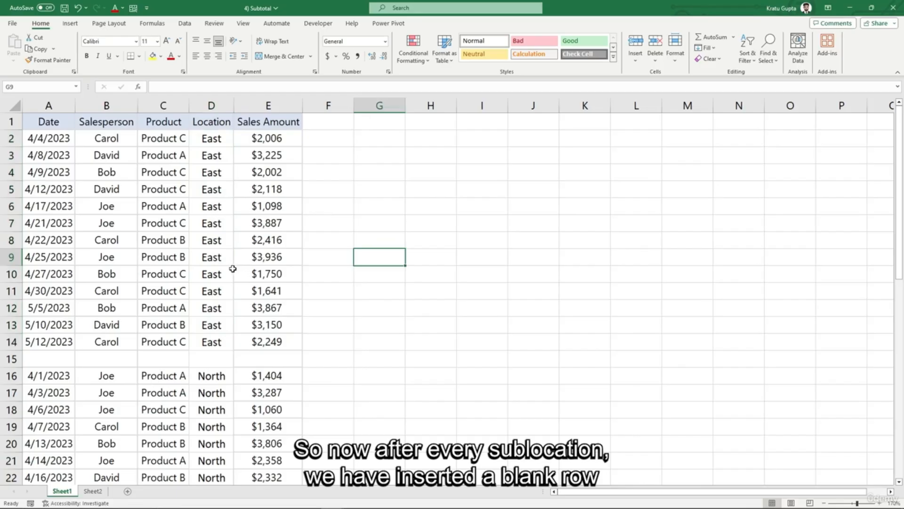
drag(211, 140, 212, 343)
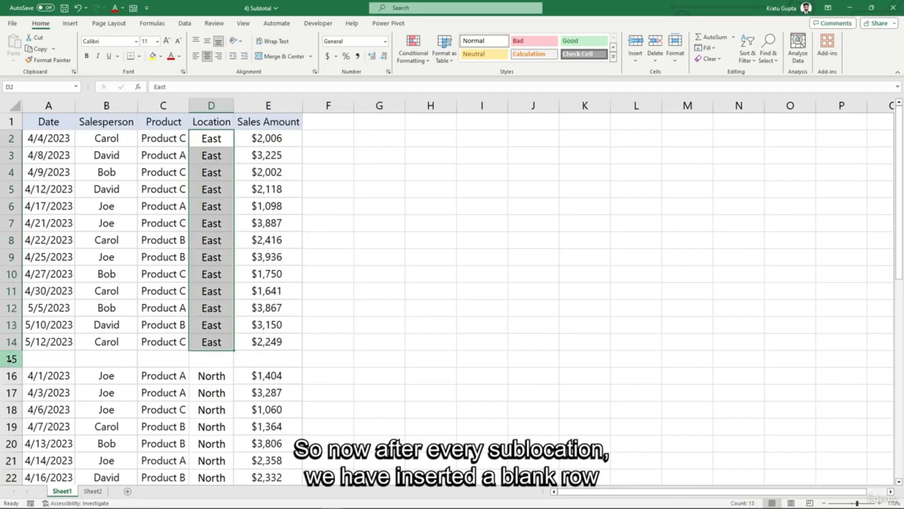
click(15, 358)
scroll(14, 358, down, 5)
click(11, 384)
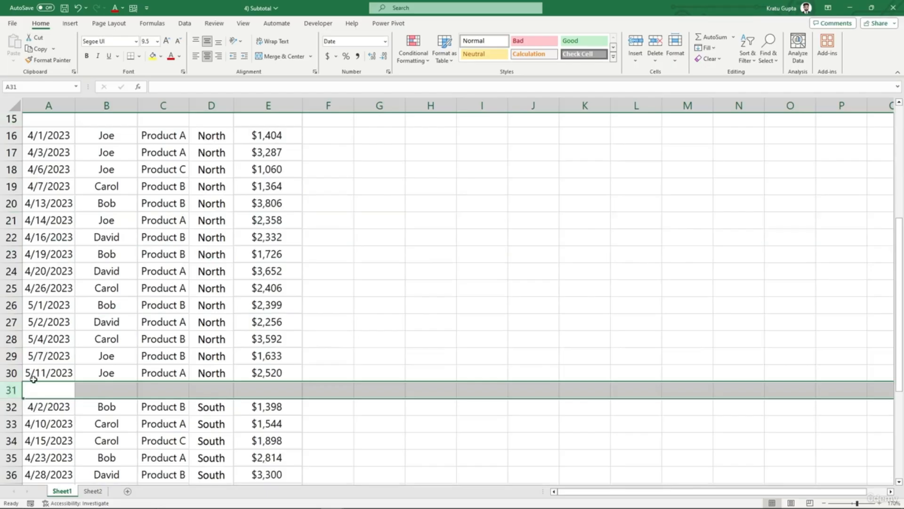
scroll(35, 379, down, 8)
scroll(34, 379, up, 12)
click(339, 347)
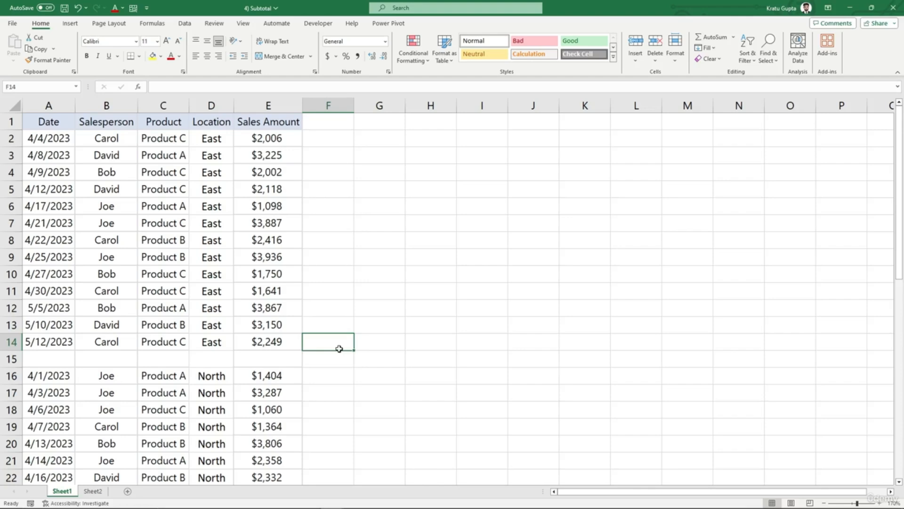
Step: Add AutoSum subtotals of the sales amounts in cells E15, E31, E40 and E48 together, one below each location group
click(287, 356)
scroll(288, 372, down, 4)
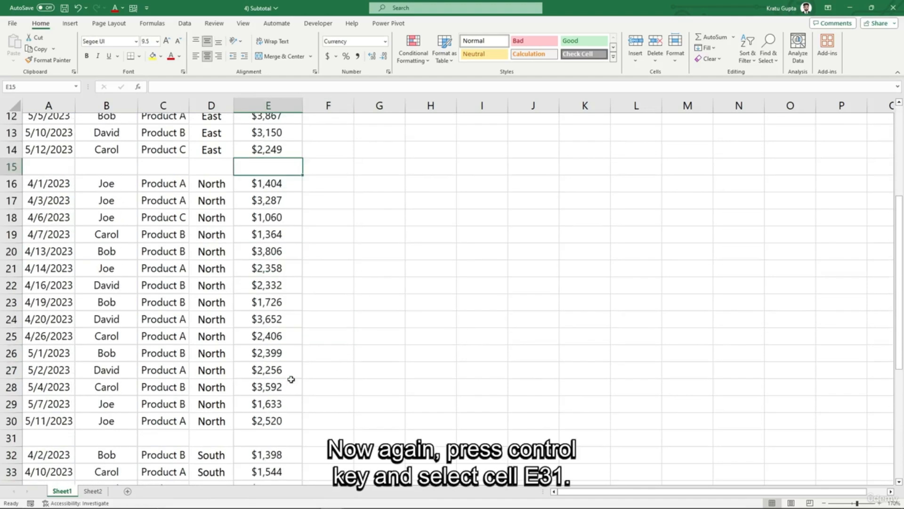
ctrl+click(270, 435)
scroll(270, 434, down, 5)
ctrl+click(264, 351)
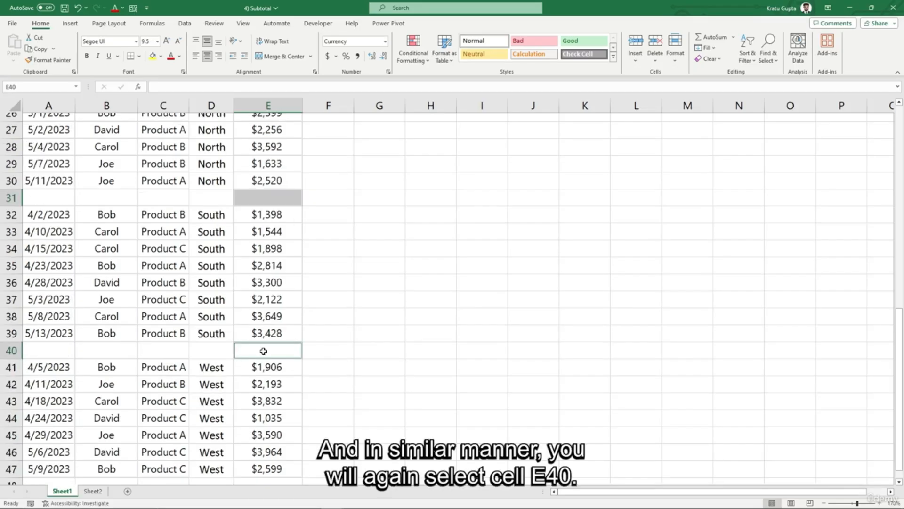
scroll(263, 350, down, 2)
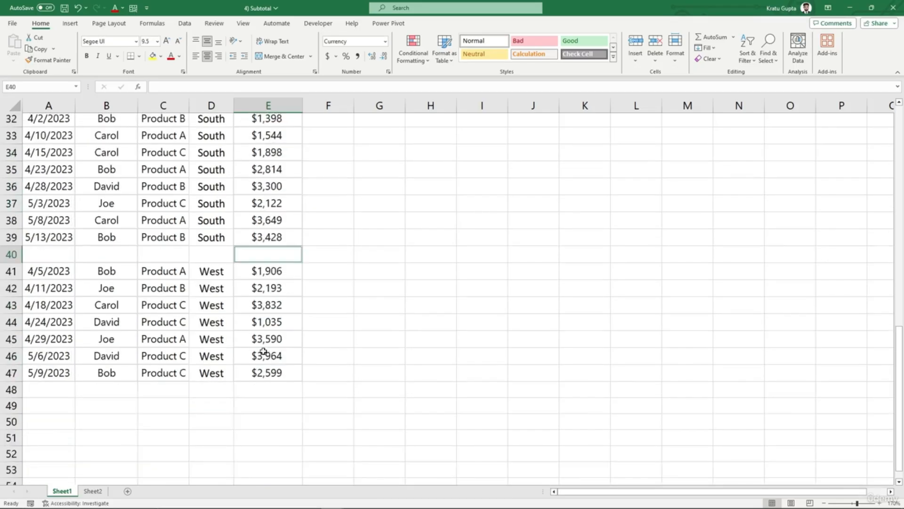
ctrl+click(264, 386)
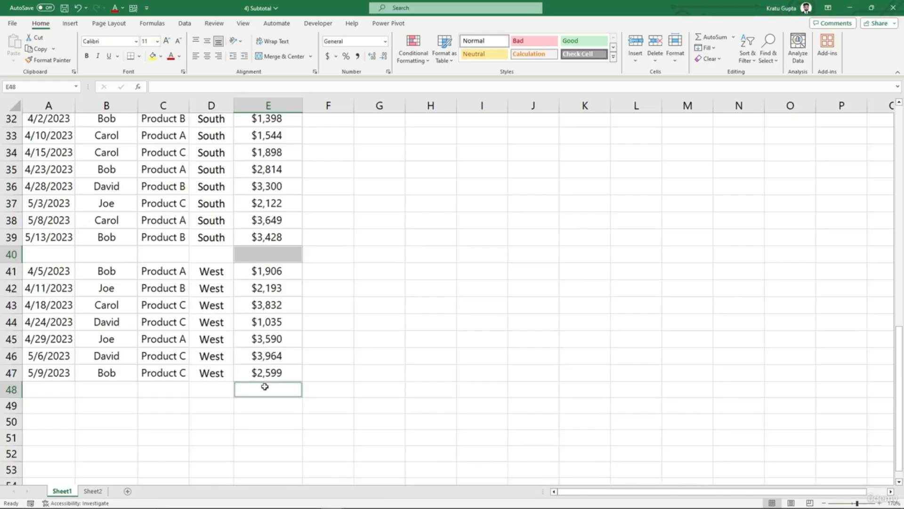
key(alt+equal)
scroll(375, 204, up, 10)
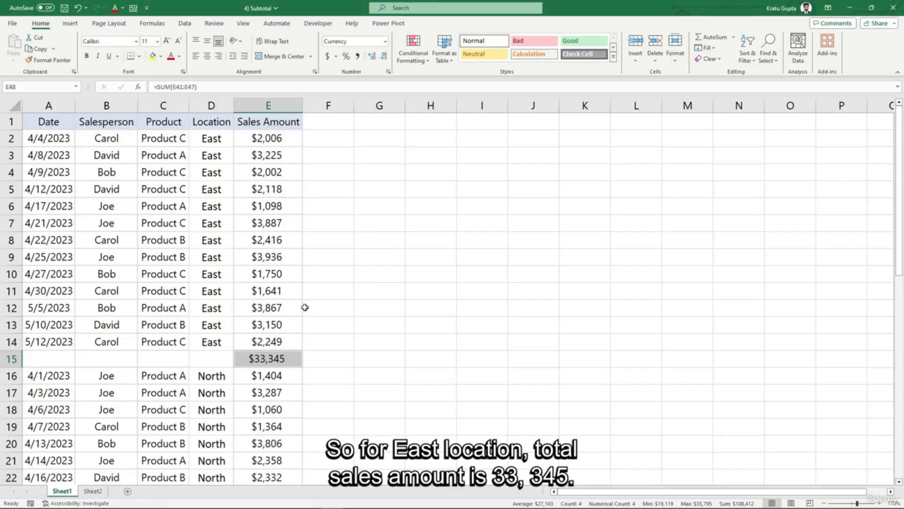
Step: Examine the location subtotals in cells E15, E31, E40 and E48
click(257, 361)
click(334, 361)
click(285, 361)
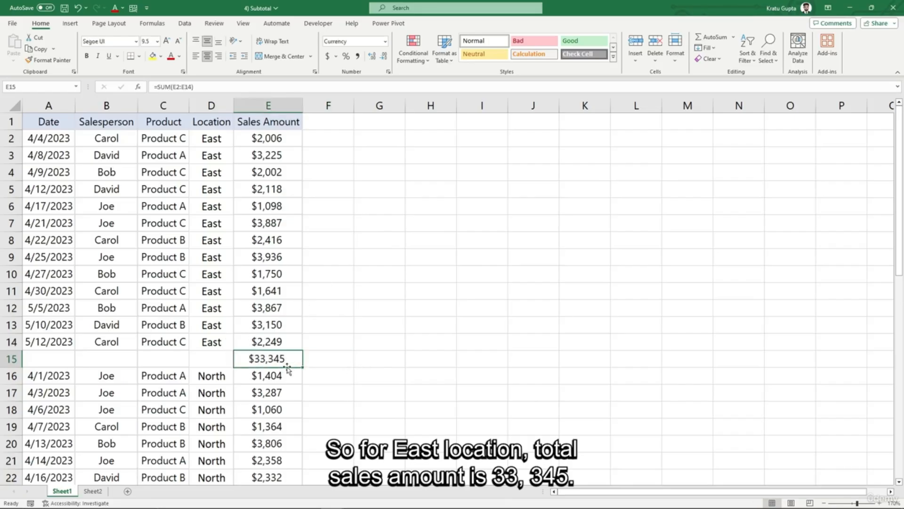
scroll(324, 358, down, 6)
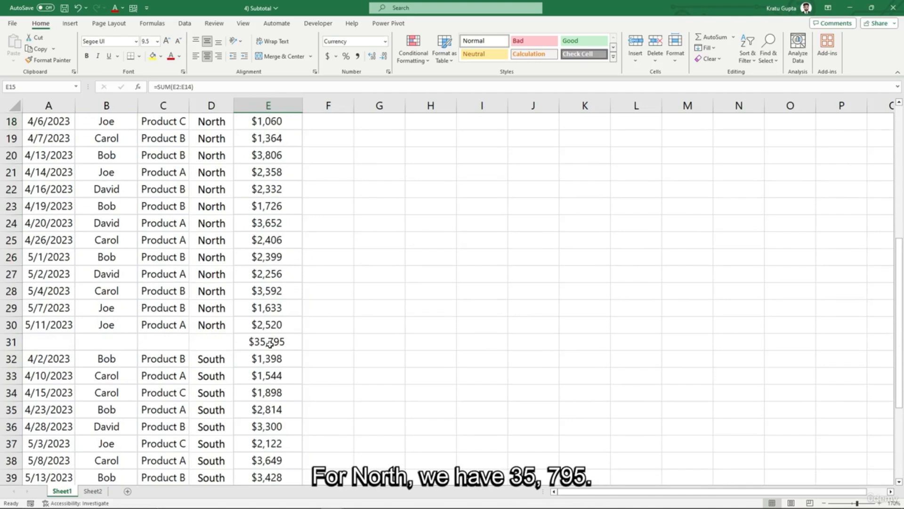
click(270, 344)
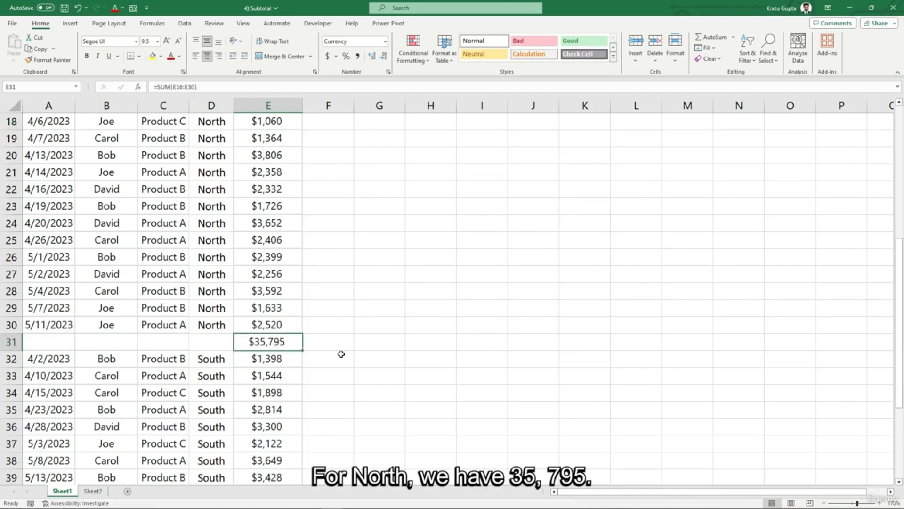
scroll(334, 351, down, 3)
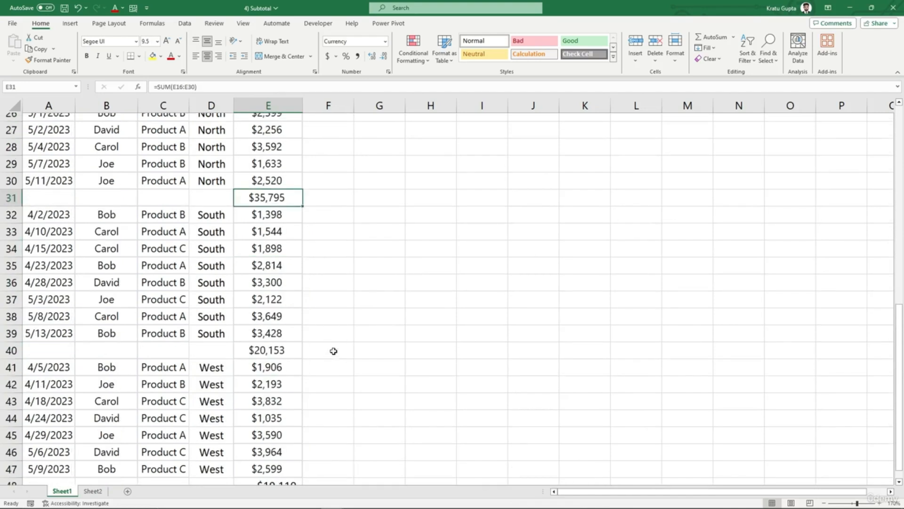
click(294, 349)
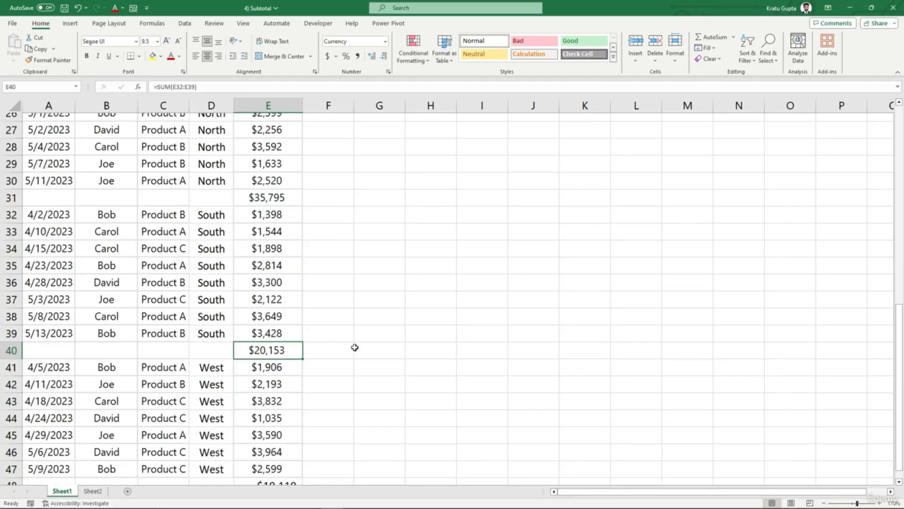
scroll(355, 348, down, 2)
click(295, 389)
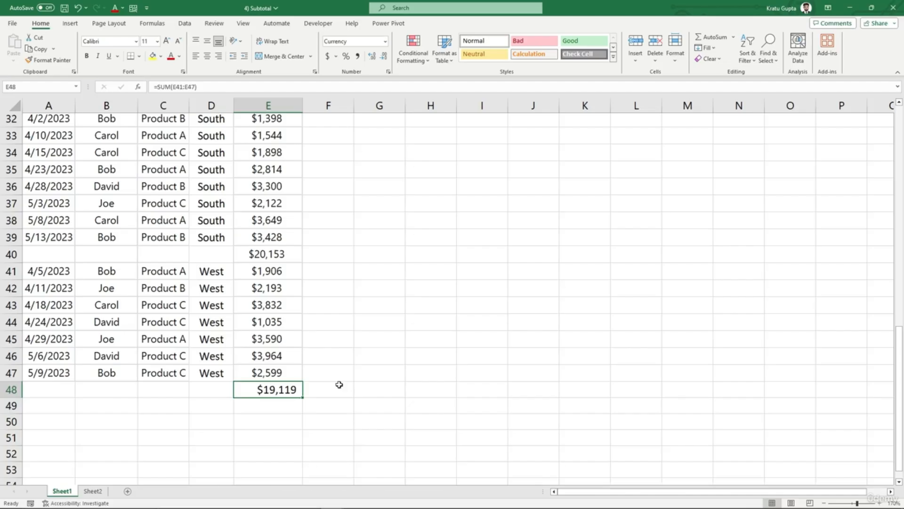
Step: On Sheet2, add automatic subtotals to the whole dataset, summing Sales Amount at each change in Location
click(99, 492)
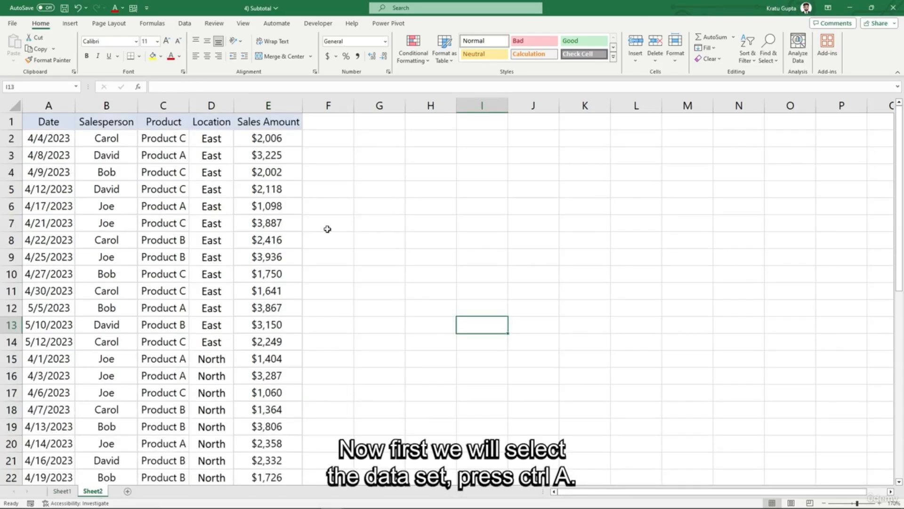
click(46, 168)
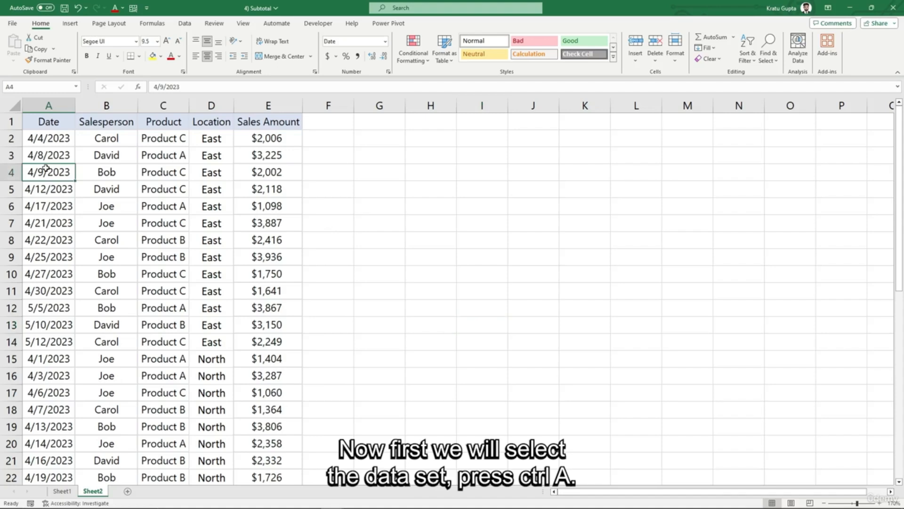
key(ctrl+a)
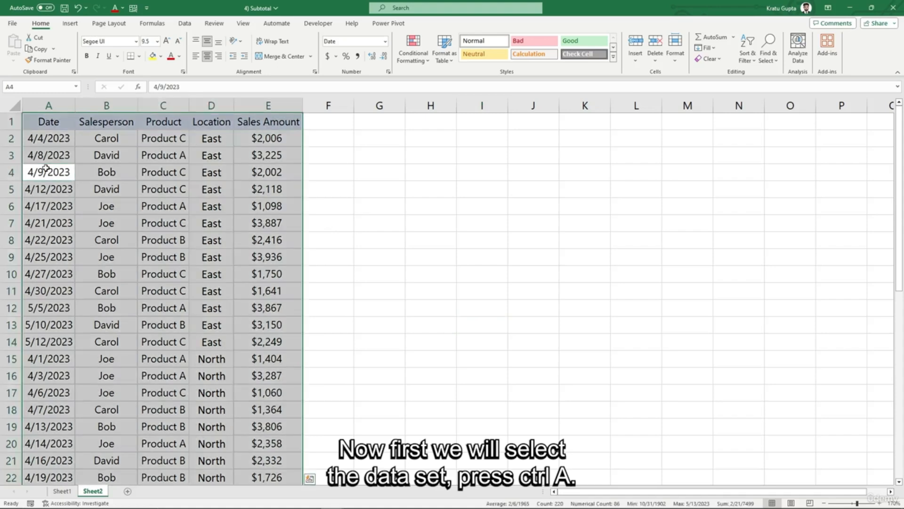
click(184, 24)
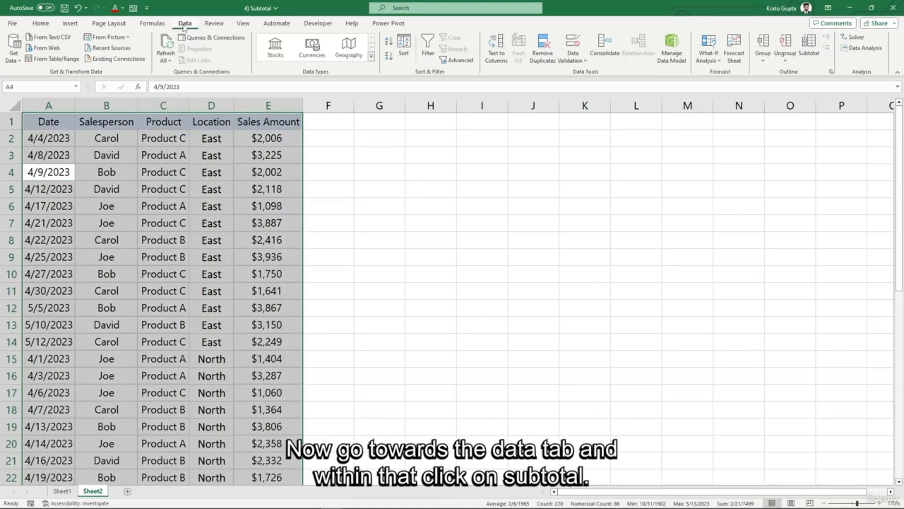
click(810, 53)
click(516, 167)
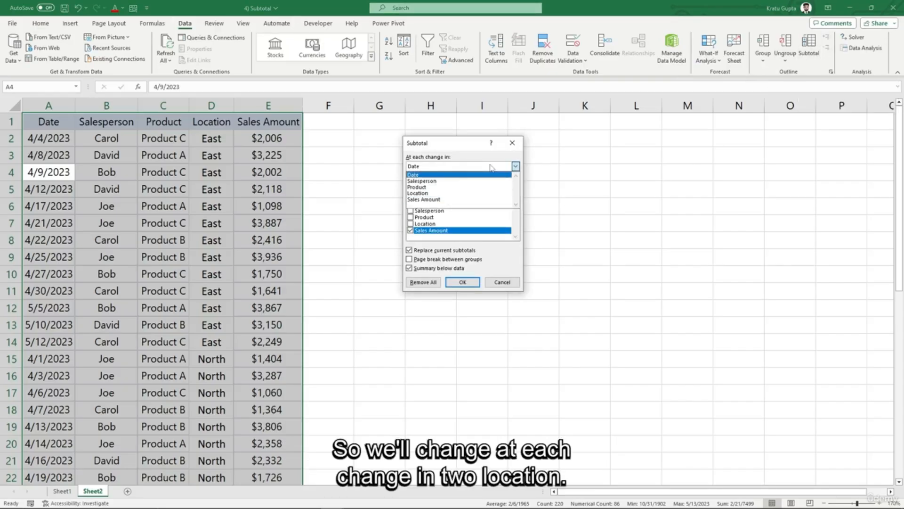
click(450, 193)
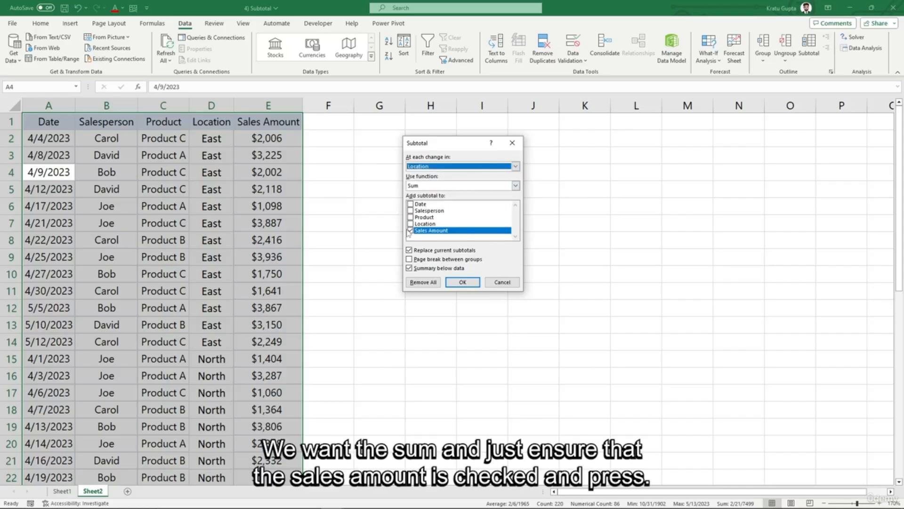
click(411, 234)
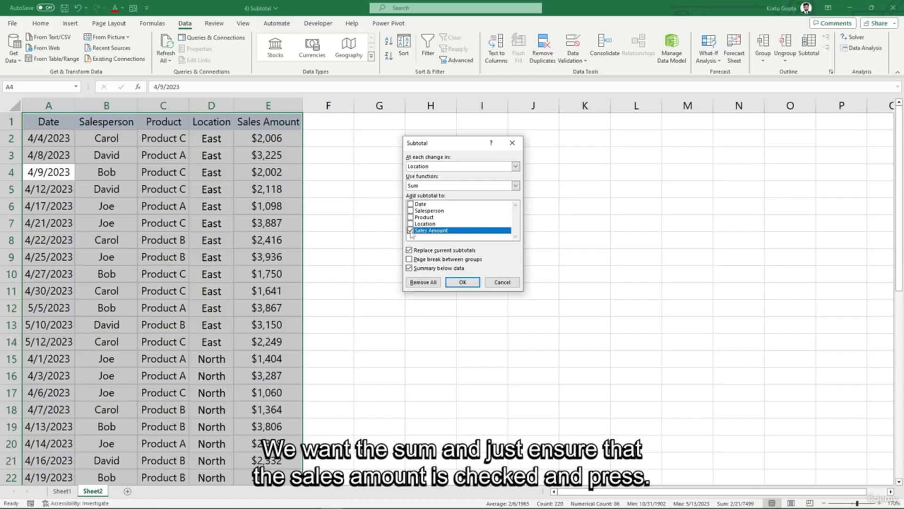
click(463, 282)
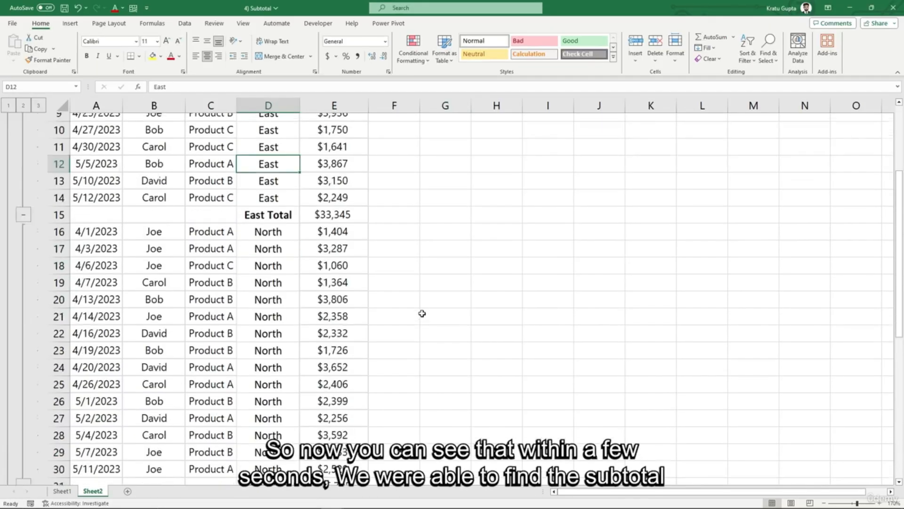
Step: Collapse the subtotal outline to level 2 to review the location totals, and reduce it to level 1
scroll(422, 314, down, 1)
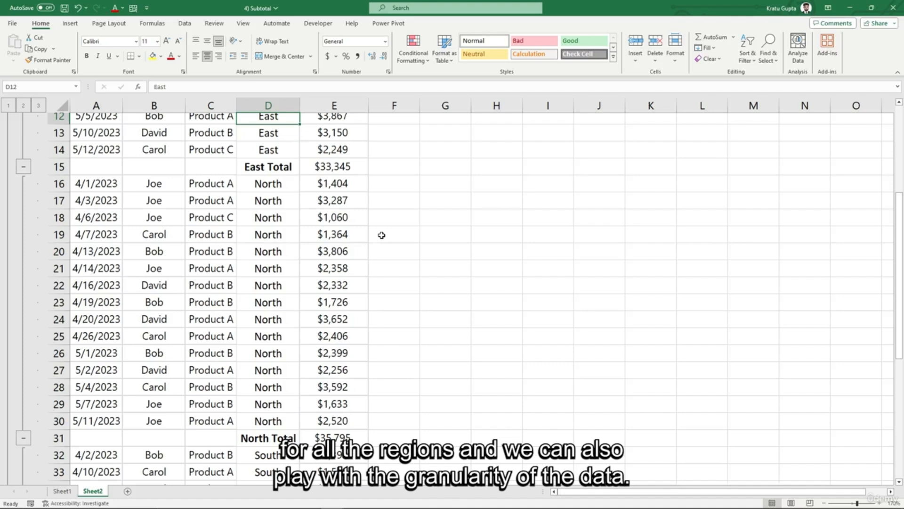
scroll(382, 235, down, 5)
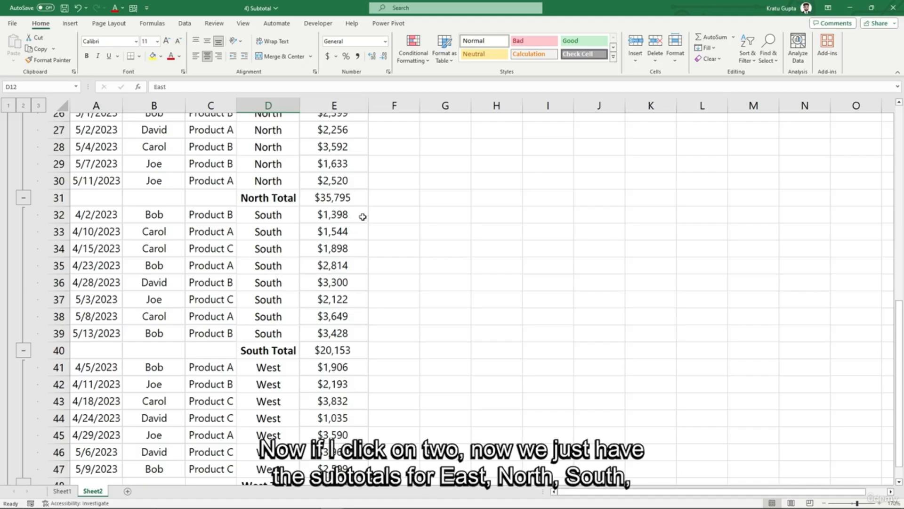
click(23, 106)
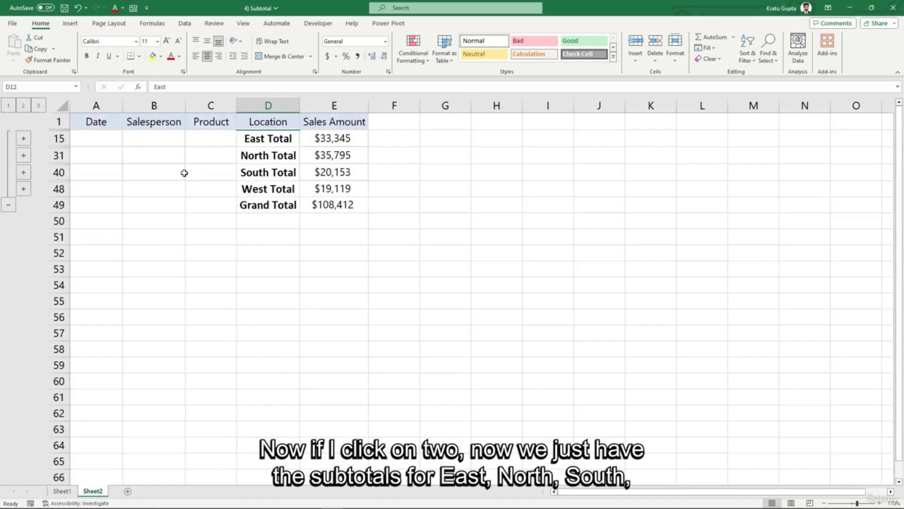
click(259, 140)
click(259, 155)
click(263, 173)
click(271, 205)
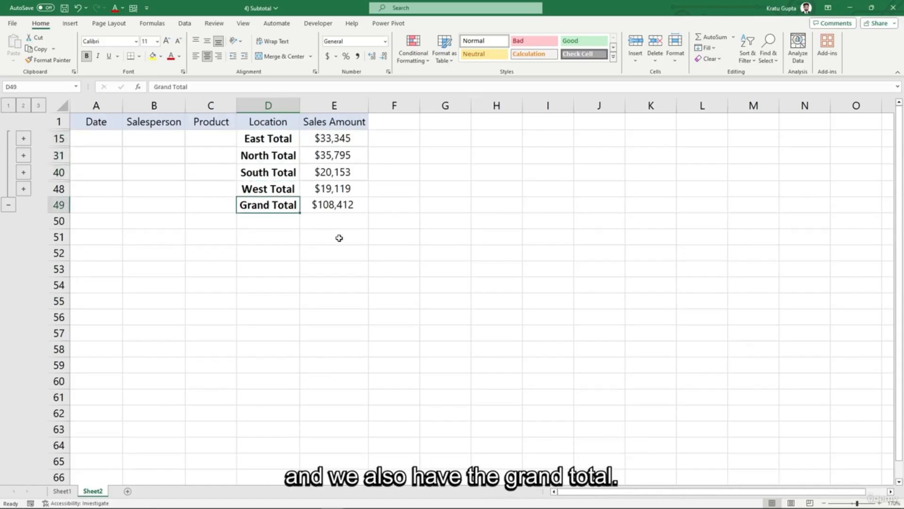
click(9, 106)
click(295, 158)
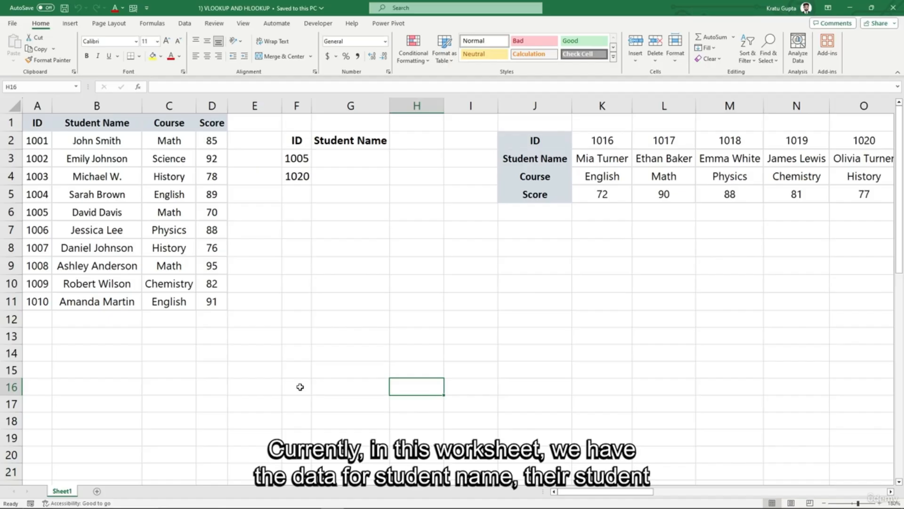
Step: Examine the ID, Student Name, Course and Score columns of the student table and the lookup ID in F3
click(85, 109)
click(38, 106)
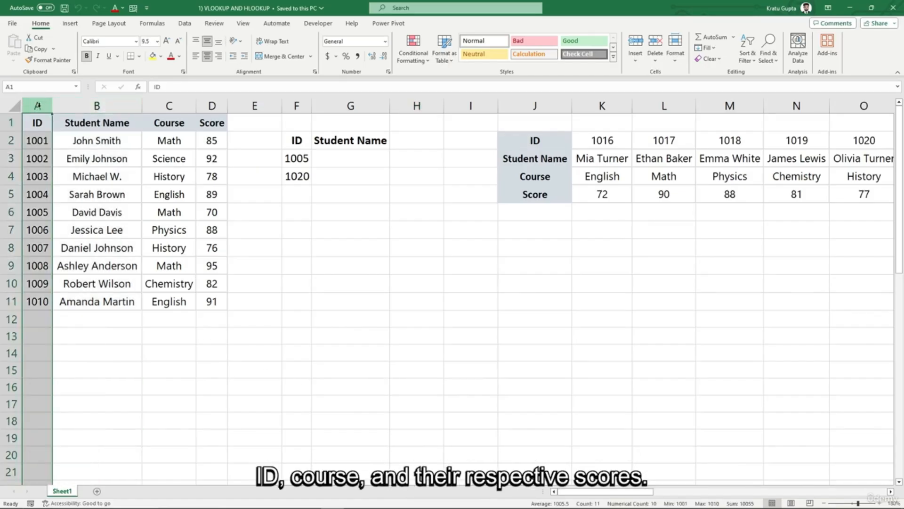
click(168, 106)
click(210, 103)
click(322, 235)
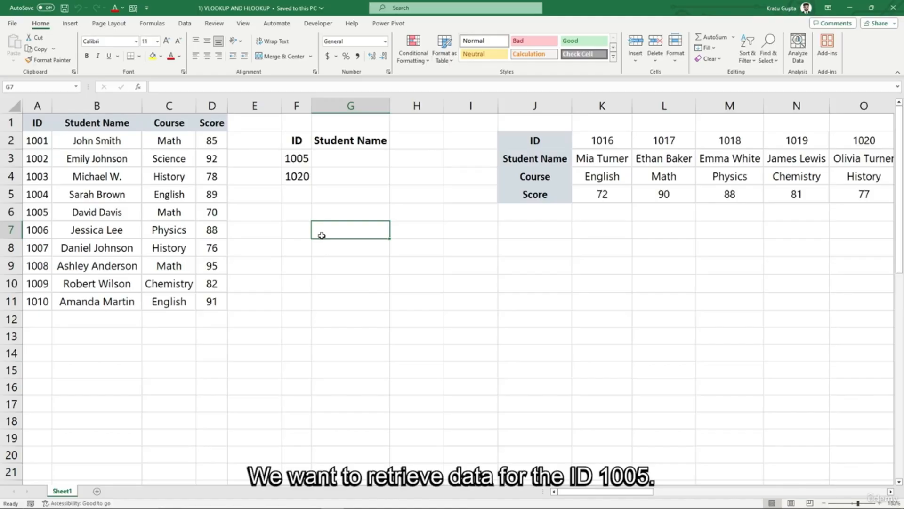
click(297, 159)
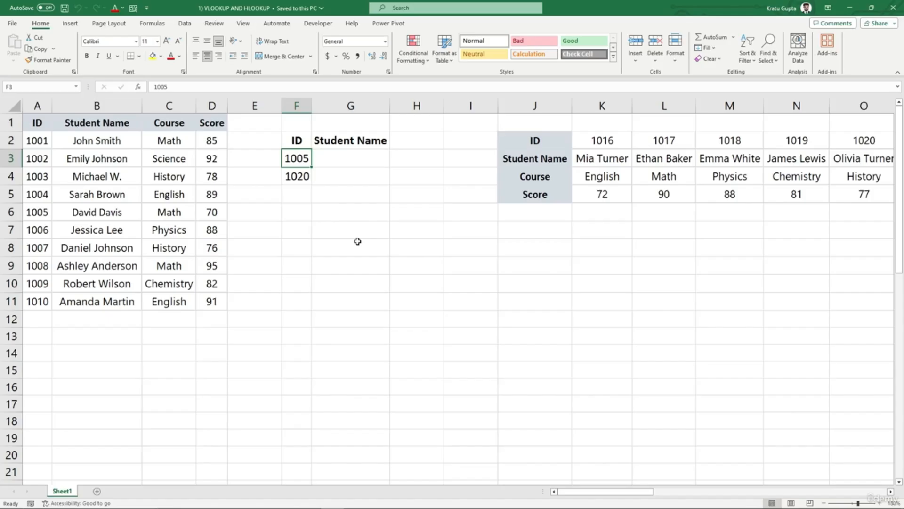
Step: Start a VLOOKUP formula in G3 with cell F3 as the lookup value
click(335, 162)
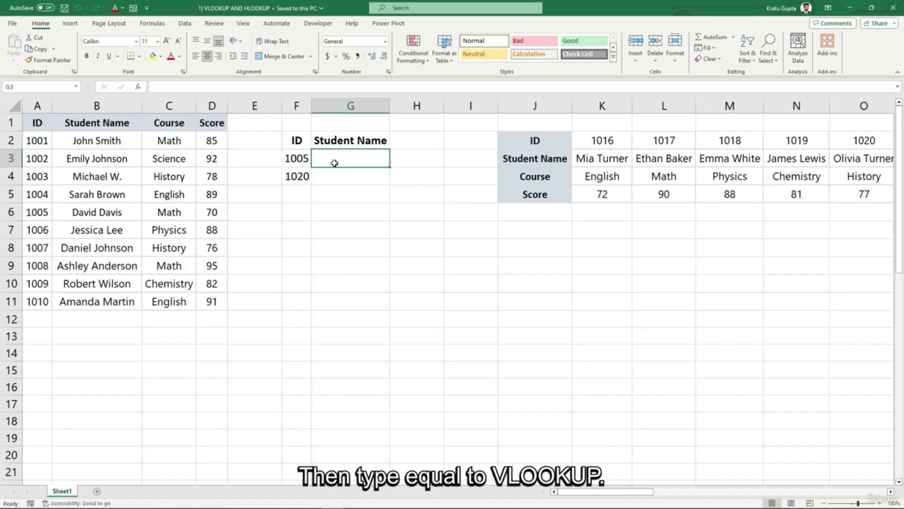
text(=)
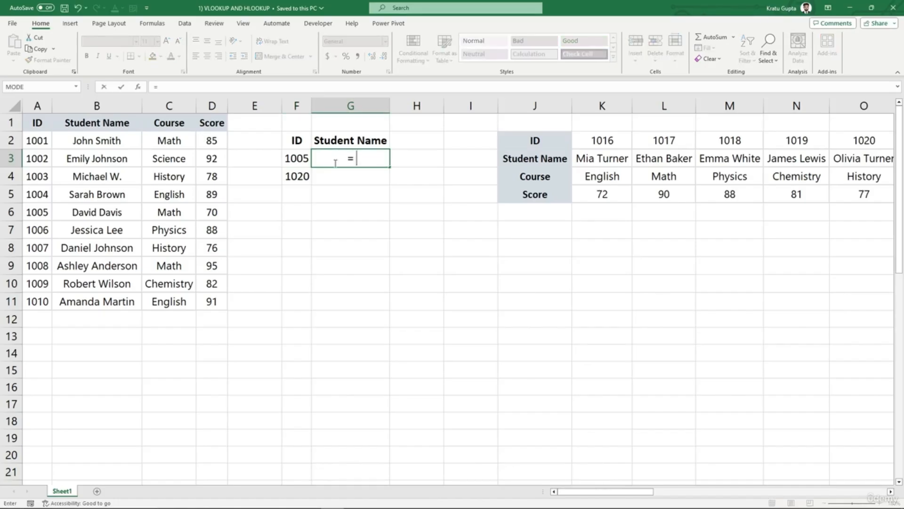
text(v)
key(BackSpace)
text(v)
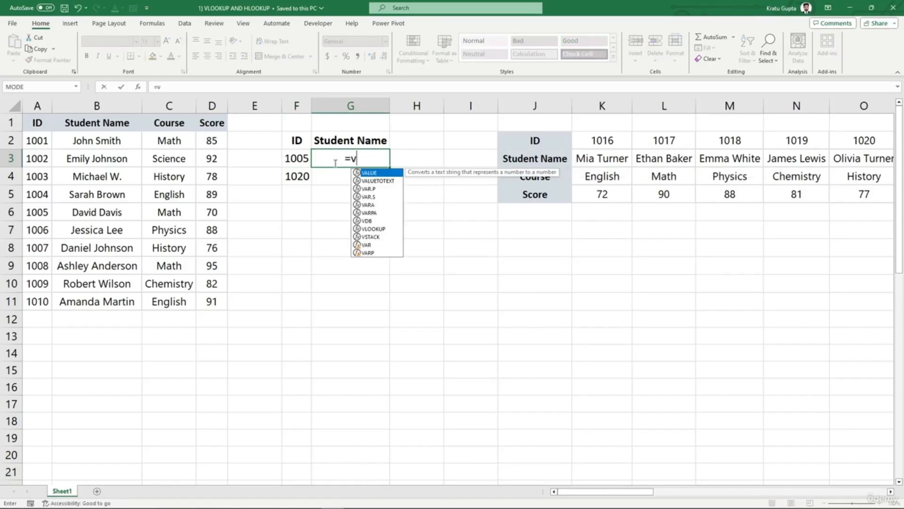
text(lookup)
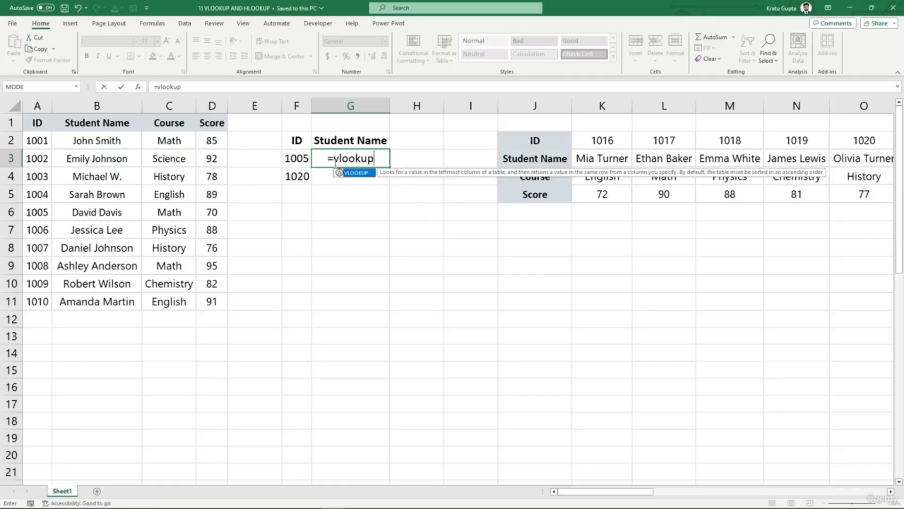
text(()
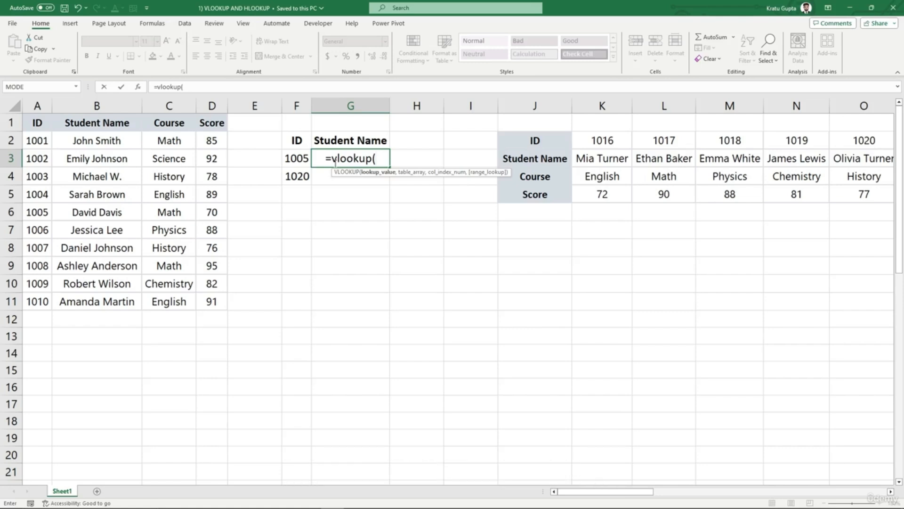
click(297, 161)
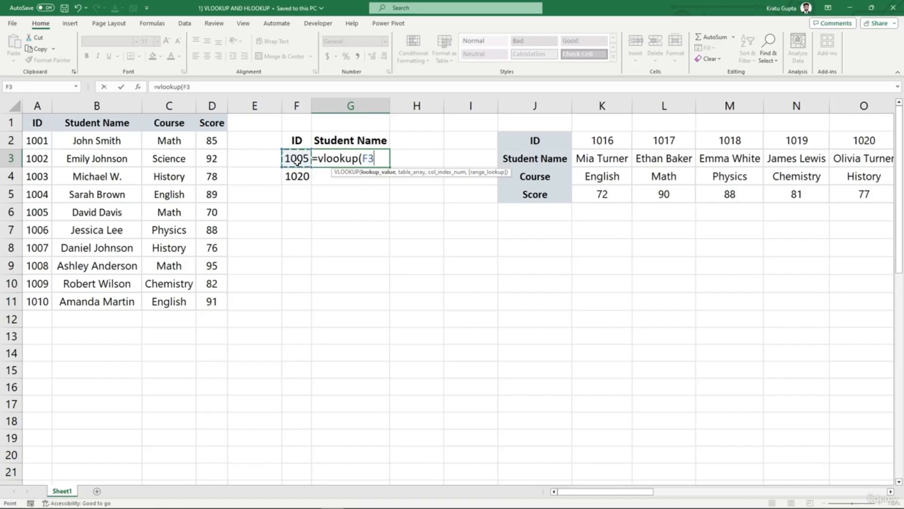
text(,)
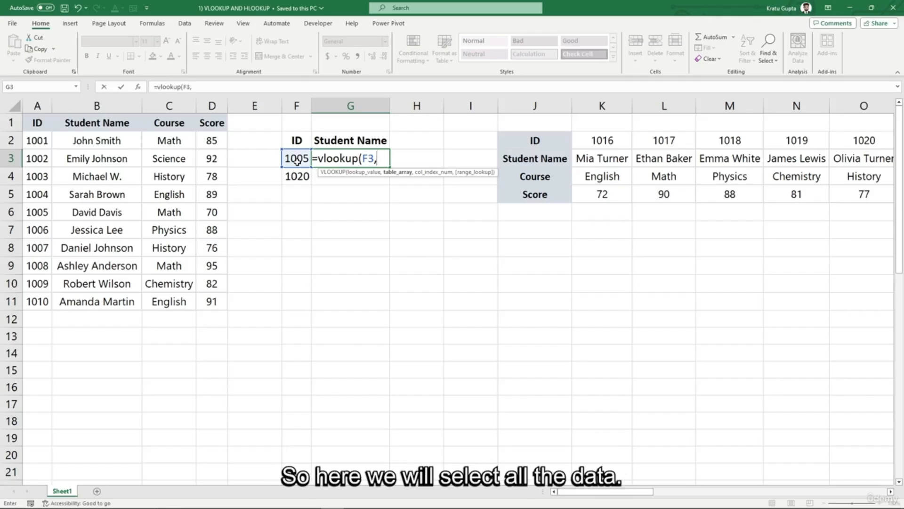
Step: Complete the VLOOKUP formula in G3 with table array A1:D11, column index 2 and FALSE for an exact match
drag(40, 123, 208, 297)
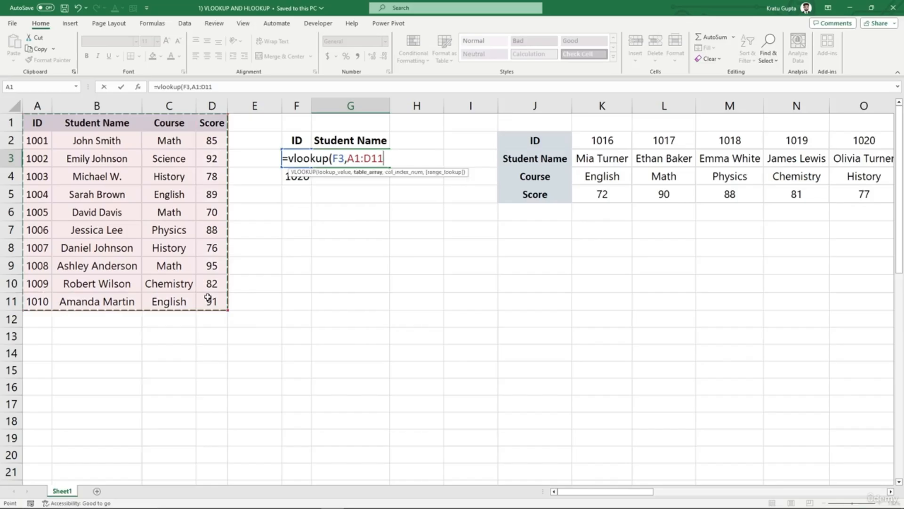
text(,)
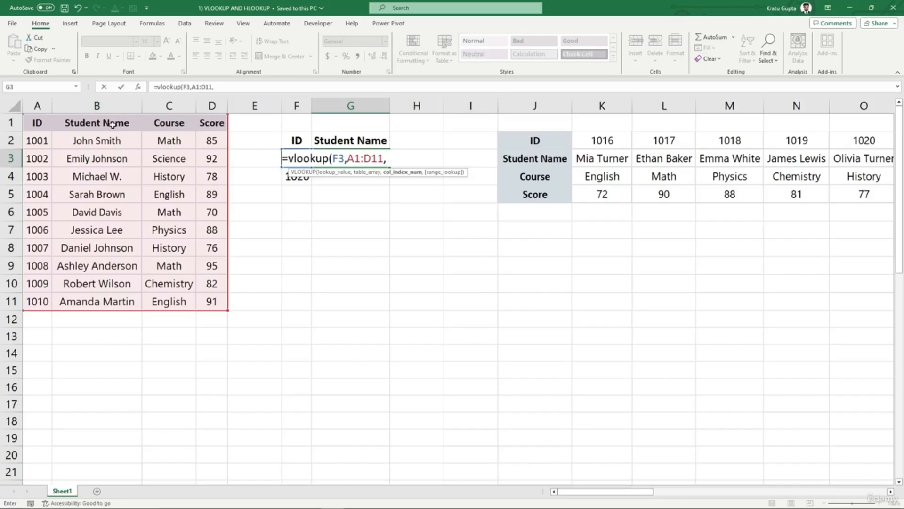
text(,)
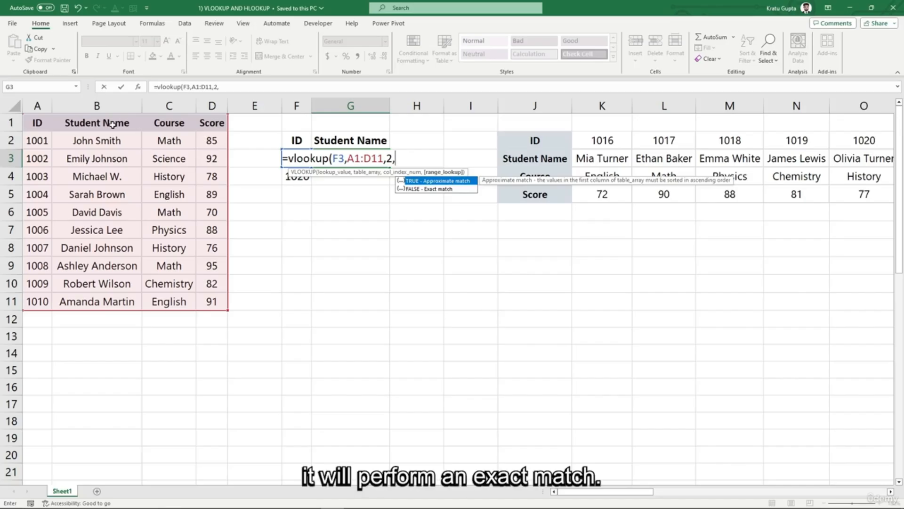
key(Down)
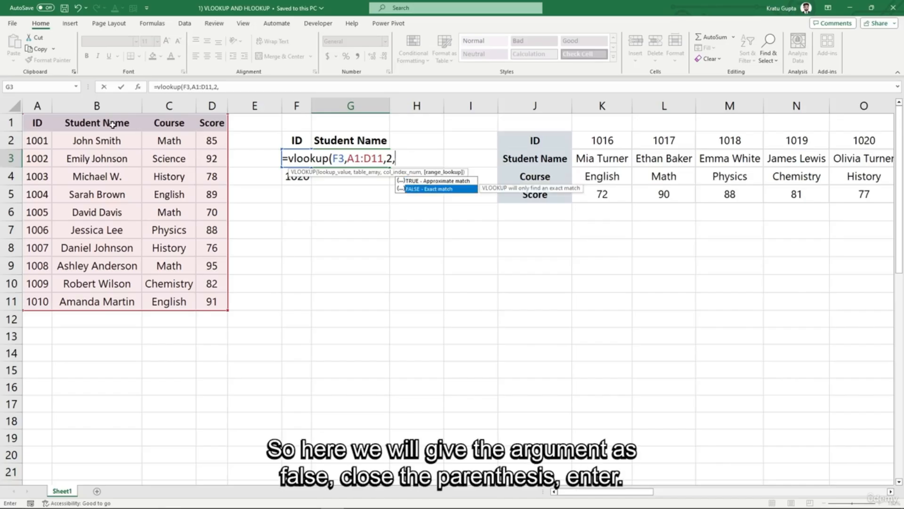
key(Tab)
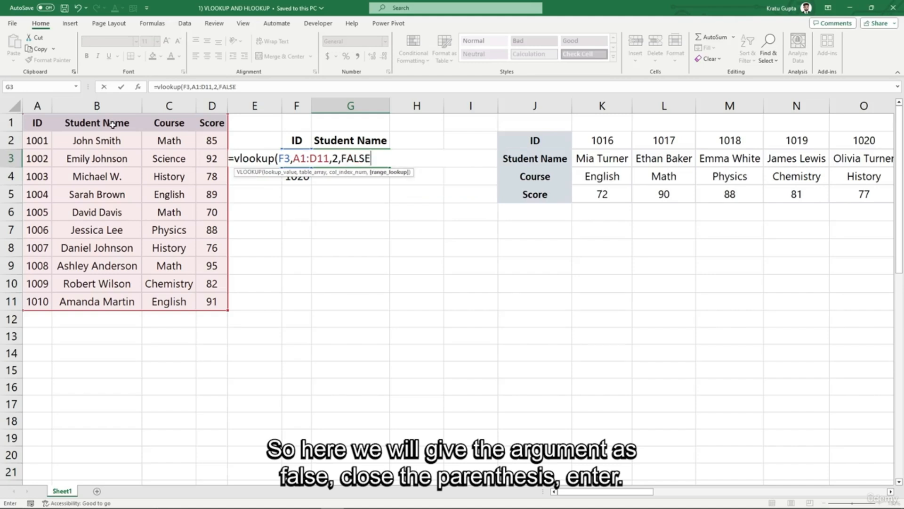
text())
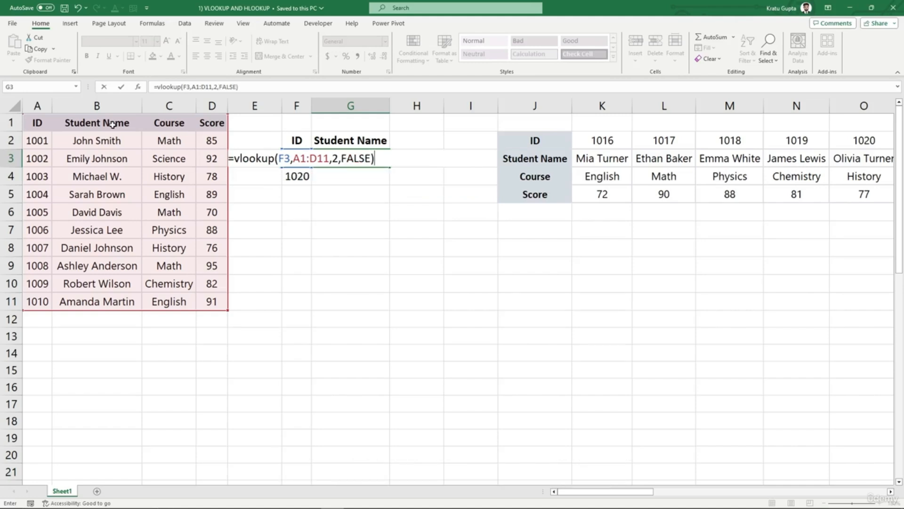
key(Return)
click(329, 157)
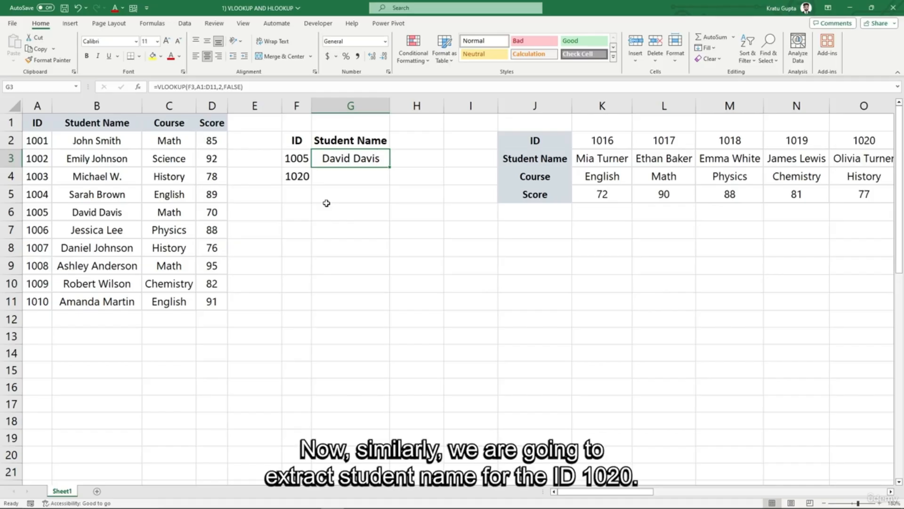
Step: Examine the lookup ID in F4 and compare the vertical table A1:D11 with the horizontal table J2:O5
click(298, 177)
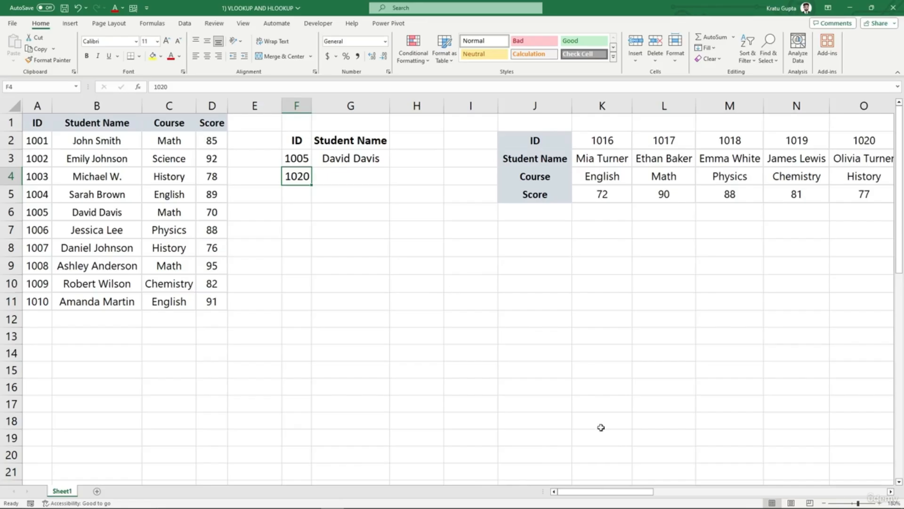
drag(600, 499, 625, 500)
drag(303, 140, 613, 194)
drag(607, 493, 590, 476)
drag(38, 123, 212, 301)
drag(530, 137, 862, 196)
drag(608, 492, 627, 496)
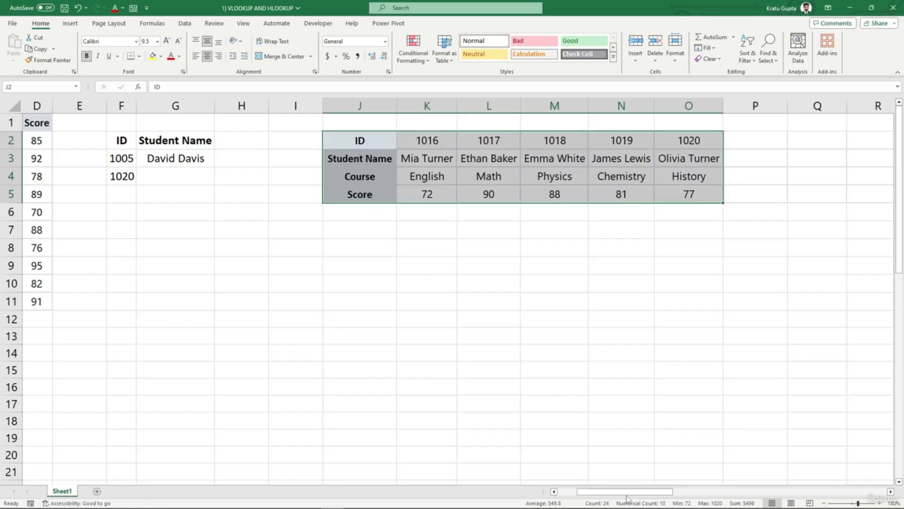
Step: Start an HLOOKUP formula in G4 with cell O2 as the lookup value
click(182, 179)
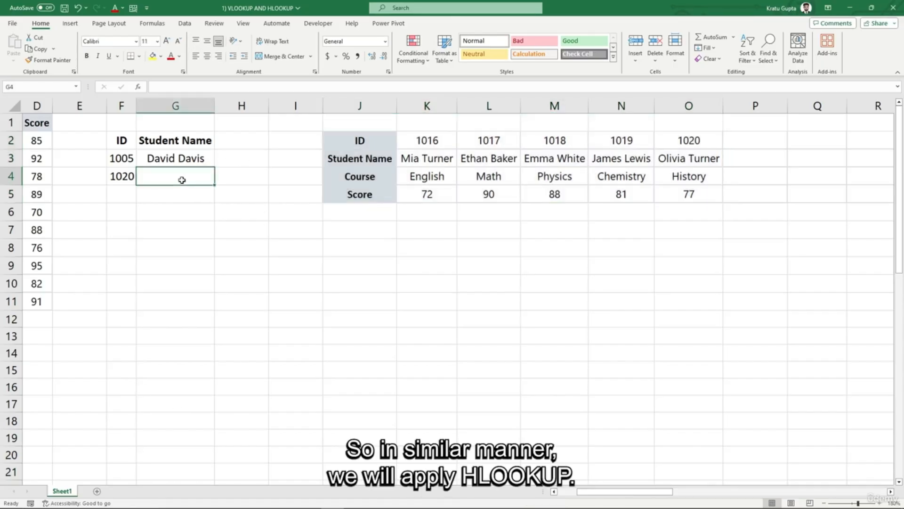
text(=hlloku)
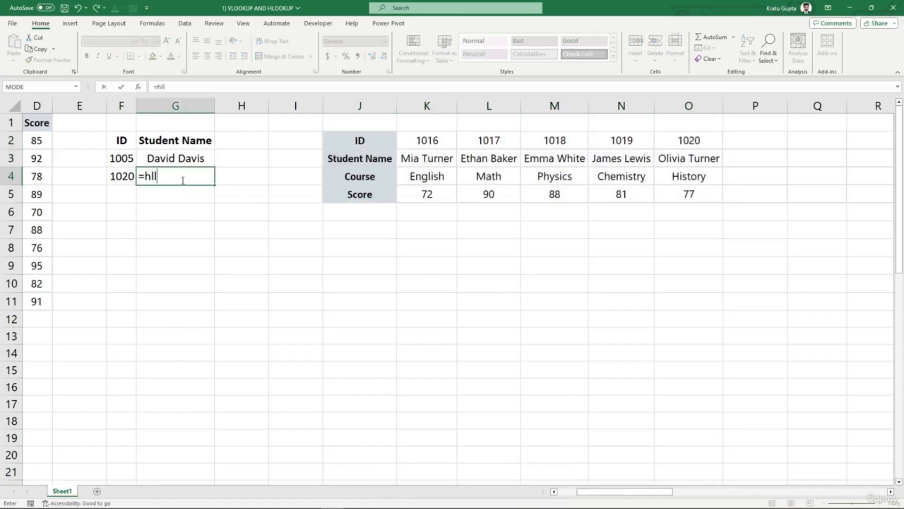
key(BackSpace)
key(BackSpace)
key(BackSpace)
key(BackSpace)
text(ookup()
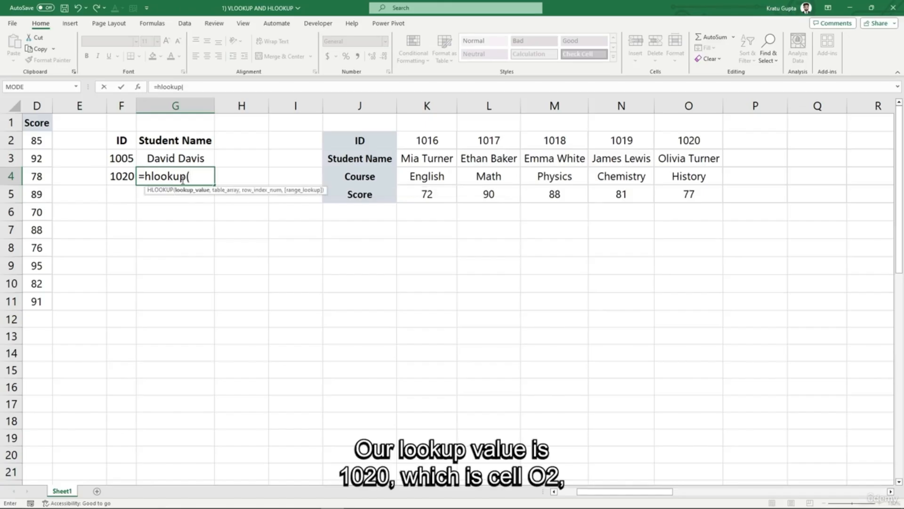
click(688, 140)
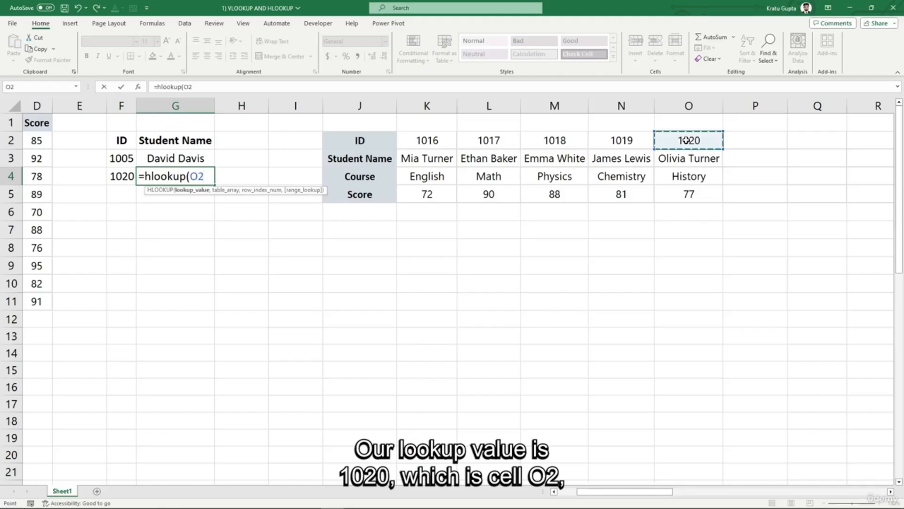
text(,)
Step: Complete the HLOOKUP formula with table array J2:O5, row index 2 and FALSE for an exact match
drag(383, 149, 665, 193)
text(,)
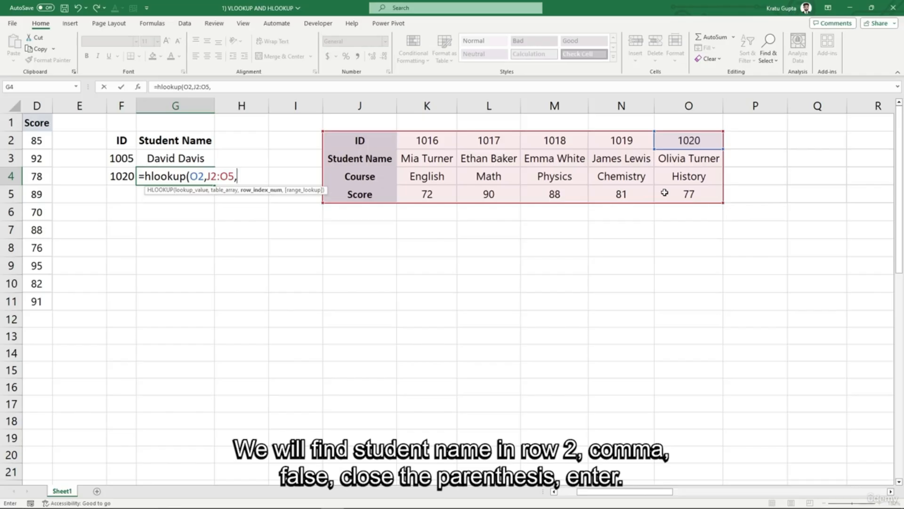
text(2)
text(,)
text(FALSE)
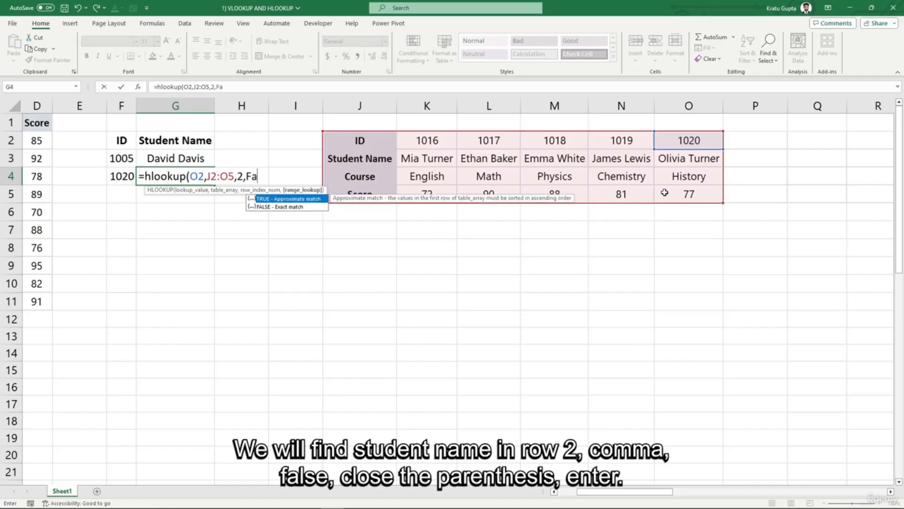
text())
key(Return)
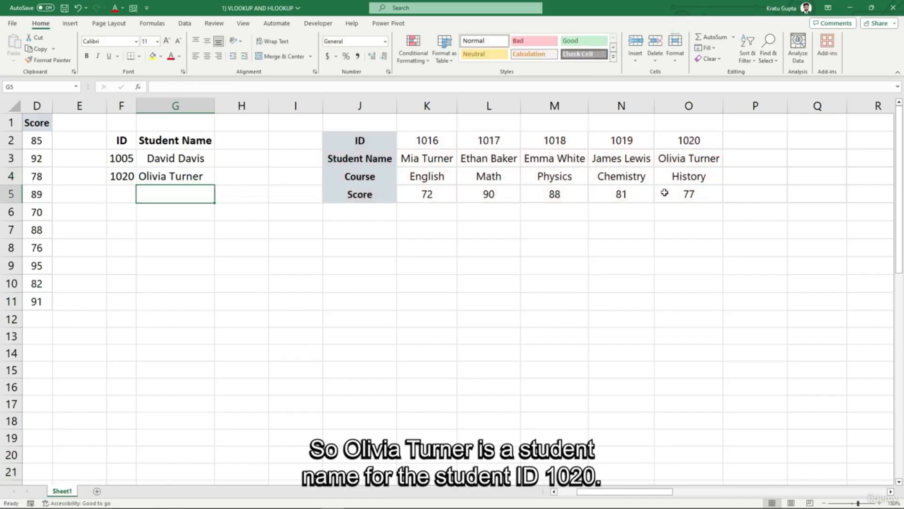
Step: Examine the Student Name, Course and Grade columns of the Choose function workbook
click(264, 234)
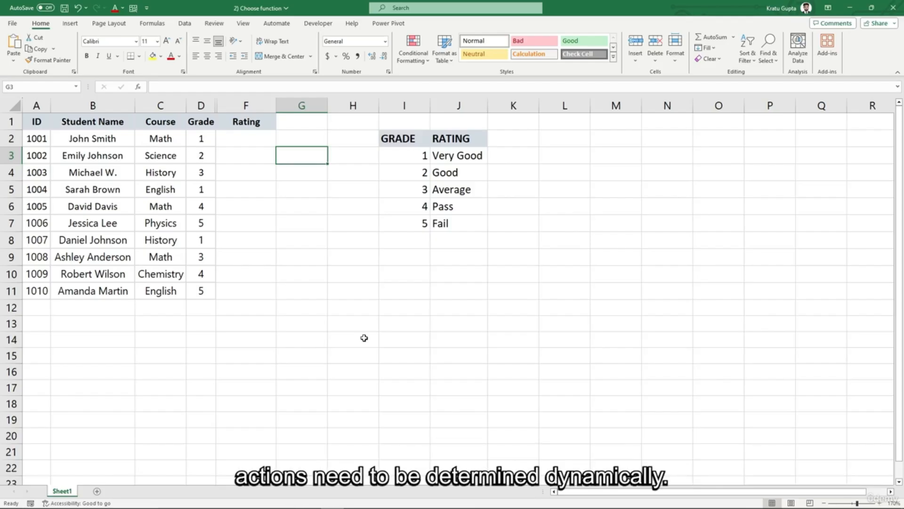
click(263, 238)
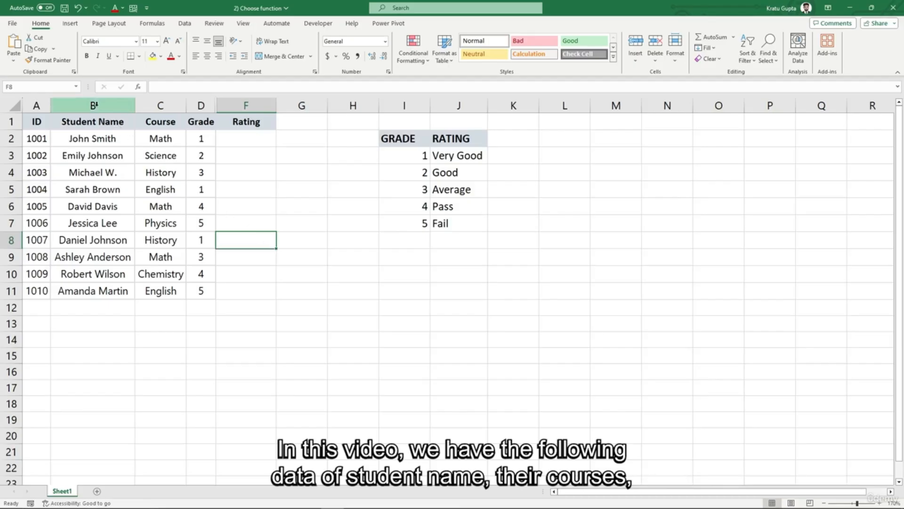
click(93, 105)
click(148, 105)
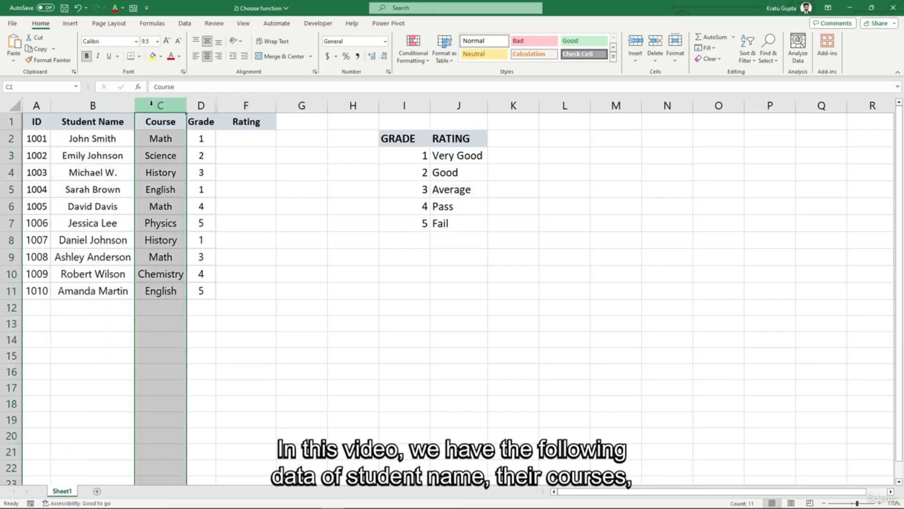
click(192, 105)
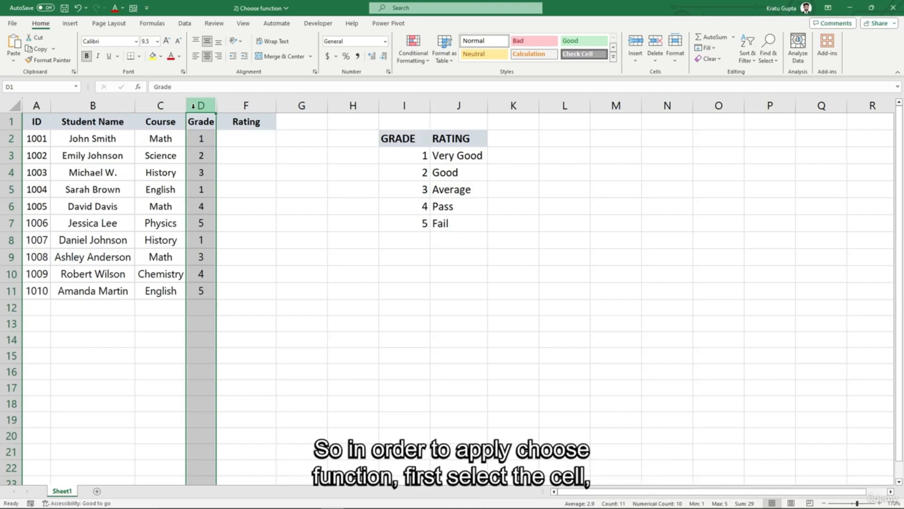
Step: Start a CHOOSE formula in F2 with D2 as the index number and the absolute reference $J$3 as the first value
click(233, 139)
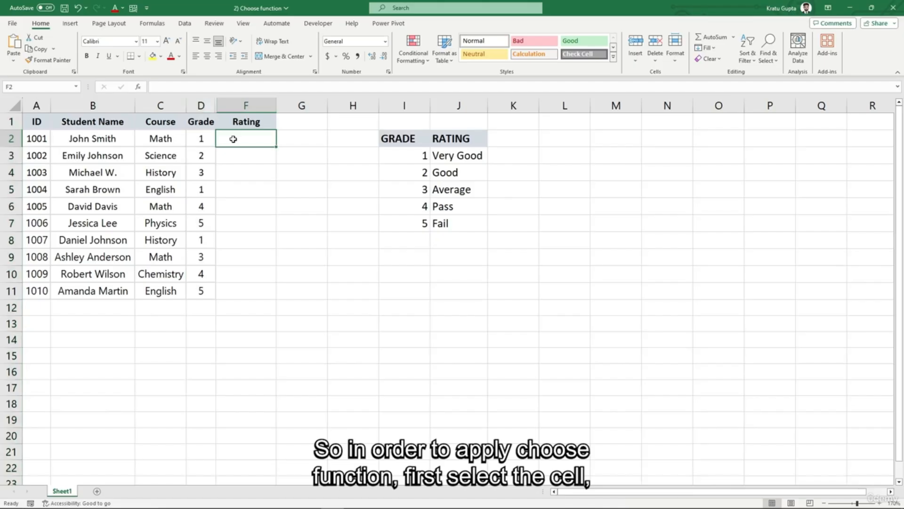
text(=)
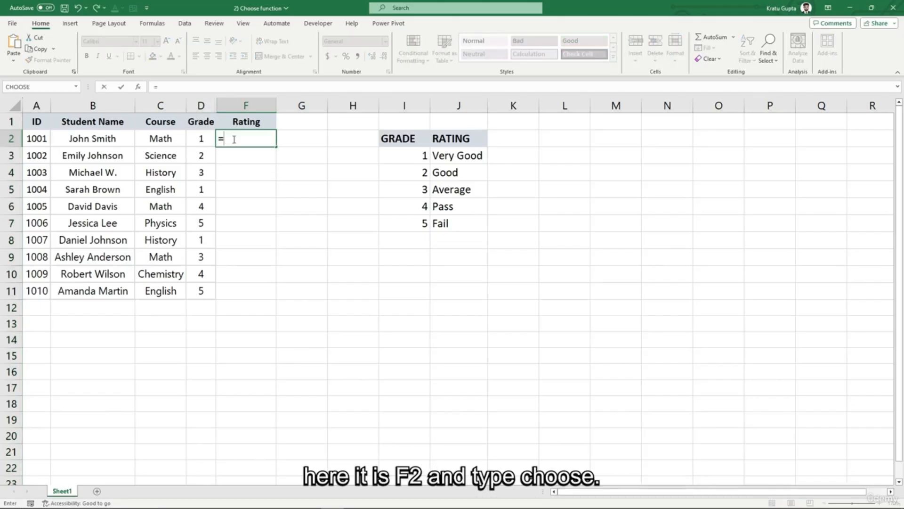
text(choose()
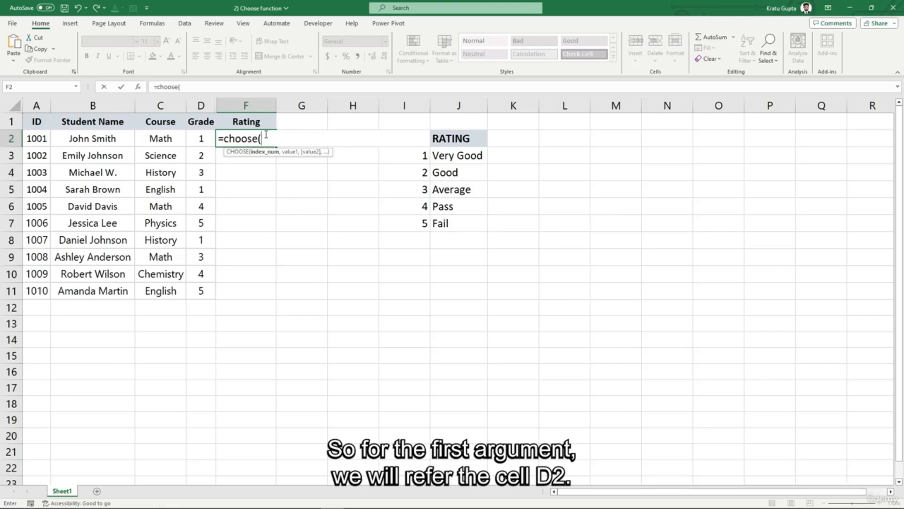
click(205, 137)
text(,)
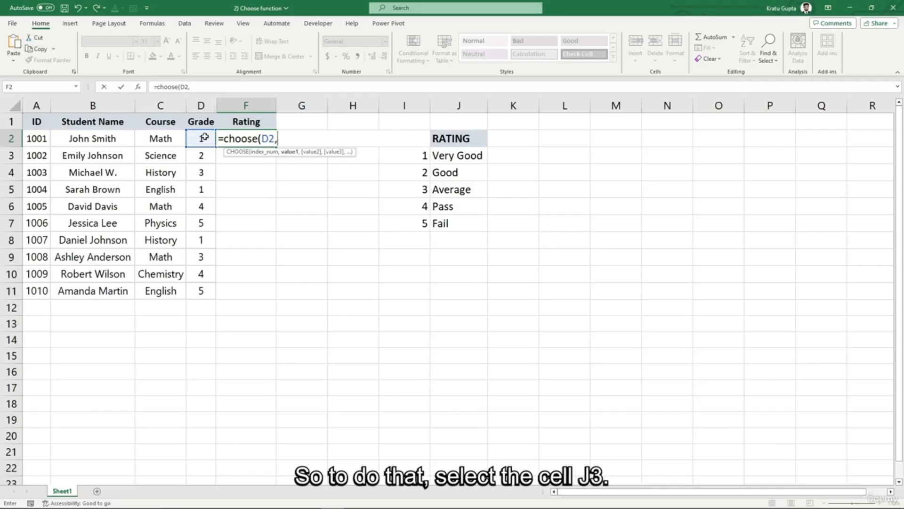
click(451, 155)
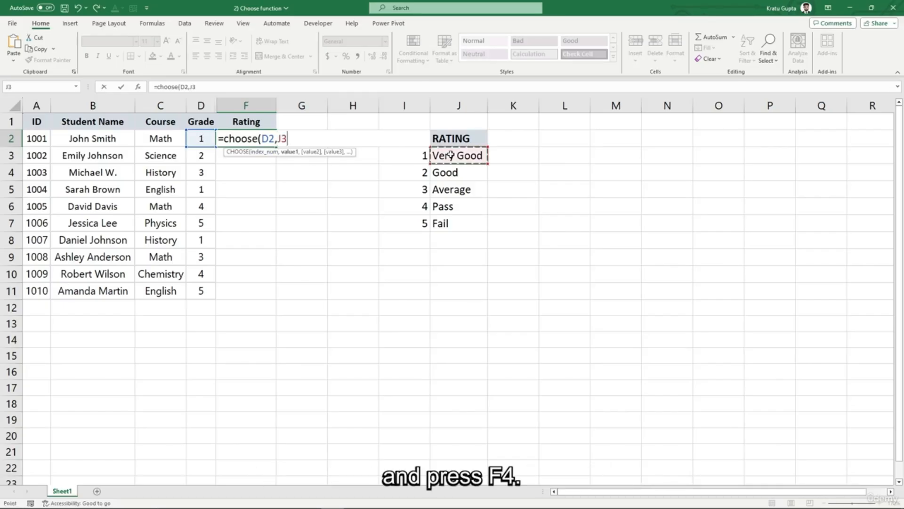
key(F4)
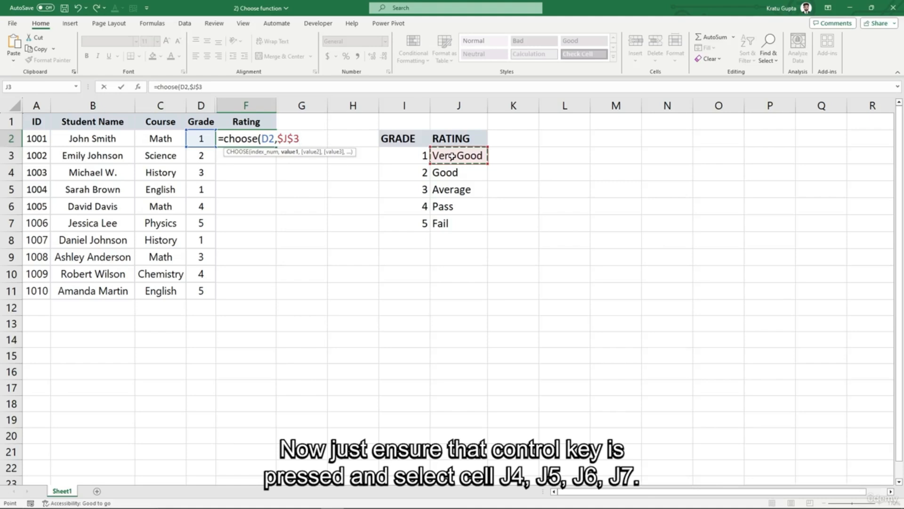
Step: Add $J$4, $J$5, $J$6 and $J$7 as the remaining CHOOSE values and enter the formula in F2
ctrl+click(449, 175)
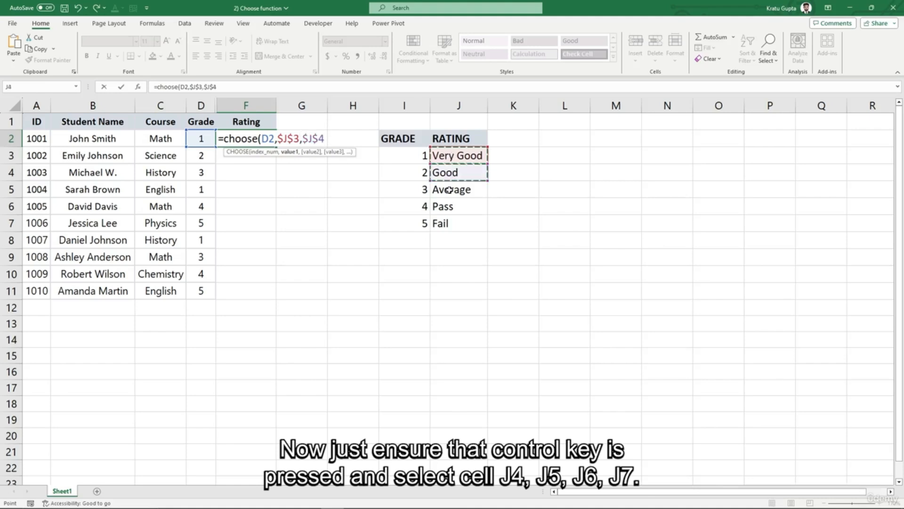
ctrl+click(451, 191)
ctrl+click(453, 204)
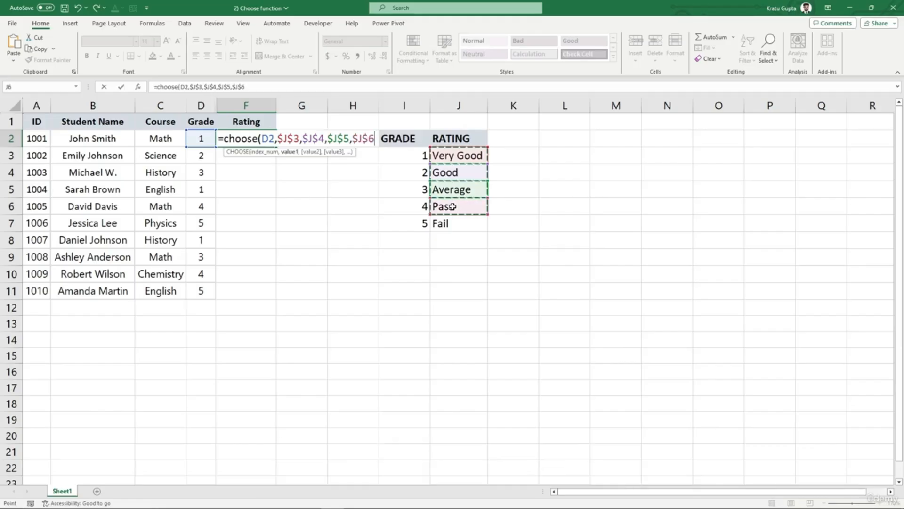
ctrl+click(452, 221)
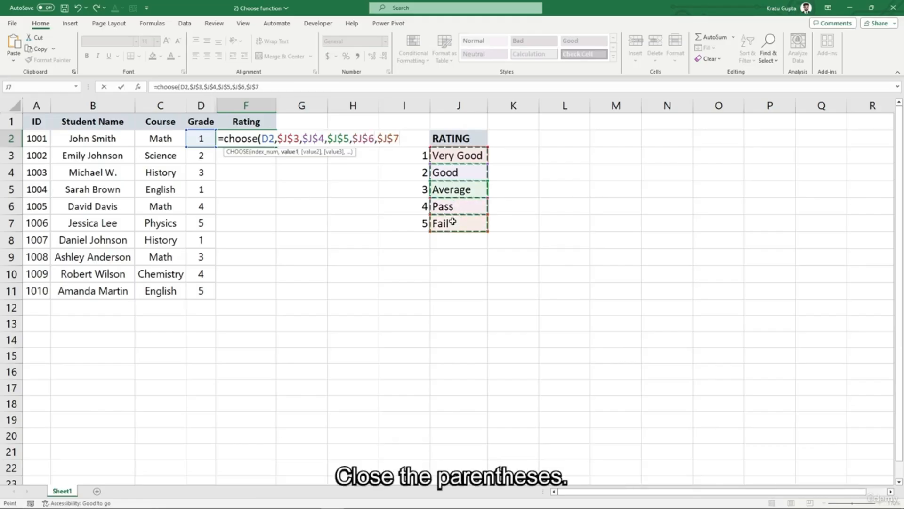
text())
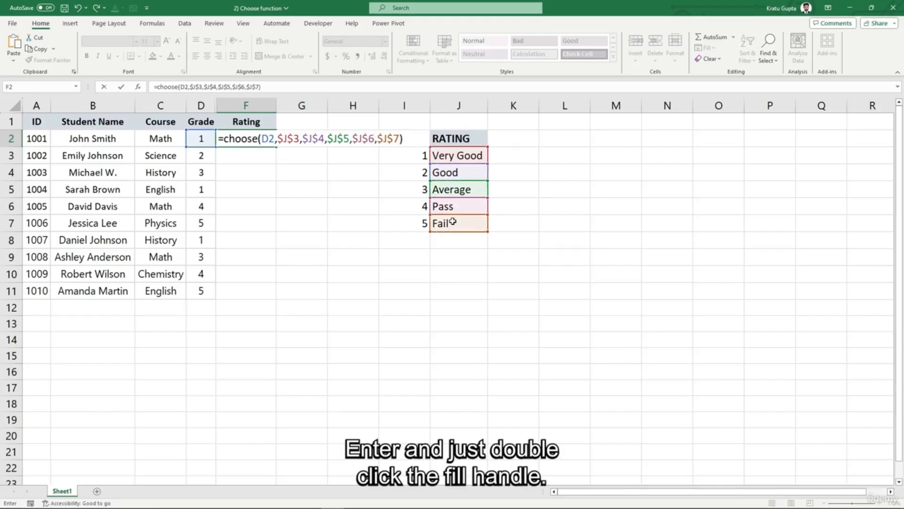
key(Return)
Step: Fill the CHOOSE formula from F2 down the Rating column to F11
click(268, 142)
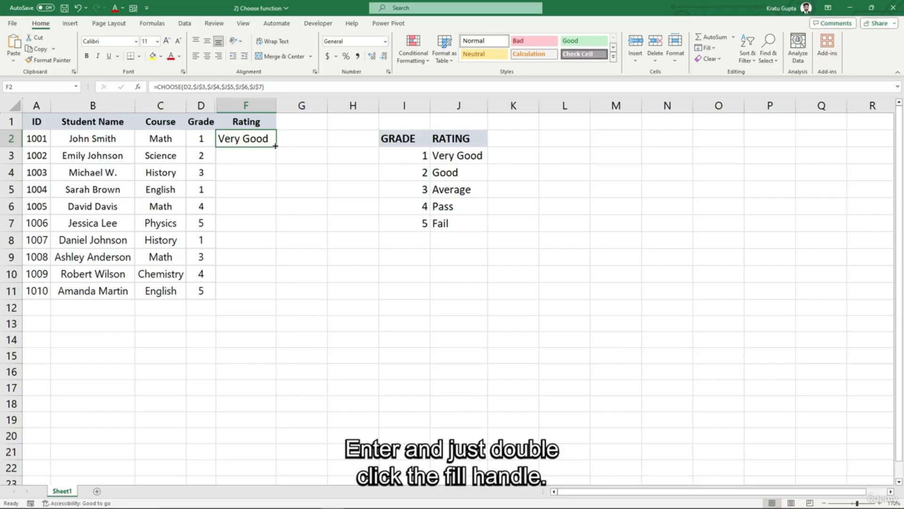
double_click(276, 147)
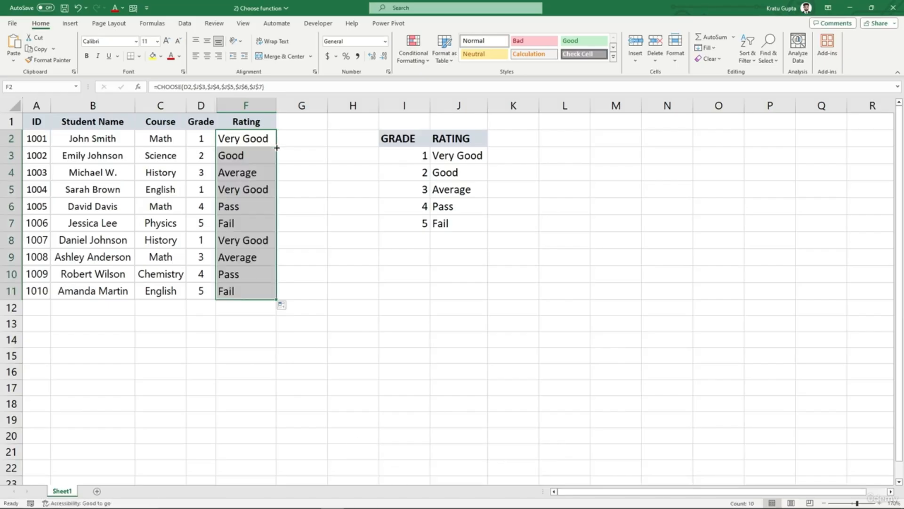
click(380, 281)
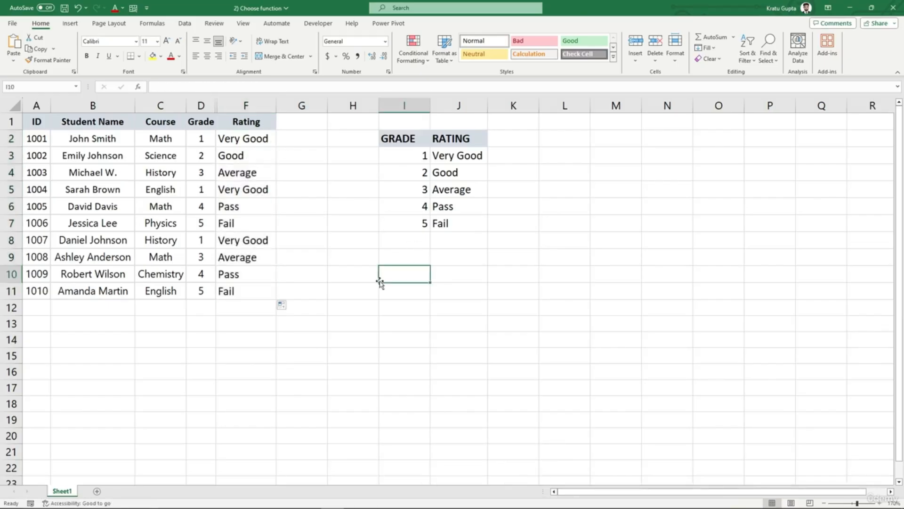
Step: Examine the index number and value arguments of the CHOOSE formula in F2
click(242, 138)
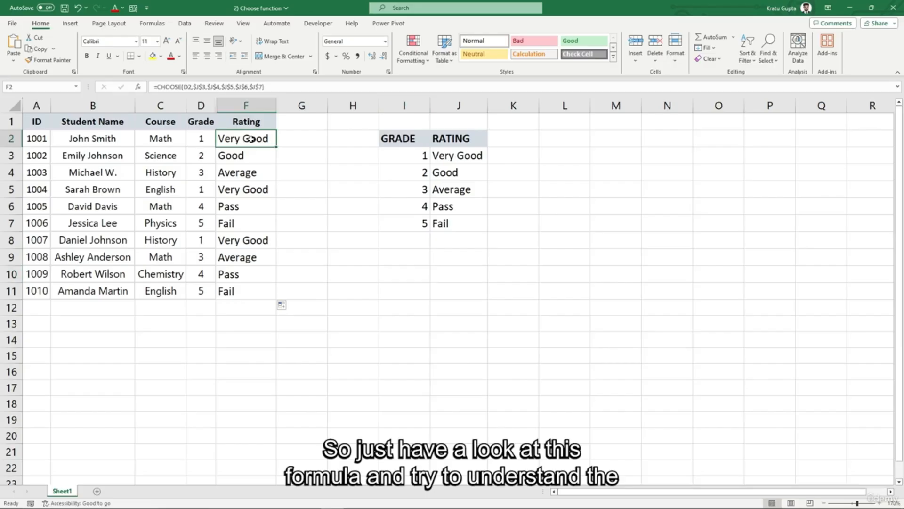
double_click(253, 138)
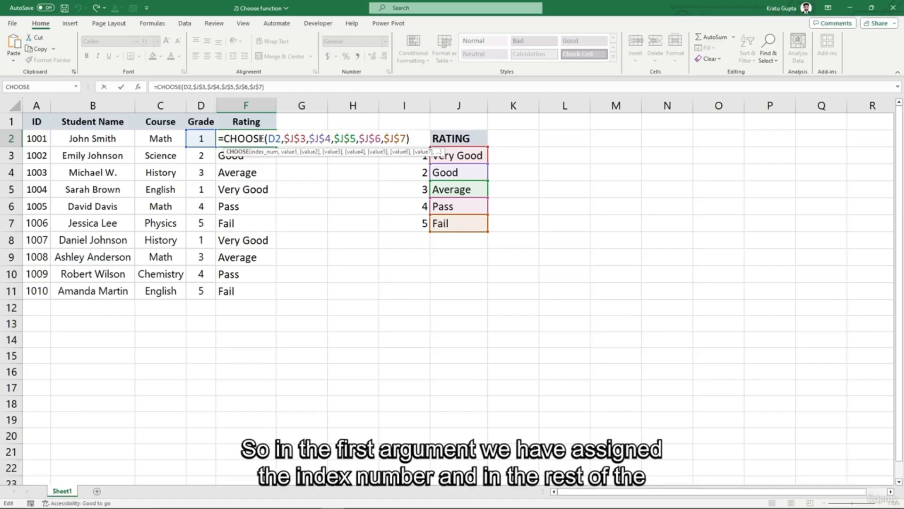
drag(266, 138, 281, 139)
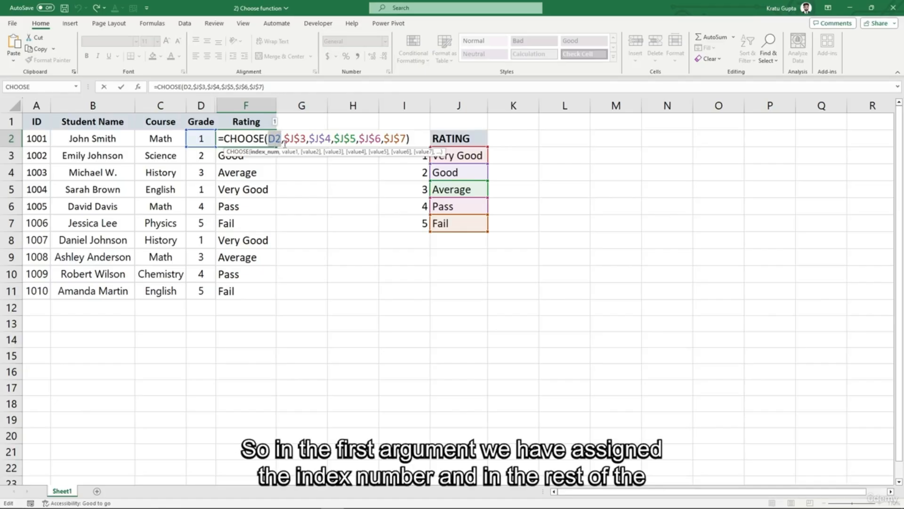
drag(284, 139, 407, 139)
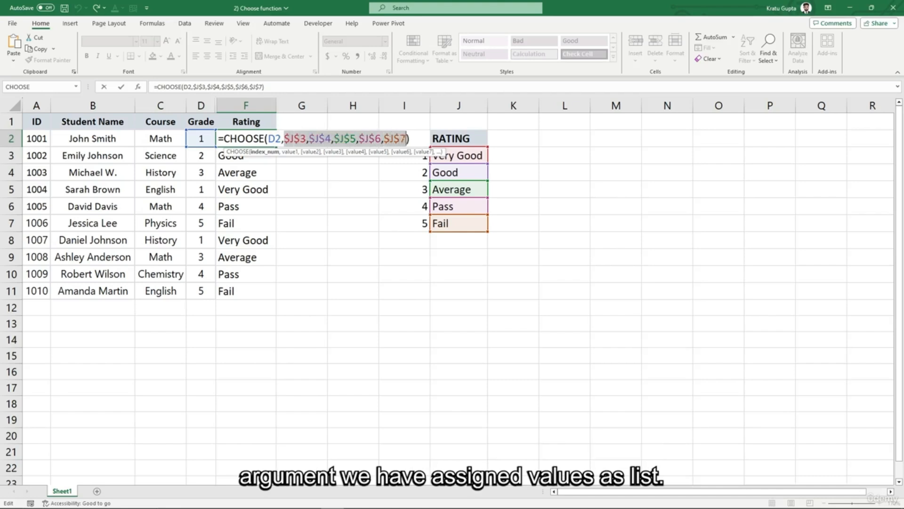
click(284, 139)
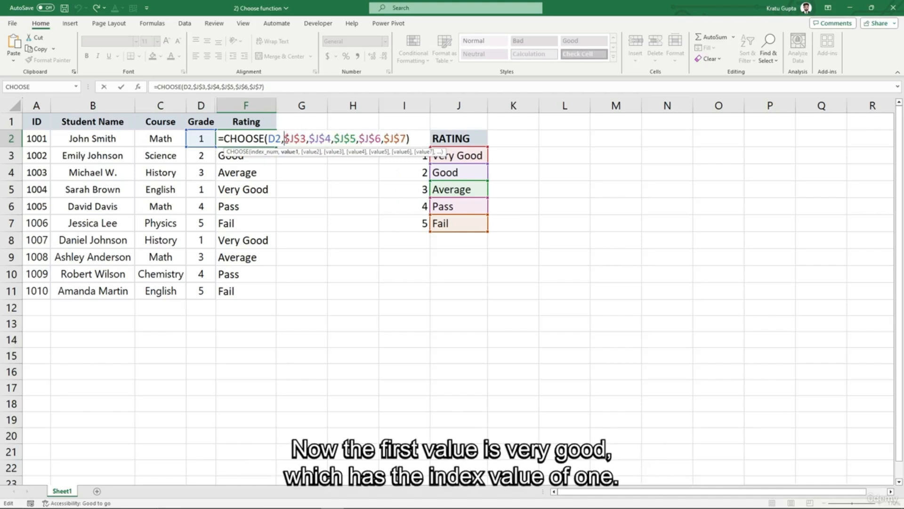
drag(284, 138, 306, 139)
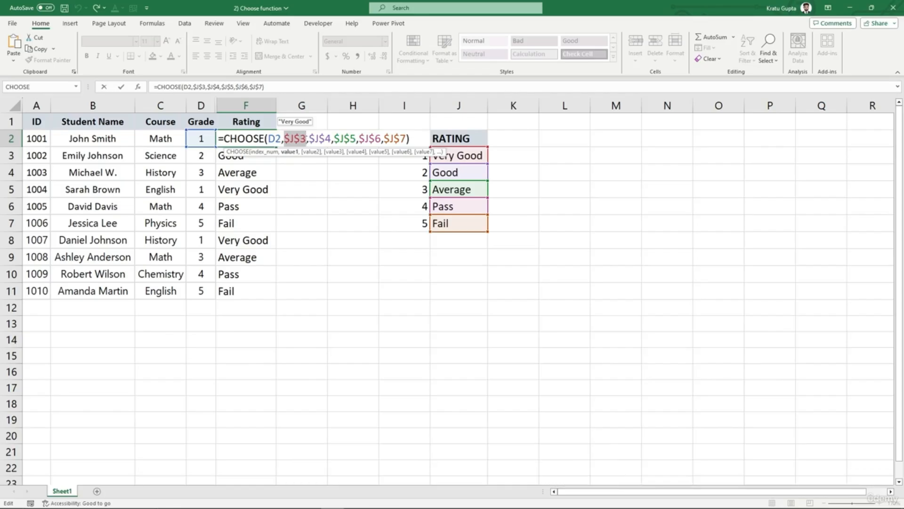
drag(309, 139, 332, 138)
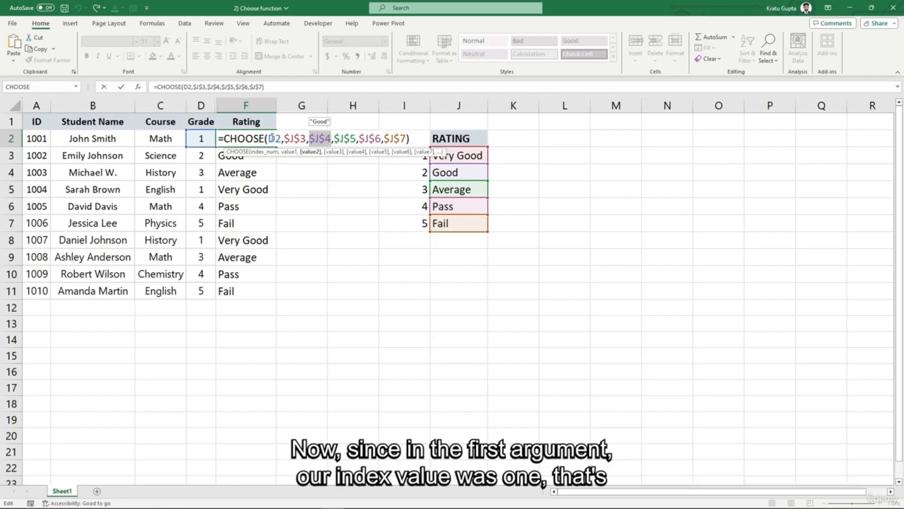
drag(269, 139, 281, 138)
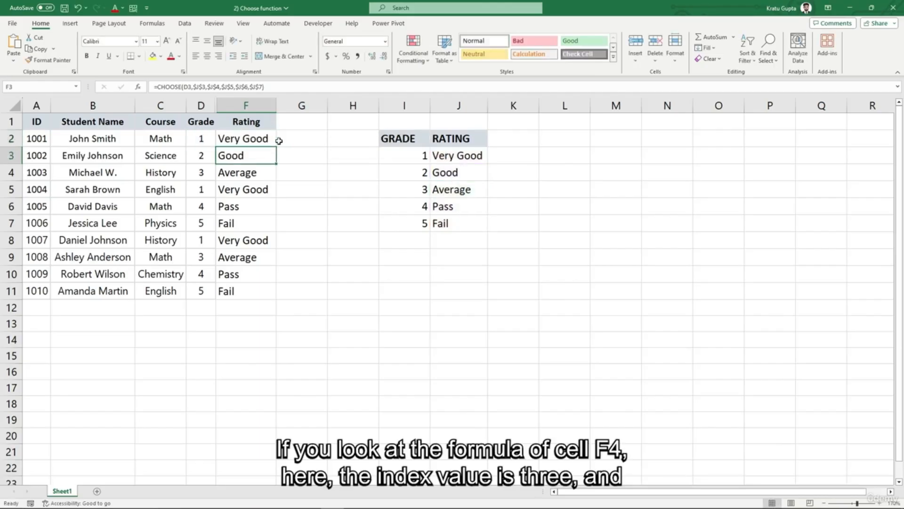
Step: Examine how the CHOOSE formula in F4 pairs index cell D4 with the third value $J$5
double_click(246, 173)
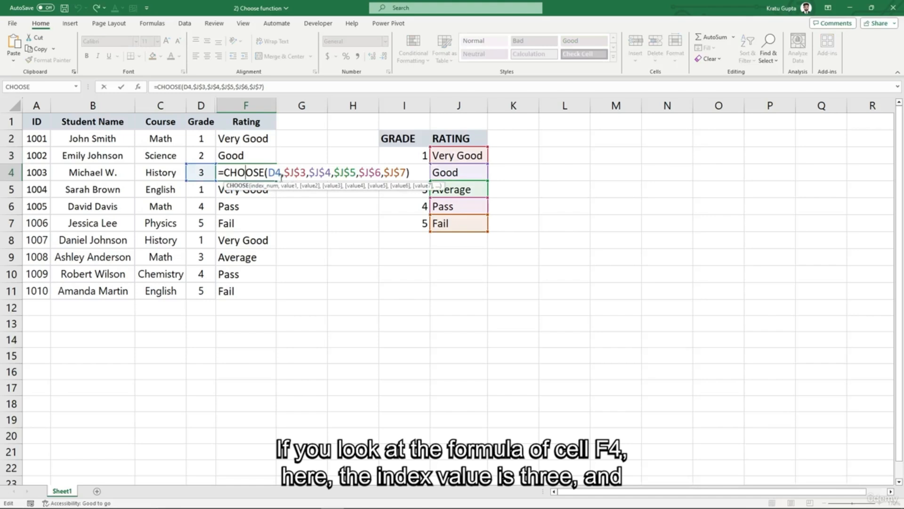
double_click(275, 173)
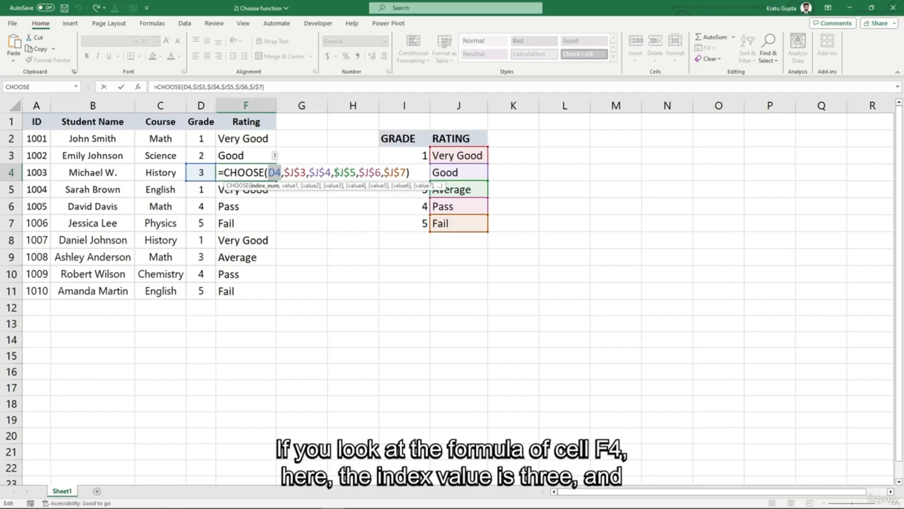
drag(334, 173, 357, 173)
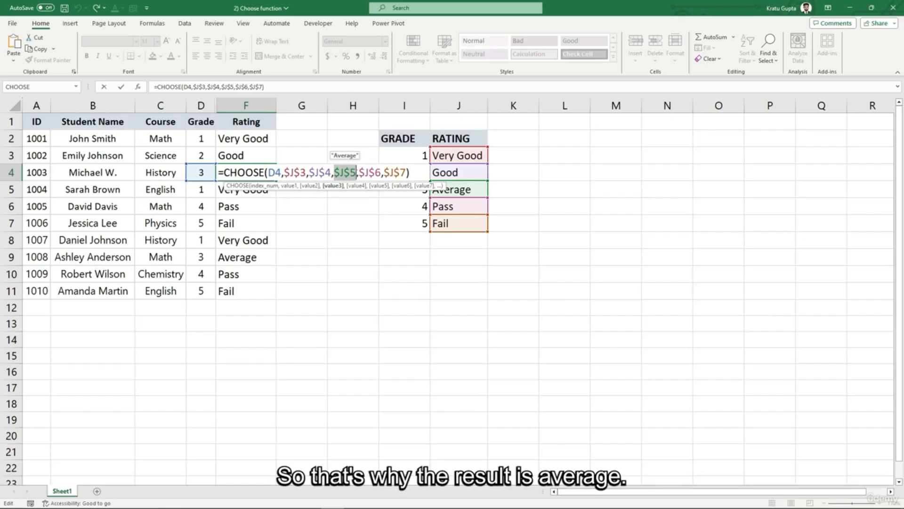
key(Return)
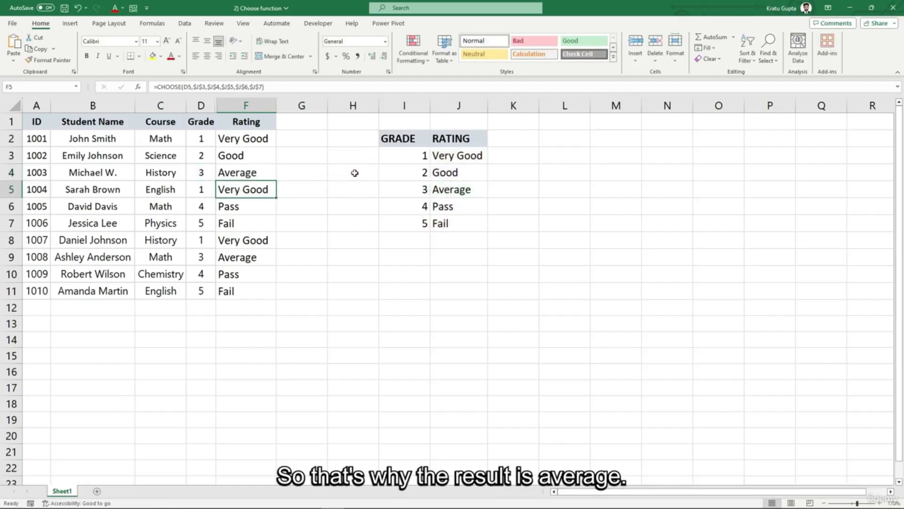
click(380, 282)
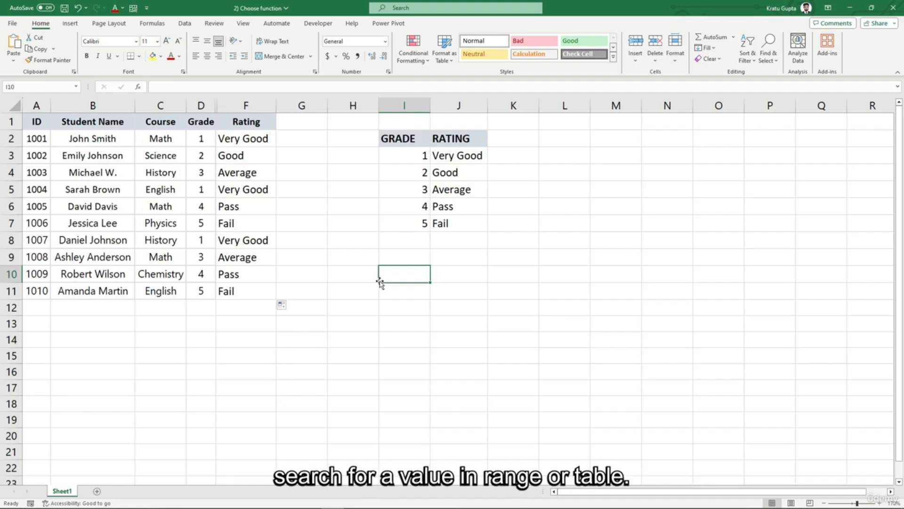
click(302, 142)
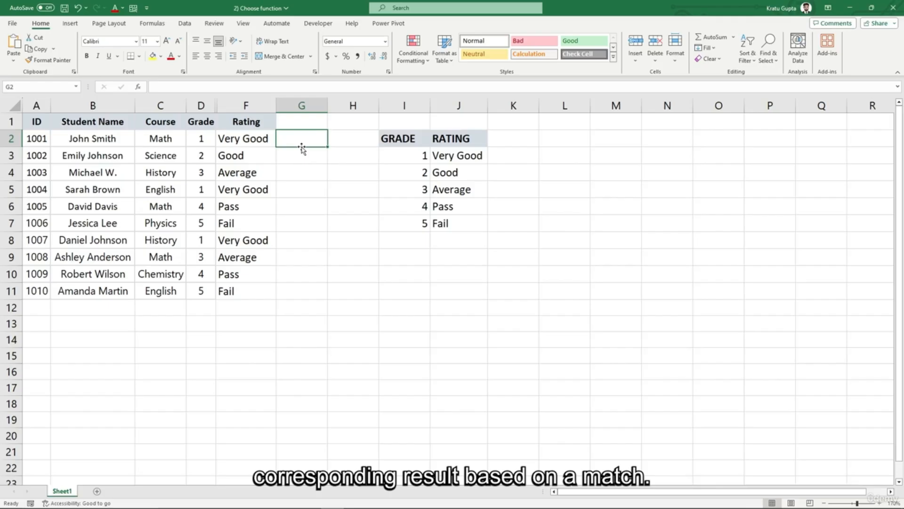
text(=swi)
key(BackSpace)
key(BackSpace)
key(BackSpace)
key(BackSpace)
key(Escape)
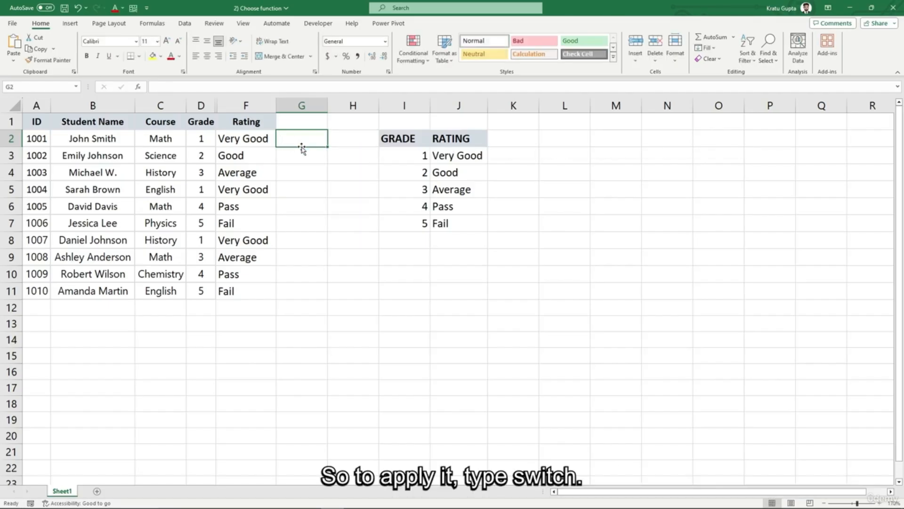
Step: Start a SWITCH formula in G2 with D2 as the expression and $I$3 and $J$3 as the first value and result
text(=switch)
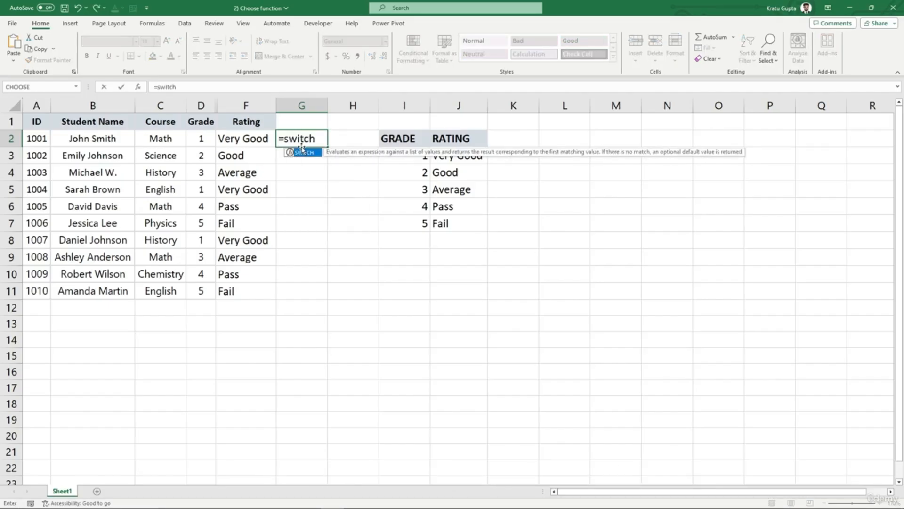
text(()
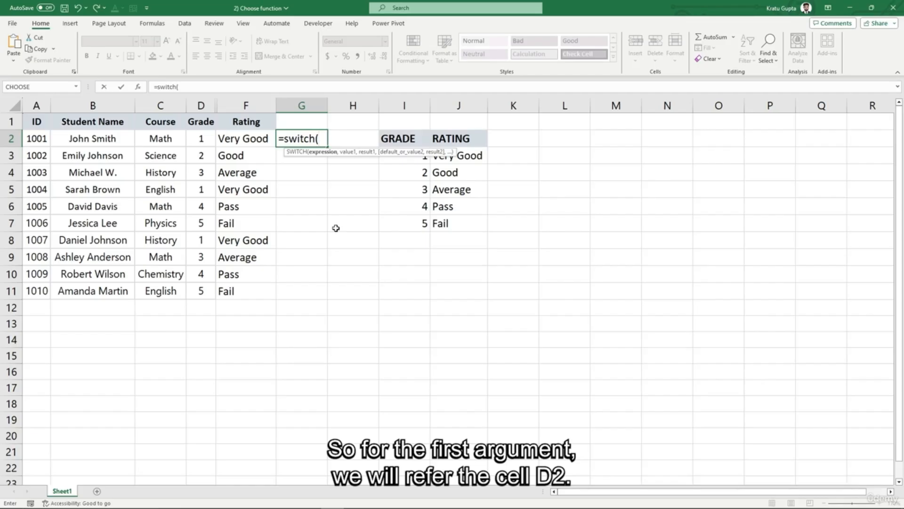
click(202, 141)
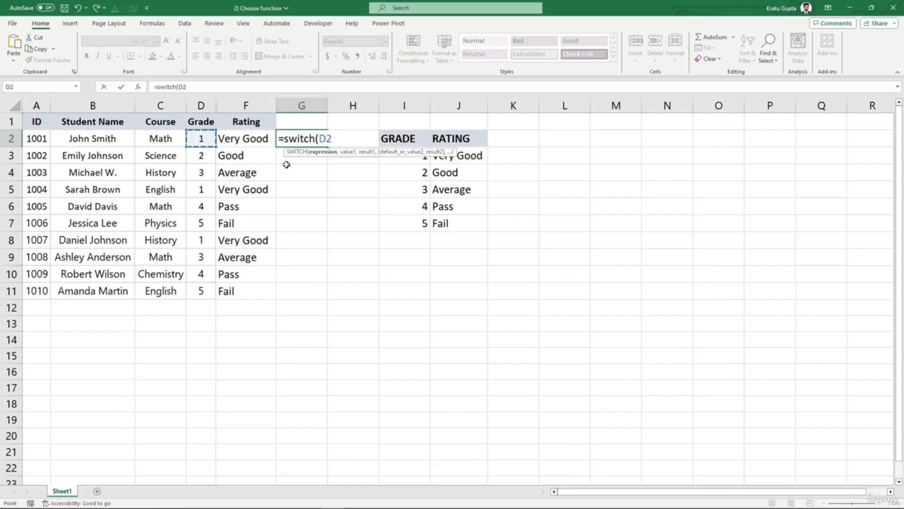
text(,)
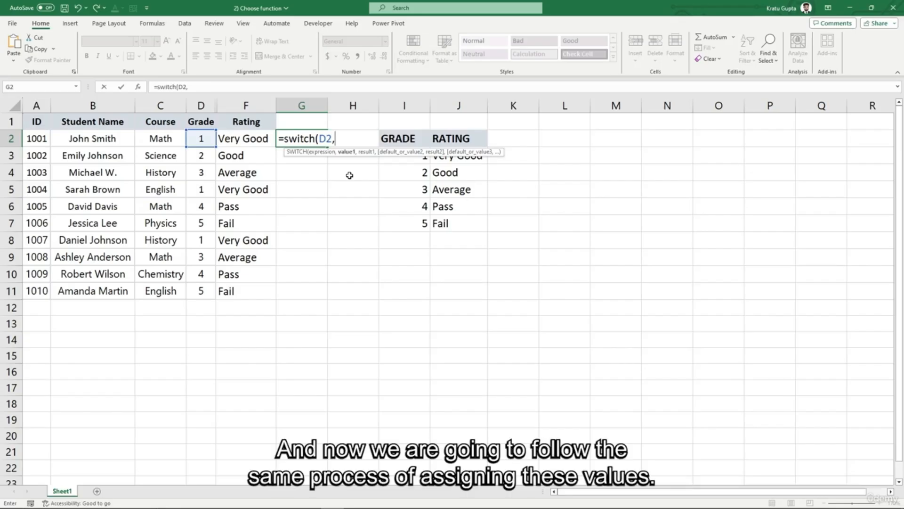
click(399, 161)
key(F4)
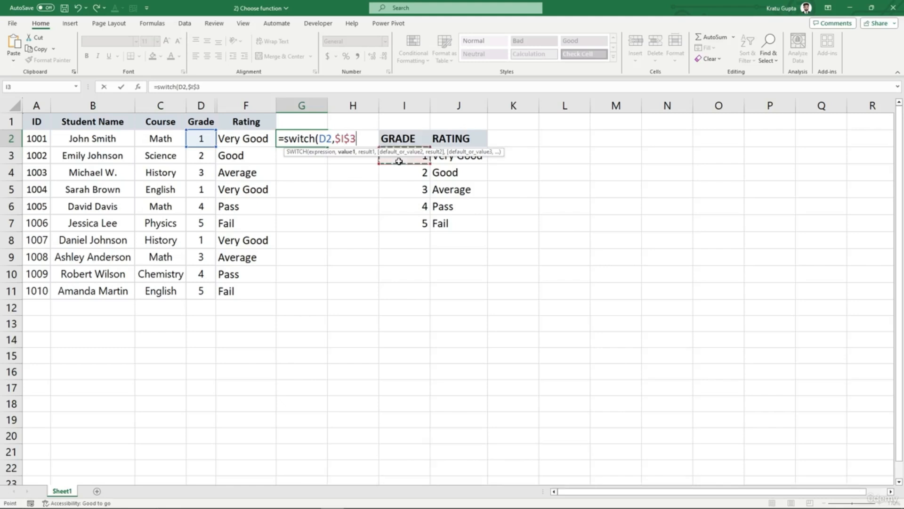
text(,)
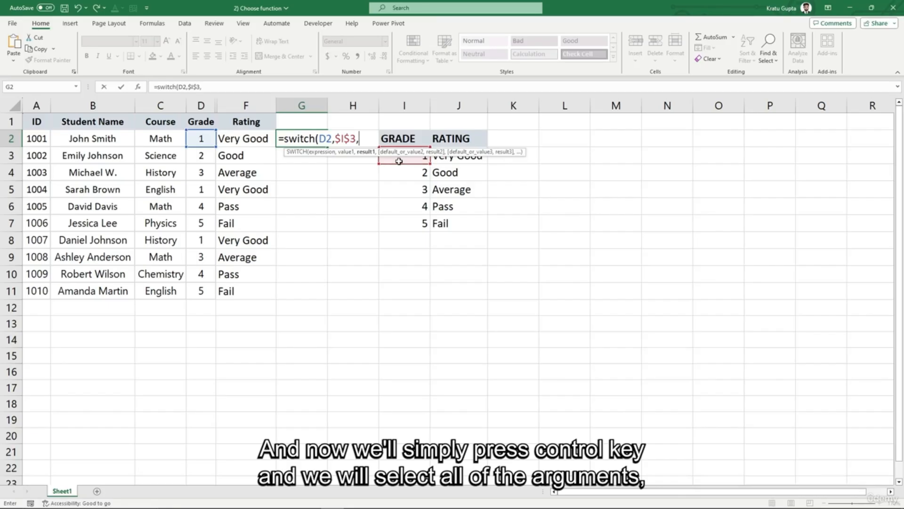
click(450, 160)
key(F4)
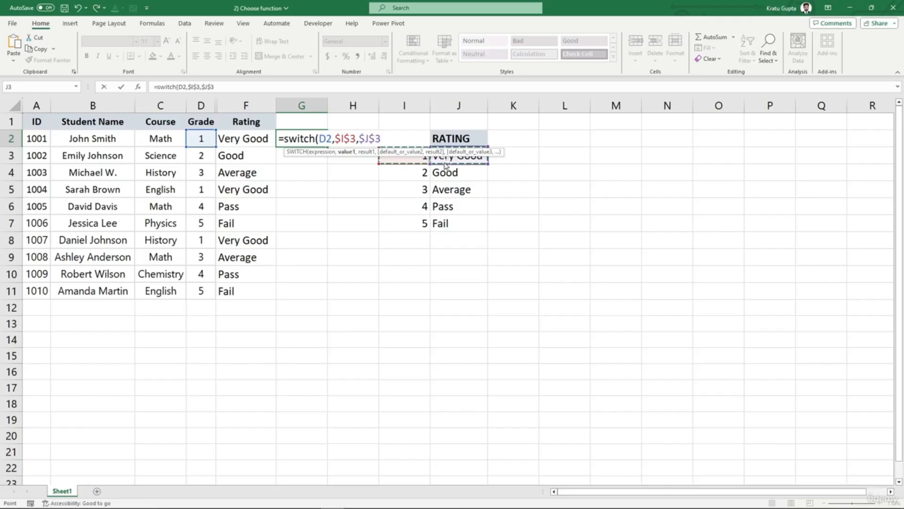
Step: Add the value and result pairs $I$4, $J$4 and $I$5, $J$5 to the SWITCH formula
click(410, 170)
key(F4)
click(449, 172)
key(F4)
click(419, 191)
key(F4)
click(450, 191)
key(F4)
text(,)
Step: Add the pairs $I$6, $J$6 and $I$7, $J$7 to the SWITCH formula and enter it in G2
click(422, 206)
key(F4)
text(,)
click(437, 206)
key(F4)
text(,)
click(420, 221)
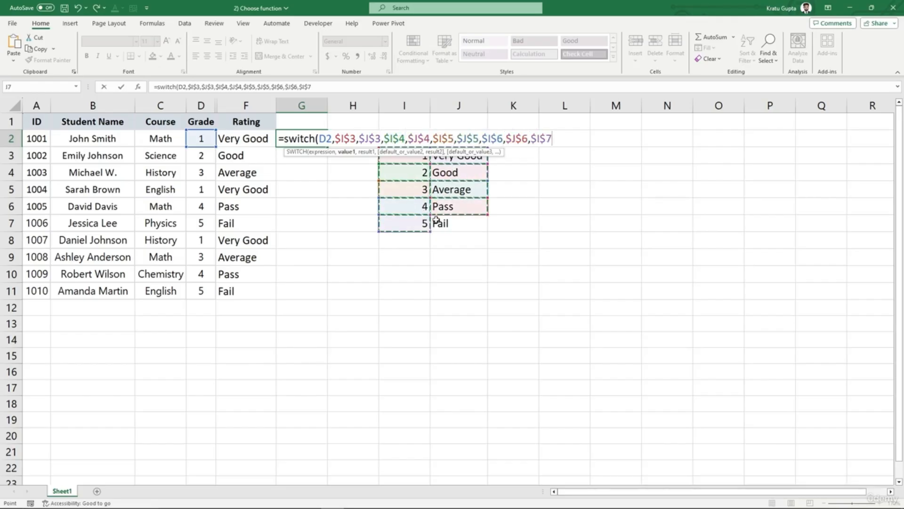
text(,)
click(436, 220)
key(F4)
text())
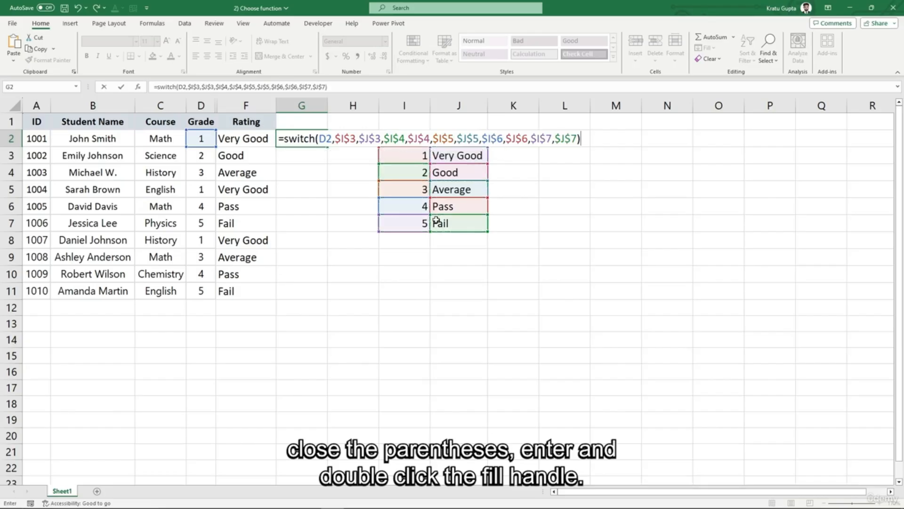
key(Return)
Step: Fill the SWITCH formula from G2 down column G to the last student row
click(314, 142)
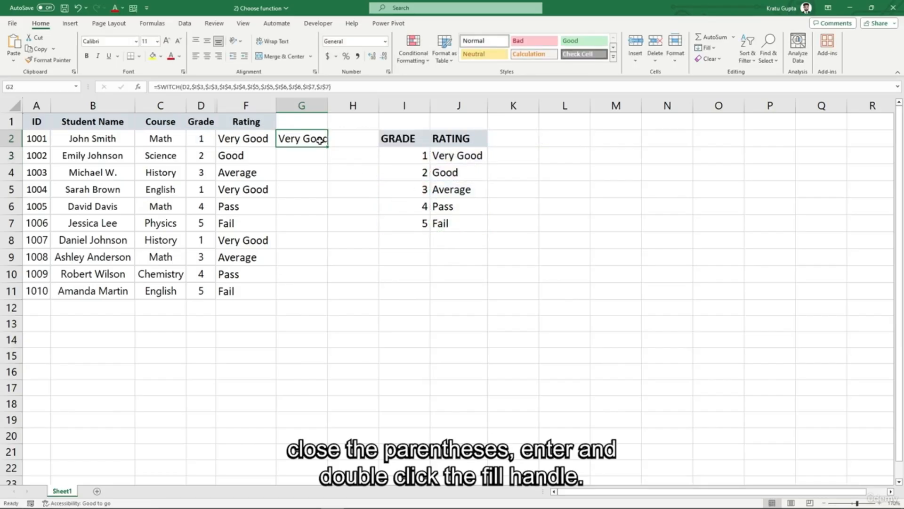
double_click(328, 146)
click(374, 259)
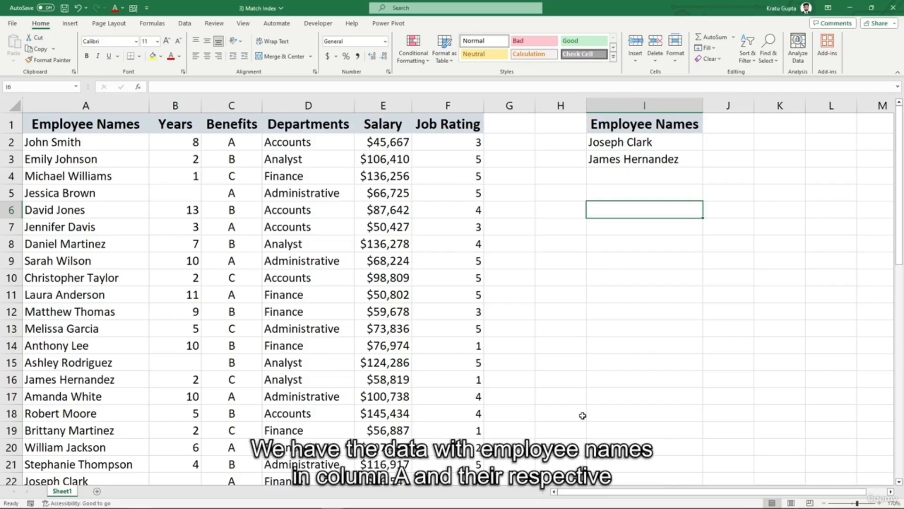
Step: Examine the Employee Names, Years and Benefits columns and the lookup names in column I of the Match Index workbook
click(95, 101)
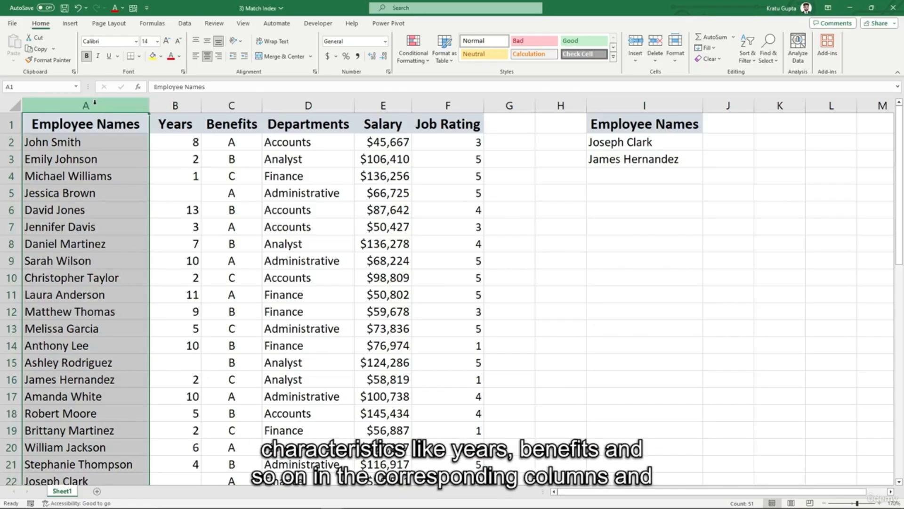
click(175, 102)
click(231, 103)
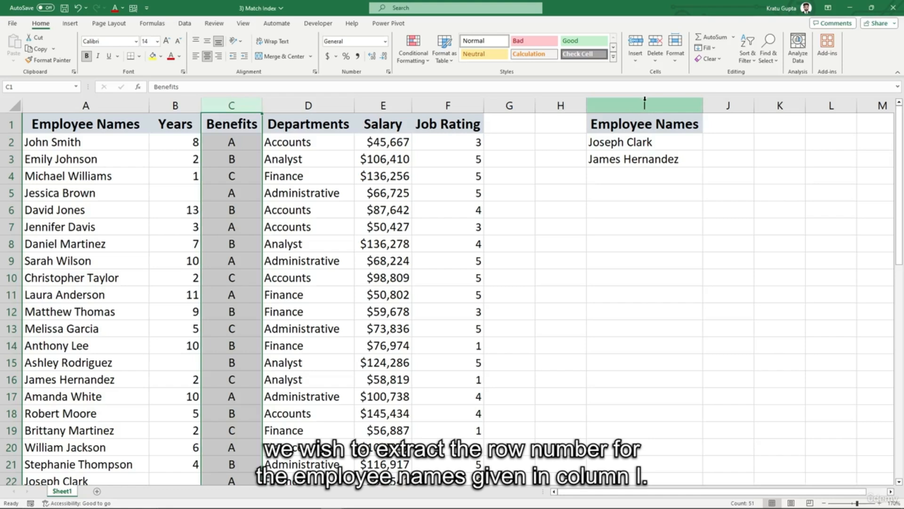
click(645, 103)
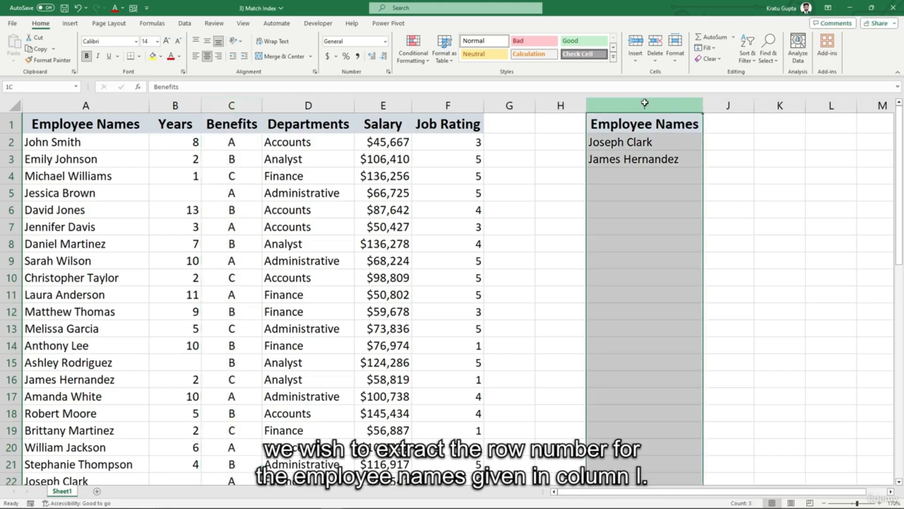
Step: Enter =MATCH(I2,A:A,0) in J2 to return the row number of the first listed employee name
click(715, 145)
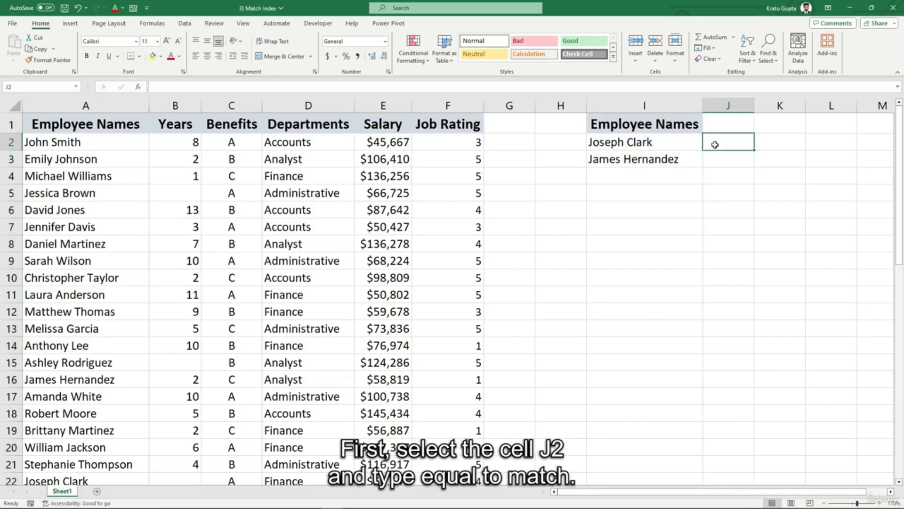
text(=)
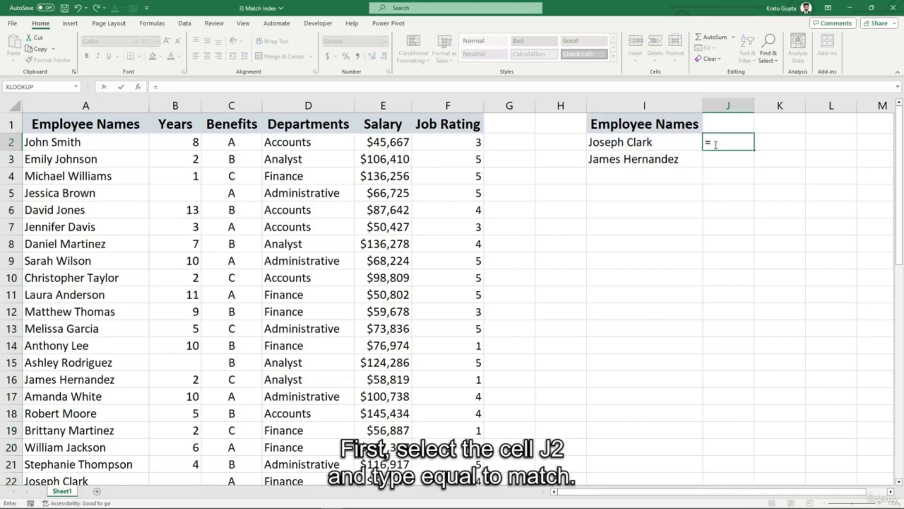
text(match()
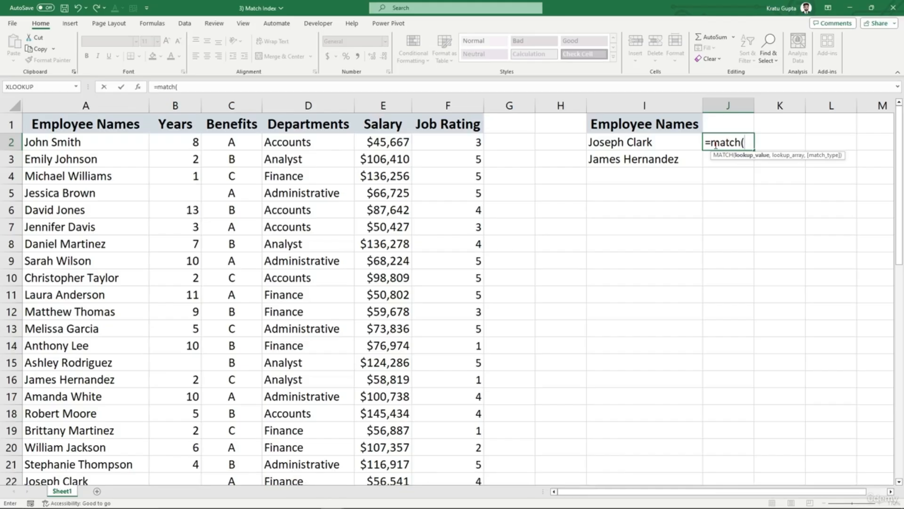
click(648, 142)
text(,)
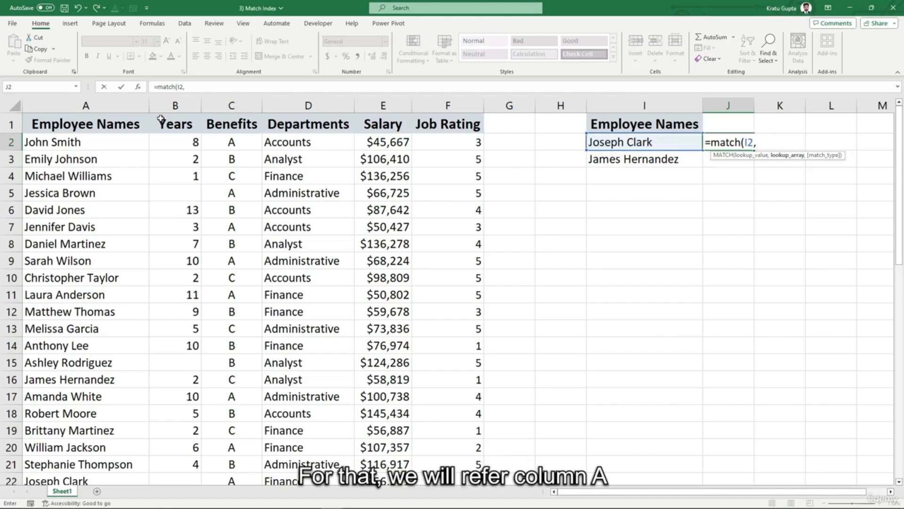
click(87, 104)
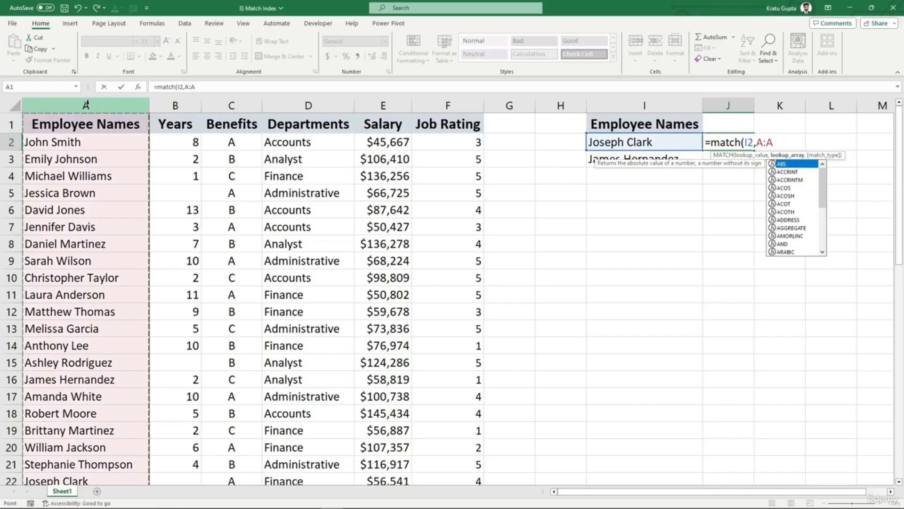
text(,)
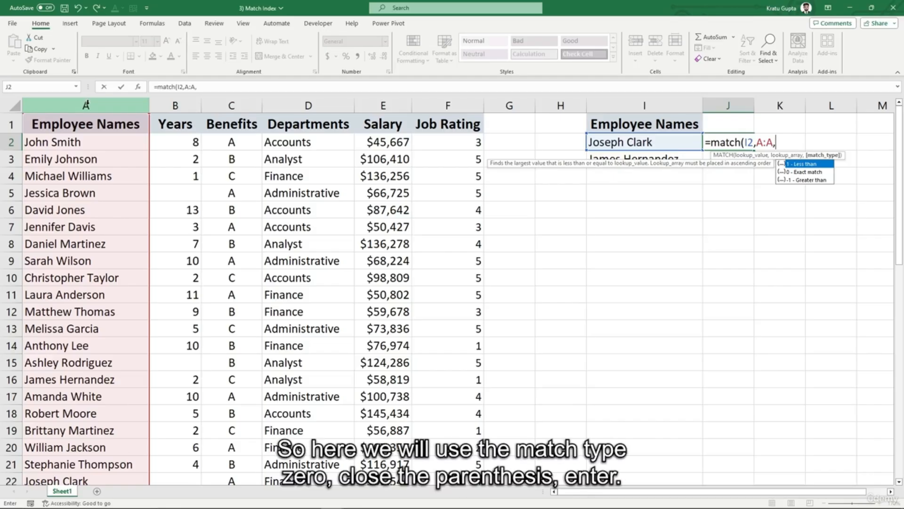
text(0))
key(Return)
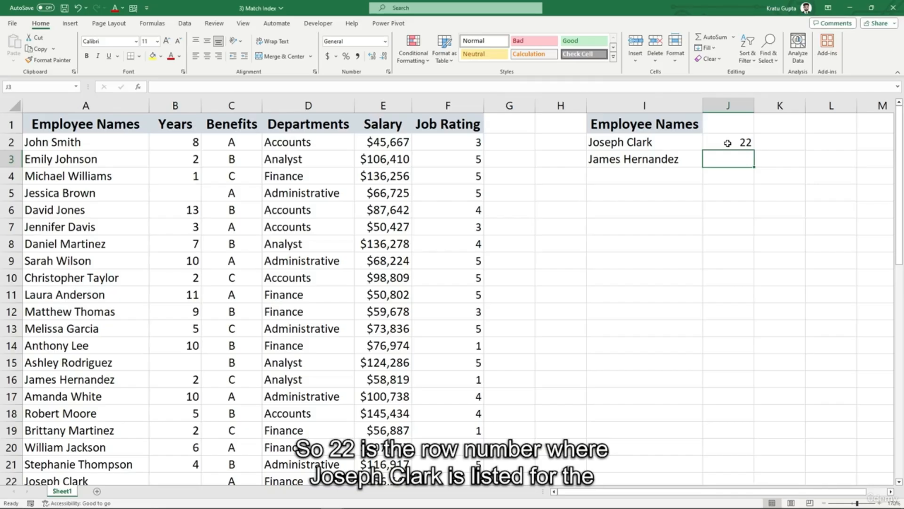
Step: Check row 22 of the employee table against the lookup name in I2
scroll(110, 342, down, 2)
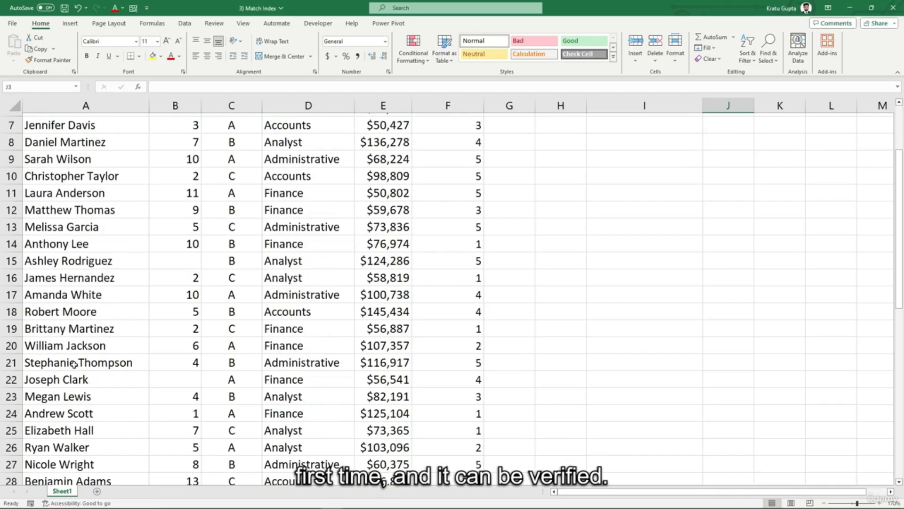
click(10, 379)
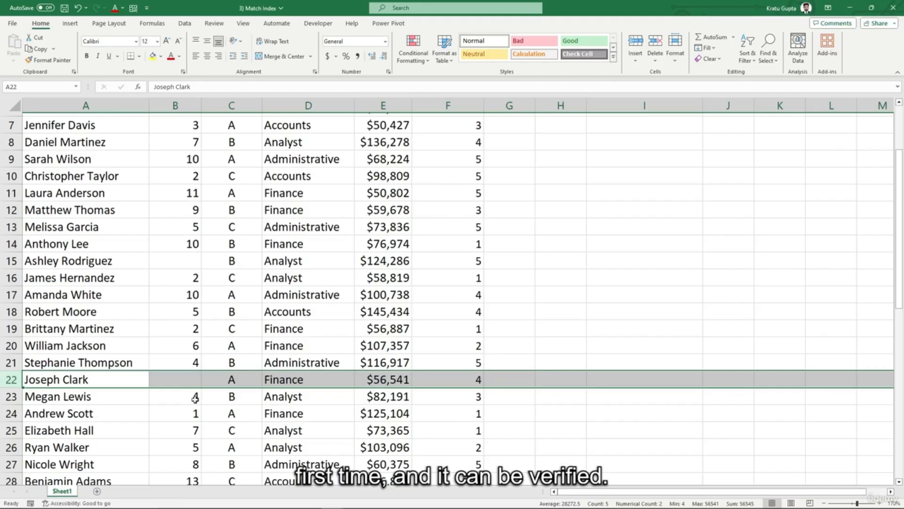
scroll(377, 283, up, 2)
Step: Fill the MATCH formula from J2 down to J3 for the second employee name
click(735, 142)
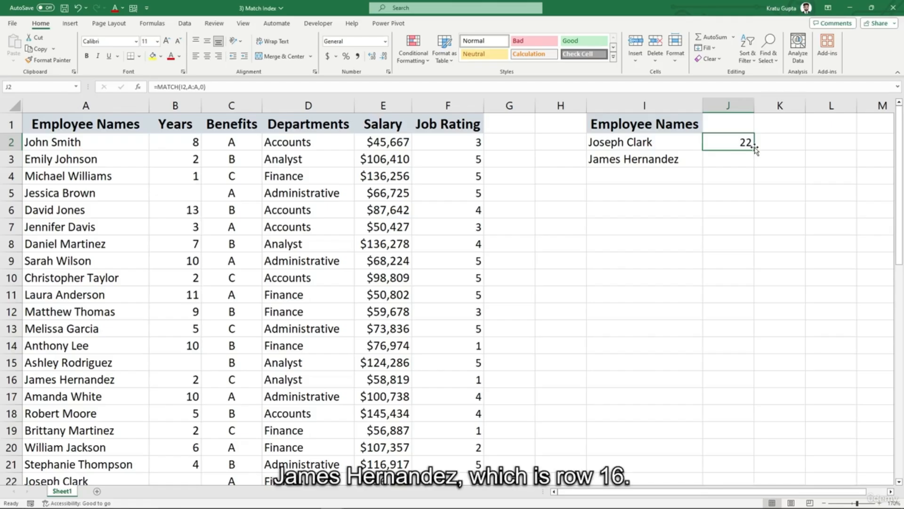
drag(754, 148, 753, 165)
click(736, 170)
click(735, 162)
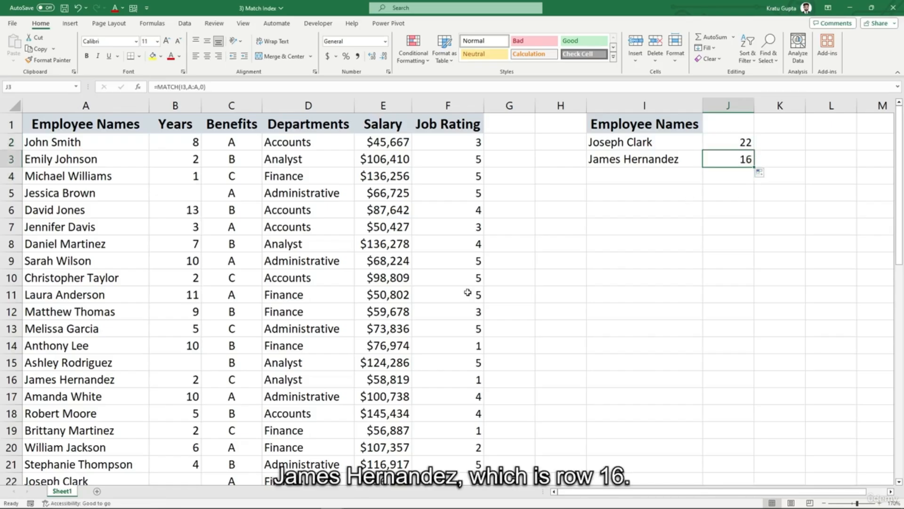
Step: Check row 16 against the lookup name in I3 and review the row numbers in J2:J3
click(10, 373)
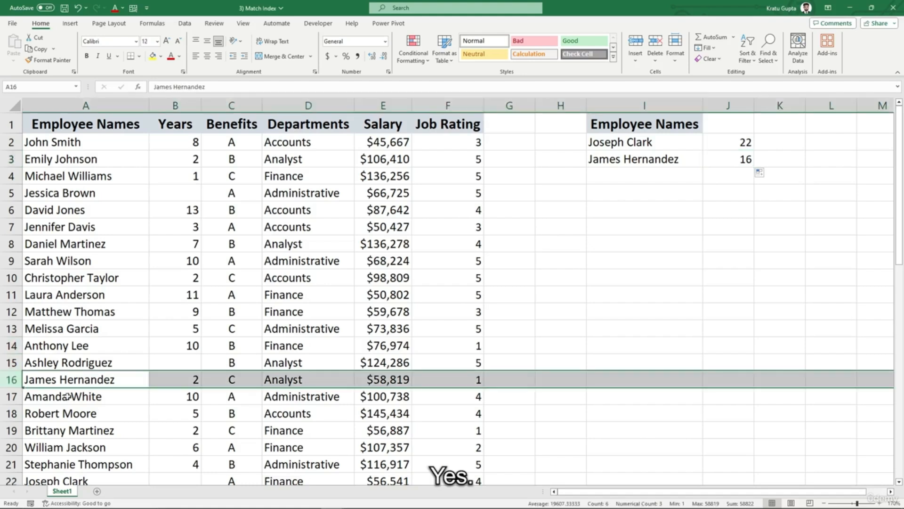
click(629, 260)
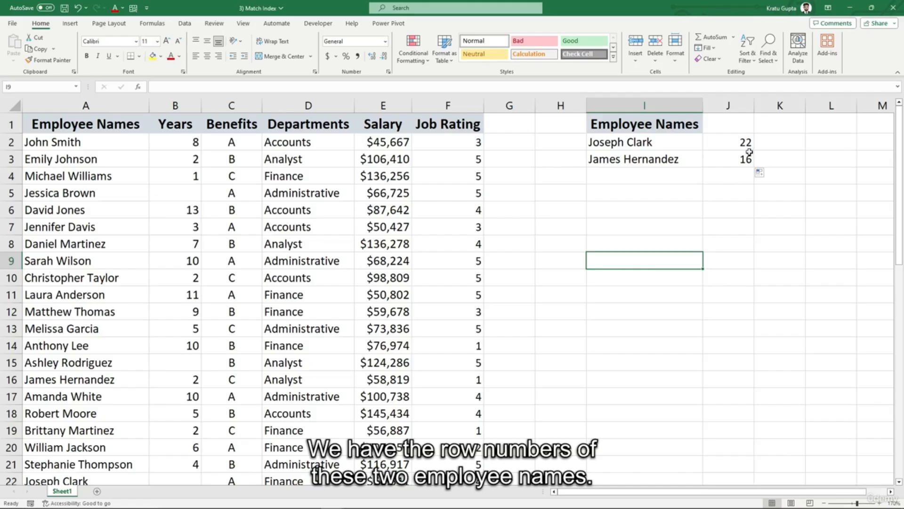
drag(739, 141, 742, 157)
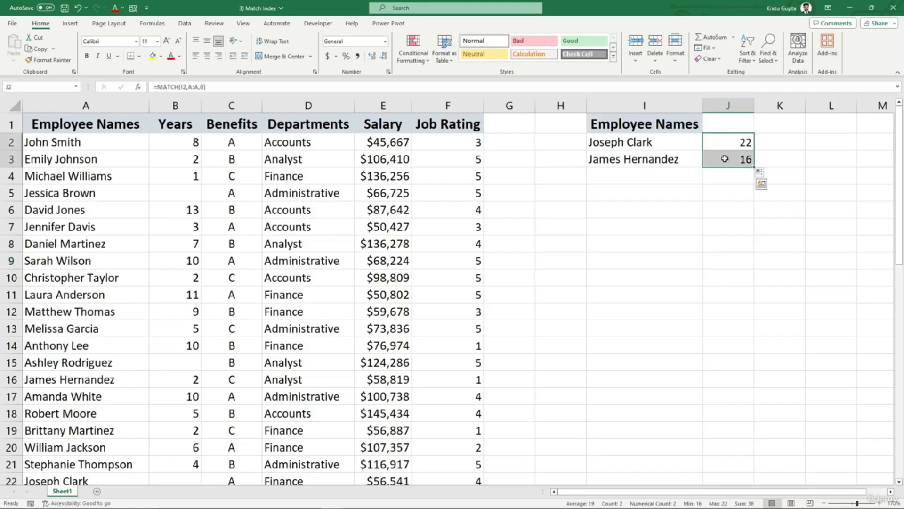
Step: Enter =INDEX(A:A,22) in I8 to return the employee name from row 22 of column A
click(598, 248)
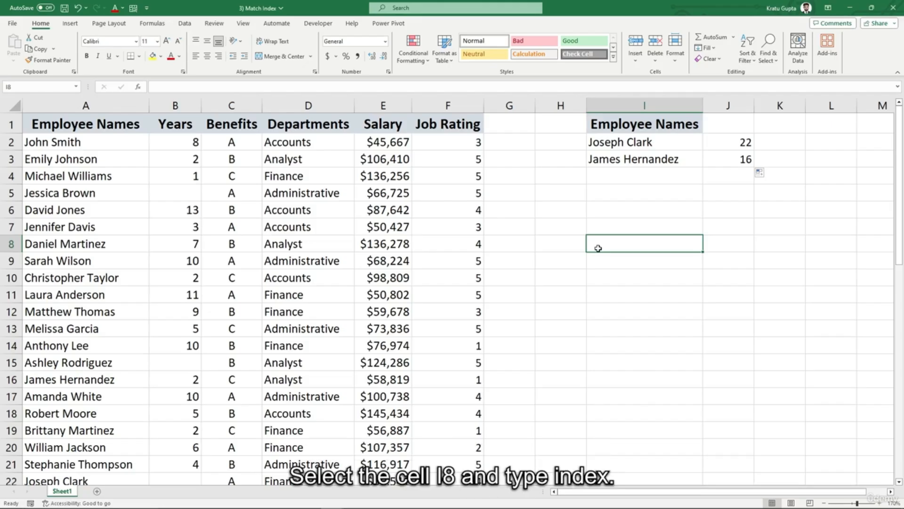
text(=)
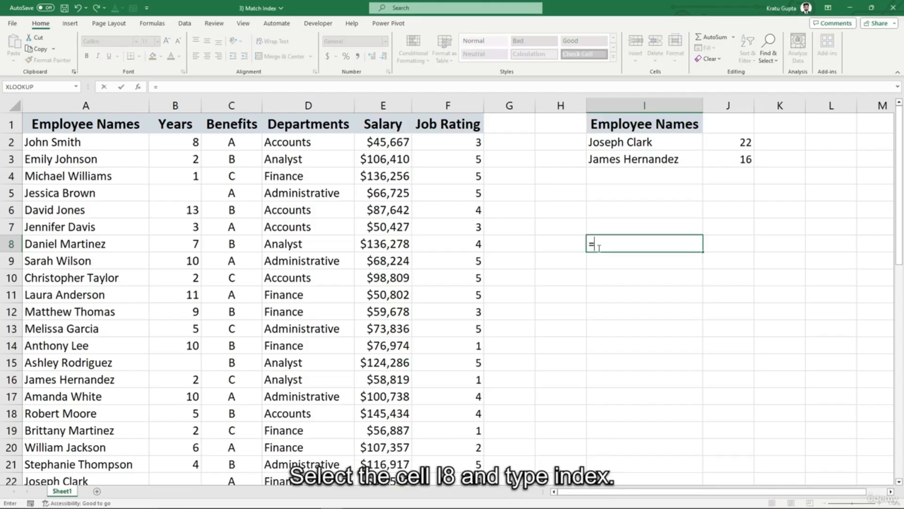
text(index()
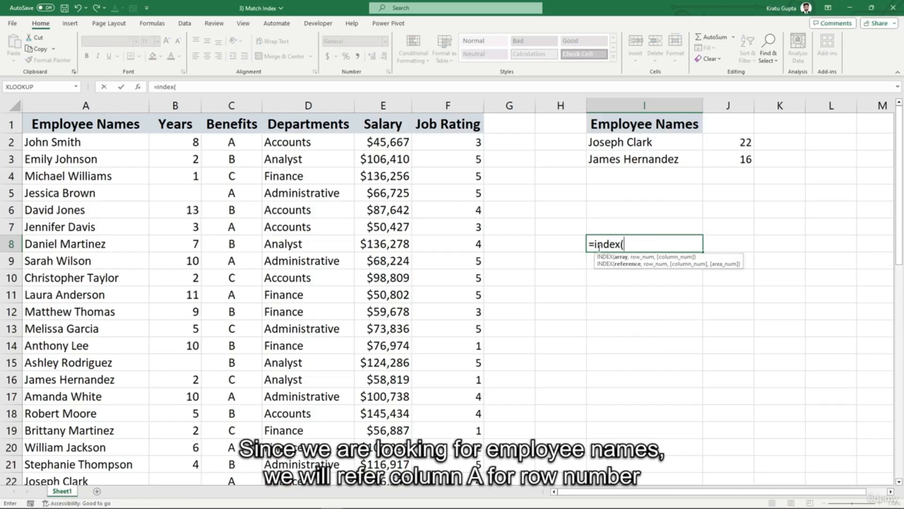
click(81, 105)
text(,)
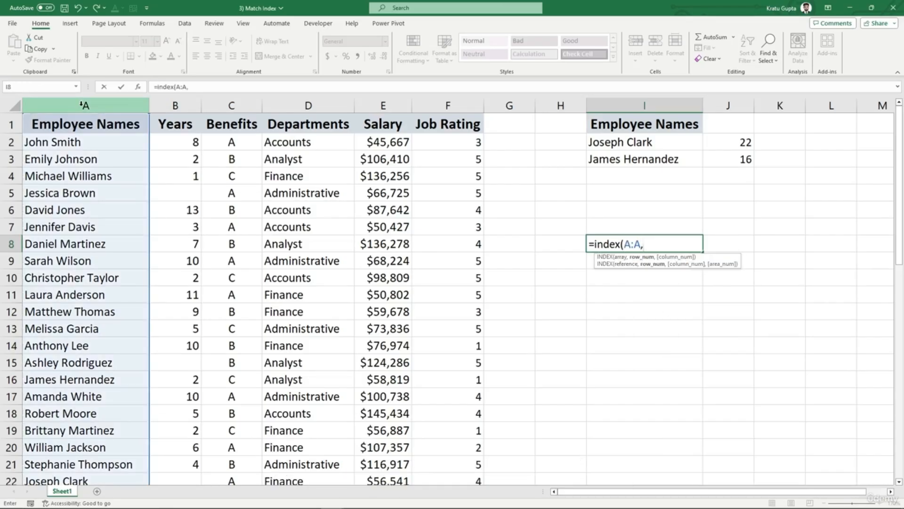
text(22)
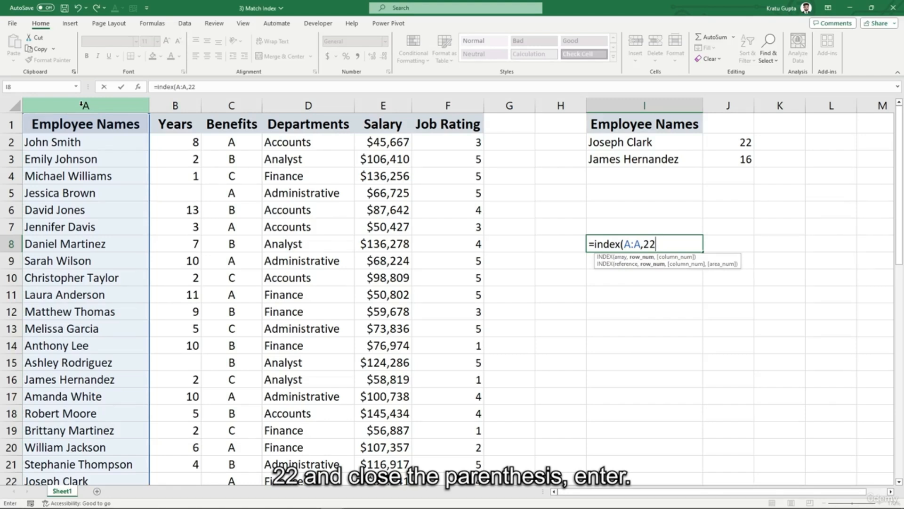
text())
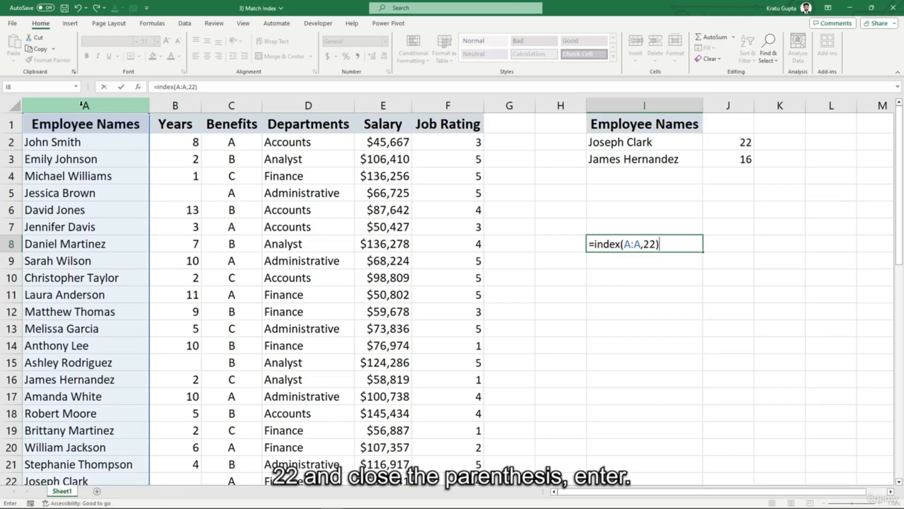
key(Return)
Step: Enter an INDEX formula in I9 over the whole table, columns A:F, with row number 22 and column number 1
text(=)
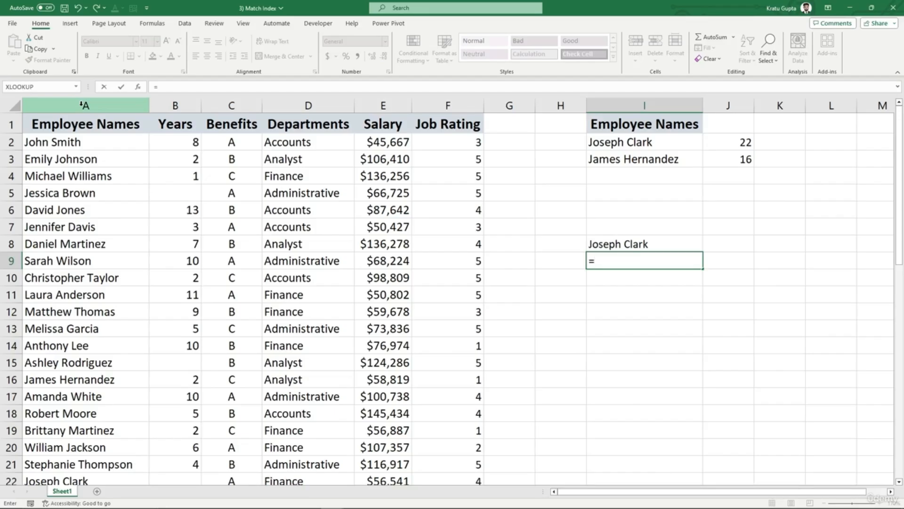
text(index()
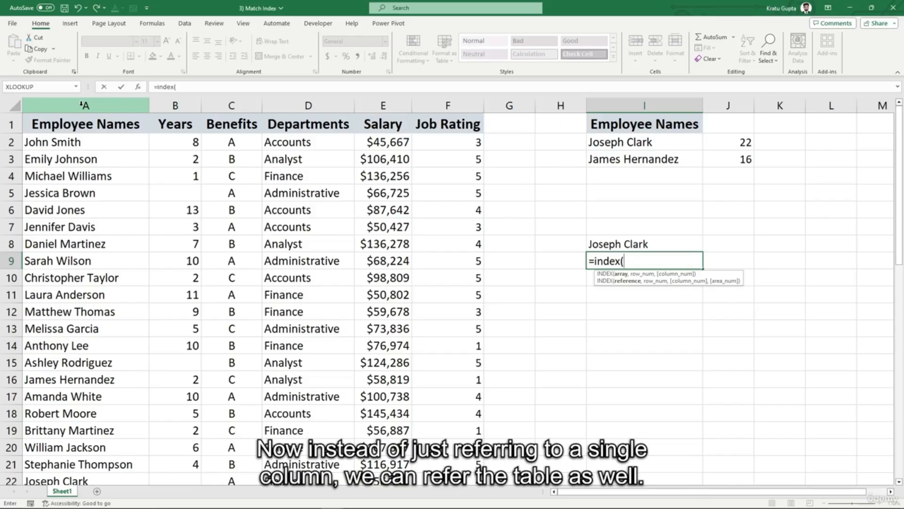
drag(81, 105, 440, 97)
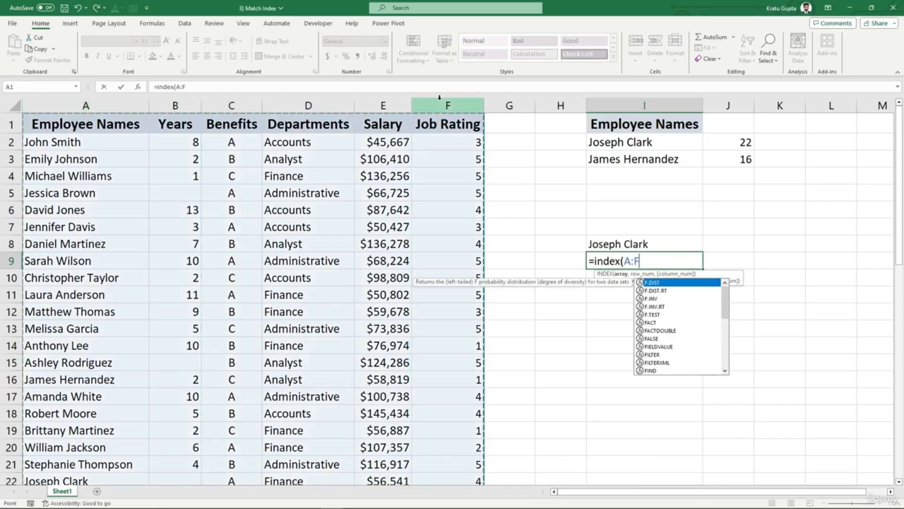
text(,)
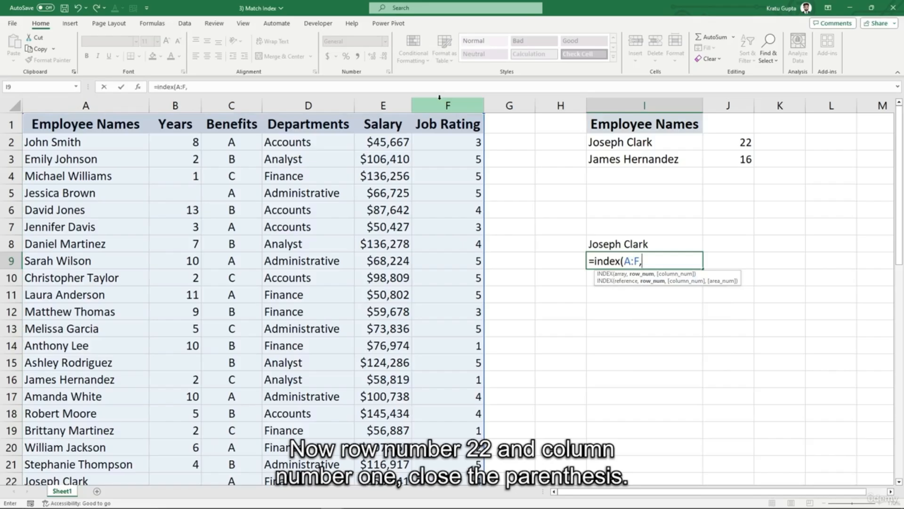
text(22,)
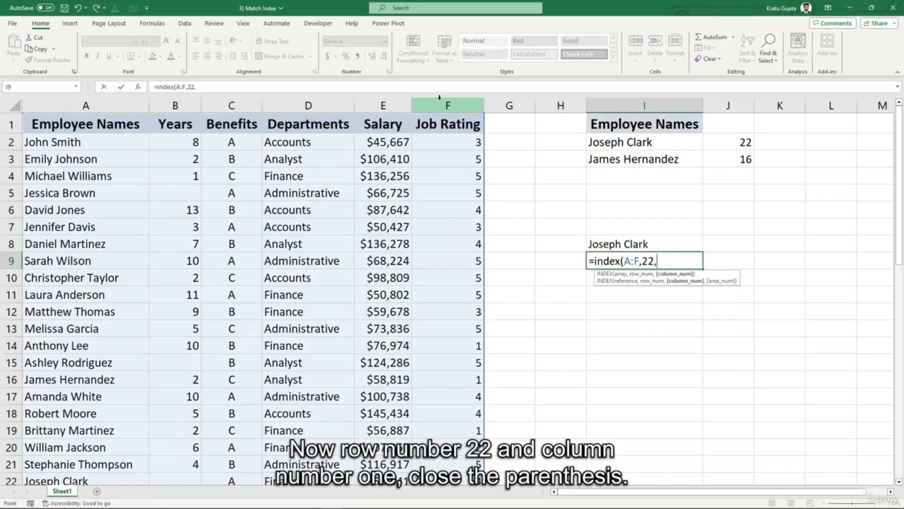
text(1))
key(Return)
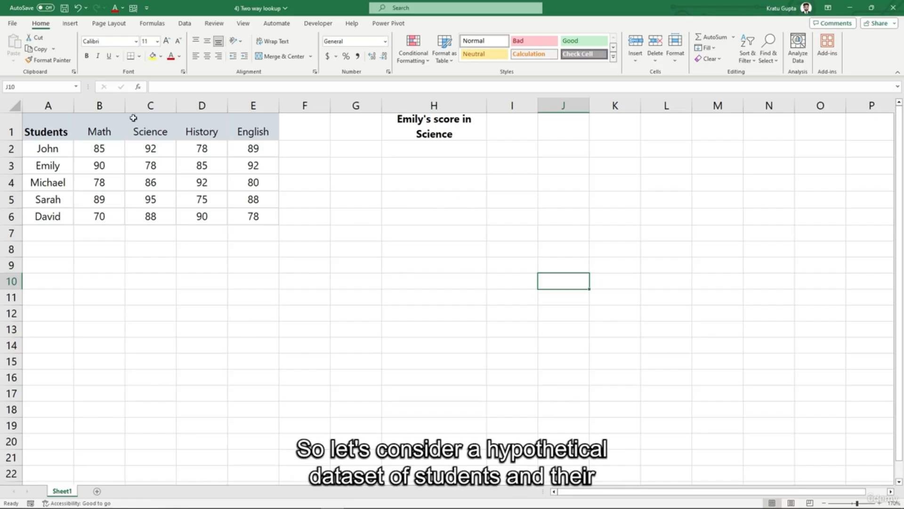
Step: Examine the Students column, the subject score columns and the heading in H1 of the Two way lookup workbook
click(52, 106)
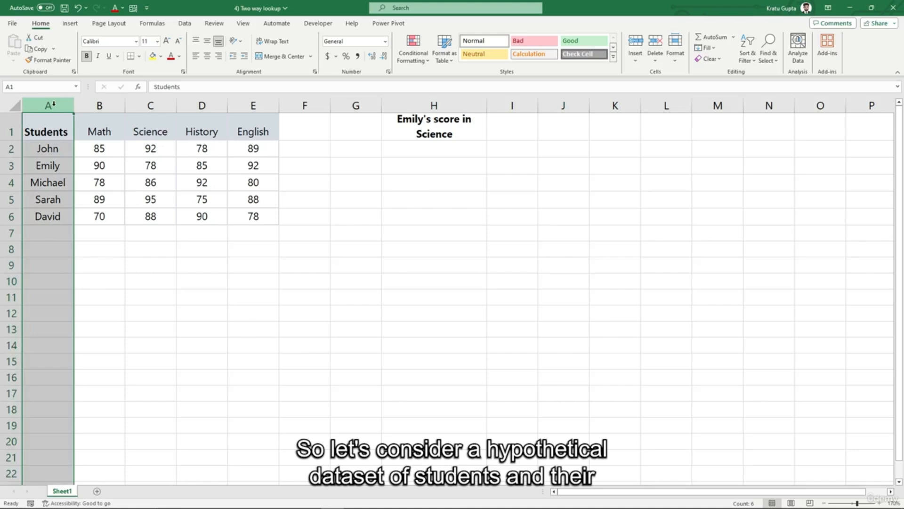
drag(94, 104, 239, 102)
click(400, 183)
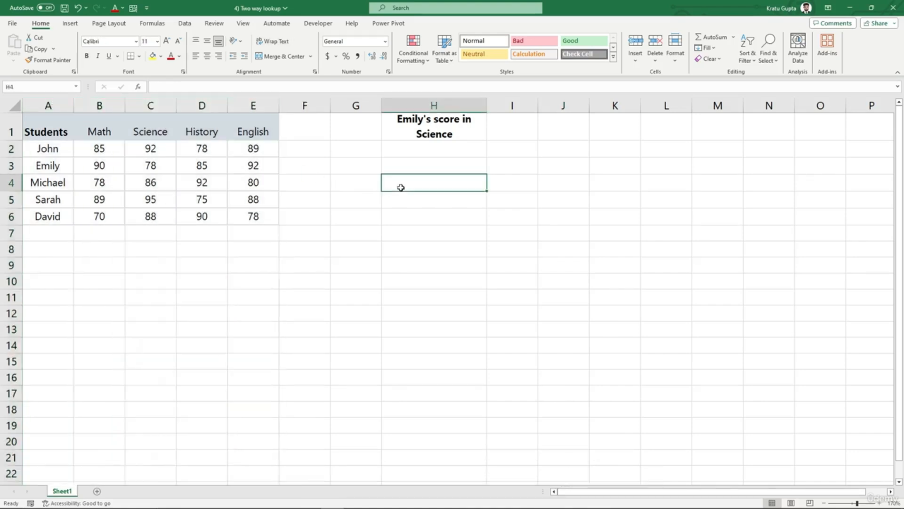
key(Up)
key(Up)
key(Up)
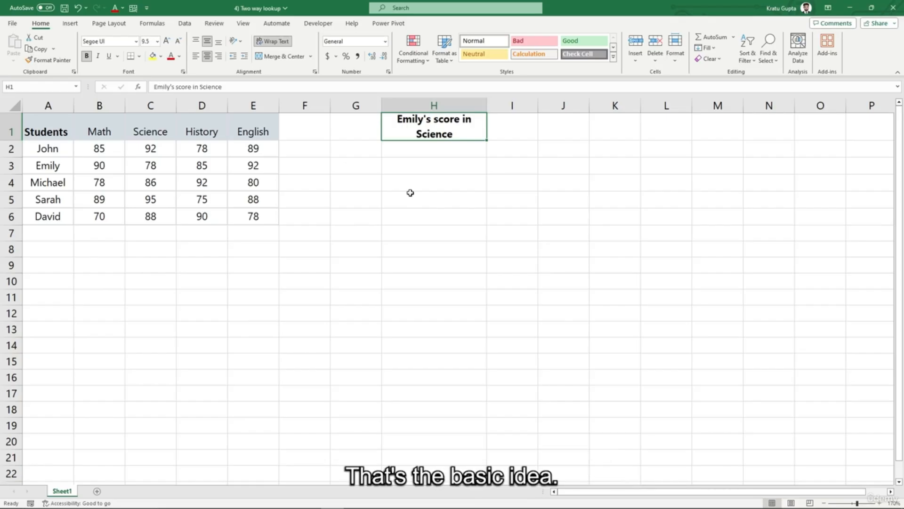
Step: Enter an exact-match MATCH formula in H2 that finds the row of the student named in H1 within column A
click(402, 155)
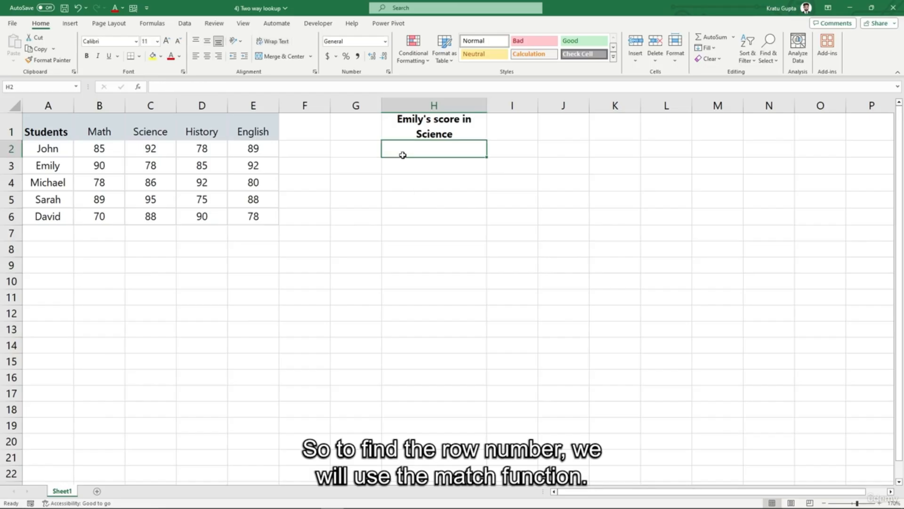
text(=m)
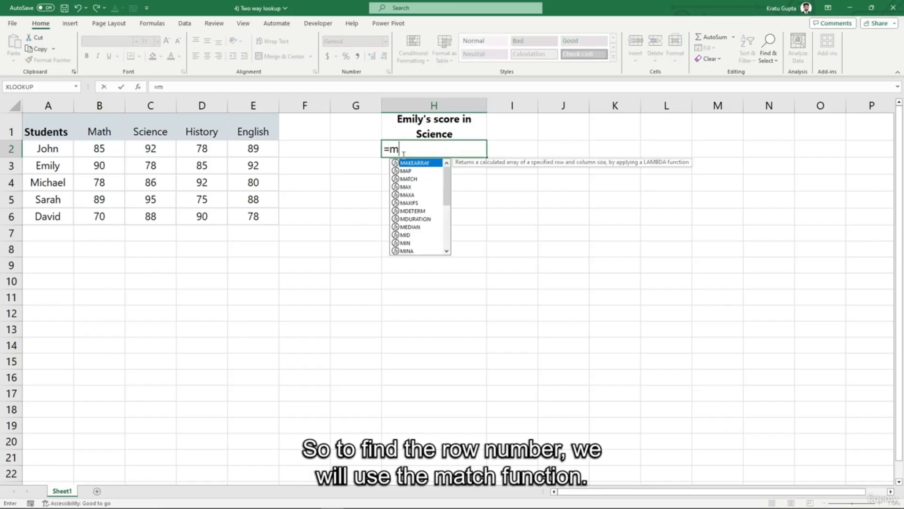
text(atch( )
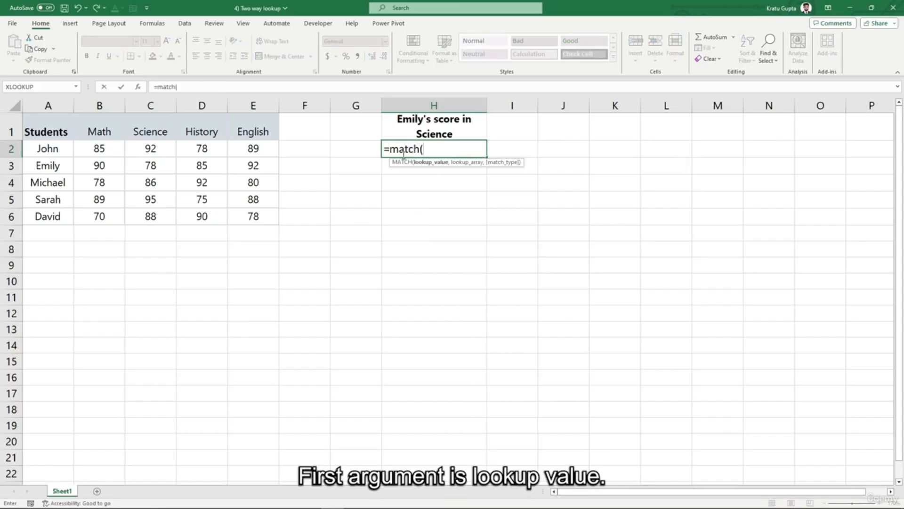
text(")
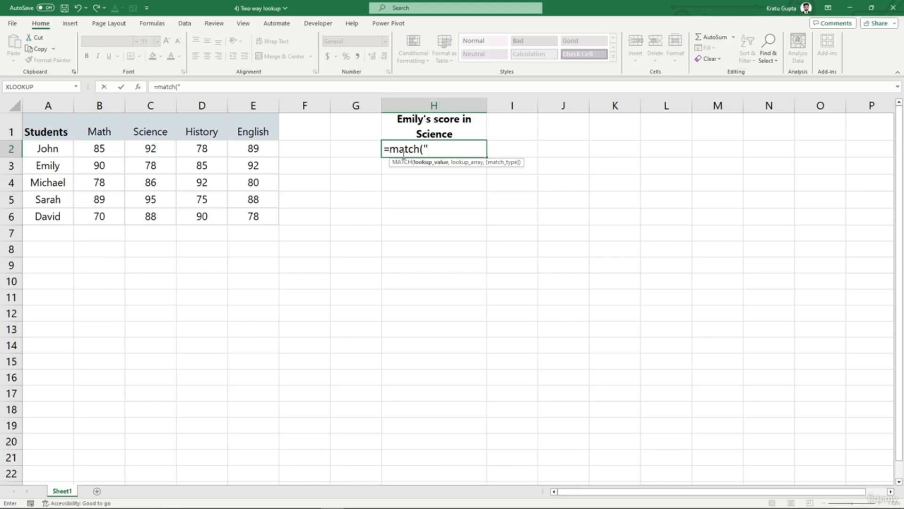
text(Emily",)
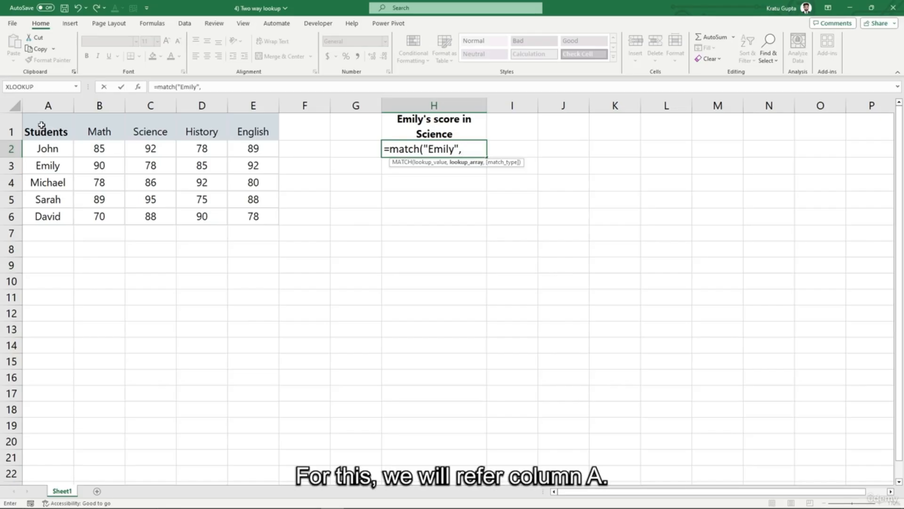
click(47, 106)
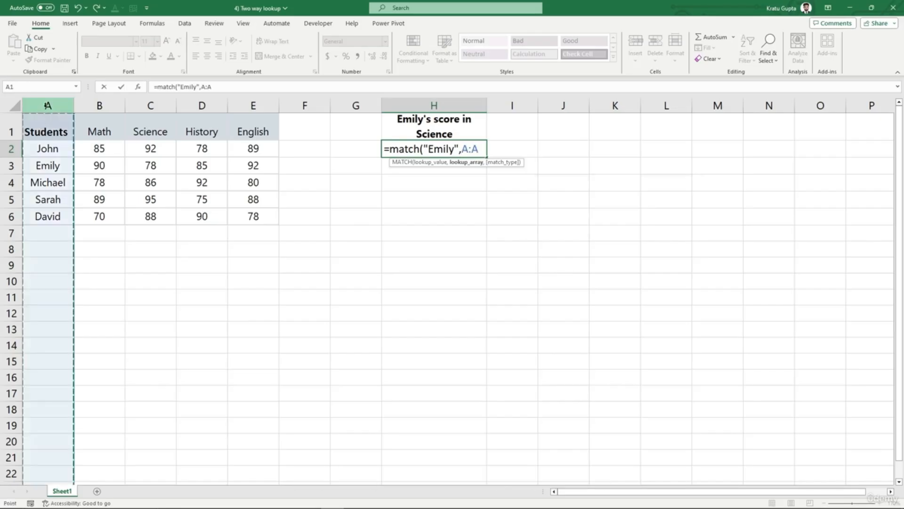
text(,)
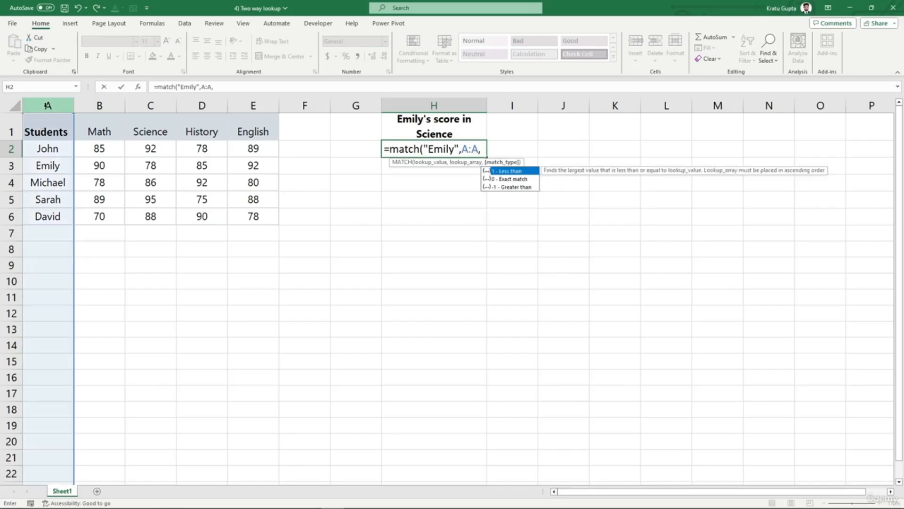
text(0))
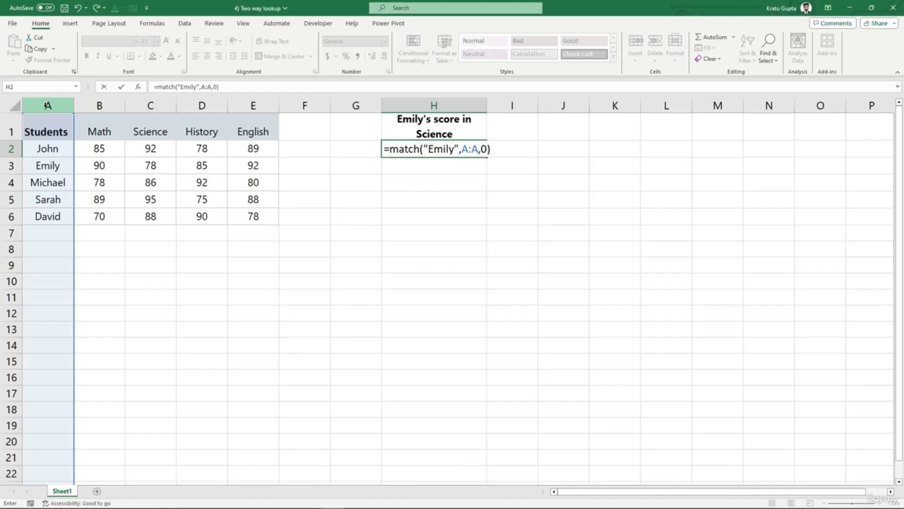
key(Return)
Step: Enter =MATCH("Science",1:1,0) in H3 to find the subject's column number in row 1
text(=)
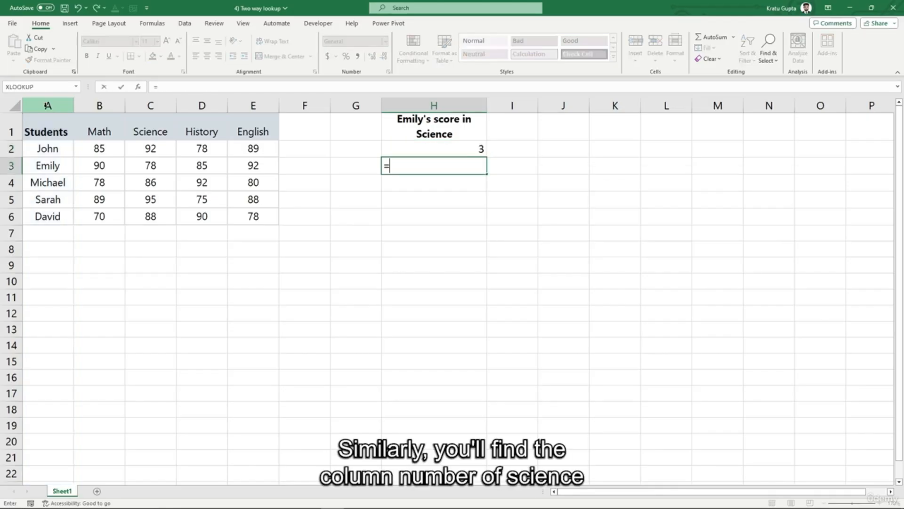
text(match)
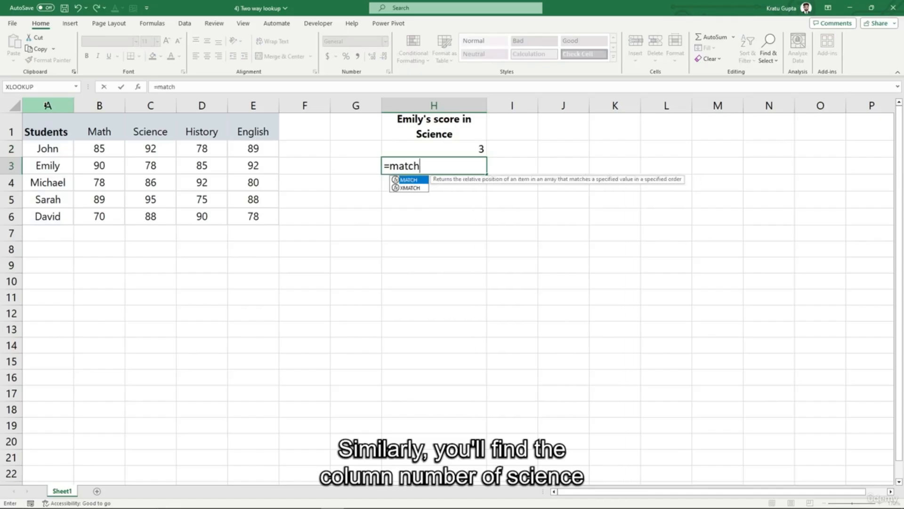
text(()
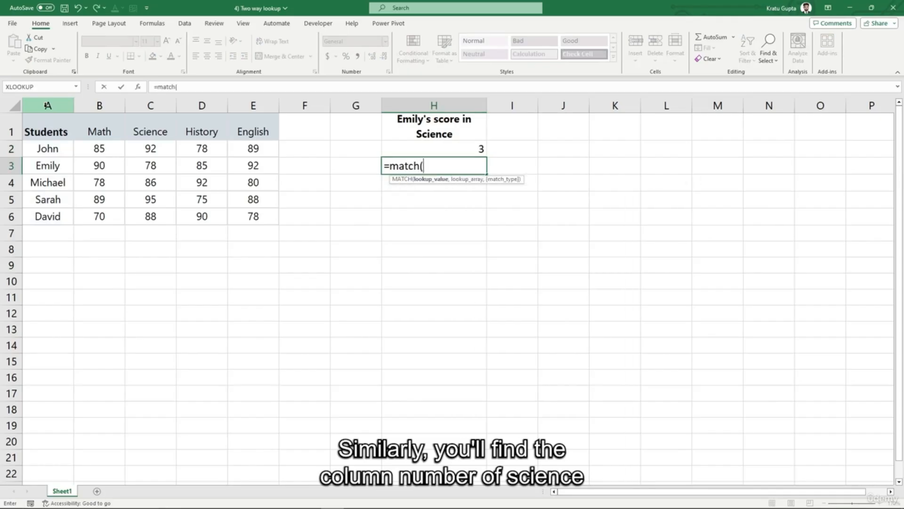
text("Scie)
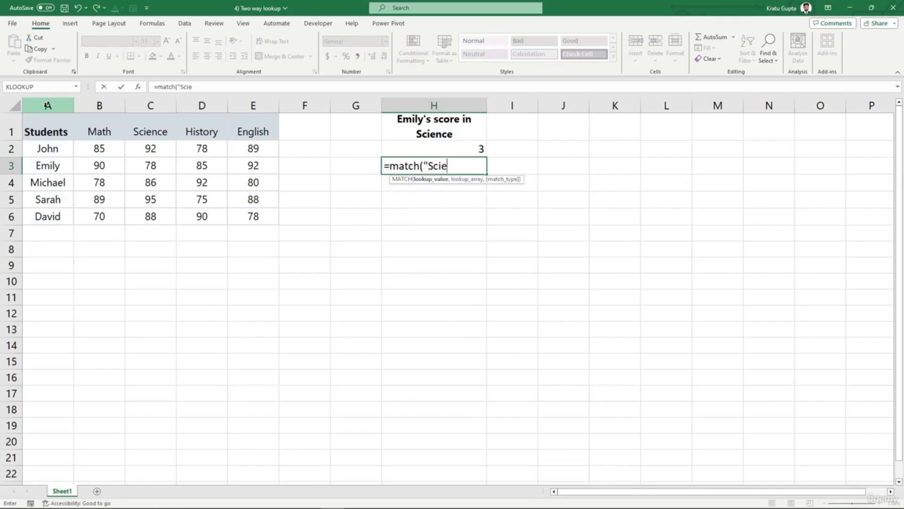
text(nce",)
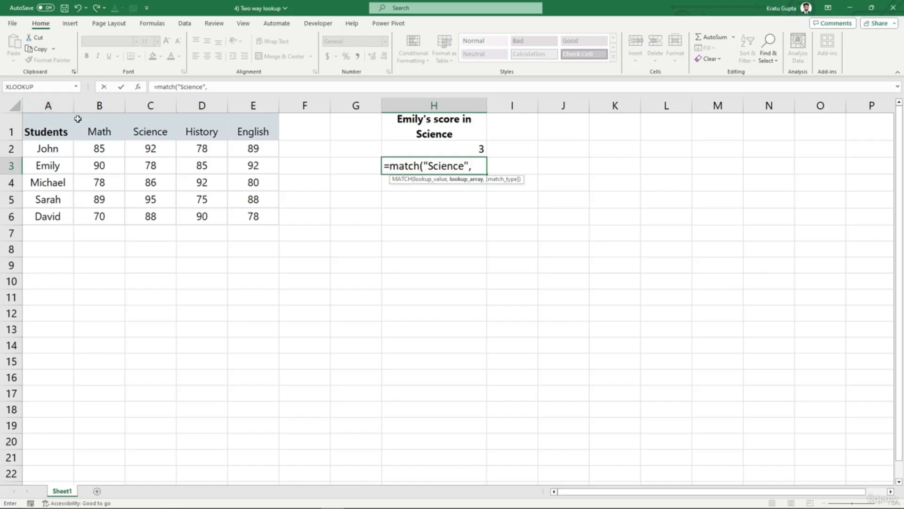
click(14, 123)
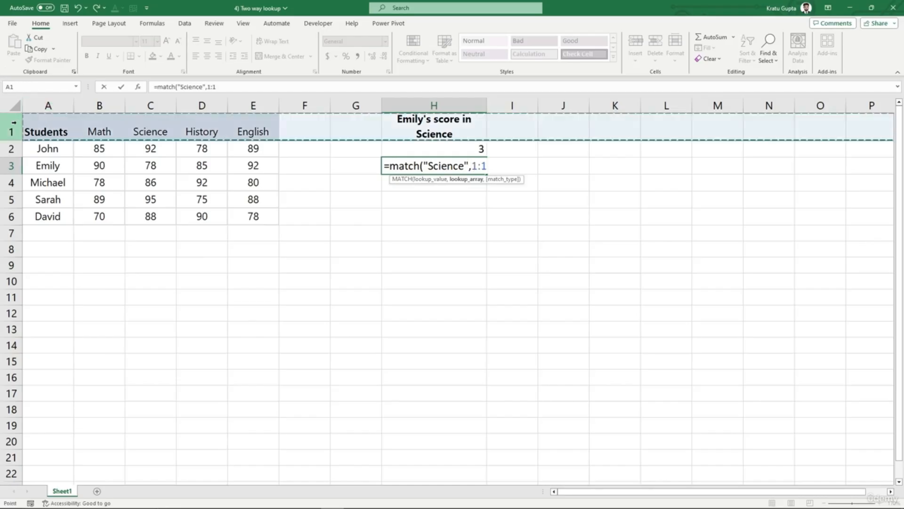
text(,)
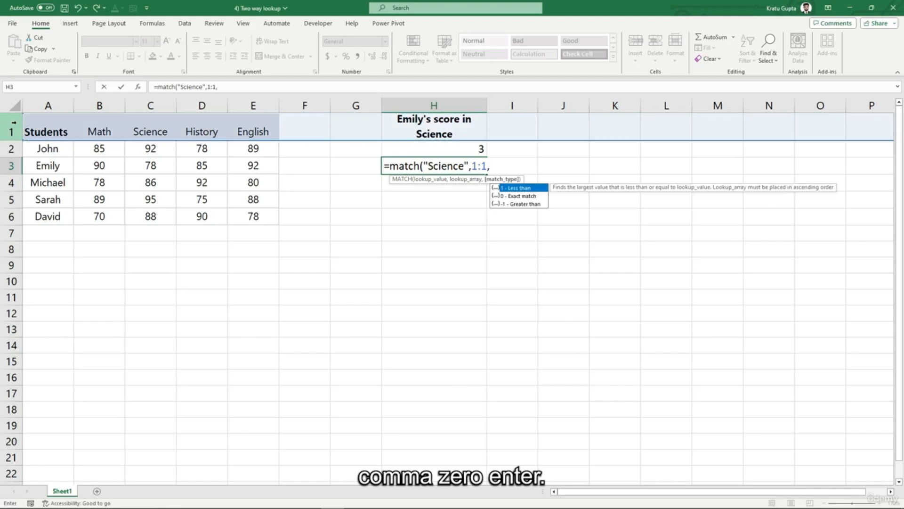
text(0))
key(Return)
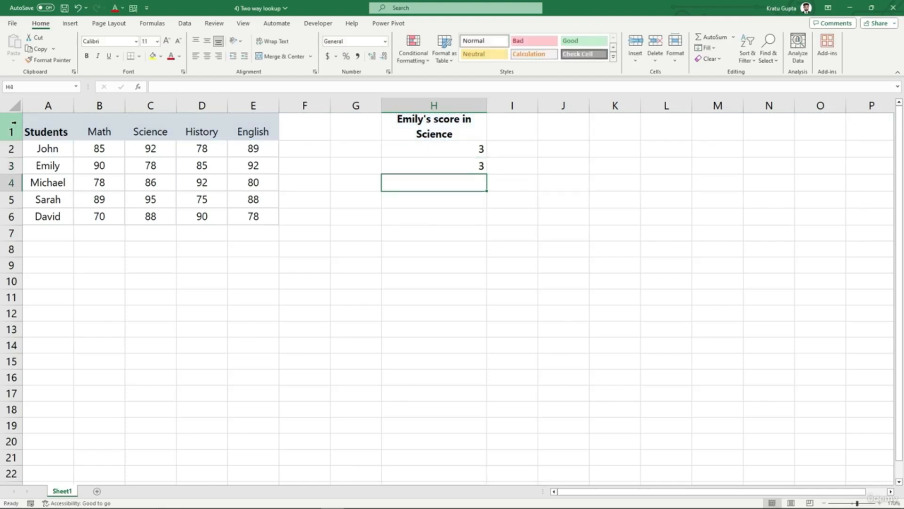
Step: Enter =INDEX(A1:E6,3,3) in H4 to return the Science score and compare it with cell C3
text(=index()
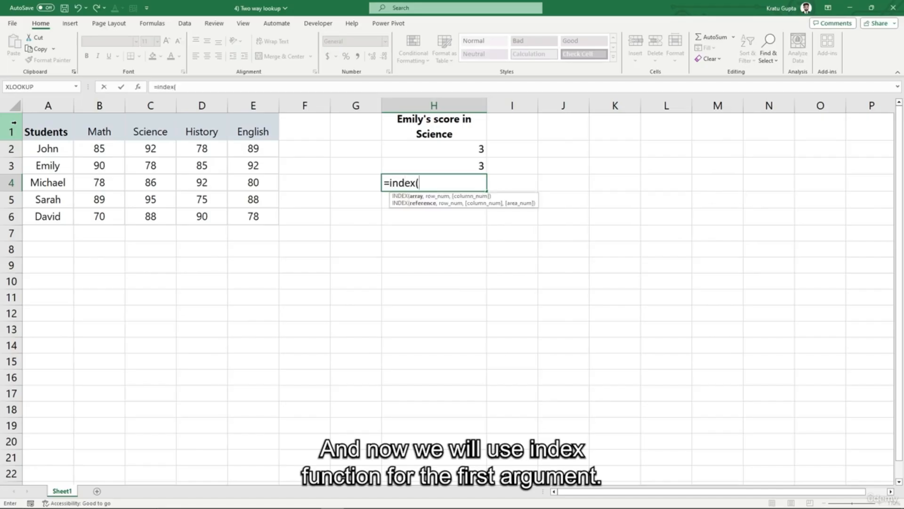
drag(55, 116, 246, 215)
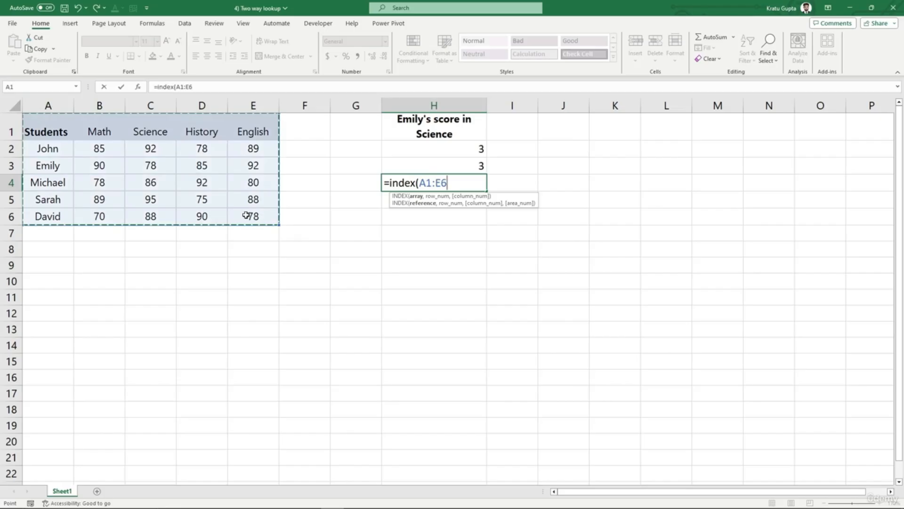
text(,)
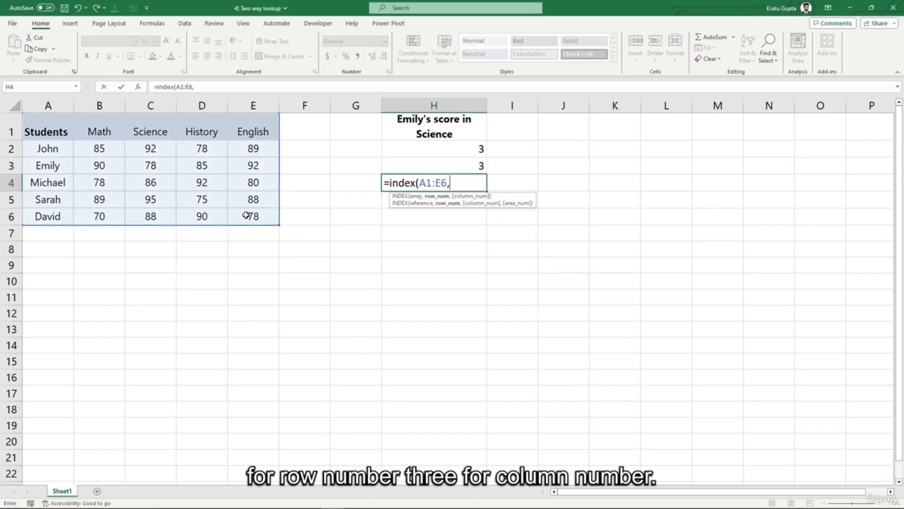
text(3,3)
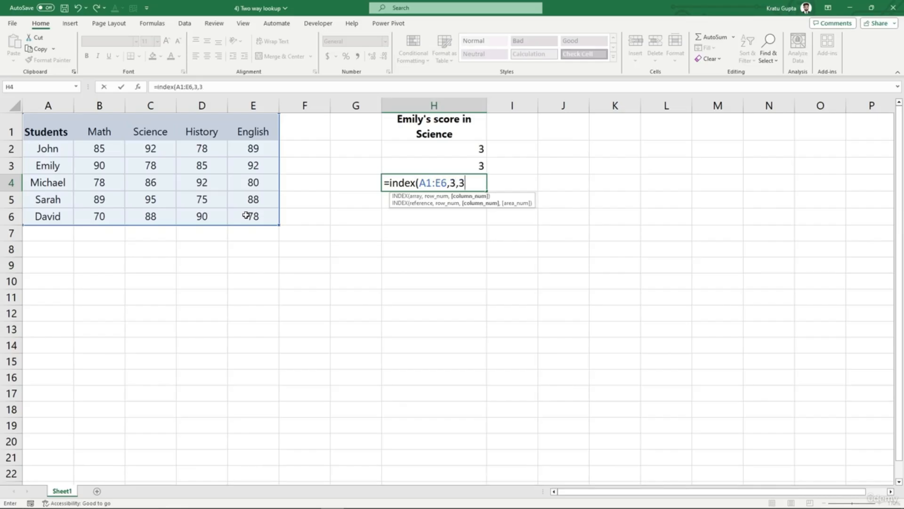
text())
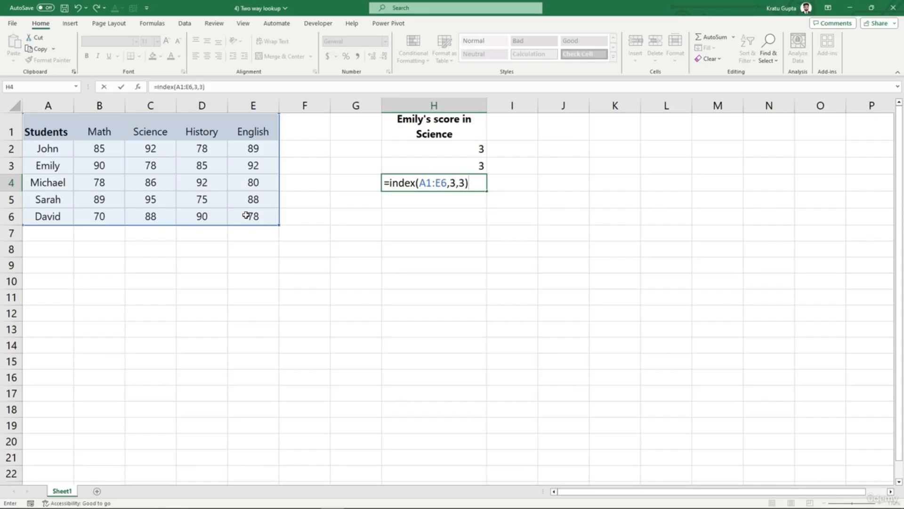
key(Return)
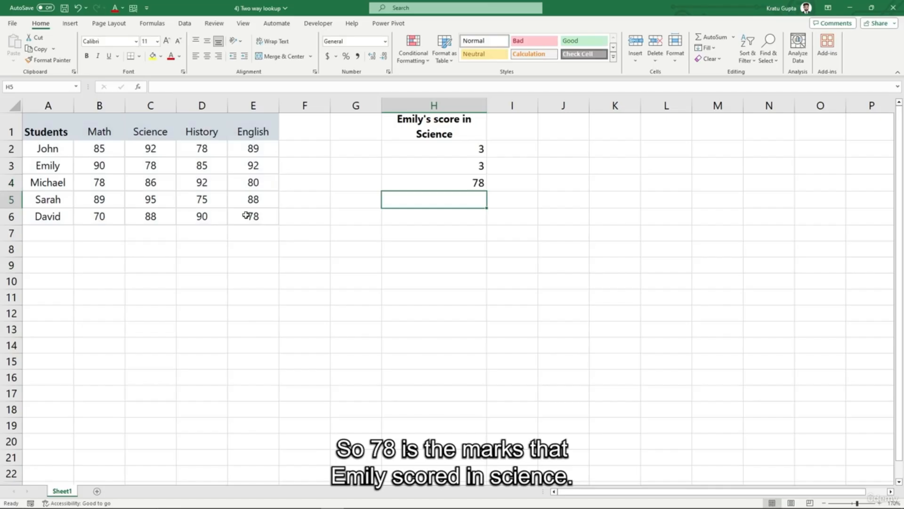
click(411, 179)
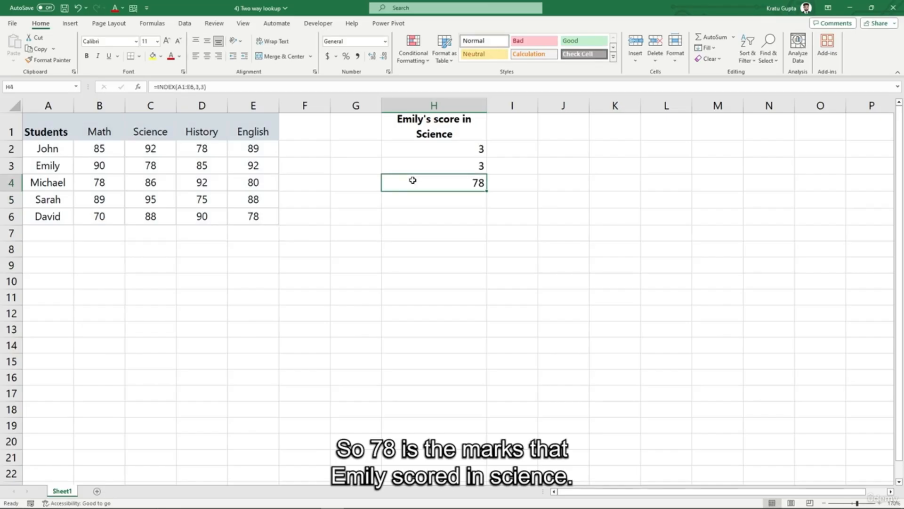
click(154, 170)
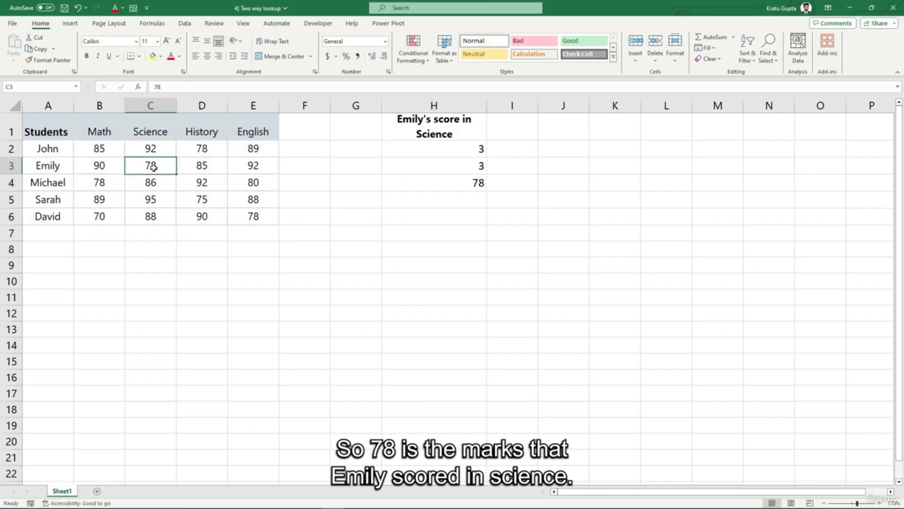
Step: Start an INDEX formula in H5 over A1:E6, with an exact MATCH of H1's student name in column A as row number
click(400, 199)
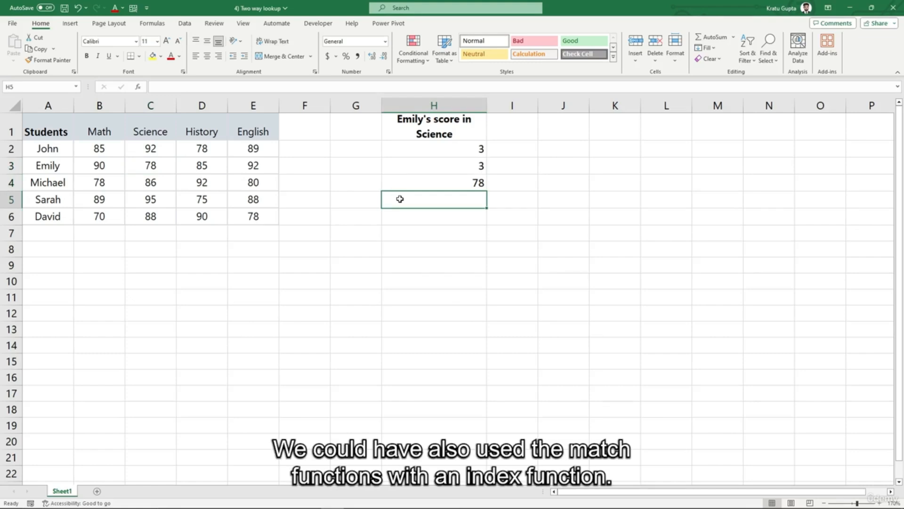
text(=index()
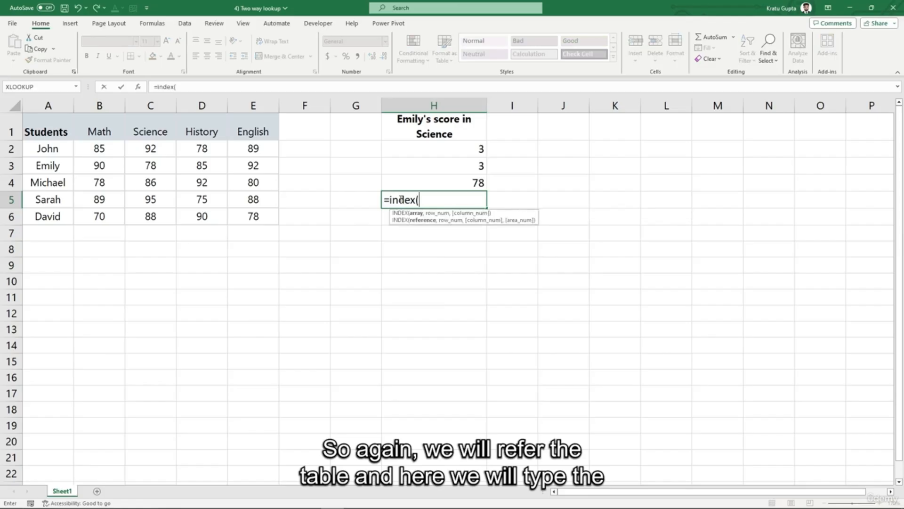
drag(47, 123, 245, 214)
text(,)
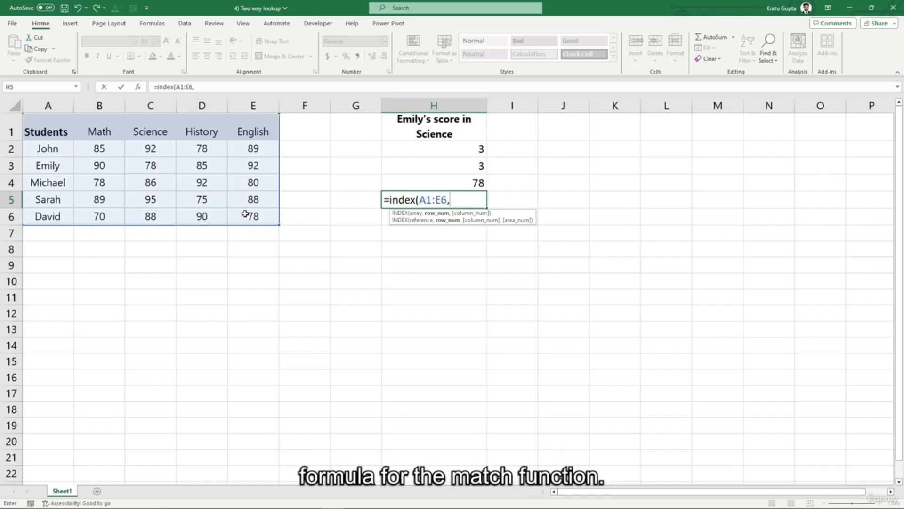
text(match)
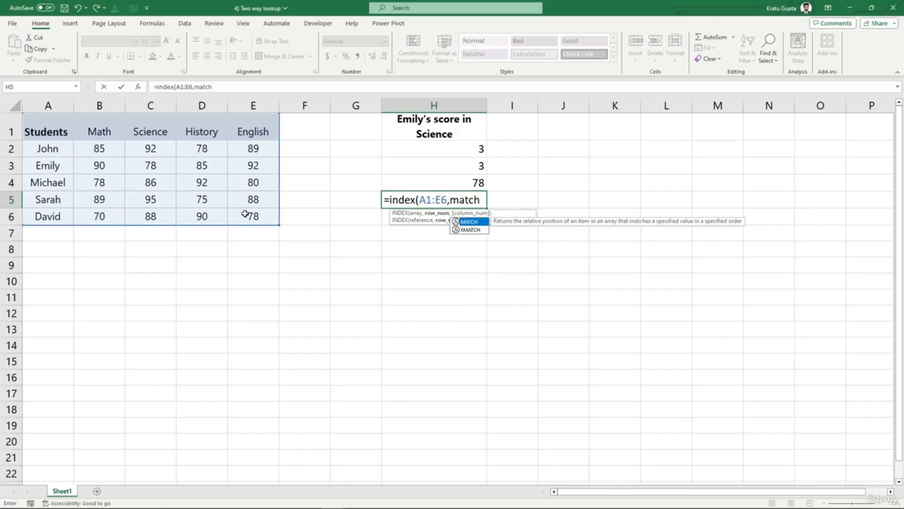
text(("Emily",)
click(507, 200)
click(528, 203)
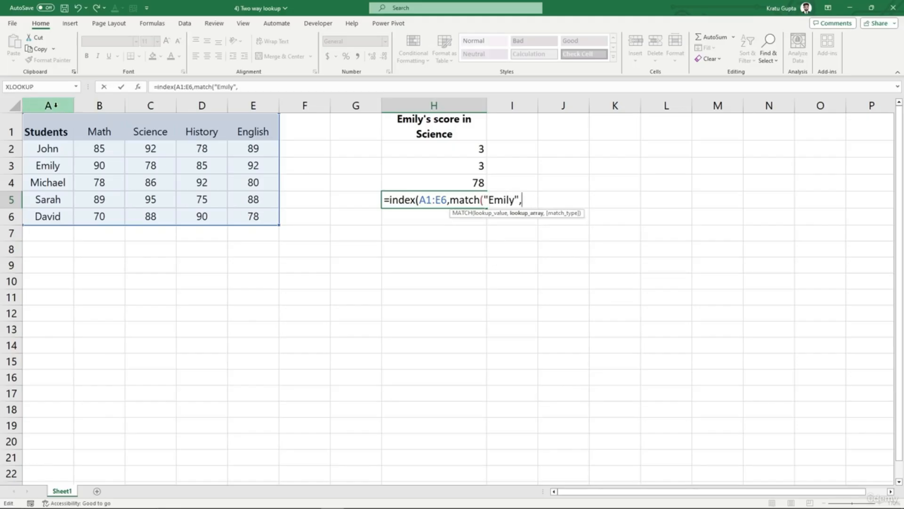
click(55, 105)
text(,0),match)
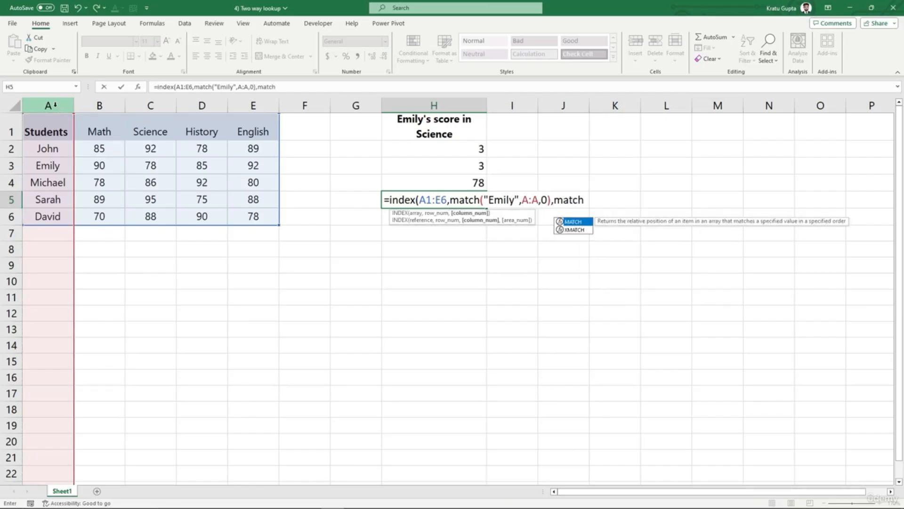
Step: Complete the H5 formula with MATCH("Science",1:1,0) as the INDEX column number
text((:)
key(BackSpace)
text("Science",)
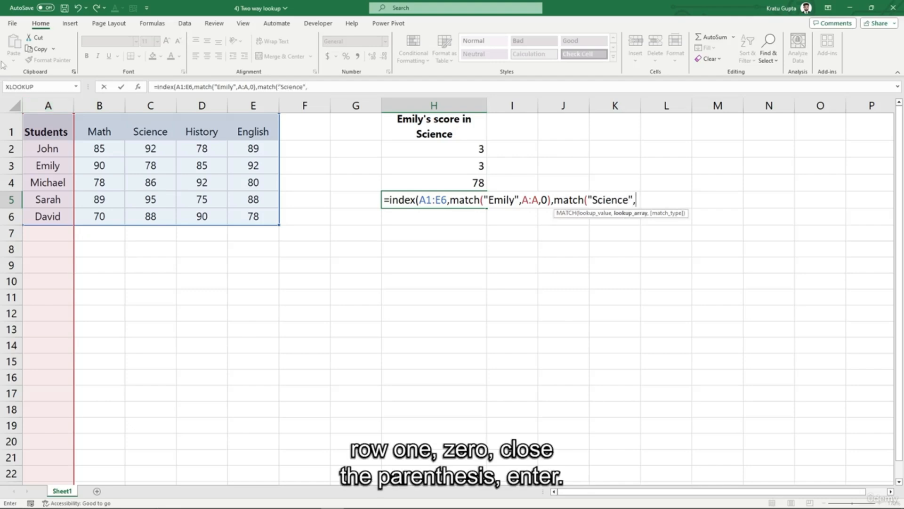
text(1:1,0)))
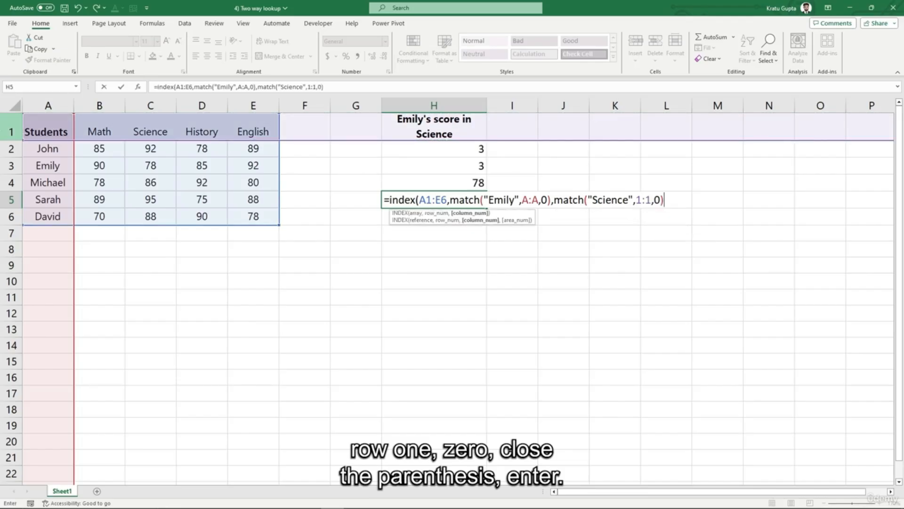
key(Return)
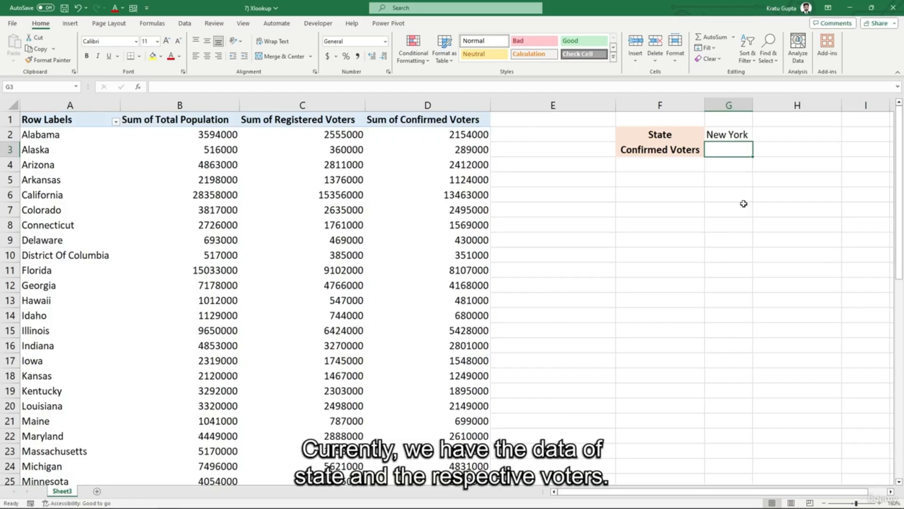
Step: Examine the state labels in column A, the population and voter columns B:D, and the lookup state in G2 of the Xlookup workbook
click(70, 105)
drag(180, 106, 426, 105)
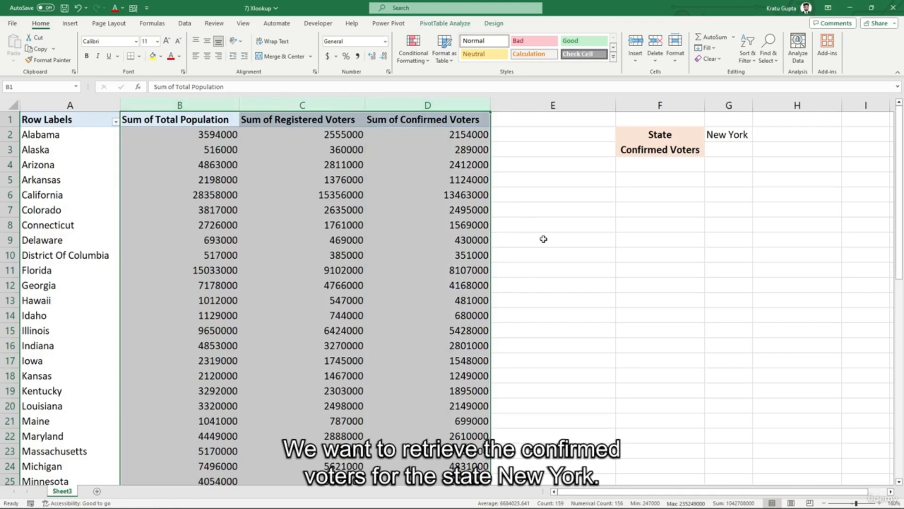
click(727, 133)
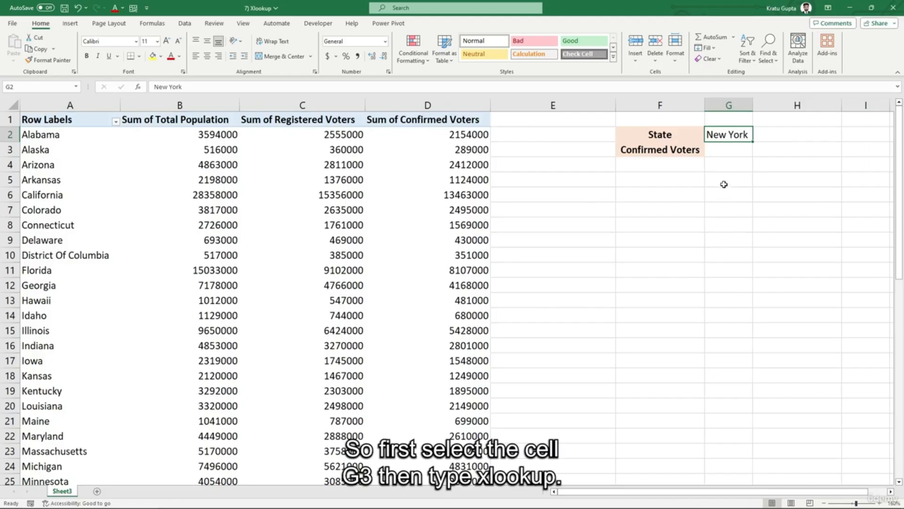
Step: Enter =XLOOKUP(G2,A:A,D:D) in G3 to return the confirmed voters for the state in G2
click(727, 151)
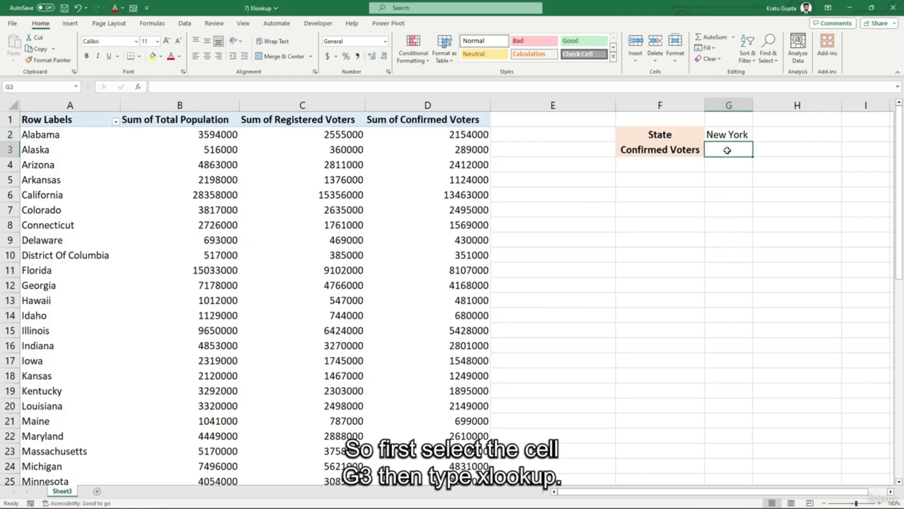
text(=xlookup()
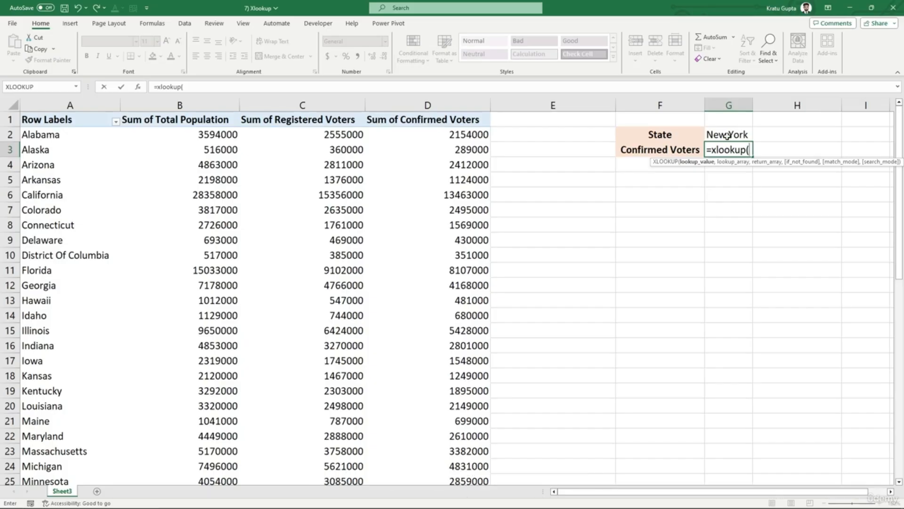
click(727, 136)
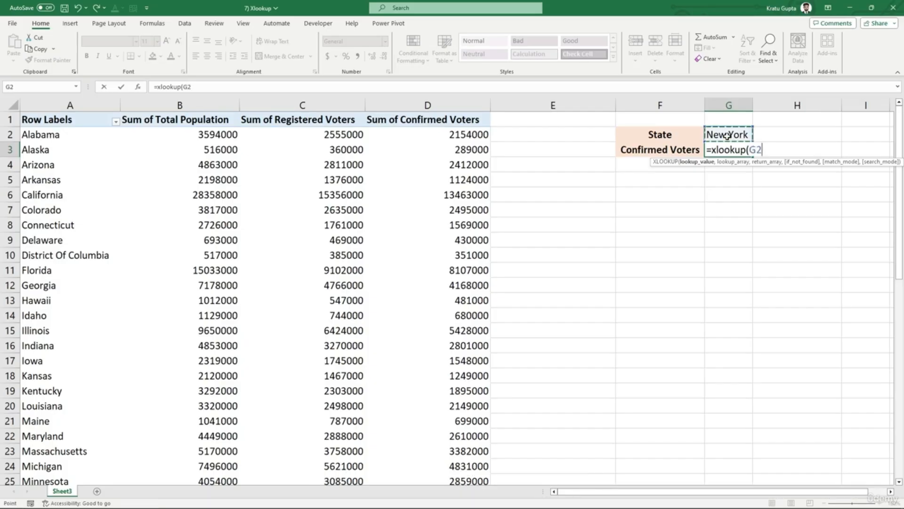
text(,)
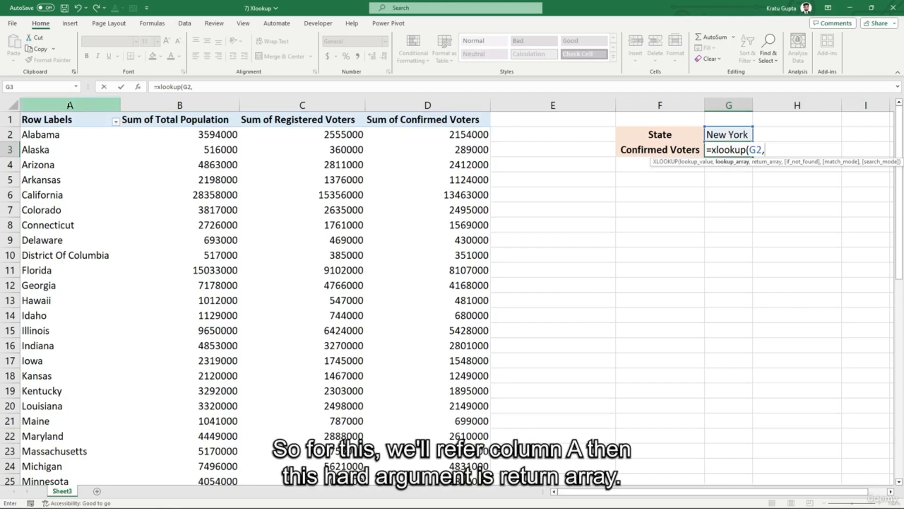
click(69, 104)
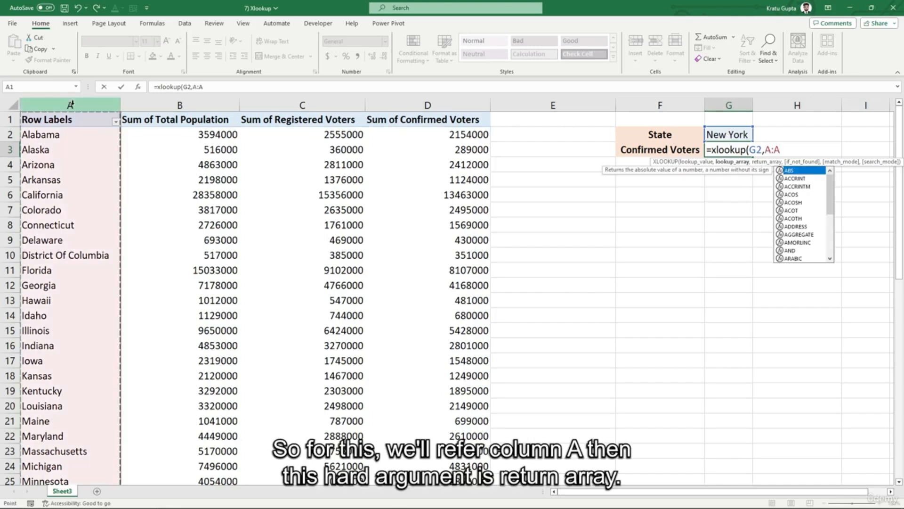
text(,)
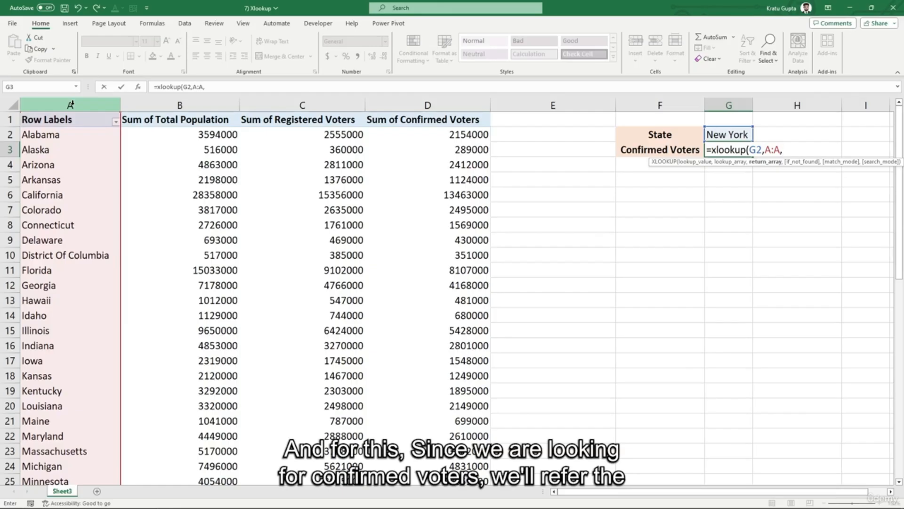
click(429, 101)
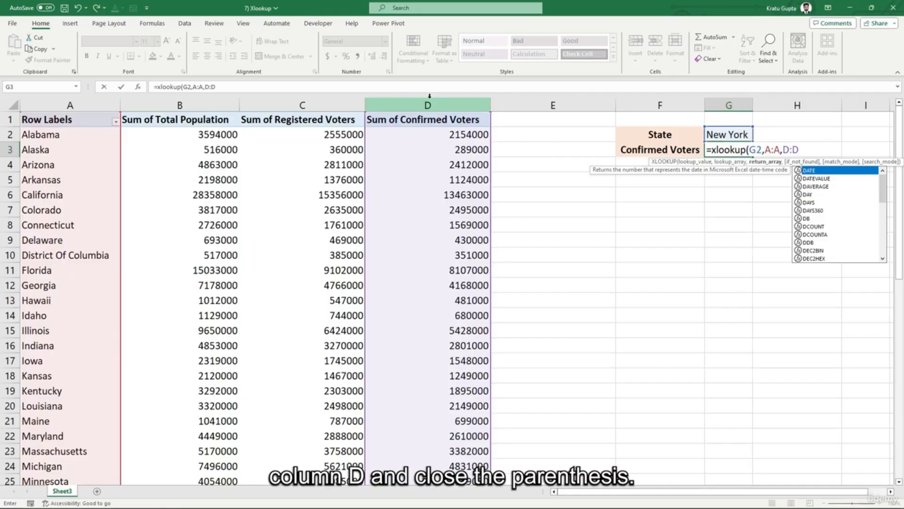
text())
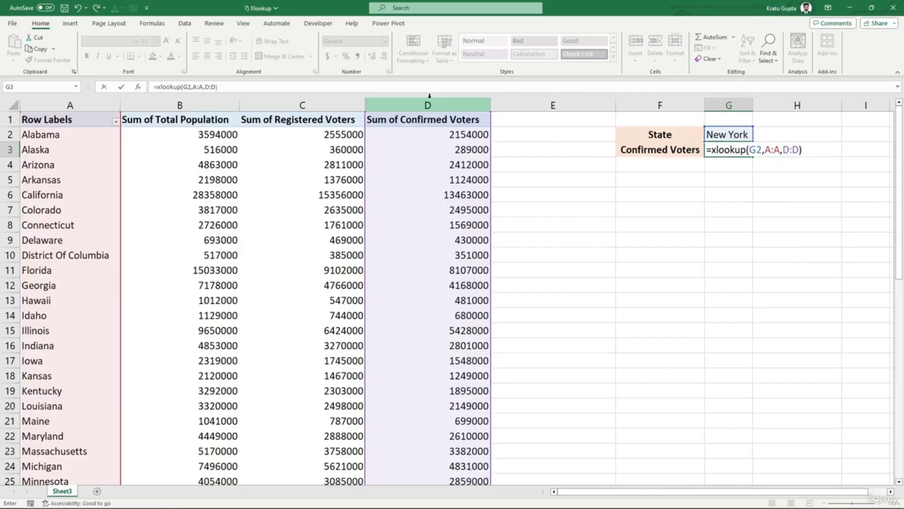
key(Return)
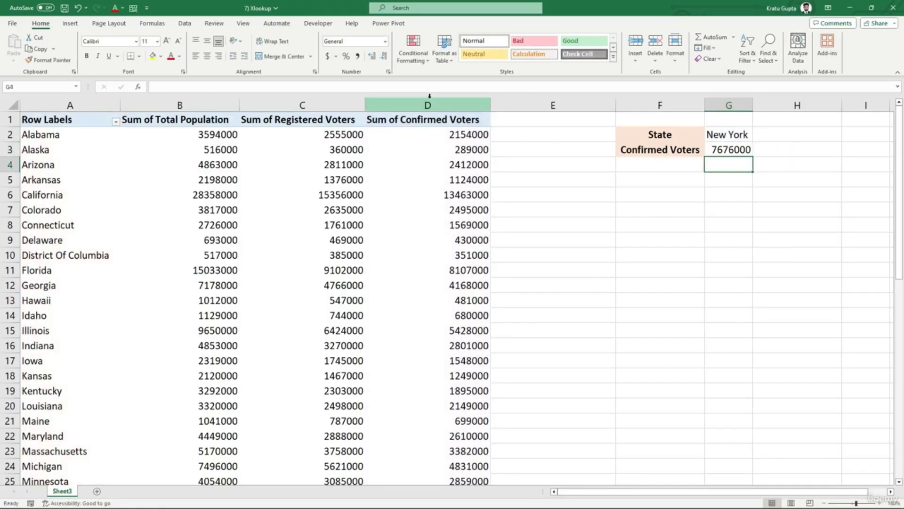
Step: Compare the XLOOKUP result in G3 with the confirmed voters value in the New York row, cell D34
click(729, 148)
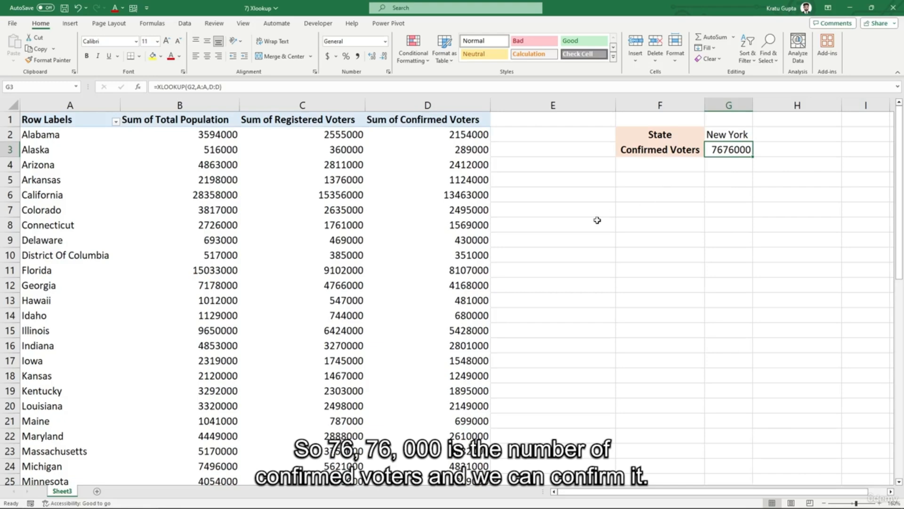
scroll(589, 221, down, 4)
click(10, 436)
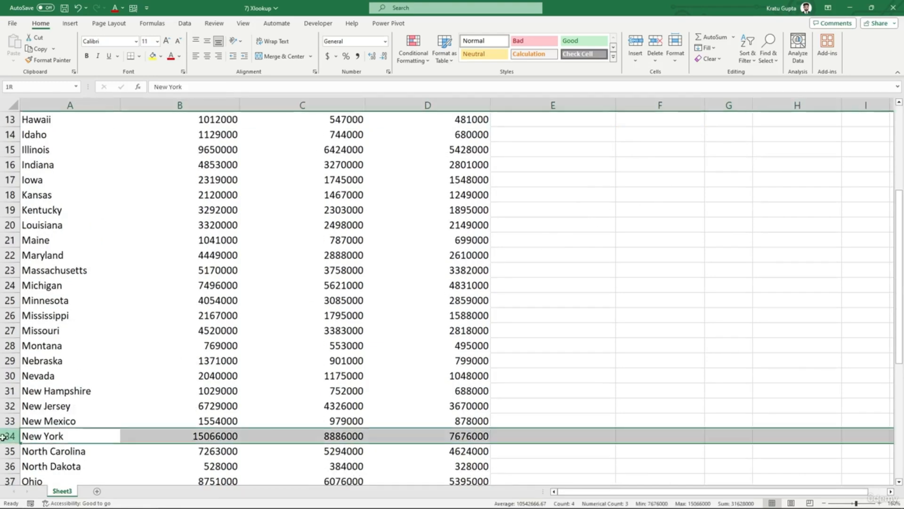
click(430, 436)
scroll(636, 377, up, 4)
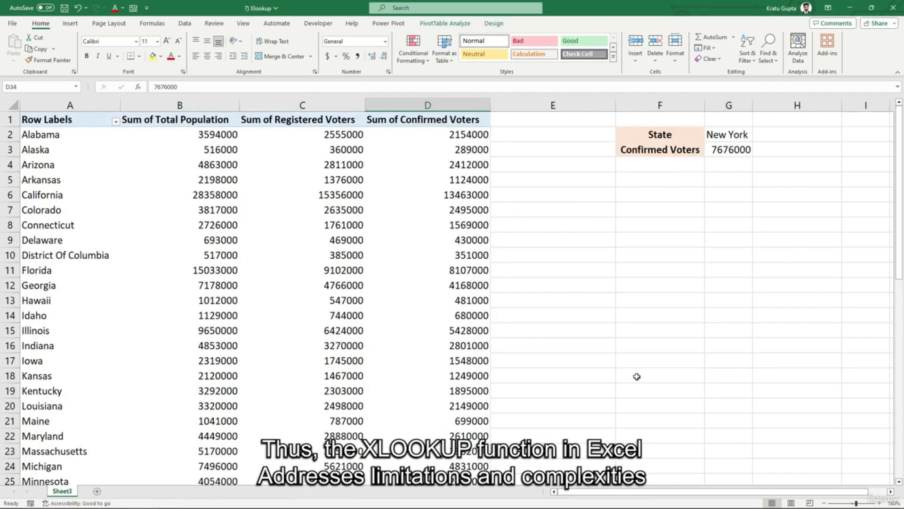
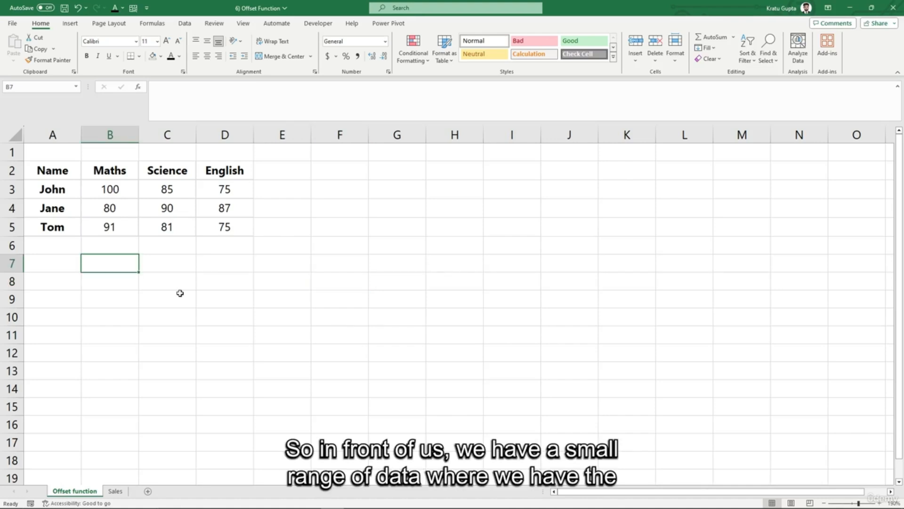
Step: Examine the student names in column A, the subject headers in B2:D2 and the marks in B3:D5
drag(59, 175, 201, 228)
click(63, 225)
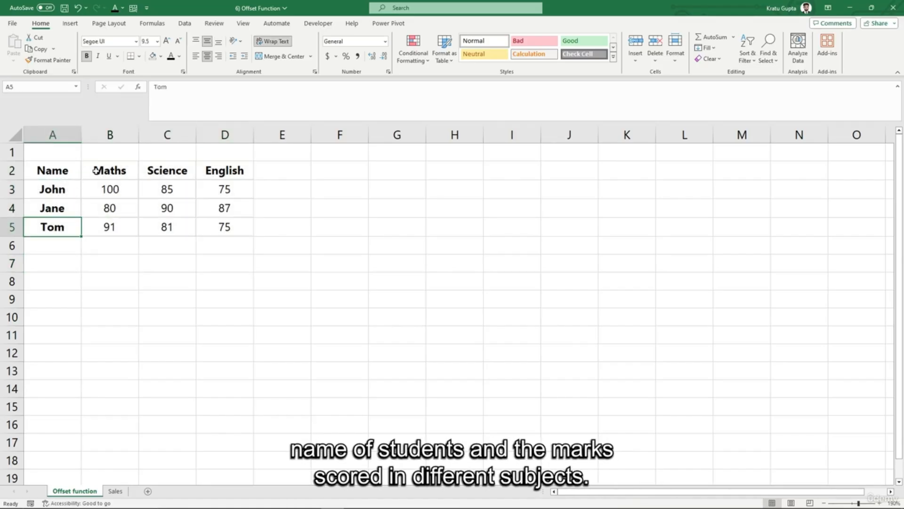
drag(112, 187, 224, 229)
drag(115, 171, 225, 171)
Step: Enter =OFFSET(A2,1,1,1,1) in B7 to return the mark one row down and one column right of A2
click(97, 267)
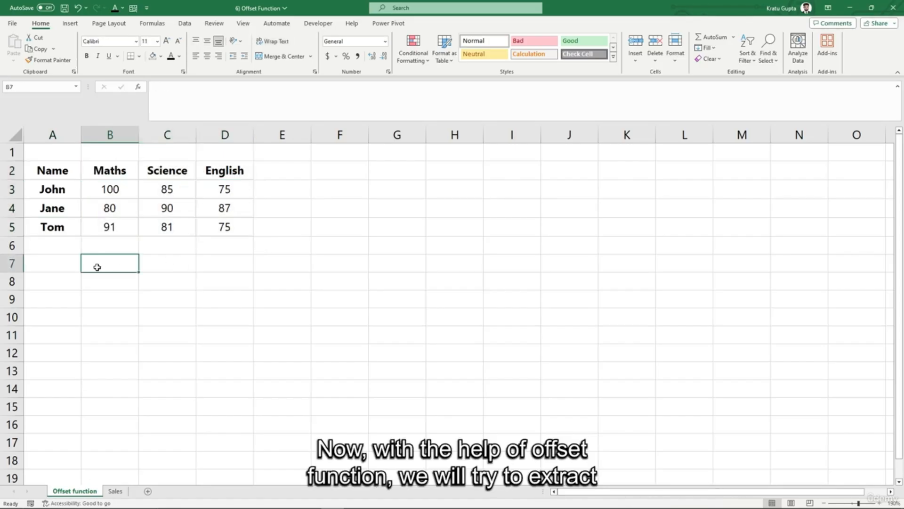
text(=offset)
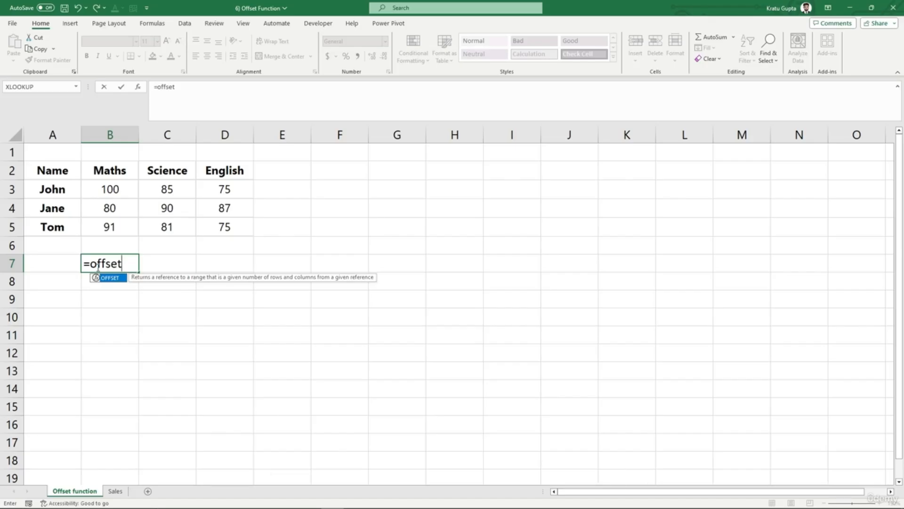
text(()
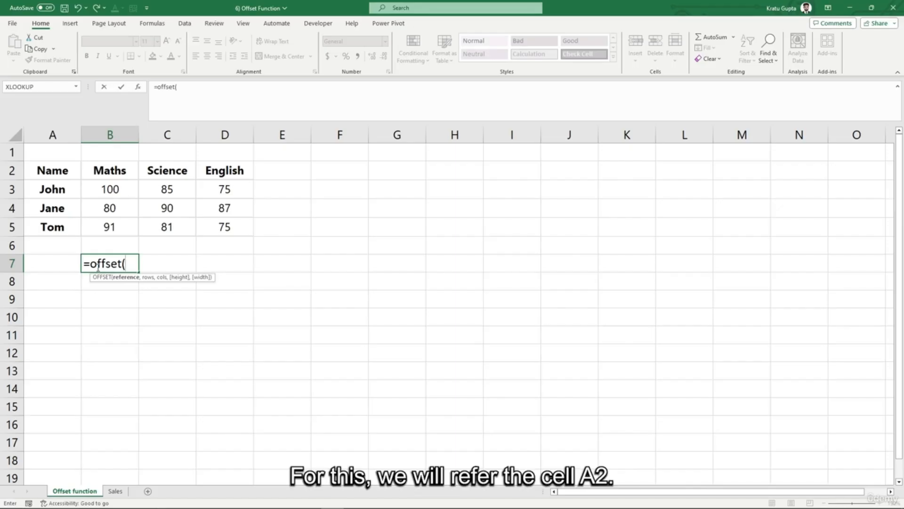
click(64, 173)
text(,)
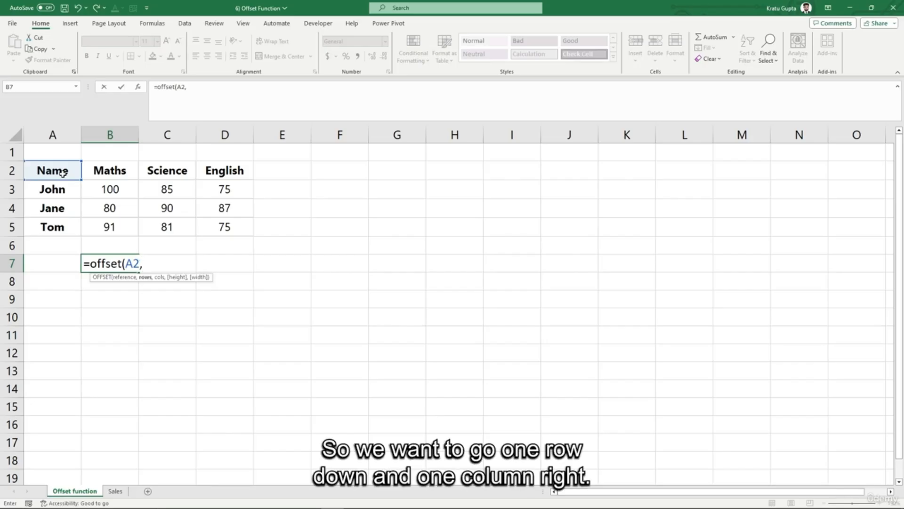
text(1,1)
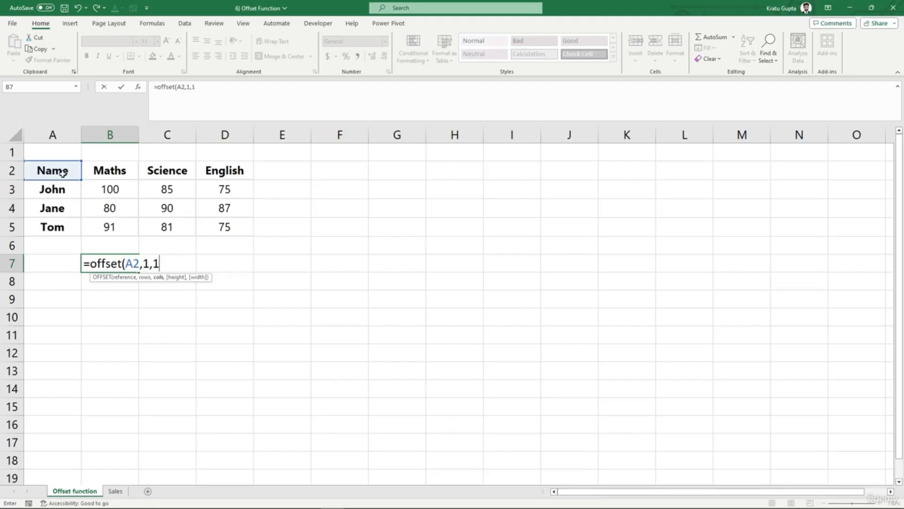
text(,)
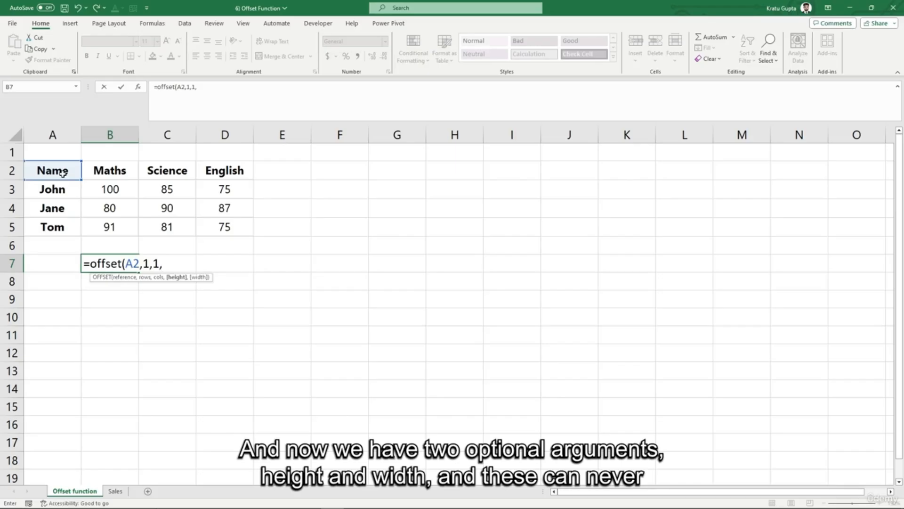
text(1,1)
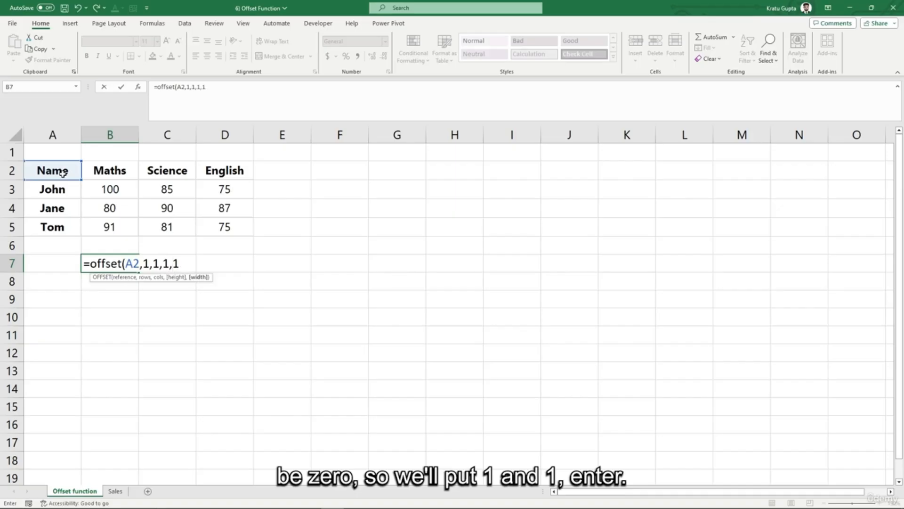
text())
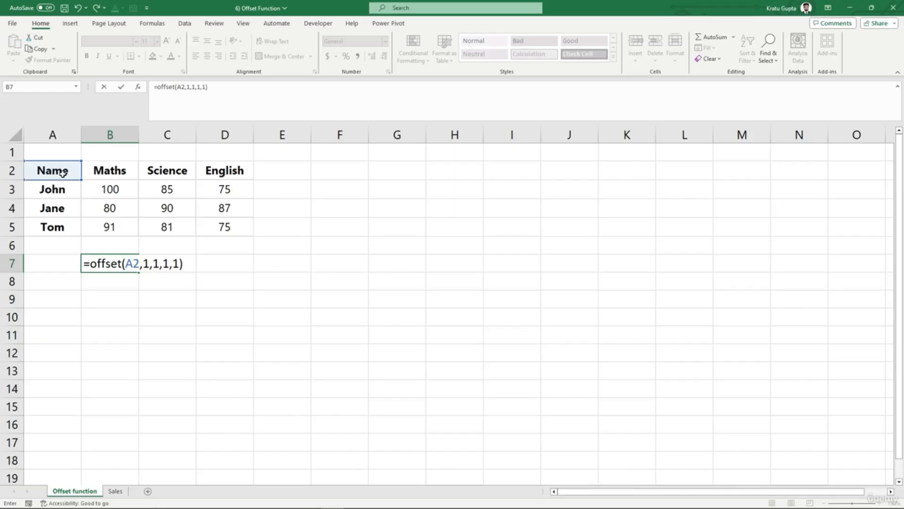
key(Return)
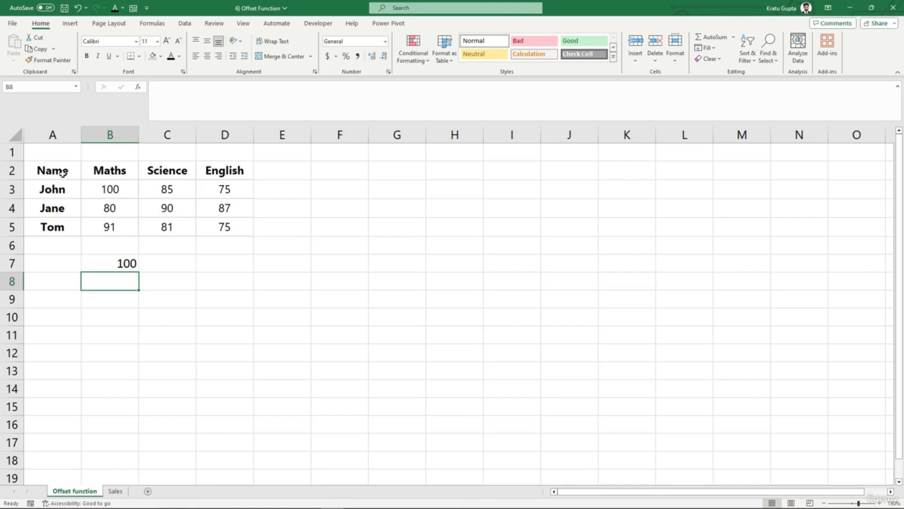
Step: Set the height argument of the OFFSET formula in B7 to 2
click(91, 262)
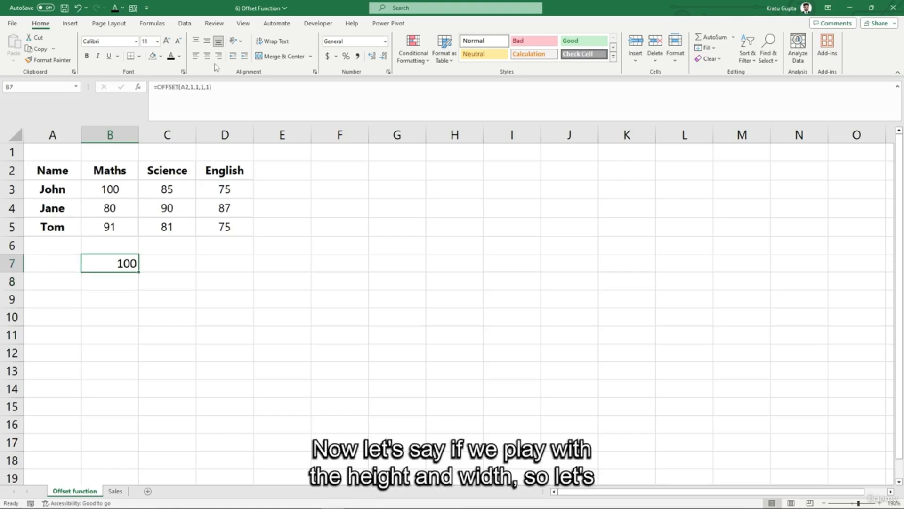
click(204, 83)
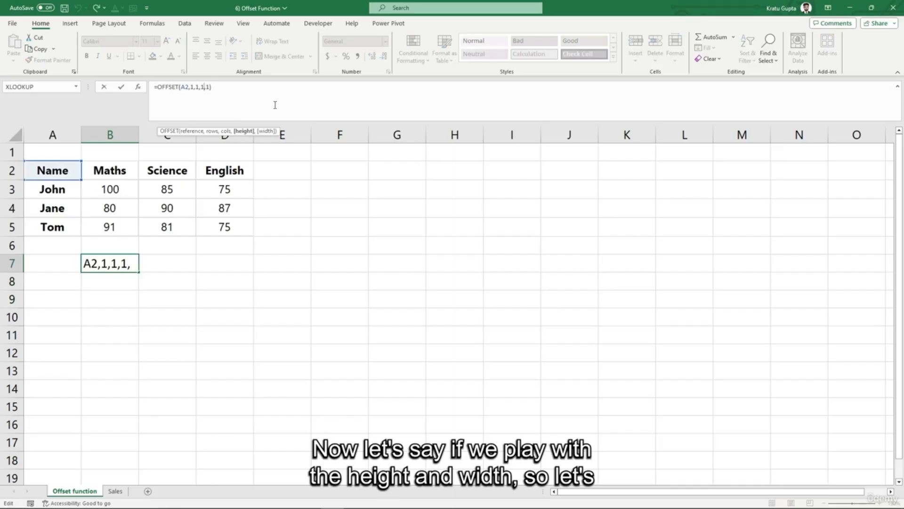
key(BackSpace)
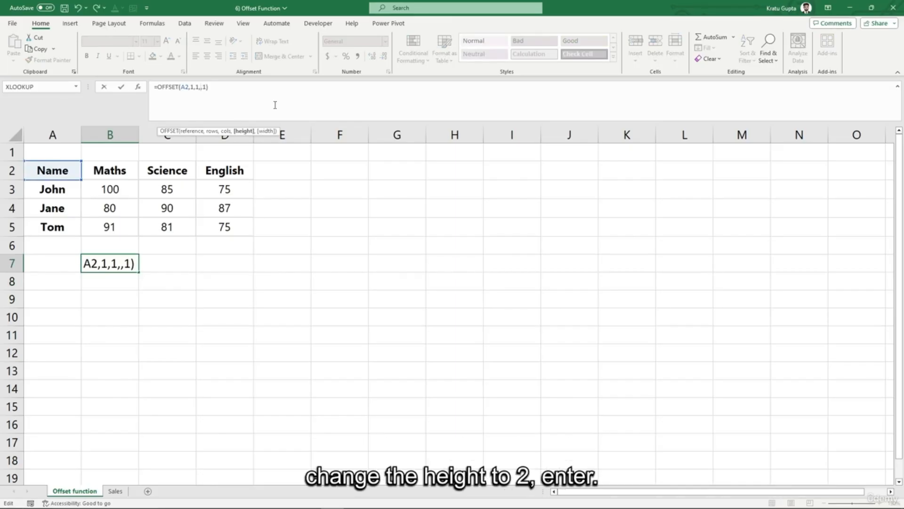
text(2)
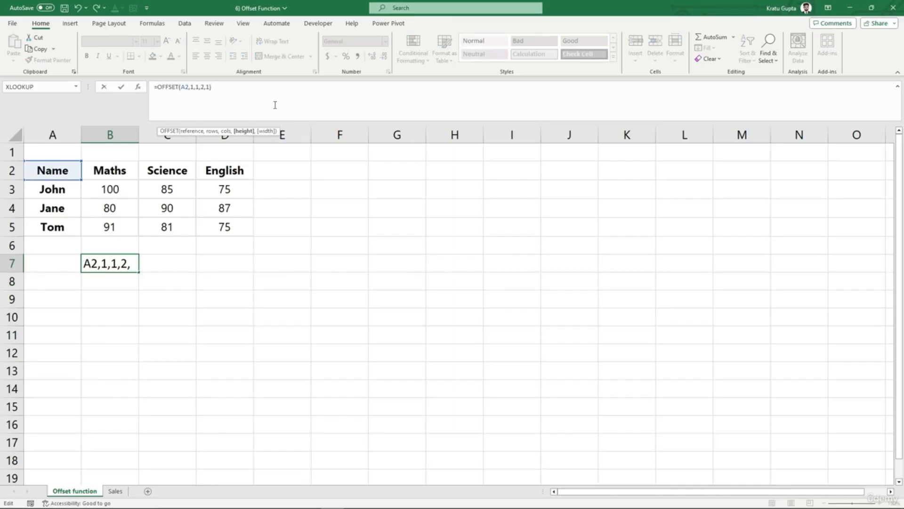
key(Return)
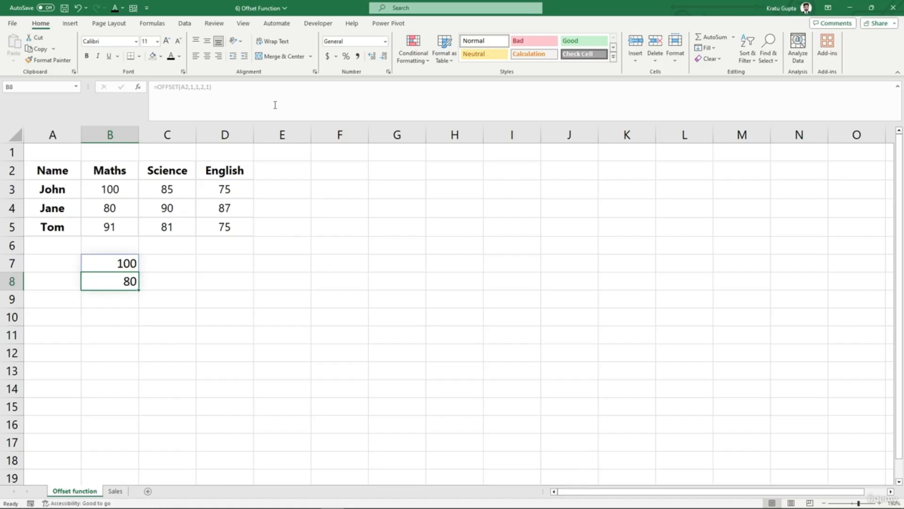
Step: Set the width argument of B7's OFFSET formula to 2 so it also returns the Science marks
click(212, 86)
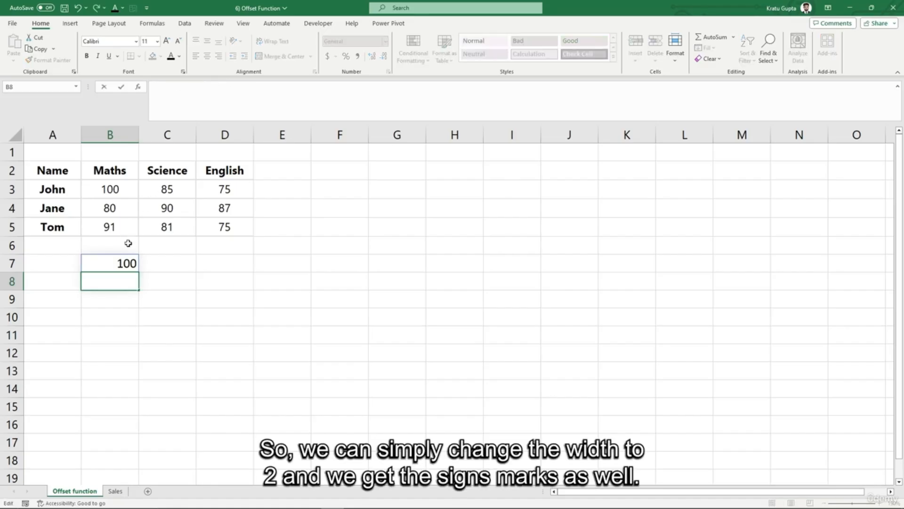
click(125, 265)
click(214, 90)
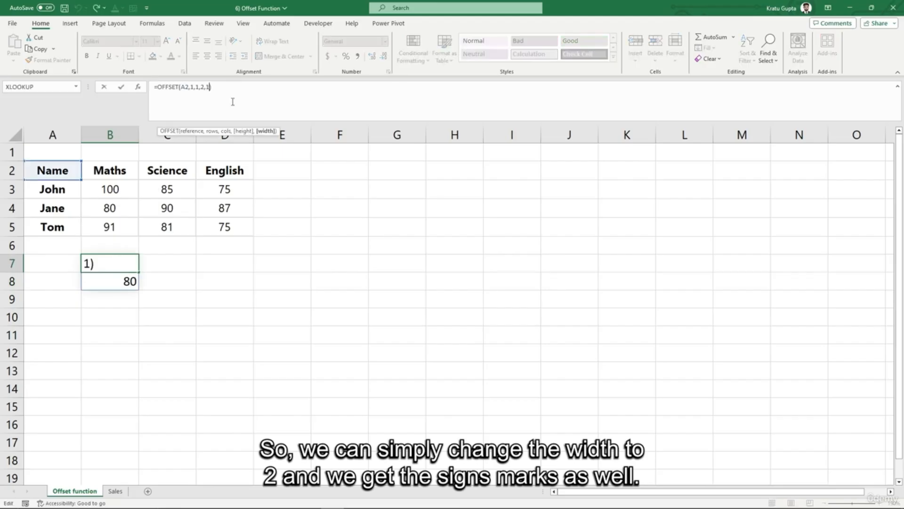
key(Left)
key(BackSpace)
text(2)
key(Return)
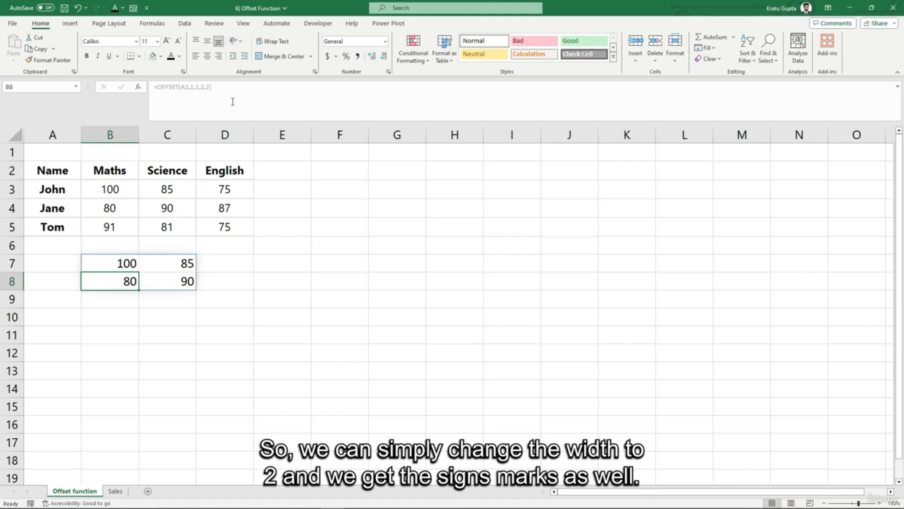
click(370, 266)
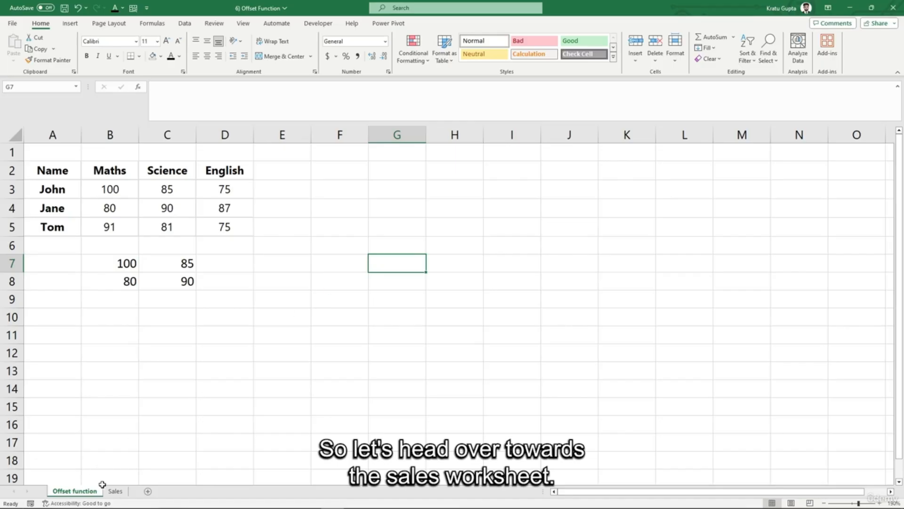
Step: On the Sales sheet, extend the date series from A9 down to A12 and select B10, beside the first added date
click(115, 491)
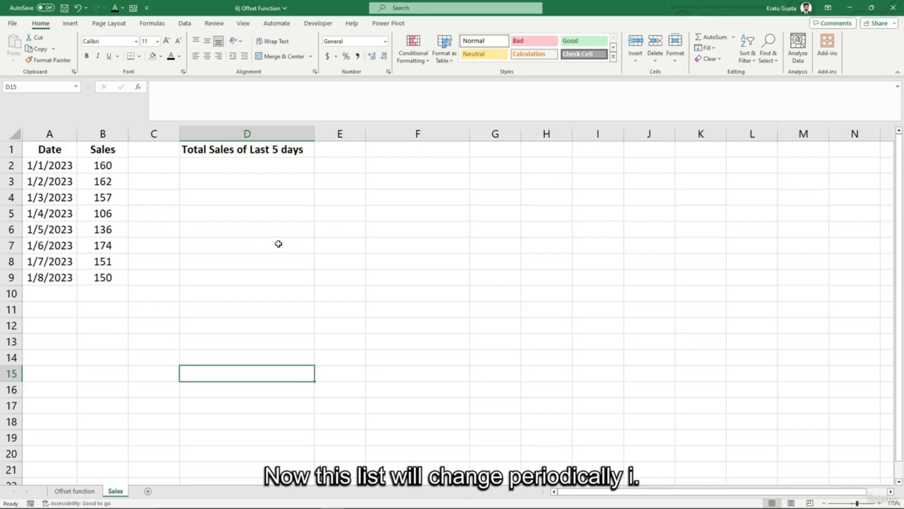
click(66, 279)
drag(77, 285, 78, 330)
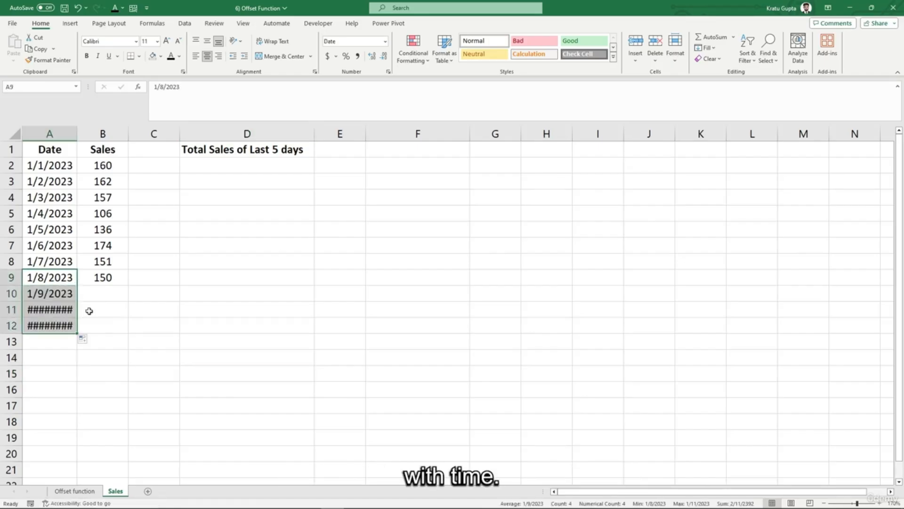
click(116, 283)
click(111, 295)
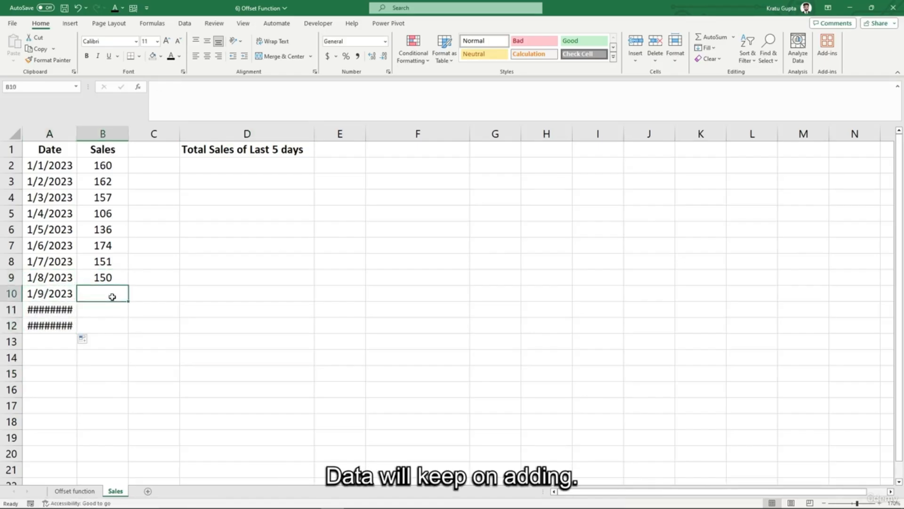
Step: Enter 123 as the sales figure in B10, and clear the trial dates and sales from A10:B12
text(123)
key(Return)
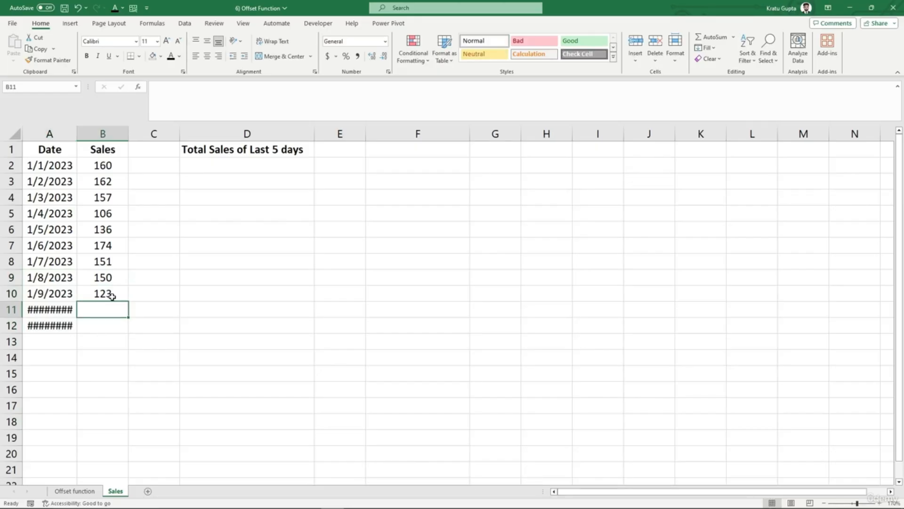
drag(54, 297, 91, 324)
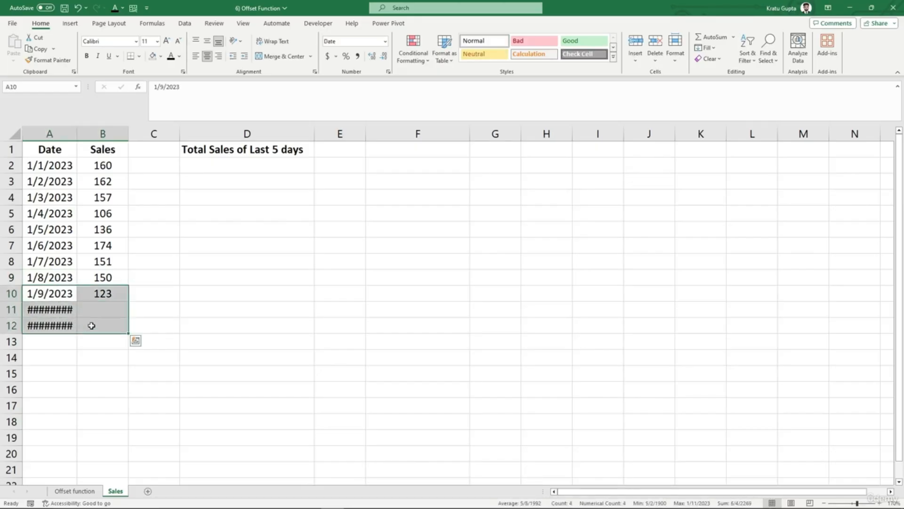
key(Delete)
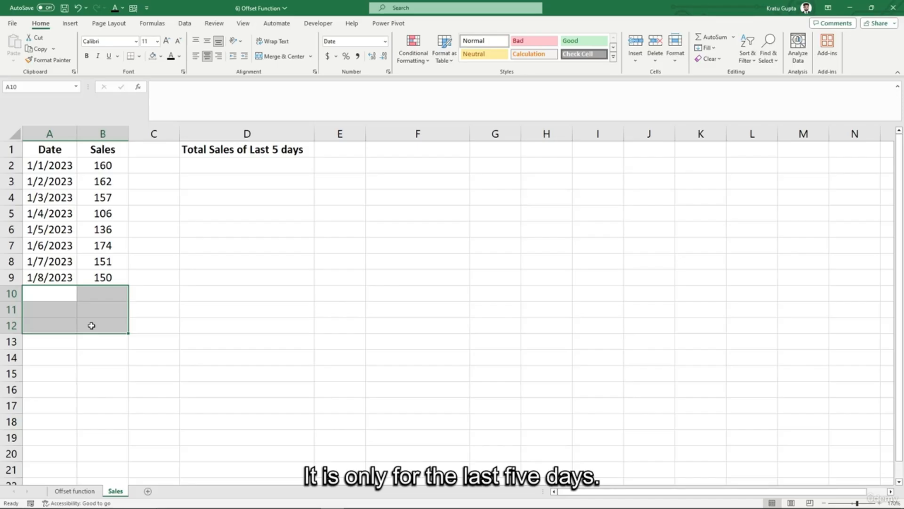
Step: Start an OFFSET formula in D2 under Total Sales of Last 5 days, with B1 as the reference
click(214, 167)
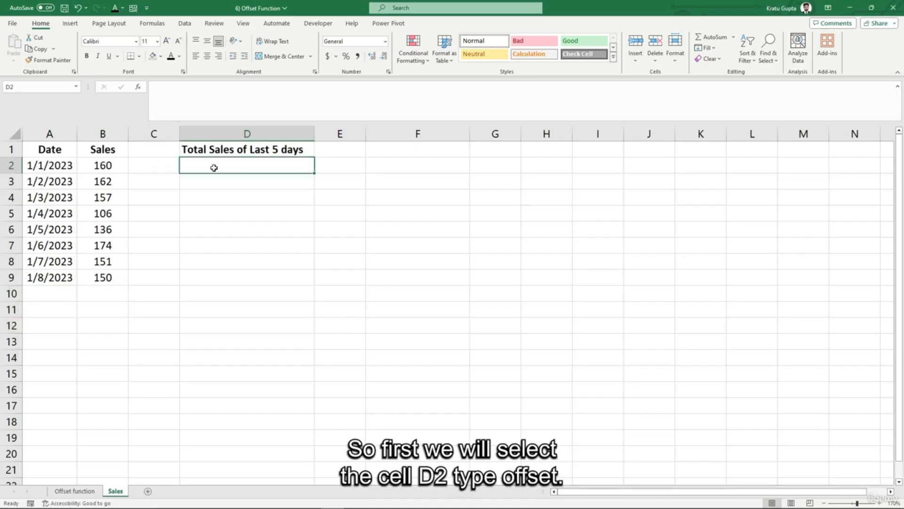
text(=offset)
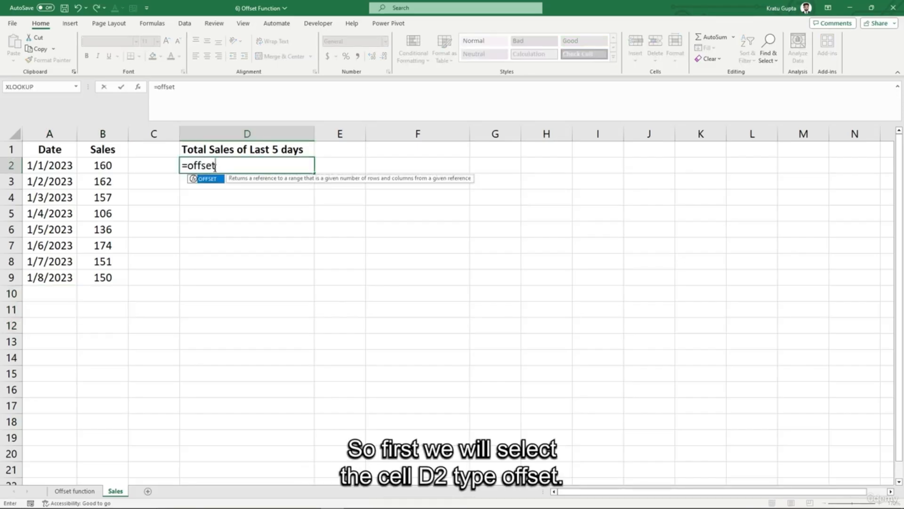
text(()
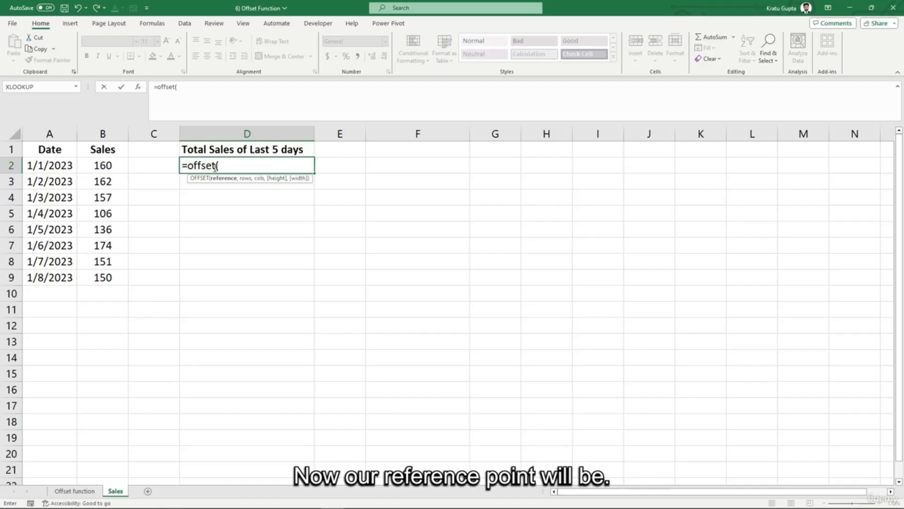
click(103, 150)
text(,)
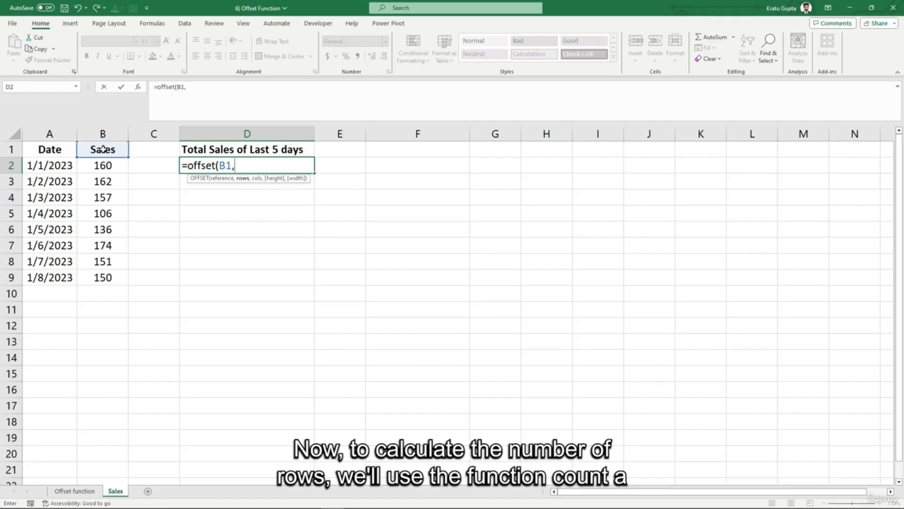
Step: Use COUNTA(B2:B20) as the rows argument of the OFFSET formula in D2
text(counta()
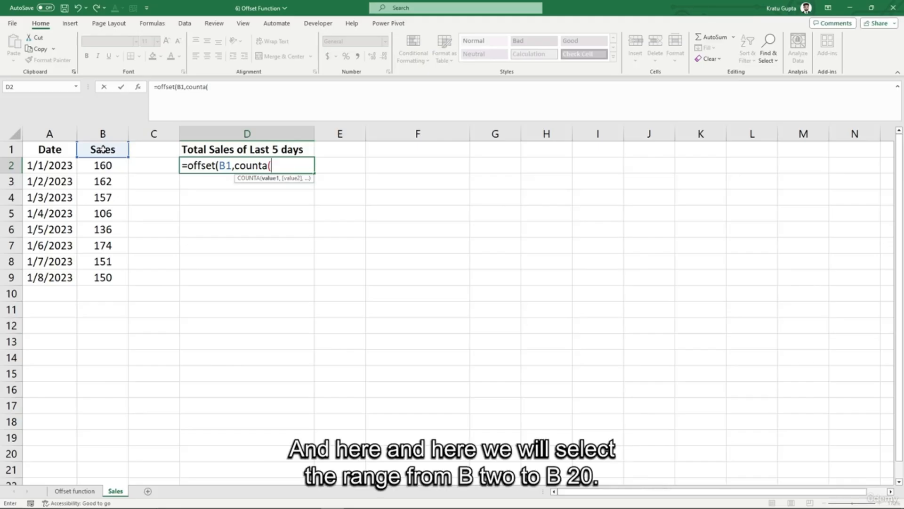
click(103, 165)
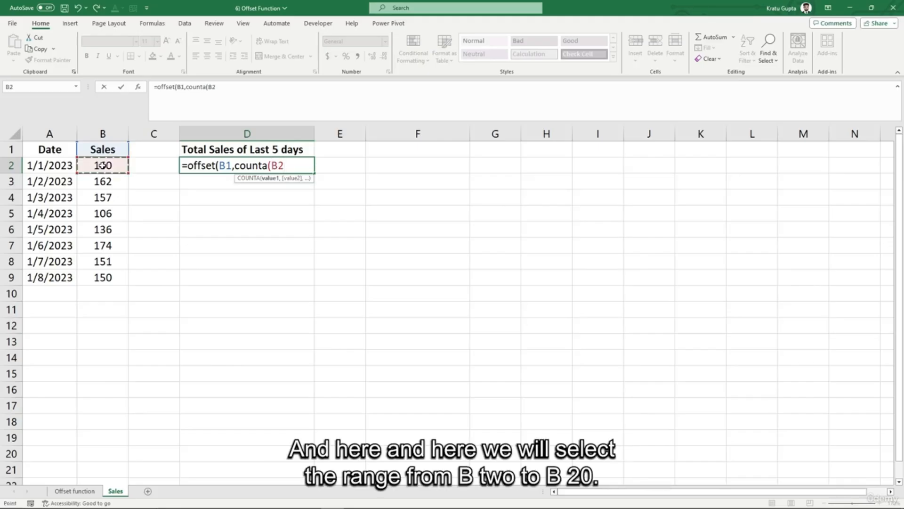
drag(103, 164, 92, 449)
click(93, 449)
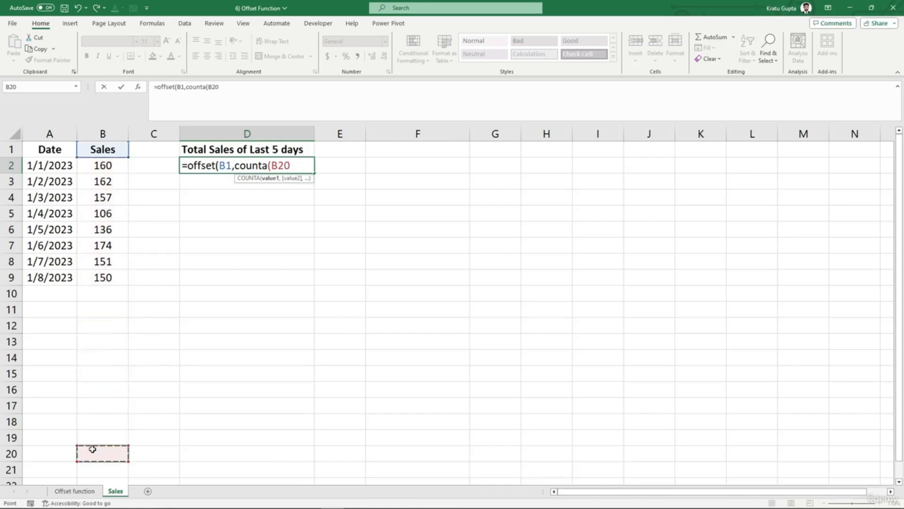
drag(102, 165, 100, 455)
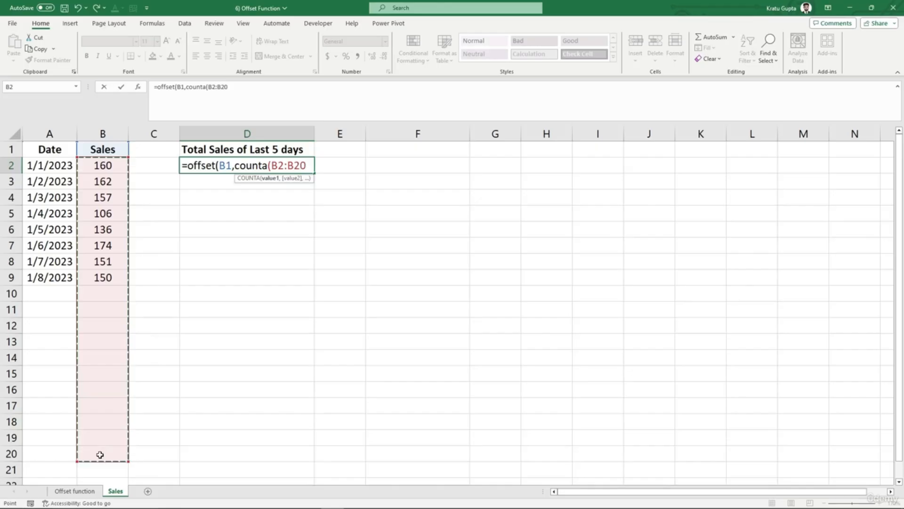
text())
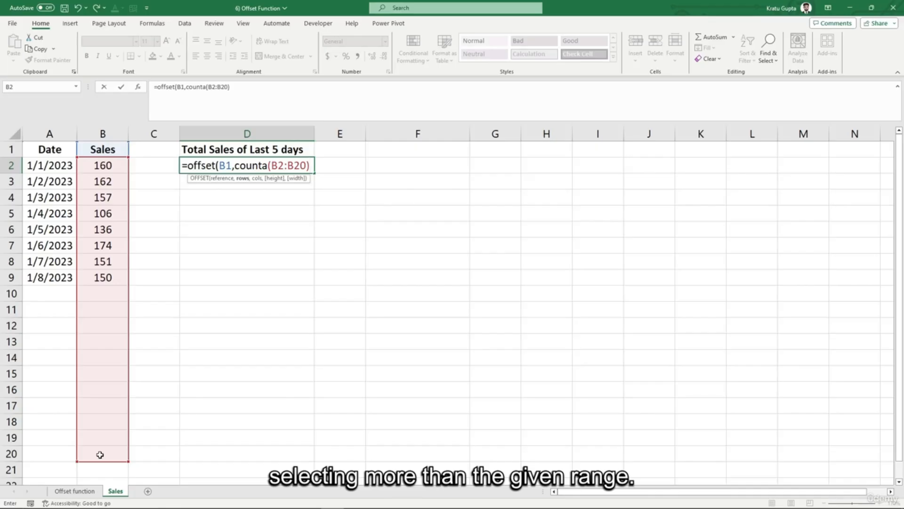
text(,)
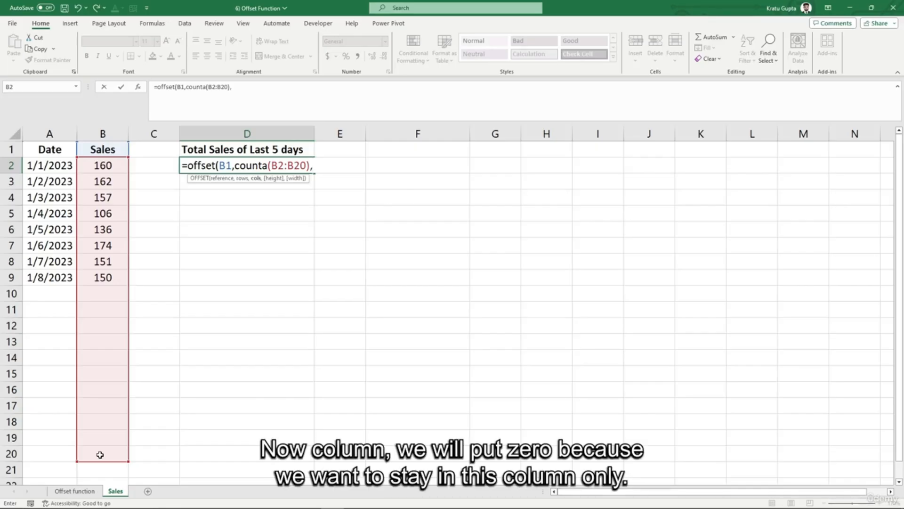
Step: Complete the OFFSET formula in D2 with a column offset of 0, a height of -5 and a width of 1
text(0,)
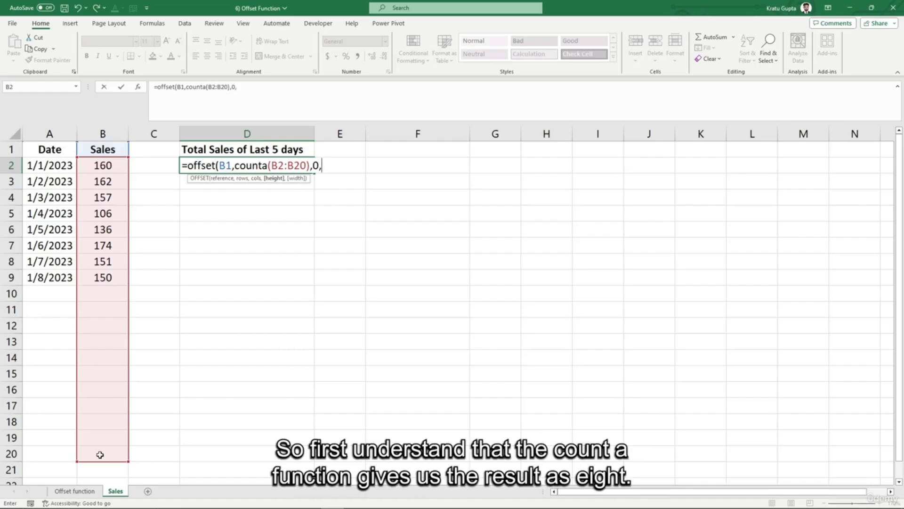
drag(186, 87, 231, 87)
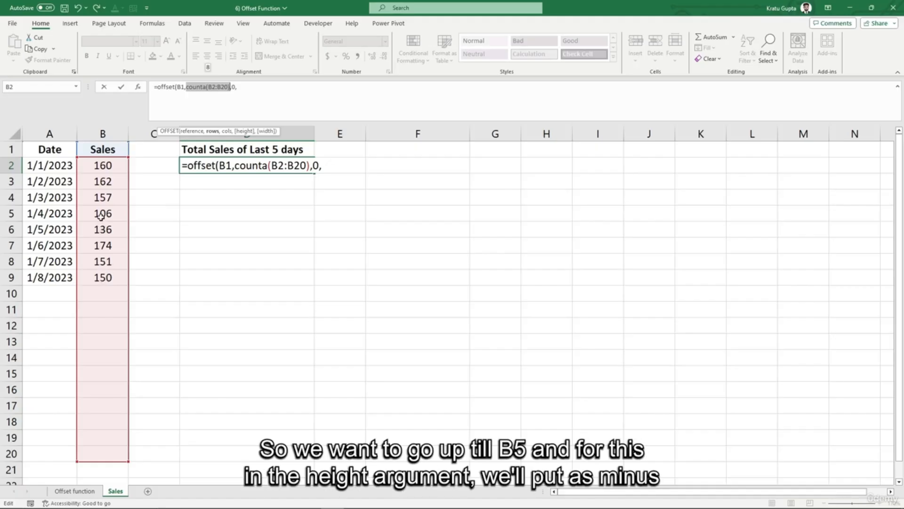
click(243, 83)
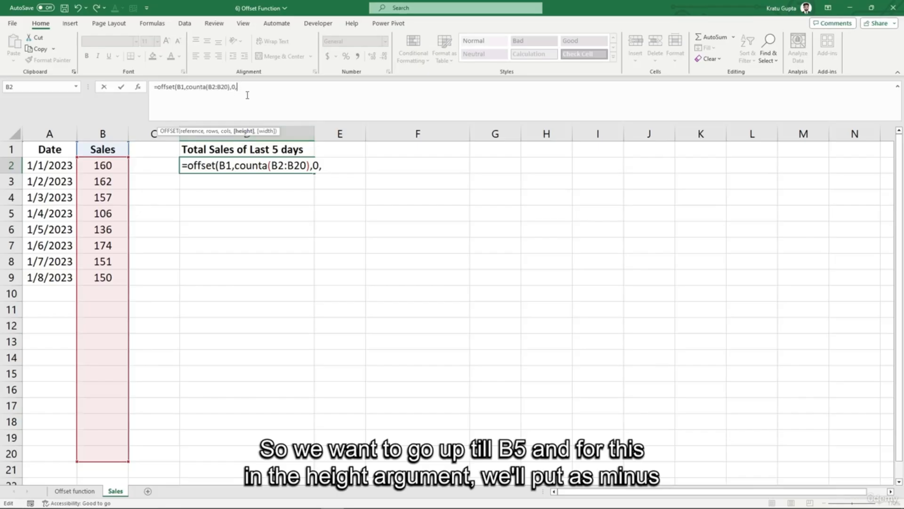
text(-5,)
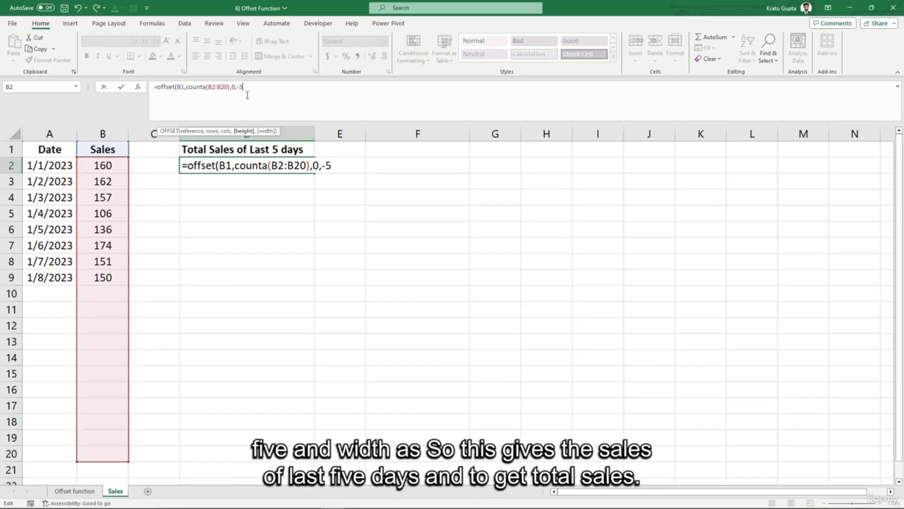
text(1)
key(Return)
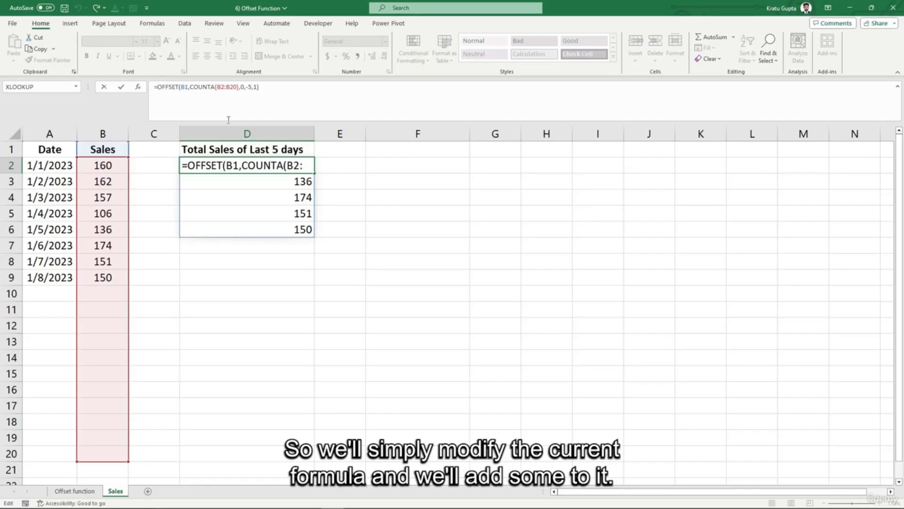
Step: Wrap the OFFSET formula in D2 in SUM and add 125 in B10 as the sales for 1/9/2023
text(sum)
text(()
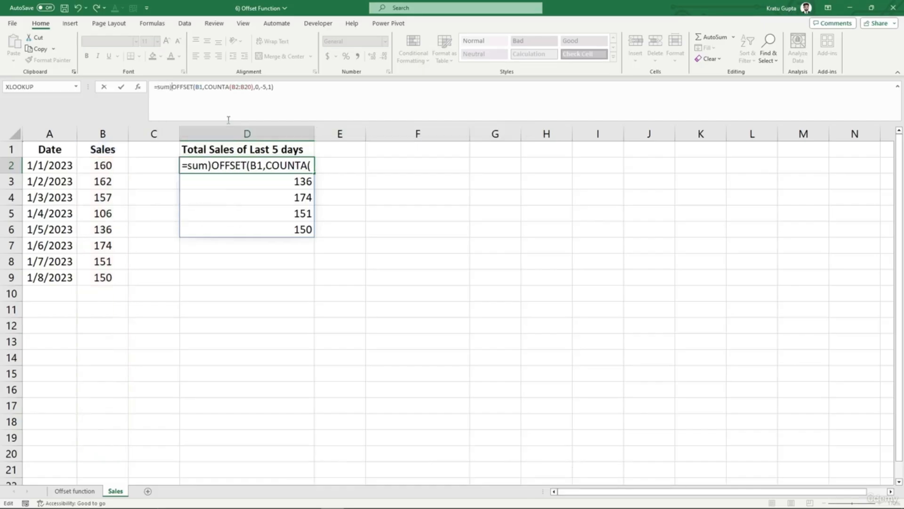
click(299, 87)
text())
key(Return)
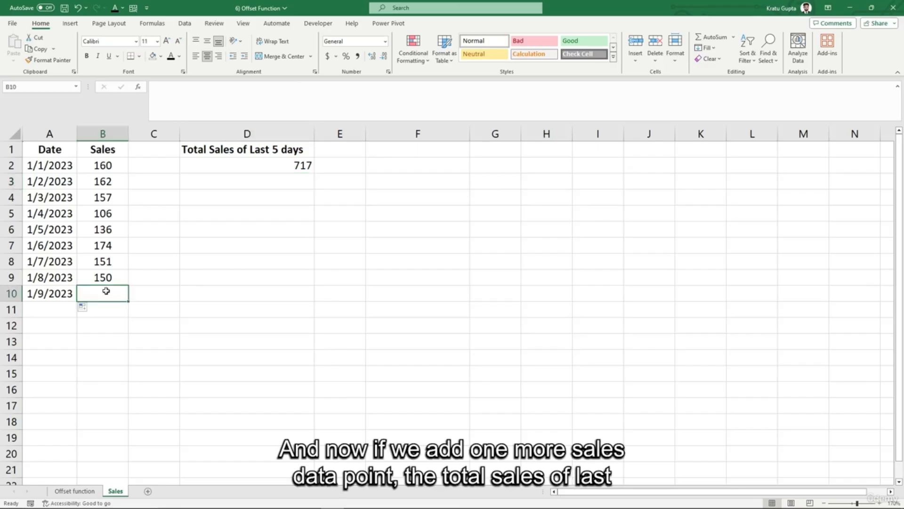
text(125)
key(Return)
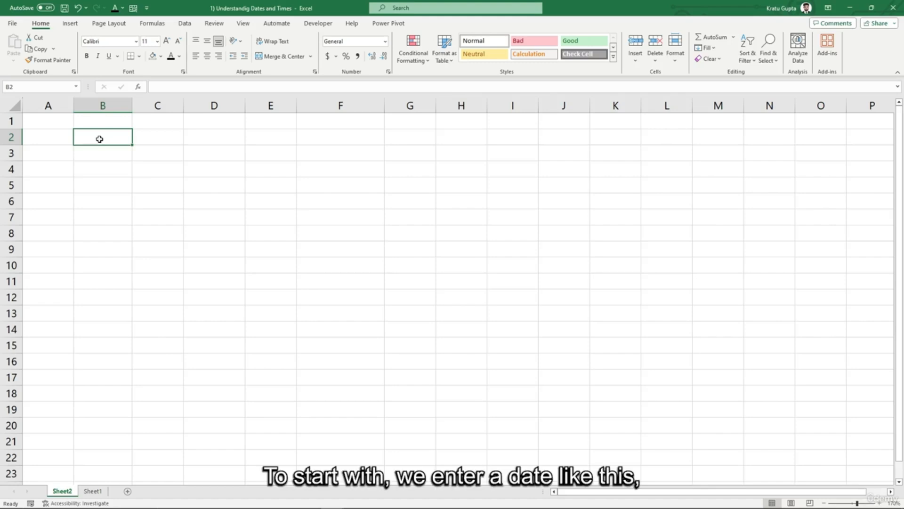
Step: In the dates and times workbook, enter the date 8/1/22 in B2 of Sheet2
text(8)
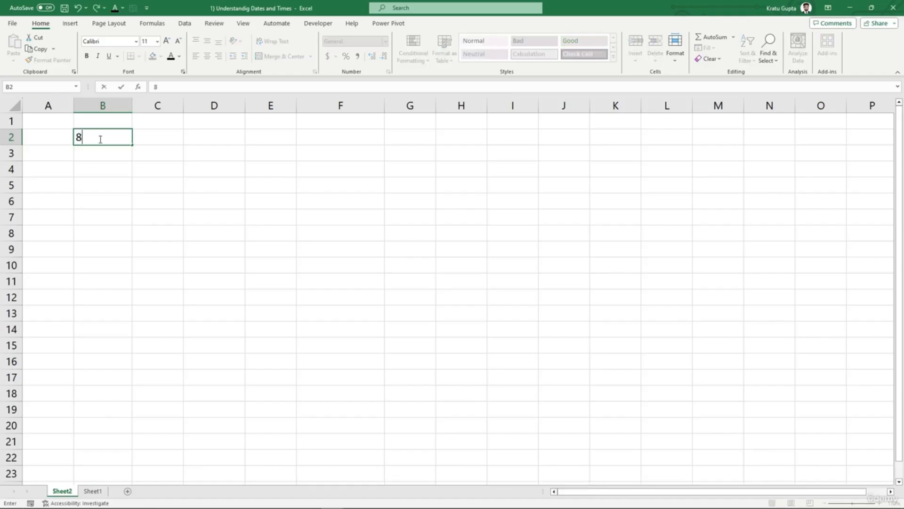
text(/1/22)
key(Return)
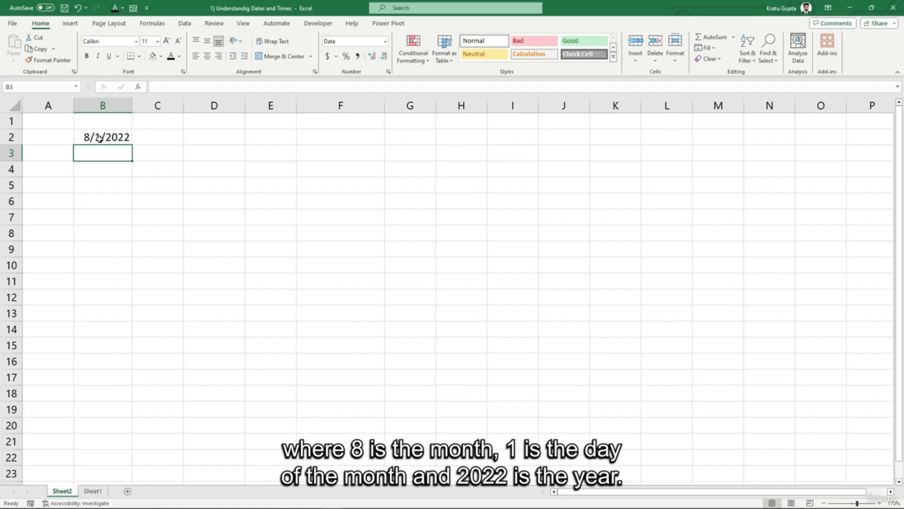
Step: Preview the Mar-12 date type for B2 and apply the second 14-Mar-12 type, which shows a two-digit day
click(102, 138)
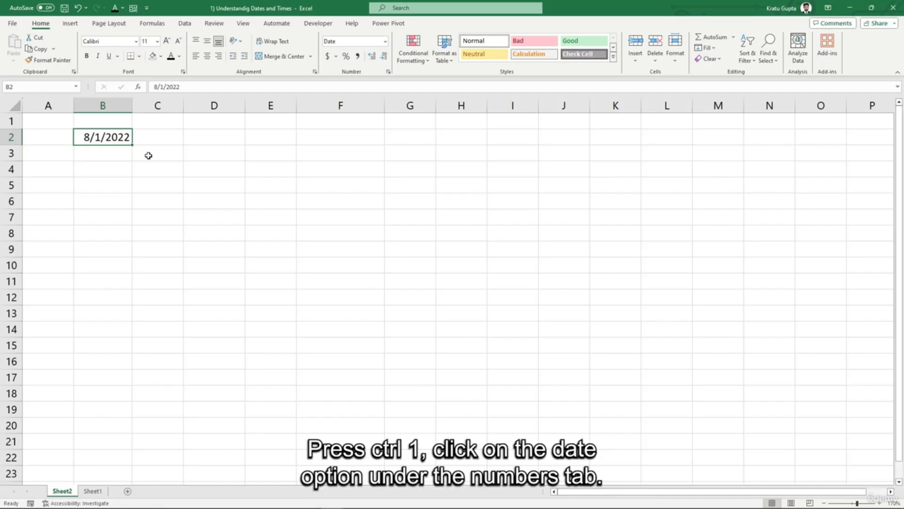
key(ctrl+1)
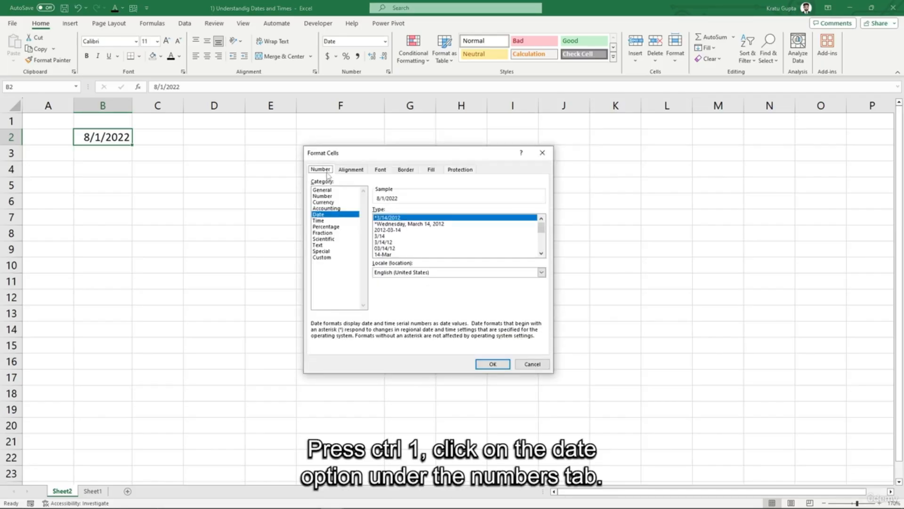
click(327, 216)
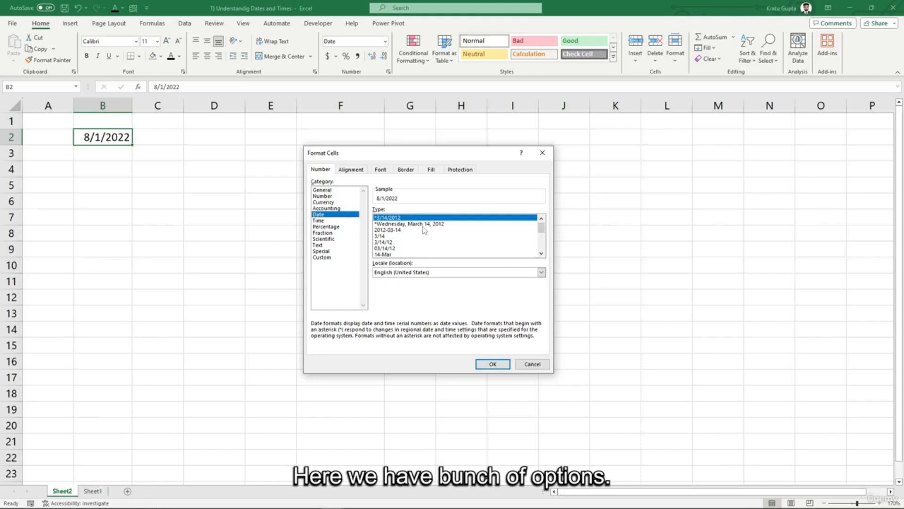
scroll(387, 234, down, 3)
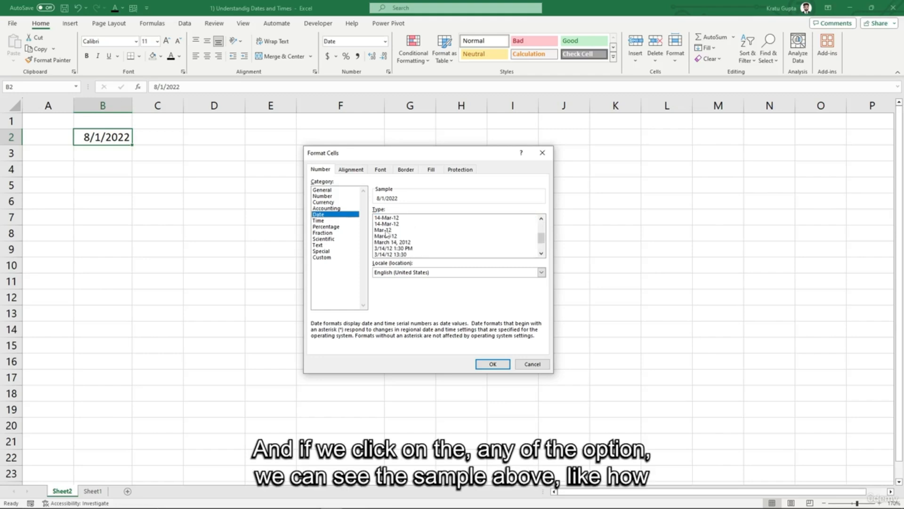
click(386, 230)
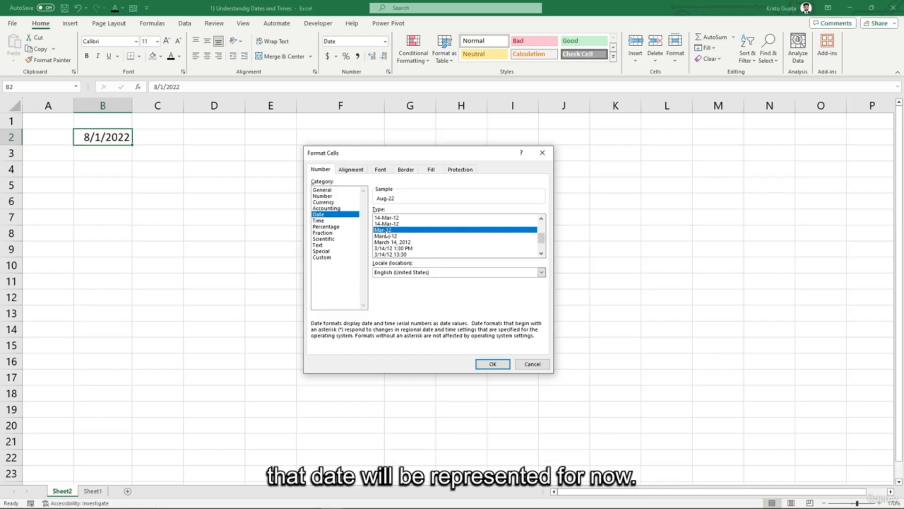
click(397, 224)
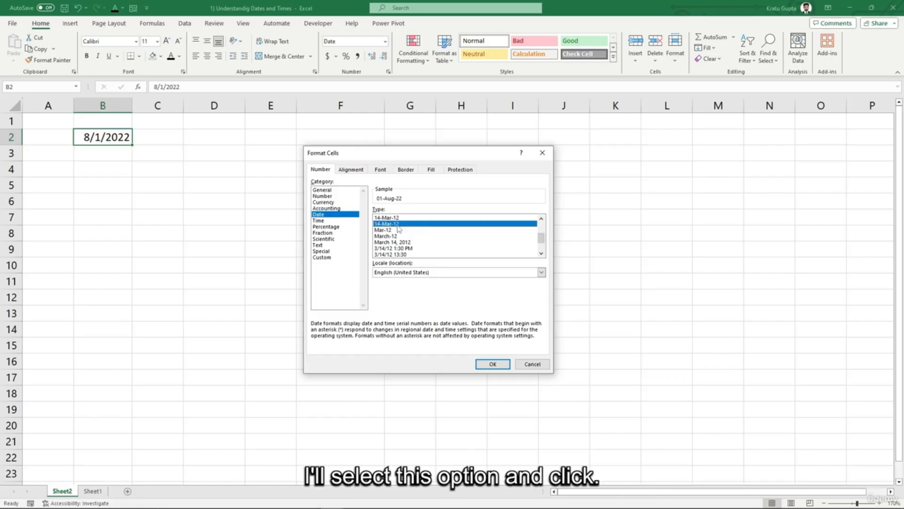
click(493, 365)
Step: Enter the invalid date 13/1/23, with a month above 12, in B3
click(102, 152)
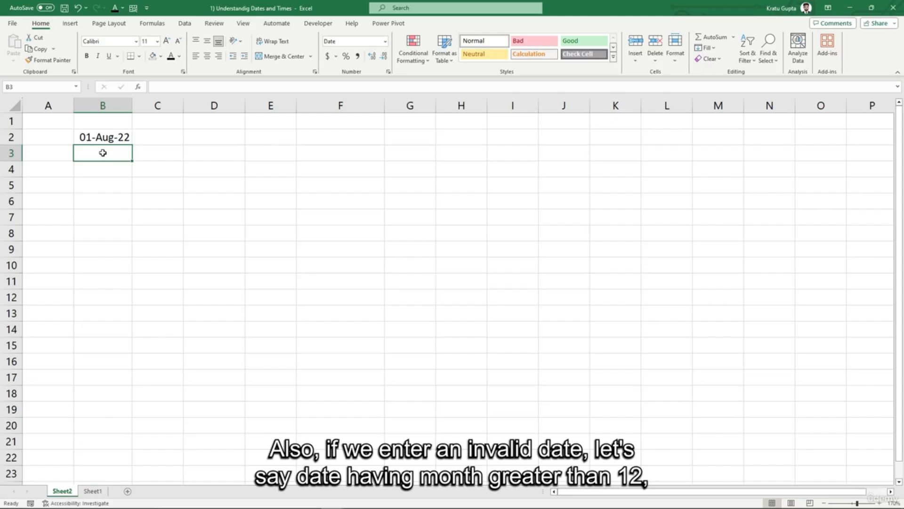
text(13)
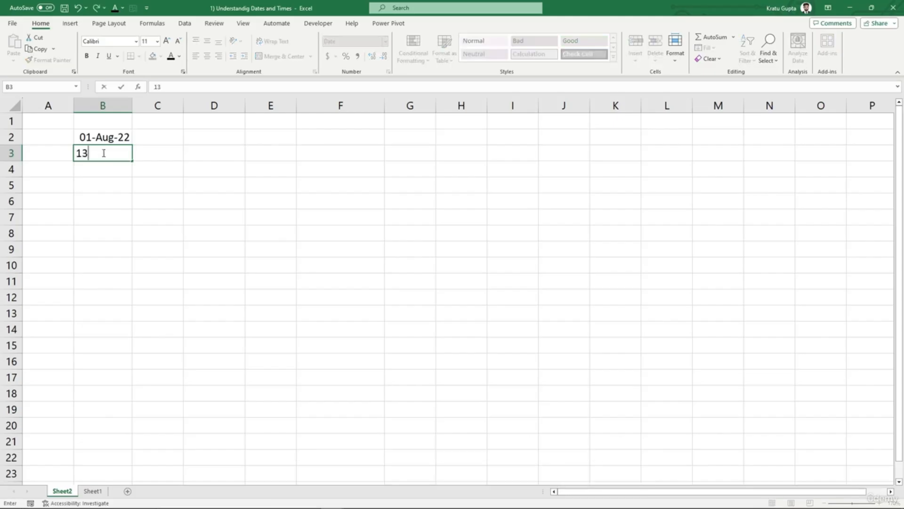
text(/1/23)
key(Return)
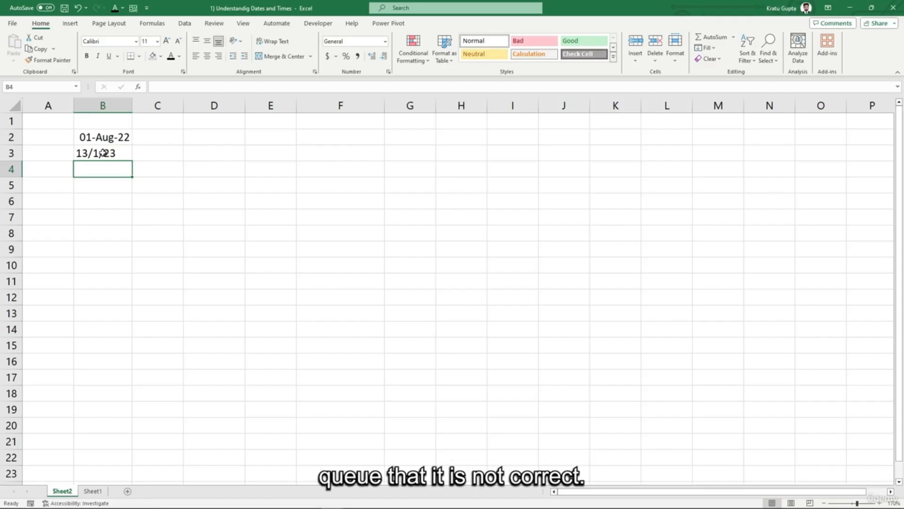
Step: Enter the time 8:00 in D3
key(Up)
key(Right)
key(Right)
text(8:)
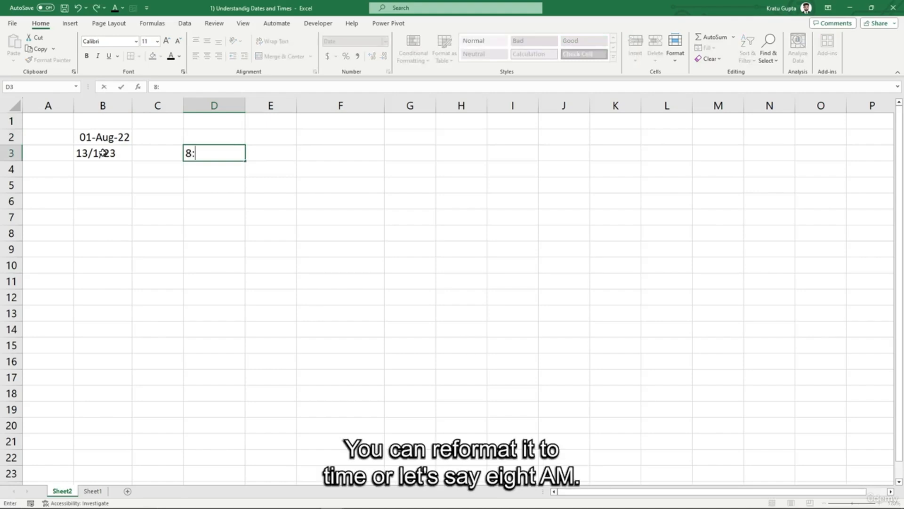
text(00)
key(Return)
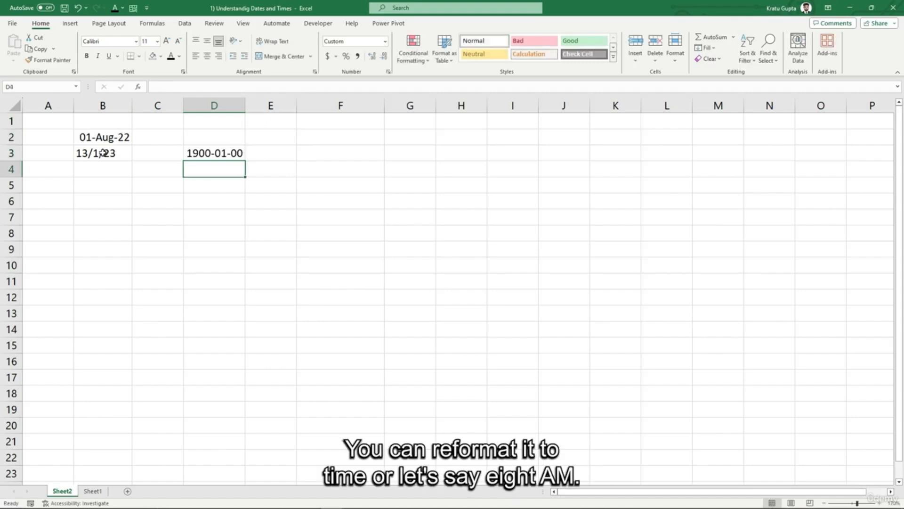
Step: Apply the Time number format to the 8:00 entry in D3
key(Up)
click(385, 41)
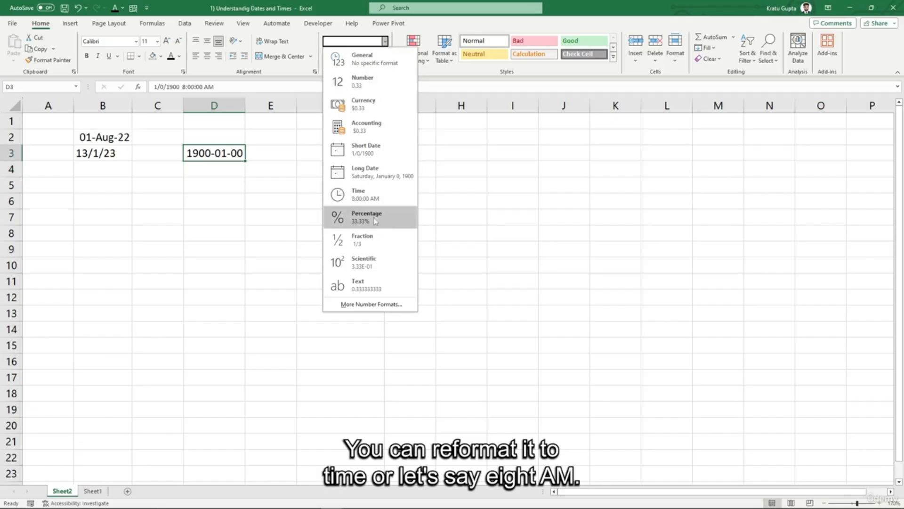
click(368, 196)
Step: Enter the time as 8 AM in D4, directly below the first time entry
click(219, 171)
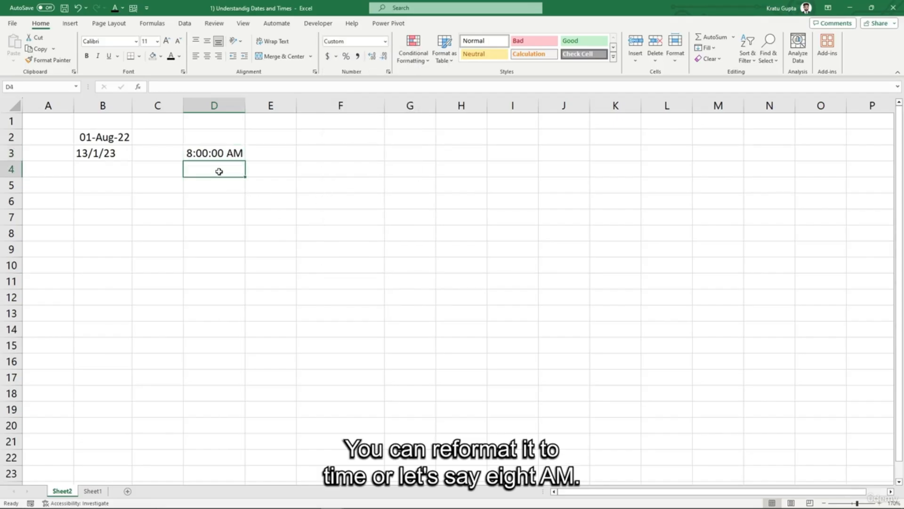
text(*)
key(BackSpace)
text(8 AM)
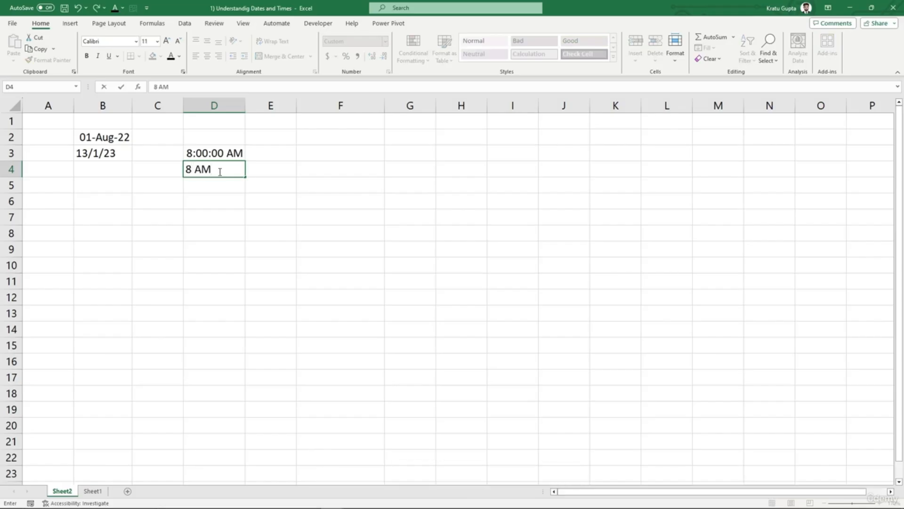
key(Return)
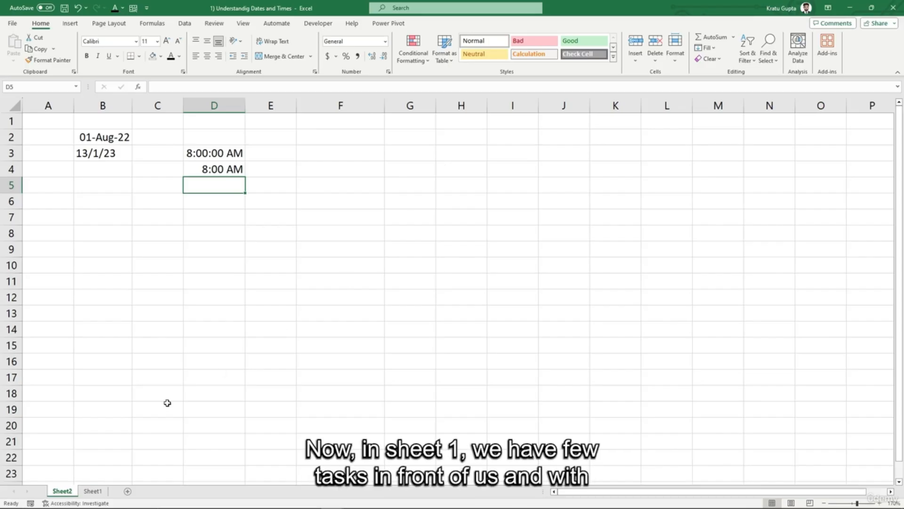
Step: On Sheet1, calculate Task 1's Experience (Days) in B4 with the formula =B3-B2
click(93, 491)
click(379, 297)
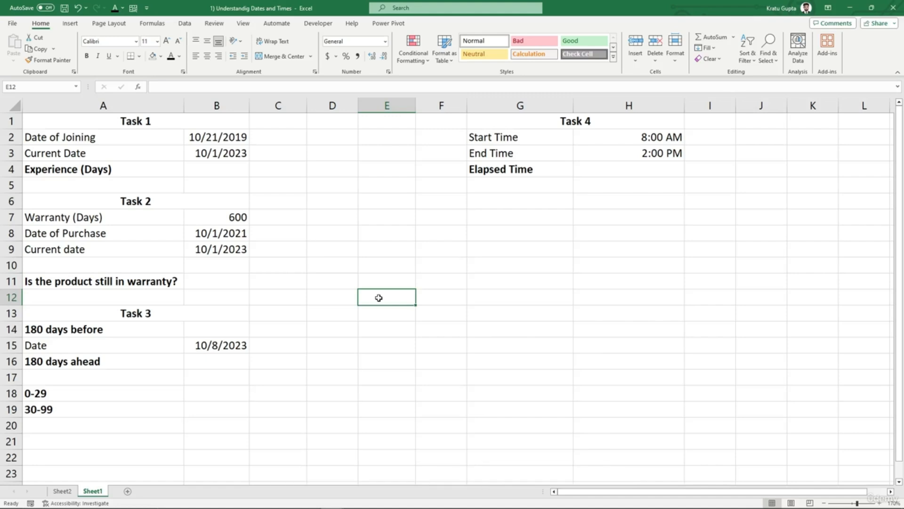
click(223, 172)
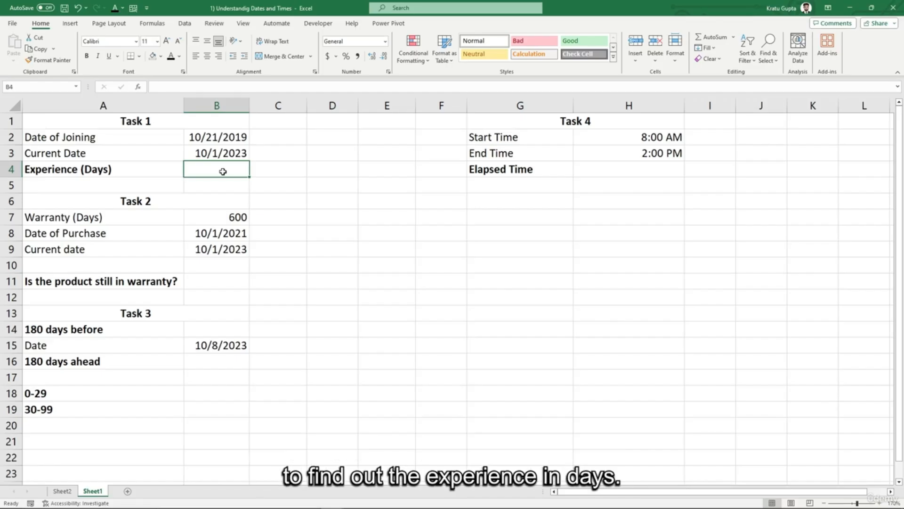
text(=)
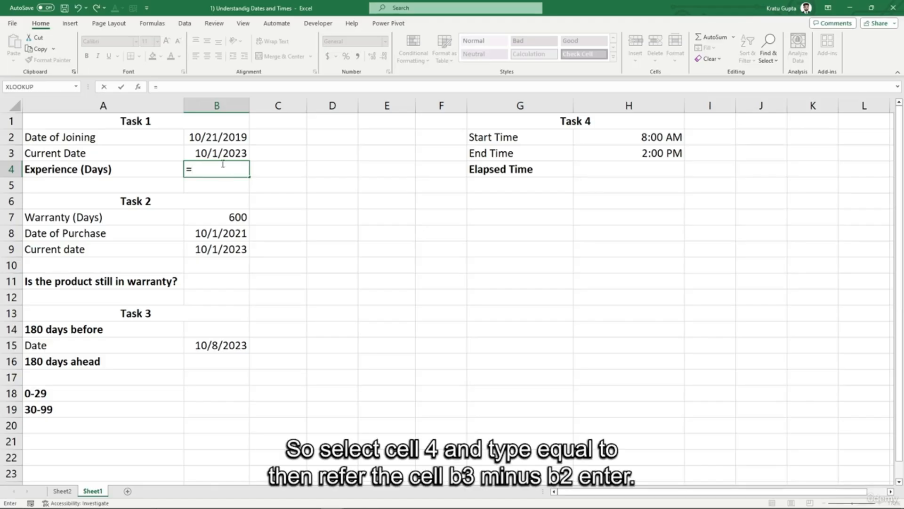
click(210, 152)
text(-)
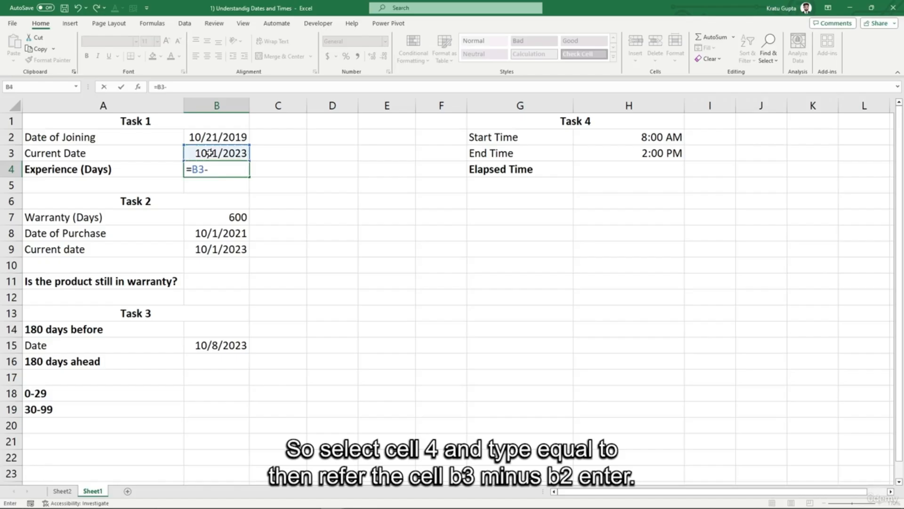
key(Up)
key(Up)
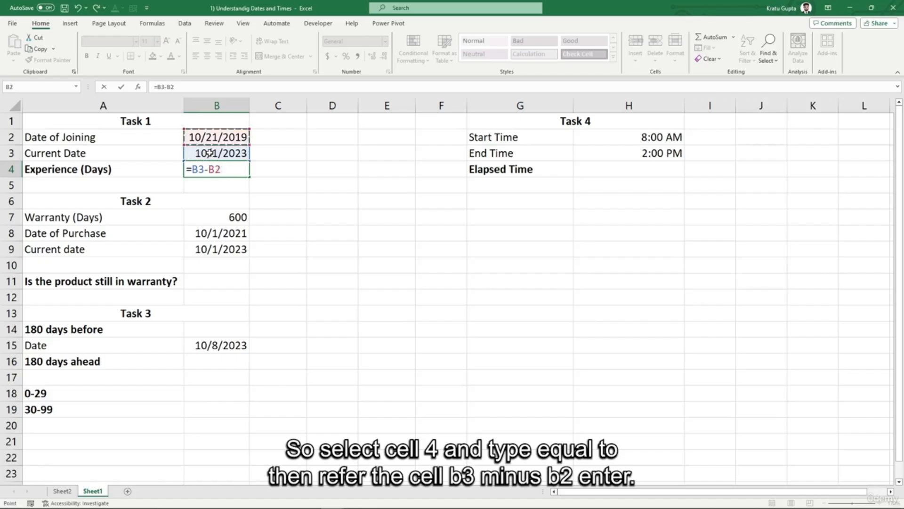
key(Return)
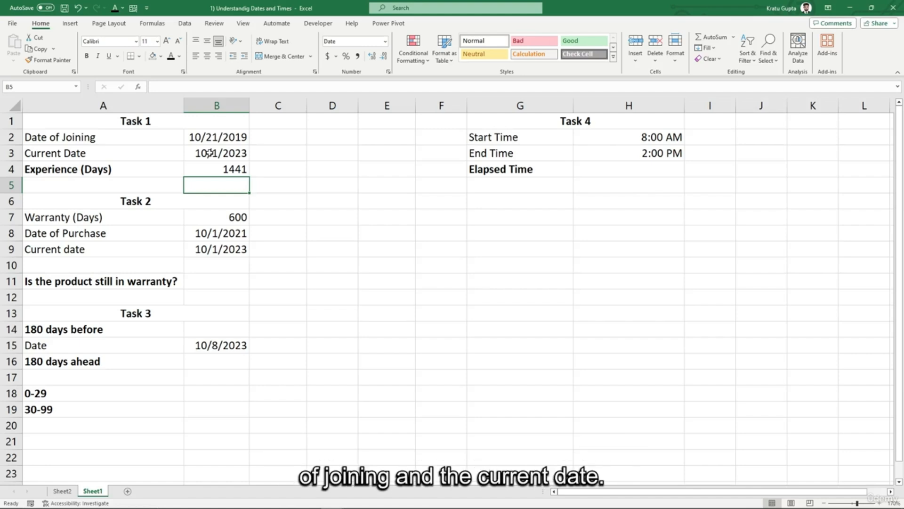
Step: Calculate Task 2's warranty end date in B10 with the formula =B8+B7
click(213, 282)
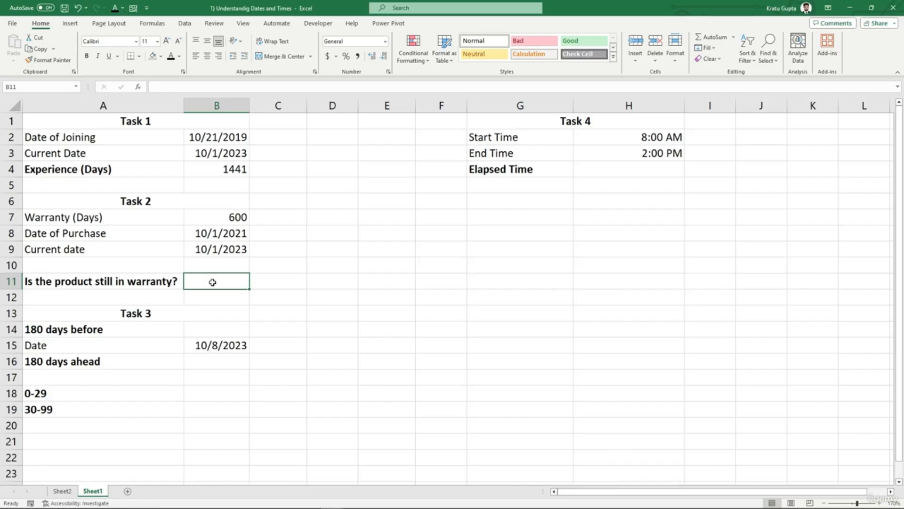
click(211, 268)
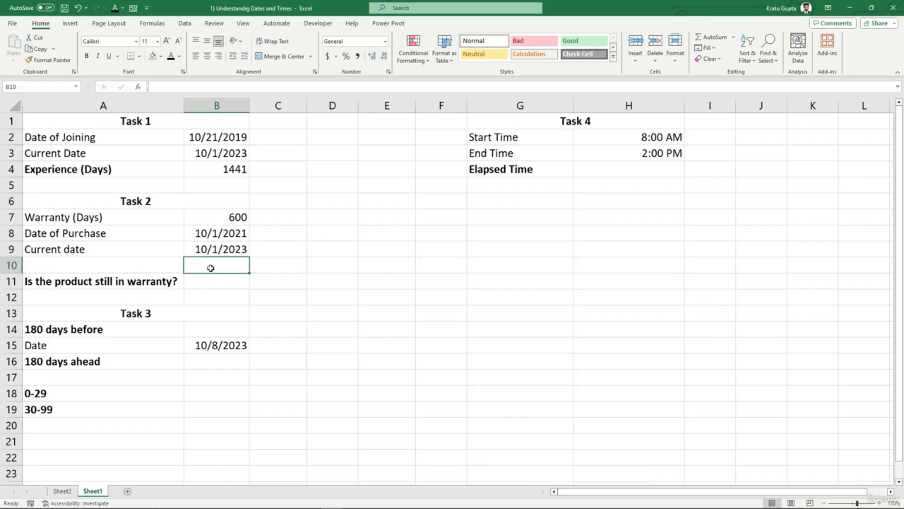
text(=)
key(Up)
key(Up)
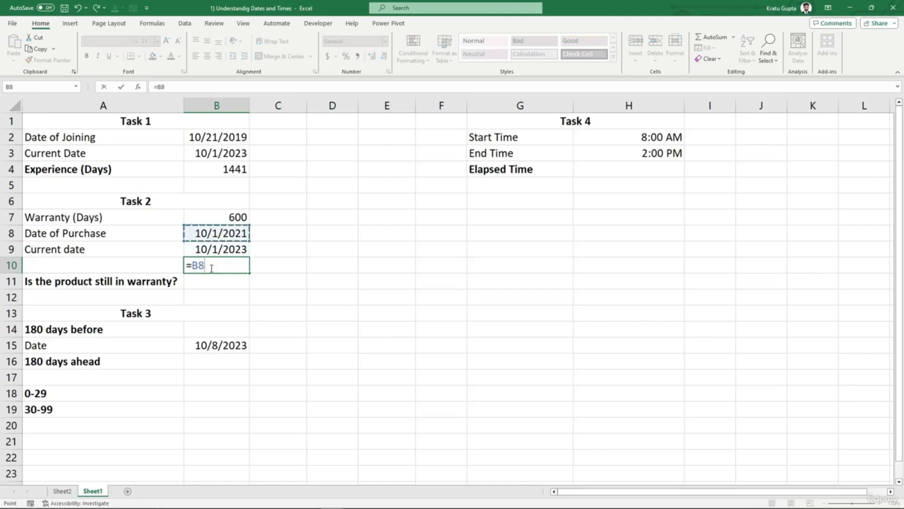
text(+)
key(Up)
key(Up)
key(Up)
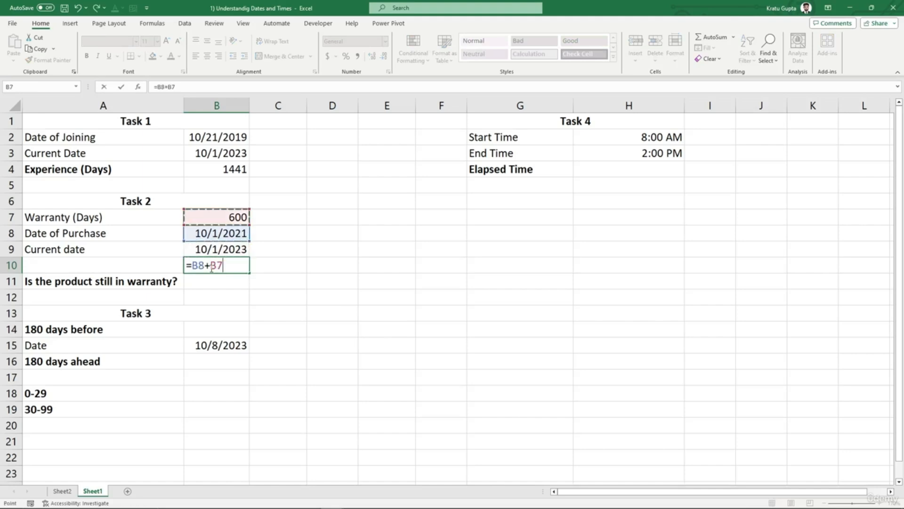
key(ctrl+Return)
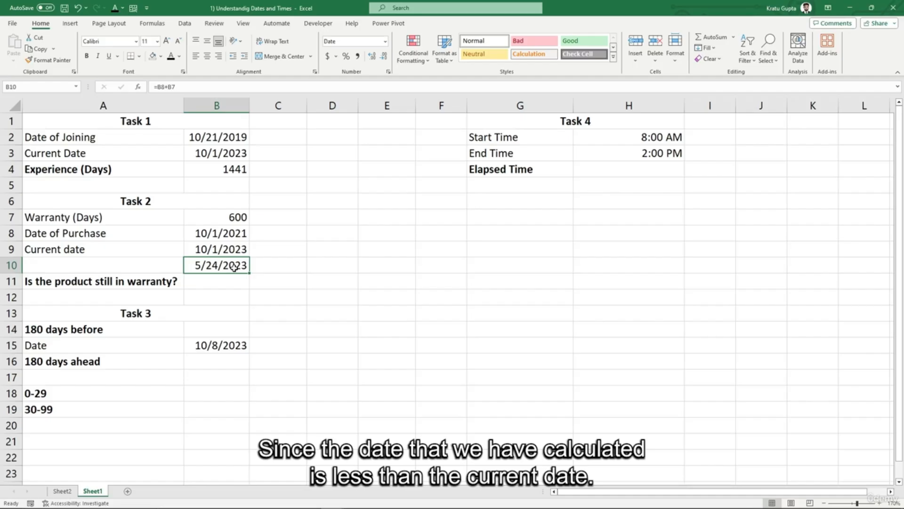
Step: Enter Yes in B11 as the answer to whether the product is still in warranty
click(223, 289)
key(Down)
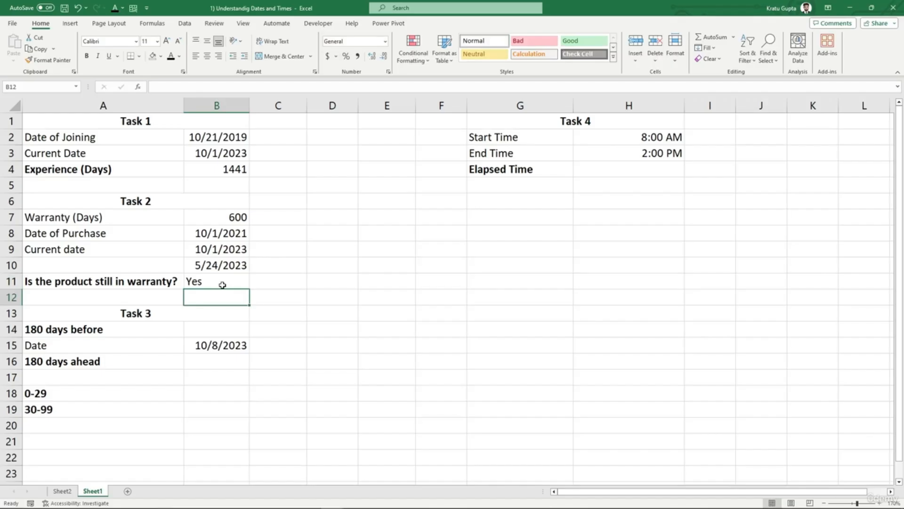
Step: Calculate Task 3's date 180 days before in B14 with the formula =B15-180
key(Down)
key(Down)
key(Down)
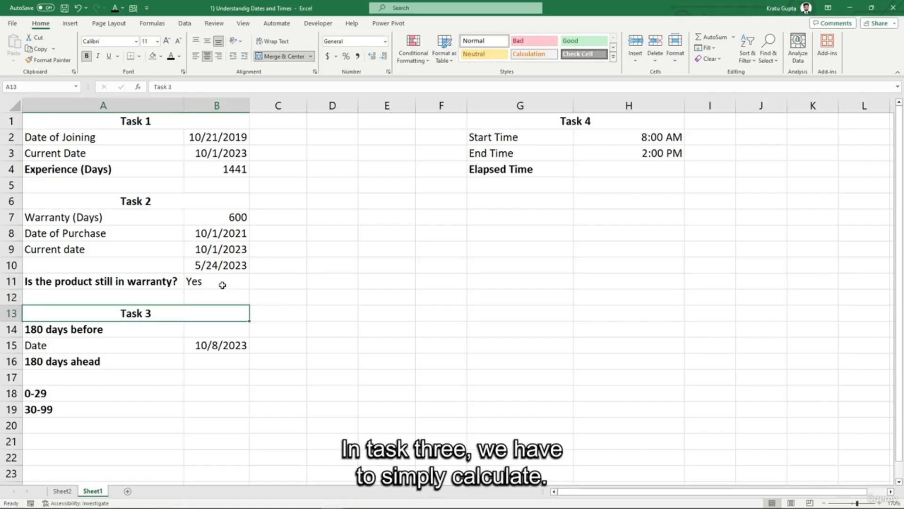
key(Up)
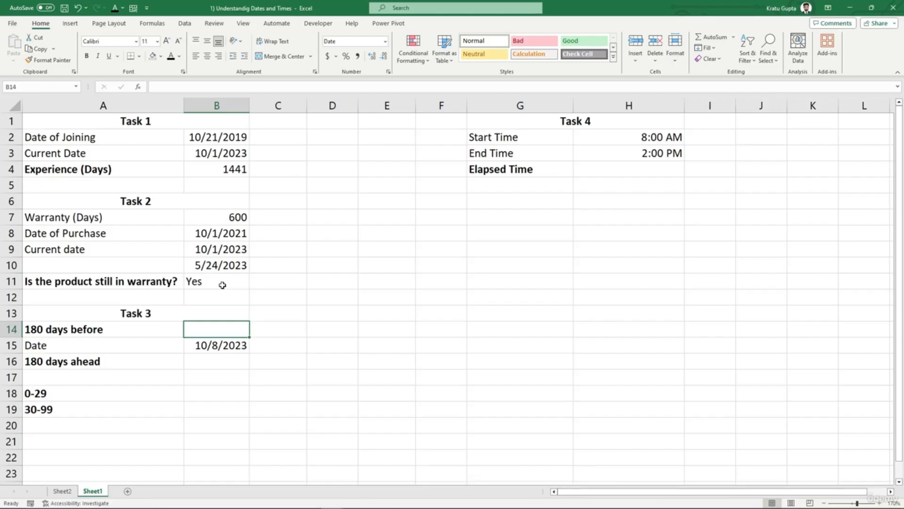
text(=)
key(Down)
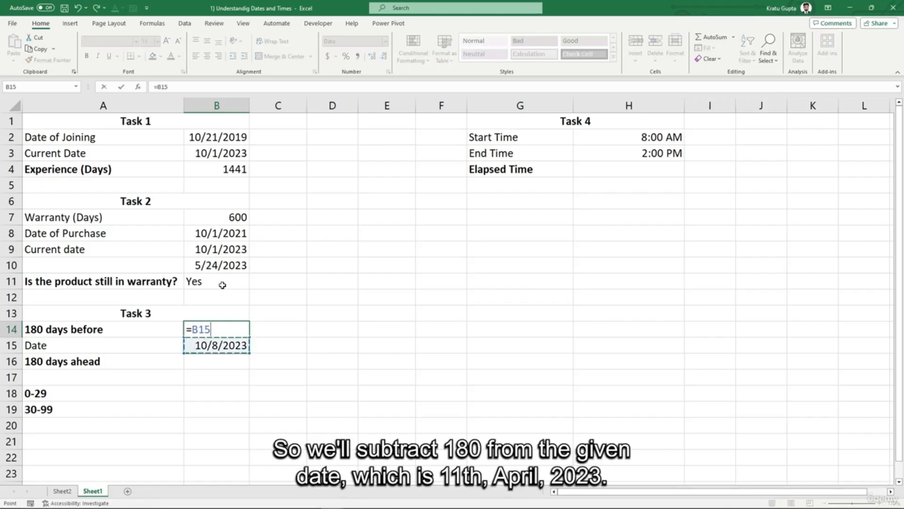
text(-180)
key(Return)
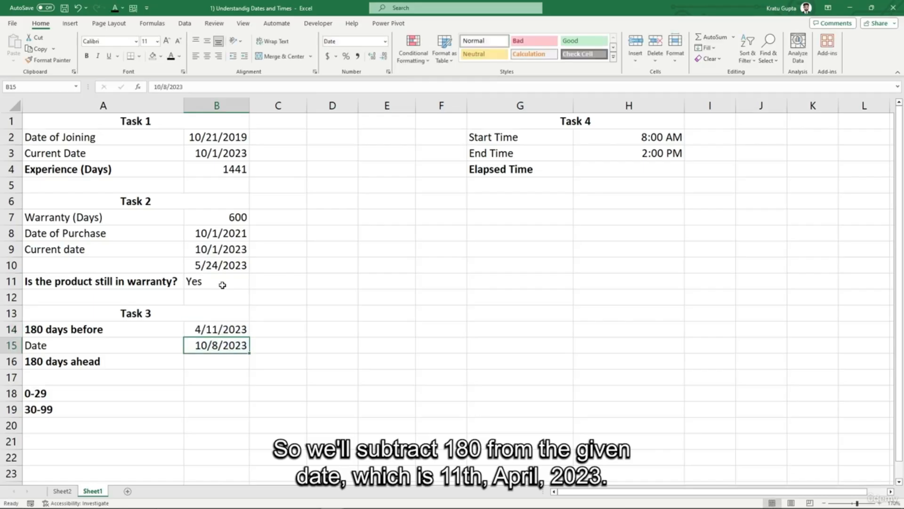
Step: Calculate Task 3's date 180 days ahead in B16 with the formula =B15+180
click(223, 364)
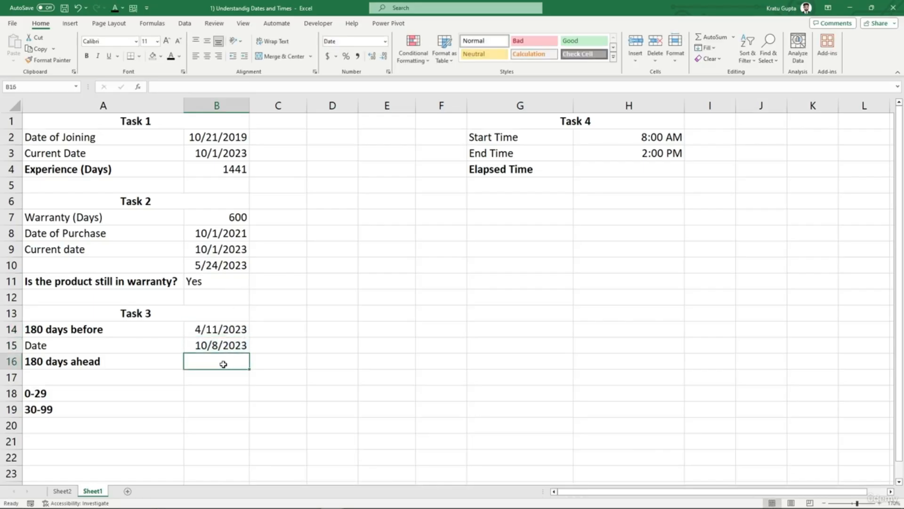
text(=)
key(Up)
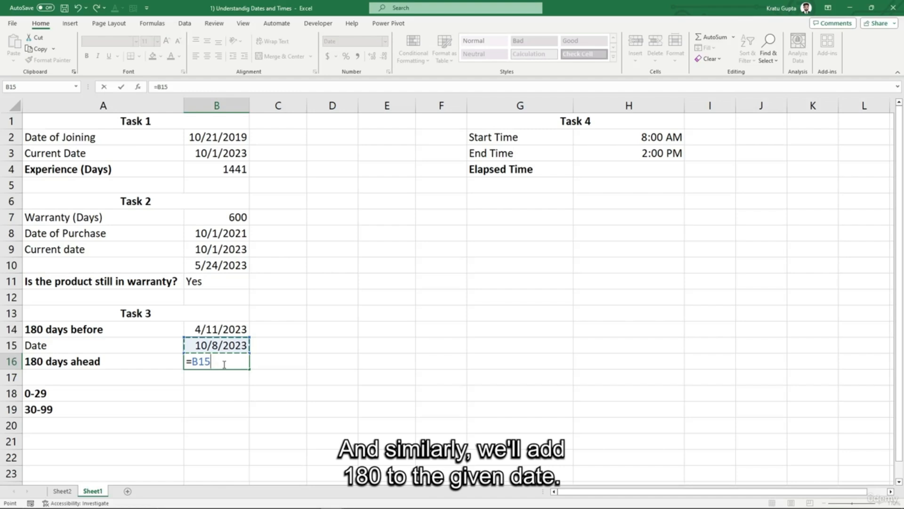
text(+180)
key(Return)
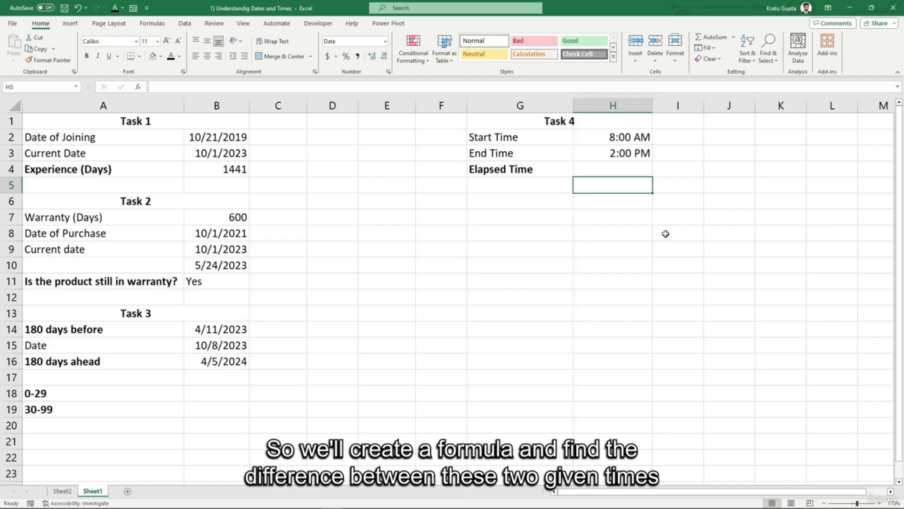
Step: Calculate Task 4's Elapsed Time in H4 by subtracting start from end time with =H3-H2
key(Up)
text(=)
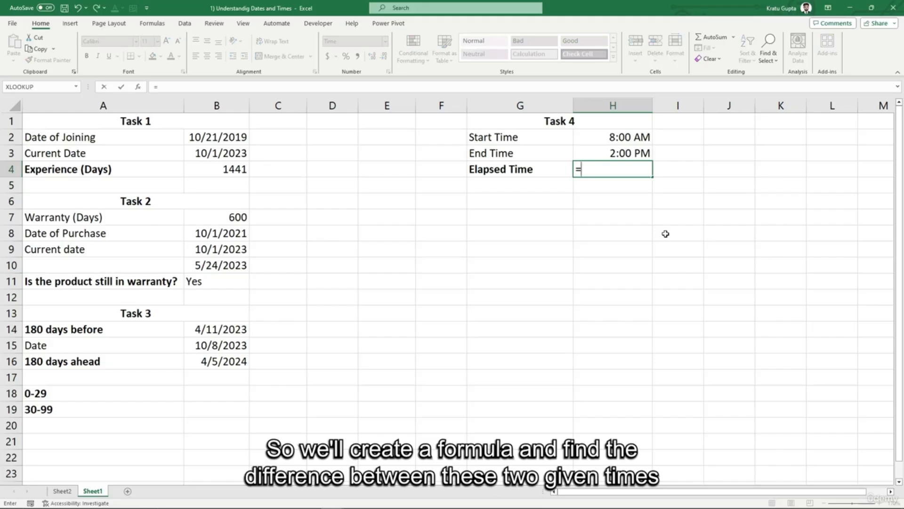
key(Up)
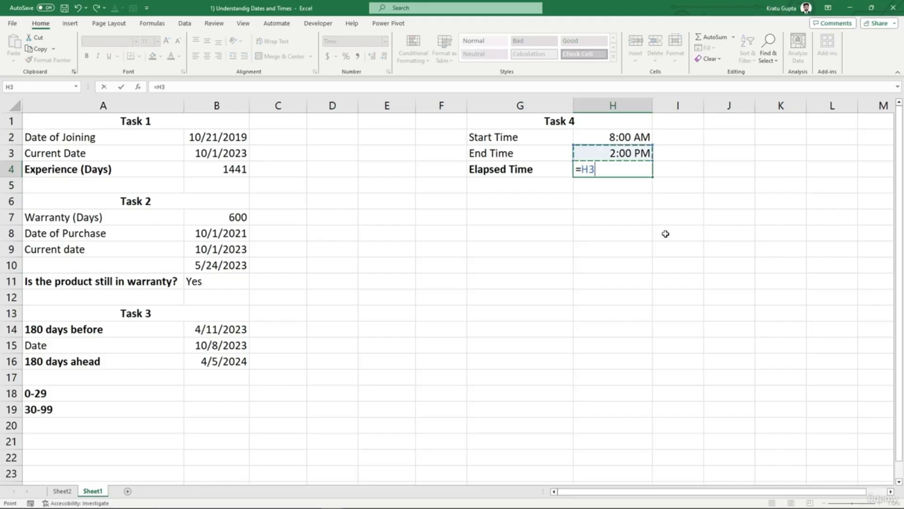
text(-)
key(Up)
key(Up)
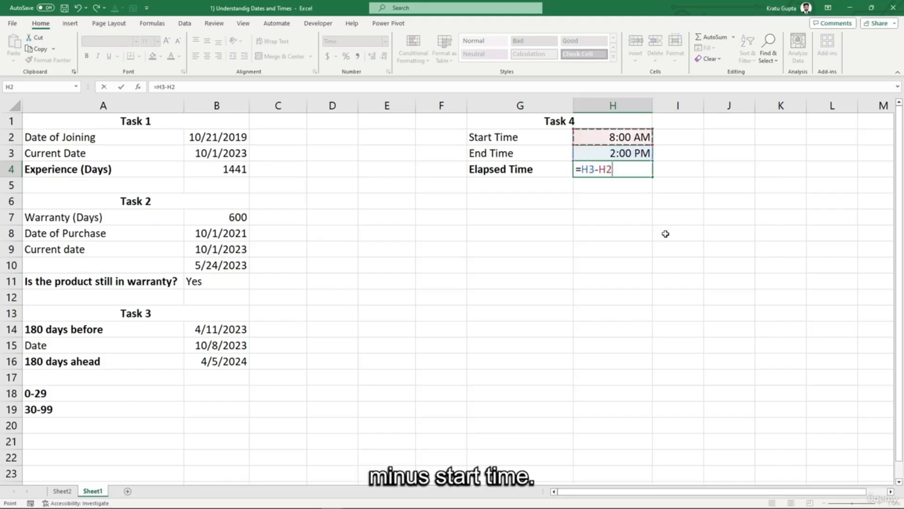
key(Return)
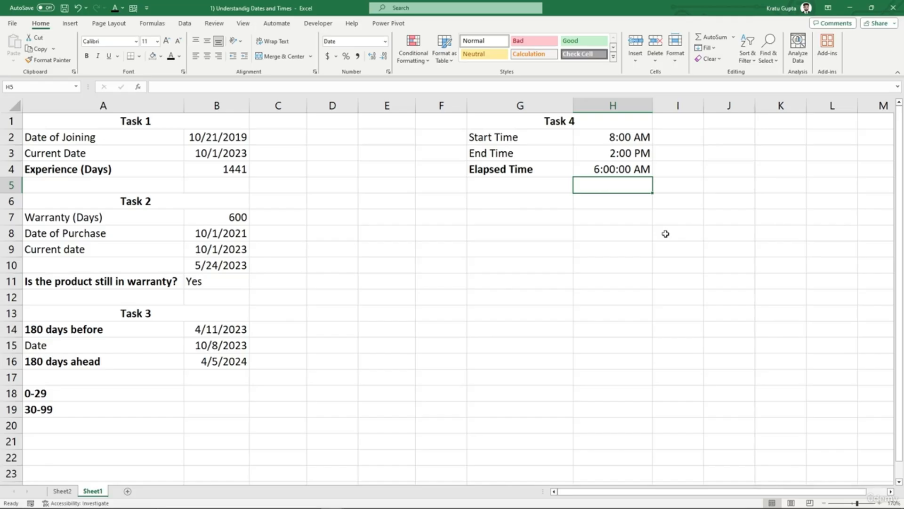
Step: Enter the date 1/1/1900 in G12 and fill the date series down to G13
click(538, 292)
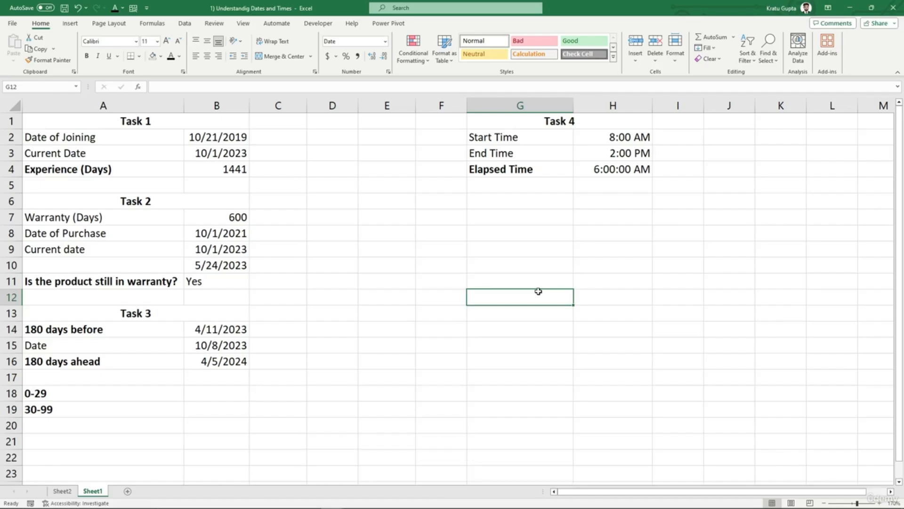
text(=1)
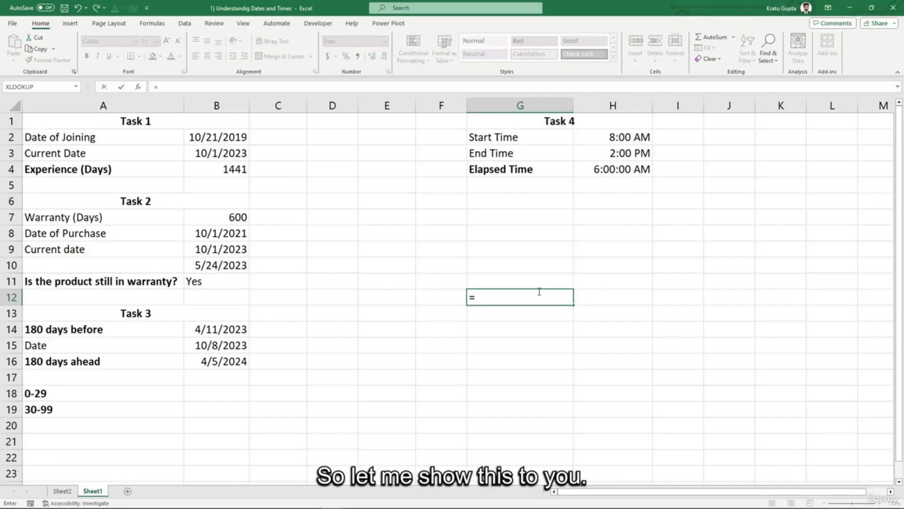
key(BackSpace)
key(BackSpace)
text(1/1/)
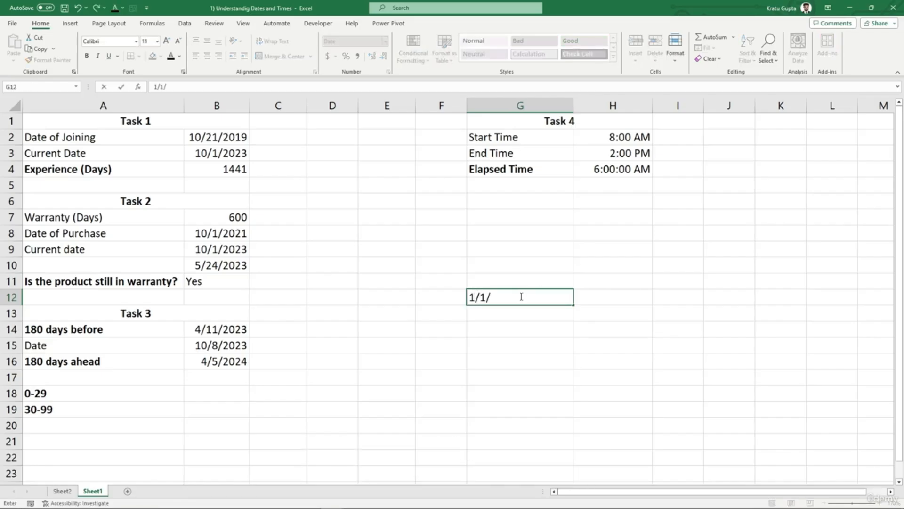
text(1900)
key(Return)
click(520, 296)
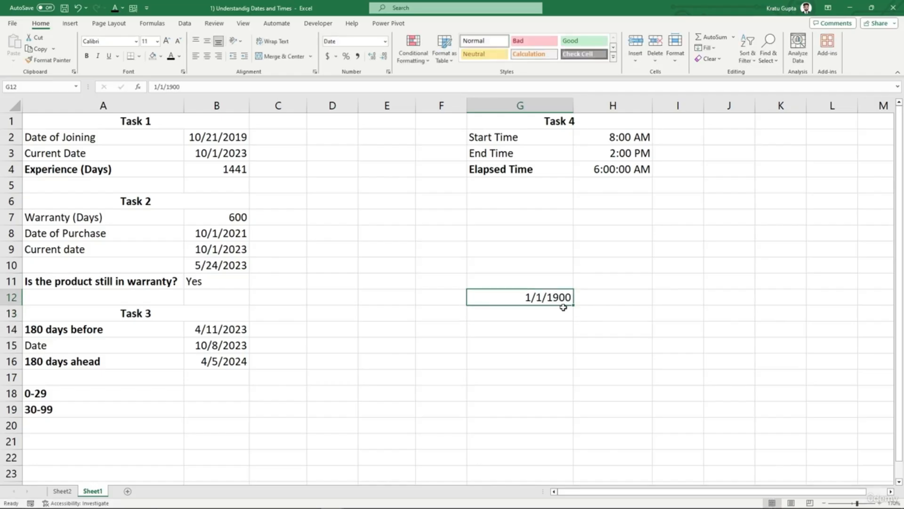
drag(573, 305, 574, 320)
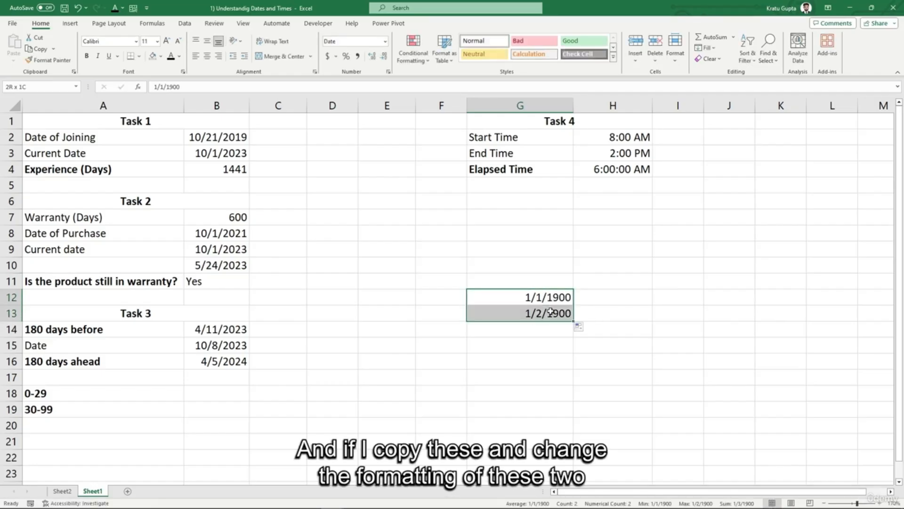
Step: Copy the dates in G12:G13 to H12:H13 and apply the General number format to the copies
key(ctrl+c)
click(600, 301)
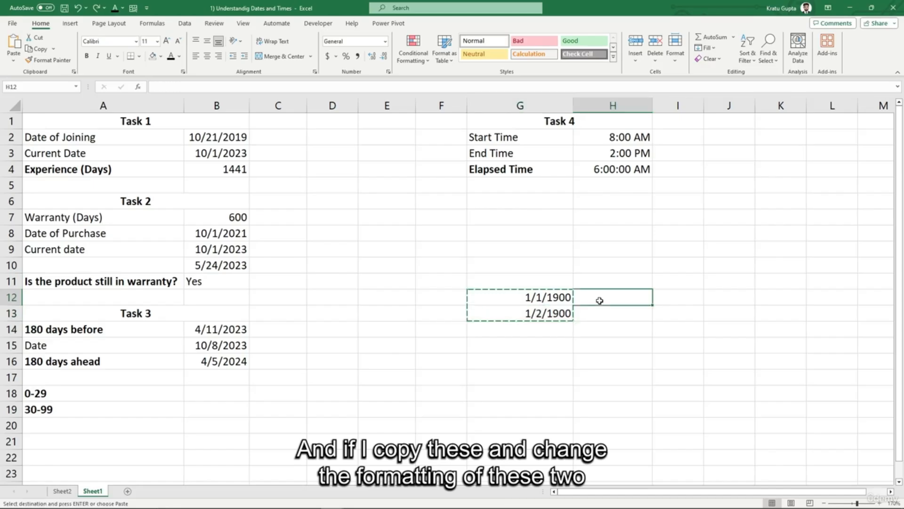
key(ctrl+v)
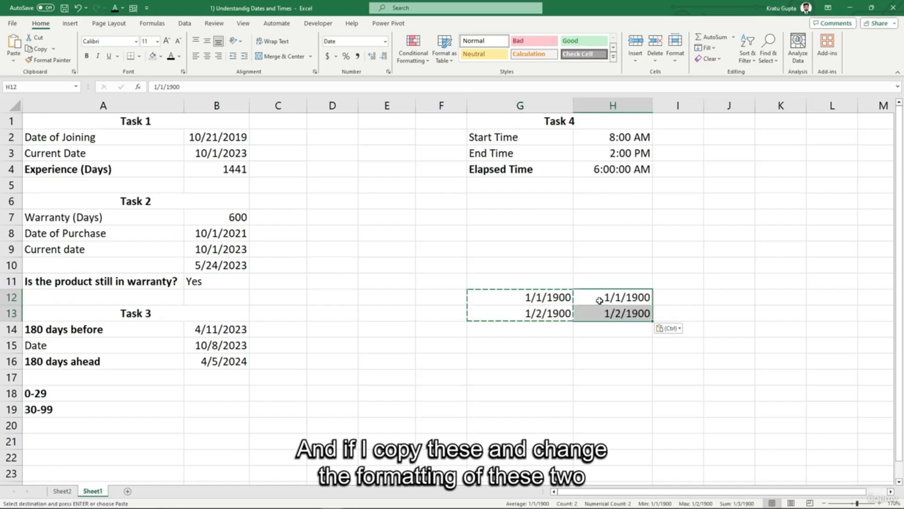
click(385, 42)
click(377, 68)
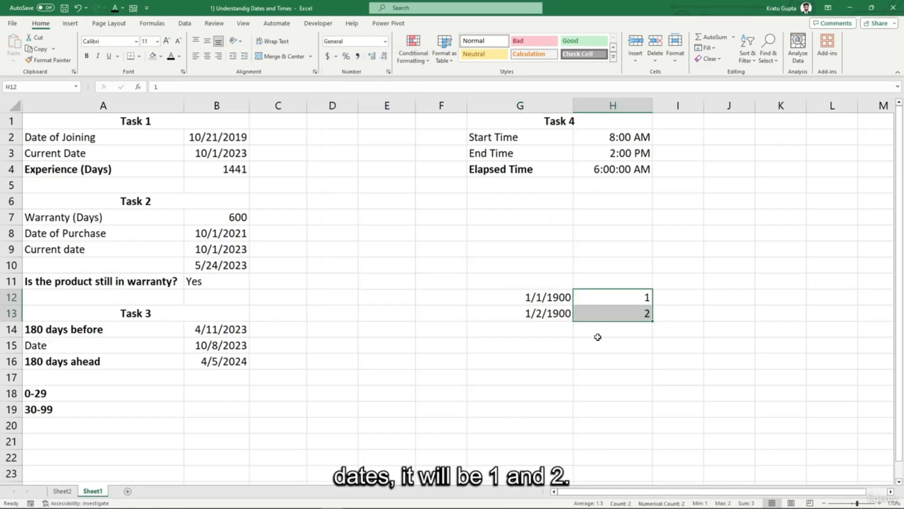
click(626, 343)
click(626, 301)
click(628, 308)
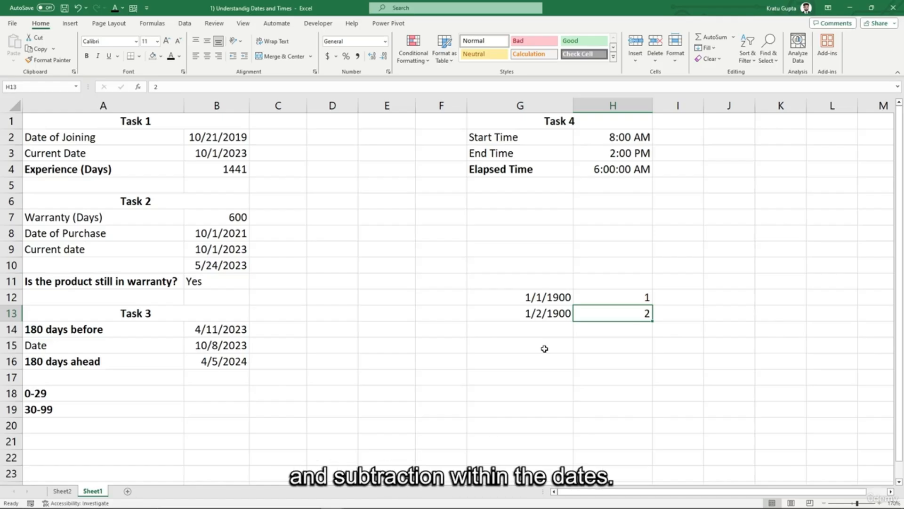
Step: Enter dates with two-digit years, 1/1/23 in G17 and 1/1/67 in G18
click(494, 371)
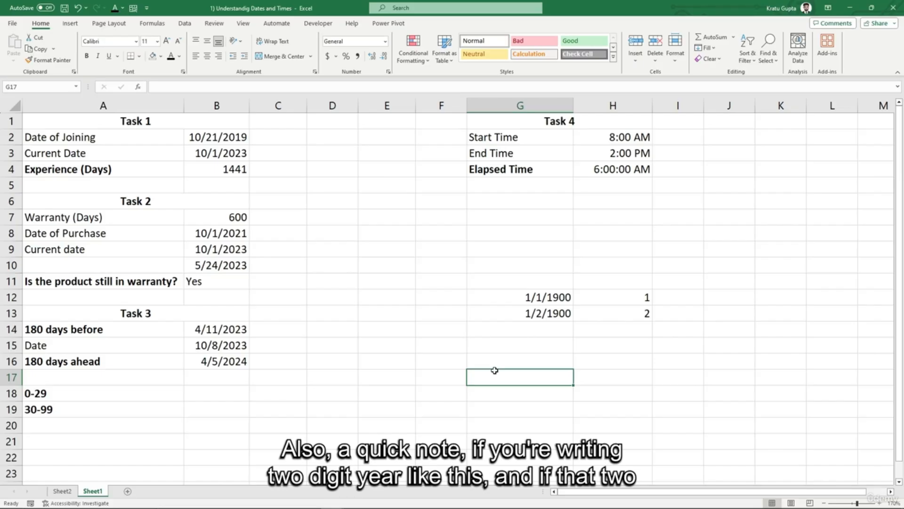
text(1/1/23)
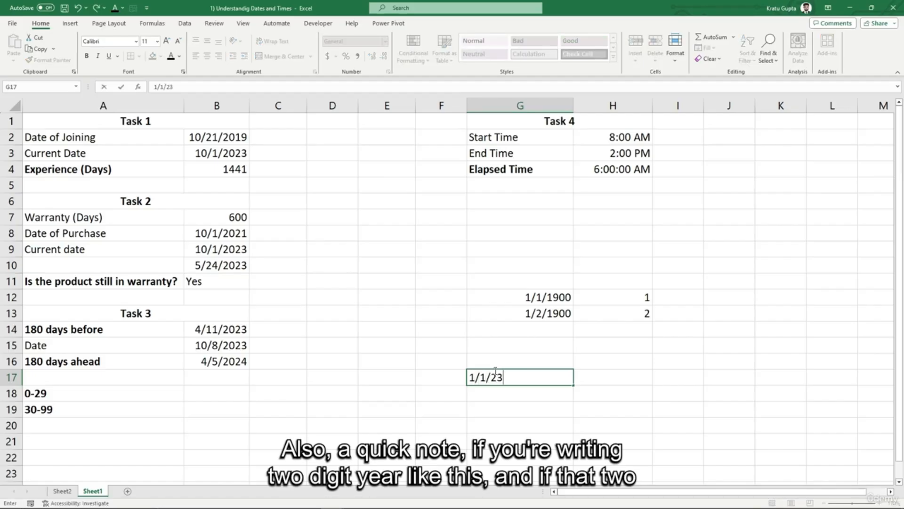
key(Return)
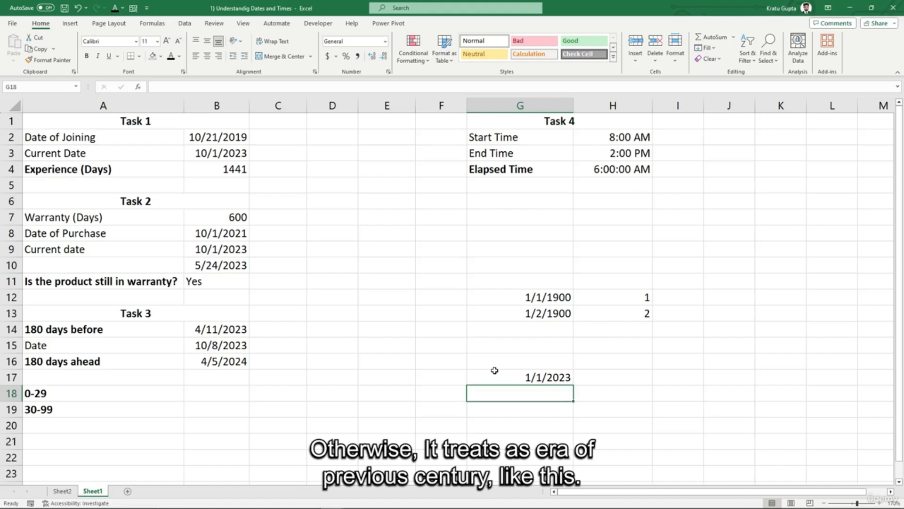
text(1/)
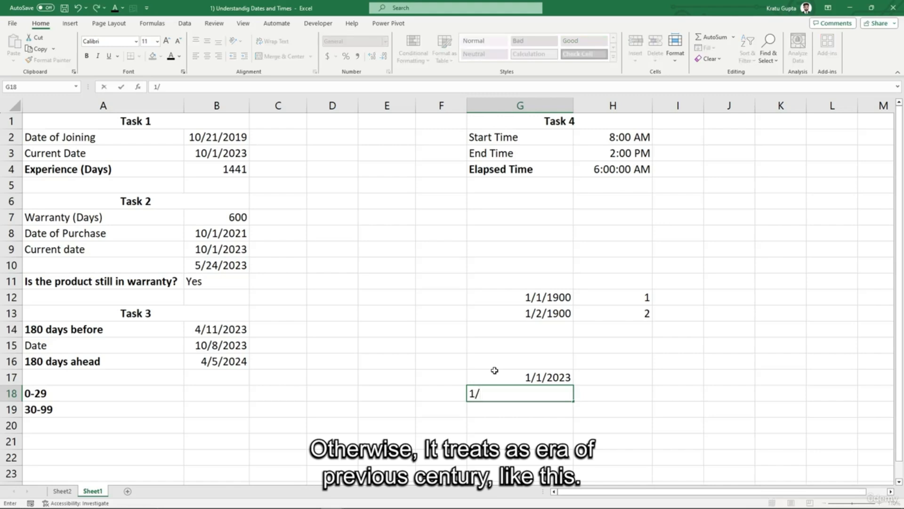
text(1/67)
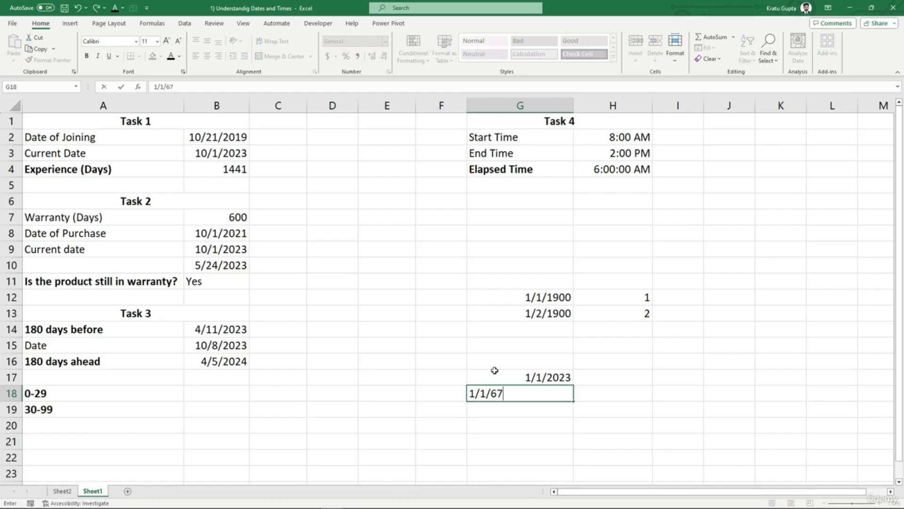
key(Return)
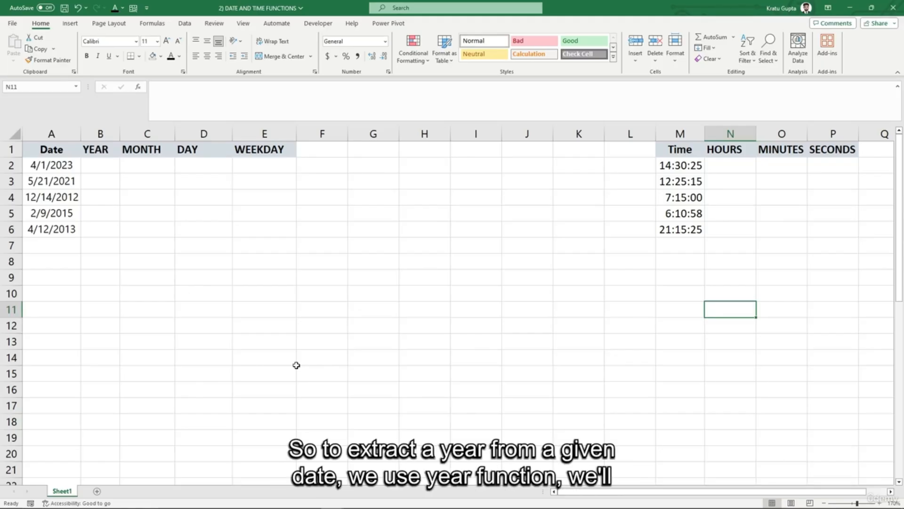
Step: Extract the year of each date with =YEAR(A2) in B2 and fill the formula down to B6
click(90, 171)
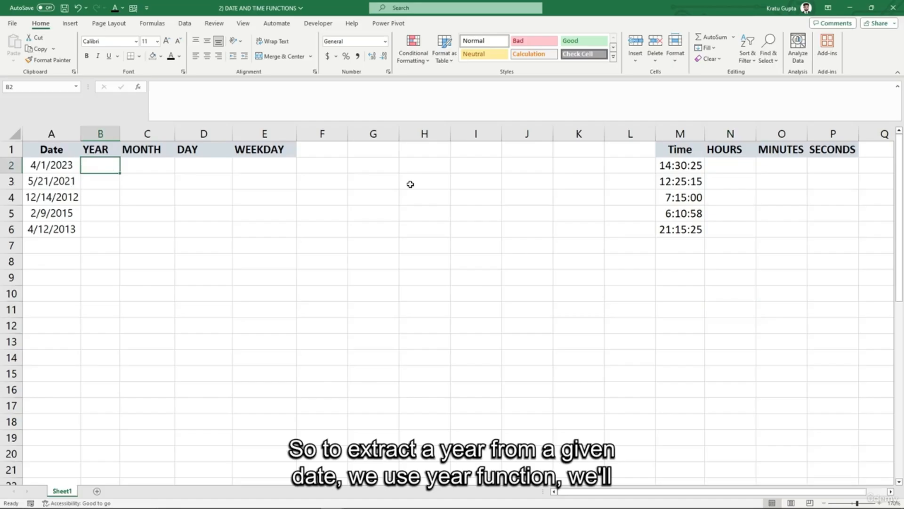
text(=year)
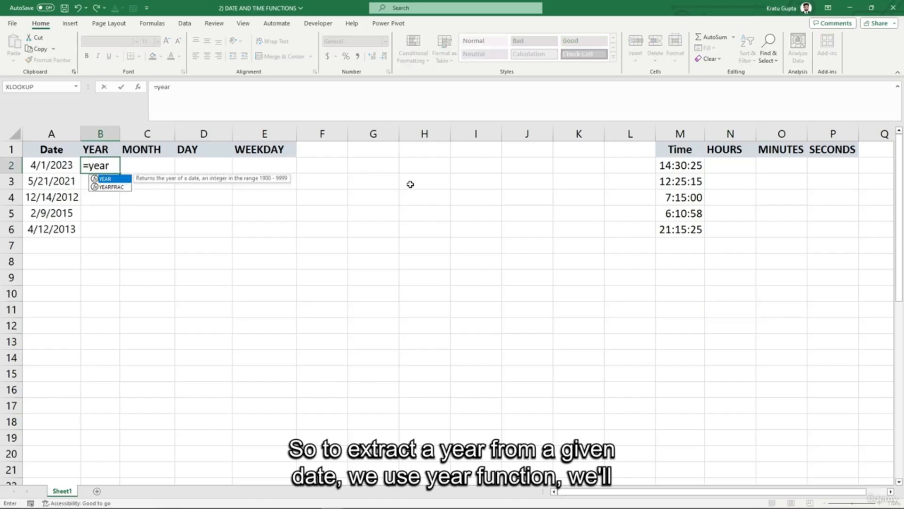
text(()
key(Left)
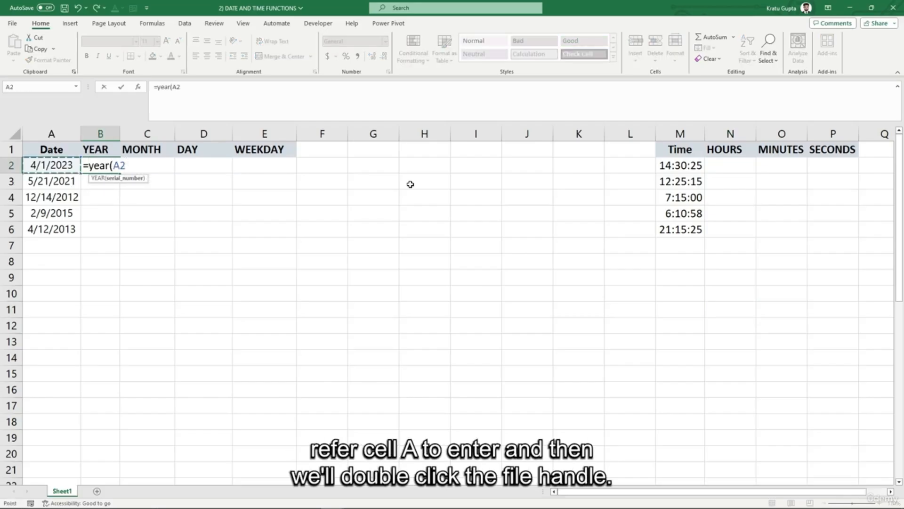
text())
key(Return)
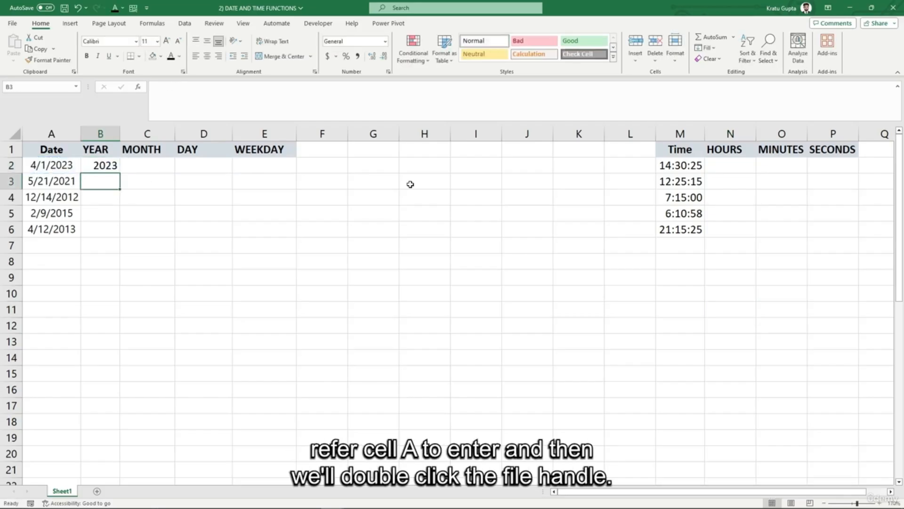
click(117, 166)
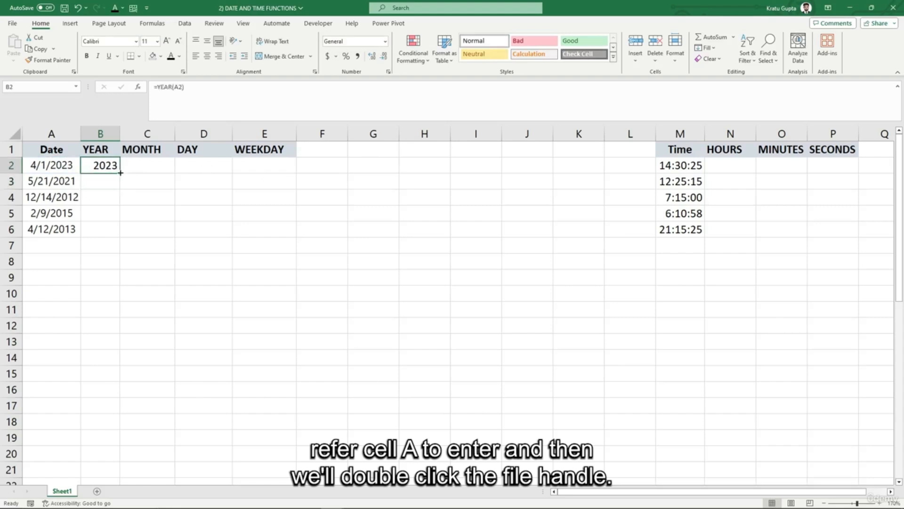
double_click(120, 173)
Step: Extract the month of each date with =MONTH(A2) in C2 and fill the formula down to C6
click(166, 168)
double_click(165, 168)
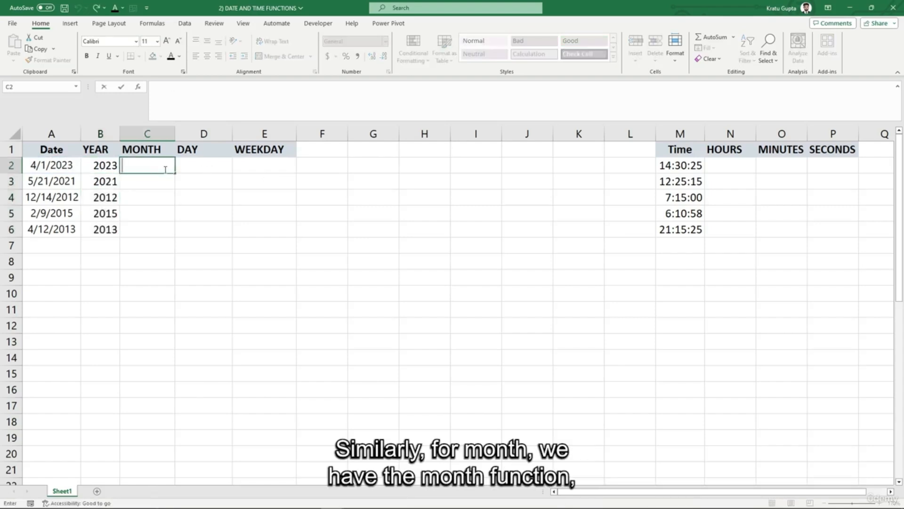
text(=mo)
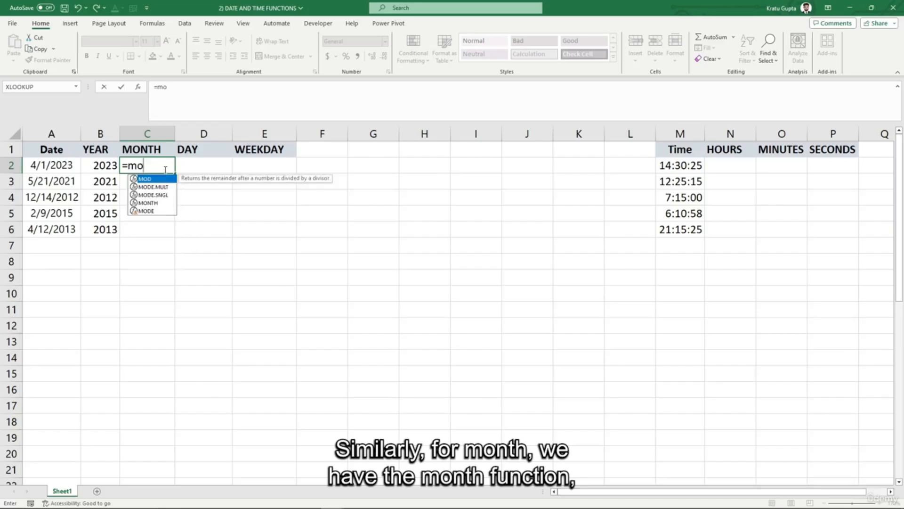
text(nth()
key(Left)
key(Left)
text())
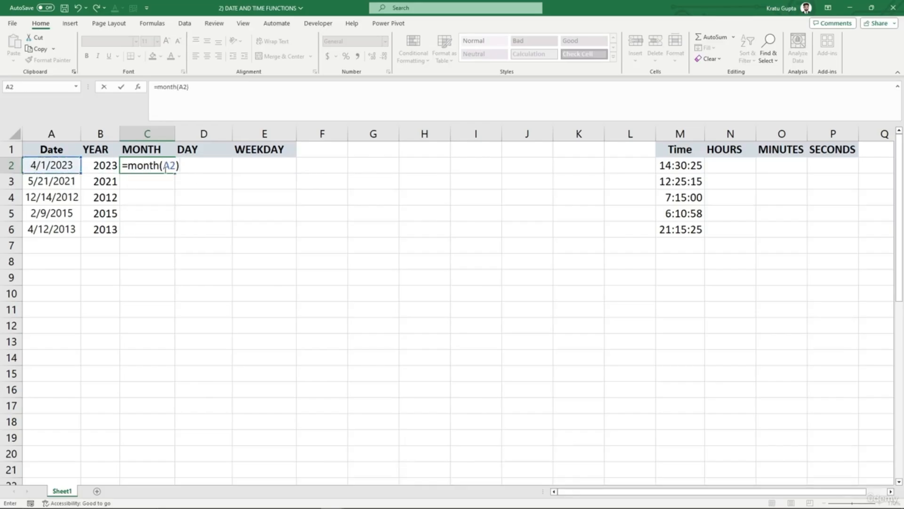
key(ctrl+Return)
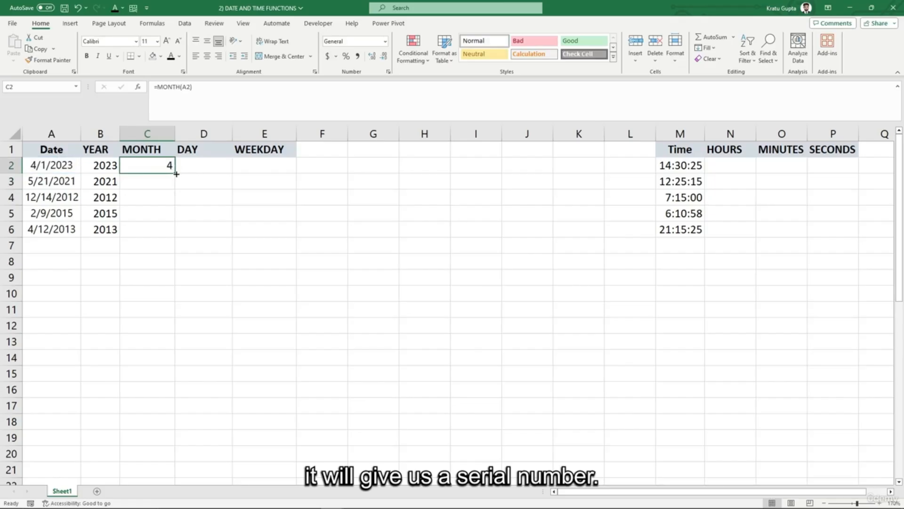
double_click(174, 173)
Step: Extract the day of each date with =DAY(A2) in D2 and fill the formula down to D6
click(210, 169)
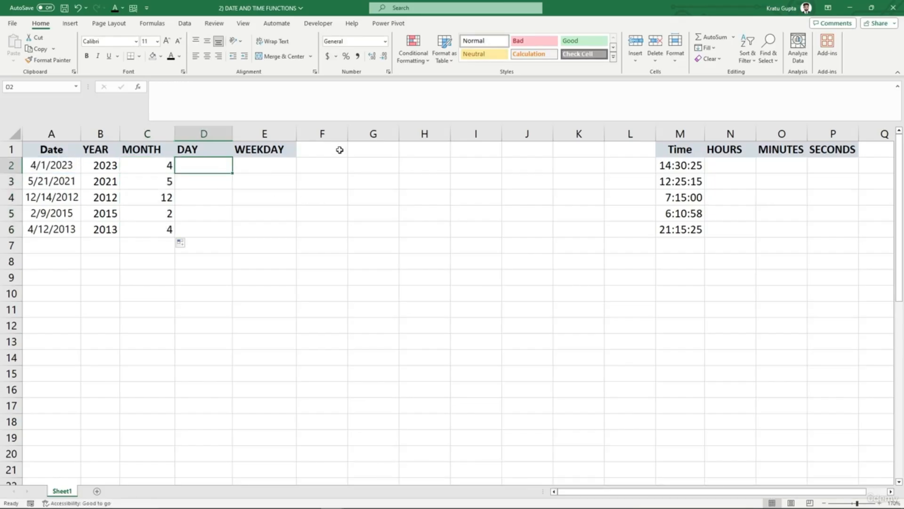
text(=day)
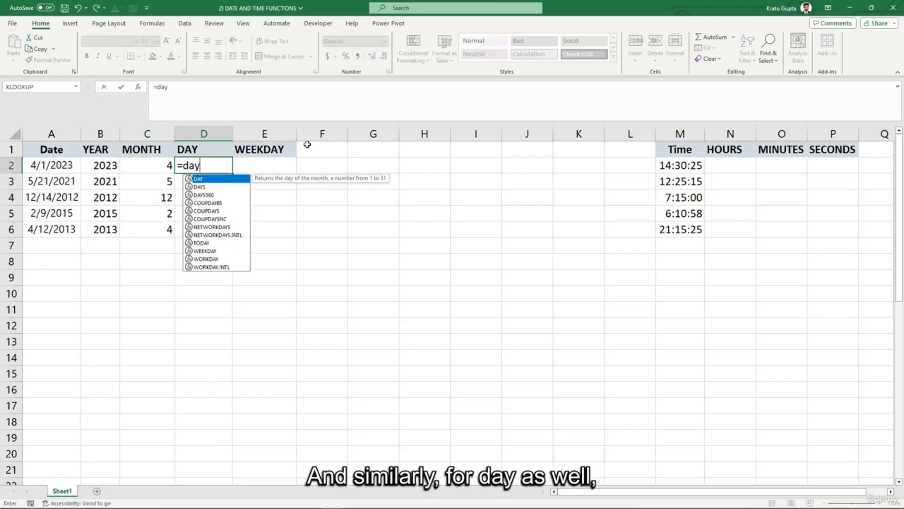
text(()
key(Left)
key(Left)
key(Left)
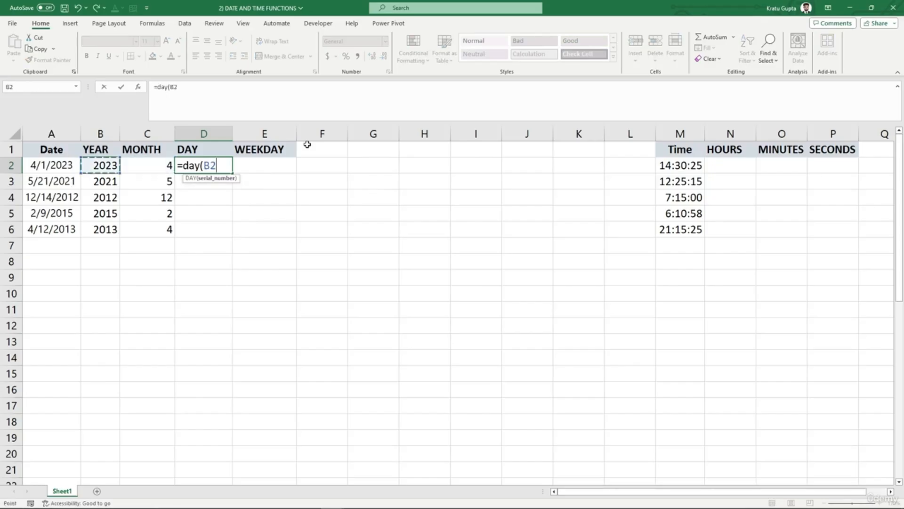
key(Return)
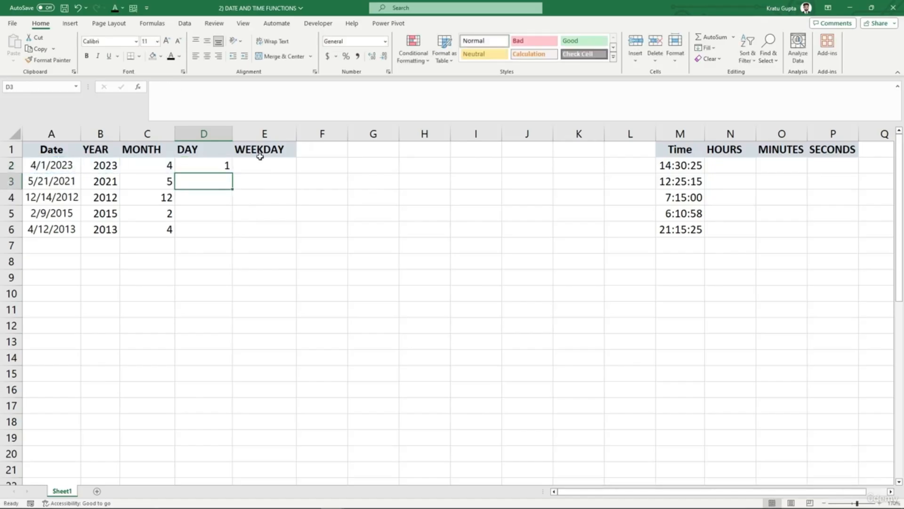
click(207, 169)
double_click(229, 170)
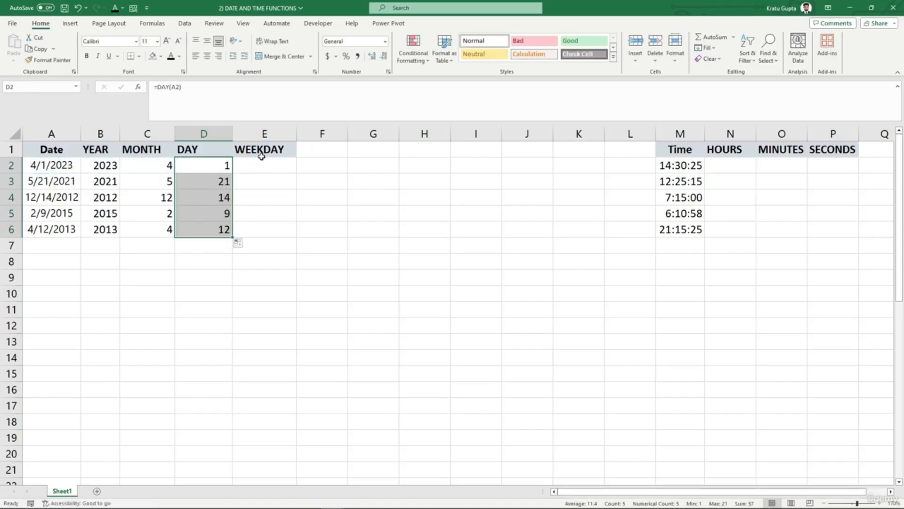
Step: Begin a WEEKDAY formula in E2 for the first date
click(262, 167)
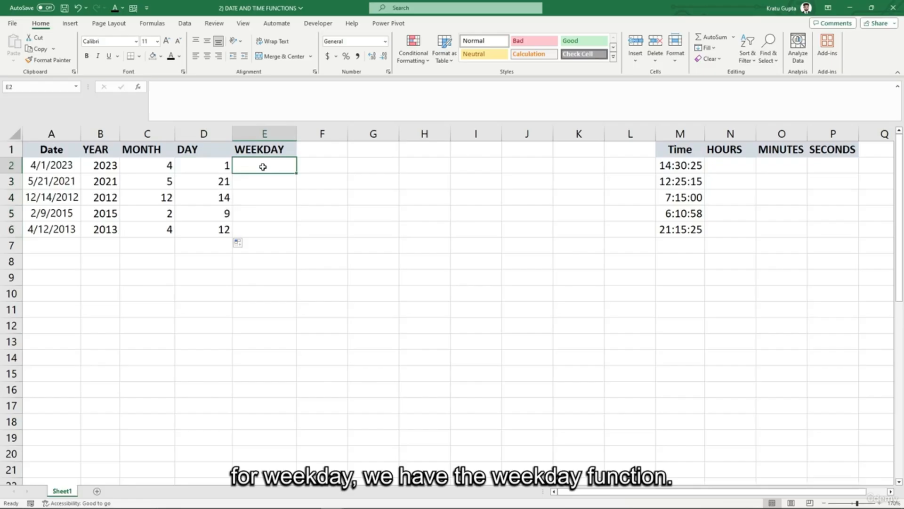
text(=wee)
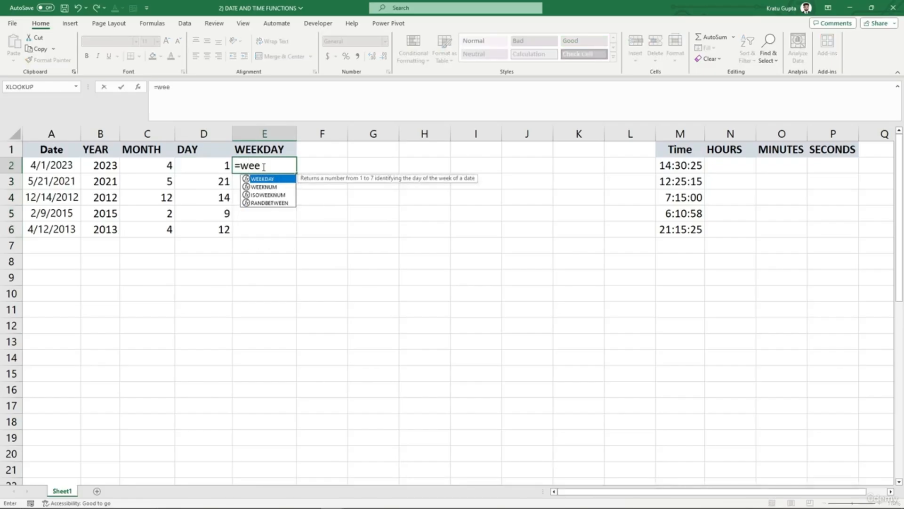
Step: Complete the formula =WEEKDAY(A2) in E2 and fill it down the WEEKDAY column to E6
text(kday()
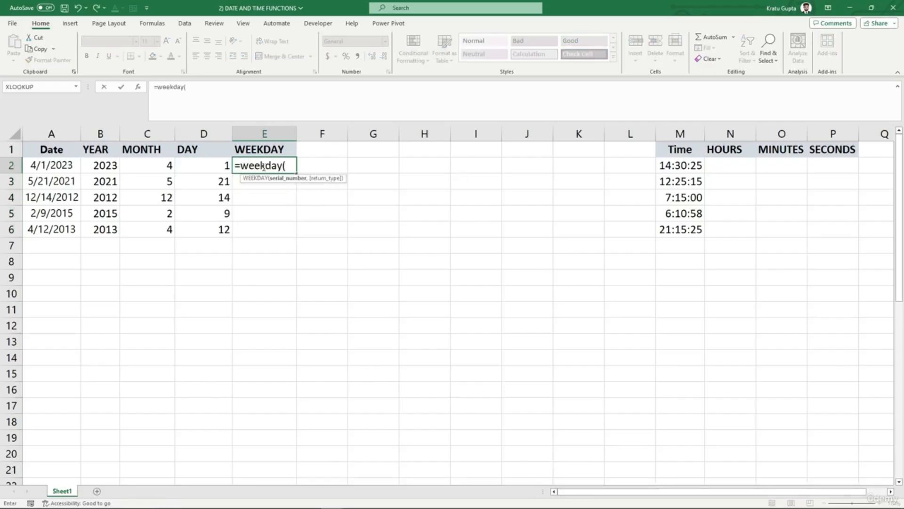
key(Left)
key(Left)
key(Left)
key(Left)
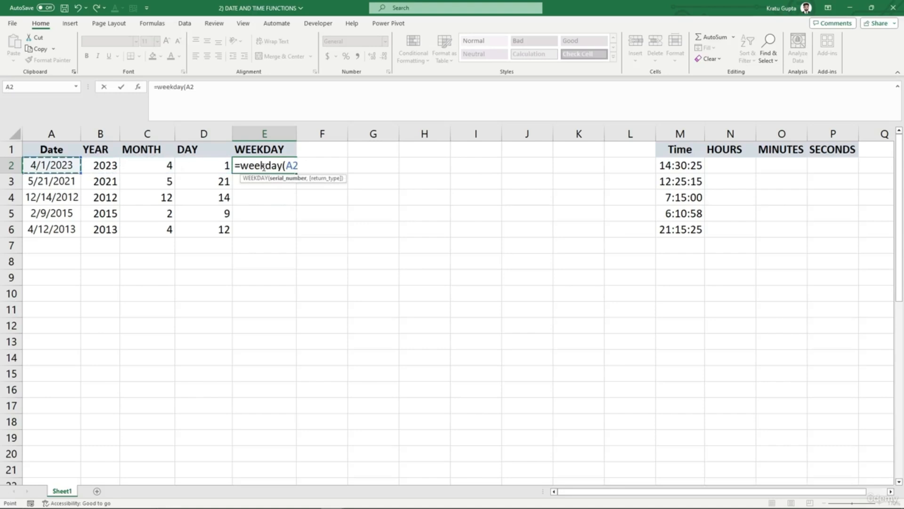
text())
key(Return)
click(269, 166)
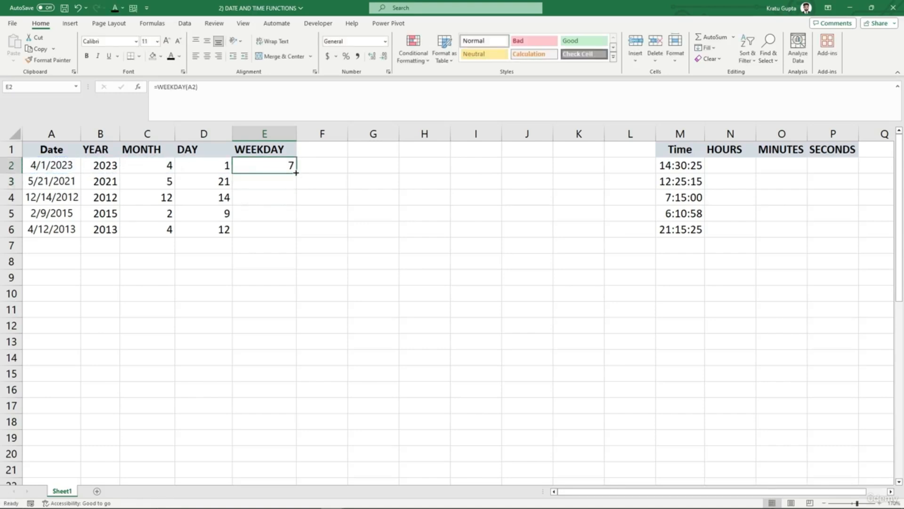
double_click(295, 172)
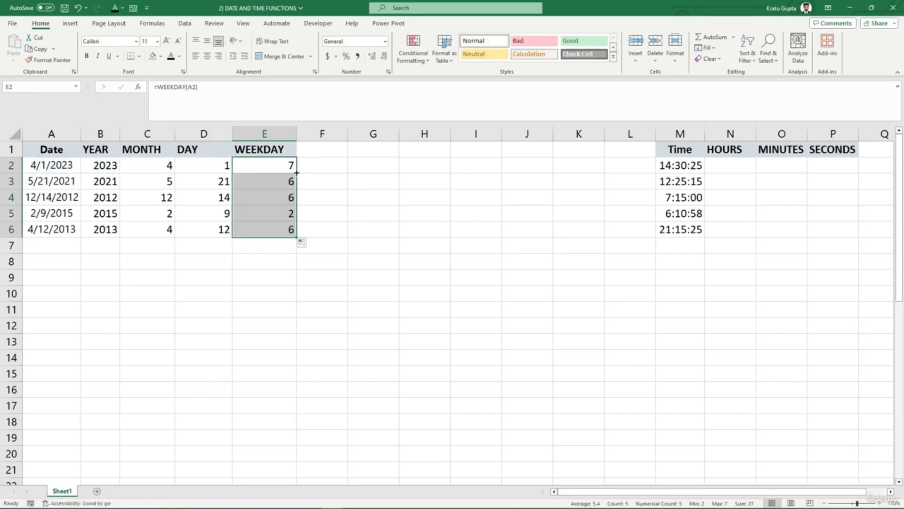
Step: Enter =DATE(B2,C2,D2) in F2 to rebuild the date from its year, month and day
click(324, 169)
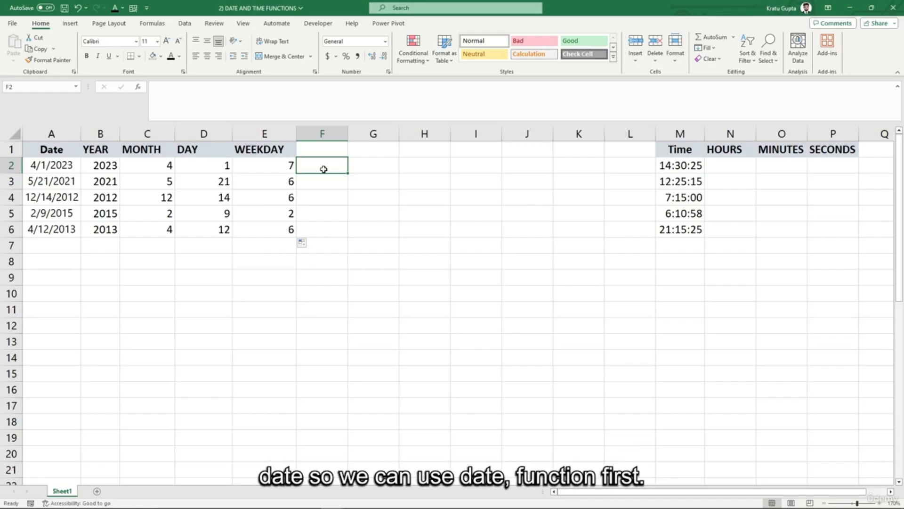
text(=date()
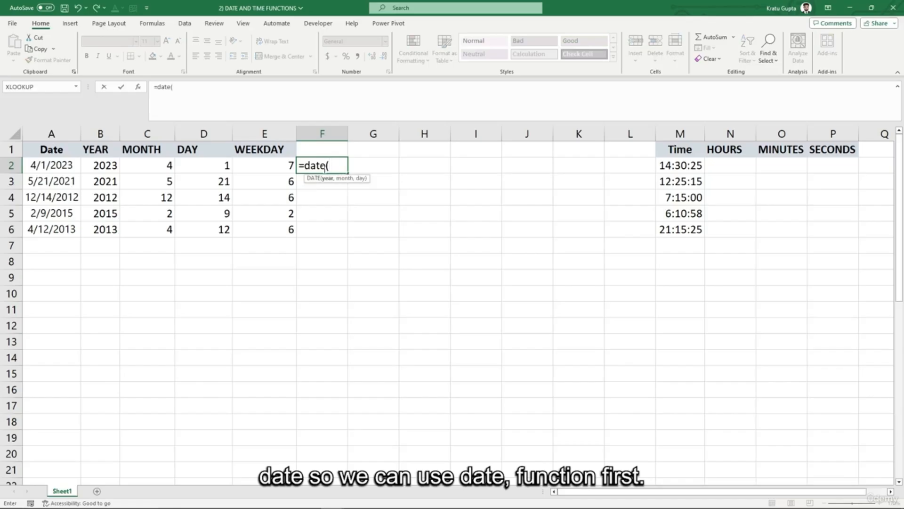
key(Left)
key(Left)
key(Left)
key(Left)
text(,)
key(Left)
key(Left)
key(Left)
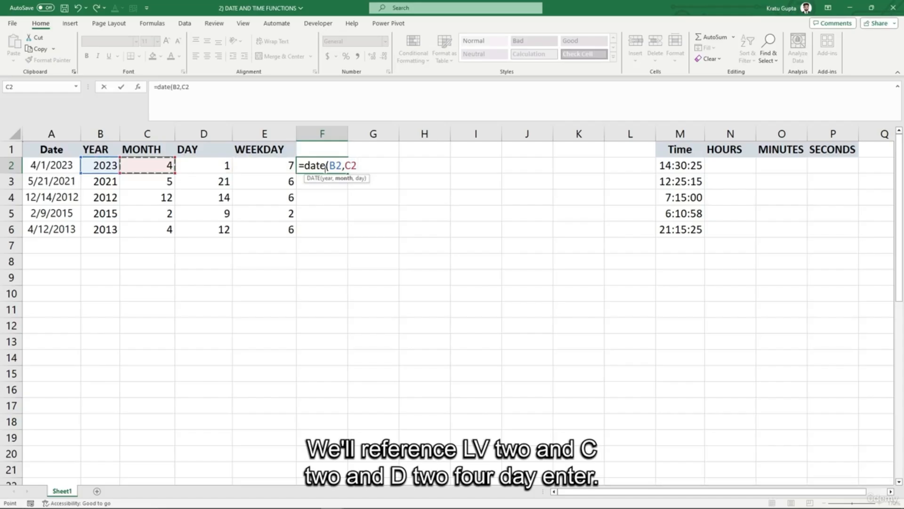
text(,)
key(Left)
key(Left)
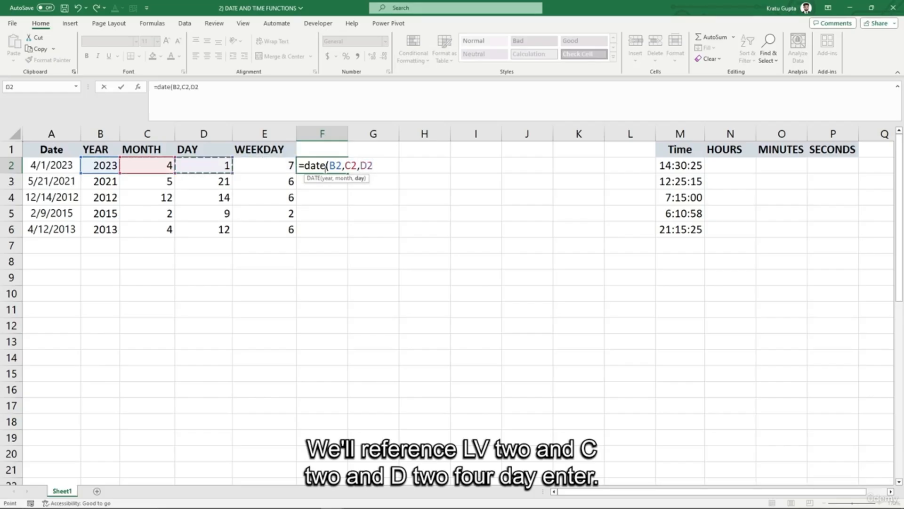
text())
key(Return)
Step: Fill the DATE formula from F2 down to F6 and autofit column F's width
click(324, 168)
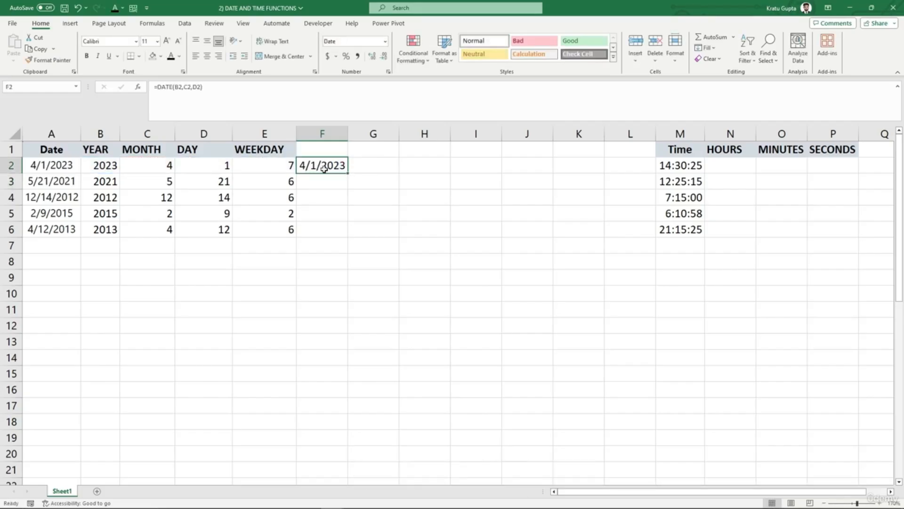
double_click(347, 174)
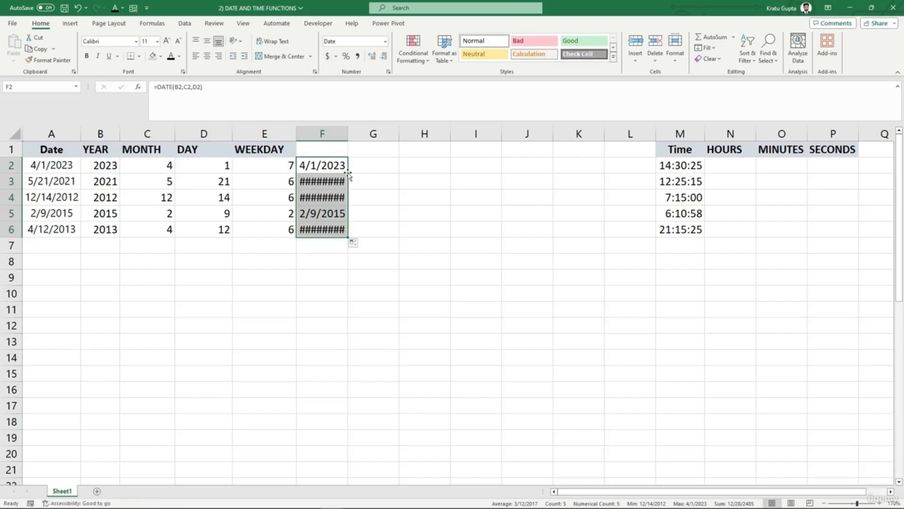
double_click(348, 135)
Step: Enter =TEXT(F2,"mmmm") in G2 and fill it down to G6 to give the full month names
click(391, 166)
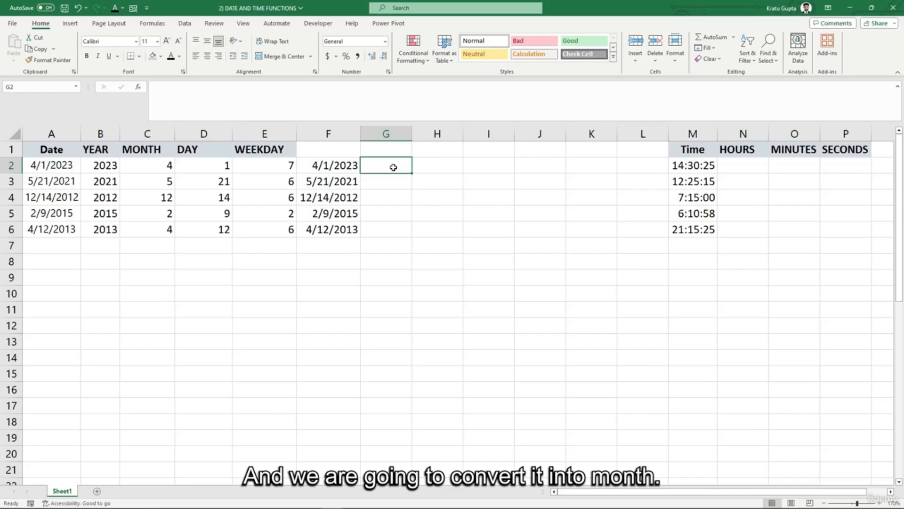
double_click(380, 168)
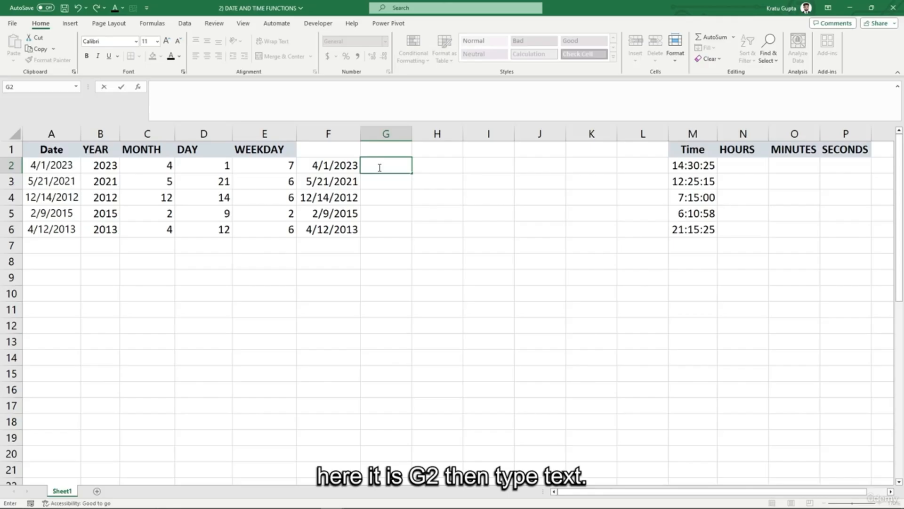
text(=text()
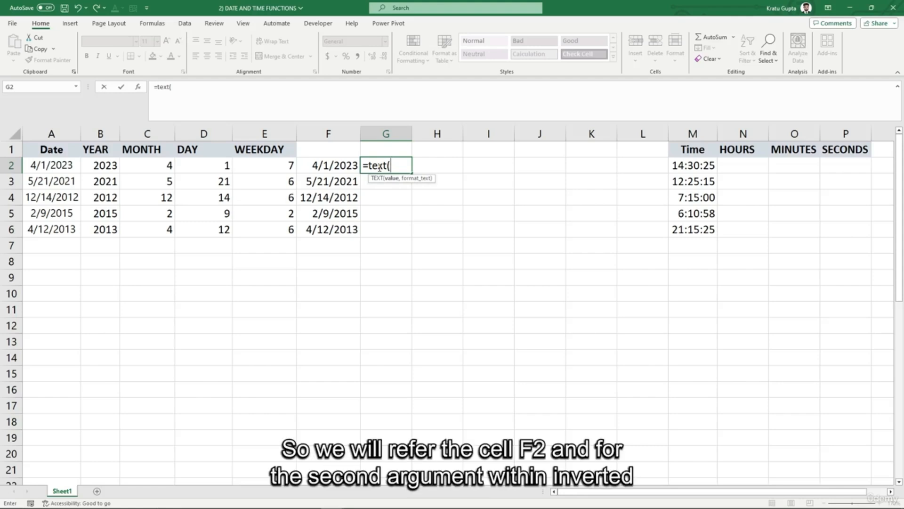
key(Left)
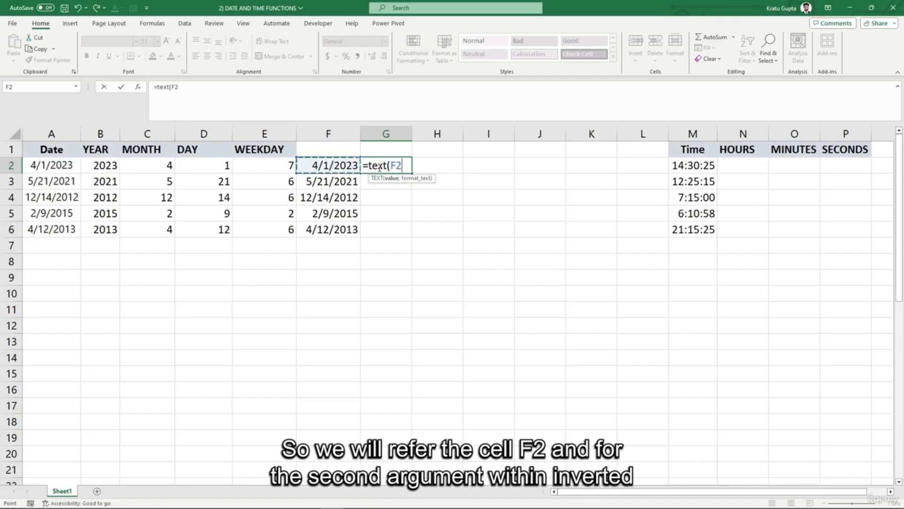
text(,")
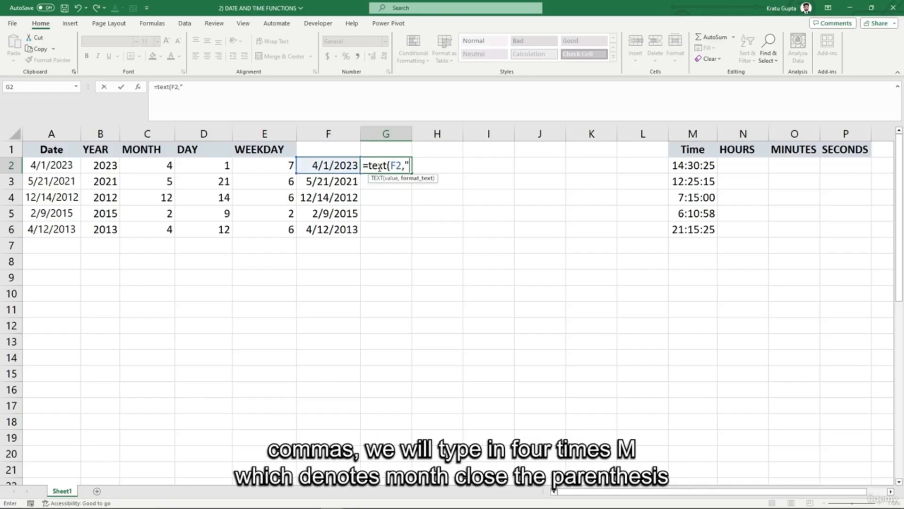
text(mmmm"))
key(Return)
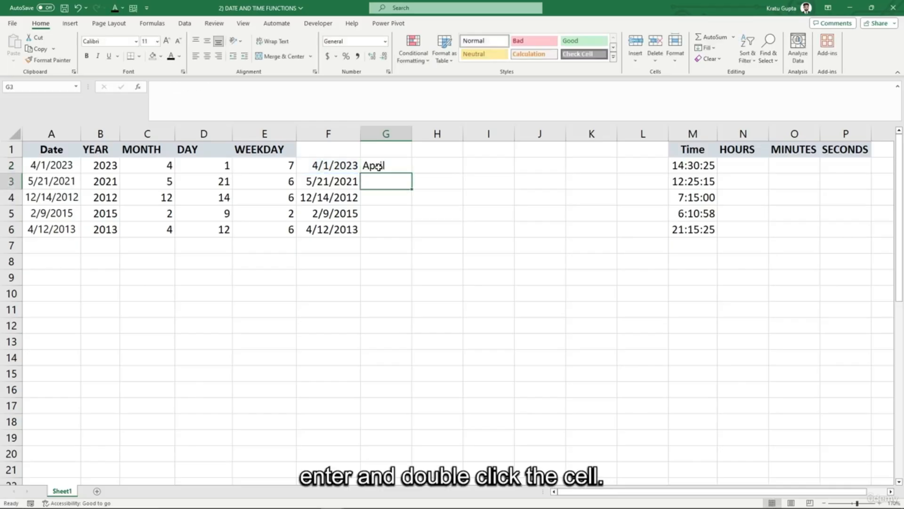
click(408, 168)
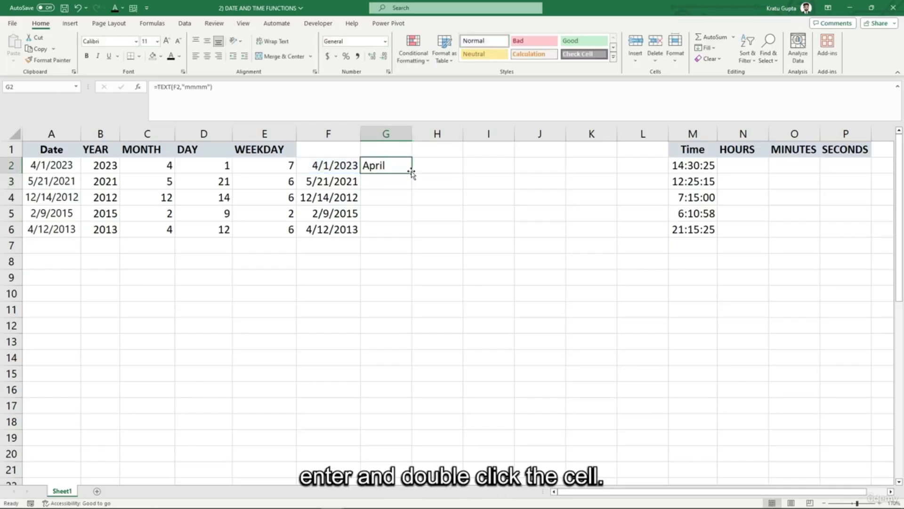
double_click(411, 173)
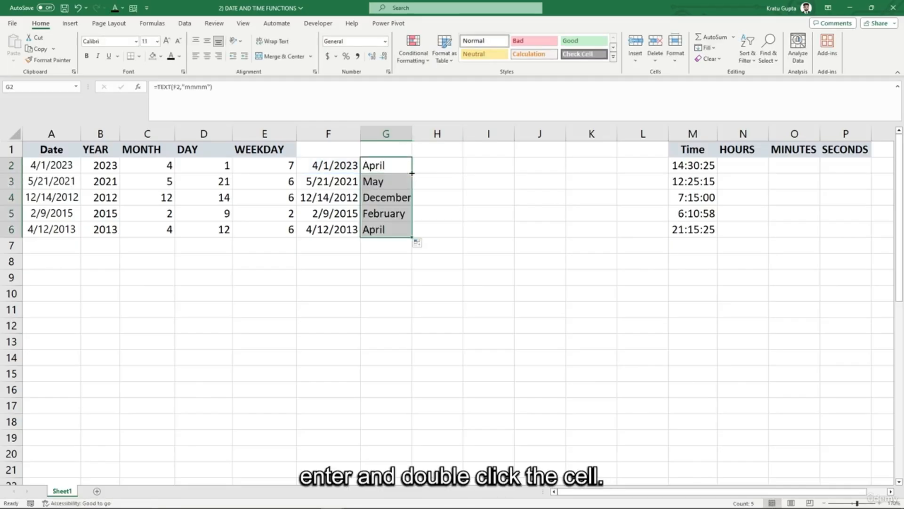
Step: Enter =TEXT(F2,"dddd") in H2 to give the full weekday name of the date
click(445, 169)
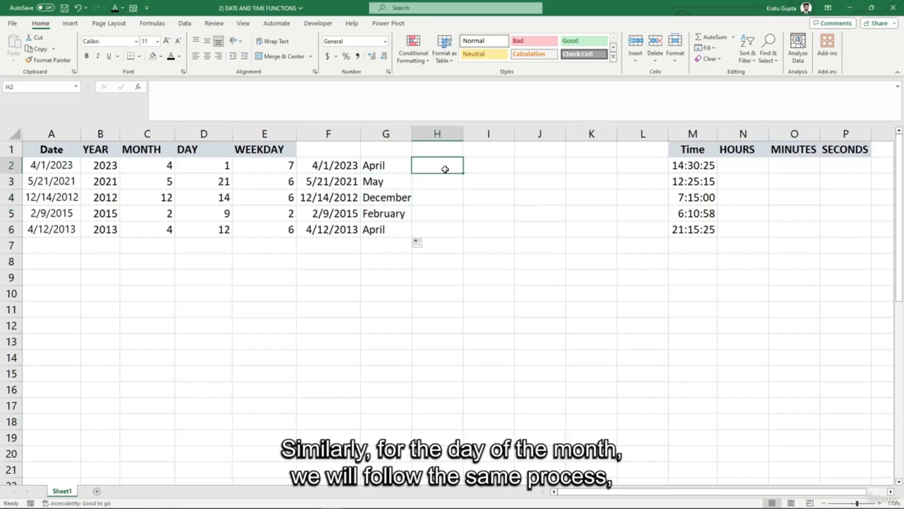
text(=text()
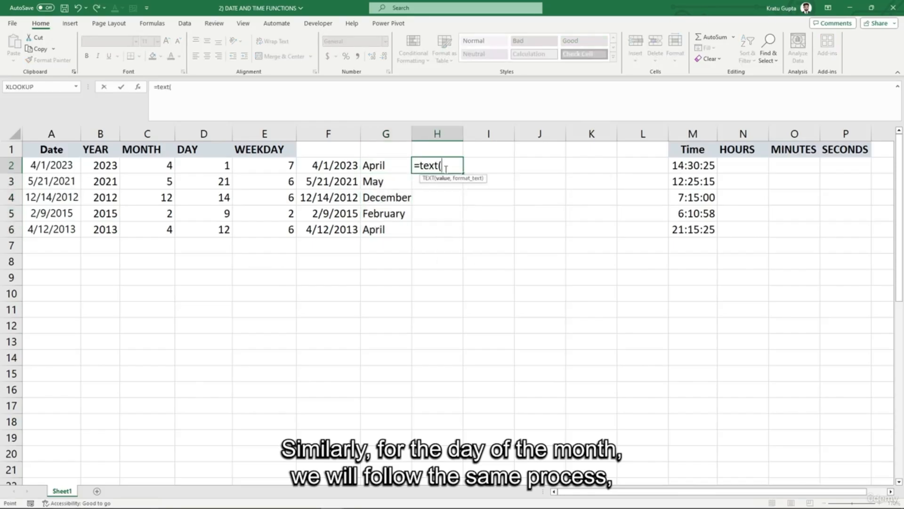
key(Left)
key(Left)
text(,)
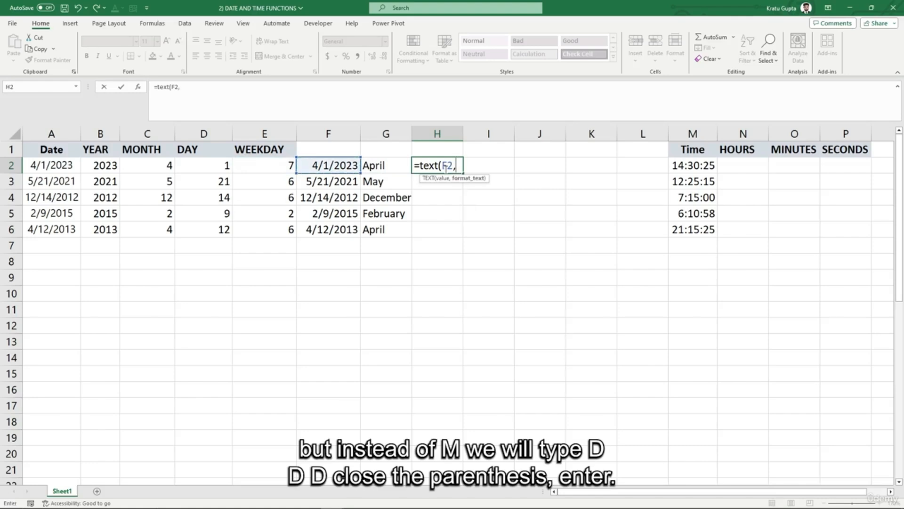
text("dddd"))
key(Return)
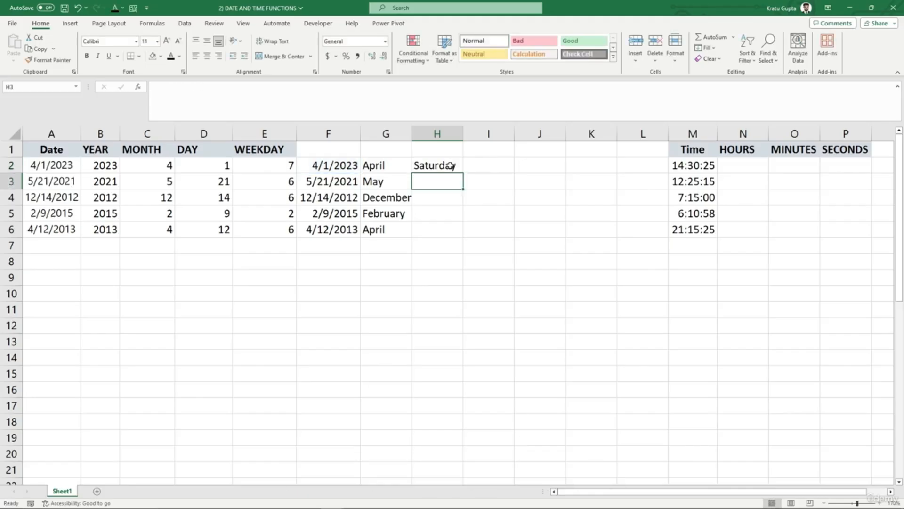
Step: Fill the weekday-name formula from H2 down to H6 and slightly widen column G to fit the month names
click(447, 168)
double_click(464, 175)
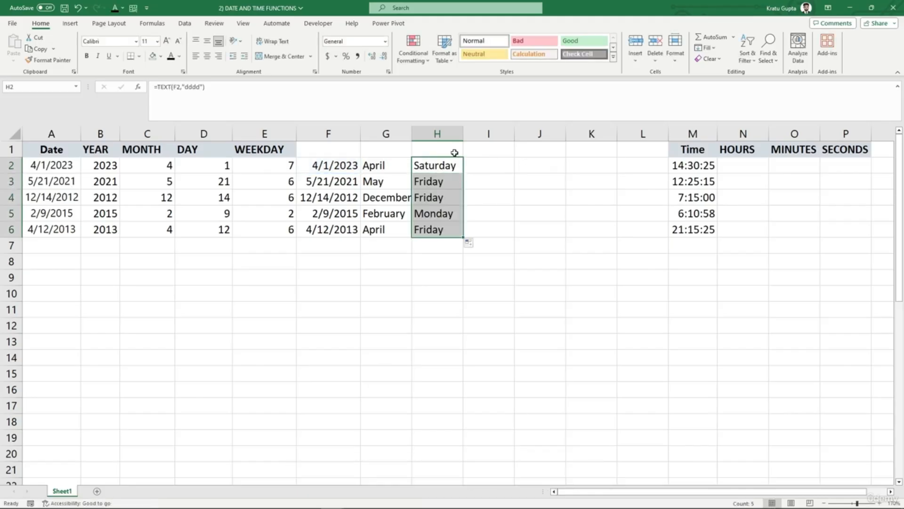
drag(412, 134, 416, 134)
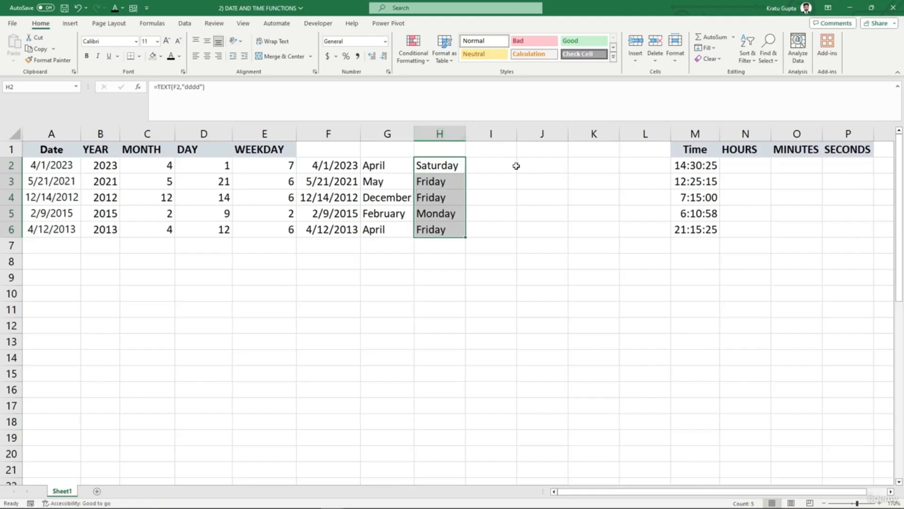
Step: Enter =HOUR(M2) in N2 to extract the hours from the first time value
scroll(424, 236, right, 5)
click(314, 171)
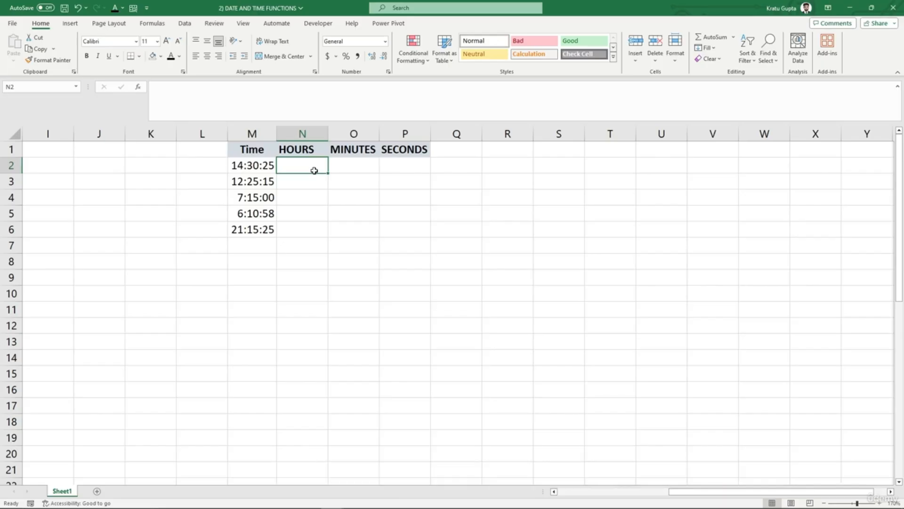
text(=hour()
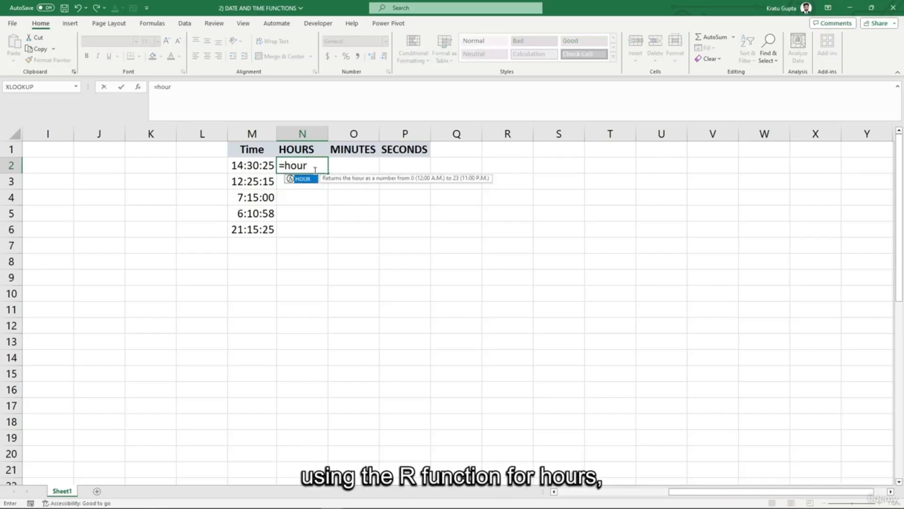
key(Left)
key(Left)
key(Right)
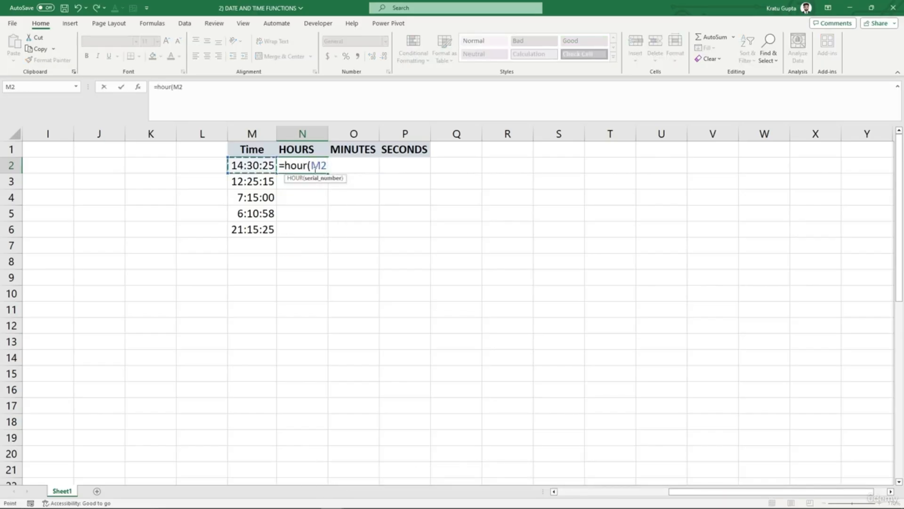
text())
key(Return)
Step: Enter =MINUTE(M2) in O2 to extract the minutes from the first time value
click(334, 166)
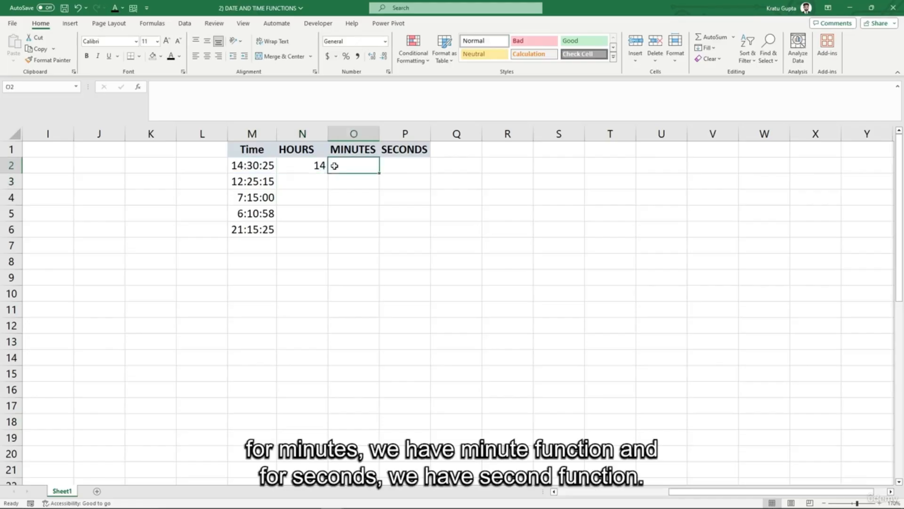
text(=minute()
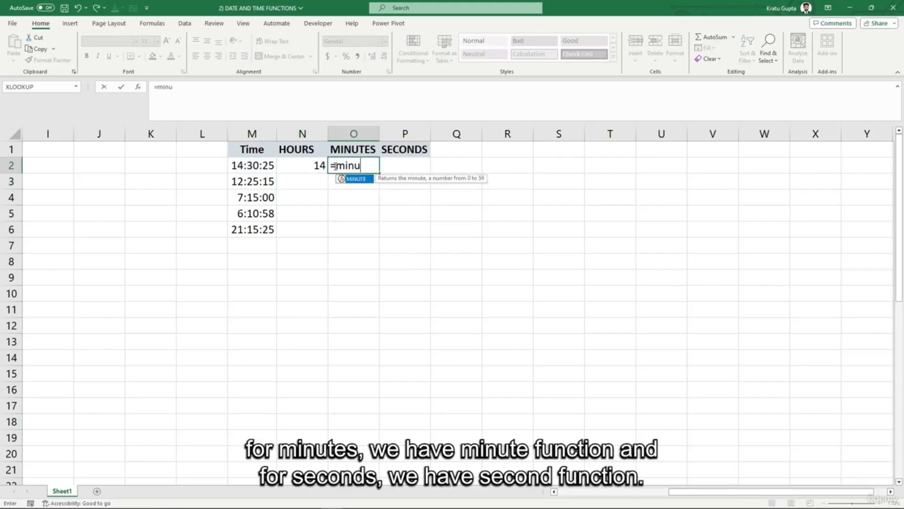
key(Left)
key(Left)
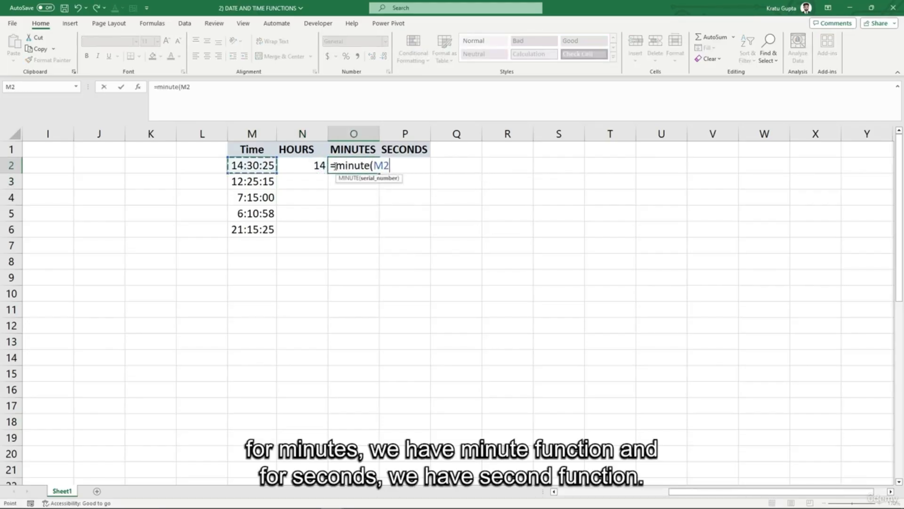
text())
key(Return)
Step: Enter =SECOND(M2) in P2 to extract the seconds from the first time value
key(Up)
key(Right)
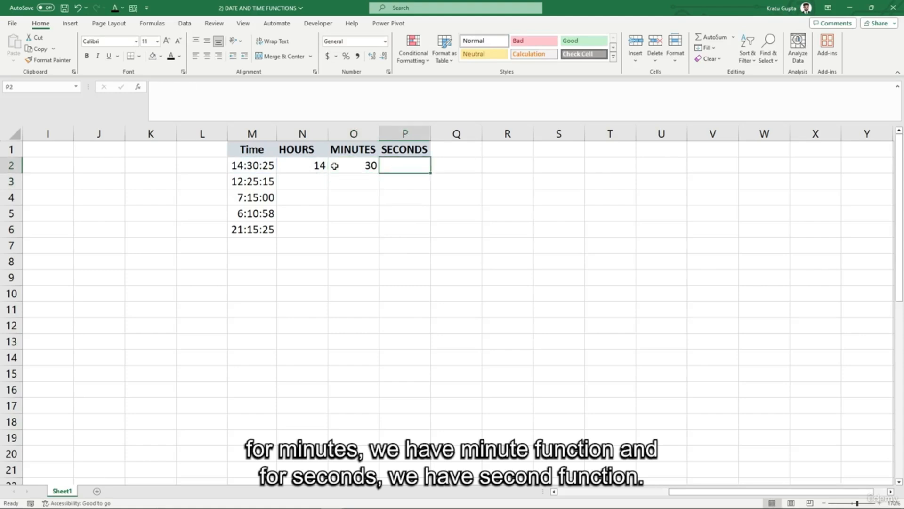
text(=seco)
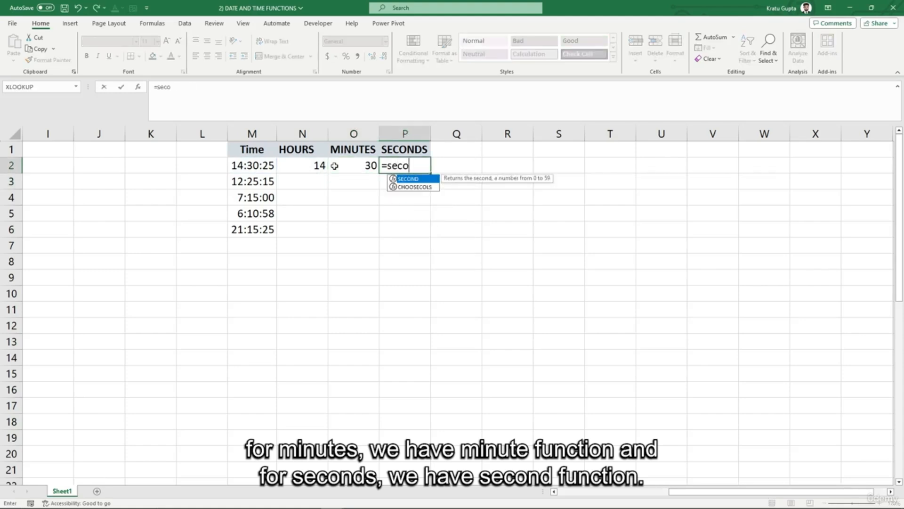
text(nd()
key(Left)
key(Left)
key(Left)
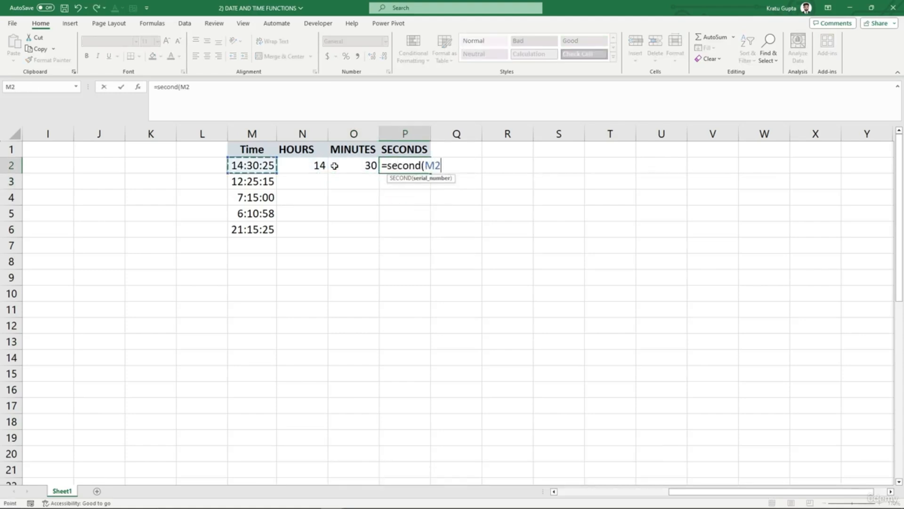
key(Return)
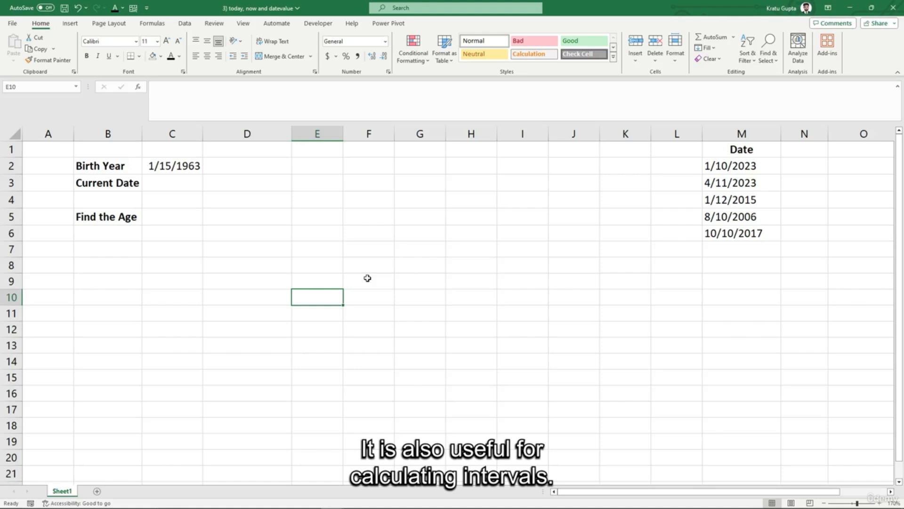
Step: Enter =TODAY() in C3 to return the current date beside its label
click(171, 169)
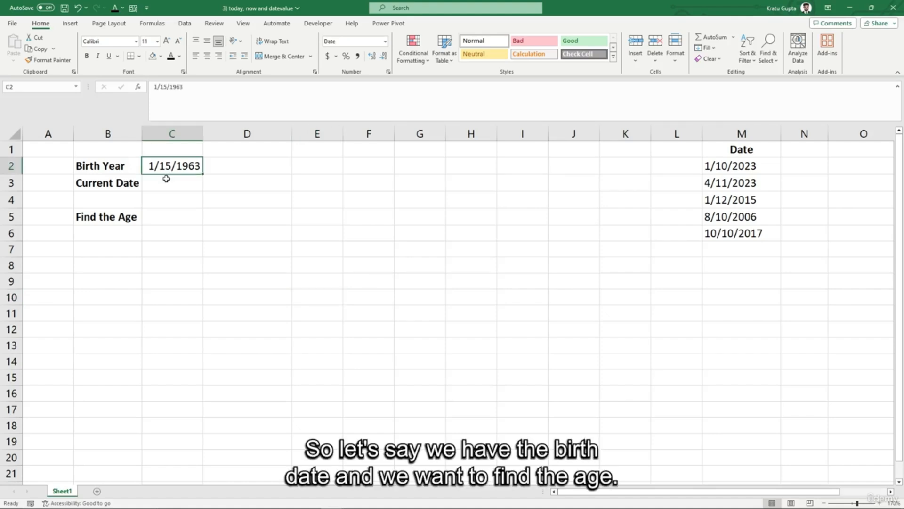
click(166, 182)
click(162, 217)
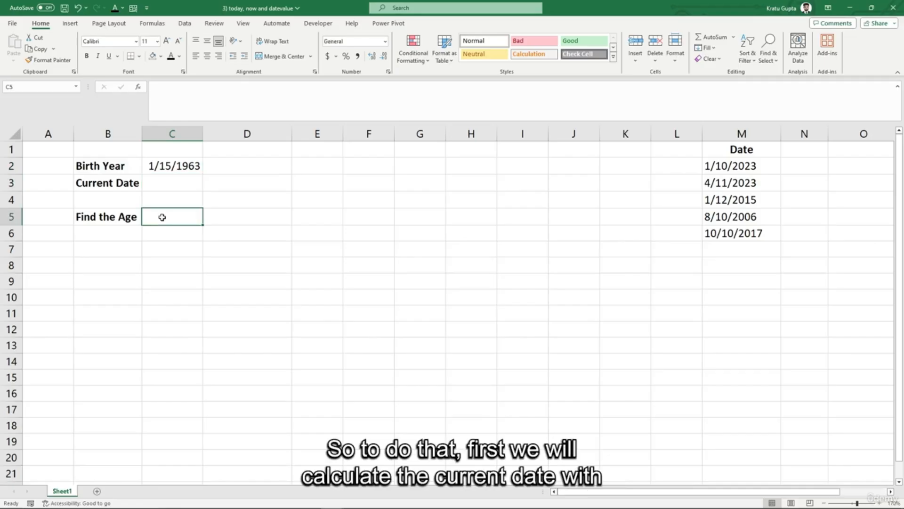
double_click(164, 187)
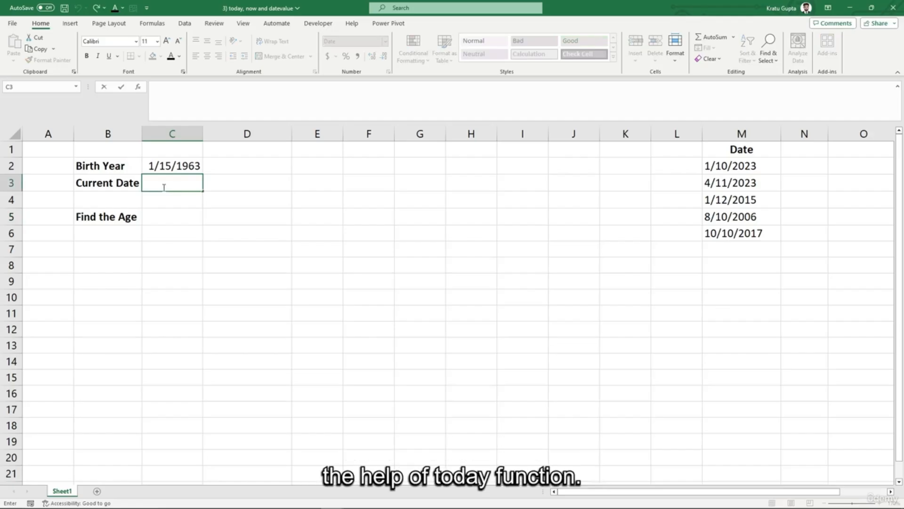
text(=)
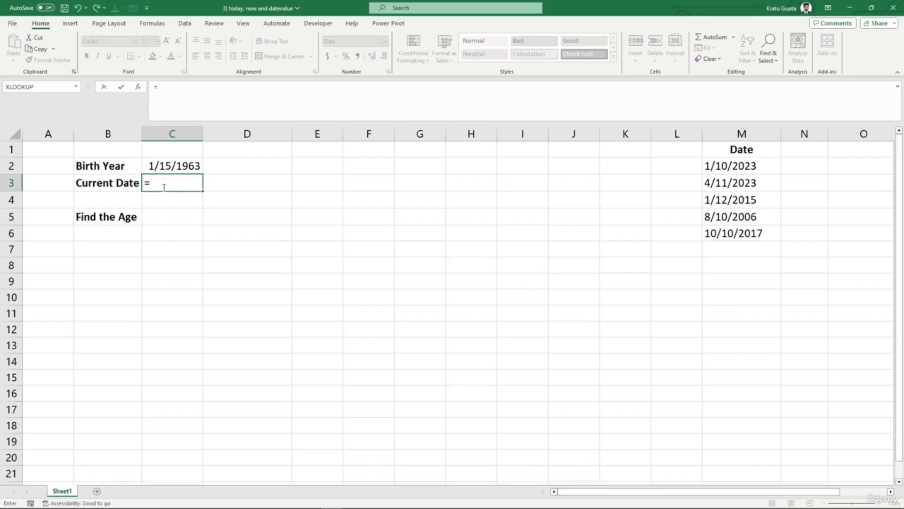
text(today)
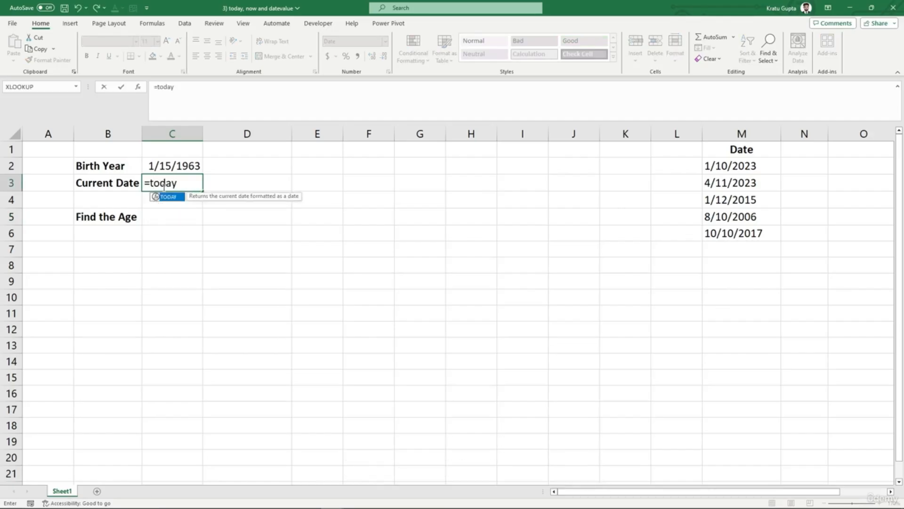
text(())
key(Return)
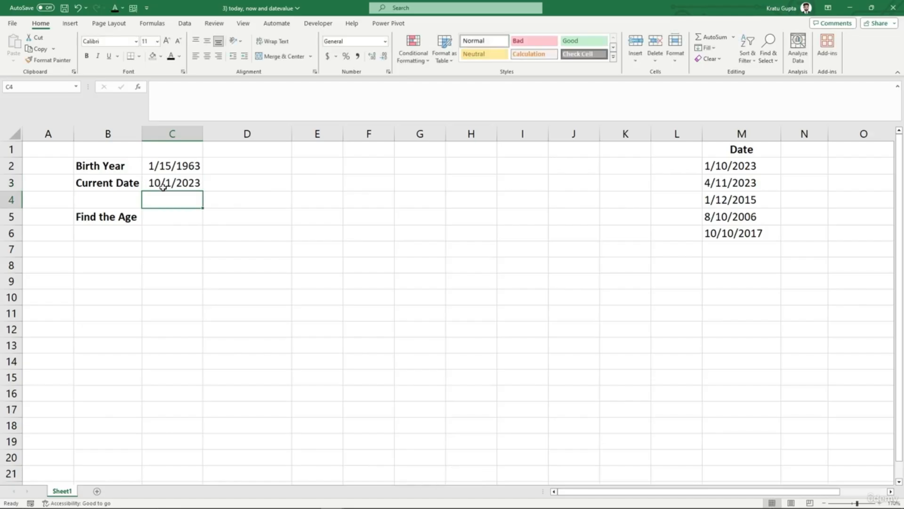
Step: Enter =YEAR(C3)-YEAR(C2) in C5 to calculate the age from the current date and the birth date
key(Down)
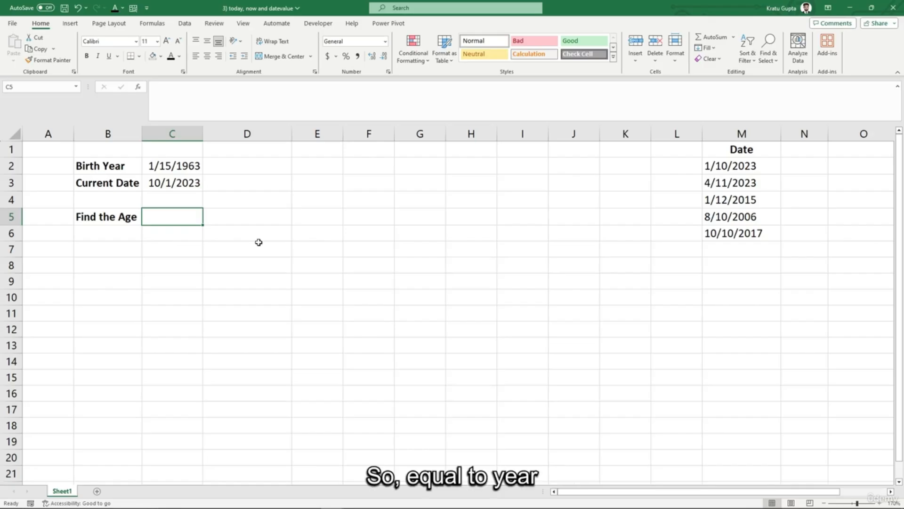
text(=y)
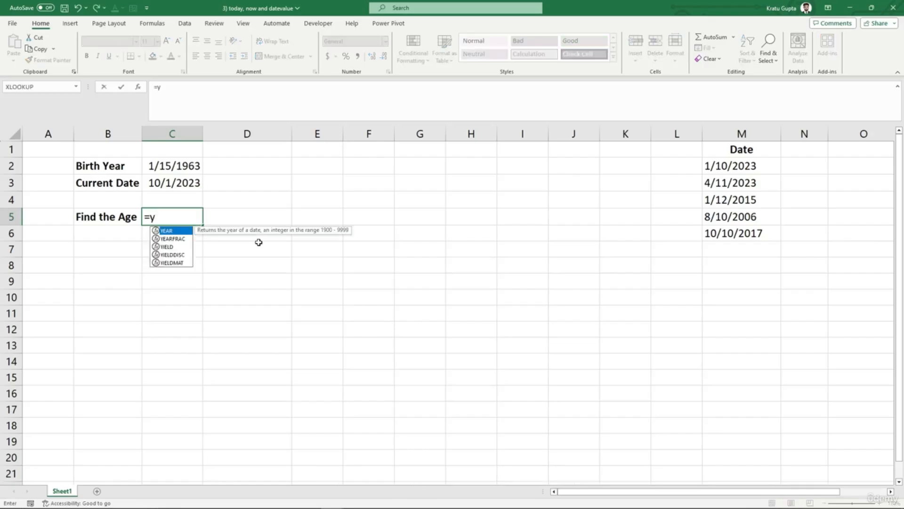
text(ear()
key(Up)
key(Up)
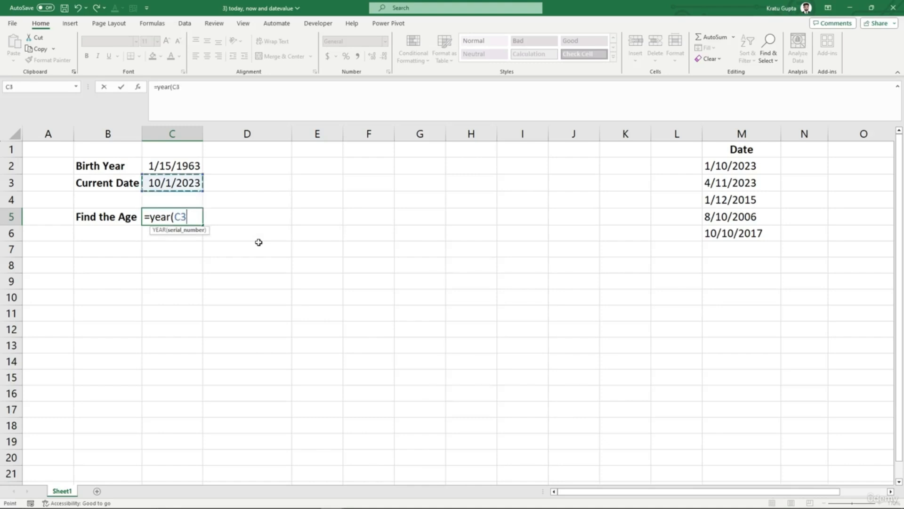
text())
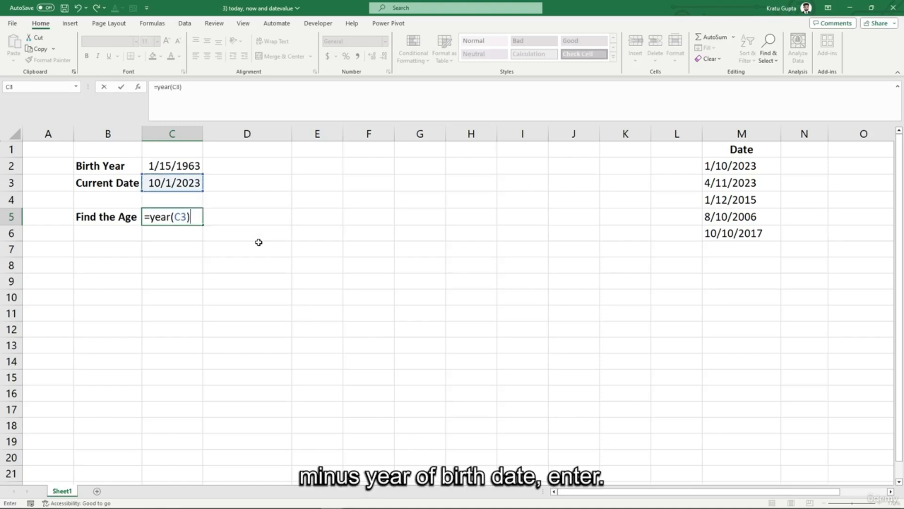
text(-year()
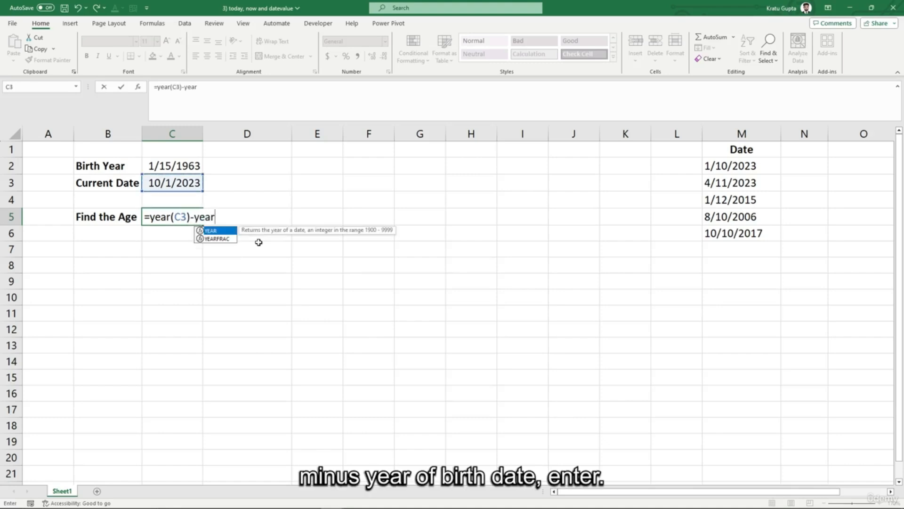
key(Up)
key(Up)
key(Up)
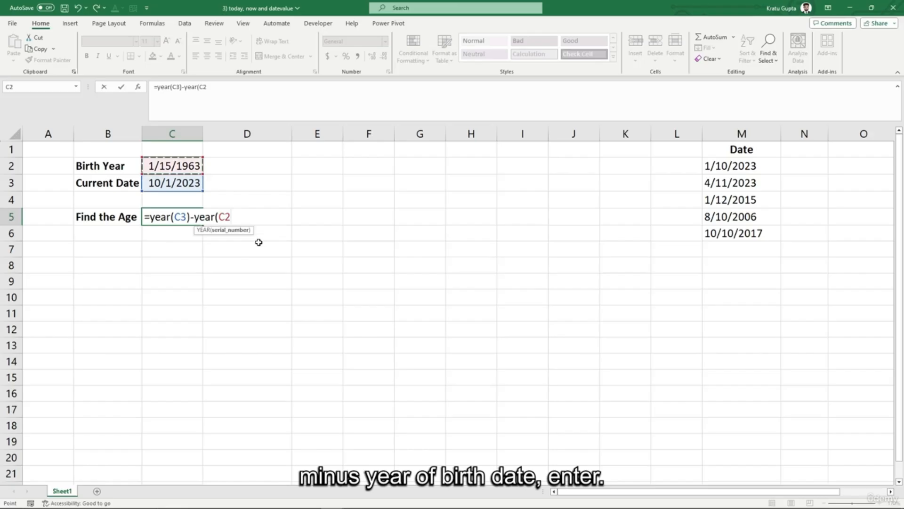
text())
key(Return)
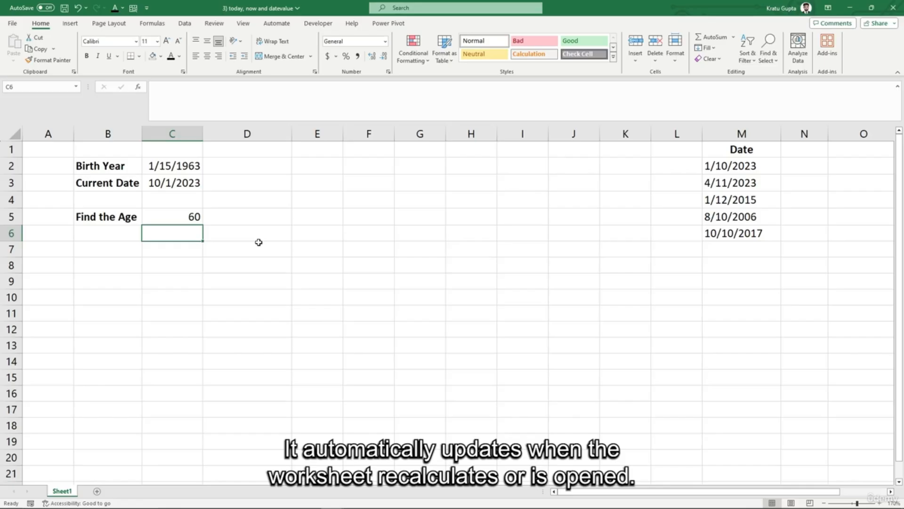
Step: Enter =NOW() in B7 to return the current date and time
key(Down)
key(Left)
text(=n)
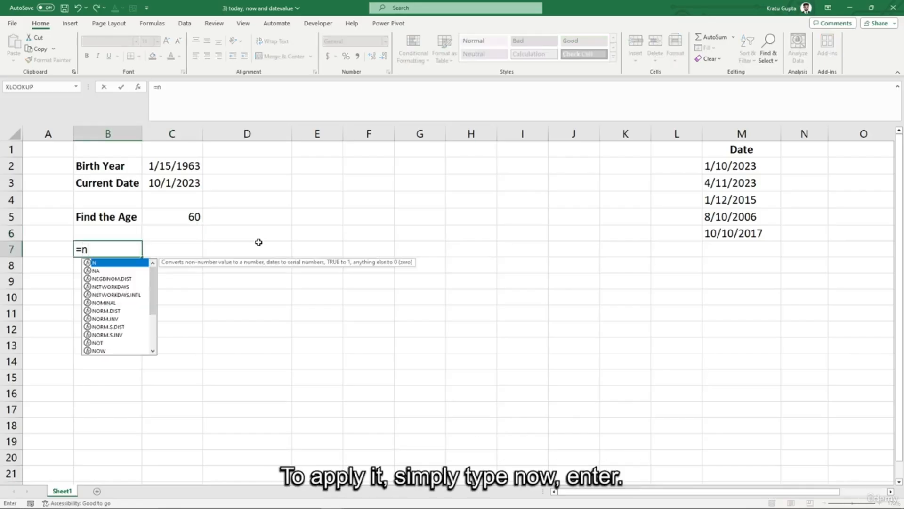
text(ow())
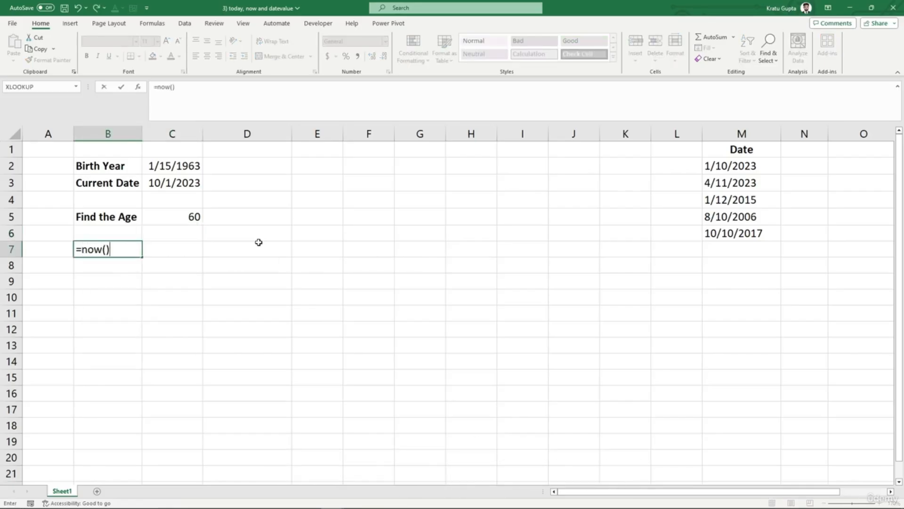
key(Return)
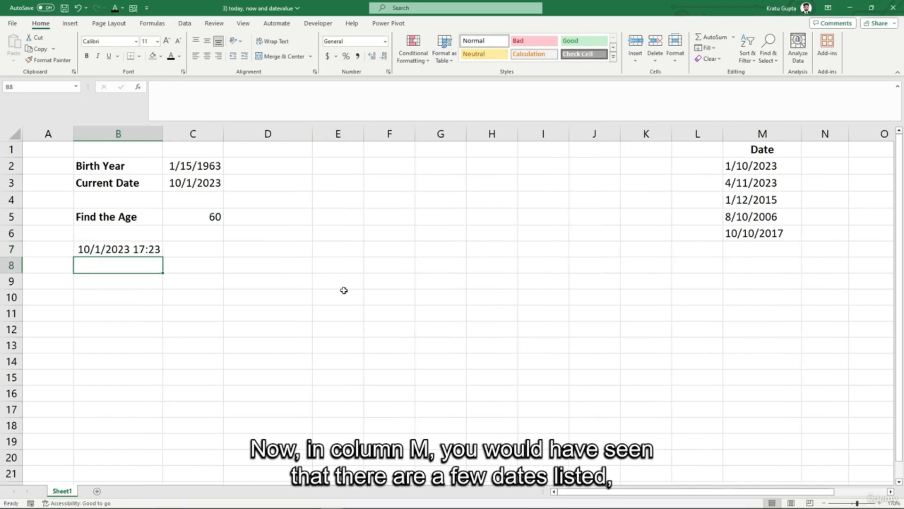
Step: Enter =DATEVALUE(M2) in N2 to convert the first text date in column M into a date serial number
click(728, 297)
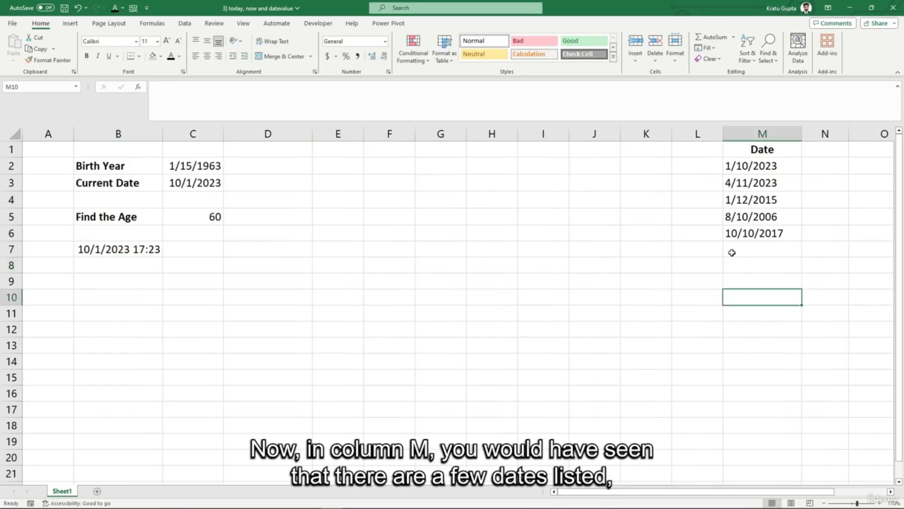
drag(738, 490, 790, 488)
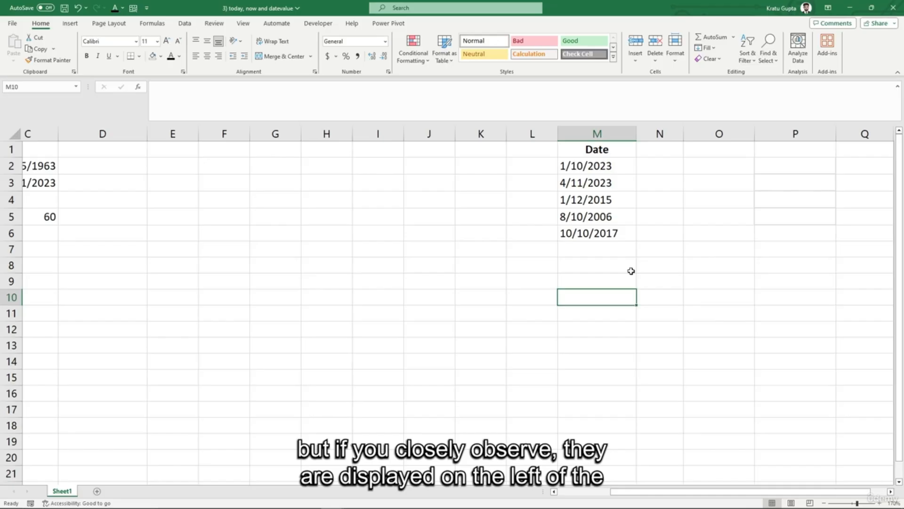
drag(575, 166, 575, 237)
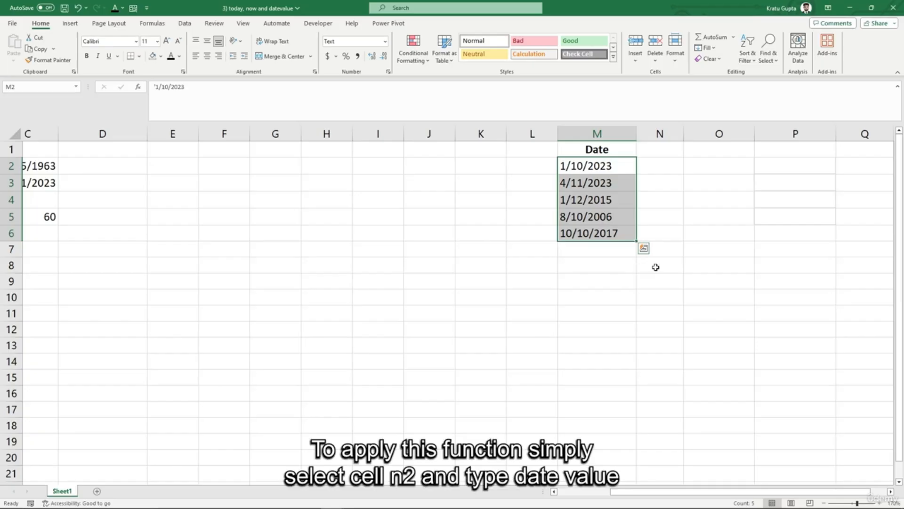
click(658, 166)
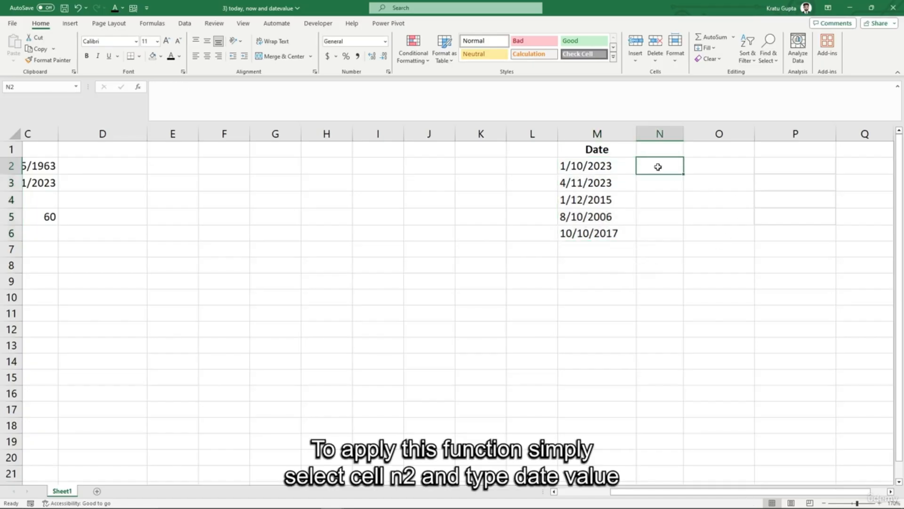
text(=)
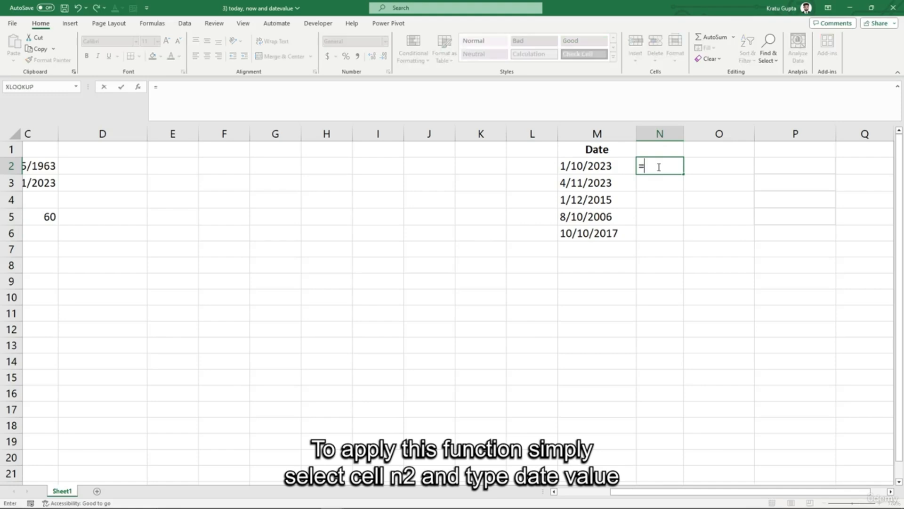
text(datevalue)
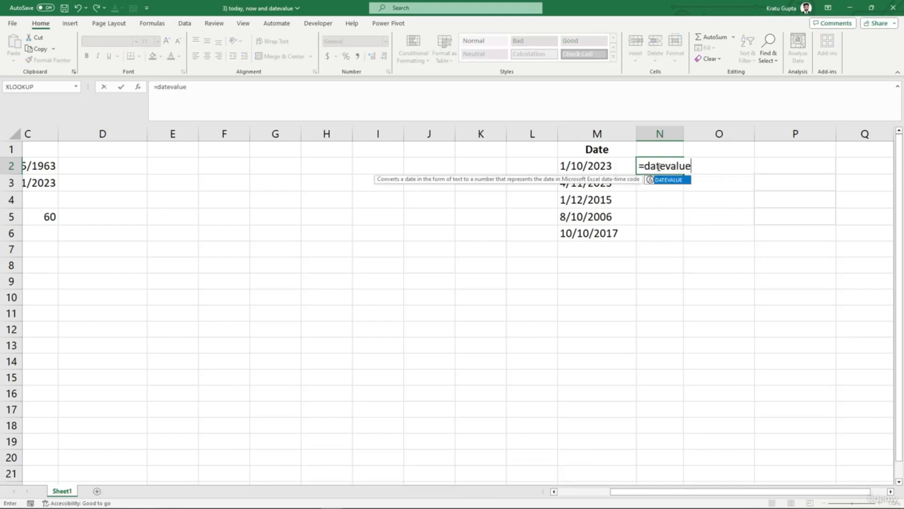
text(()
key(Left)
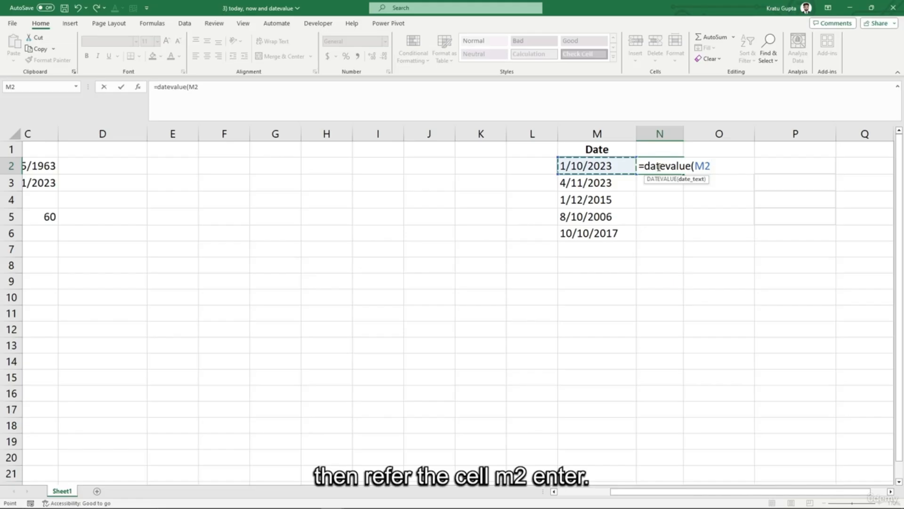
text())
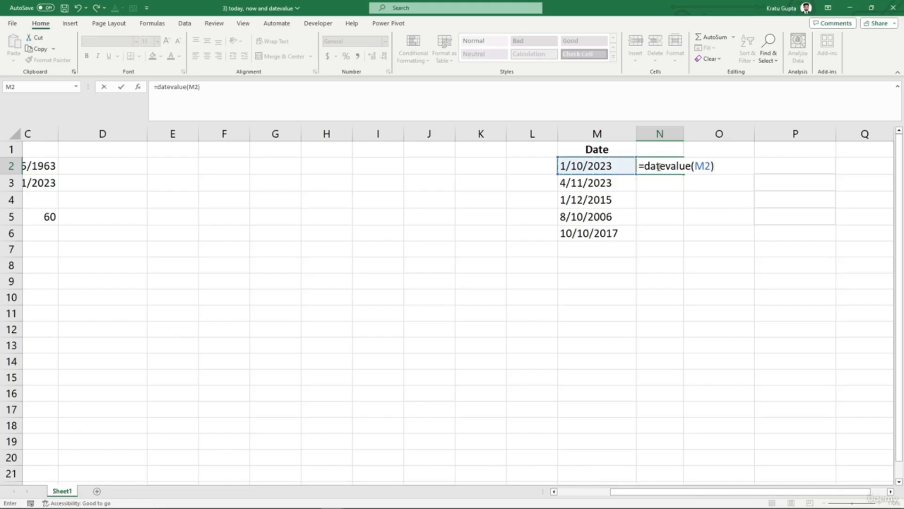
key(Return)
Step: Fill the DATEVALUE formula from N2 down to N6 and format the results as Short Date
click(658, 166)
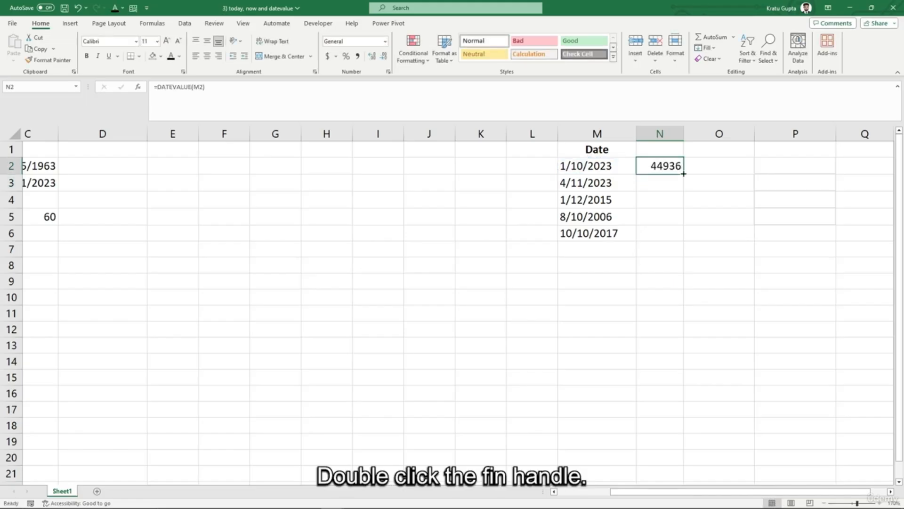
double_click(683, 174)
drag(673, 169, 664, 226)
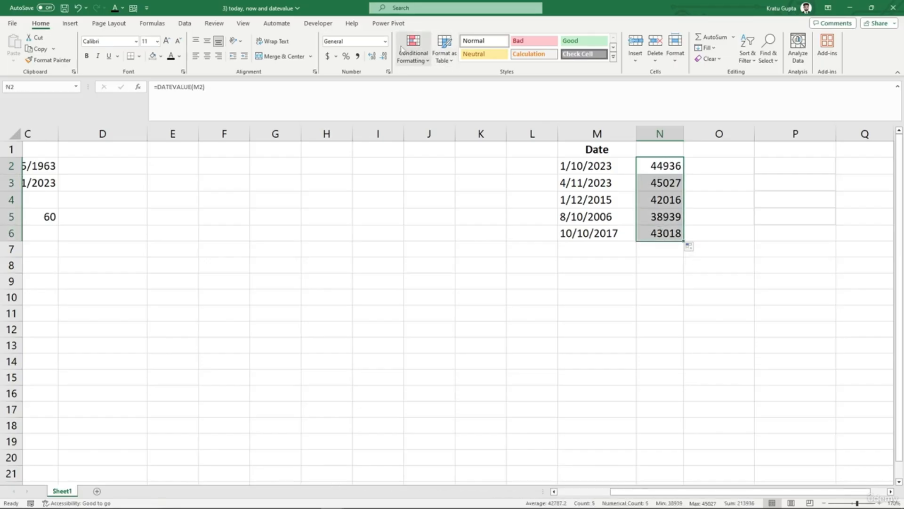
click(385, 42)
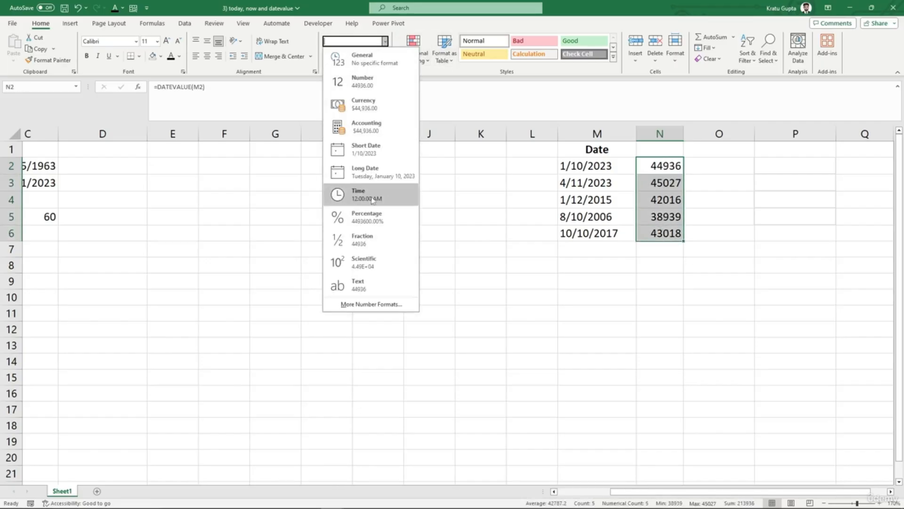
click(369, 150)
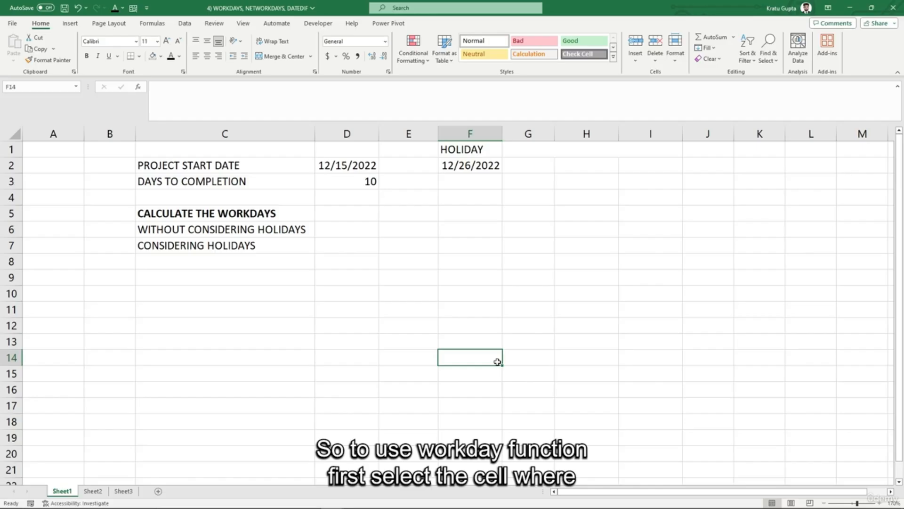
Step: Enter =WORKDAY(D2,D3) in D6 to calculate the project completion date without considering holidays
click(325, 227)
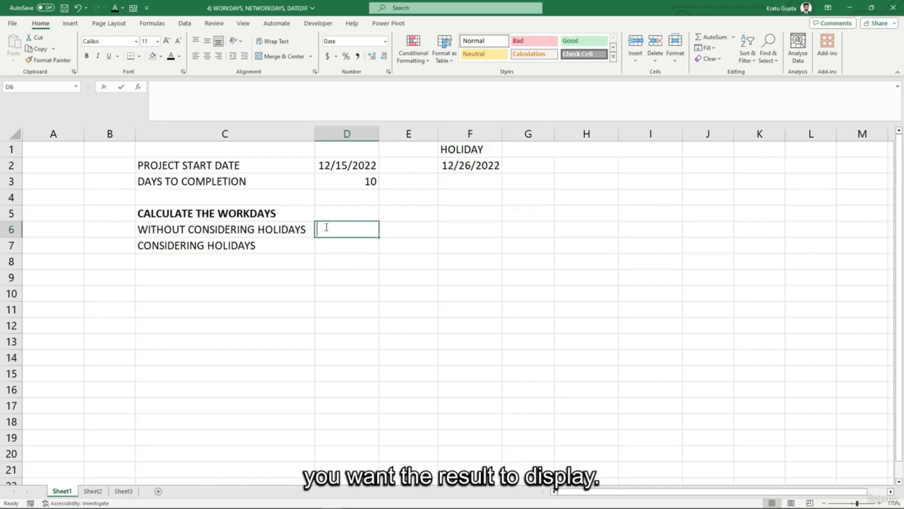
text(=WORKD)
key(Tab)
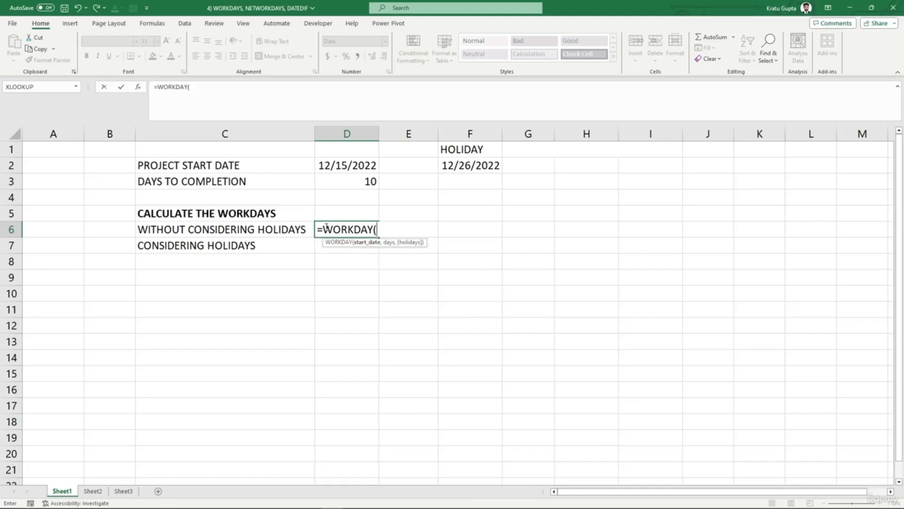
click(354, 166)
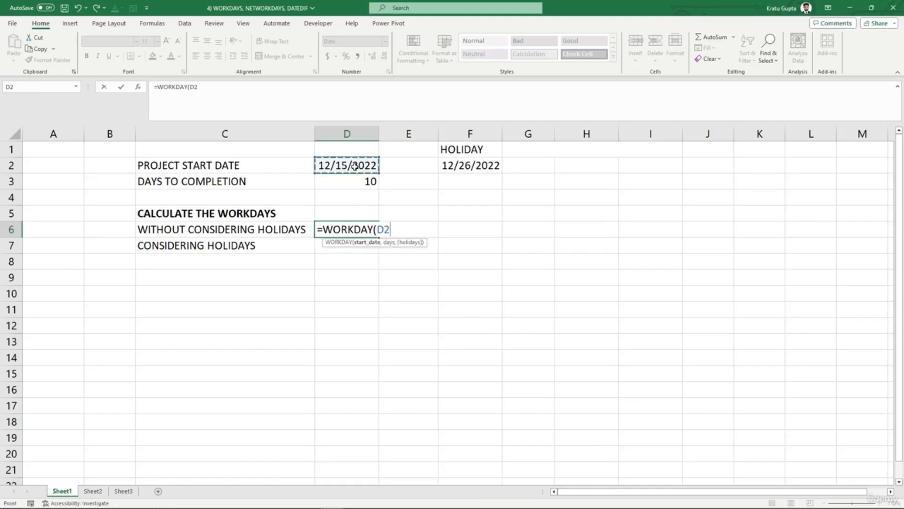
text(,)
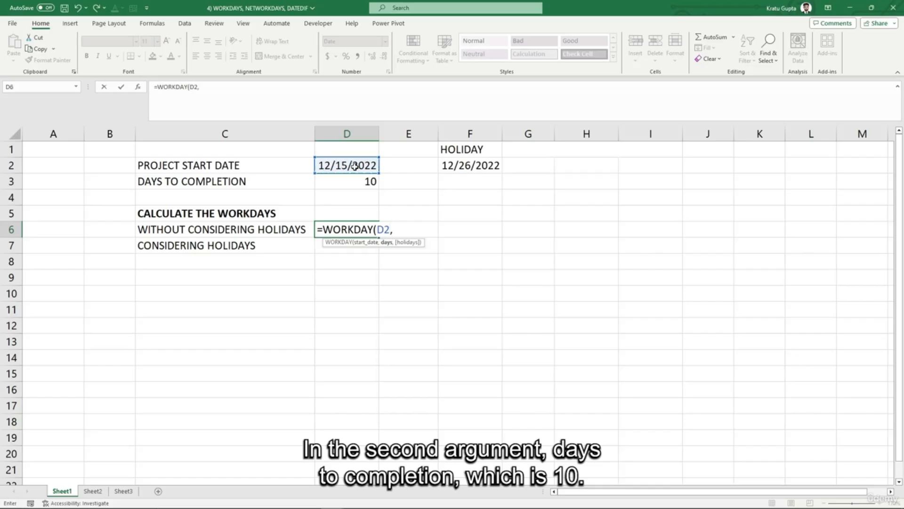
click(354, 182)
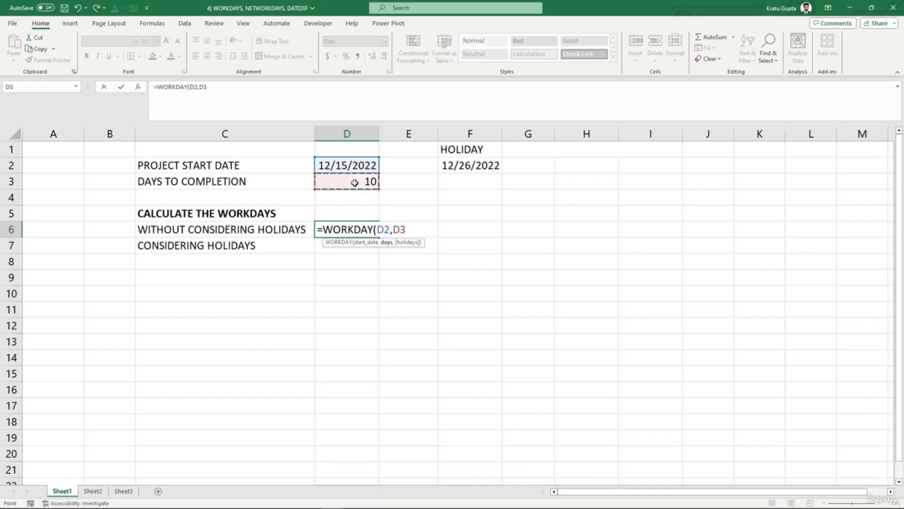
text(,)
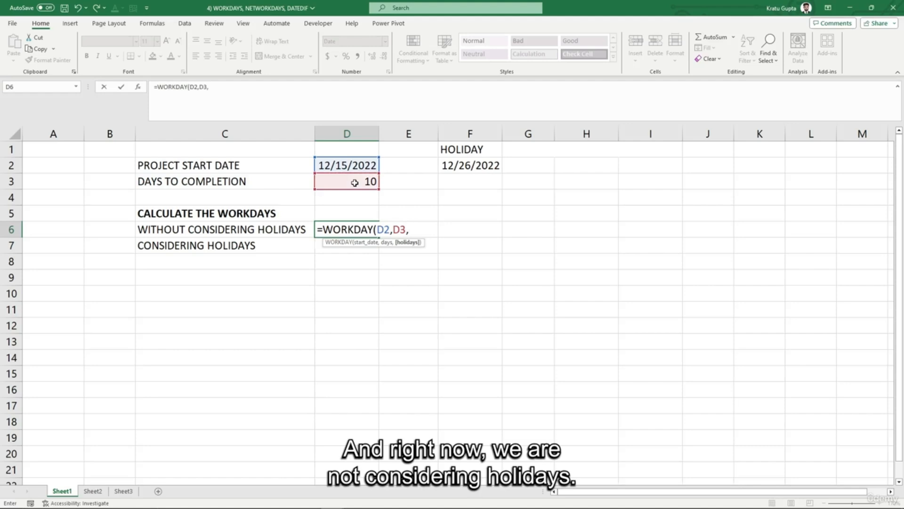
key(BackSpace)
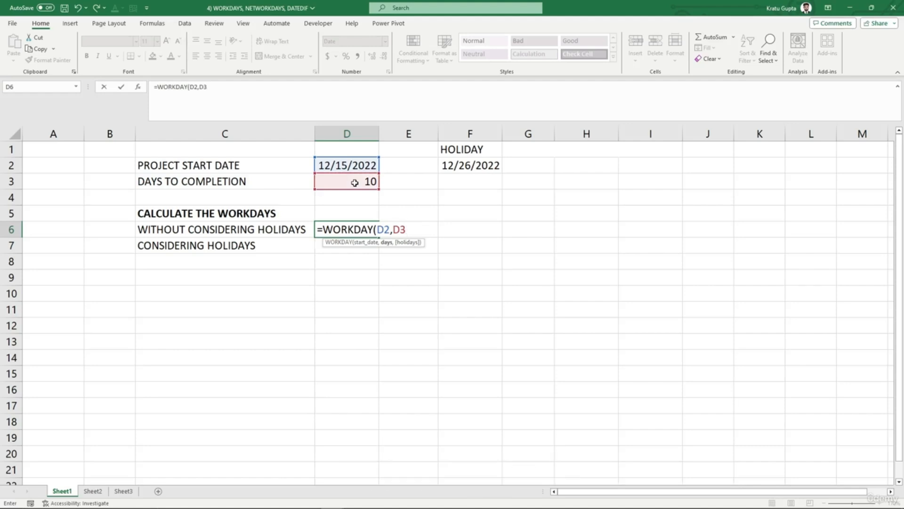
text())
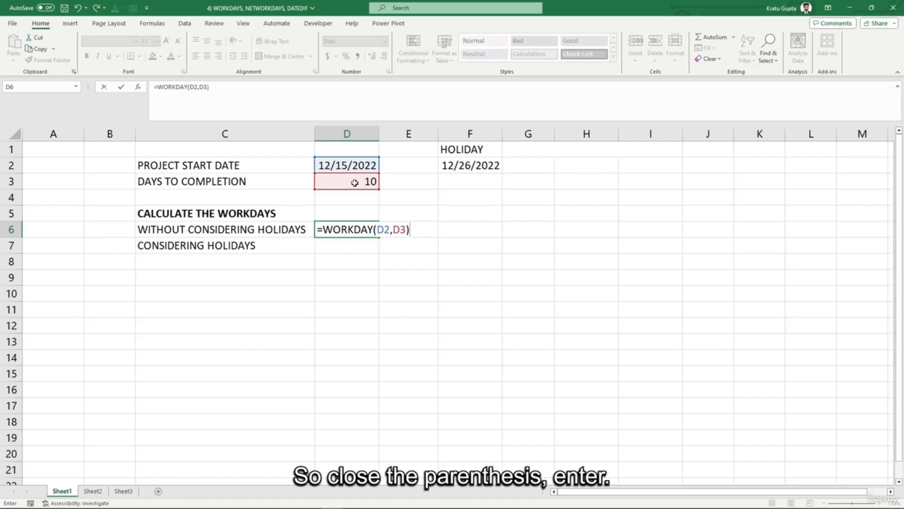
key(Return)
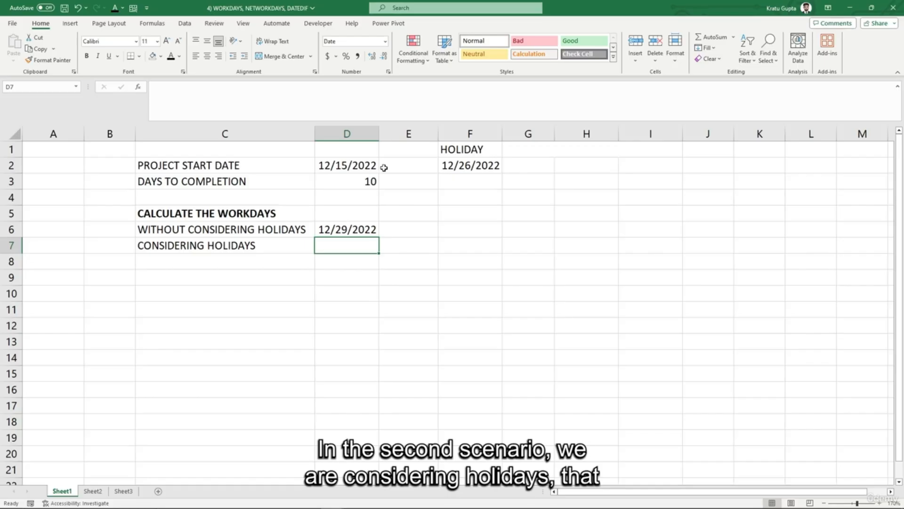
Step: Enter =WORKDAY(D2,D3,F2) in D7 to calculate the project completion date while considering the holiday
text(=)
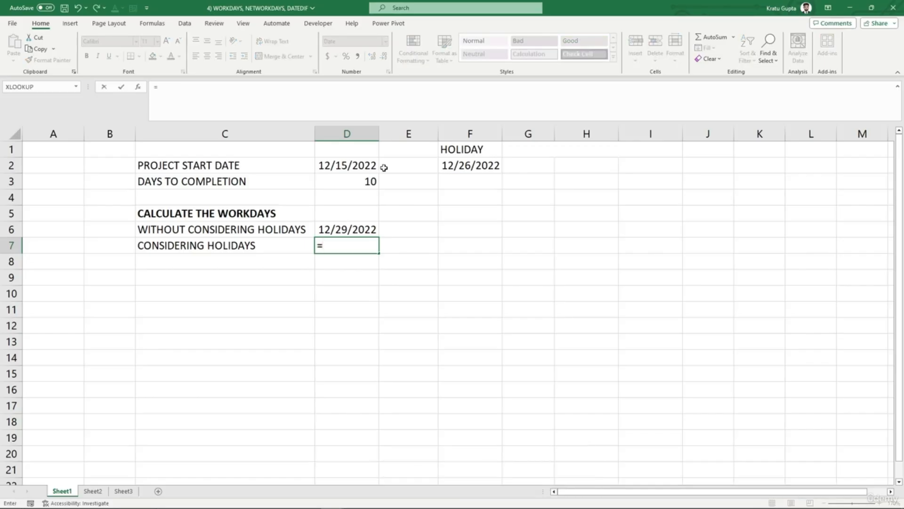
text(workday)
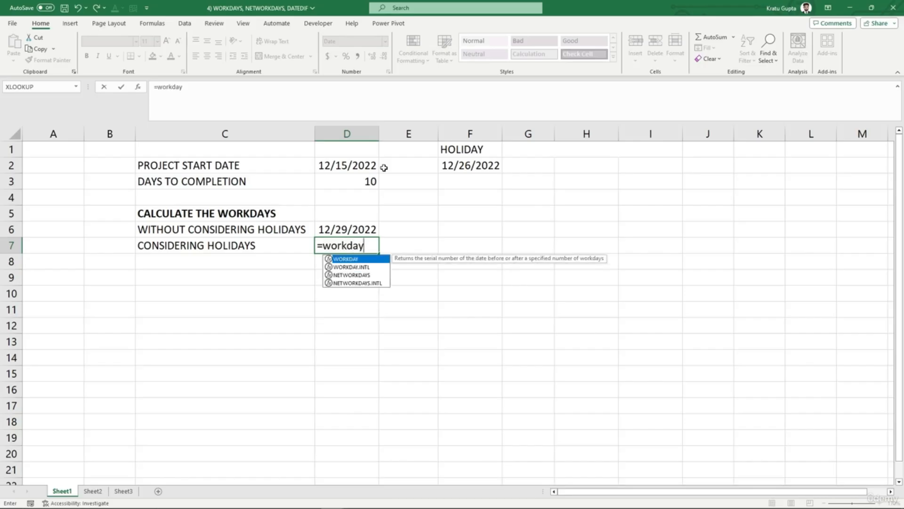
key(Tab)
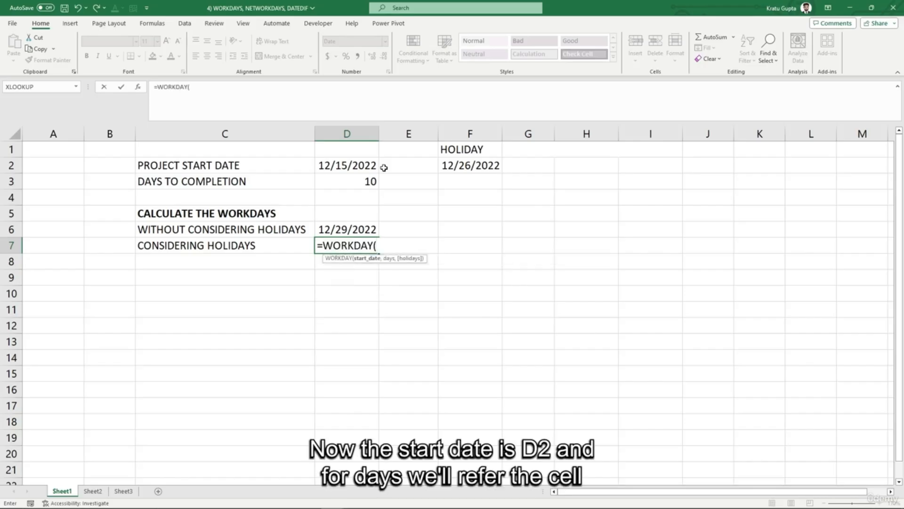
click(358, 165)
text(,)
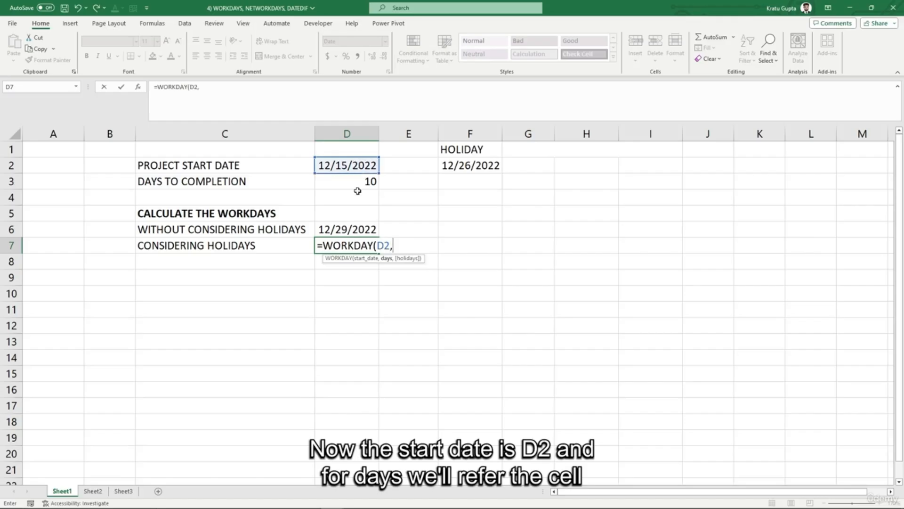
click(355, 184)
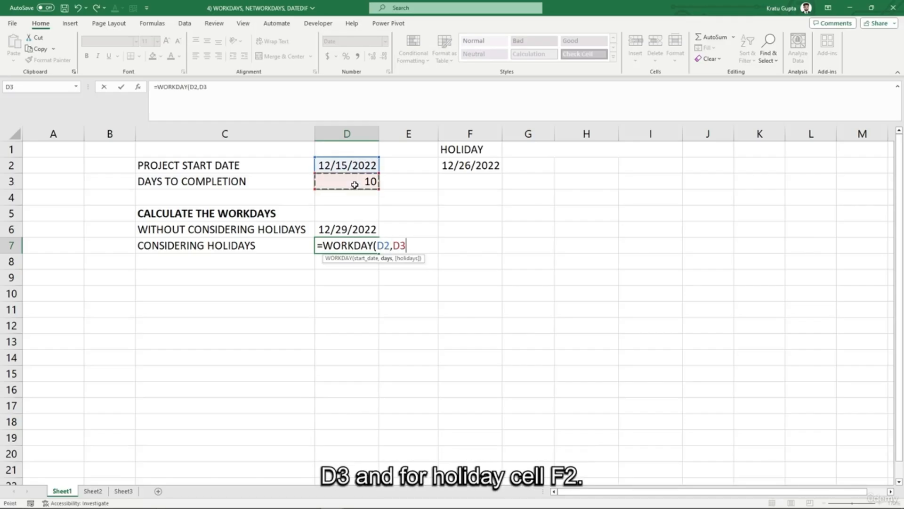
text(,)
click(479, 166)
text())
key(Return)
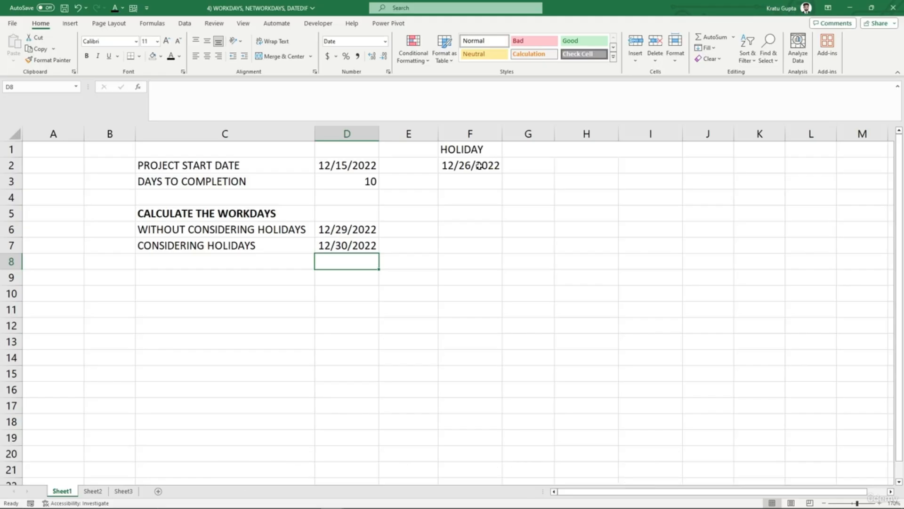
Step: On Sheet2, enter =NETWORKDAYS(D2,D3) in D6 to count the workdays between the project dates without considering holidays
click(92, 490)
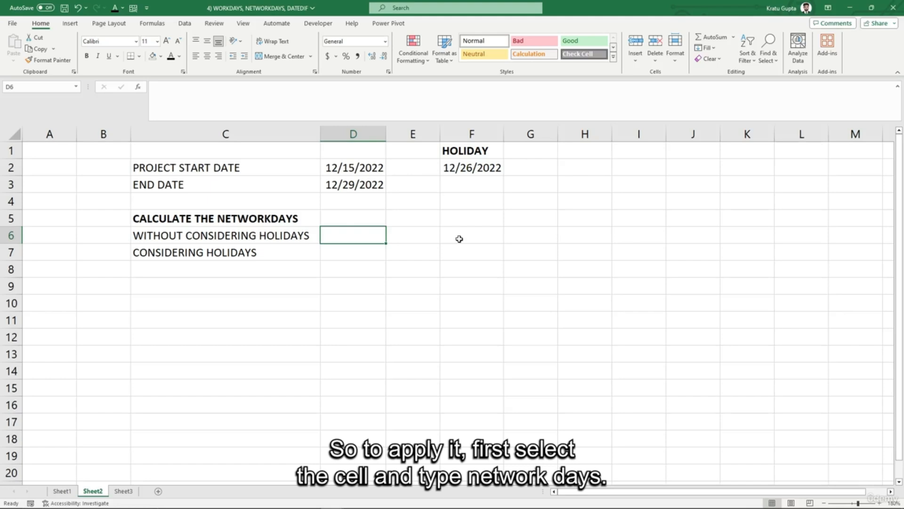
text(=netw)
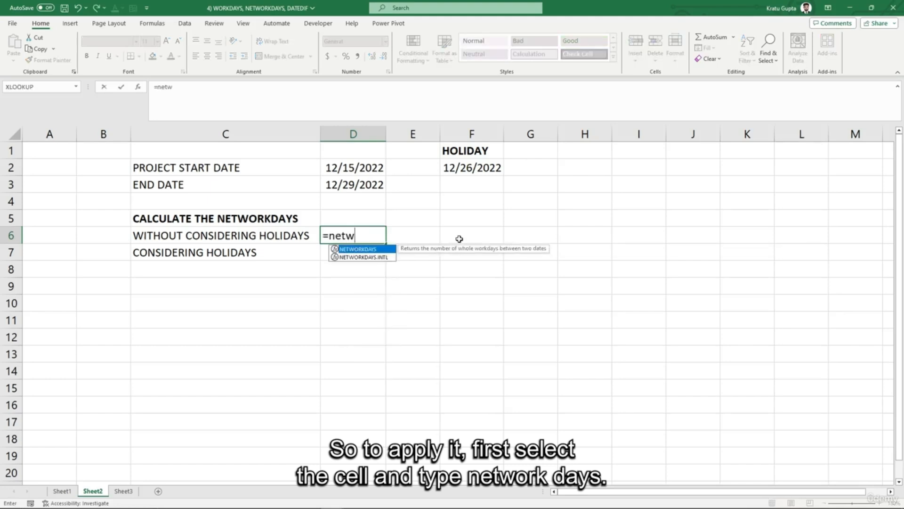
text(ork)
key(Tab)
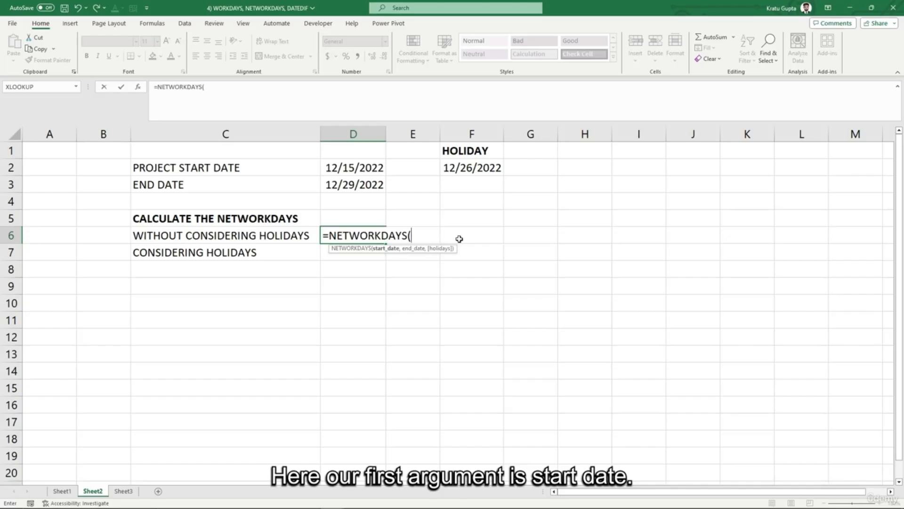
click(349, 169)
text(,)
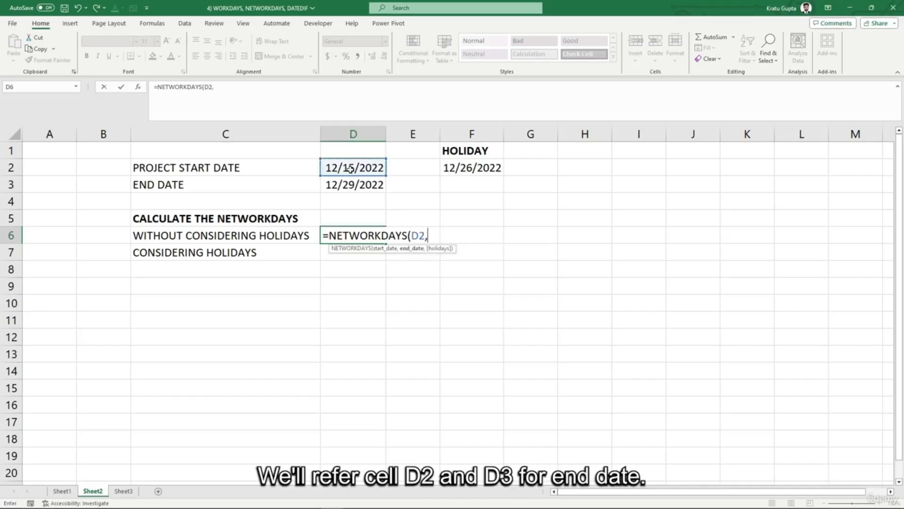
click(353, 184)
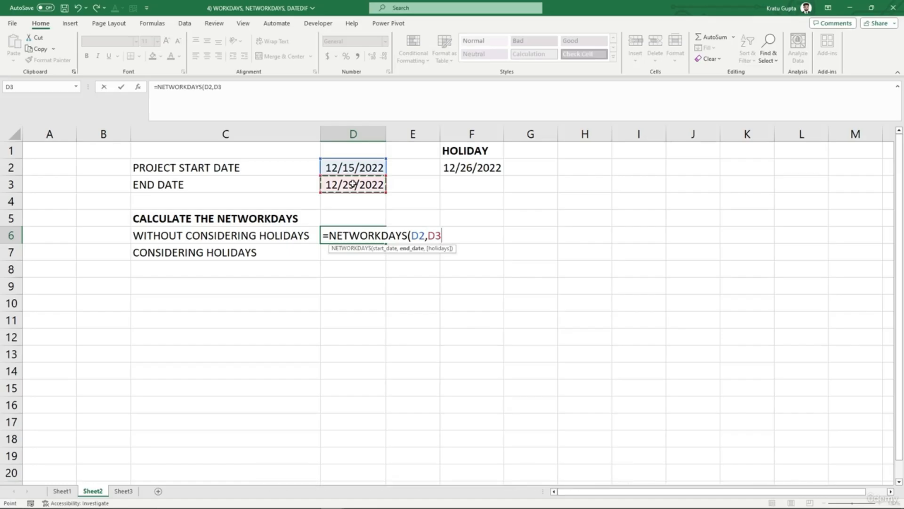
key(Return)
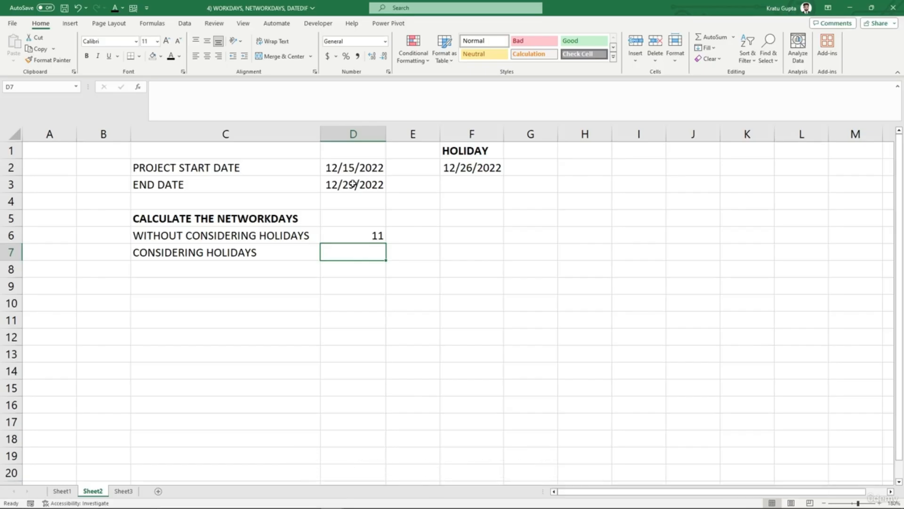
Step: Enter =NETWORKDAYS(D2,D3,F2) in D7 to count the workdays between the project dates while excluding the holiday
text(=)
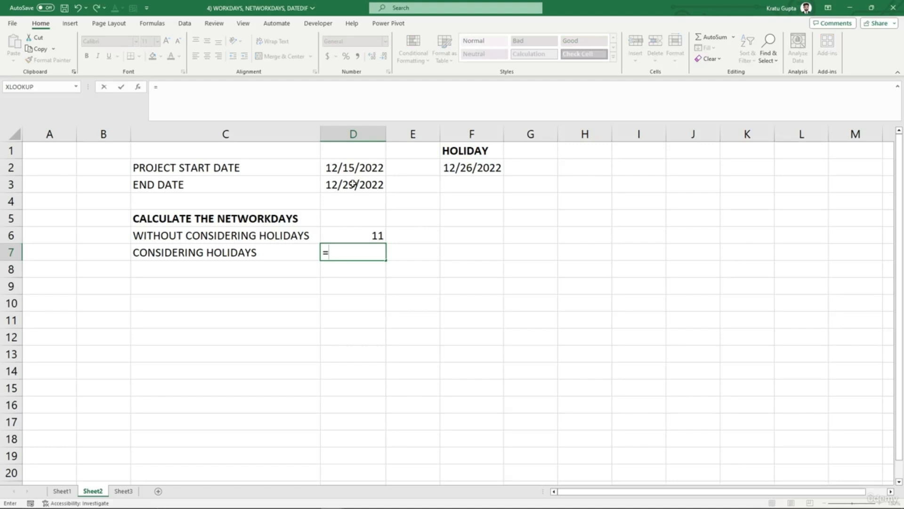
text(networkday)
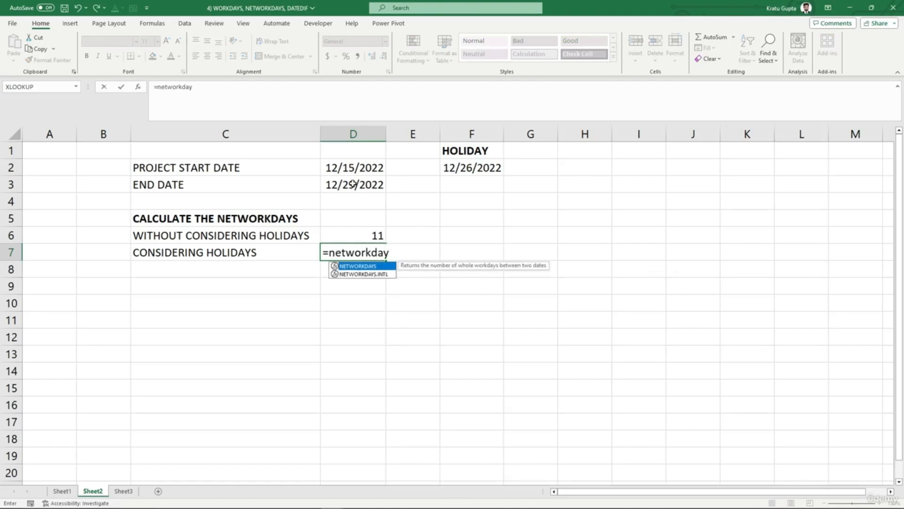
key(Tab)
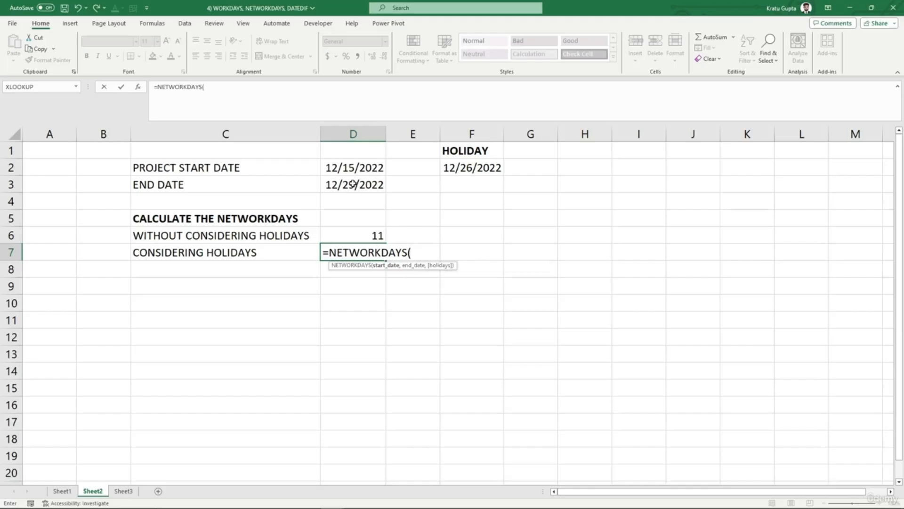
click(350, 166)
text(,)
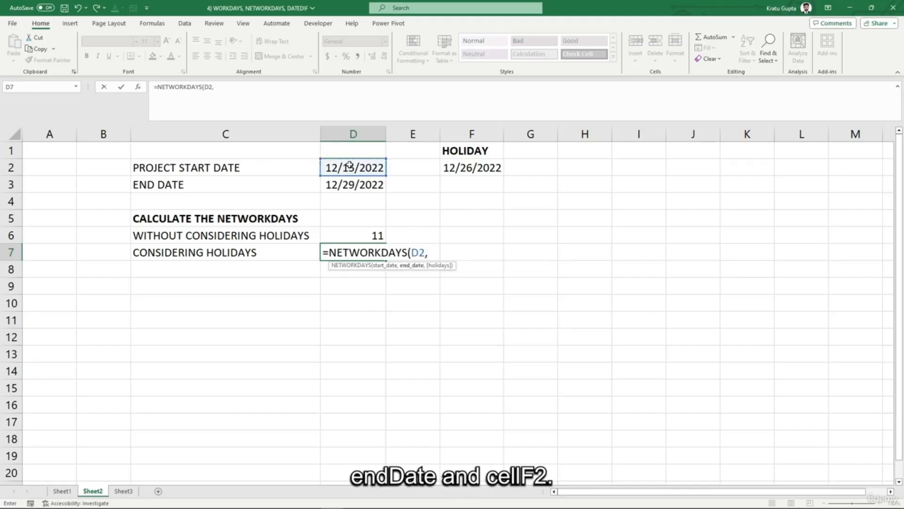
click(344, 183)
text(,)
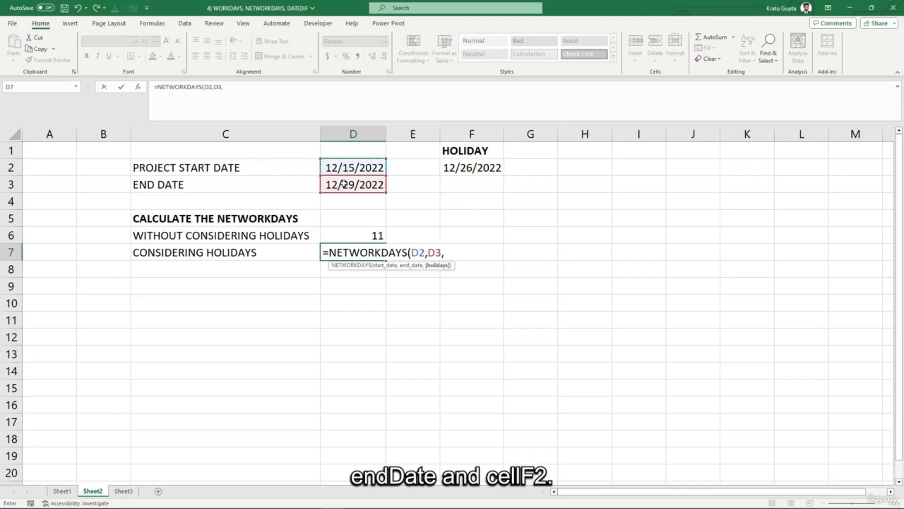
click(476, 166)
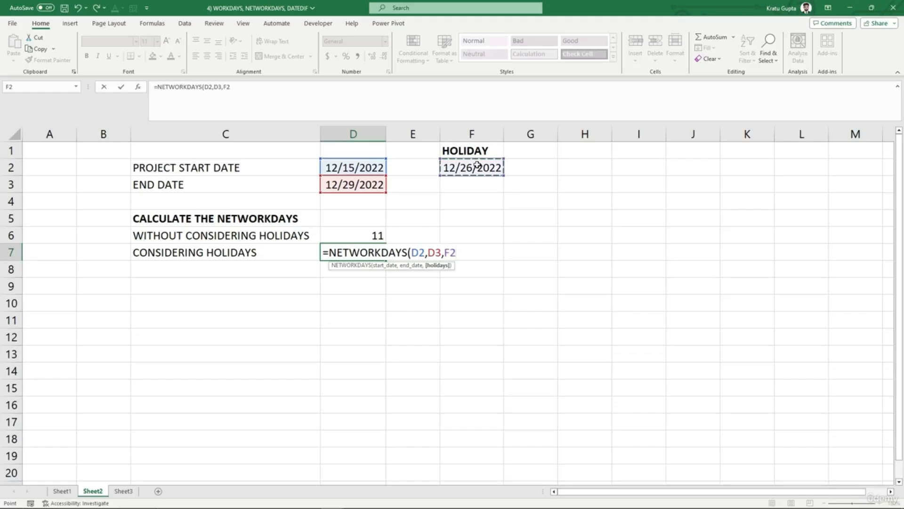
text())
key(Return)
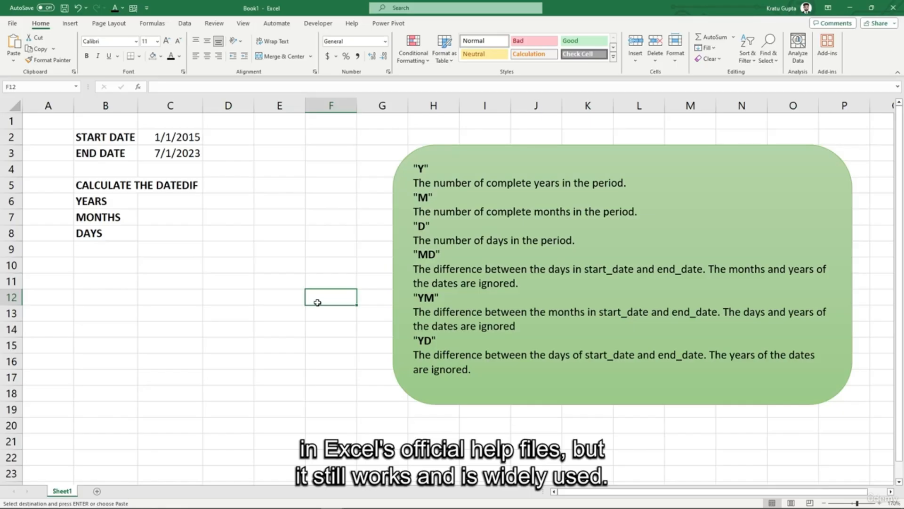
Step: Enter =DATEDIF(C2,C3,"Y") in C6 to calculate the complete years between the start and end dates
click(169, 206)
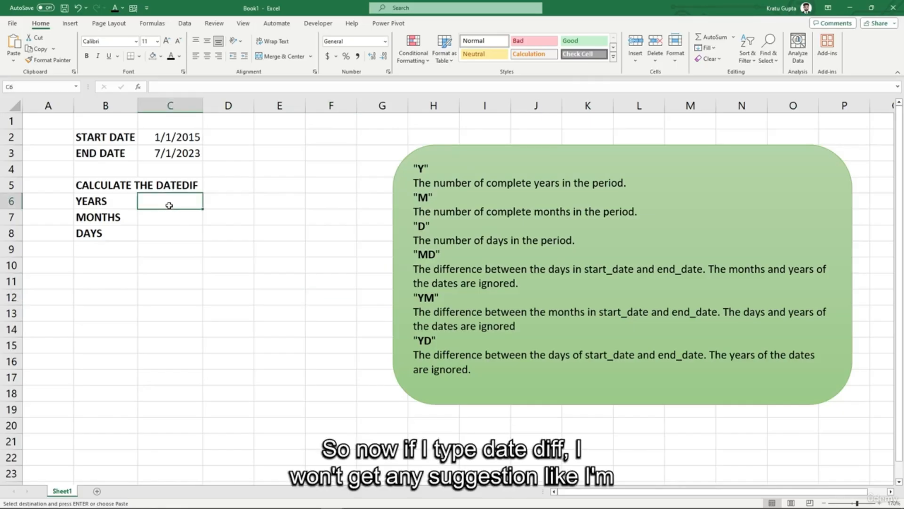
text(=dated)
key(BackSpace)
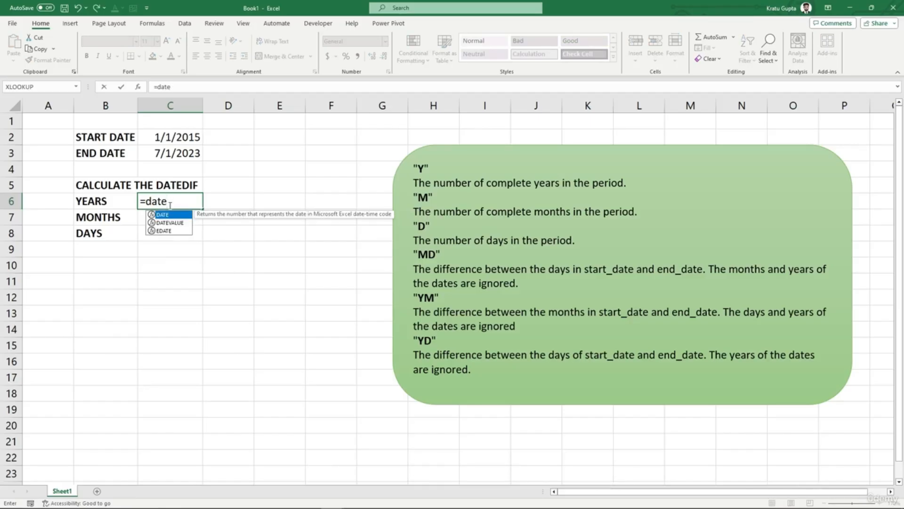
text(dif()
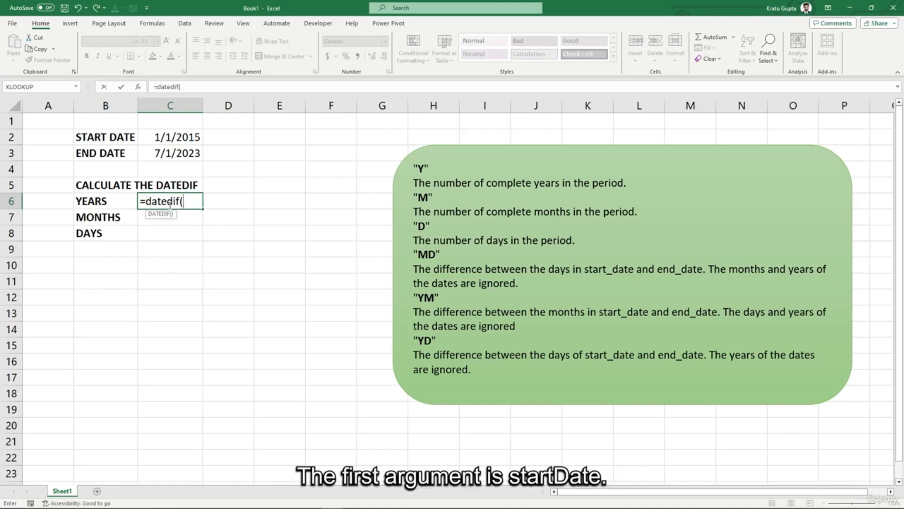
click(160, 137)
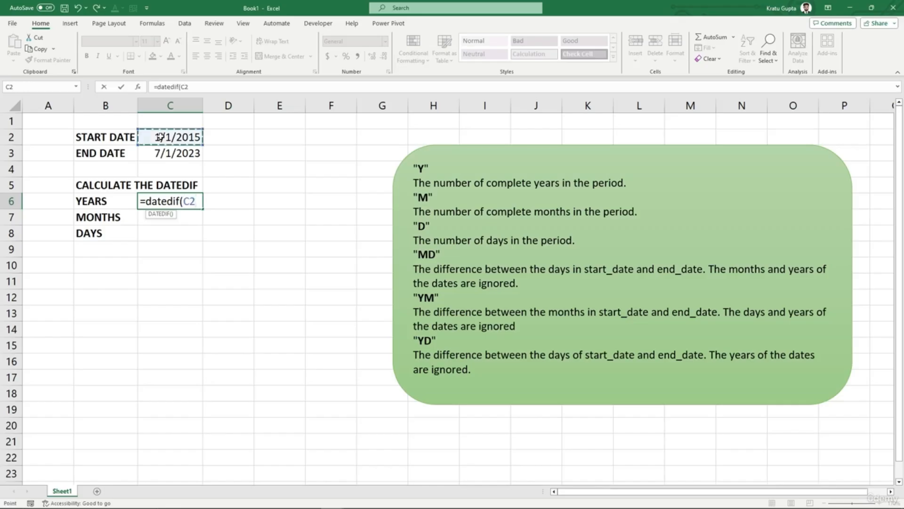
text(,)
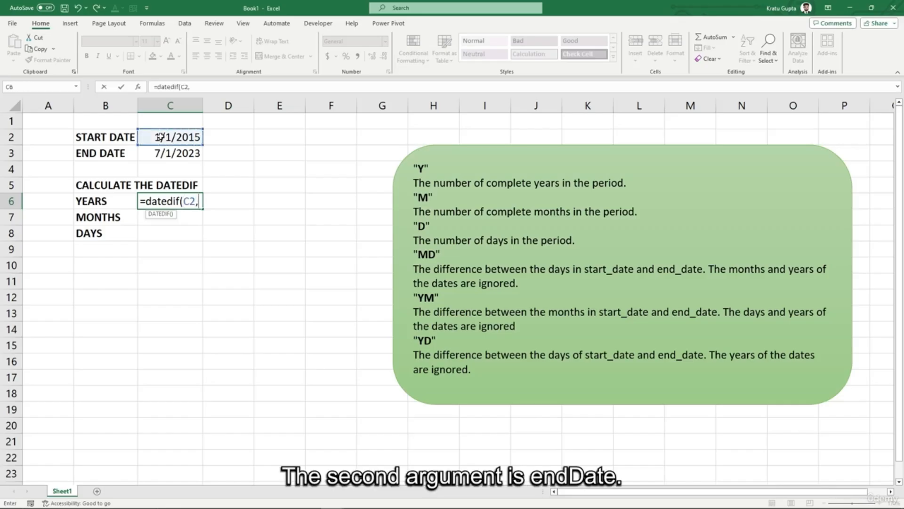
click(175, 154)
text(,)
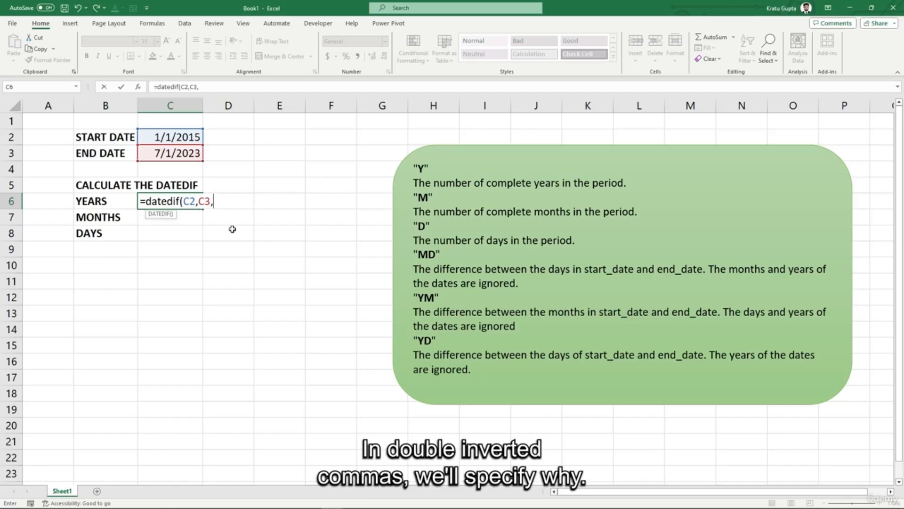
text("Y"))
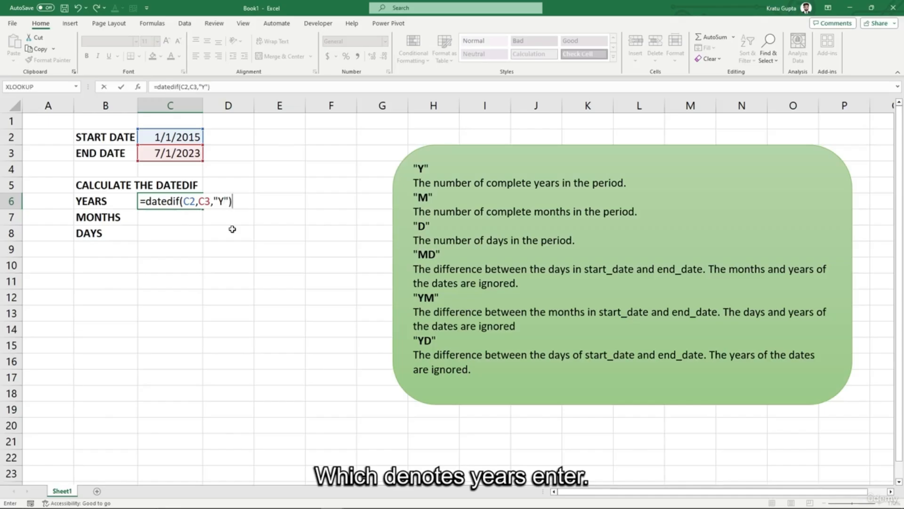
key(Return)
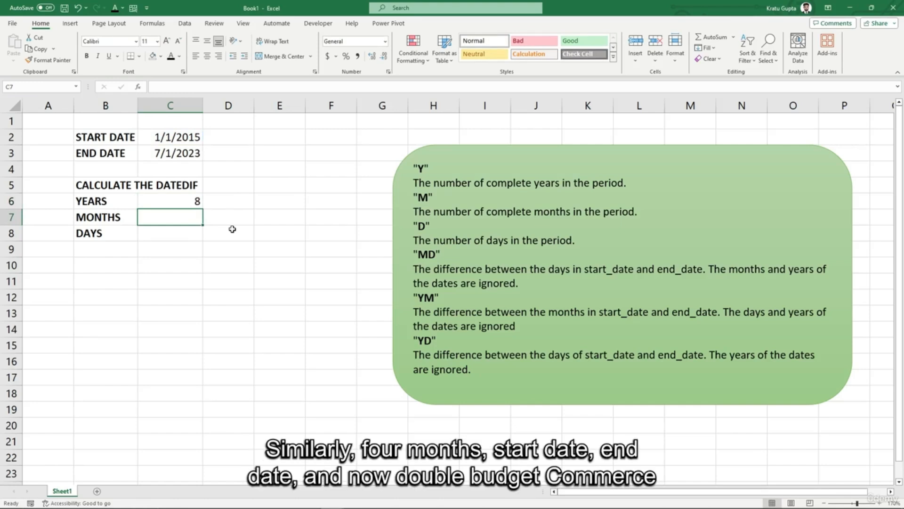
Step: Enter =DATEDIF(C2,C3,"M") in C7 to calculate the complete months between the start and end dates
text(=datef)
key(BackSpace)
text(dif()
key(Up)
key(Up)
key(Up)
key(Up)
key(Up)
text(,)
key(Up)
key(Up)
key(Up)
key(Up)
text(,"M)
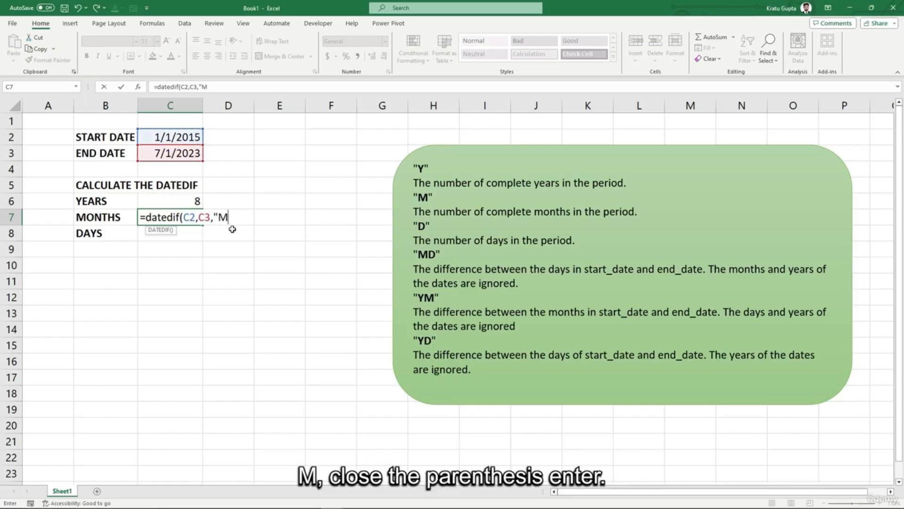
text("))
key(Return)
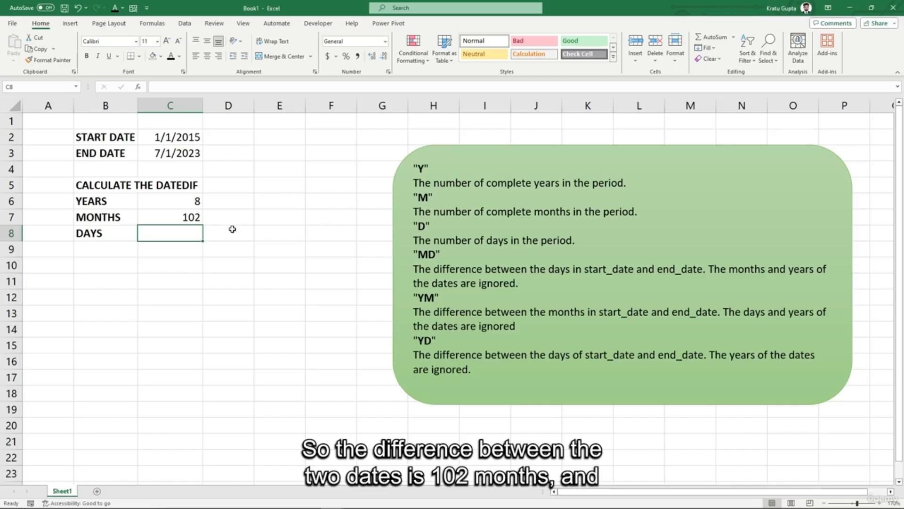
Step: Enter =DATEDIF(C2,C3,"D") in C8 to calculate the number of days between the start and end dates
text(=)
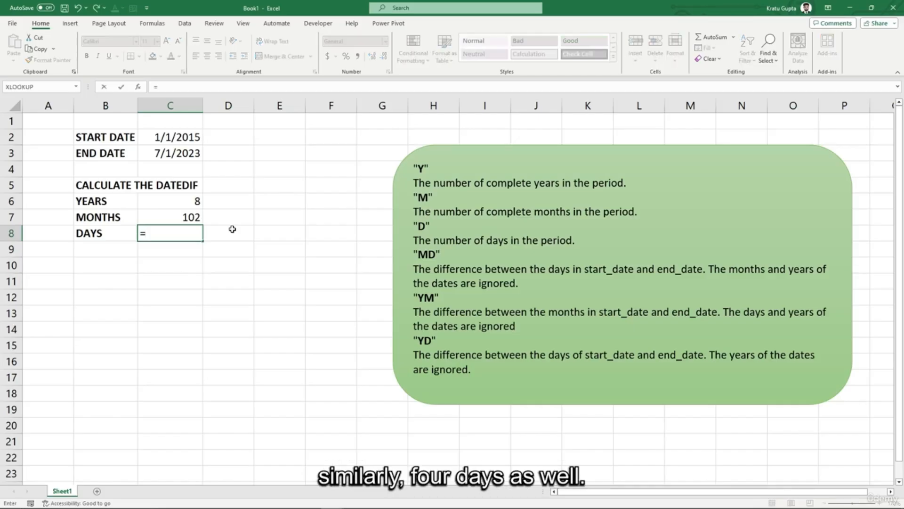
text(datedif)
key(BackSpace)
text(dif()
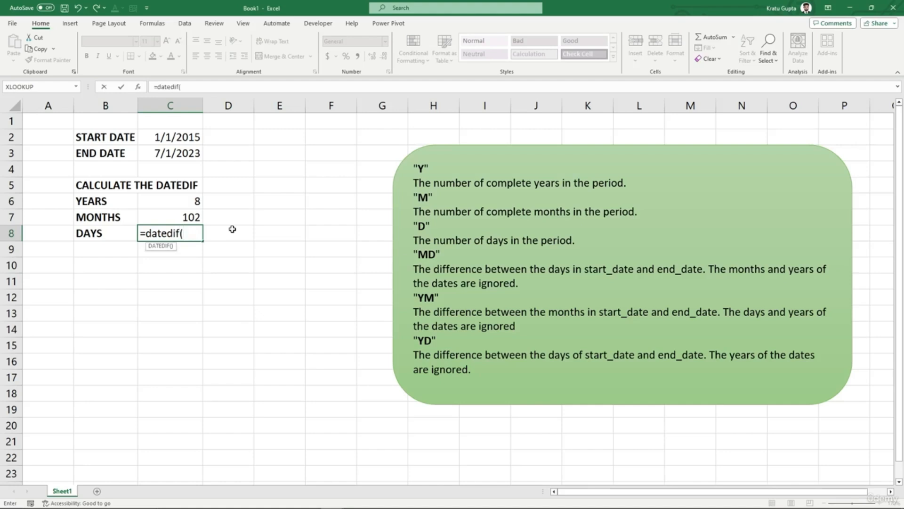
key(Up)
key(Up)
key(Up)
key(Up)
key(Up)
key(Up)
text(,C8)
key(Up)
key(Up)
key(Up)
key(Up)
key(Up)
text(,)
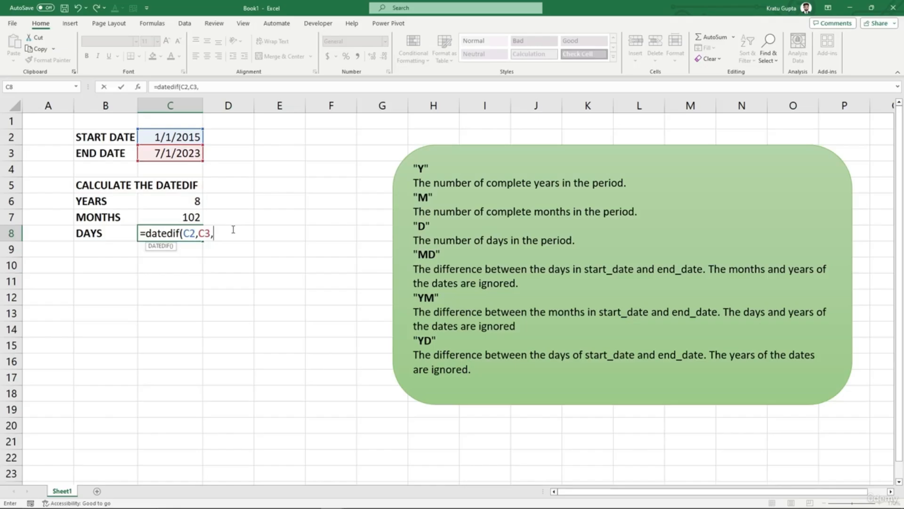
text("D"))
key(Return)
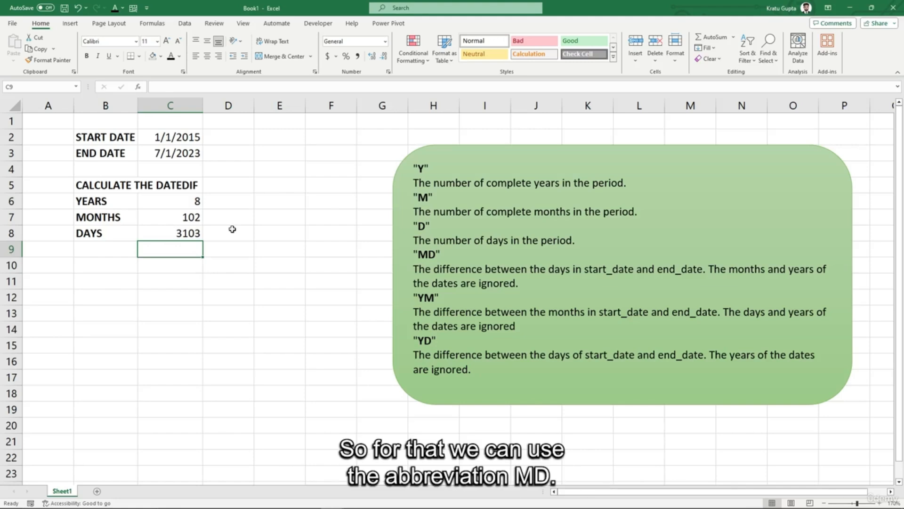
Step: Change the unit in the C8 DATEDIF formula to "MD" so that months and years are ignored
click(183, 234)
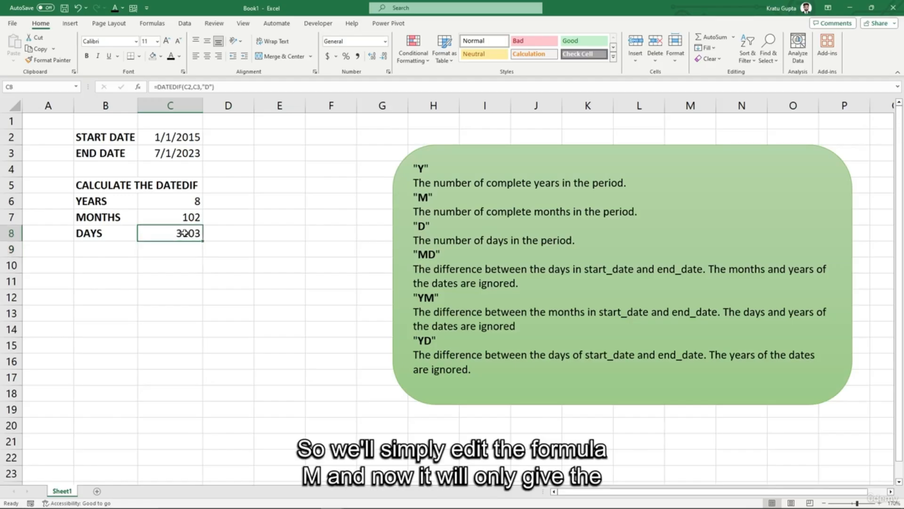
click(205, 87)
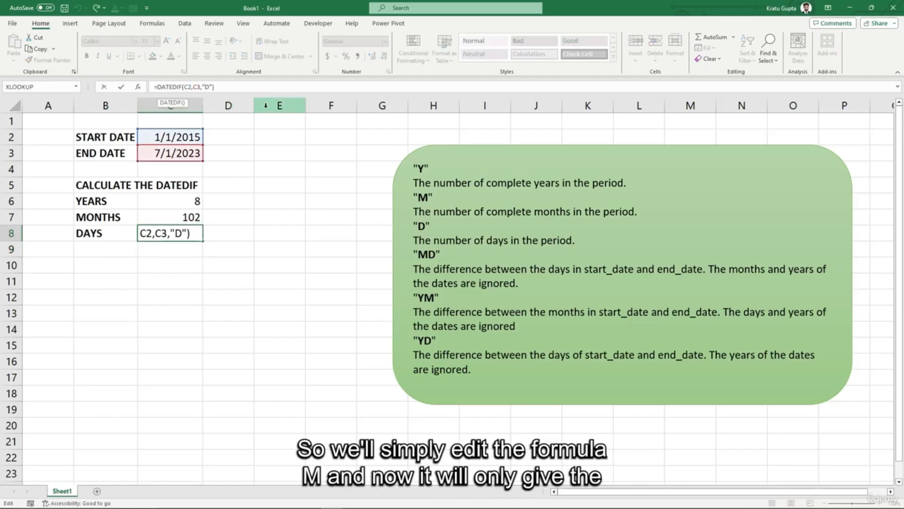
text(M)
click(242, 247)
click(155, 228)
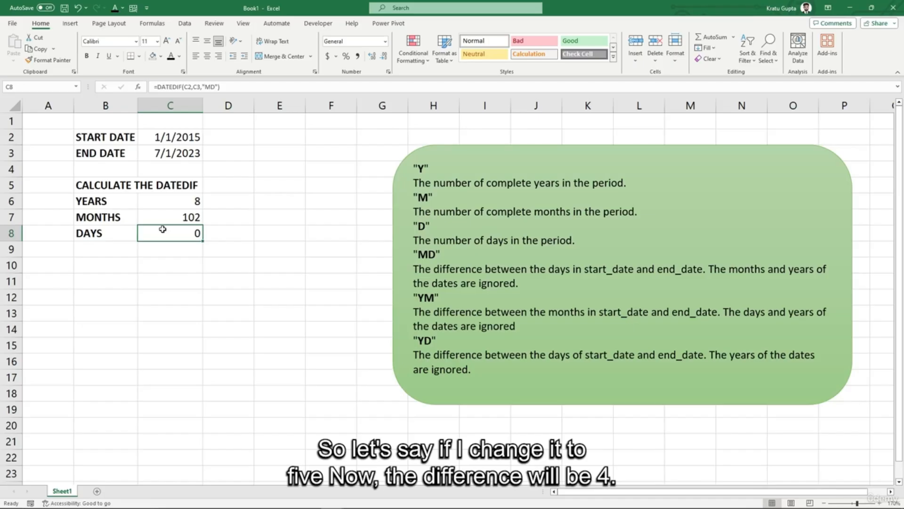
Step: Change the day of the end date in C3 to 5, keeping the month and year
double_click(171, 154)
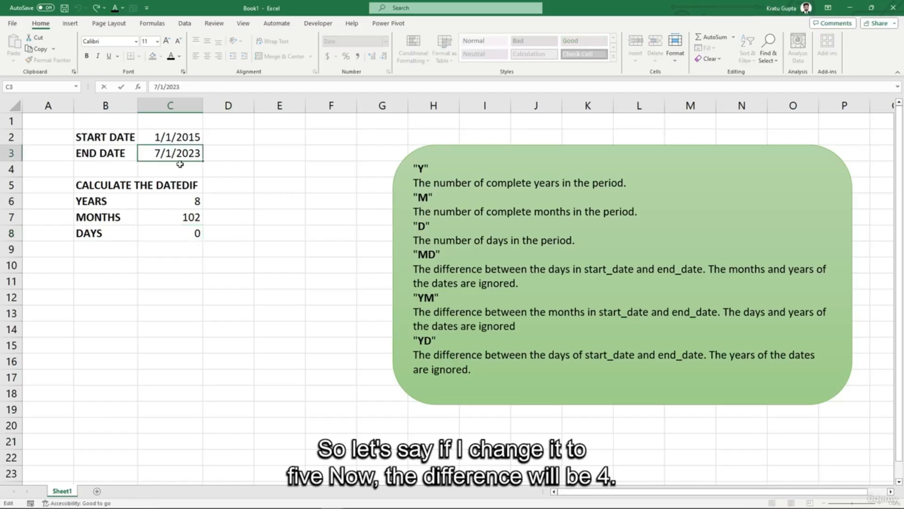
key(BackSpace)
text(5)
key(Return)
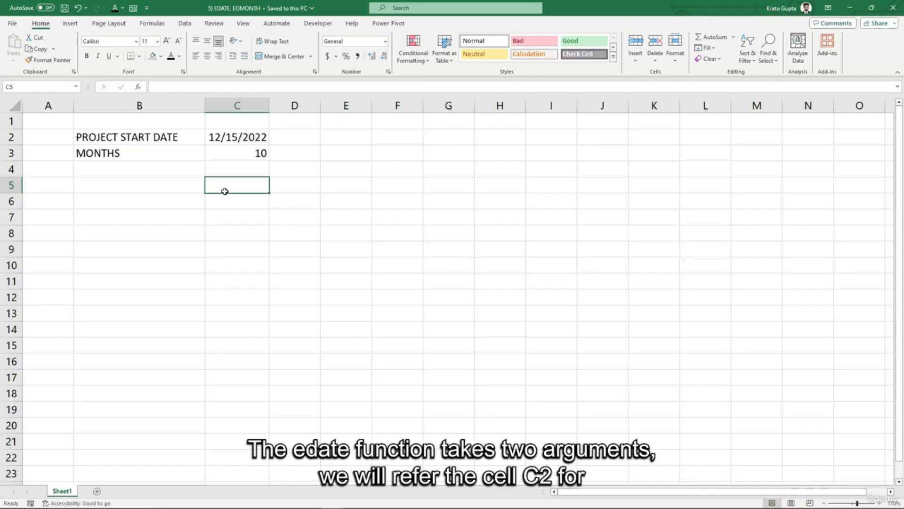
Step: In the EDATE, EOMONTH workbook, enter =EDATE(C2,C3) in C5 to add the months to the project start date
text(=edate()
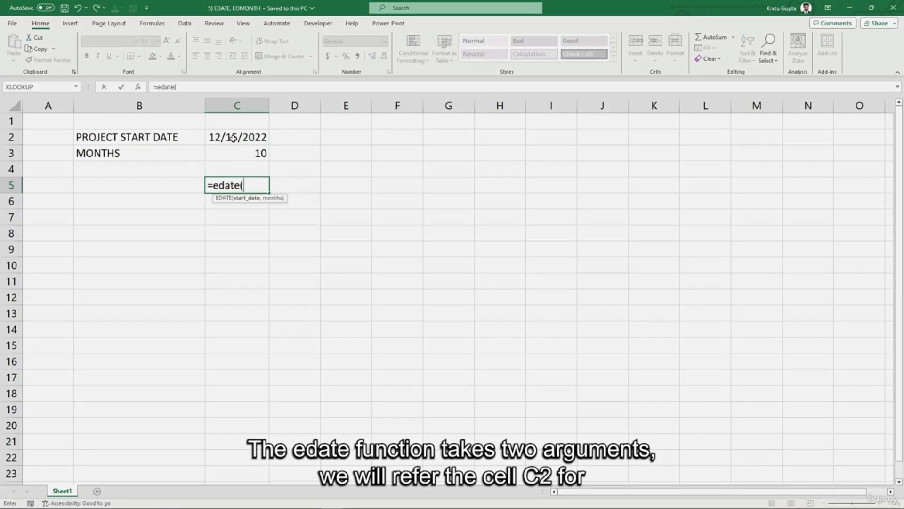
click(232, 138)
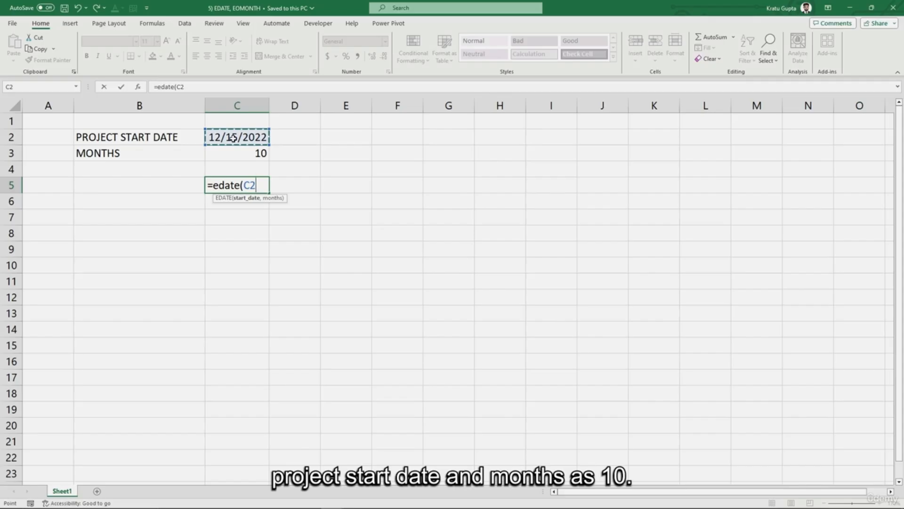
text(,)
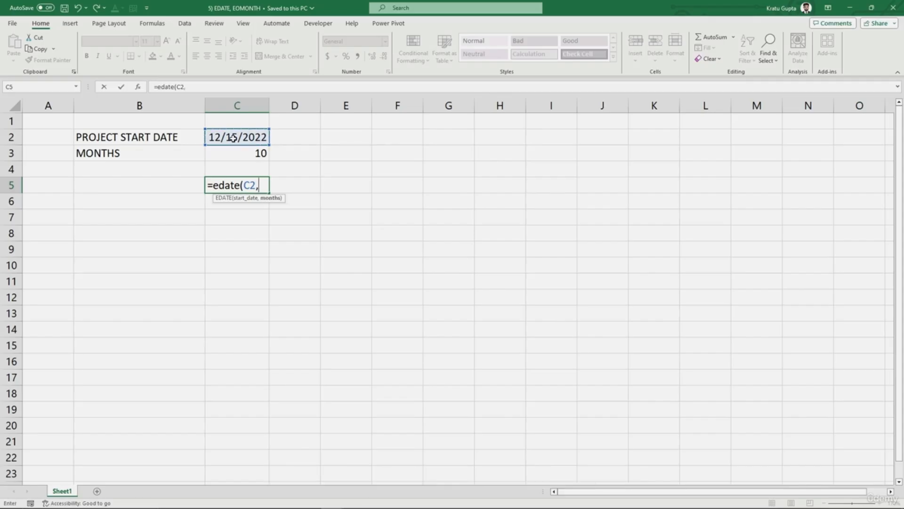
key(Up)
key(Up)
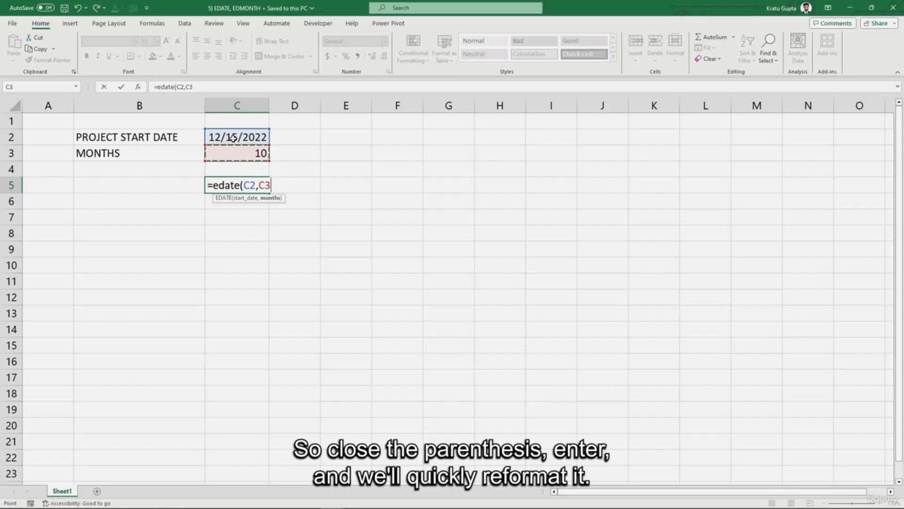
text())
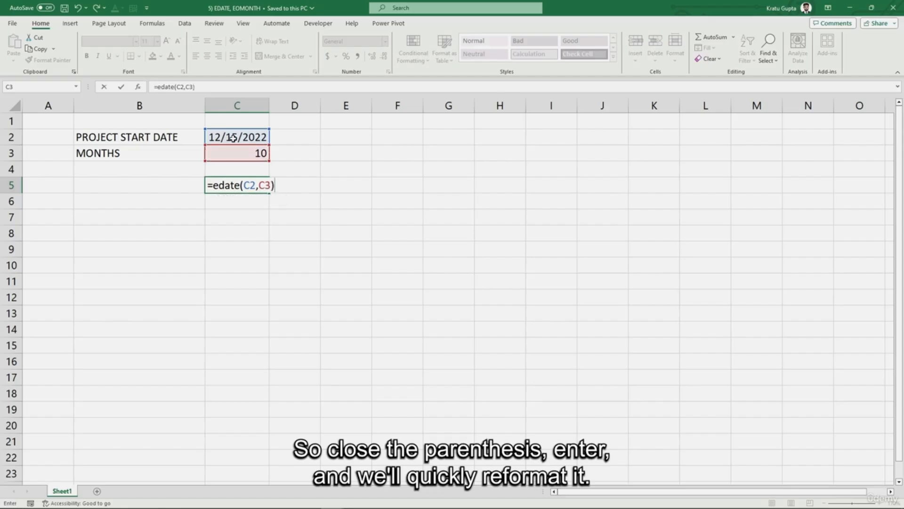
key(Return)
Step: Format the EDATE result in C5 as a short date
key(Up)
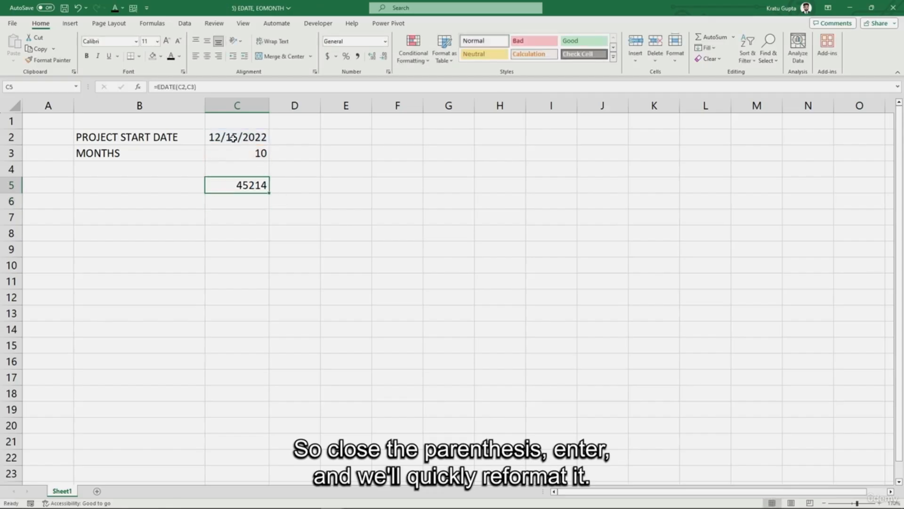
click(387, 42)
click(369, 155)
click(381, 260)
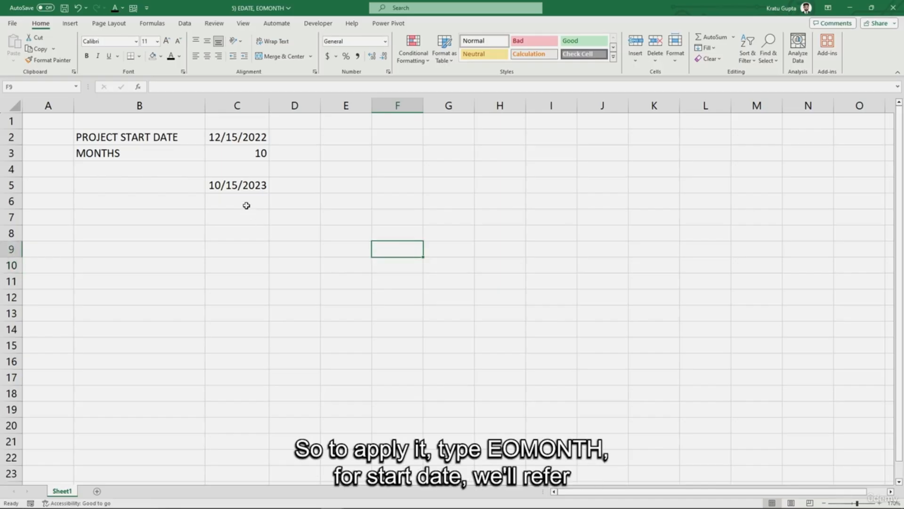
Step: Enter =EOMONTH(C2,C3) in C6 to get the month-end date for the project start date plus the months
click(247, 204)
text(=EOMONTH()
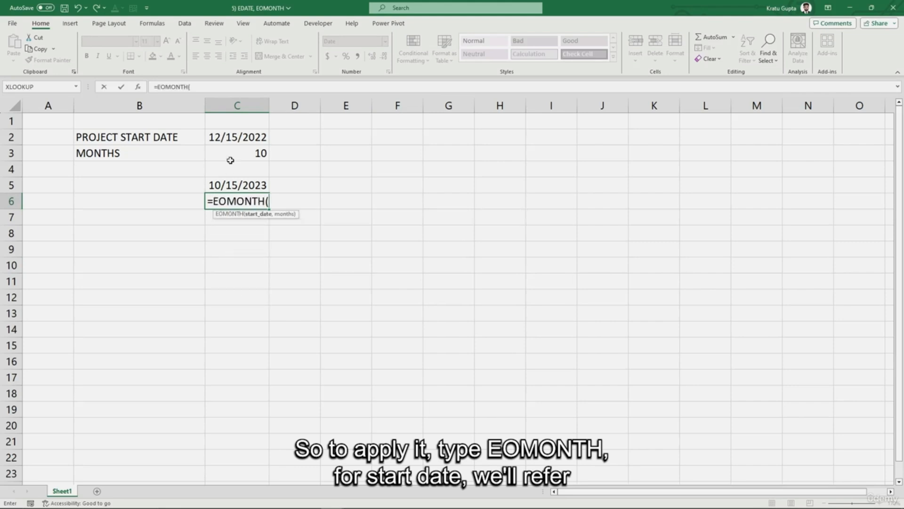
click(229, 137)
text(,)
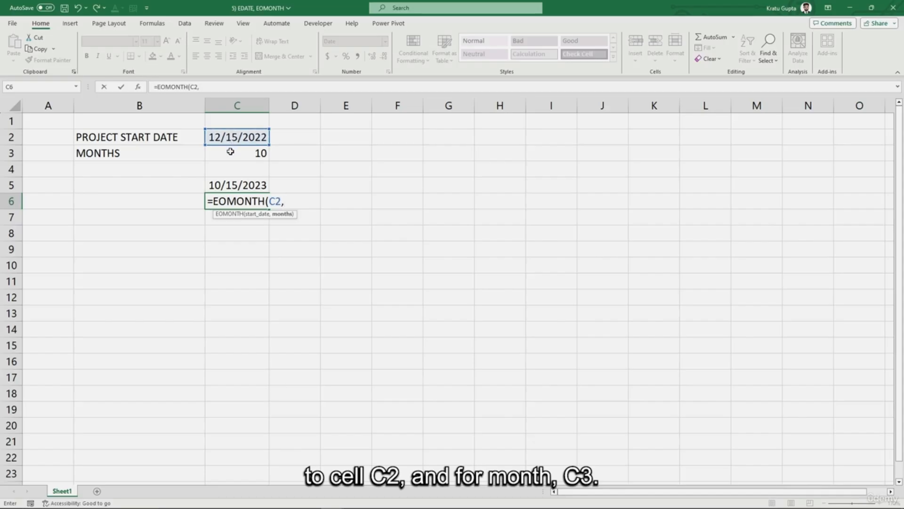
click(230, 151)
key(Left)
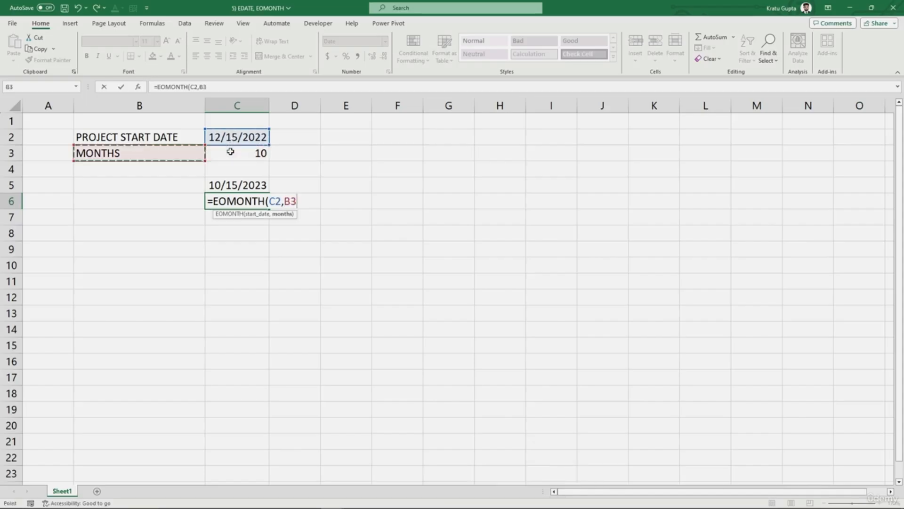
key(Right)
text())
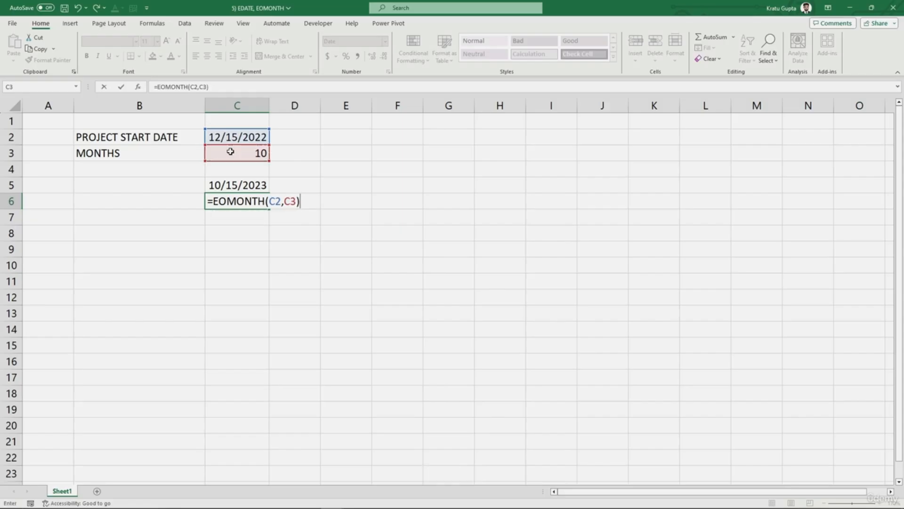
key(Return)
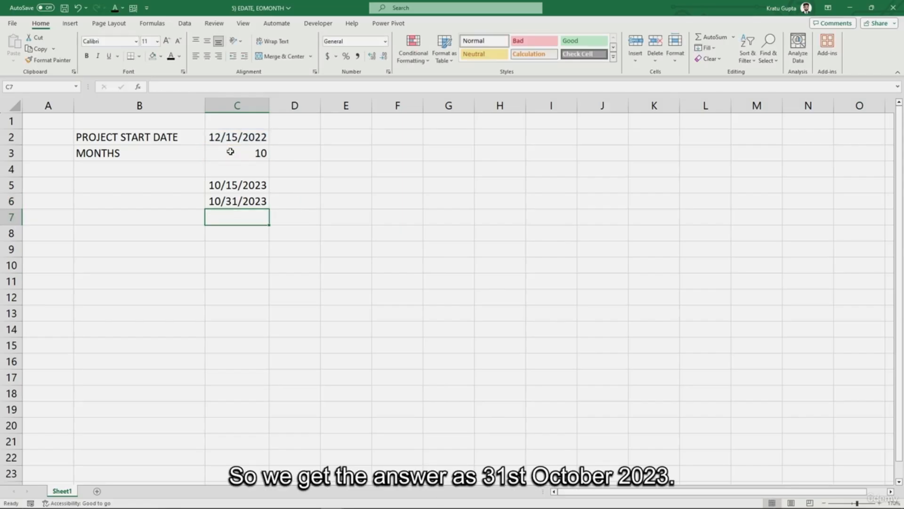
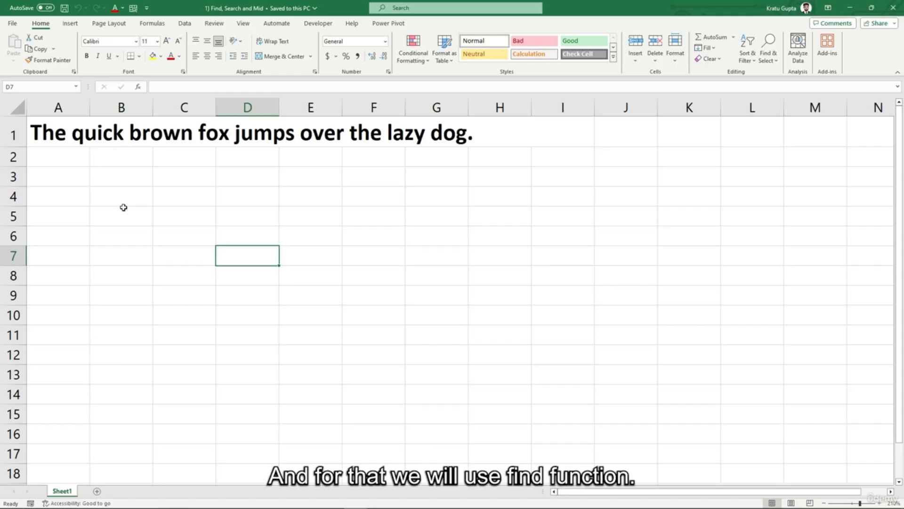
Step: In the Find, Search and Mid workbook, enter =FIND("quick",A1) in B3 to locate the word in the sentence
click(133, 184)
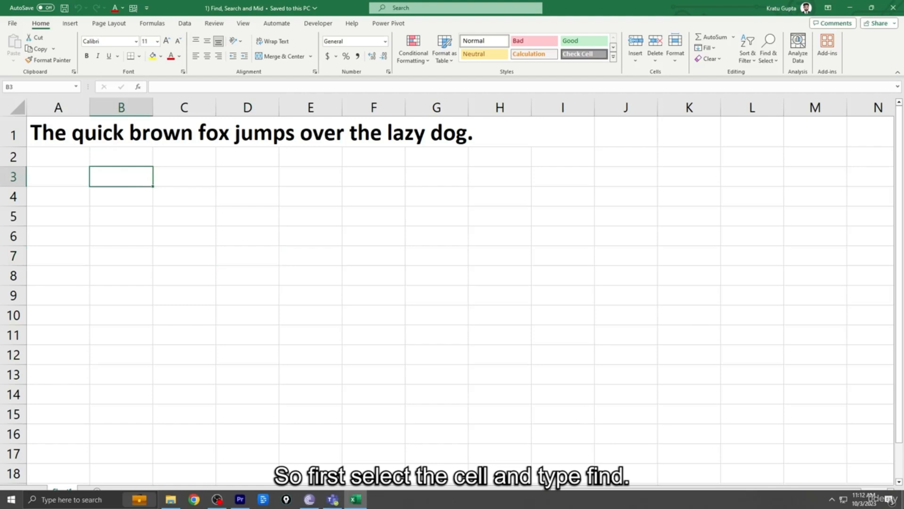
text(=find)
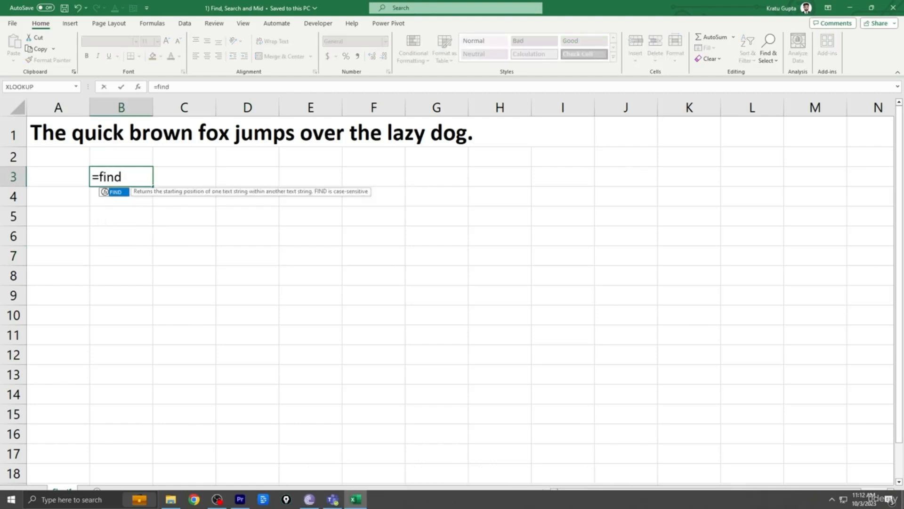
text(()
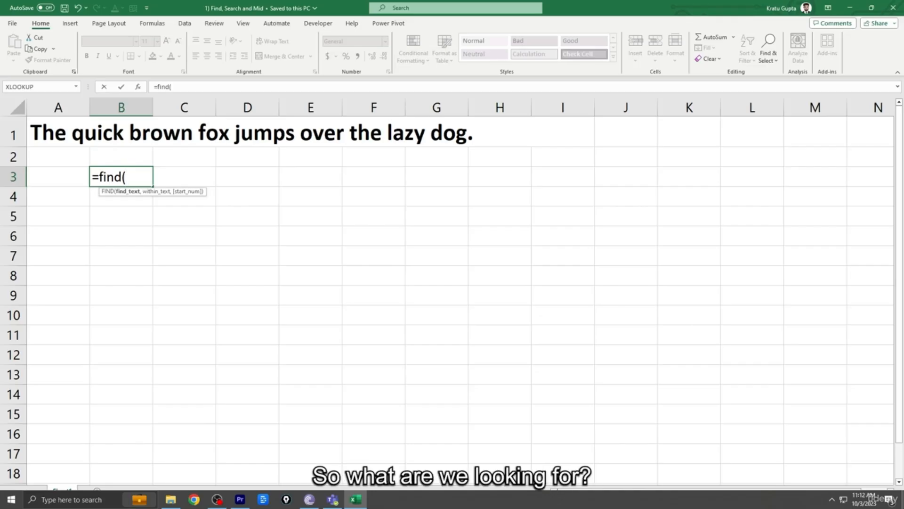
text("quick",)
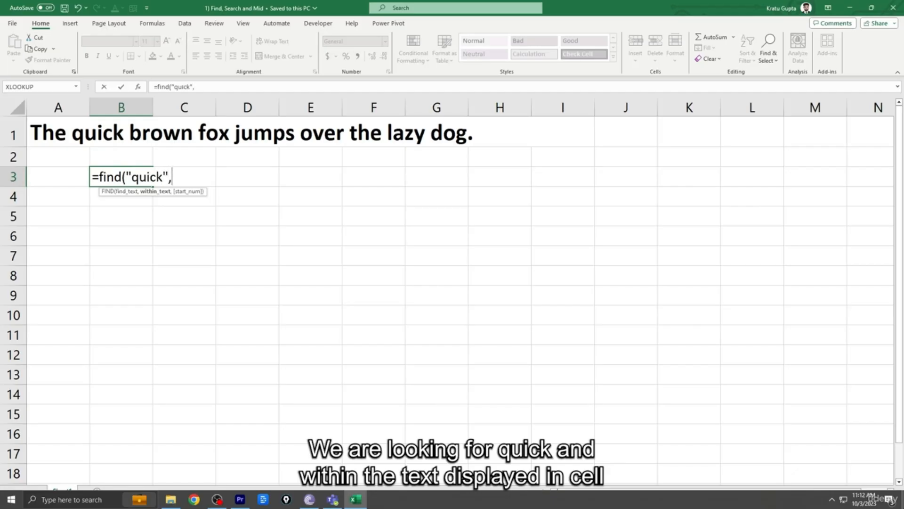
key(Up)
key(Up)
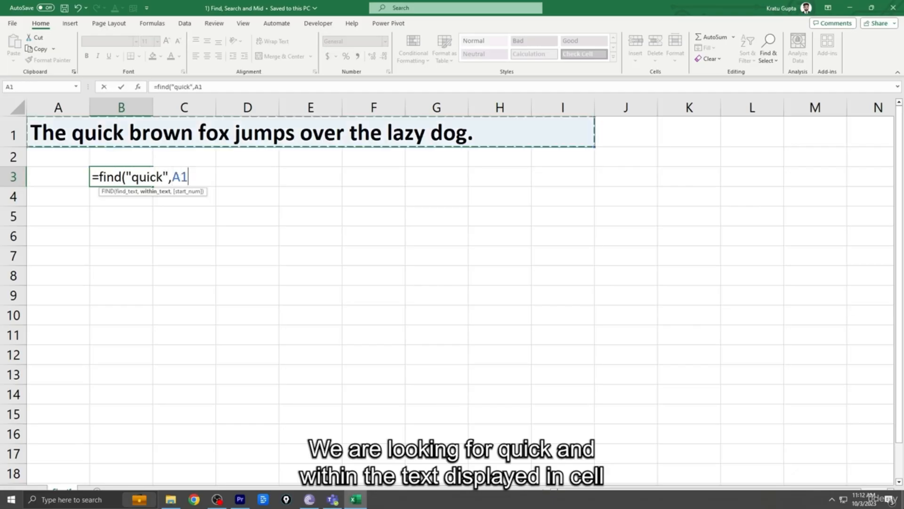
text())
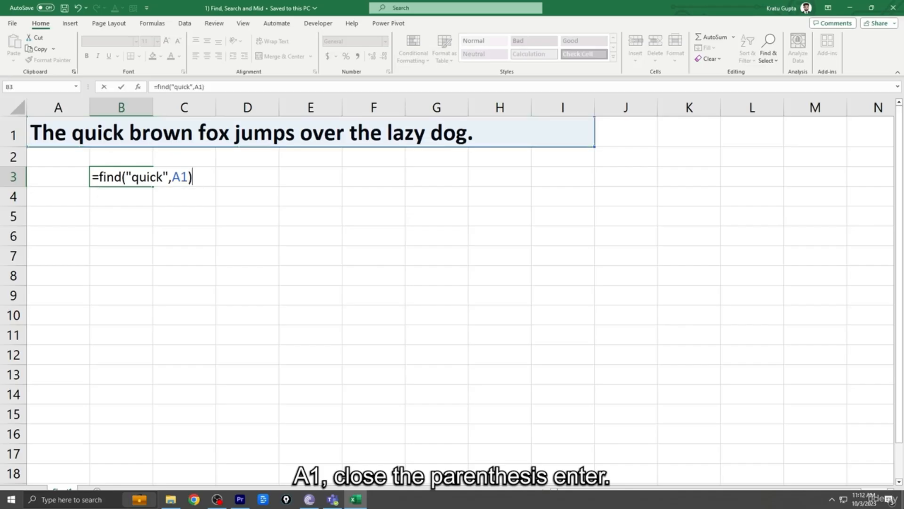
key(Return)
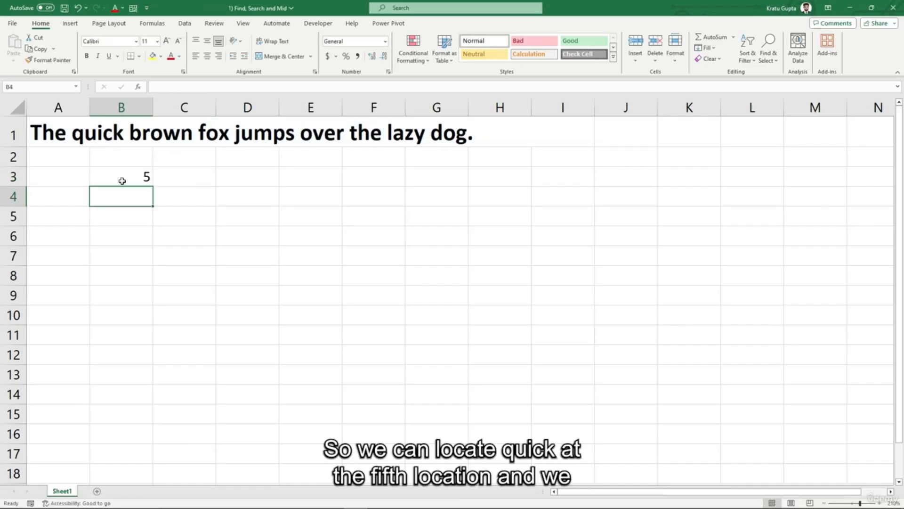
Step: Enter =SEARCH("QUICK",A1) in B4 to locate the word in the A1 sentence regardless of letter case
click(53, 132)
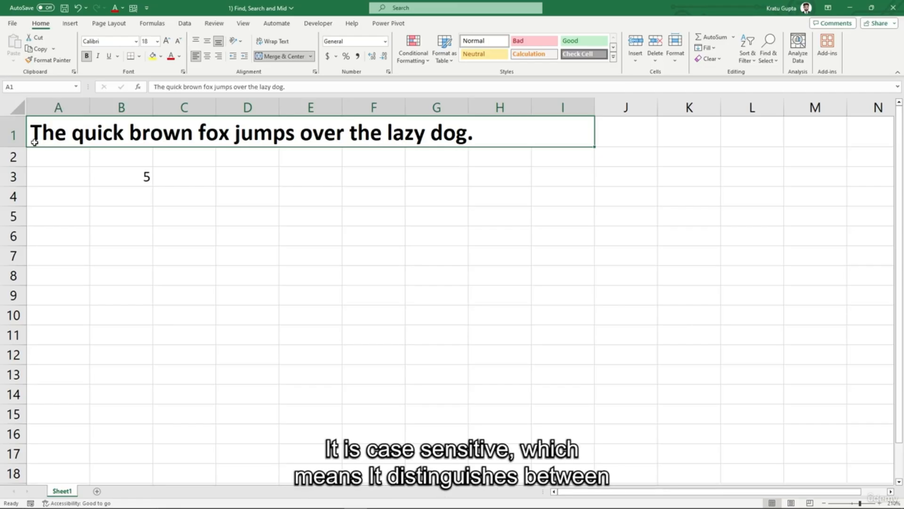
click(114, 177)
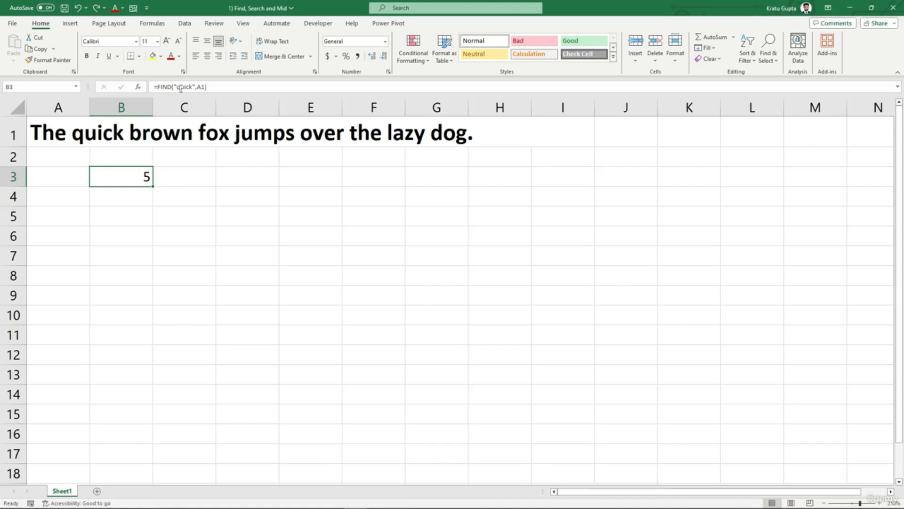
key(Down)
text(=searcg)
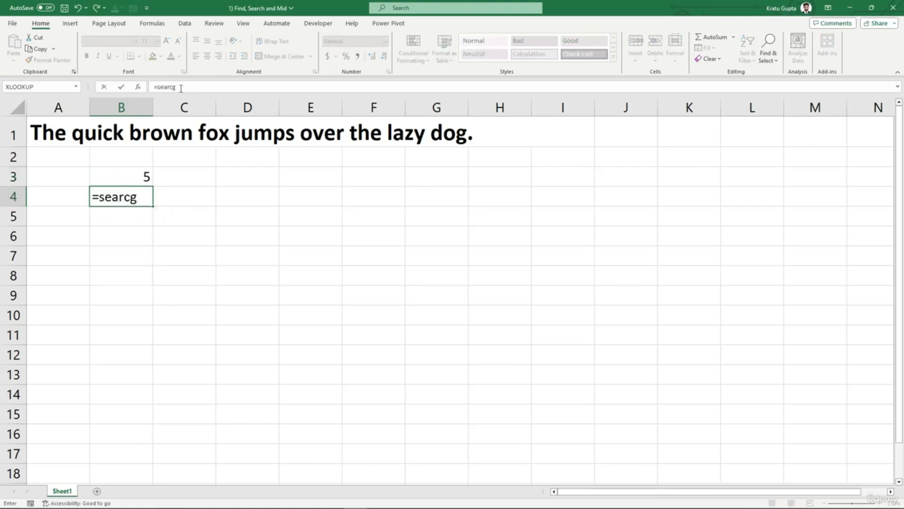
key(BackSpace)
text(h()
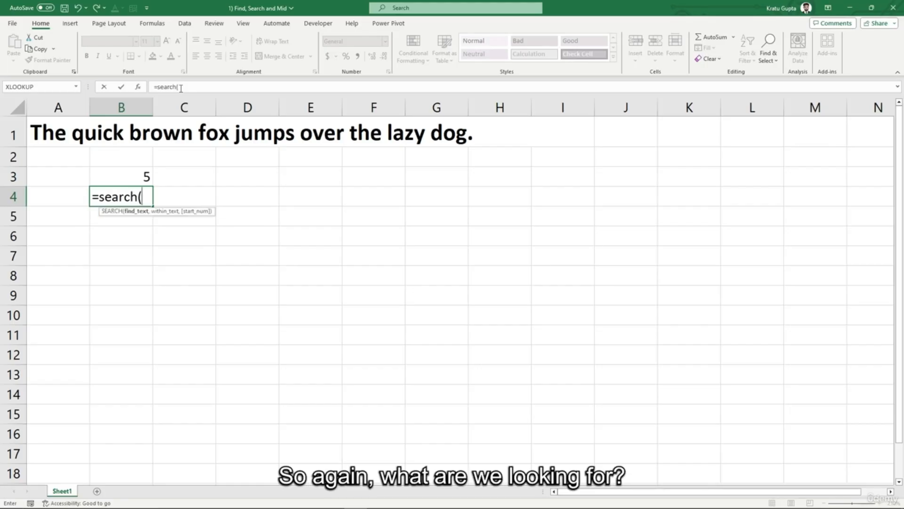
text(")
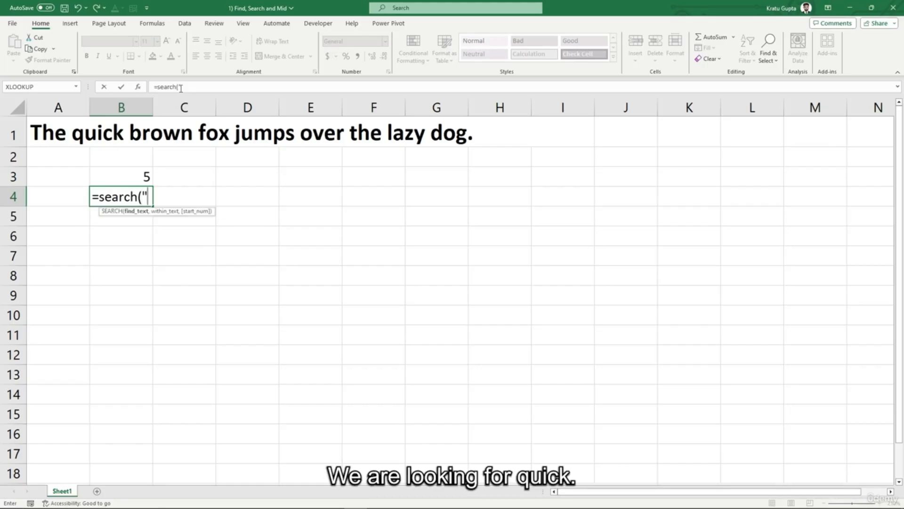
text(Q)
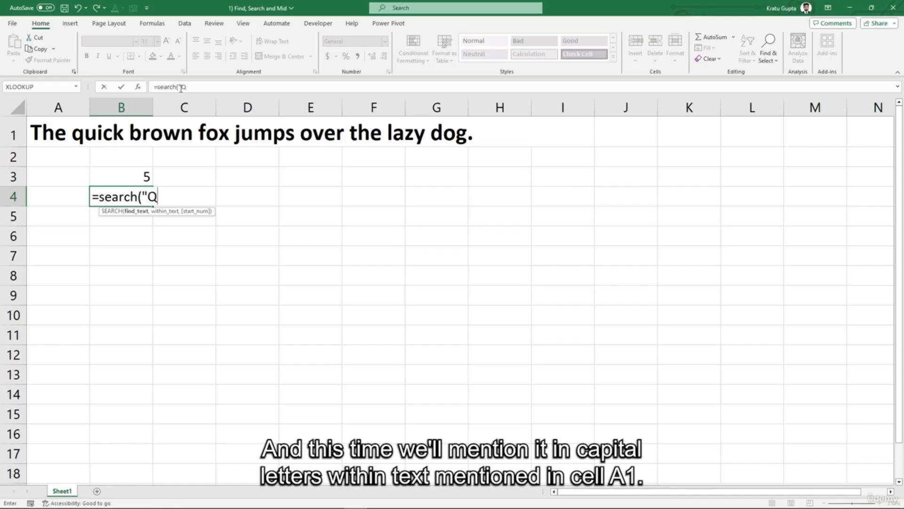
text(UICK",)
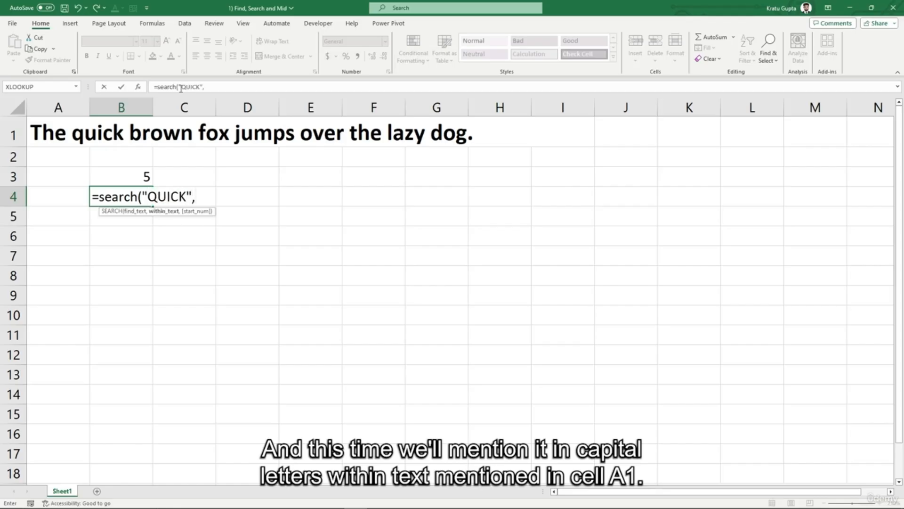
key(Up)
key(Up)
key(Up)
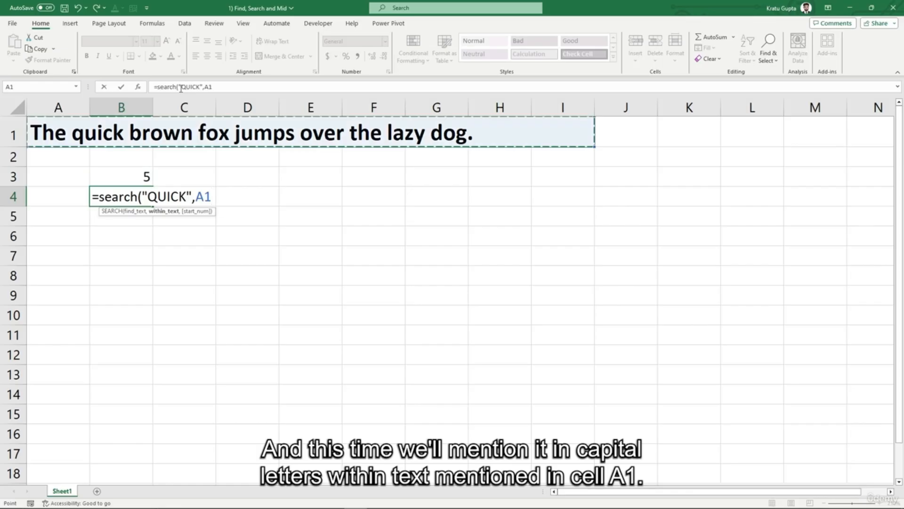
text())
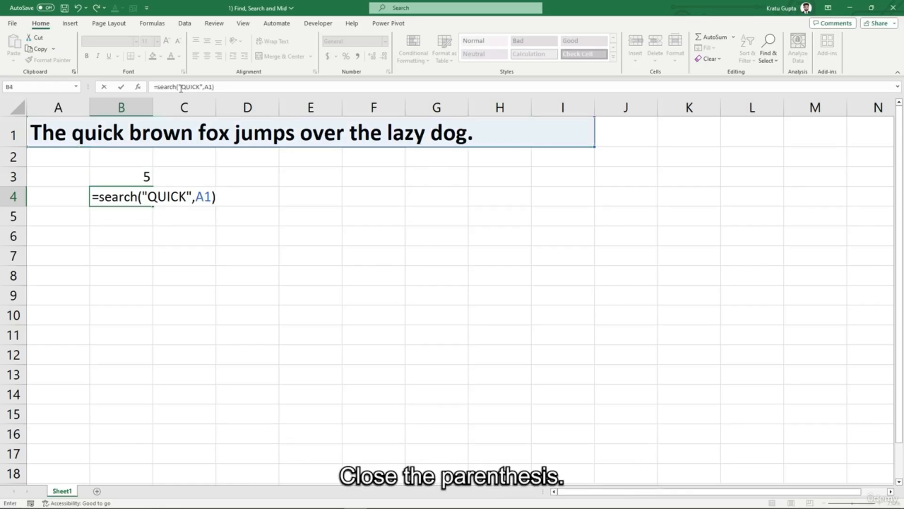
key(Return)
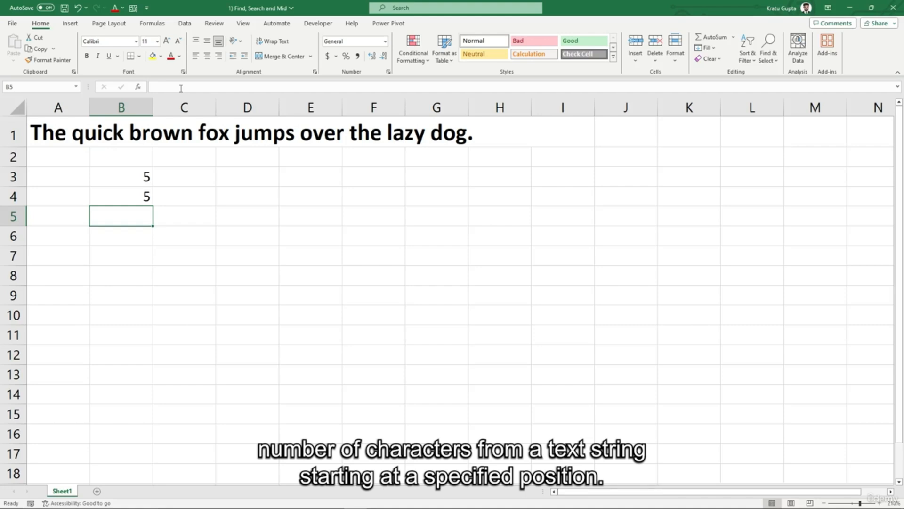
Step: Enter =MID(A1,5,5) in B5 to extract five characters of the sentence starting at position 5
text(=MID()
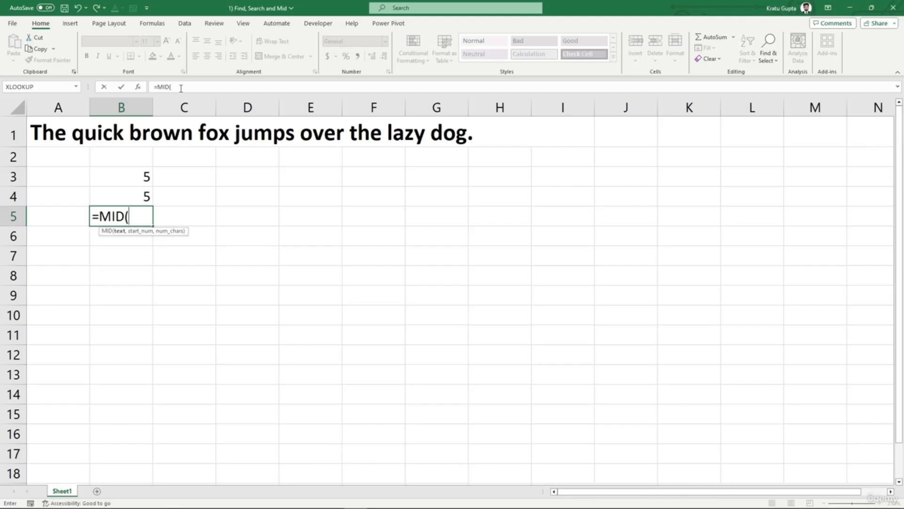
key(Up)
key(Up)
key(Up)
key(Up)
text(,)
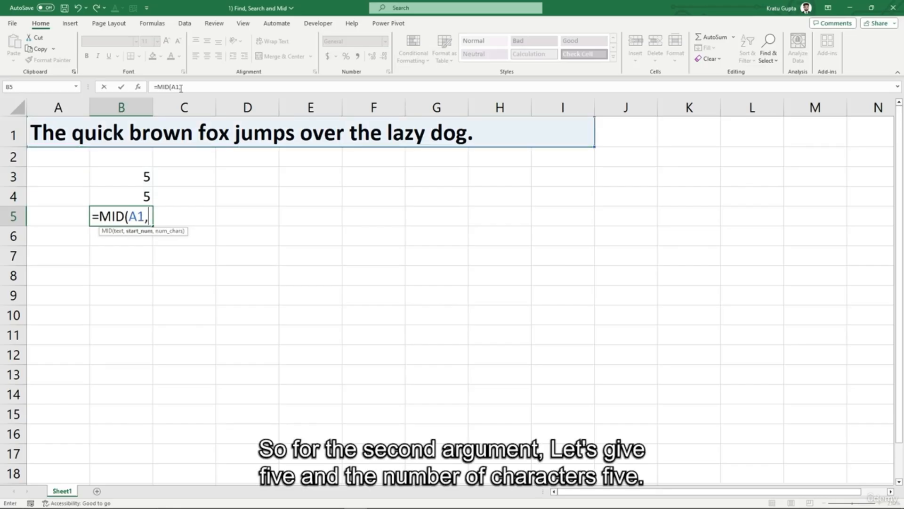
text(5,5))
key(Return)
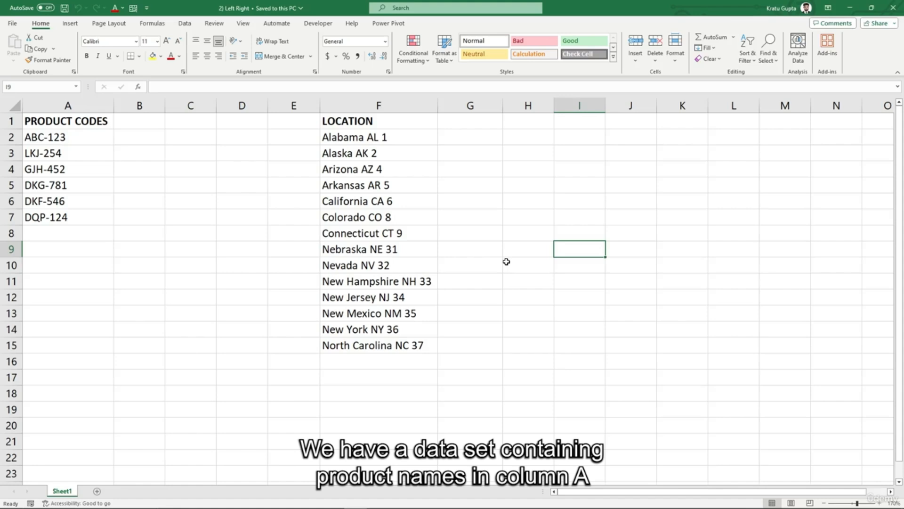
Step: In the Left Right workbook, examine the product codes in column A and the locations in column F
click(53, 104)
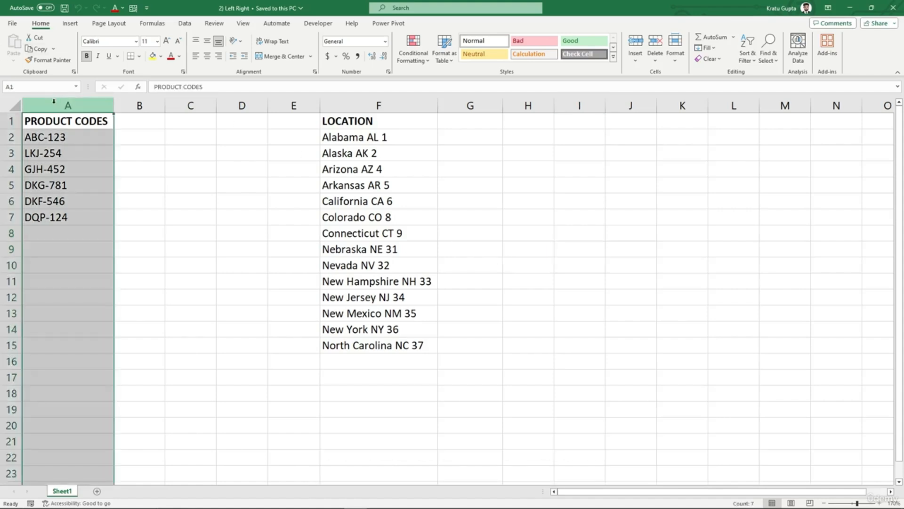
click(377, 105)
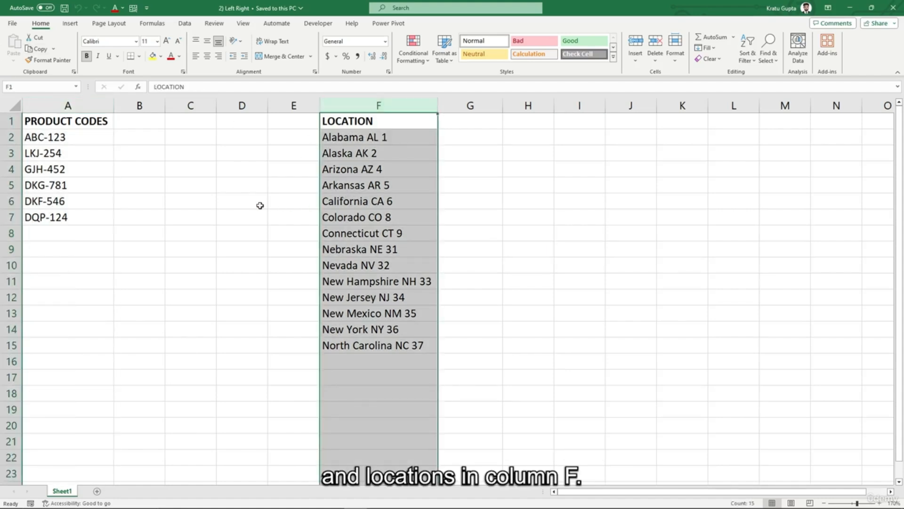
click(87, 106)
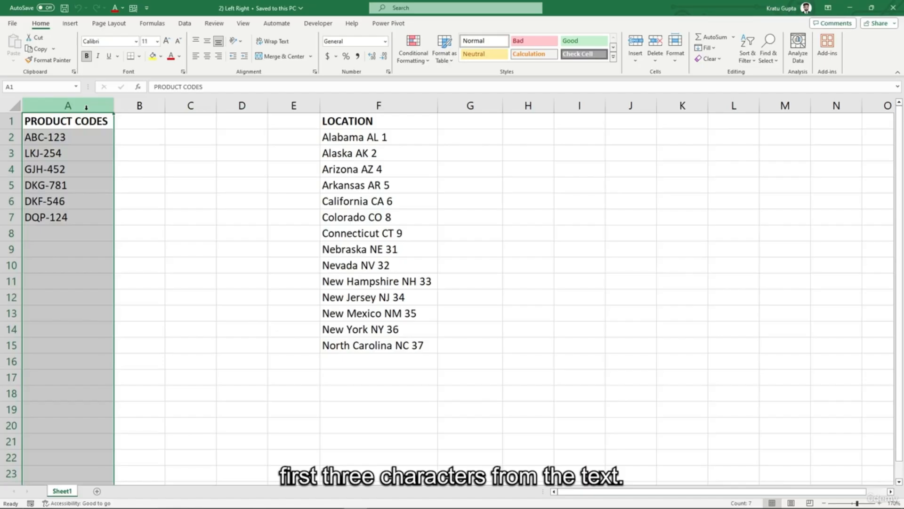
click(54, 137)
click(52, 157)
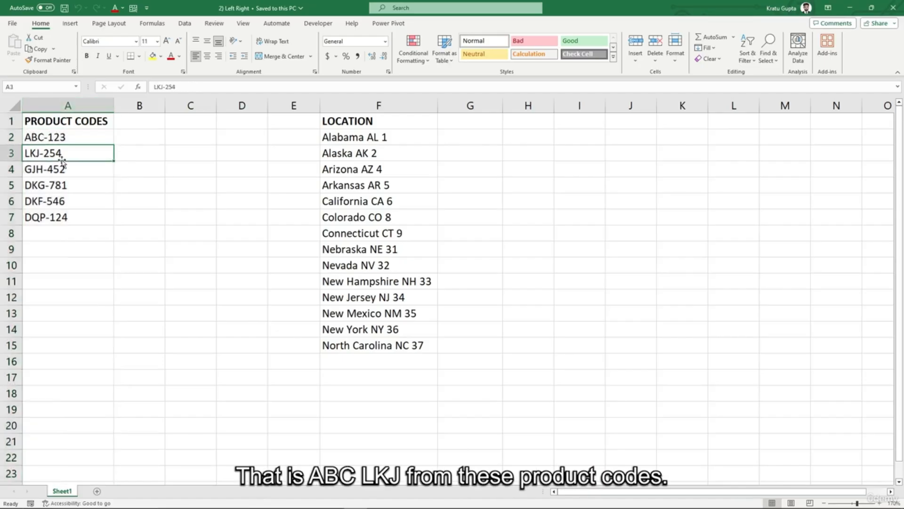
drag(79, 137, 81, 220)
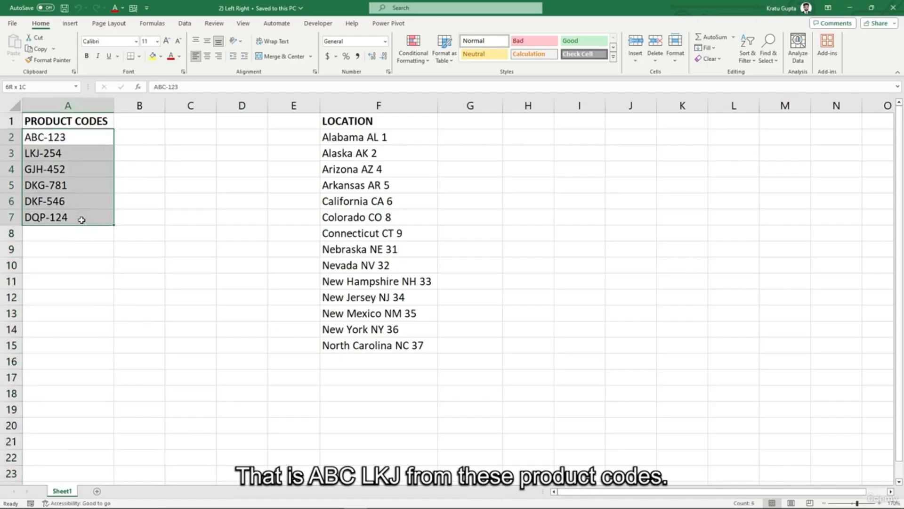
Step: Enter =LEFT(A2,3) in B2 to extract the first three characters of the product code
click(132, 132)
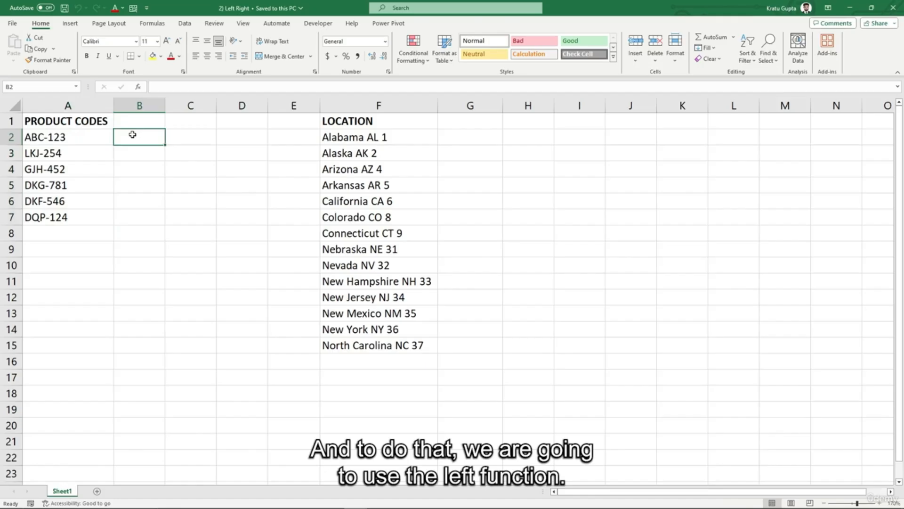
text(=)
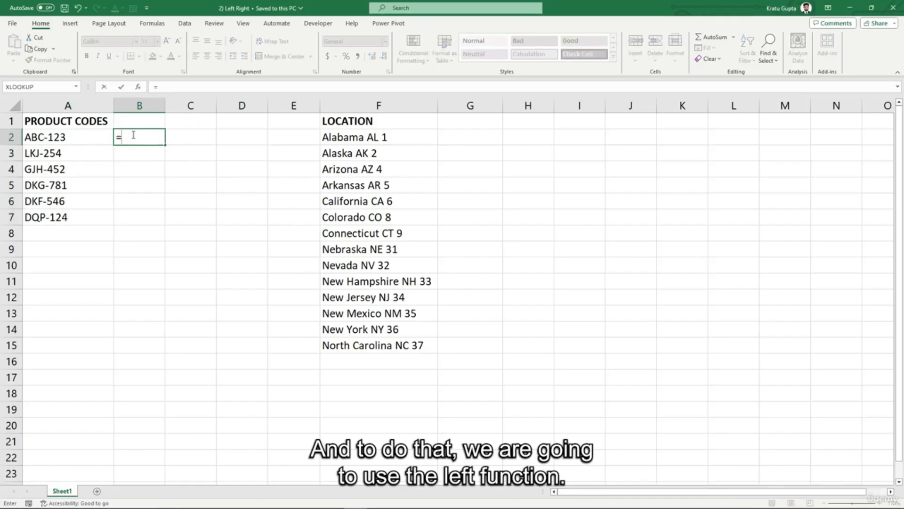
text(LEFT()
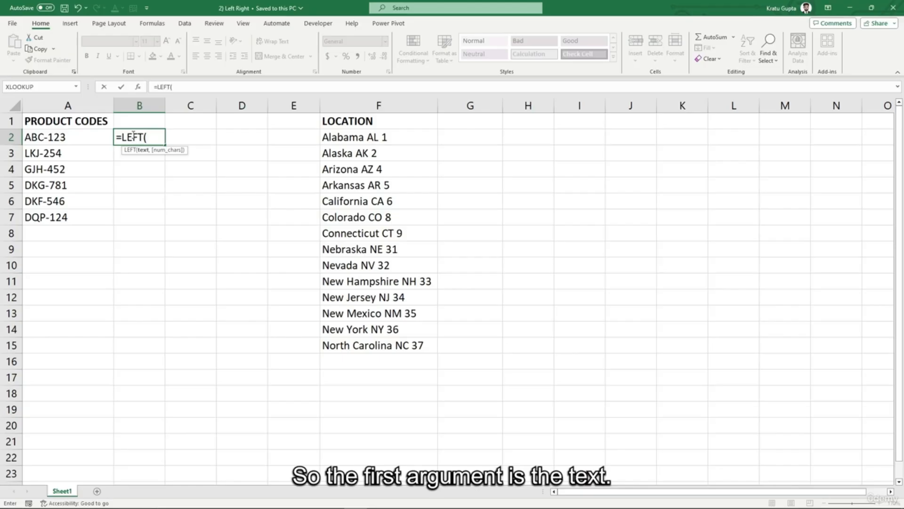
key(Left)
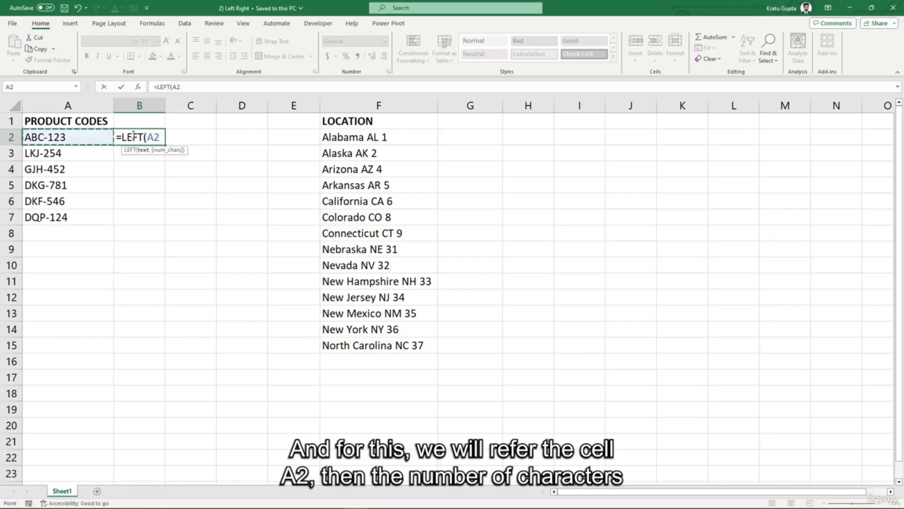
text(,)
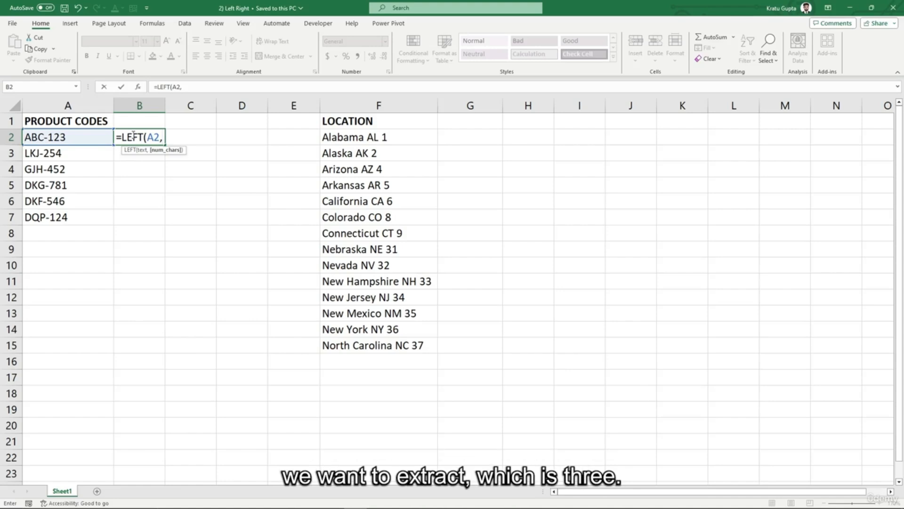
text(3))
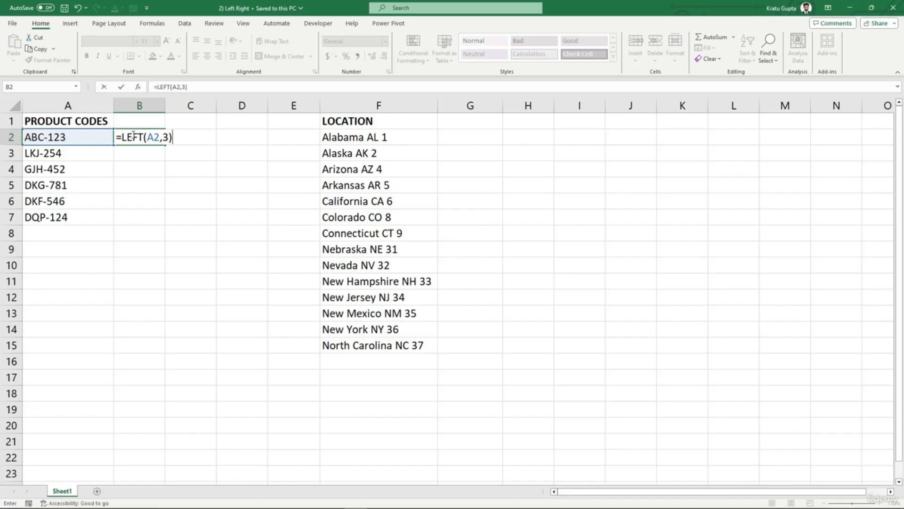
key(Return)
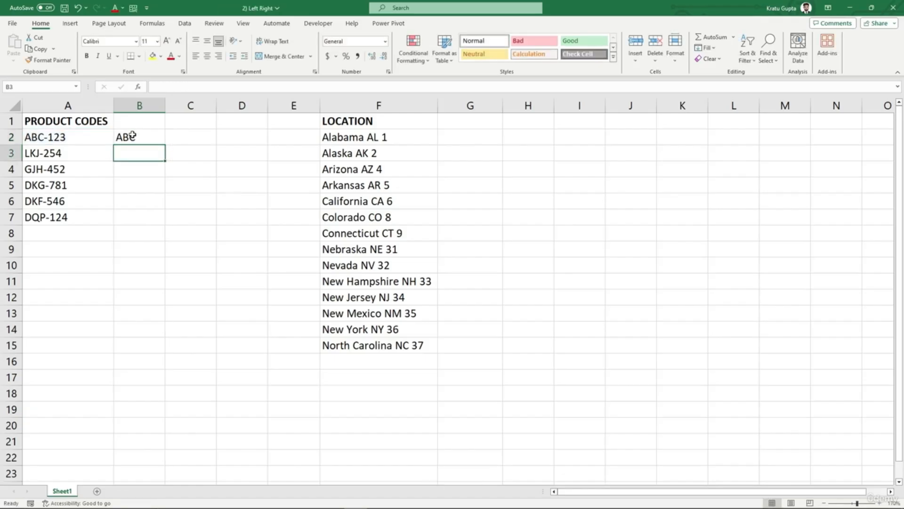
Step: Fill the LEFT formula from B2 down to B7 for the remaining product codes, and select C2
click(147, 137)
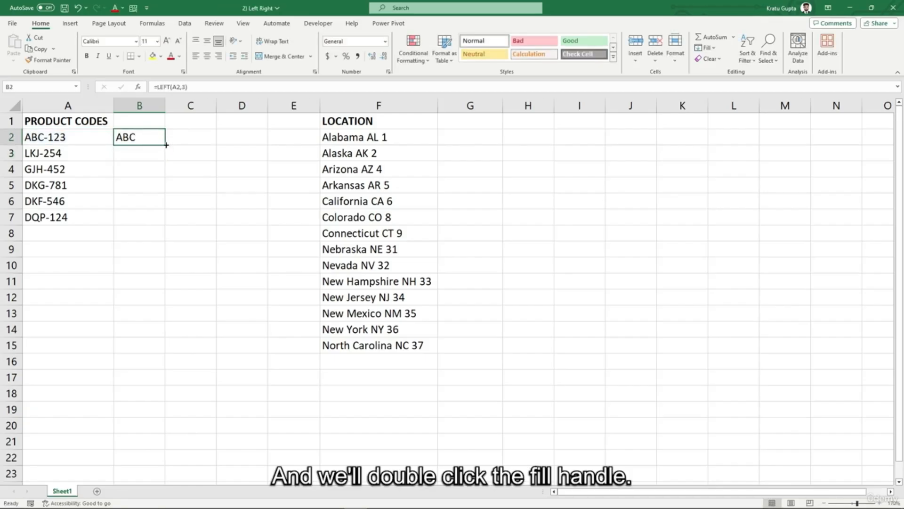
double_click(166, 146)
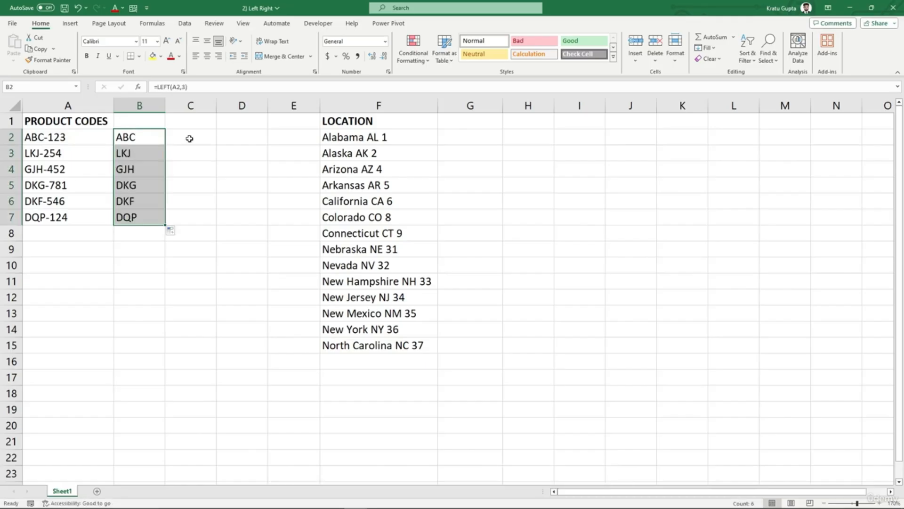
click(191, 138)
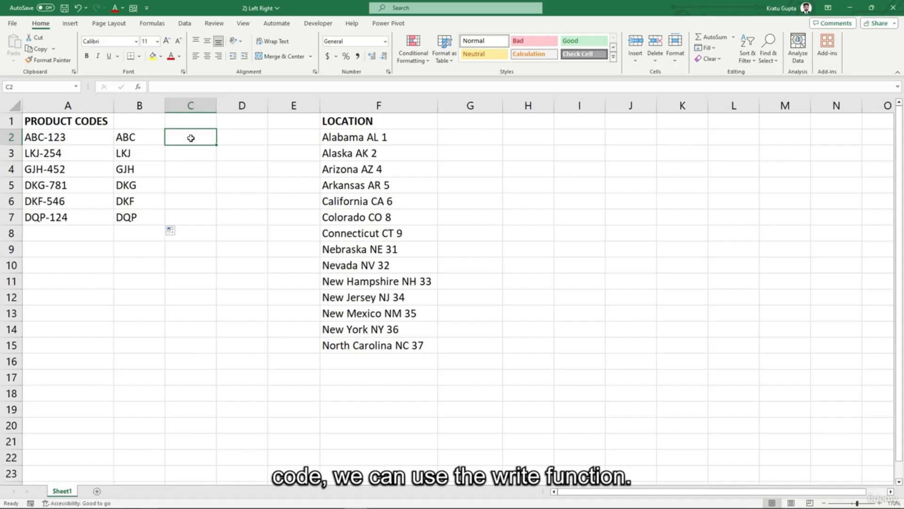
Step: Enter =RIGHT(A2,3) in C2 to extract the last three characters of the product code, and fill it down to C7
text(=R)
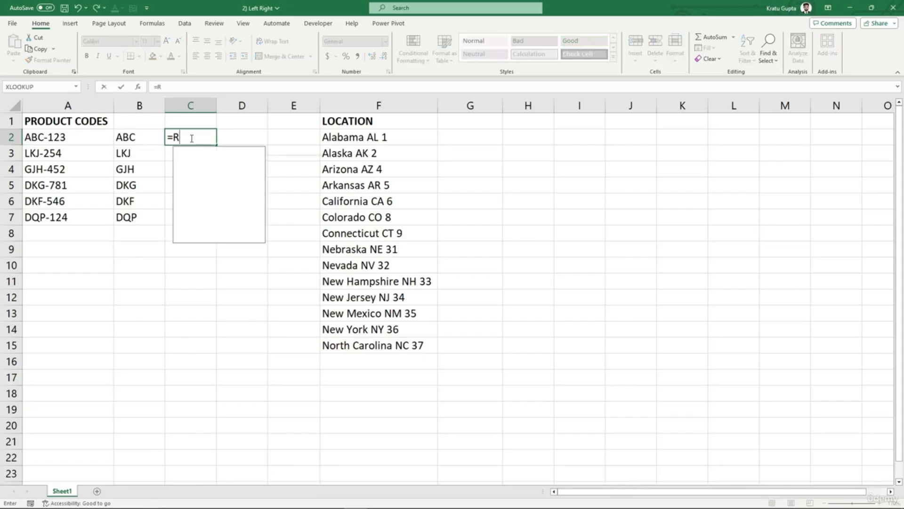
text(IGHT()
key(Left)
key(Left)
text(,3))
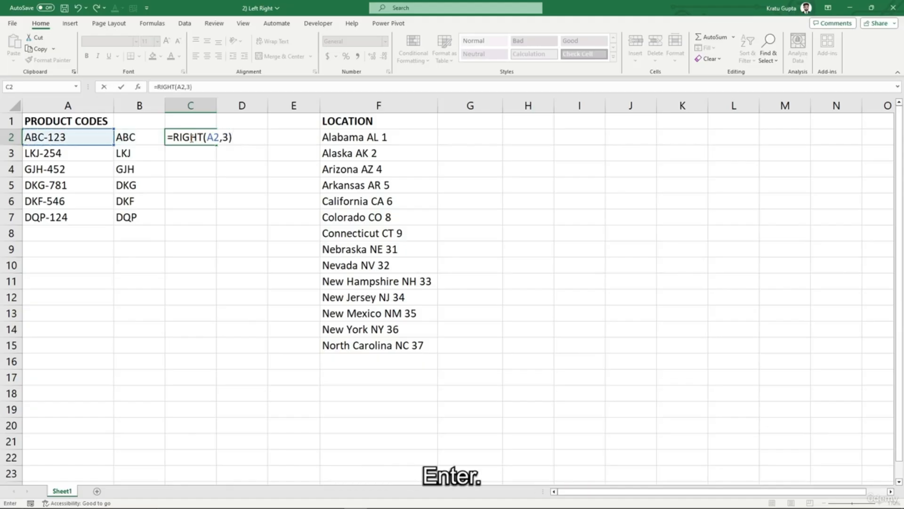
key(Return)
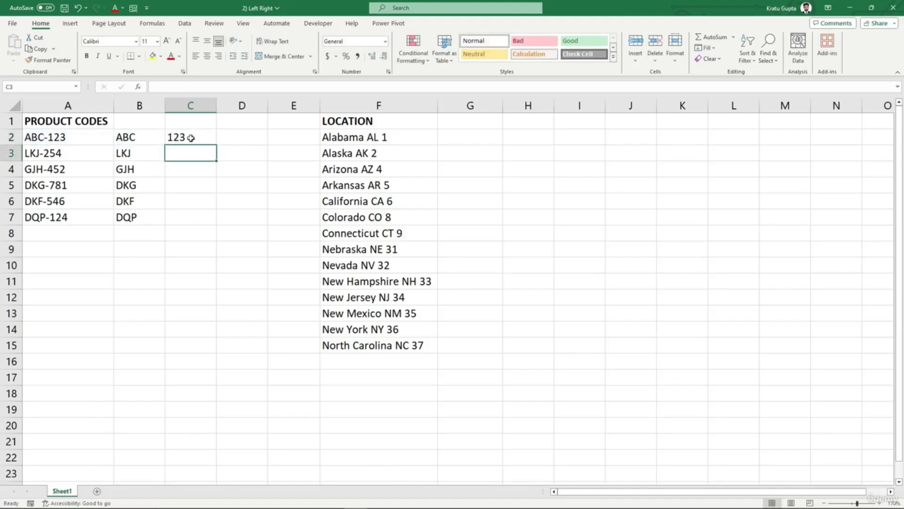
click(194, 137)
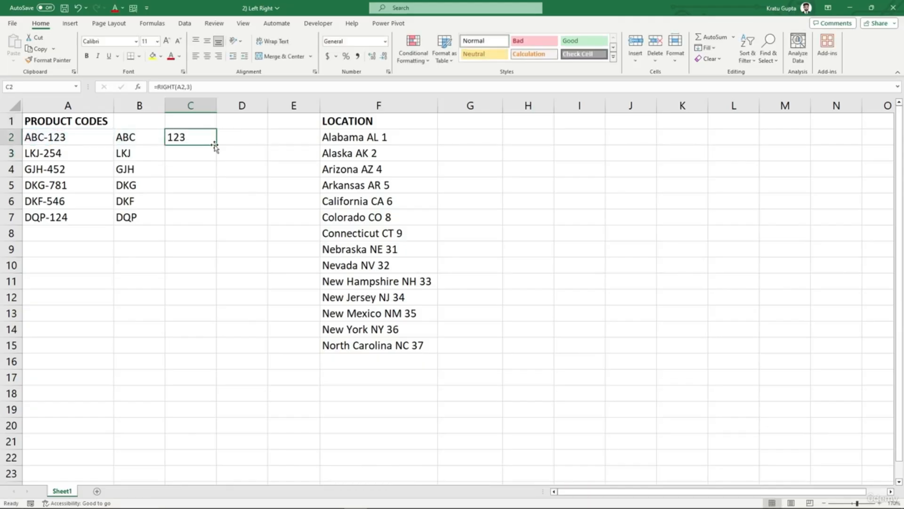
double_click(217, 145)
Step: Enter =MID(A2,5,3) in D2 to extract three characters of the product code starting at position 5
click(235, 137)
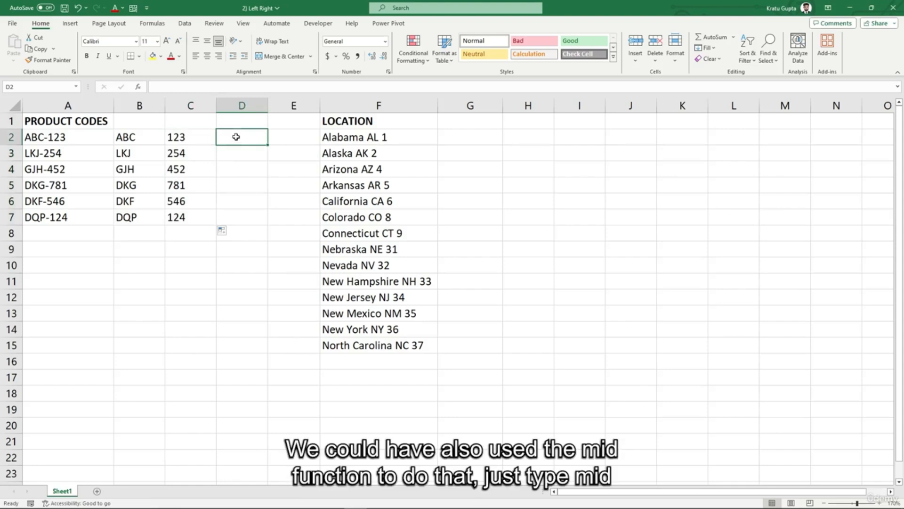
text(=MID()
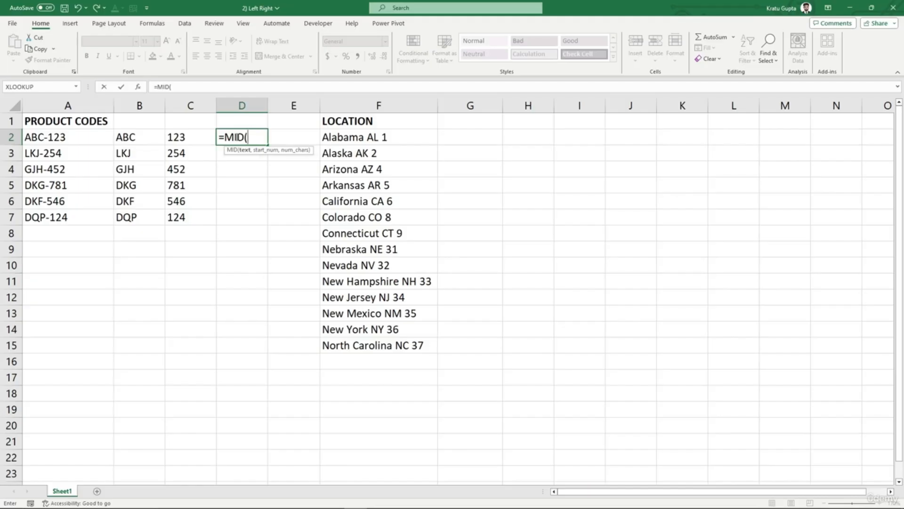
key(Left)
key(Left)
key(Left)
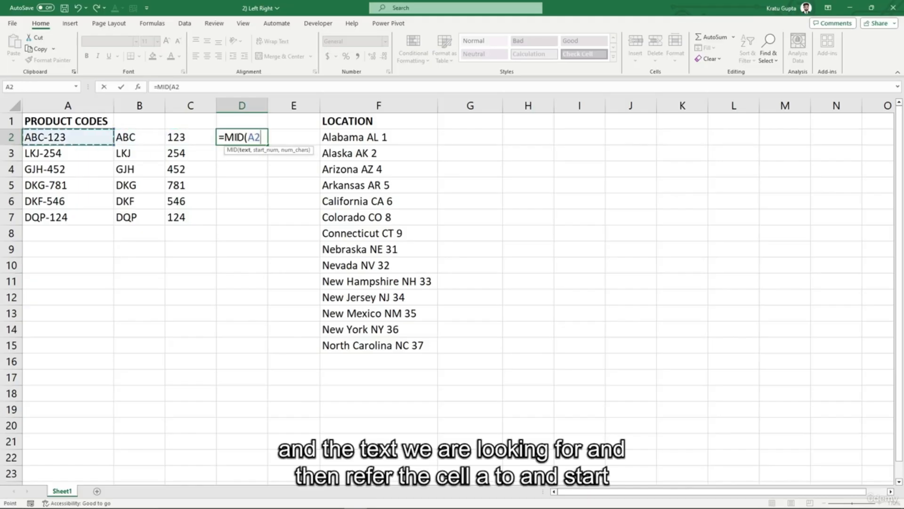
text(,)
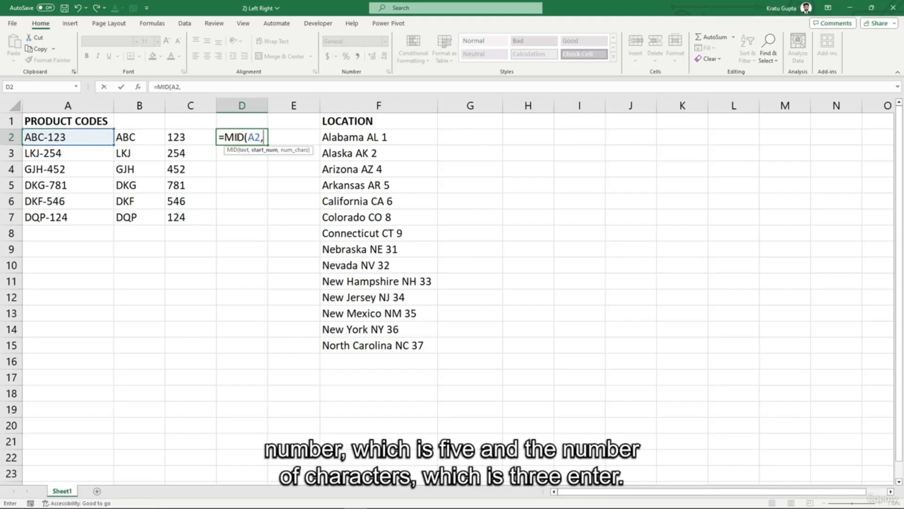
text(5,3))
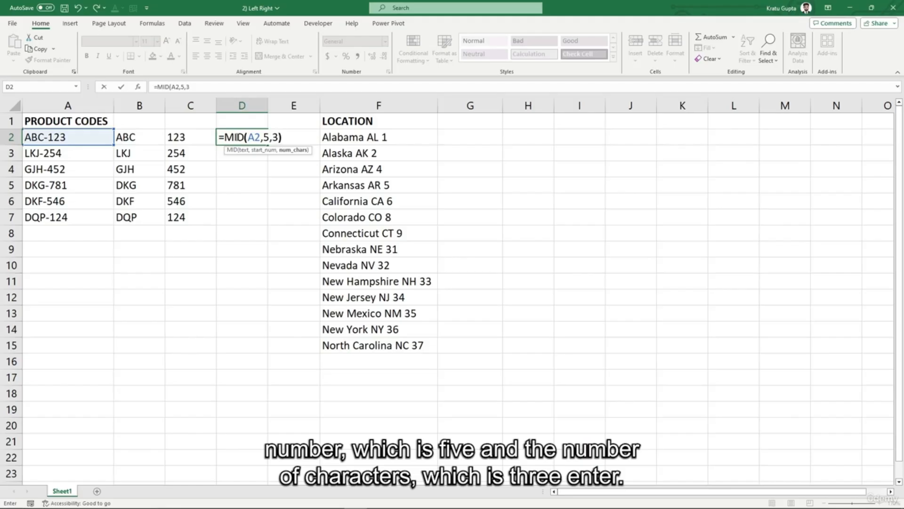
key(Return)
Step: Fill the MID formula from D2 down to D7 for the remaining product codes
click(259, 131)
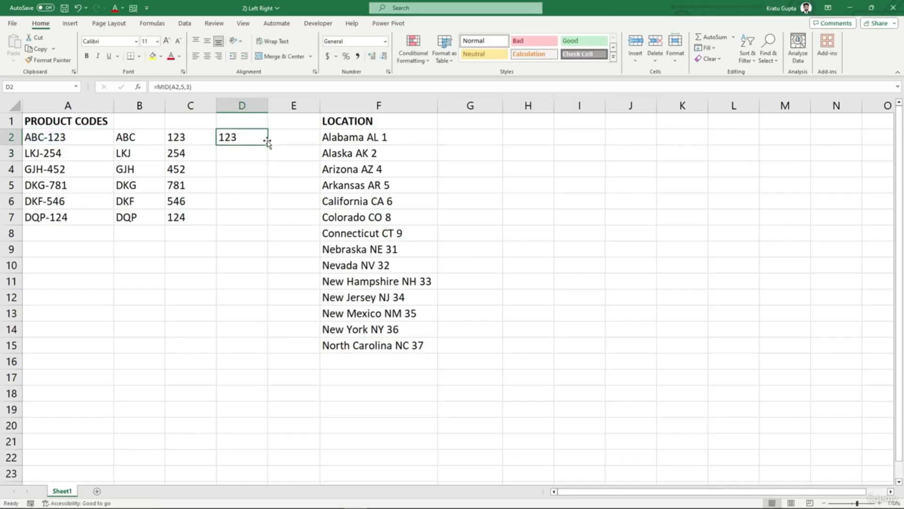
double_click(267, 145)
click(261, 255)
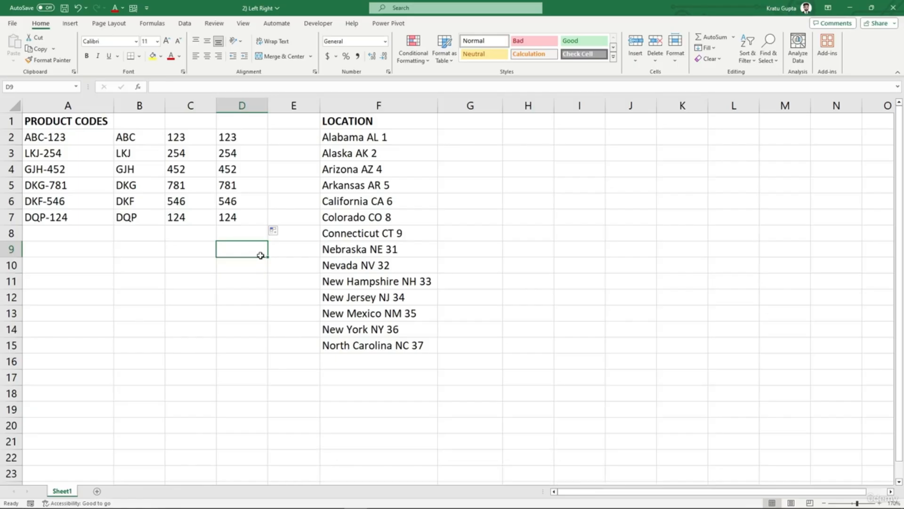
Step: Enter Alabama in G2 and Alaska in G3, accepting the Flash Fill suggestion for the remaining locations down to G15
click(463, 138)
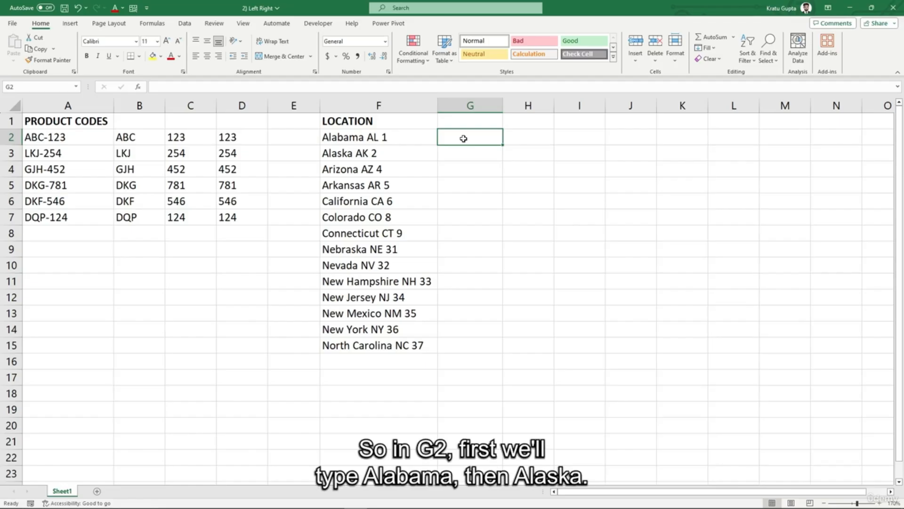
text(Alabama)
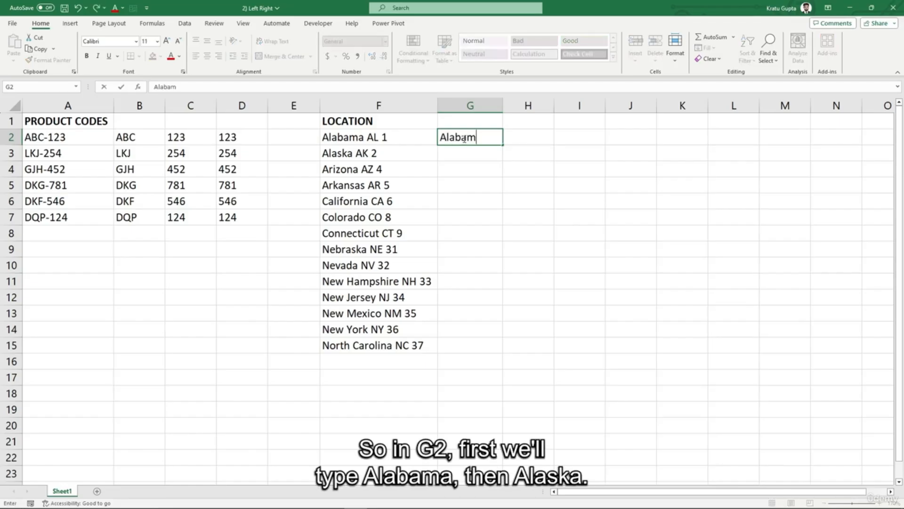
key(Return)
text(Alaska)
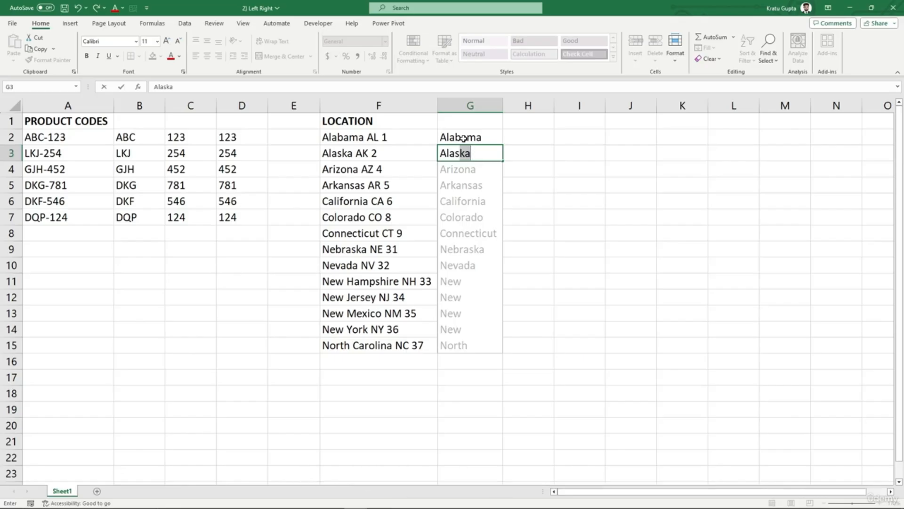
key(Return)
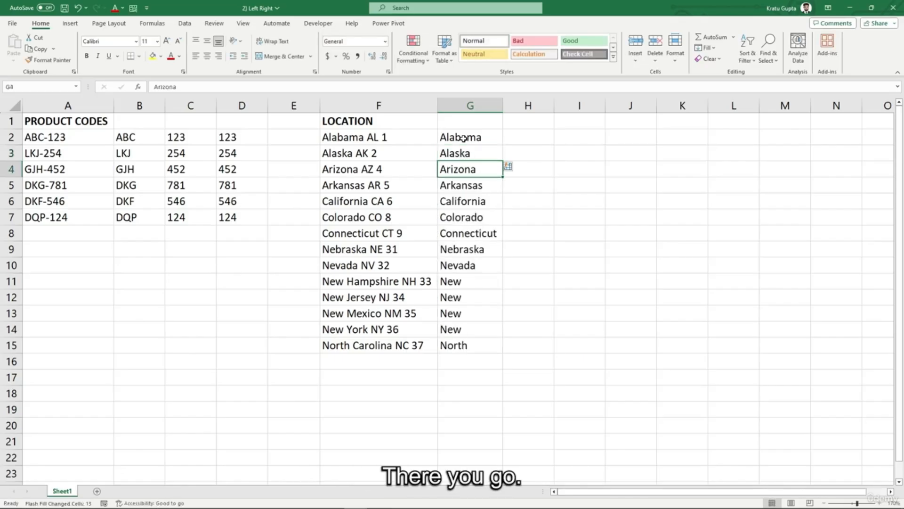
Step: Enter the state abbreviations AL, AK and AZ in H2, H3 and H4 as the pattern for the column
key(Up)
key(Up)
key(Right)
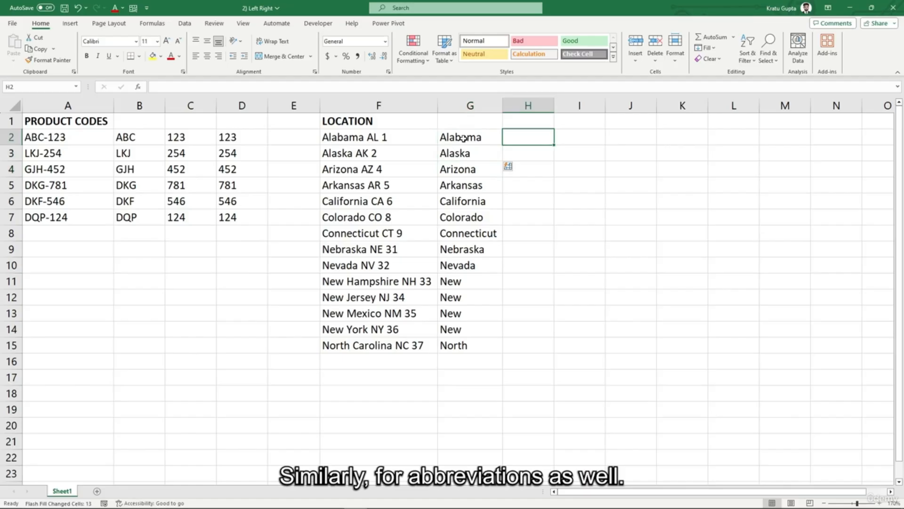
text(AL)
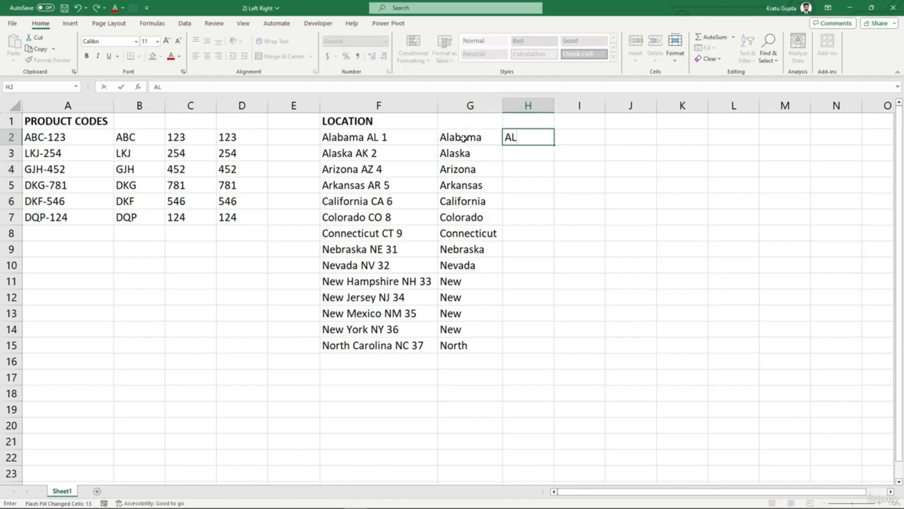
key(Return)
text(AK)
key(Return)
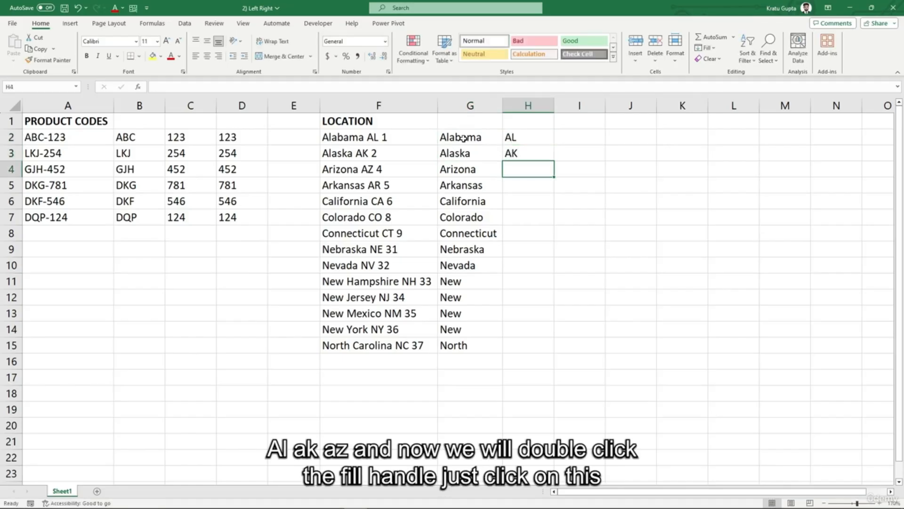
text(AZ)
key(Return)
Step: Fill H2:H4 down to H15 and change the fill option to Flash Fill to extract each state's abbreviation
drag(532, 137, 532, 169)
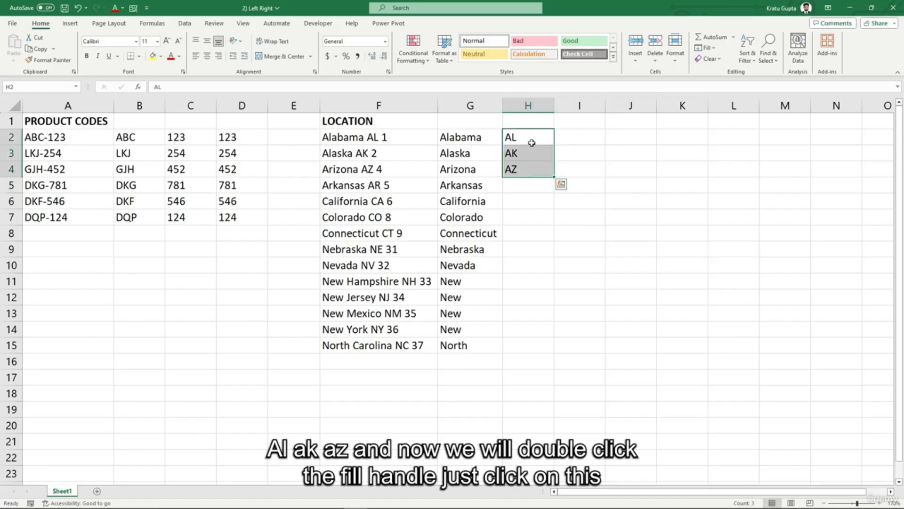
double_click(553, 177)
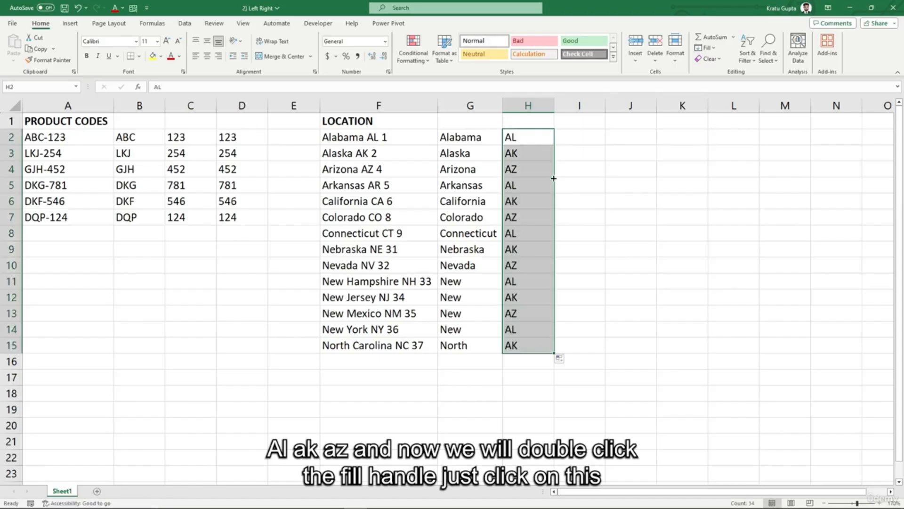
click(562, 361)
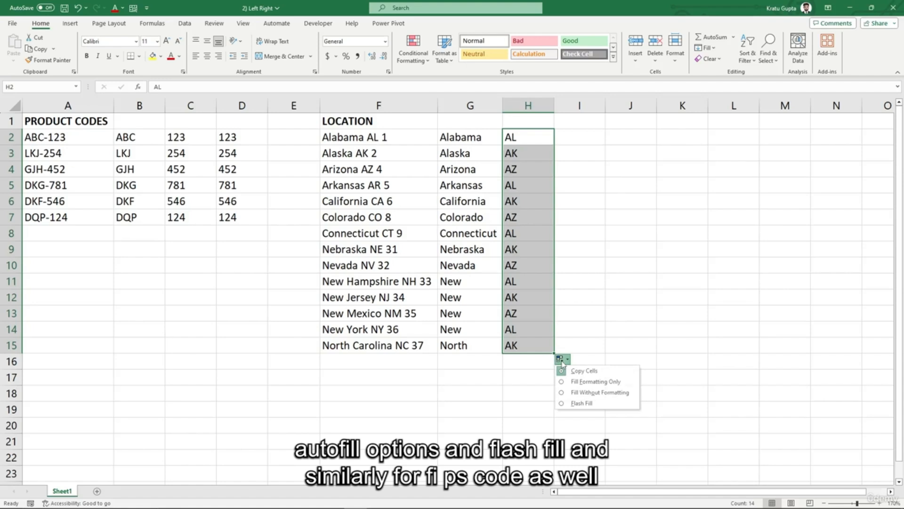
click(565, 403)
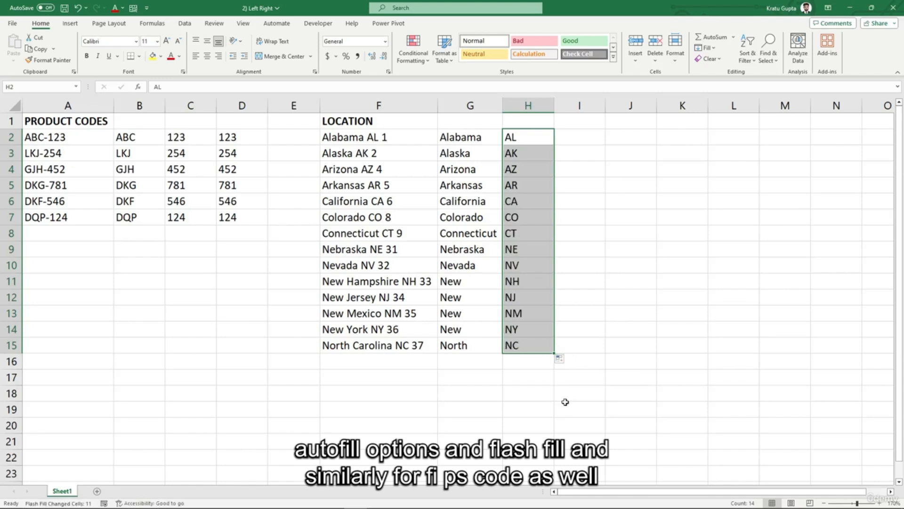
Step: Enter the location codes 1, 2 and 4 in I2, I3 and I4 as the pattern for the column
click(572, 138)
text(1)
key(Return)
text(2)
key(Return)
text(4)
key(Return)
Step: Fill I2:I4 down alongside the locations and apply Flash Fill to extract each location's numeric code
drag(572, 138, 580, 170)
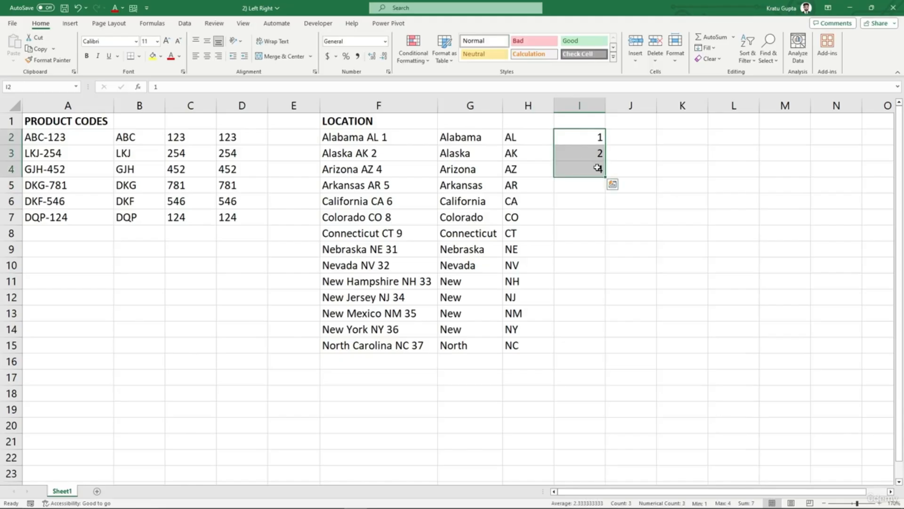
double_click(606, 177)
click(611, 358)
click(625, 414)
click(561, 414)
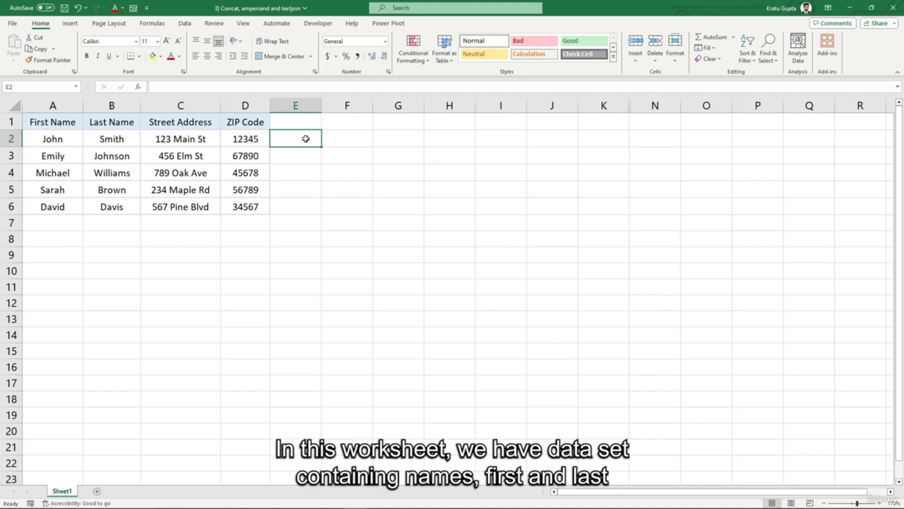
Step: In the Concat, ampersand and textjoin workbook, examine the first name, last name, street address and ZIP code columns
click(72, 105)
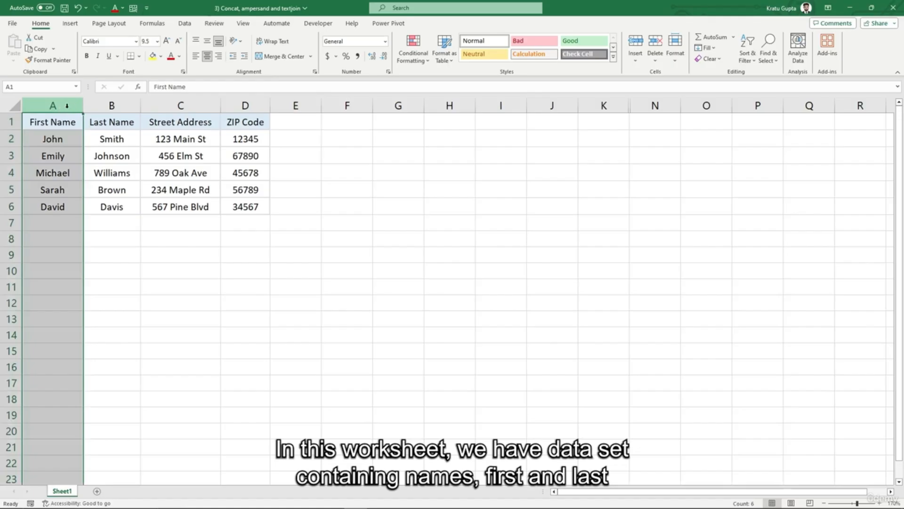
drag(59, 105, 111, 106)
click(182, 106)
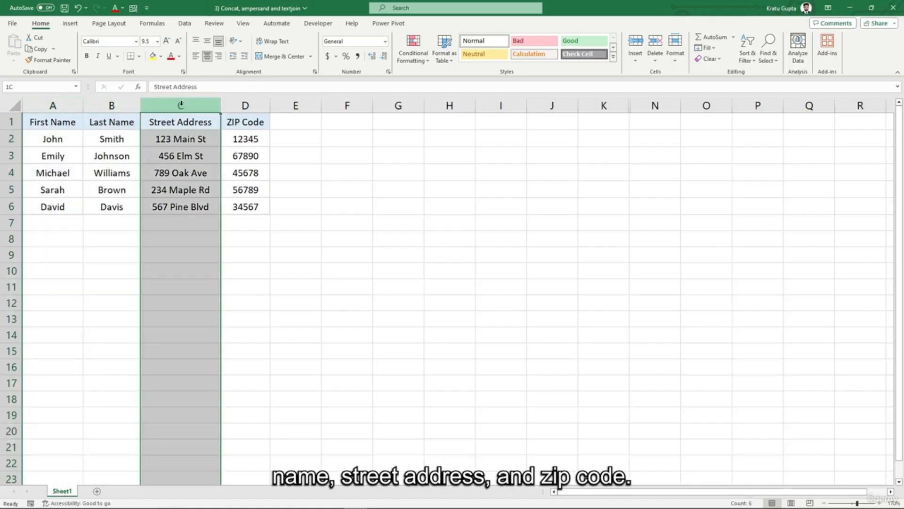
click(242, 105)
Step: Enter =A2 & B2 in E2 to join the first name and last name with the ampersand operator
click(335, 141)
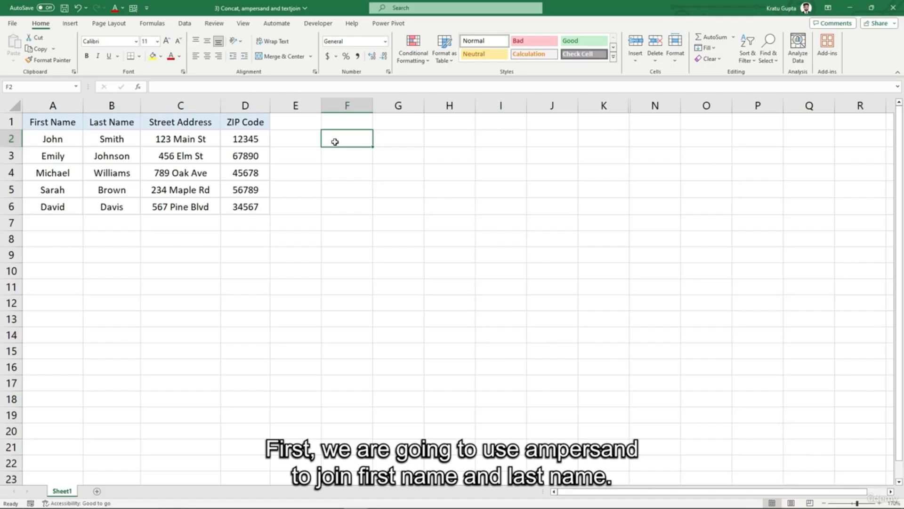
key(Left)
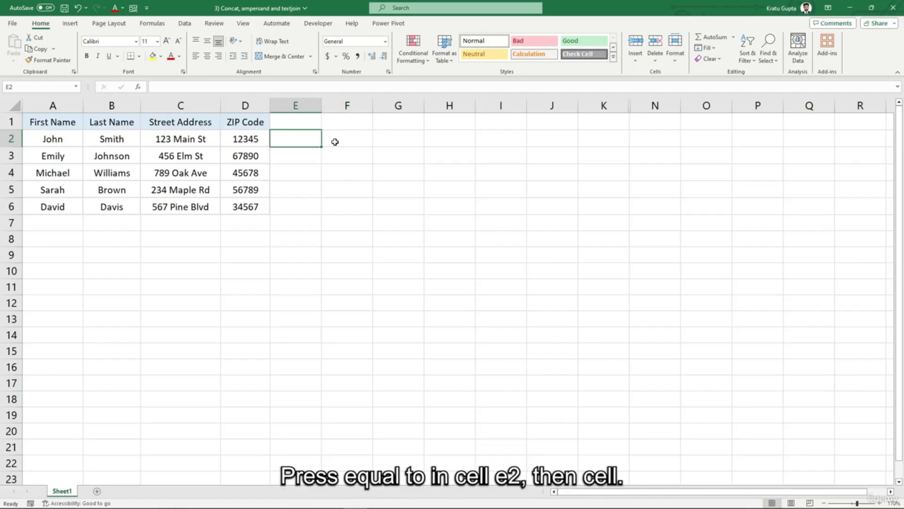
text(=)
key(Left)
key(Left)
key(Left)
key(Left)
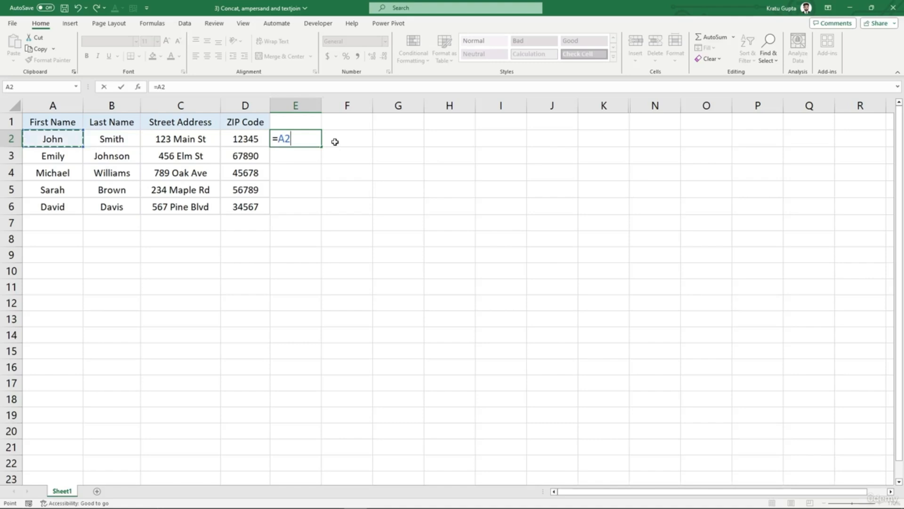
text(&)
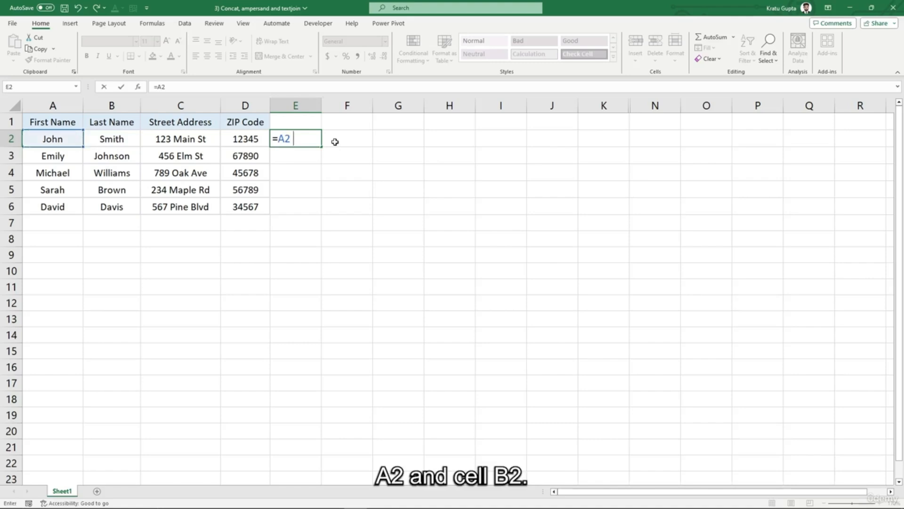
key(Left)
key(Left)
key(Left)
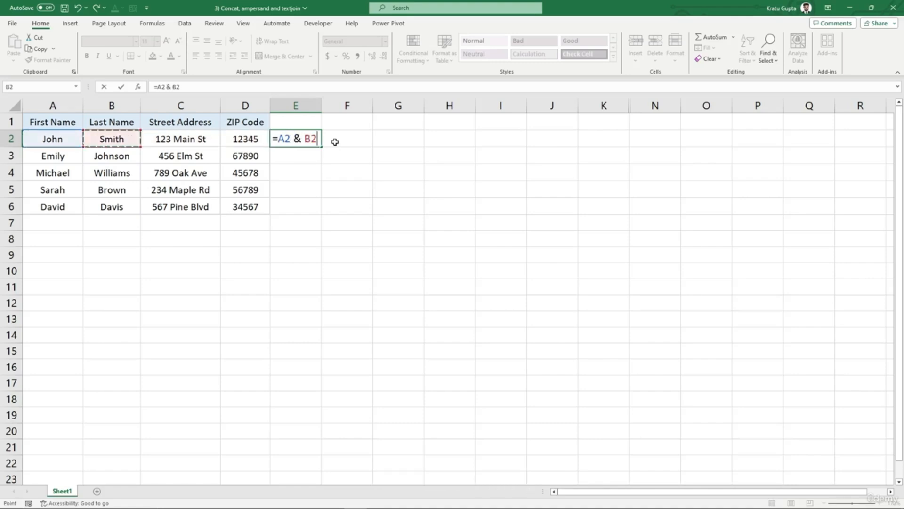
key(Return)
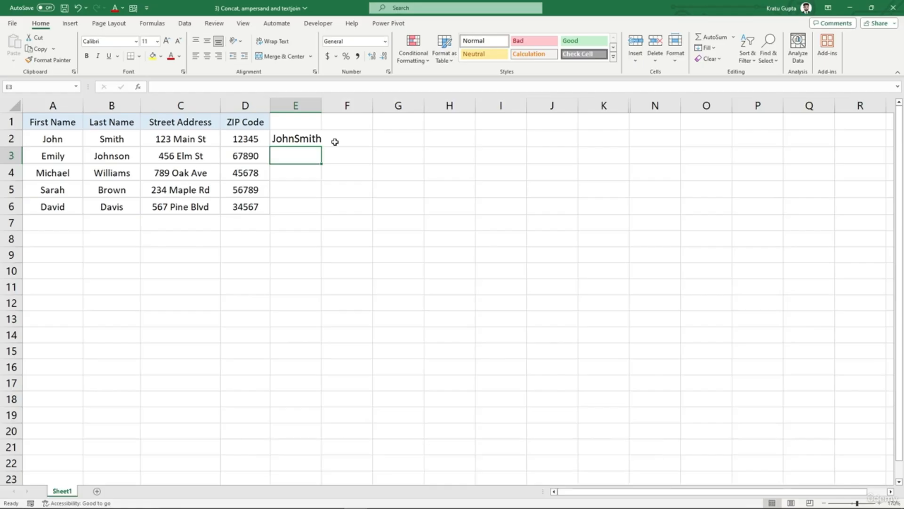
Step: Change the formula in E2 to =A2 & " " & B2 so a space separates the first and last names
click(297, 137)
key(F2)
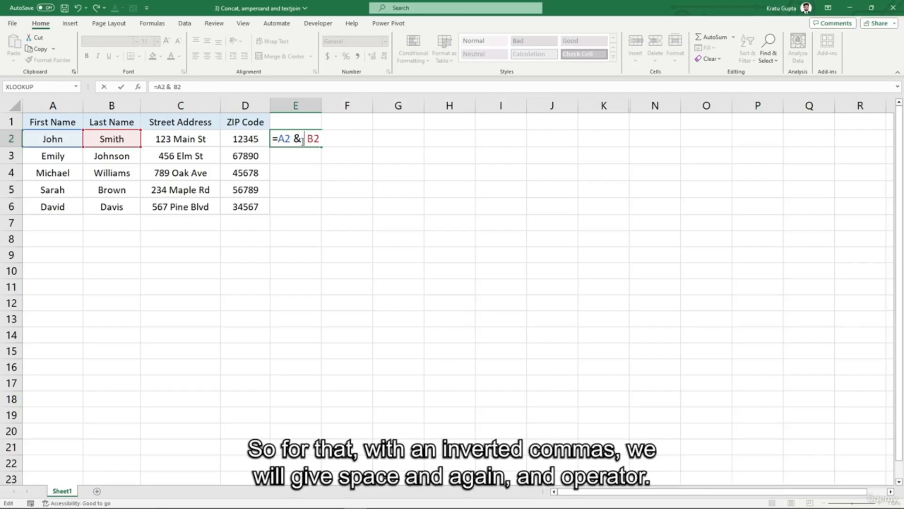
text(" ")
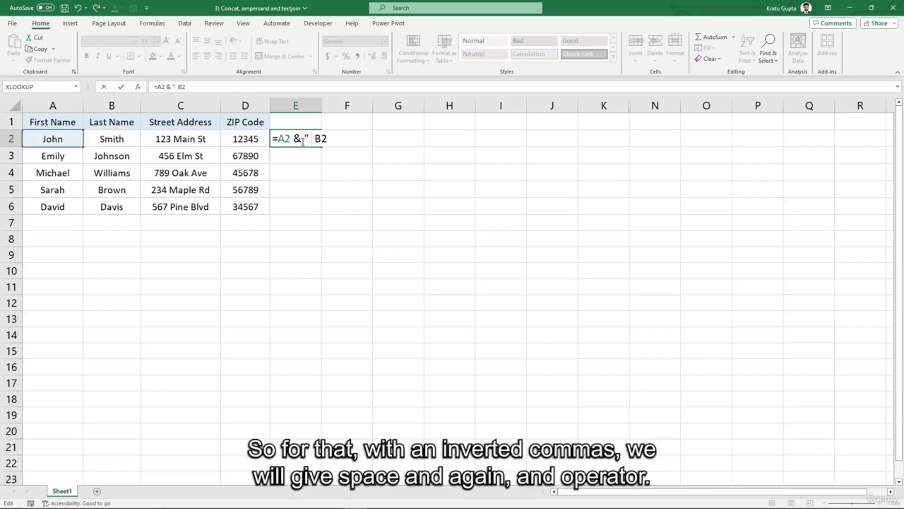
text( &)
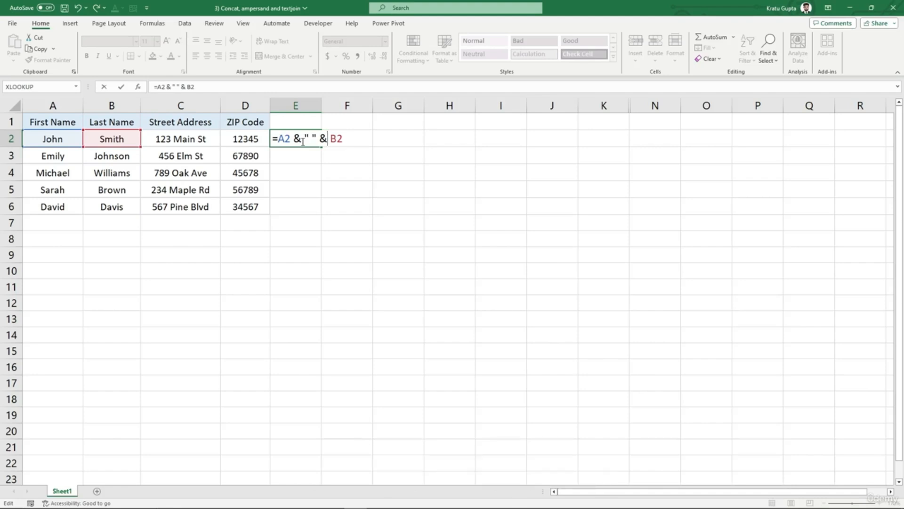
key(Return)
Step: Fill the full-name formula from E2 down to E6 and widen column E to fit the names
click(302, 140)
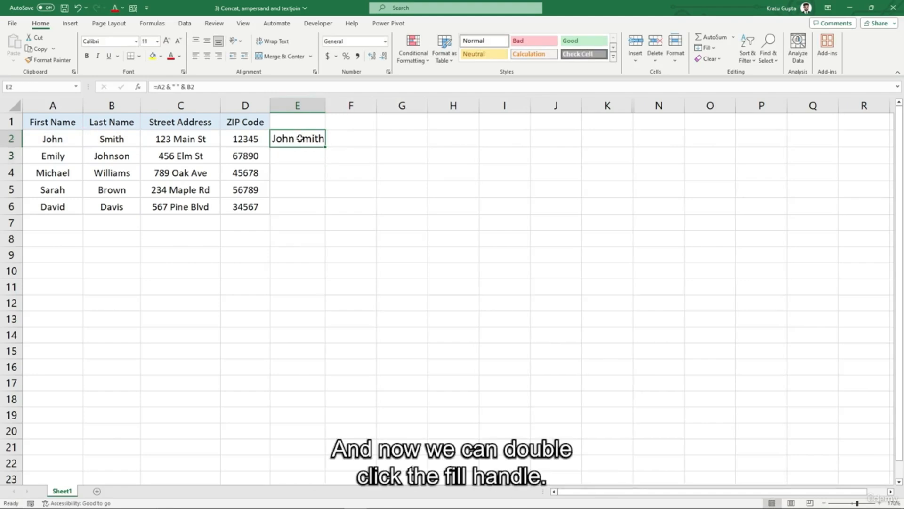
double_click(326, 149)
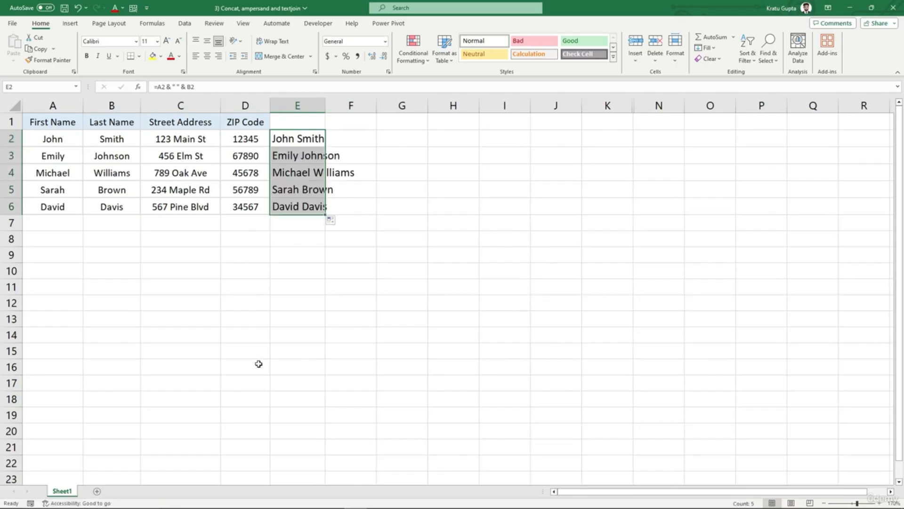
click(329, 323)
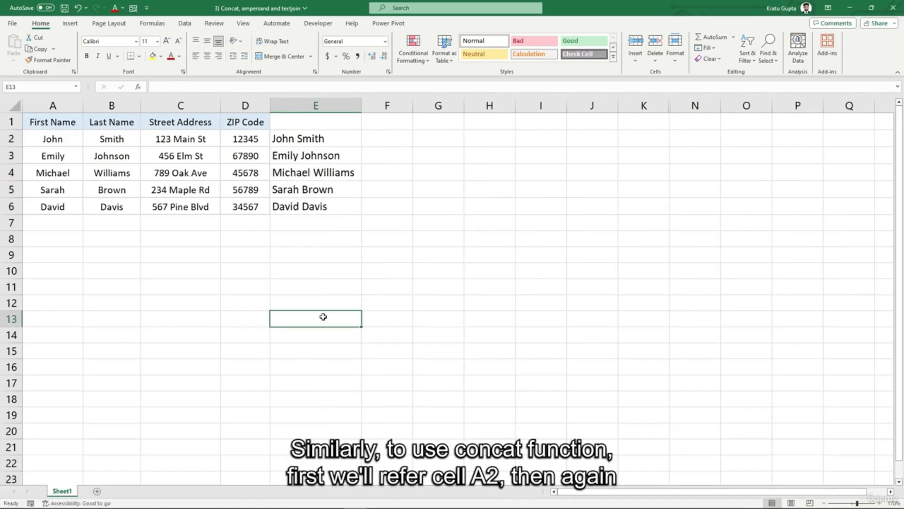
Step: Enter =CONCAT(A2, " ", B2) in F2 to join the first and last names with a space
click(388, 137)
text(=concat()
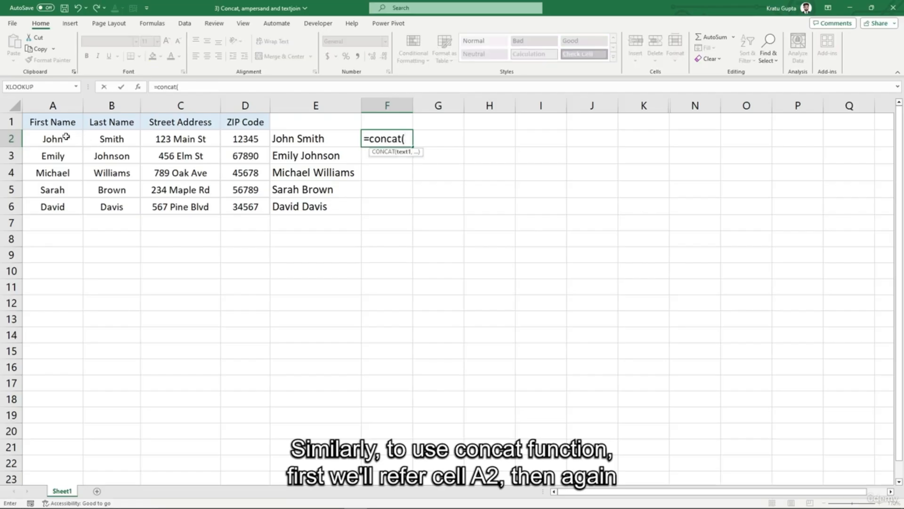
click(60, 138)
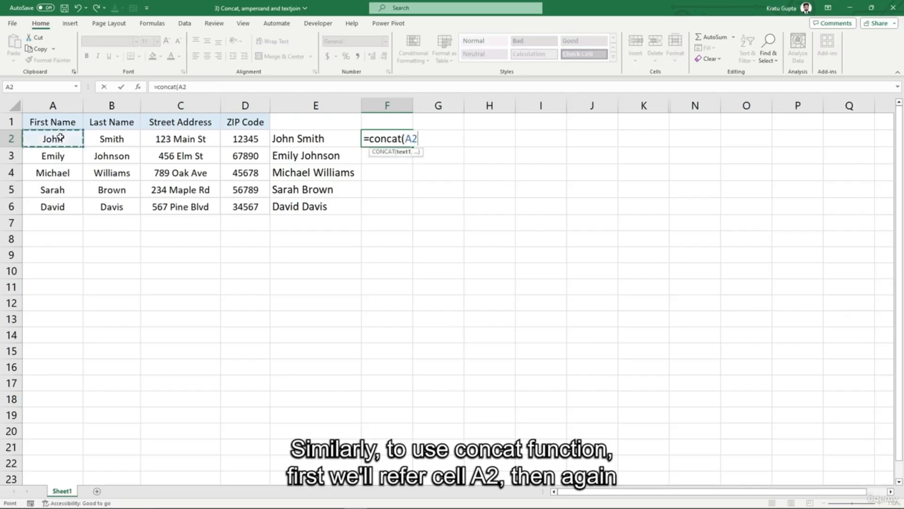
text(,)
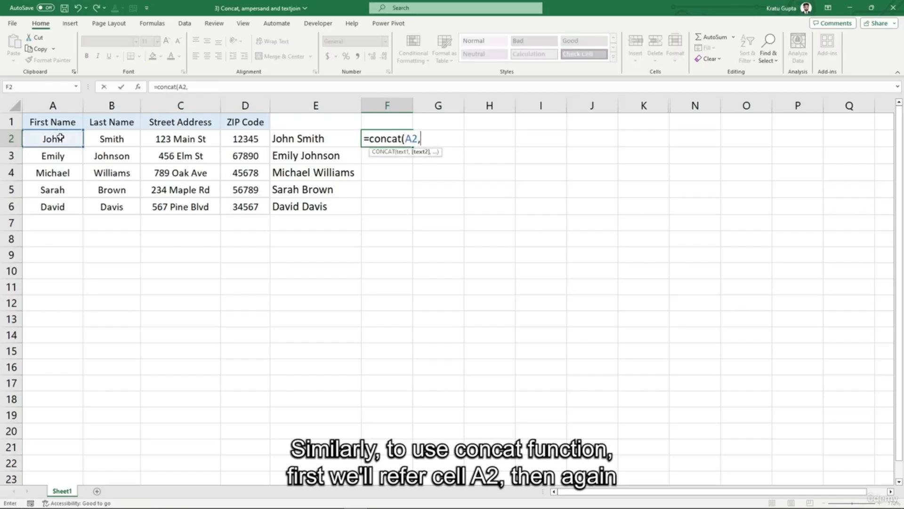
text( " ")
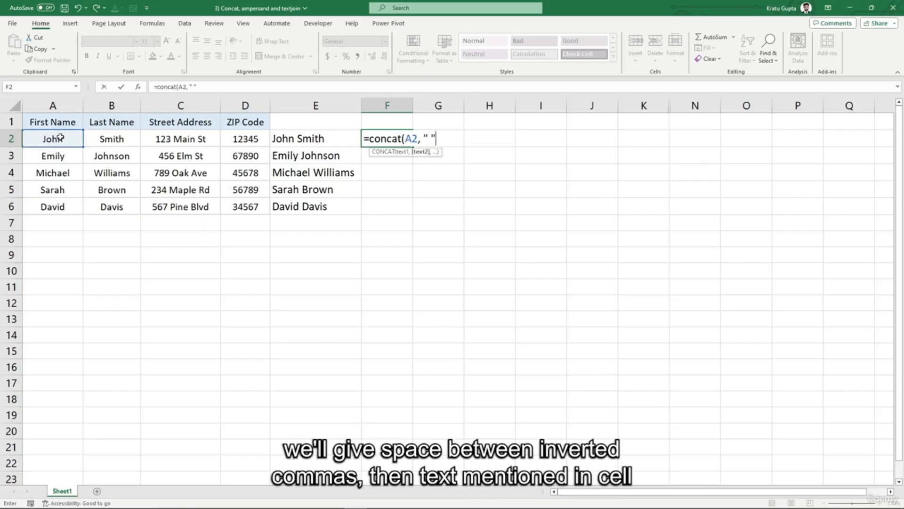
text(,)
key(Left)
key(Left)
key(Left)
key(Left)
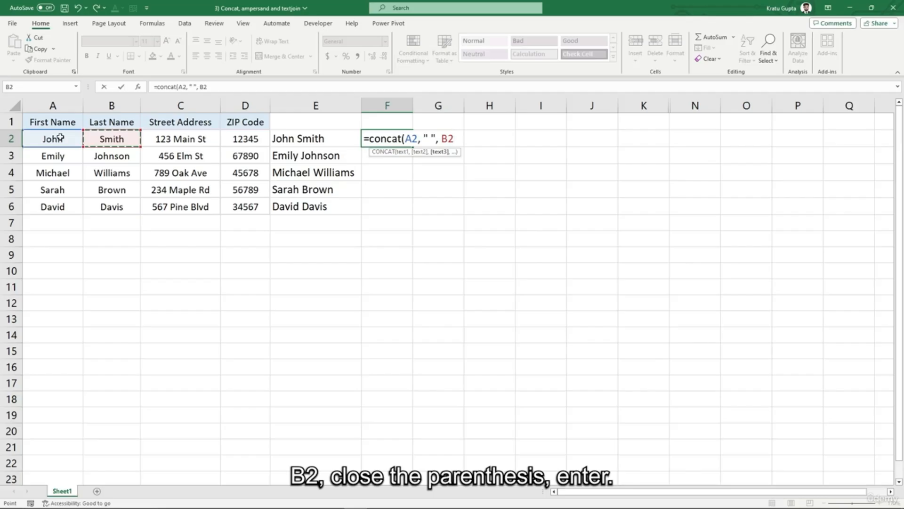
text())
key(Return)
Step: Extend the CONCAT formula in F2 with space-separated C2 and D2 for street address and ZIP code, and fit column F's width
key(Up)
key(F2)
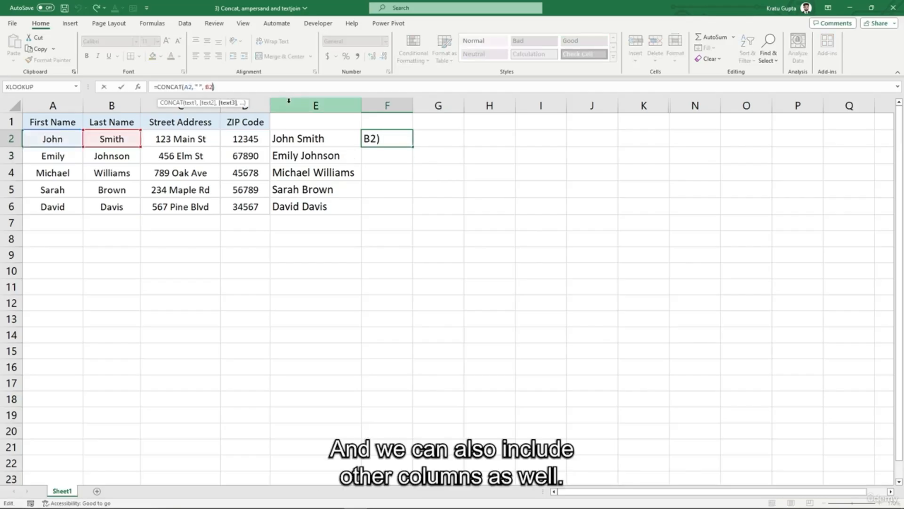
text(, )
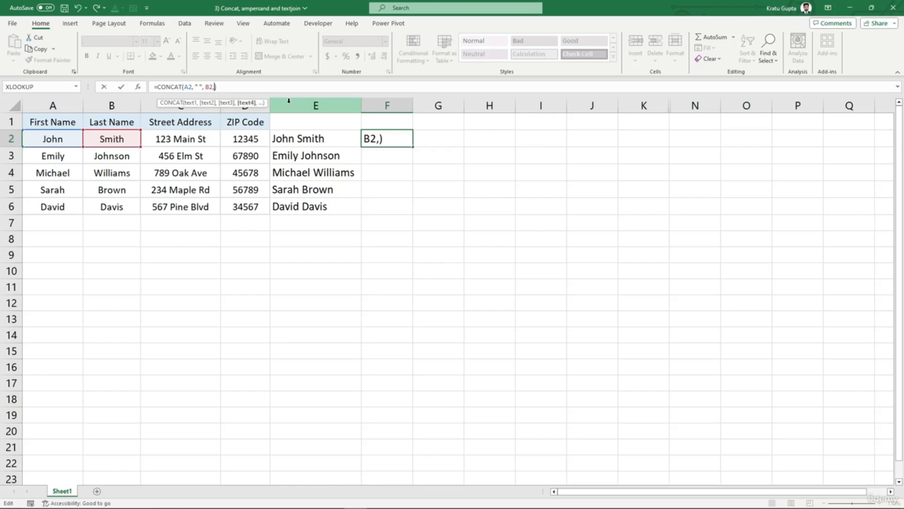
text(" ",)
click(208, 136)
text(, ")
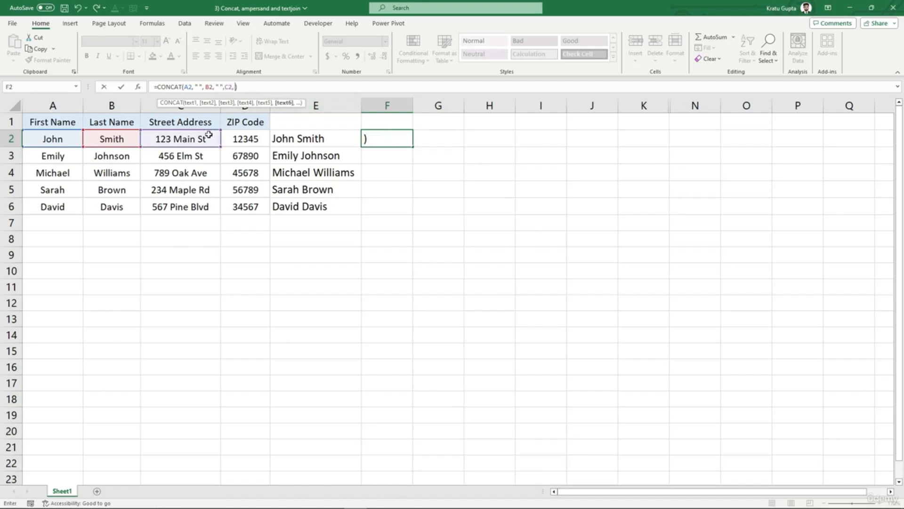
text( ",)
click(248, 140)
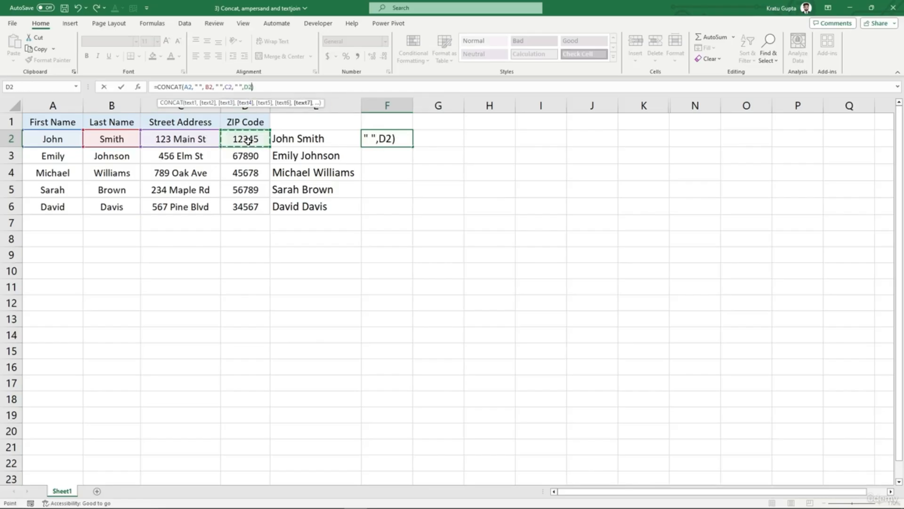
text())
key(Return)
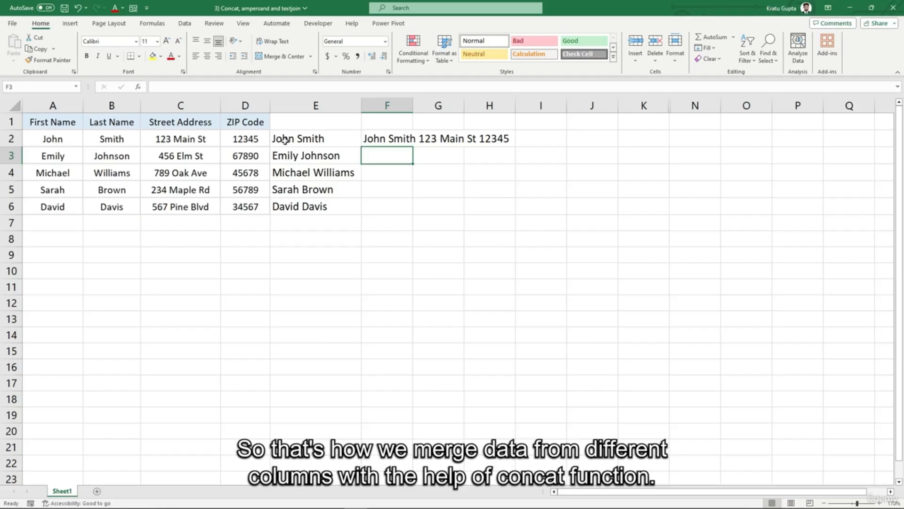
double_click(415, 108)
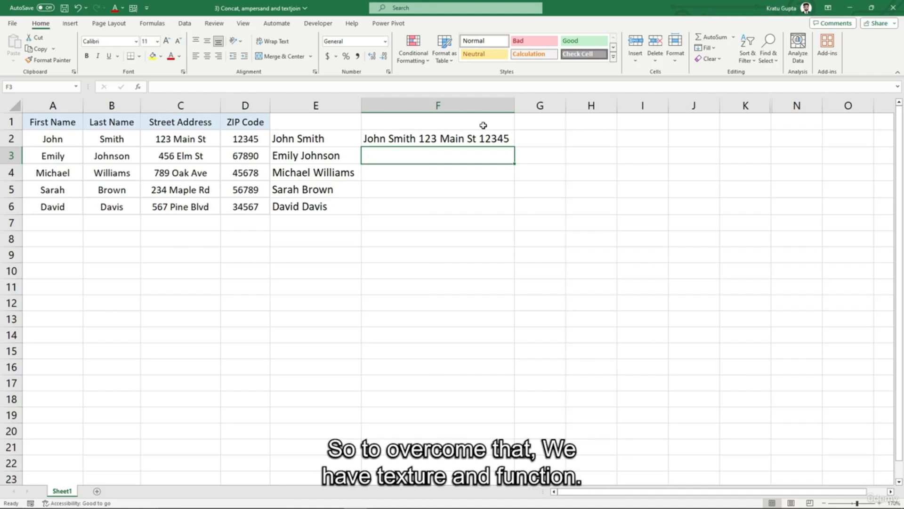
Step: Enter =TEXTJOIN(" ",,A2:D2) in G2 to join the whole row with a space delimiter, leaving the ignore-empty argument blank
key(Up)
key(Right)
text(=textjoin()
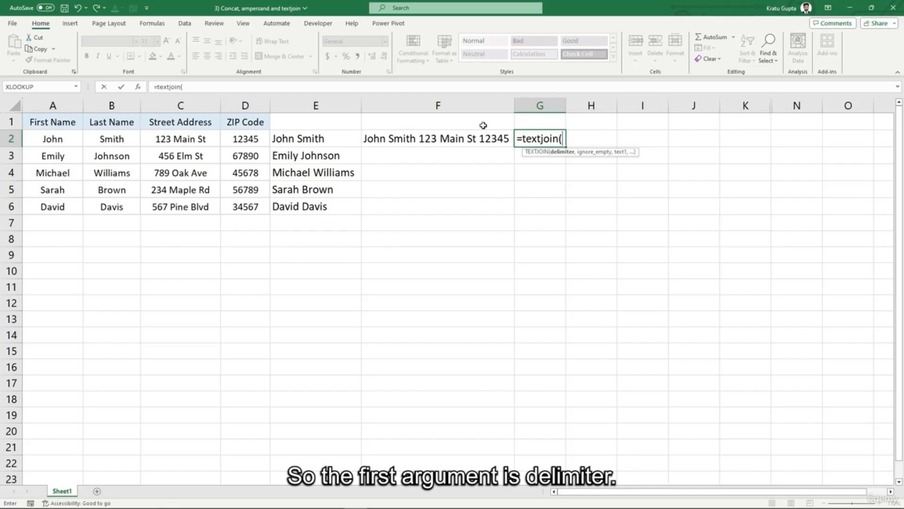
text(" )
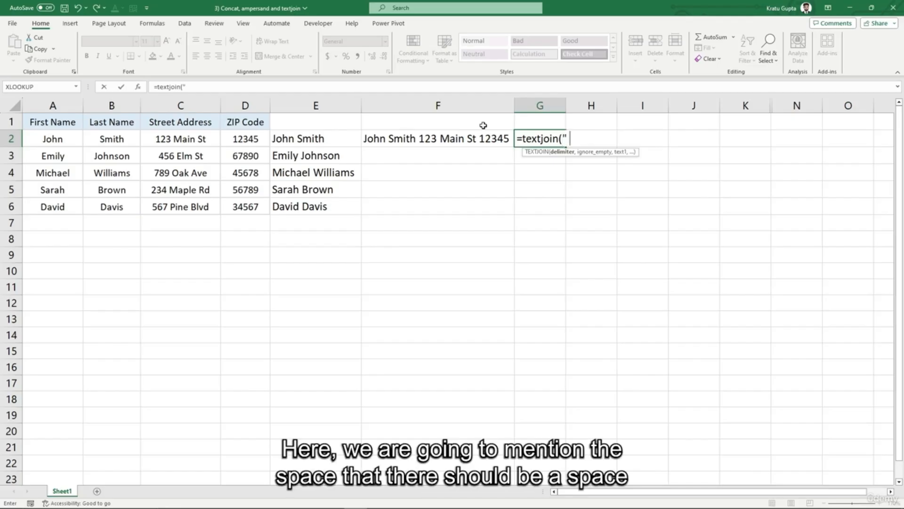
text(",)
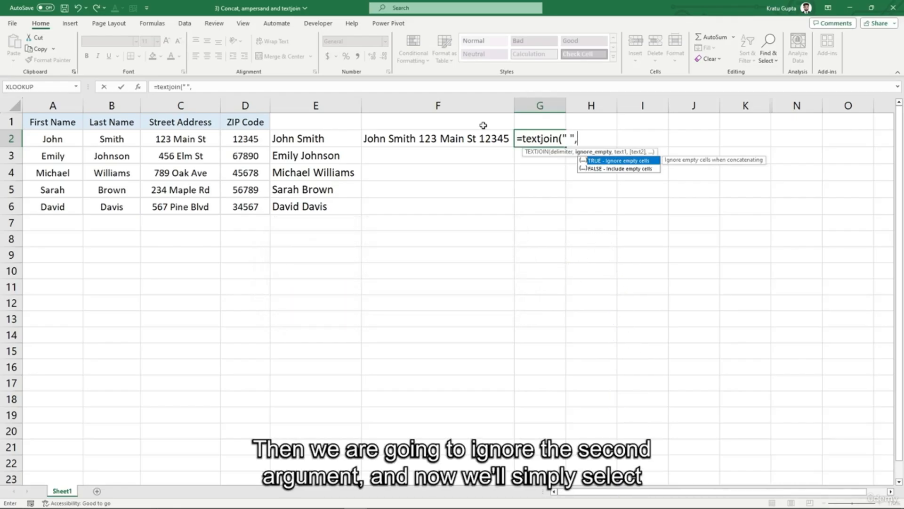
text(,)
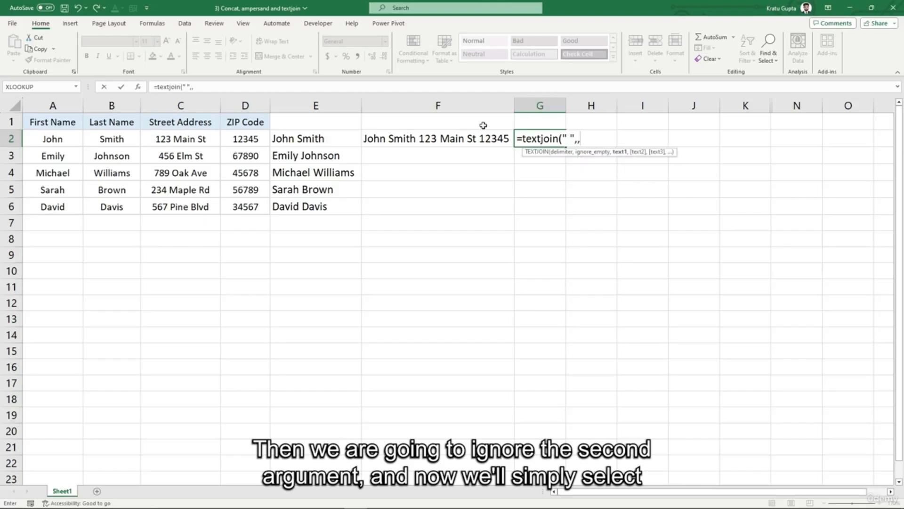
drag(57, 138, 237, 142)
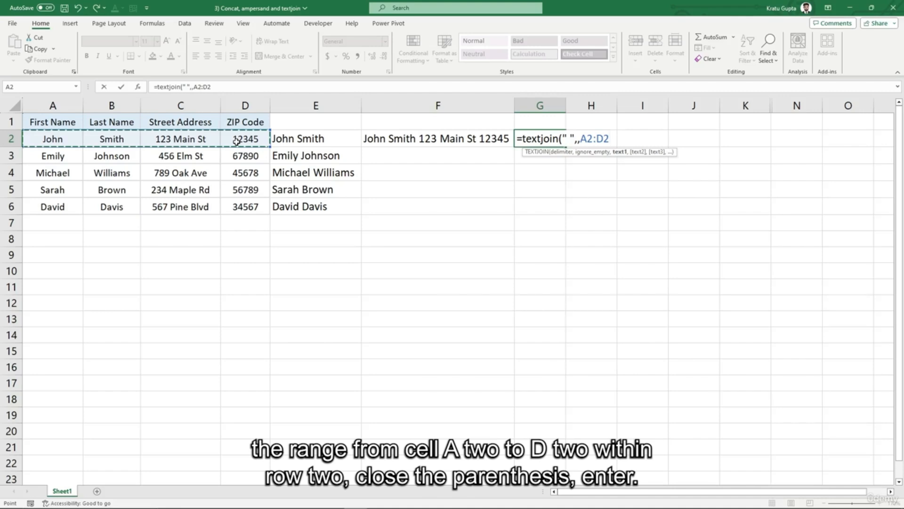
text())
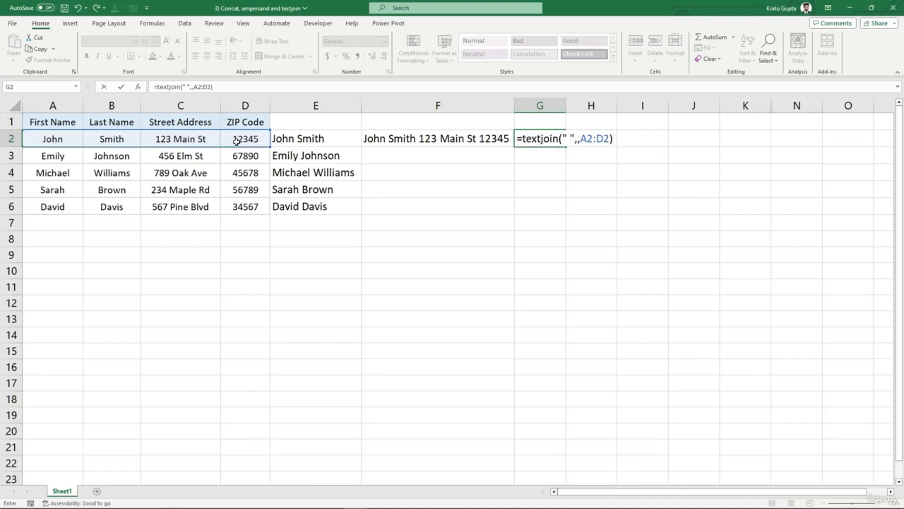
key(Return)
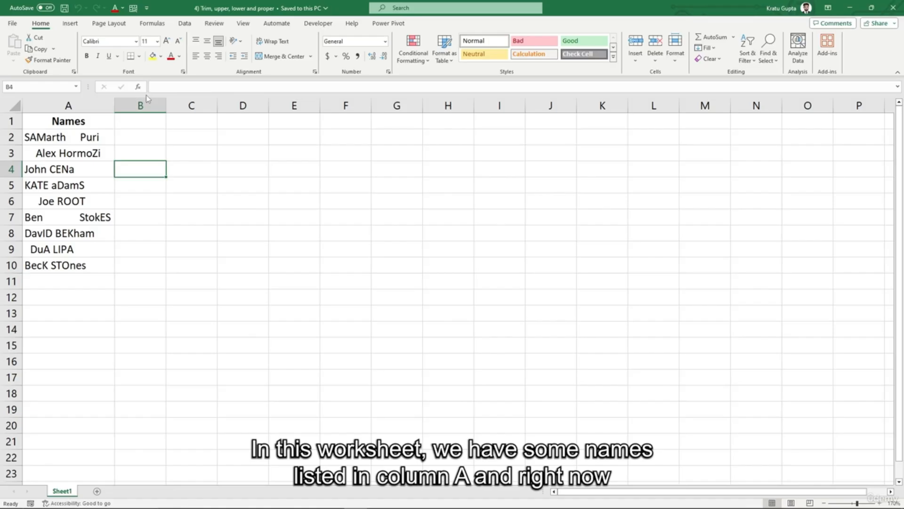
Step: In the Trim, upper, lower and proper workbook, examine the spacing and letter case of the names in column A
click(82, 102)
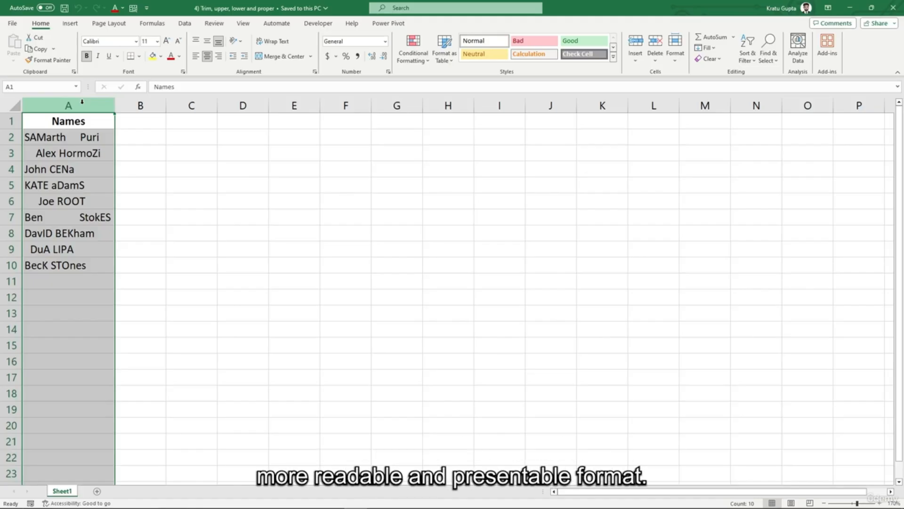
click(140, 168)
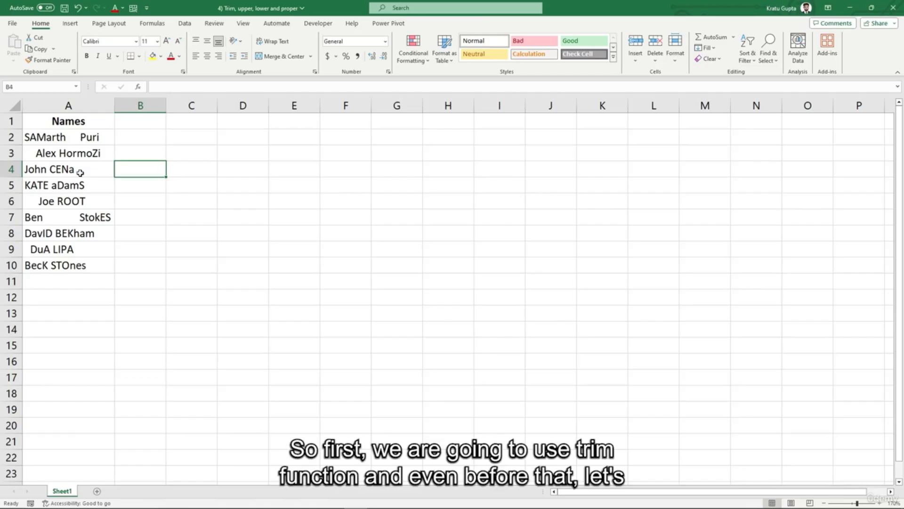
drag(68, 140, 63, 260)
Step: Enter =LEN(A2) in B2 to count the name's characters and fill the formula down to B10
click(135, 139)
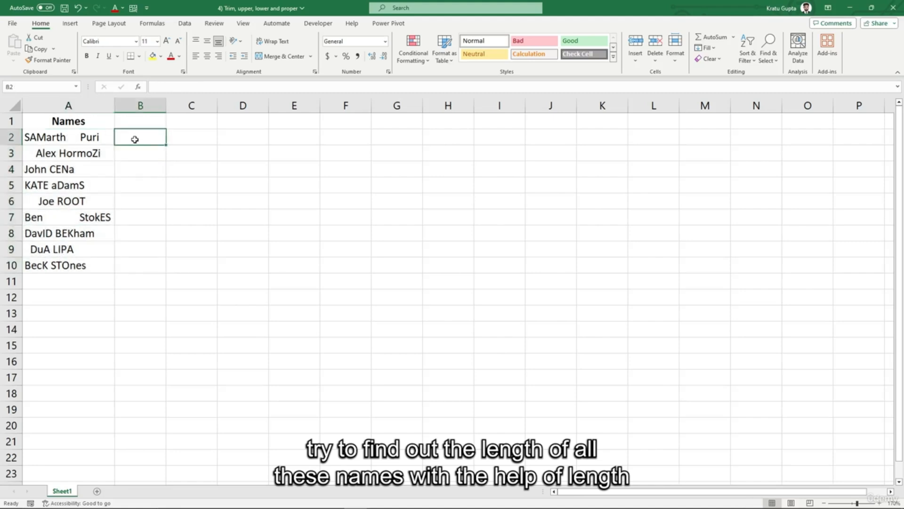
text(=)
text(len)
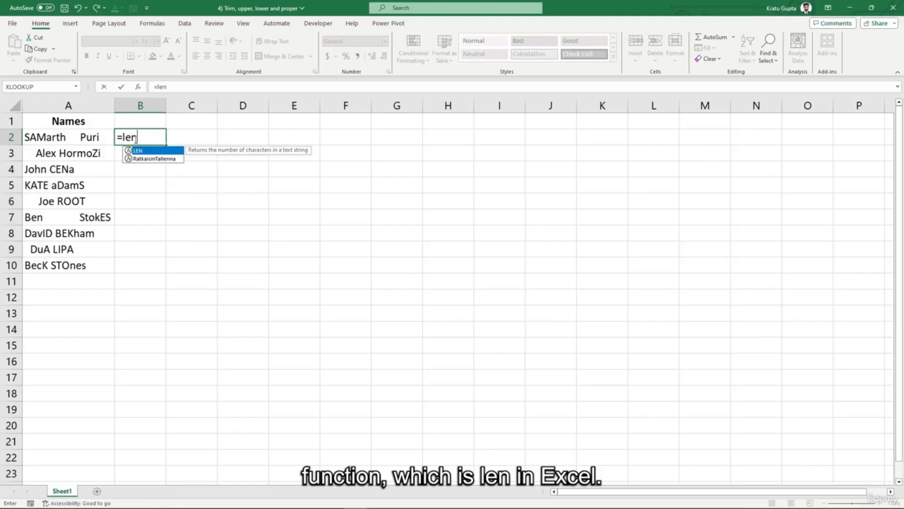
text(()
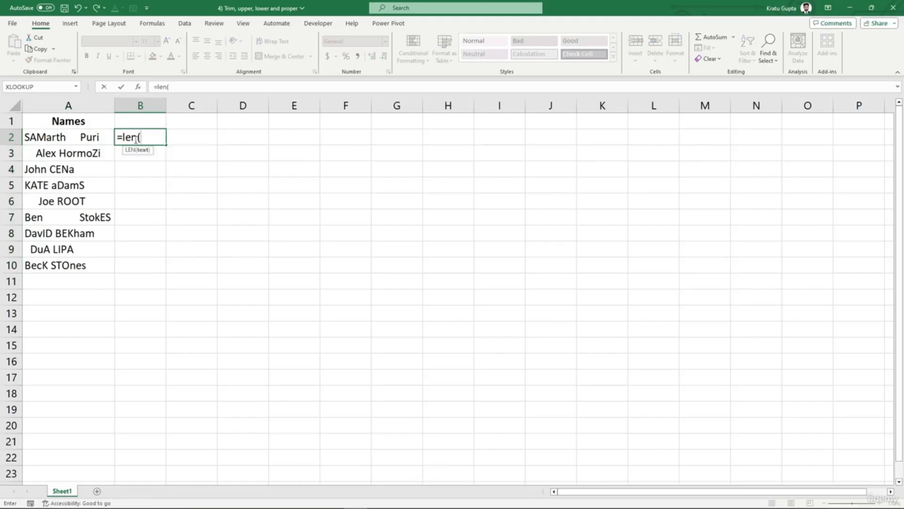
key(Left)
text())
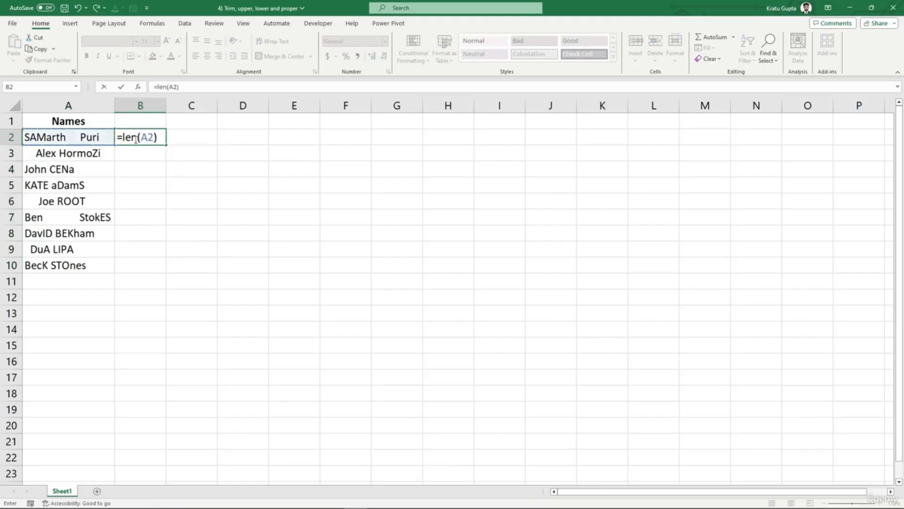
key(Return)
click(133, 139)
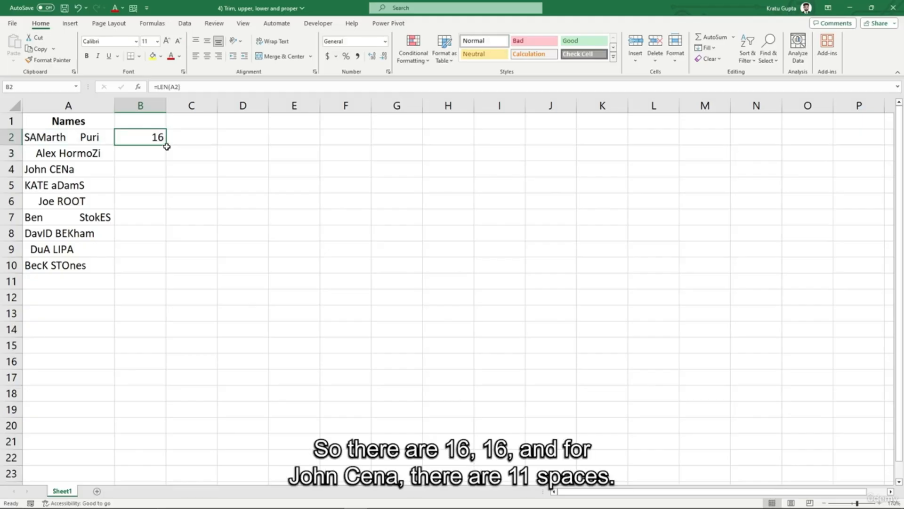
double_click(166, 147)
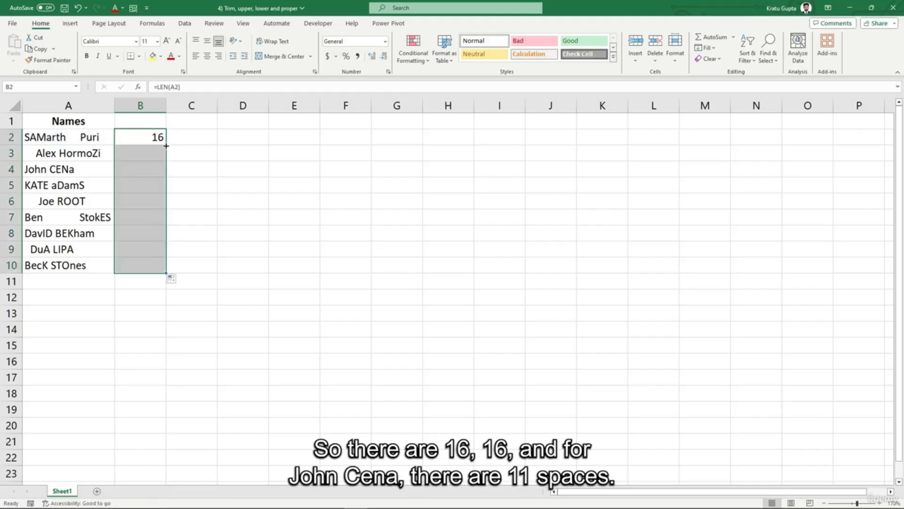
Step: Open the name in A4 for editing and check for extra spaces after its last letter
click(61, 172)
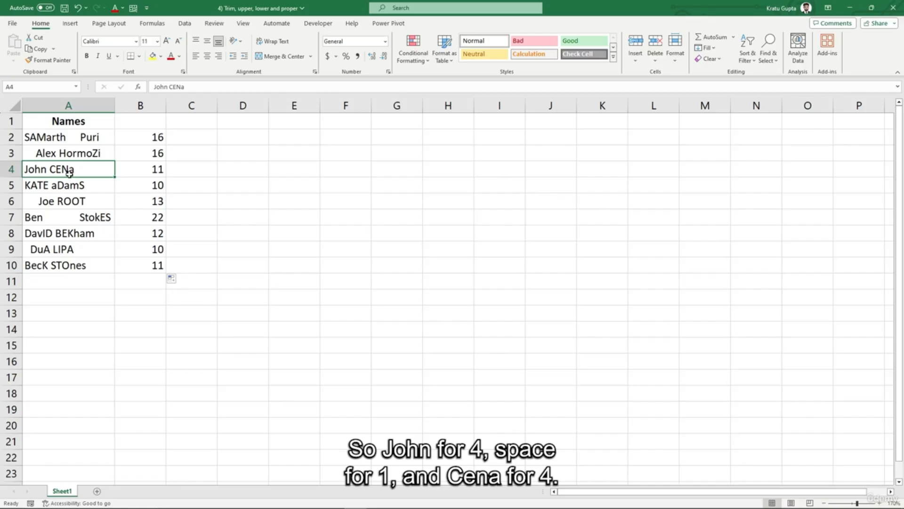
double_click(88, 173)
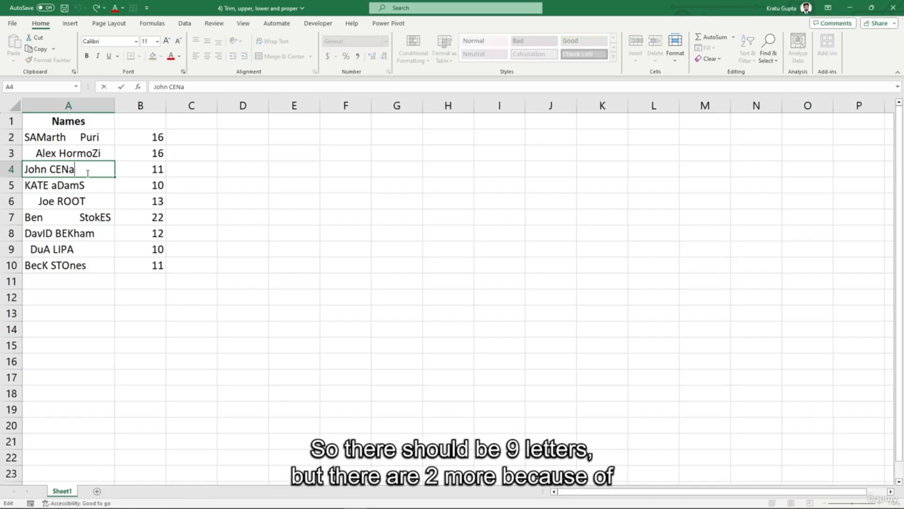
key(Right)
key(Right)
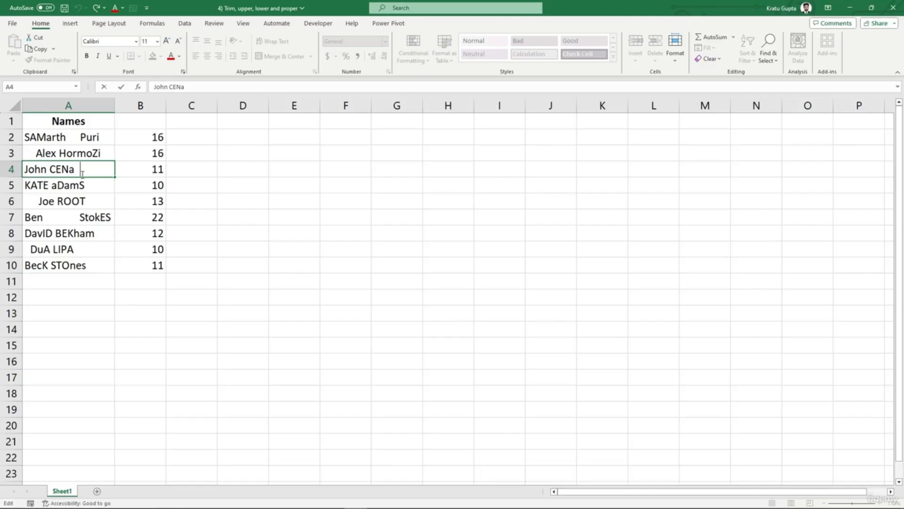
Step: Replace the character counts in B2:B10 with =TRIM(A2) filled down from B2, and autofit column B
drag(144, 138, 146, 263)
key(Delete)
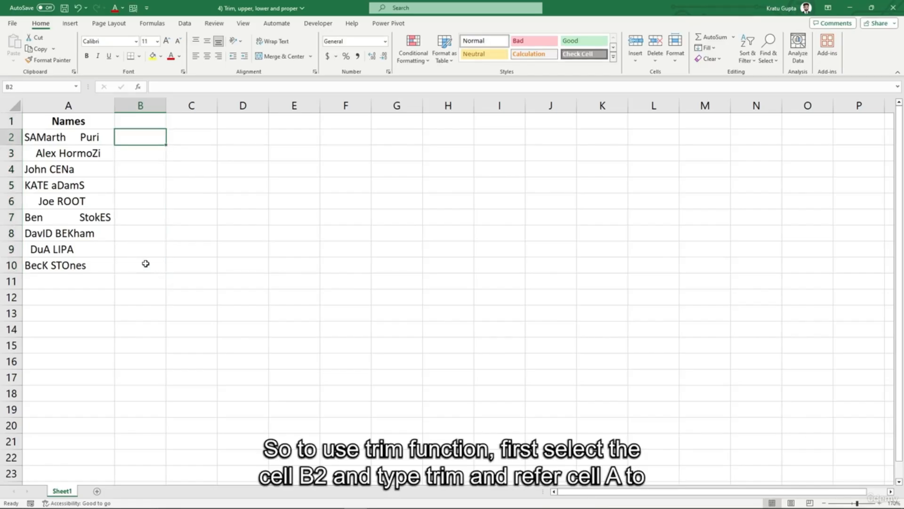
text(=)
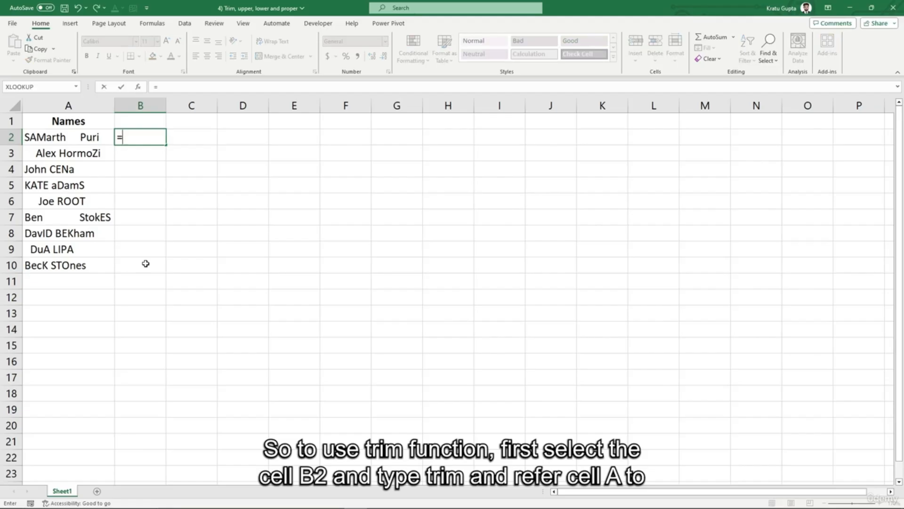
text(trim()
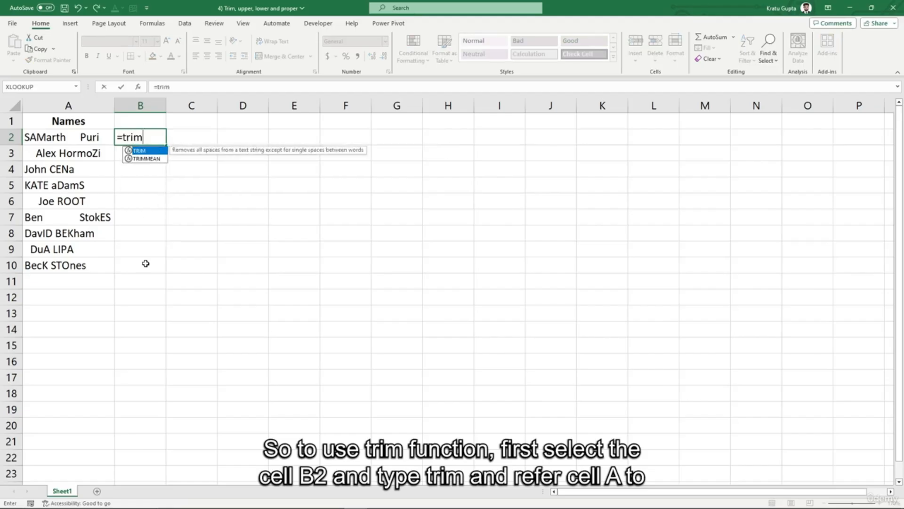
key(Left)
text())
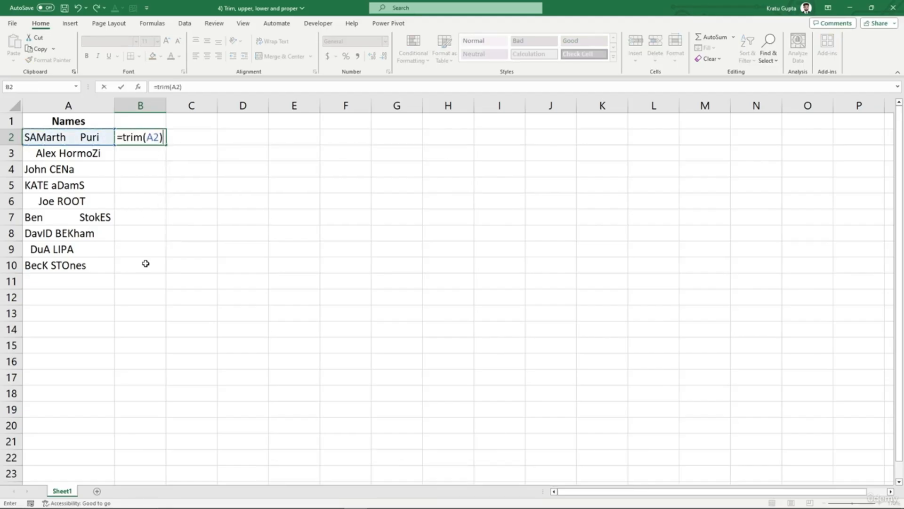
key(Return)
click(149, 134)
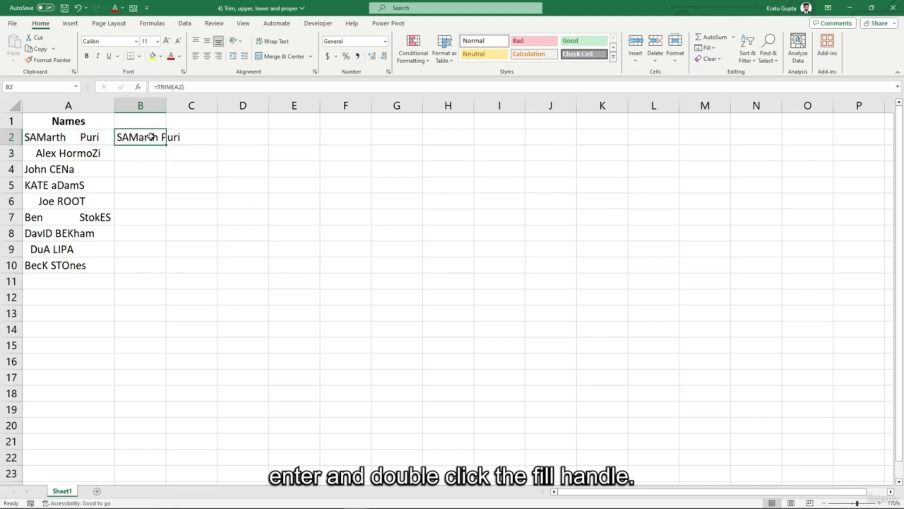
double_click(167, 146)
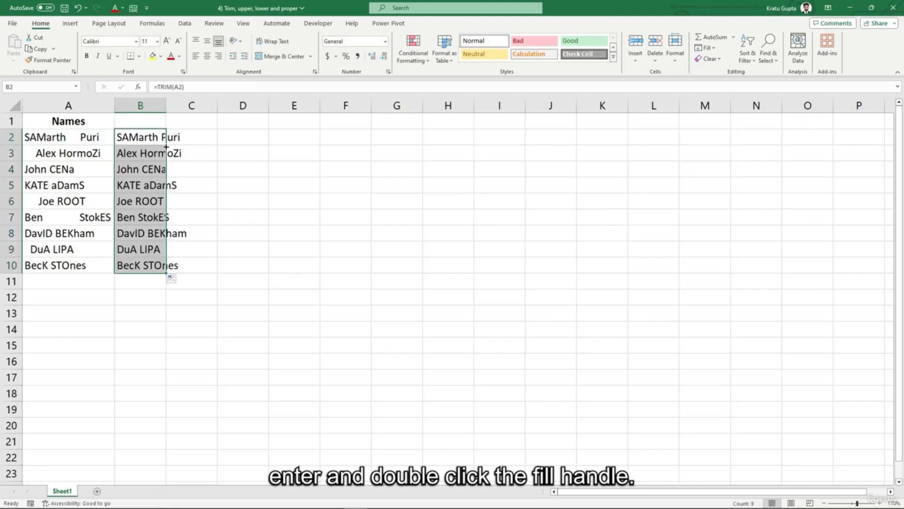
double_click(166, 104)
Step: Enter =LEN(B2) in C2, fill it down to C10 to check the trimmed lengths, and clear those results
click(215, 138)
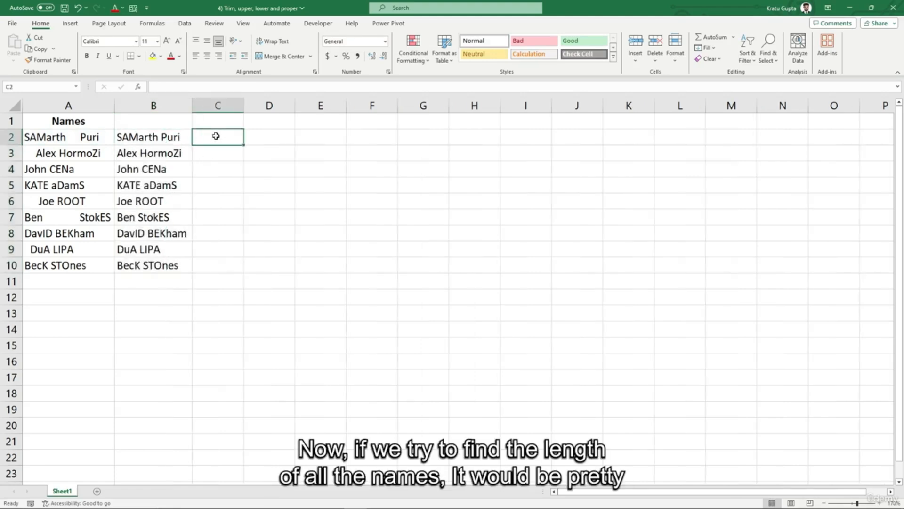
text(=len()
key(Left)
key(Return)
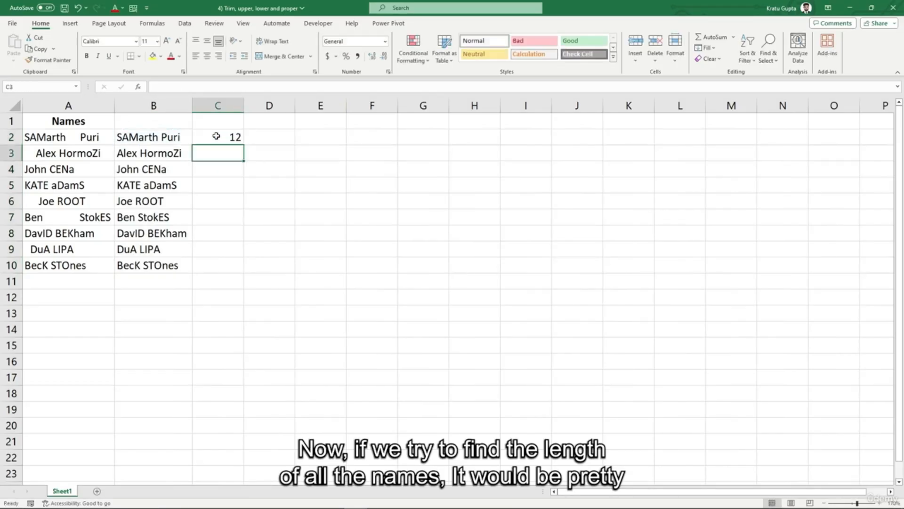
click(234, 140)
double_click(243, 145)
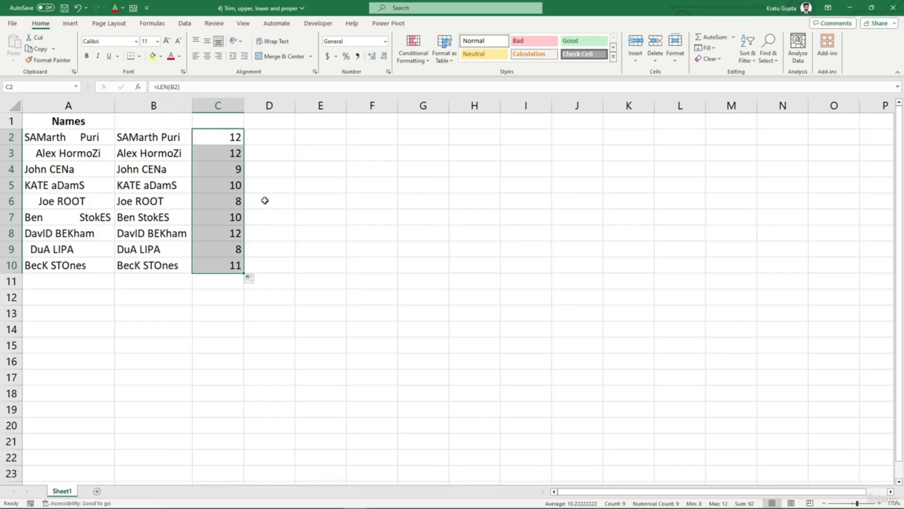
key(Delete)
Step: Enter =UPPER(B2) in C2, fill the formula down to C10 and autofit column C
click(228, 143)
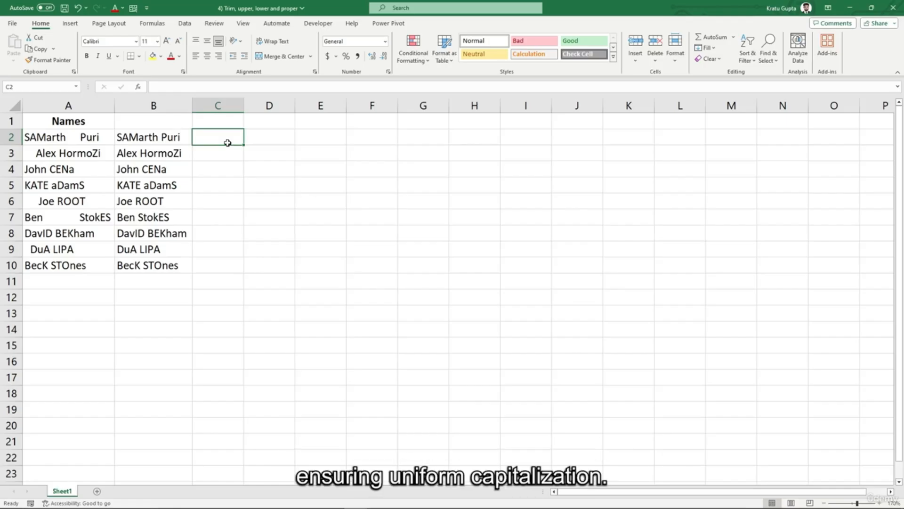
text(=u)
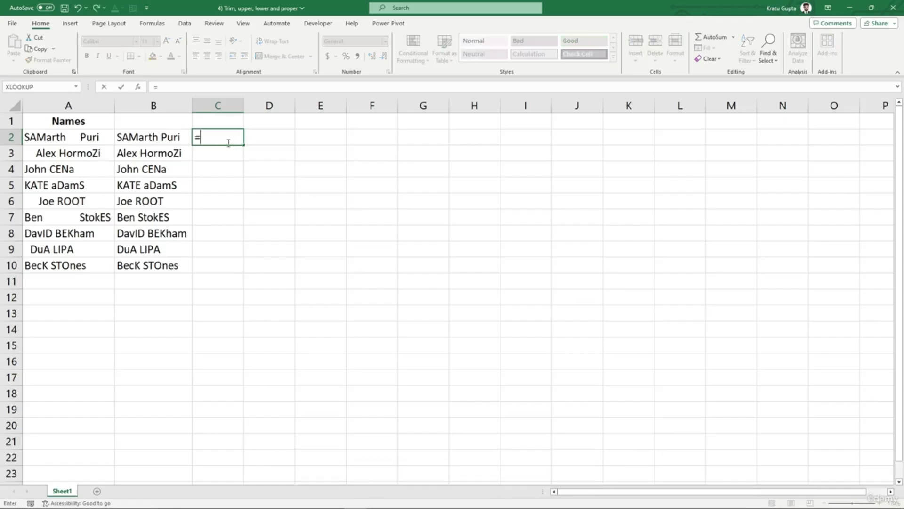
key(BackSpace)
text(upper()
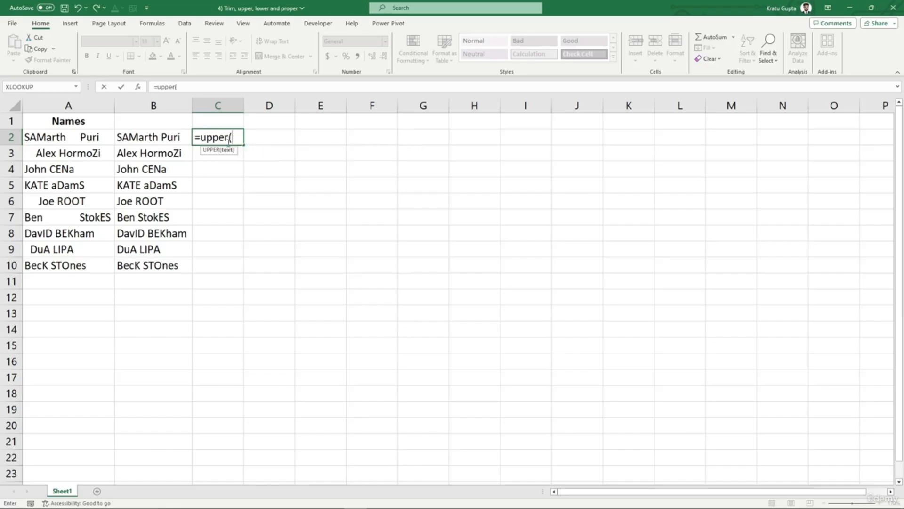
key(Left)
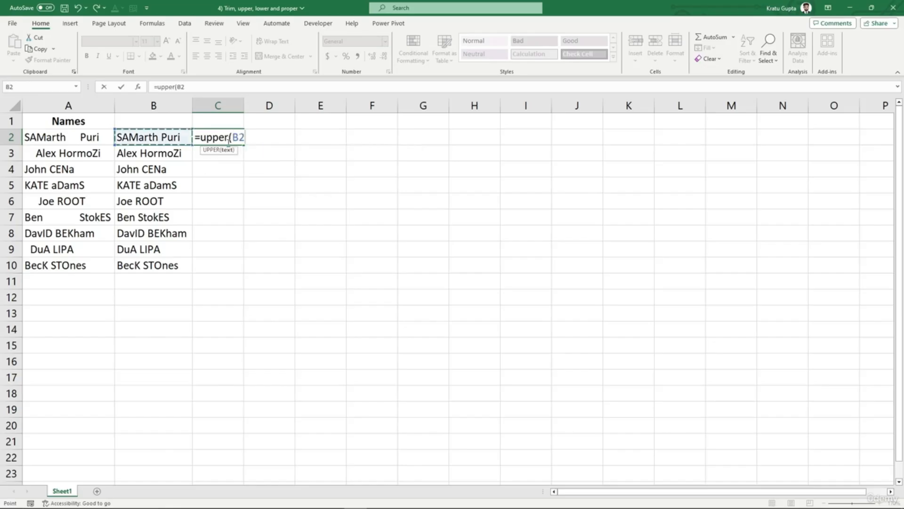
key(Return)
click(234, 140)
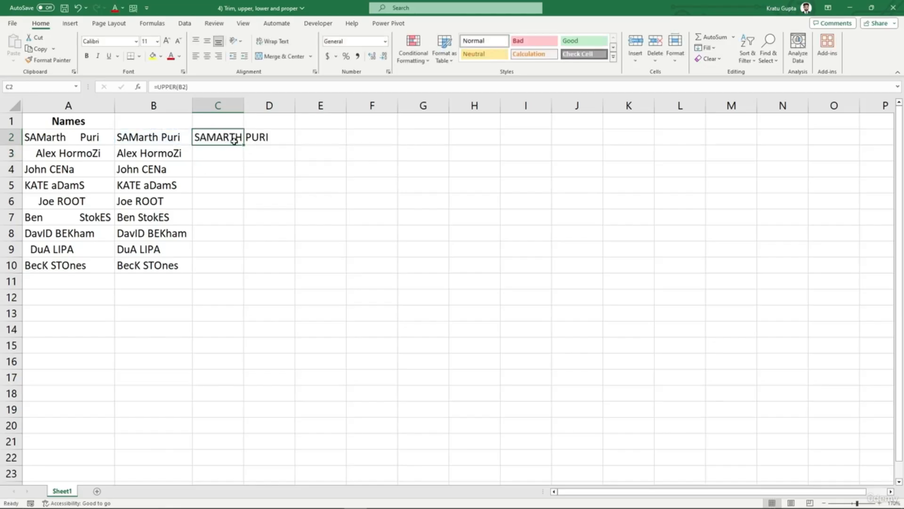
double_click(244, 145)
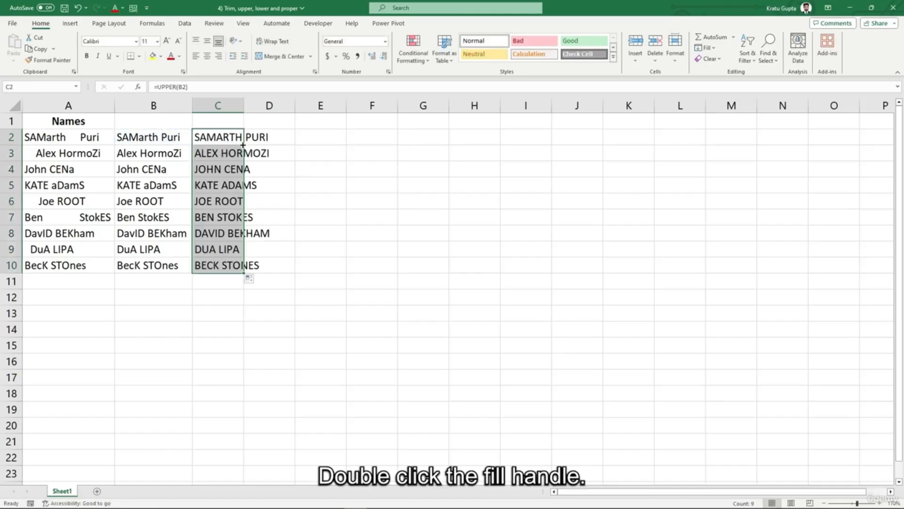
double_click(242, 104)
Step: Enter =LOWER(C2) in D2, fill the formula down to D10 and autofit column D
click(292, 134)
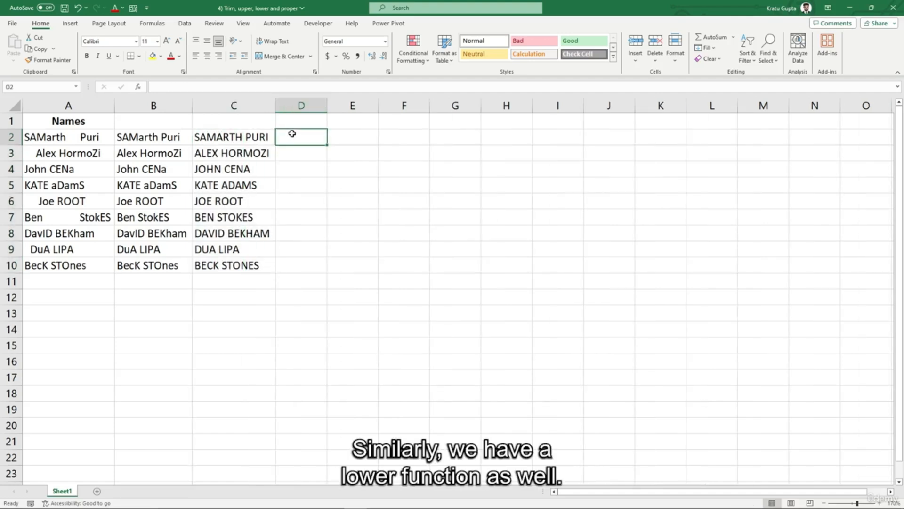
text(=low)
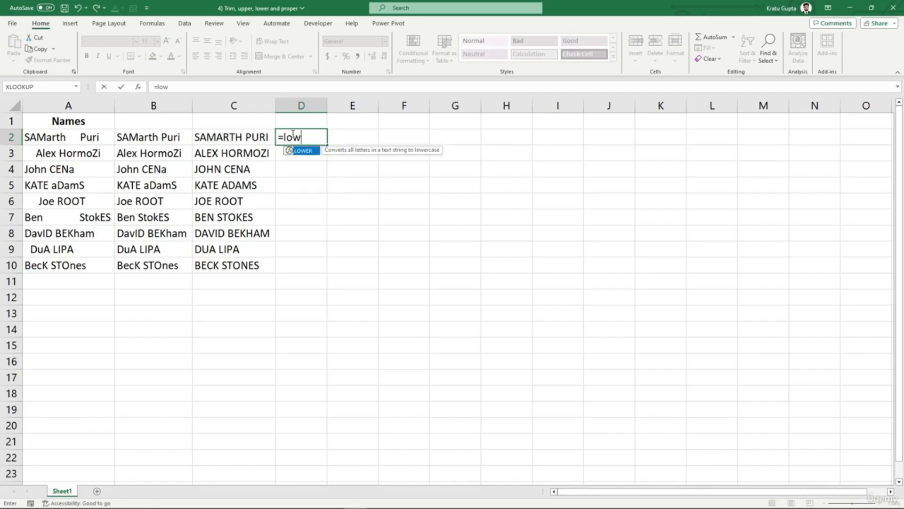
text(er()
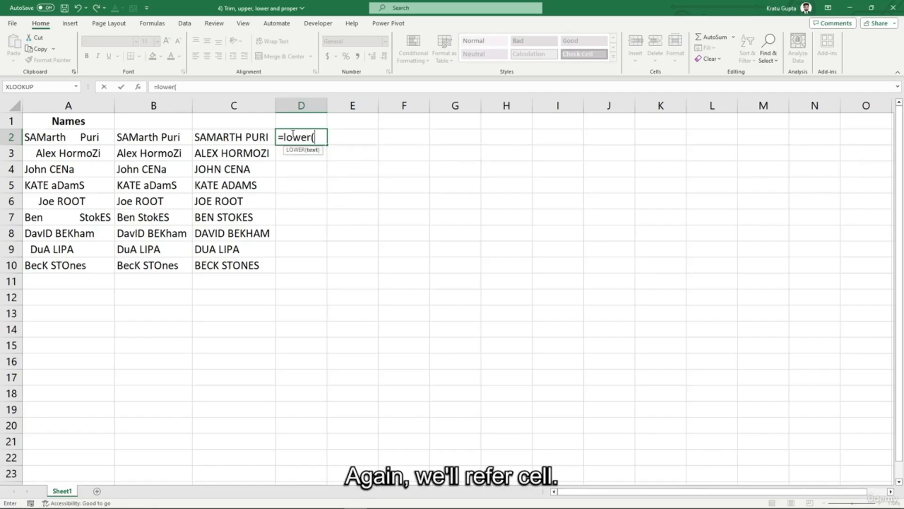
key(Left)
key(Left)
key(Right)
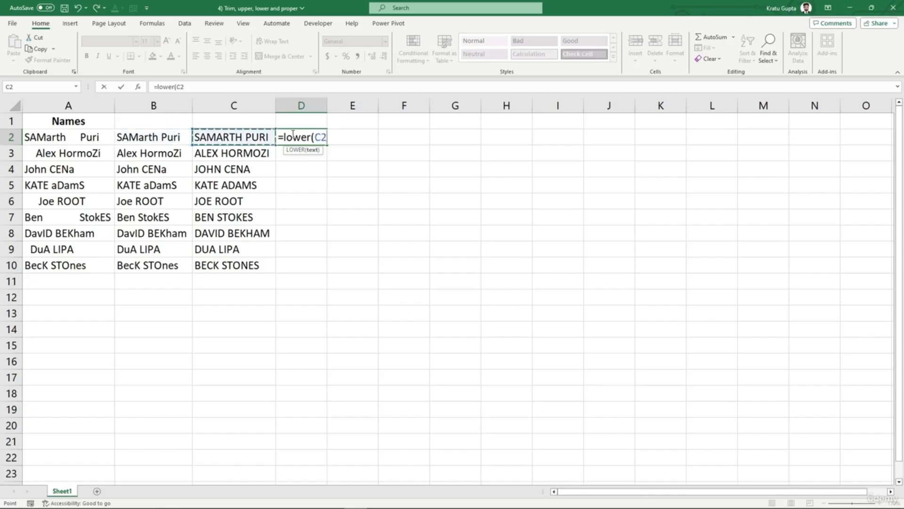
text())
key(Return)
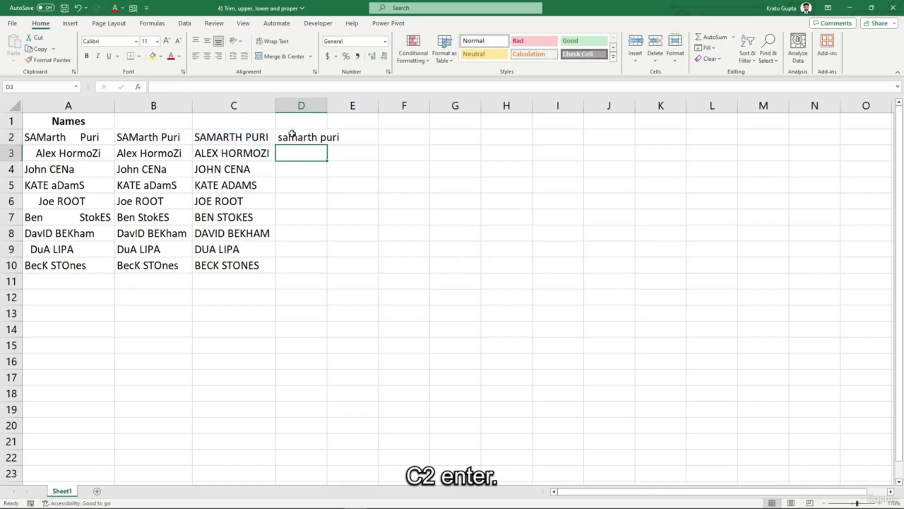
click(302, 136)
double_click(327, 145)
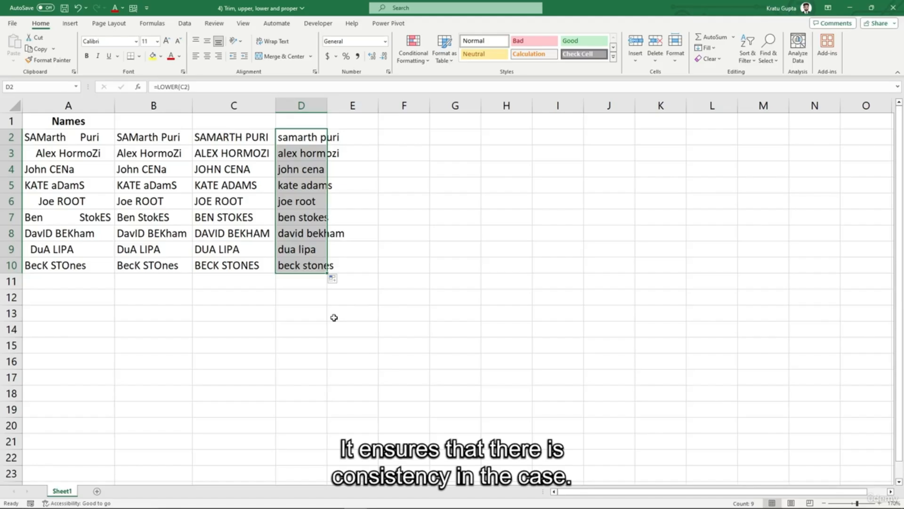
double_click(327, 105)
Step: Enter =PROPER(D2) in E2, fill the formula down to E10 and autofit column E
click(371, 132)
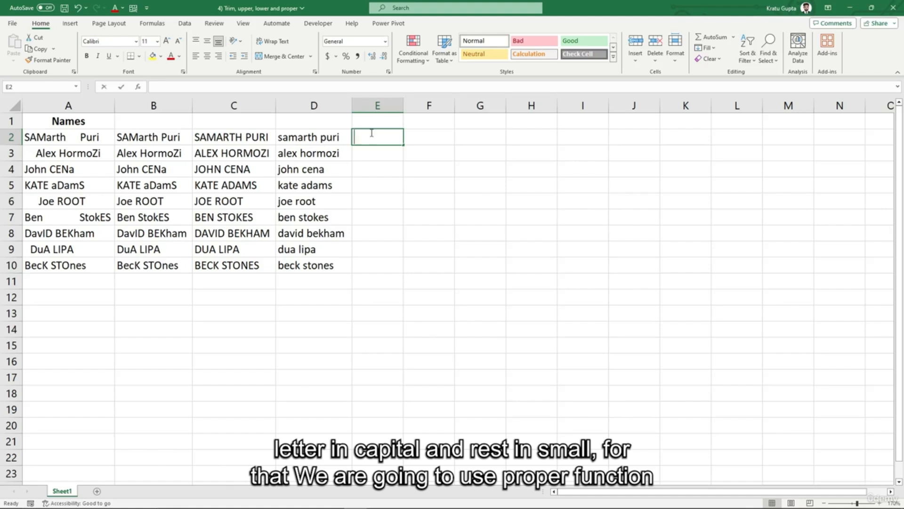
text(=proper)
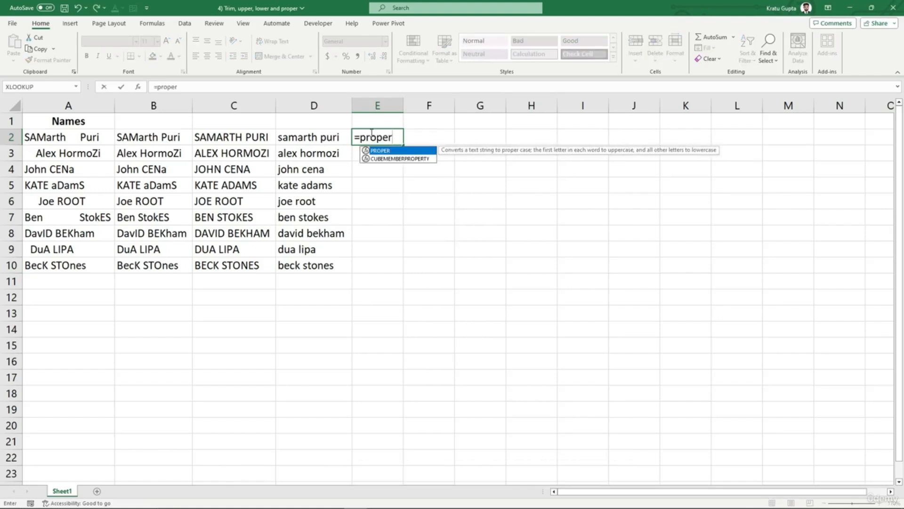
text(()
key(Left)
text())
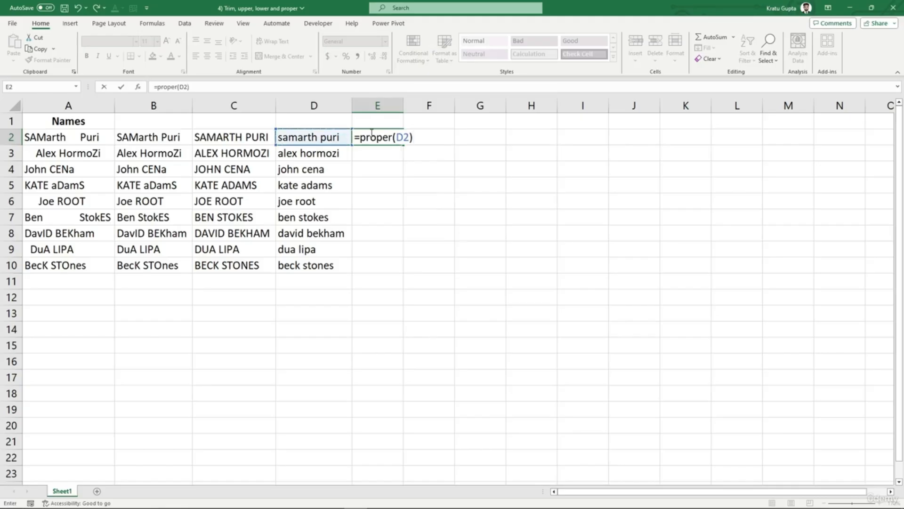
key(Return)
click(374, 137)
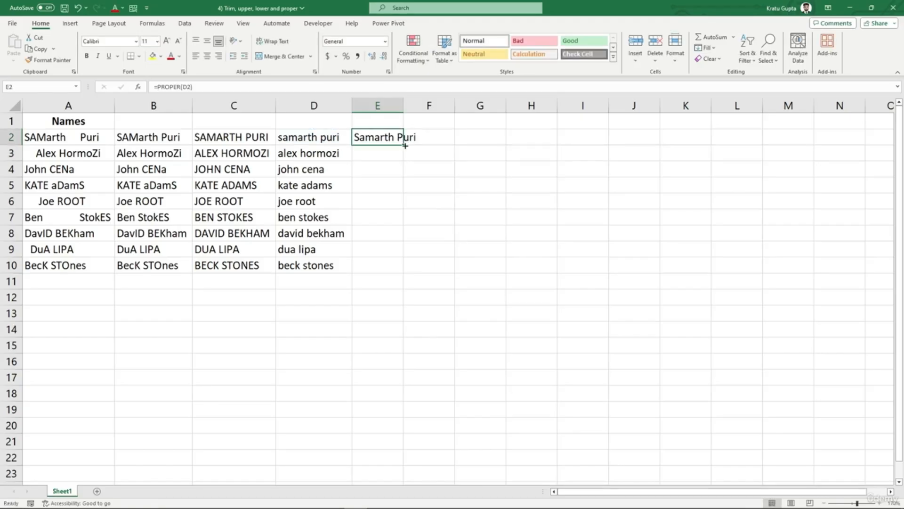
drag(404, 145, 406, 270)
double_click(404, 105)
click(449, 256)
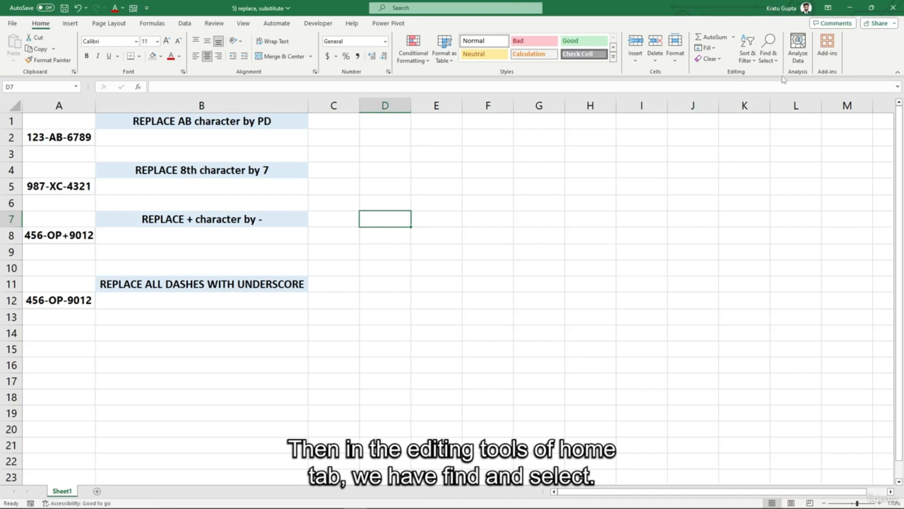
Step: In the replace, substitute workbook, open the Find and Replace dialog for replacing, view its fields and close it
click(769, 56)
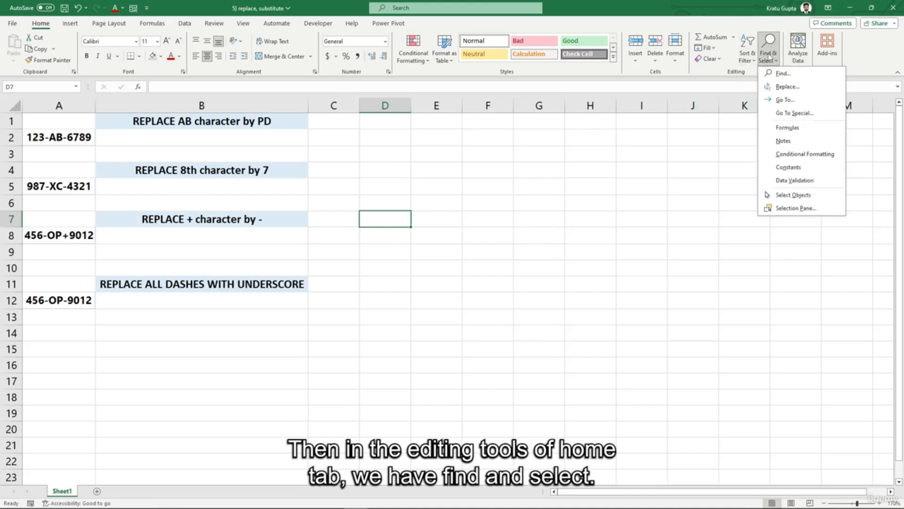
click(788, 87)
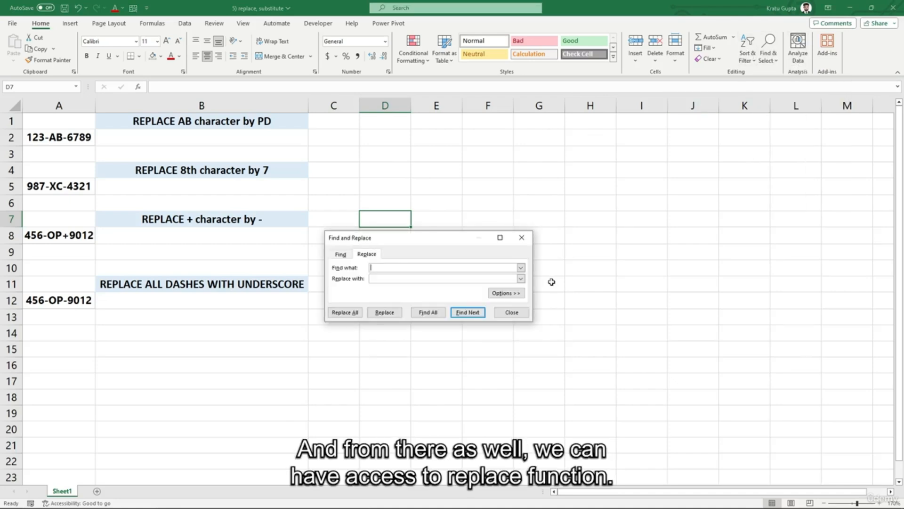
click(522, 237)
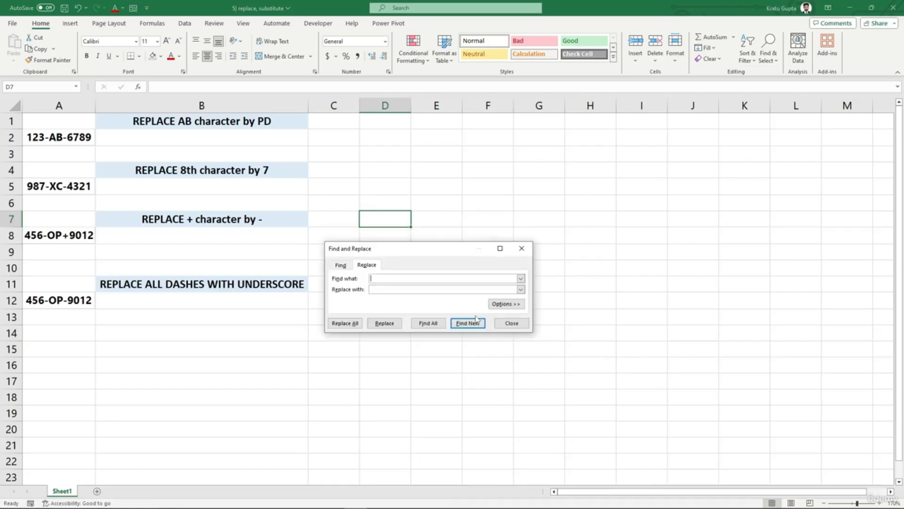
Step: Enter =REPLACE(A2,5,2,"PD") in B2 to swap the AB characters for PD
click(158, 137)
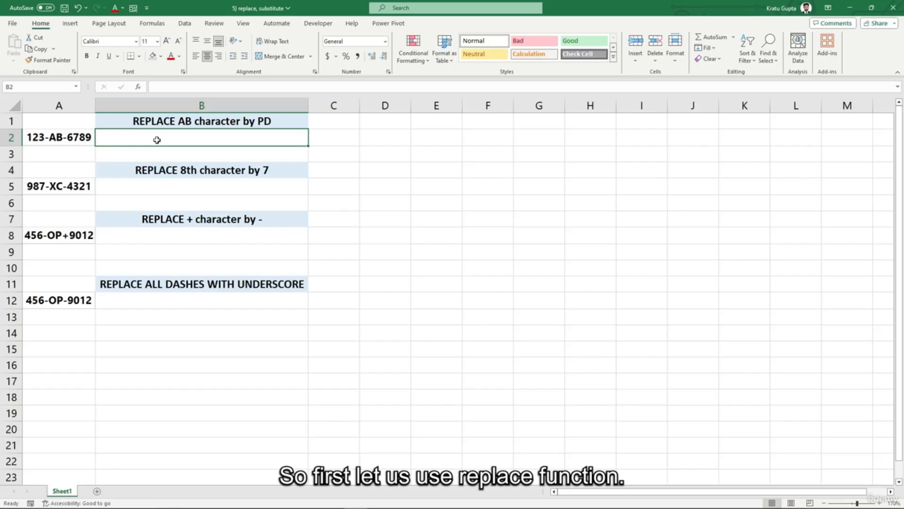
text(=replace()
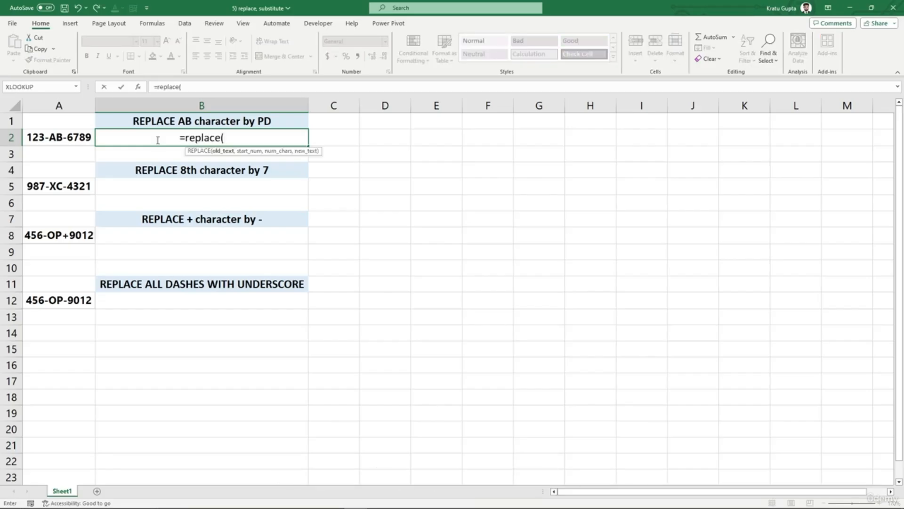
key(Left)
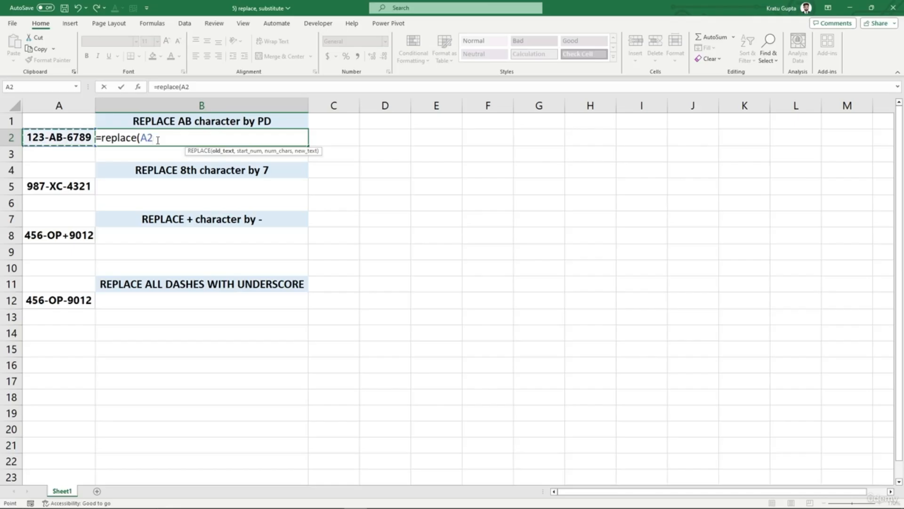
text(,)
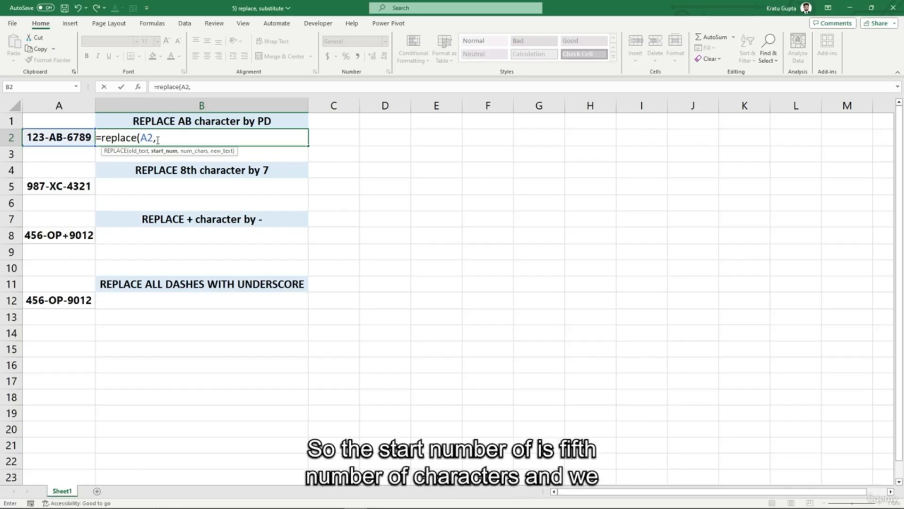
text(5,2,)
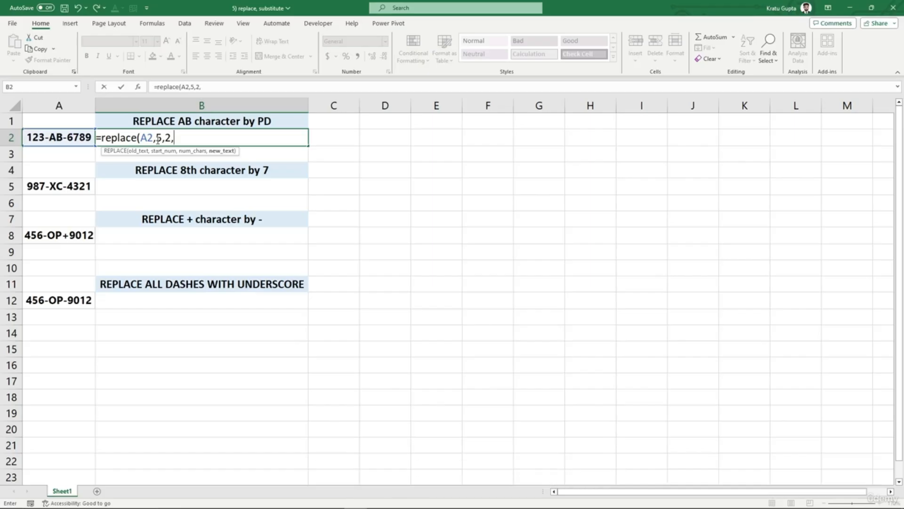
text("PD"))
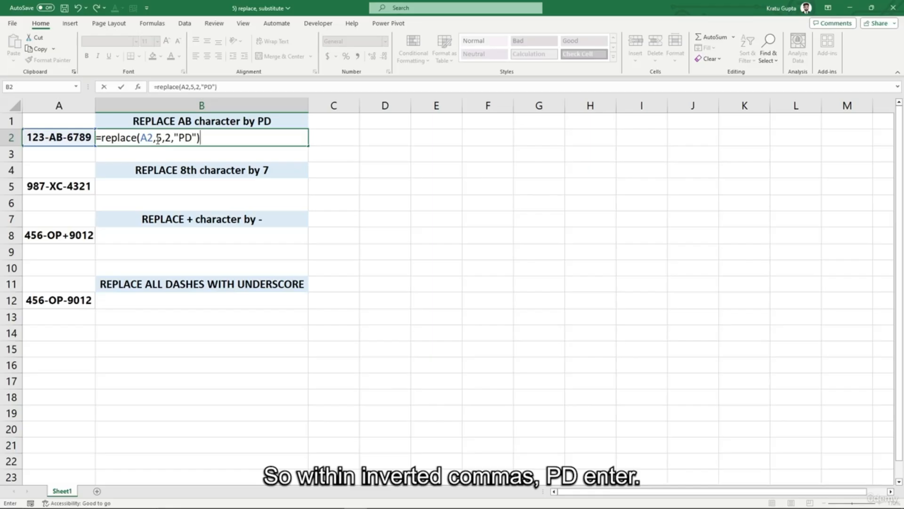
key(Return)
Step: Enter =REPLACE(A5,8,1,7) in B5 to change the eighth character to 7
click(165, 185)
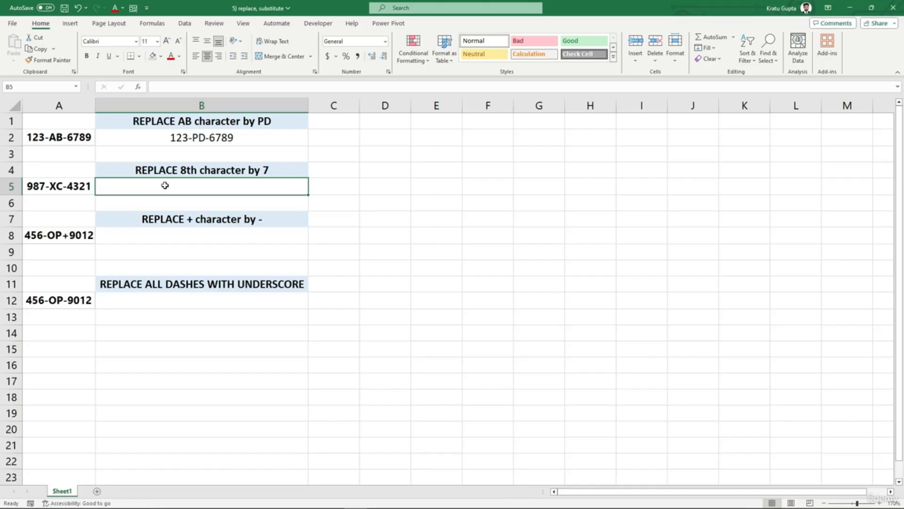
text(=replace()
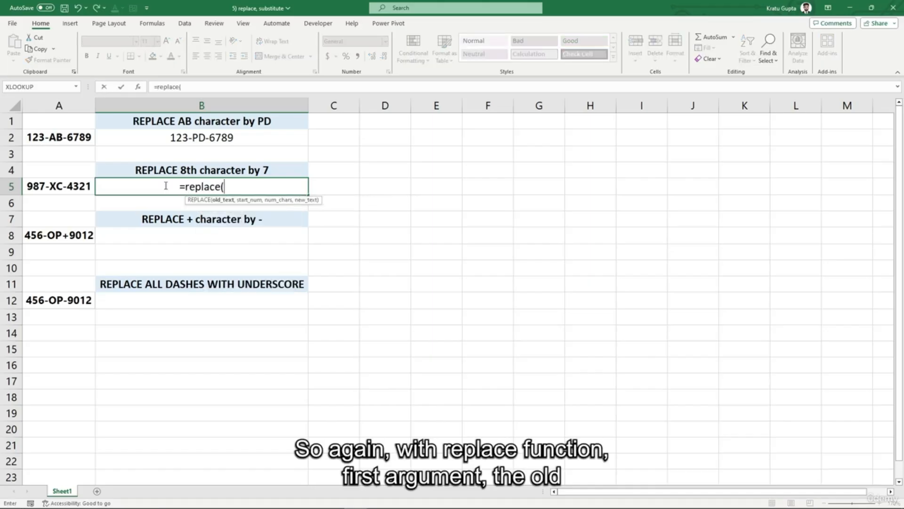
key(Left)
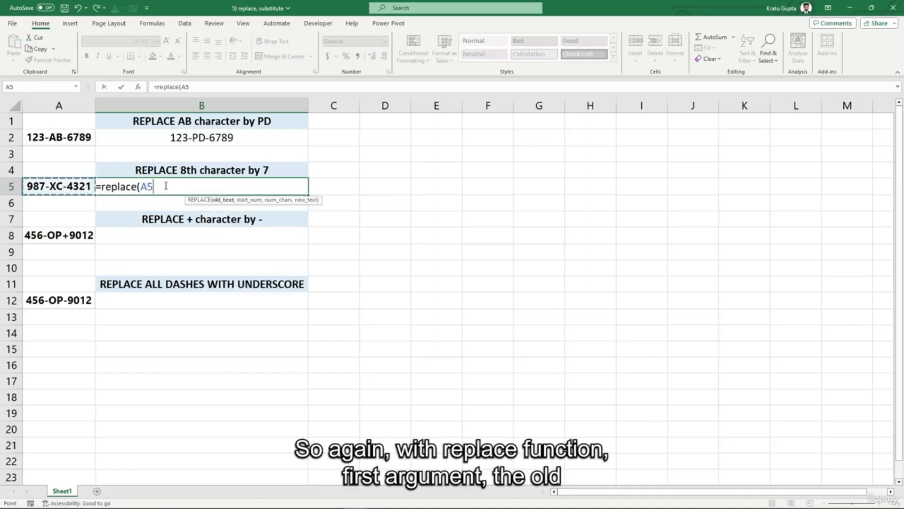
text(,)
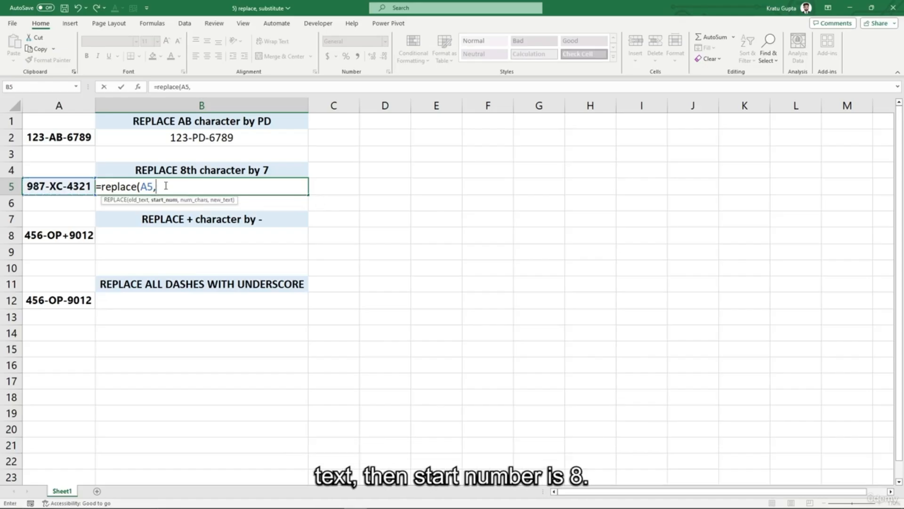
text(8)
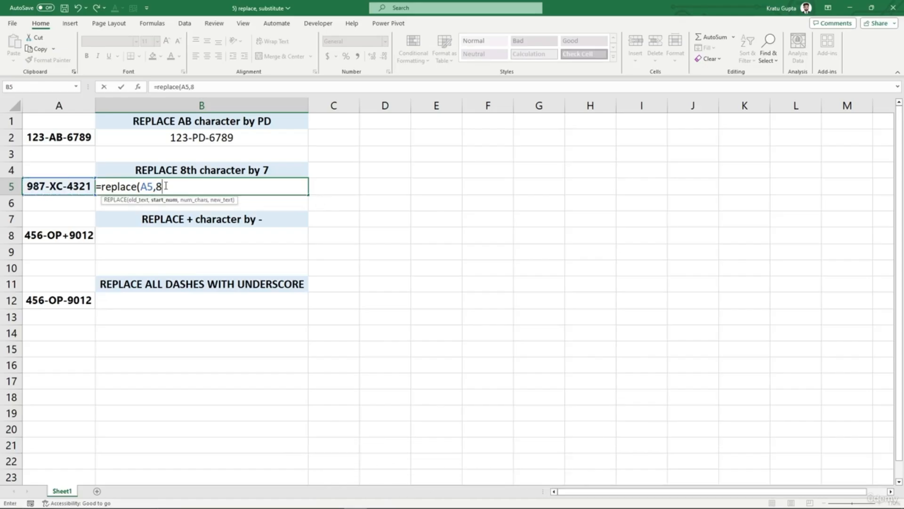
text(,1)
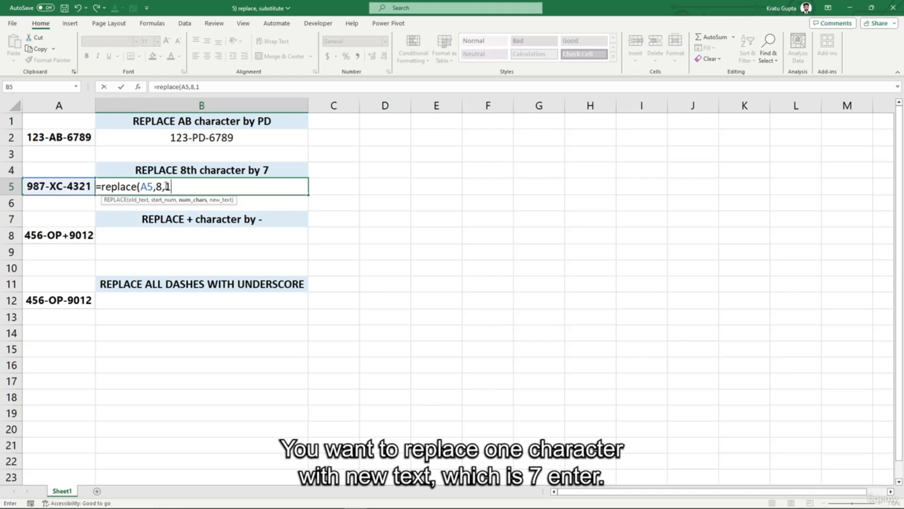
text(,7))
key(Return)
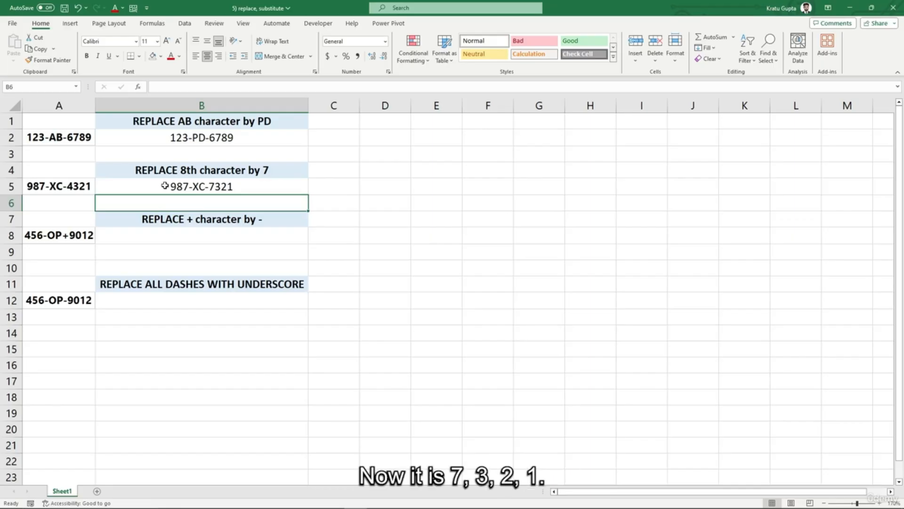
Step: Use Find and Replace to find the + in A8 and replace it with -, then close the dialog
click(130, 240)
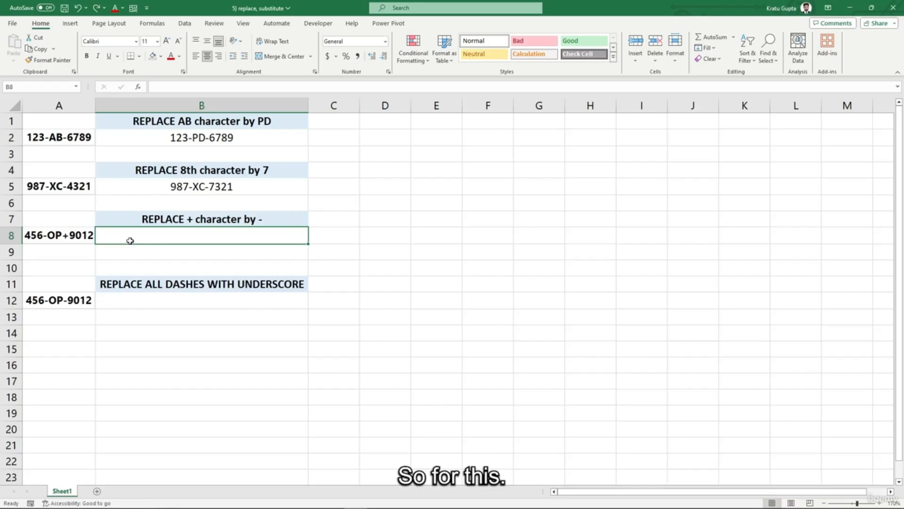
key(ctrl+h)
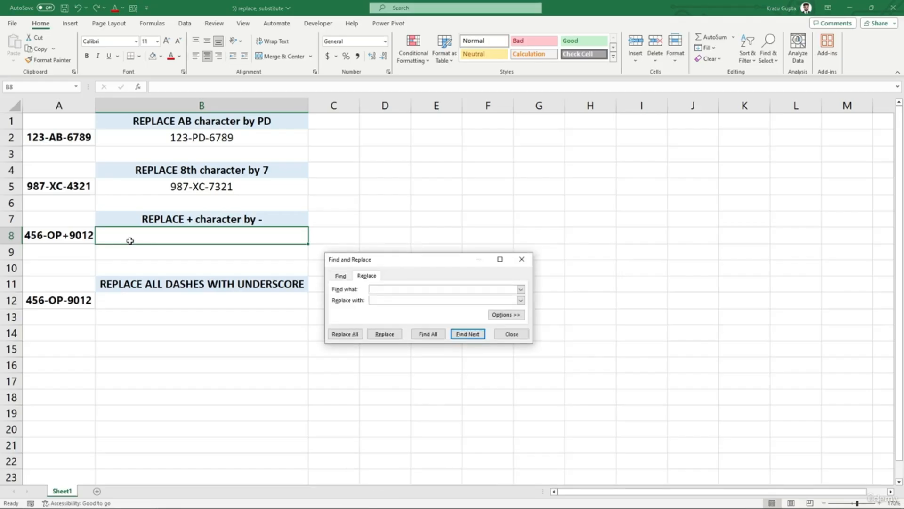
drag(433, 260, 415, 173)
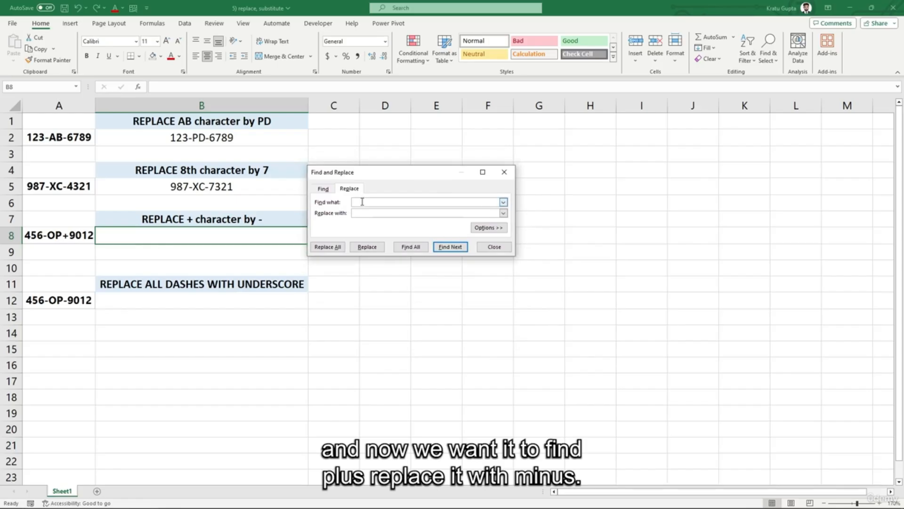
text(+)
key(Tab)
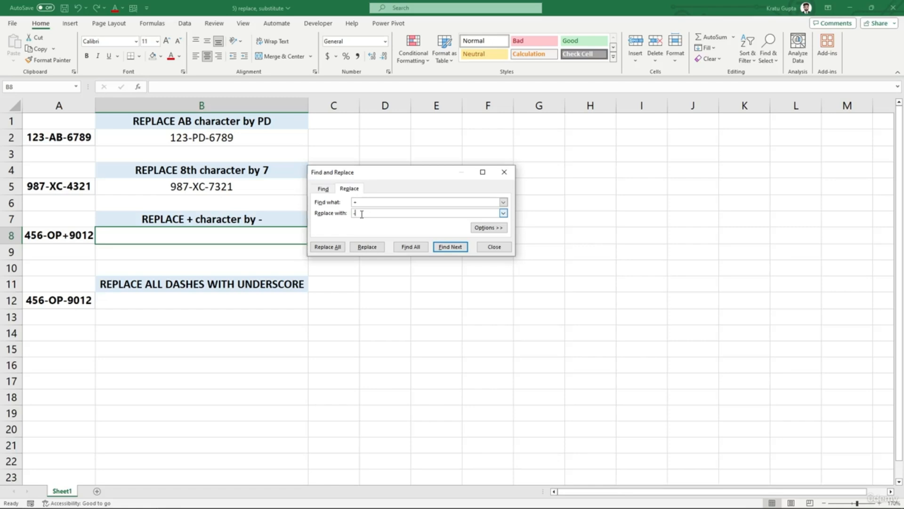
click(449, 251)
click(455, 250)
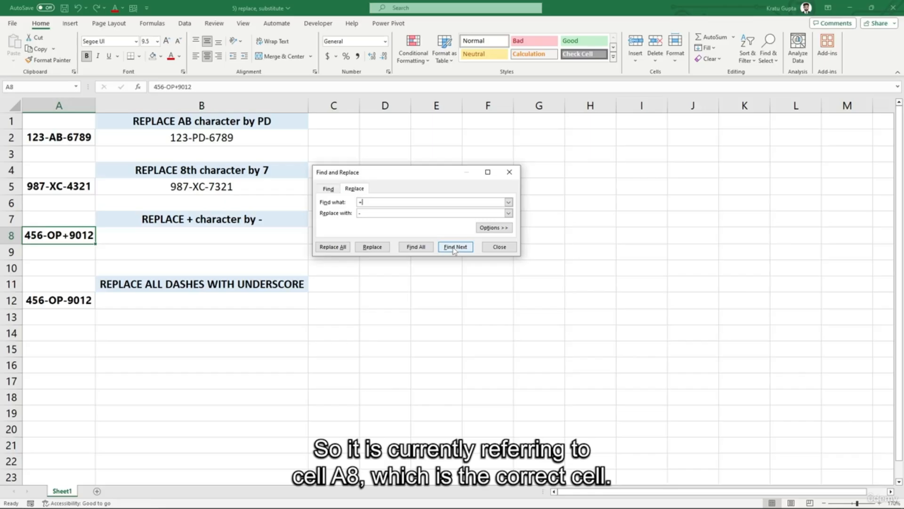
click(372, 249)
click(529, 279)
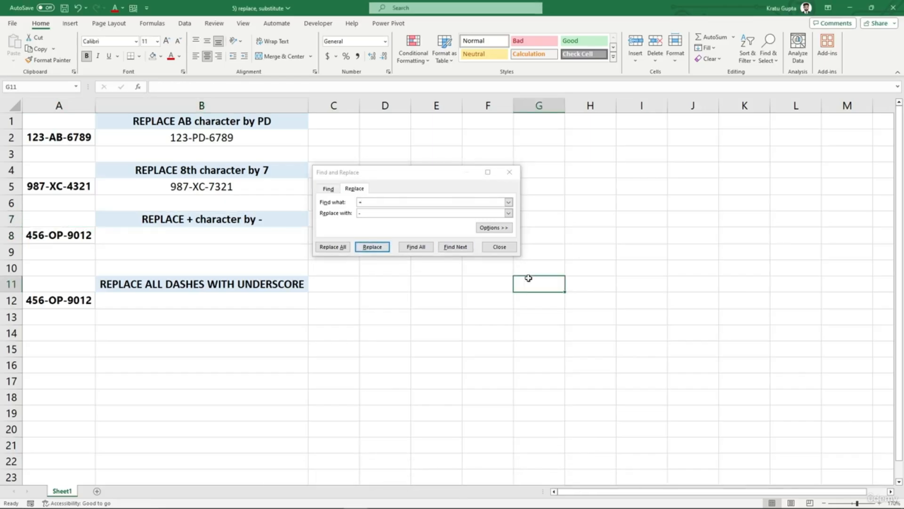
click(499, 247)
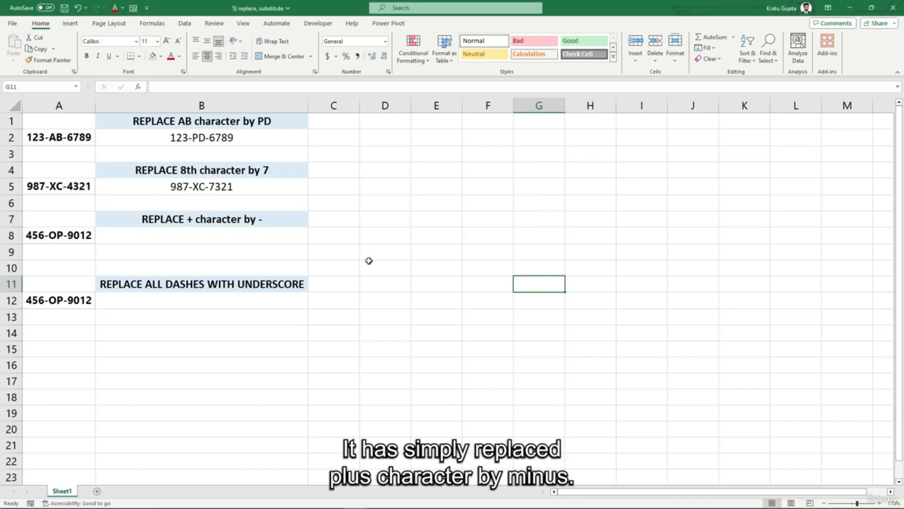
Step: Replace every - with + across the whole sheet using Find and Replace, and close the dialog
key(ctrl+h)
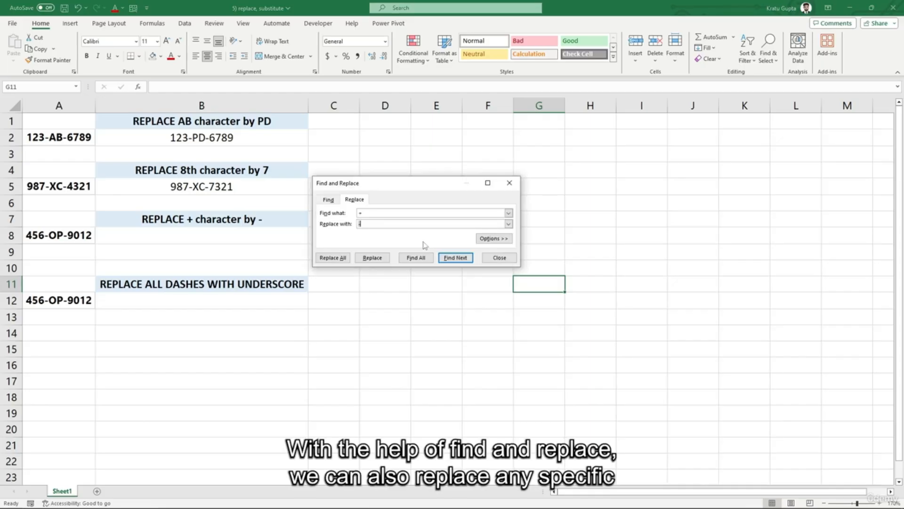
drag(396, 184, 384, 159)
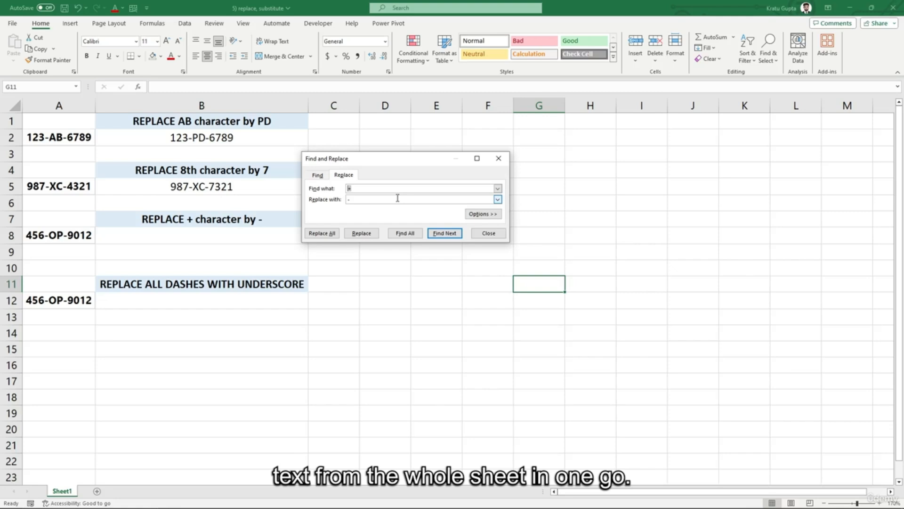
click(370, 189)
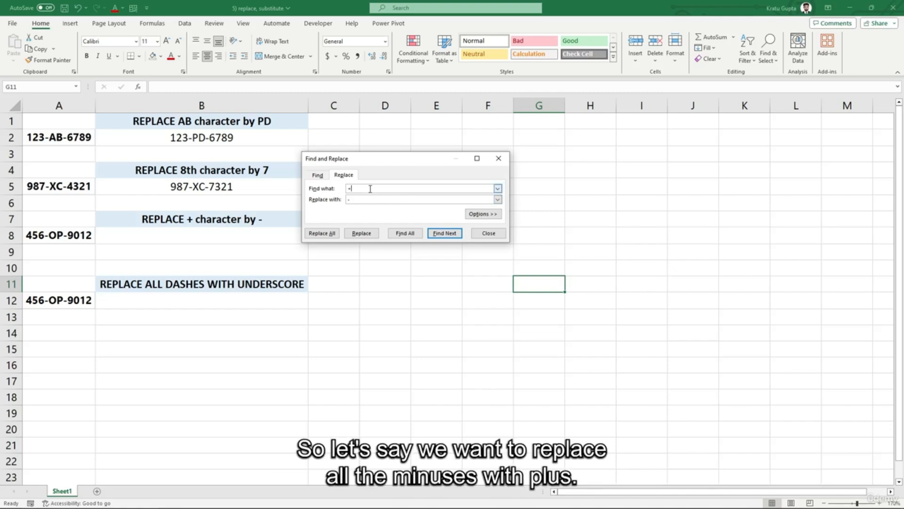
key(BackSpace)
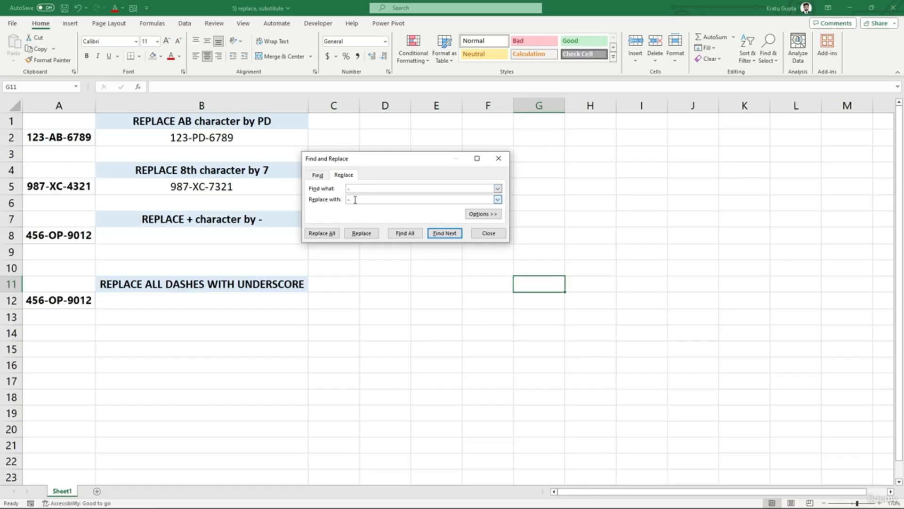
click(355, 199)
text(+)
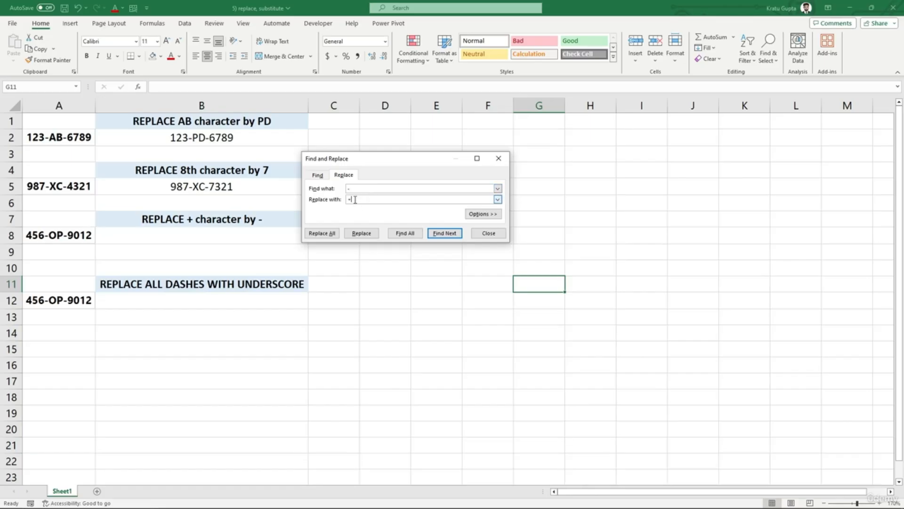
click(323, 233)
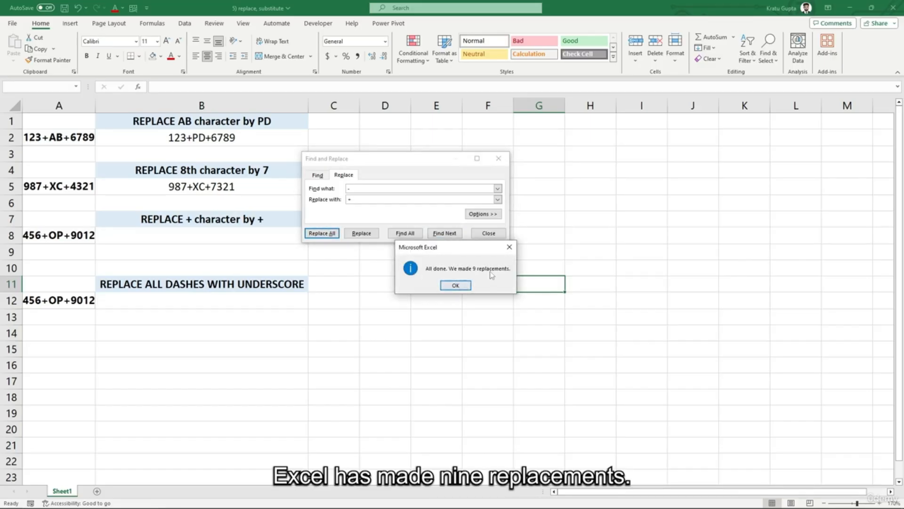
click(466, 285)
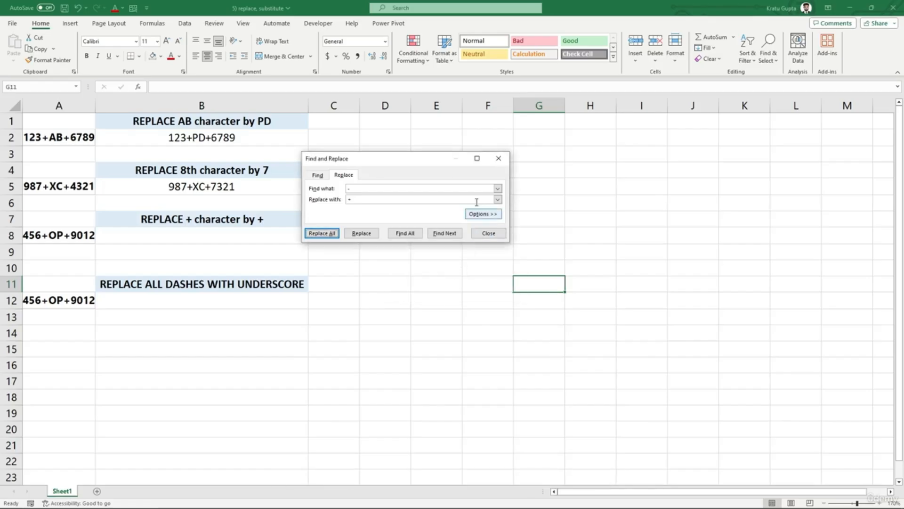
click(498, 158)
Step: Review the changed codes in A2:A8 and undo the sheet-wide replacement
drag(59, 140, 61, 237)
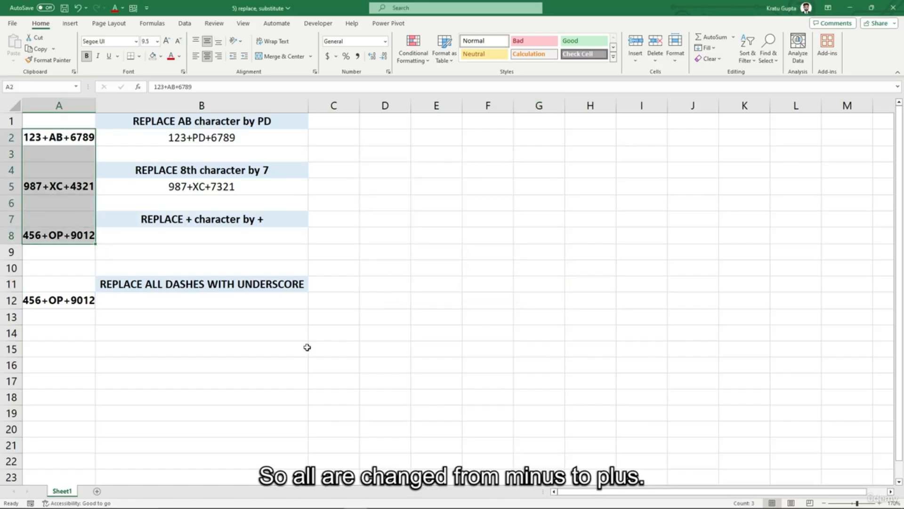
click(380, 293)
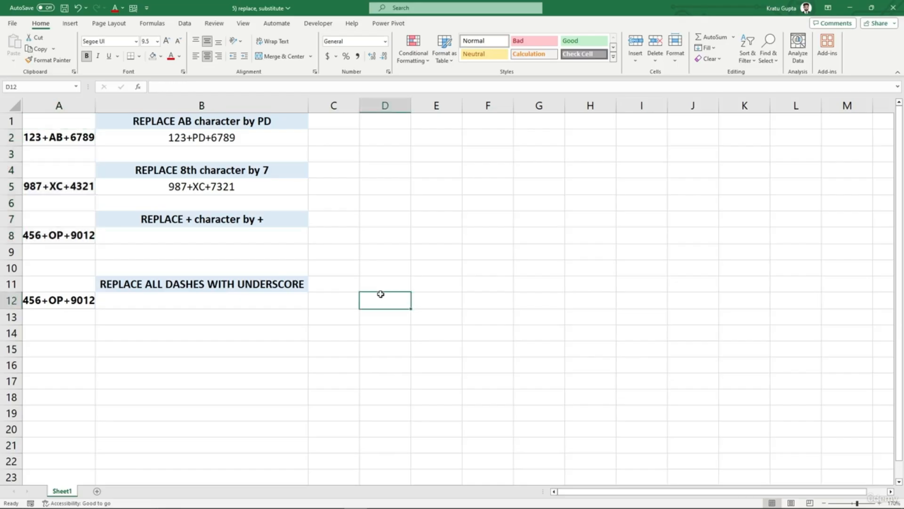
key(ctrl+z)
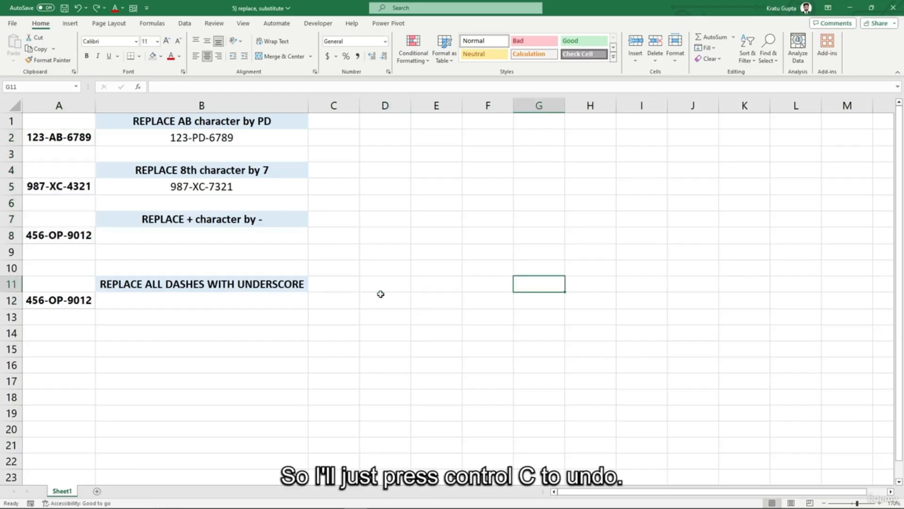
Step: Enter =SUBSTITUTE(A8,"-","+",2) in B8 to replace only the second dash of the code with a plus
click(255, 238)
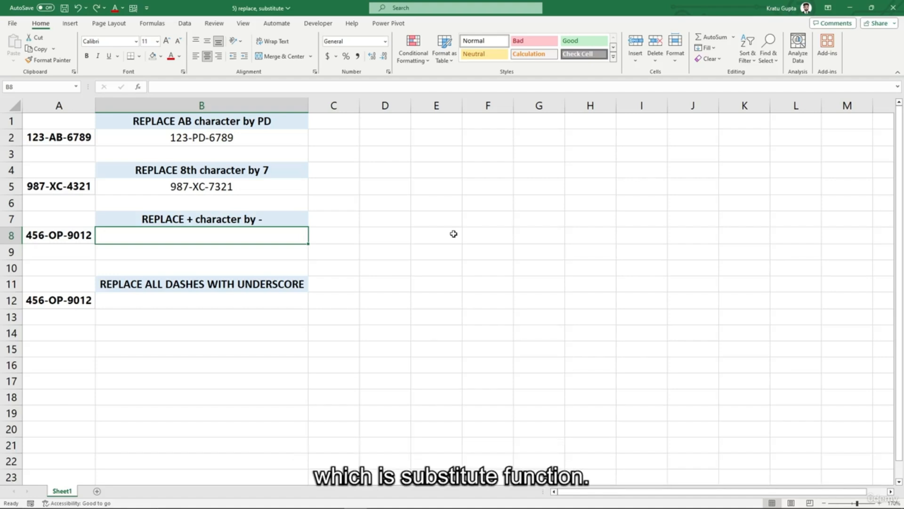
text(=)
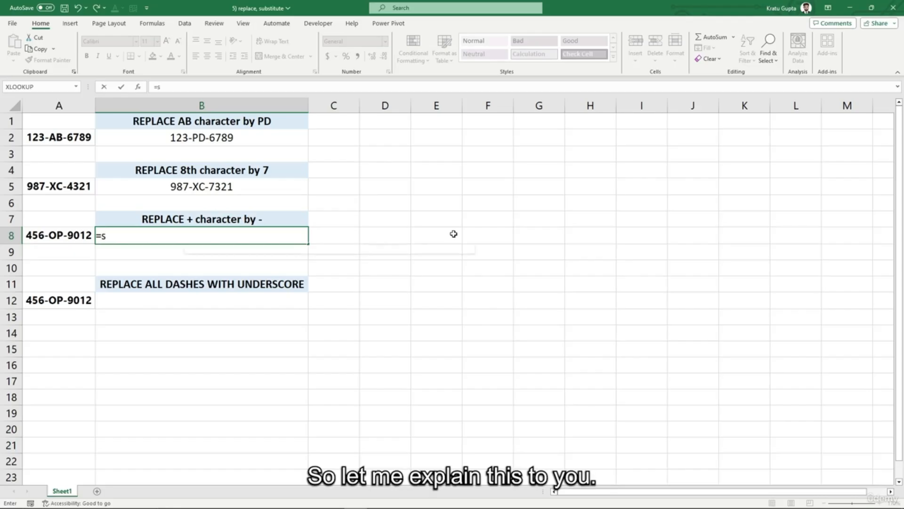
text(substi)
key(Tab)
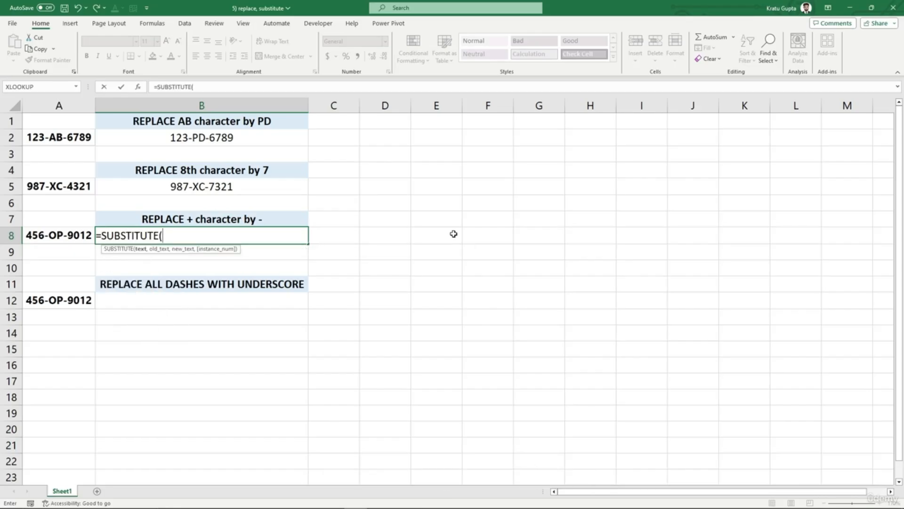
key(Left)
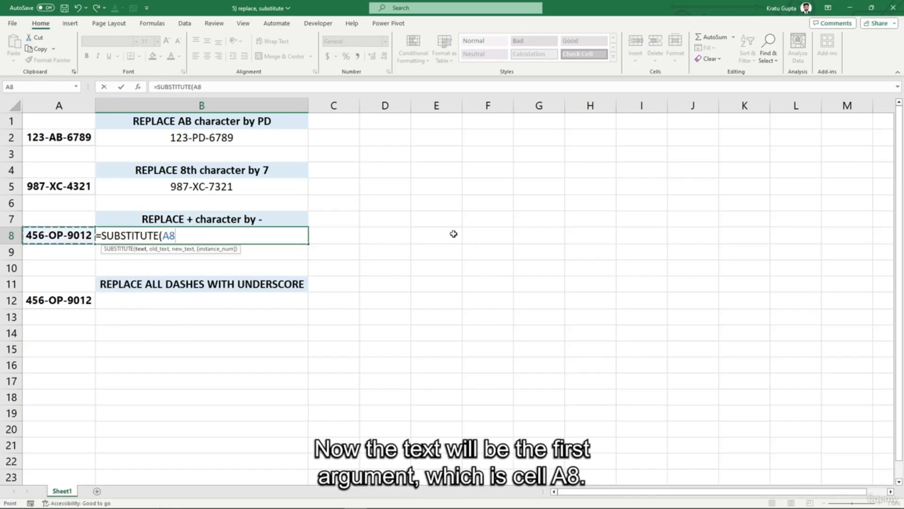
text(,)
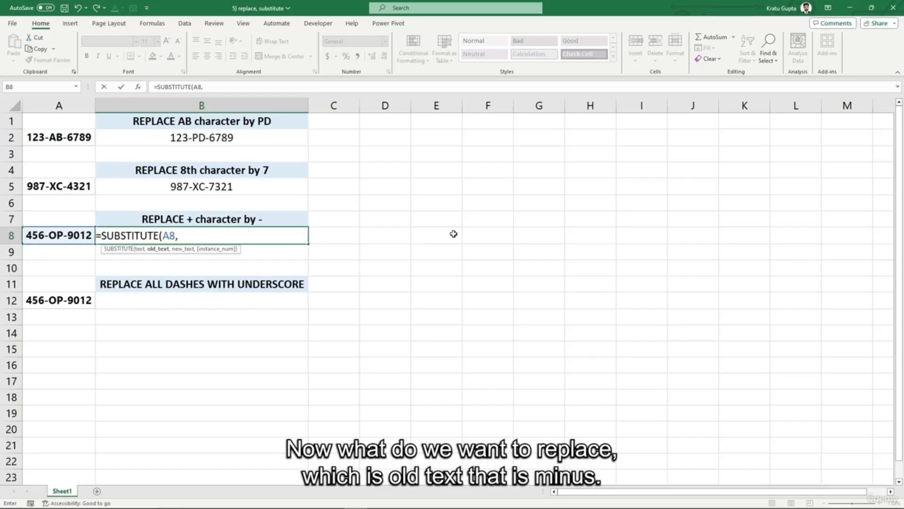
text("-",)
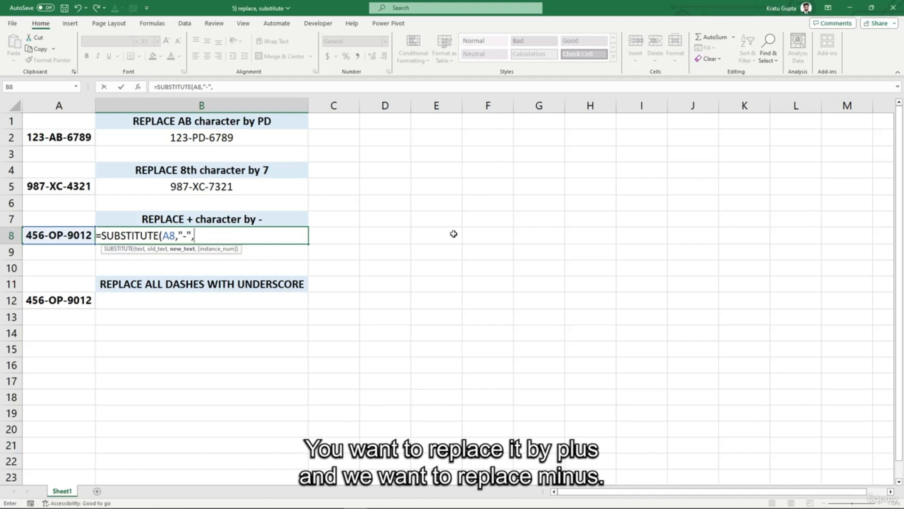
text("+",)
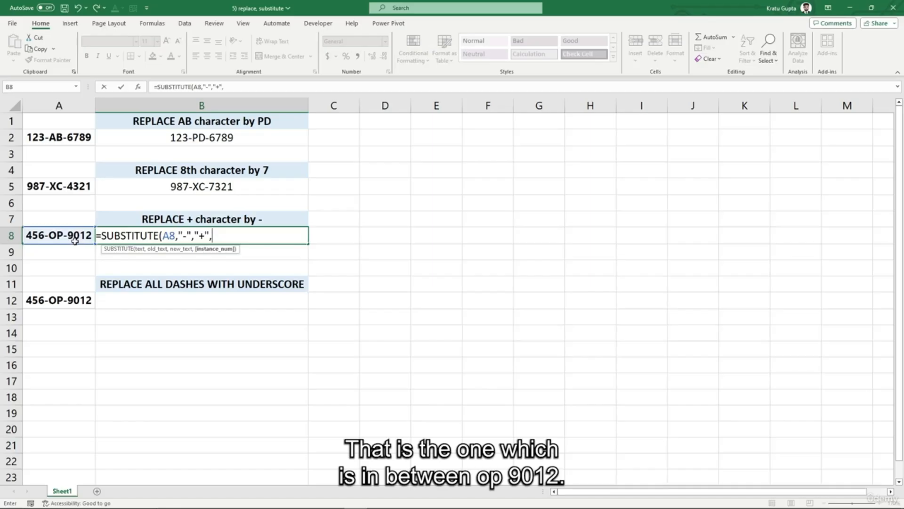
text(2)
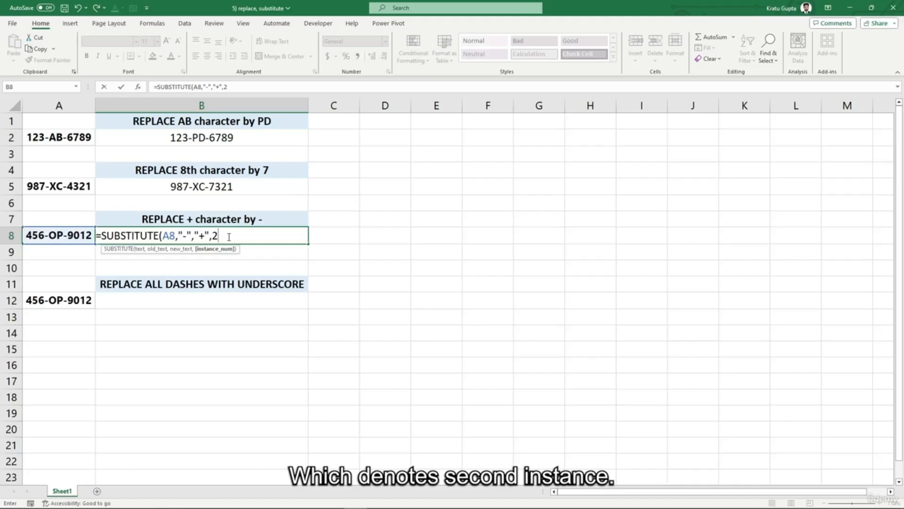
text())
key(Return)
click(413, 255)
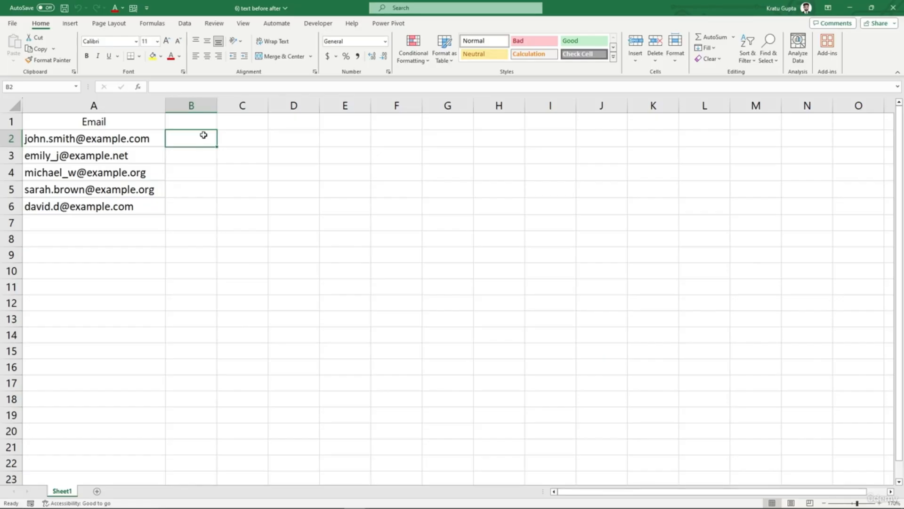
Step: Enter =TEXTBEFORE(A2,"@") in B2 to extract the part of the e-mail before the @ sign
text(=)
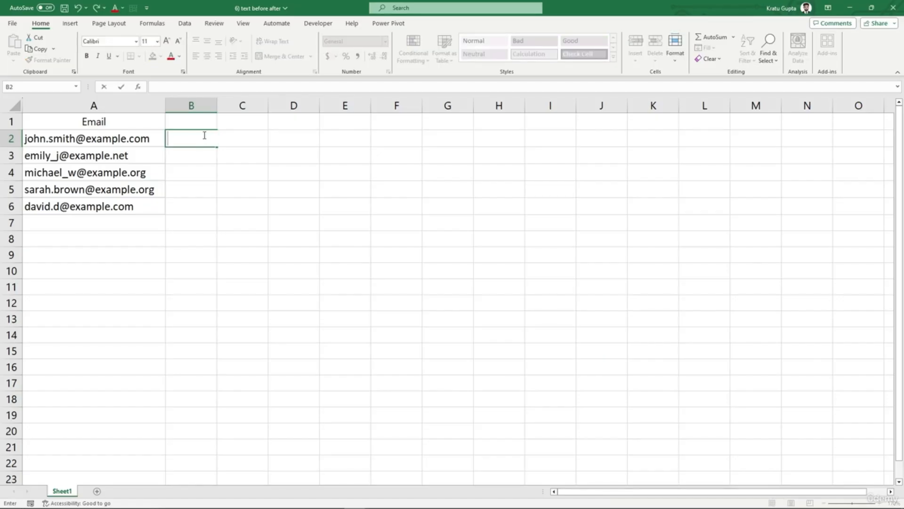
text(textbef)
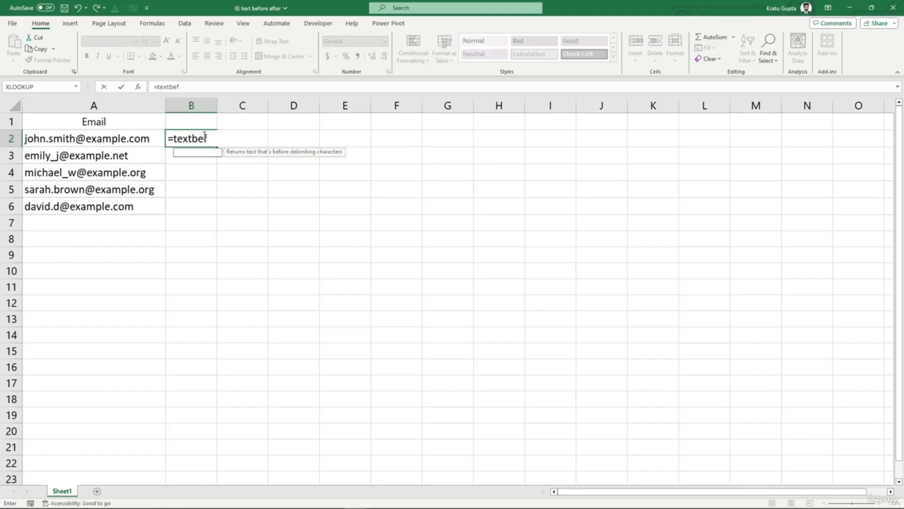
text(ore()
key(Left)
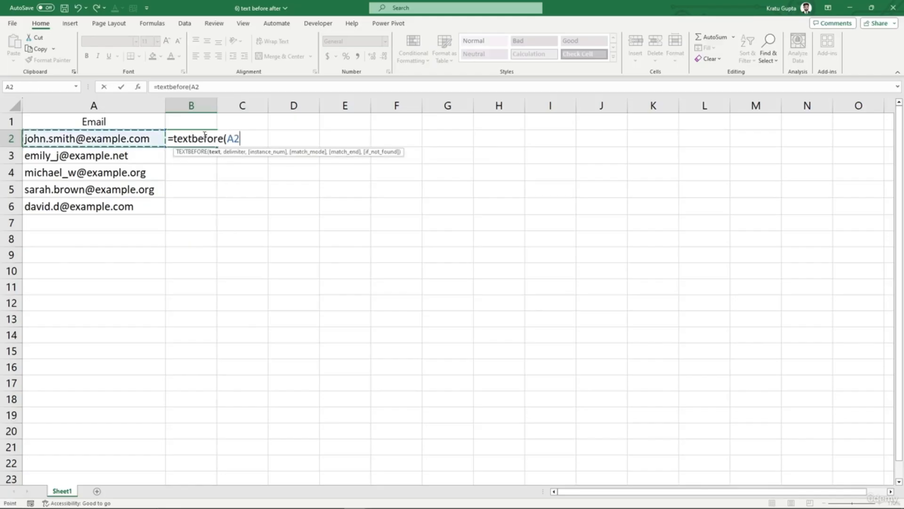
text(,)
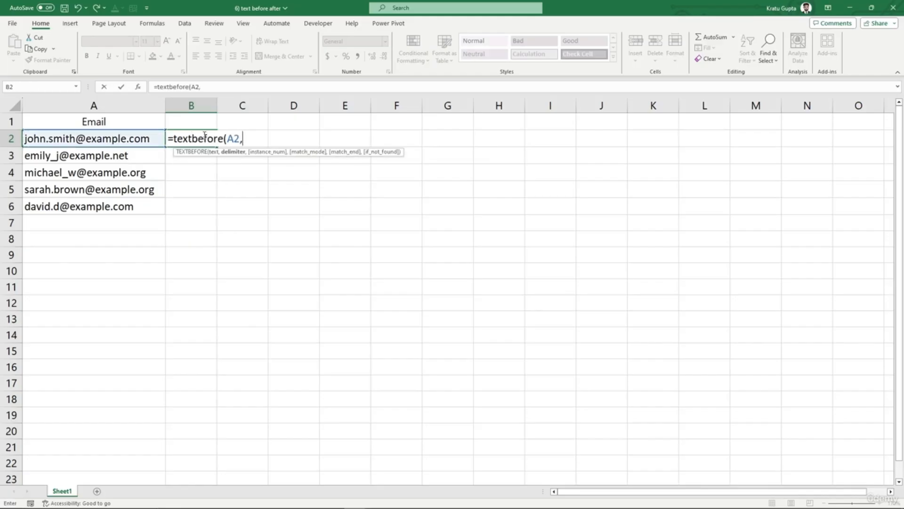
text("@"))
key(Return)
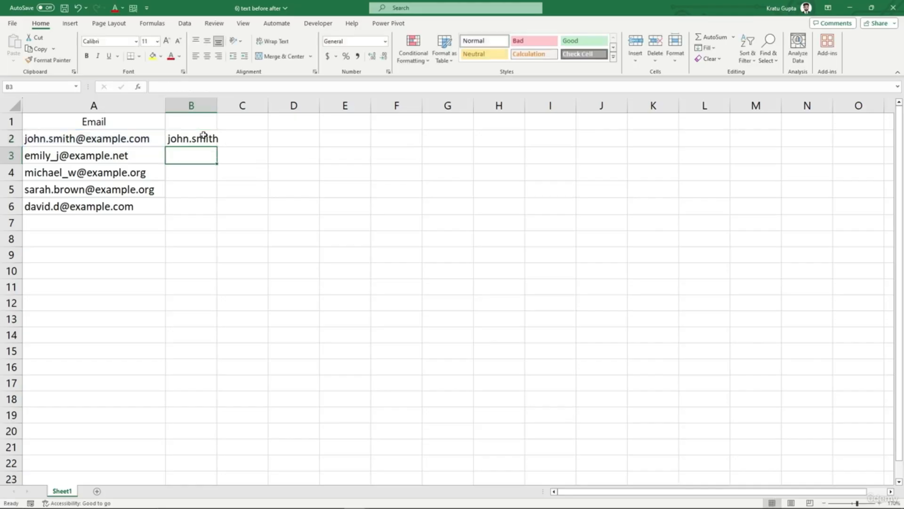
Step: Fill the TEXTBEFORE formula from B2 down to B6 and autofit the width of column B
click(204, 137)
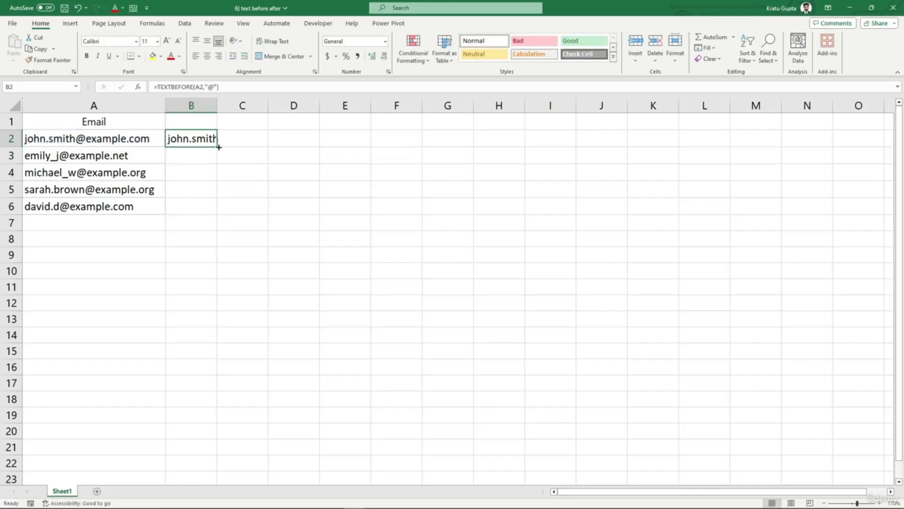
double_click(217, 146)
double_click(219, 100)
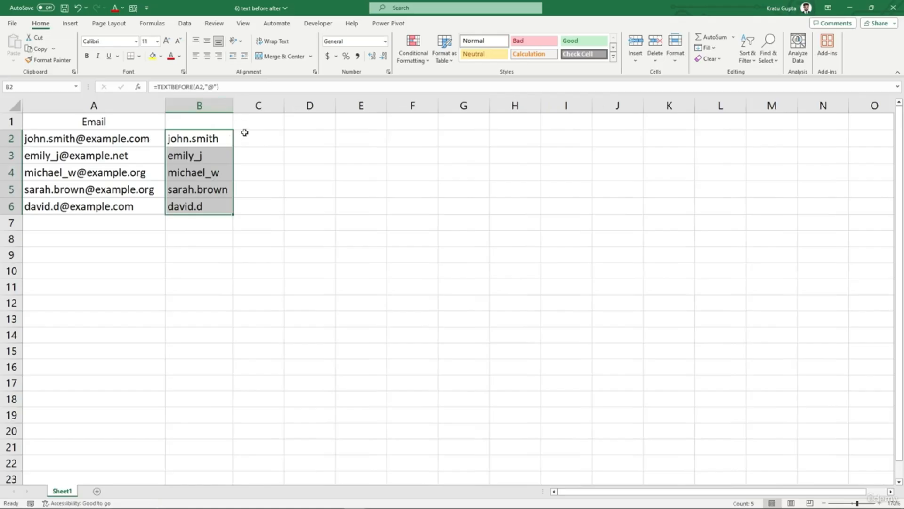
Step: Enter =TEXTAFTER(A2,"@") in C2 to extract the e-mail's domain
click(244, 136)
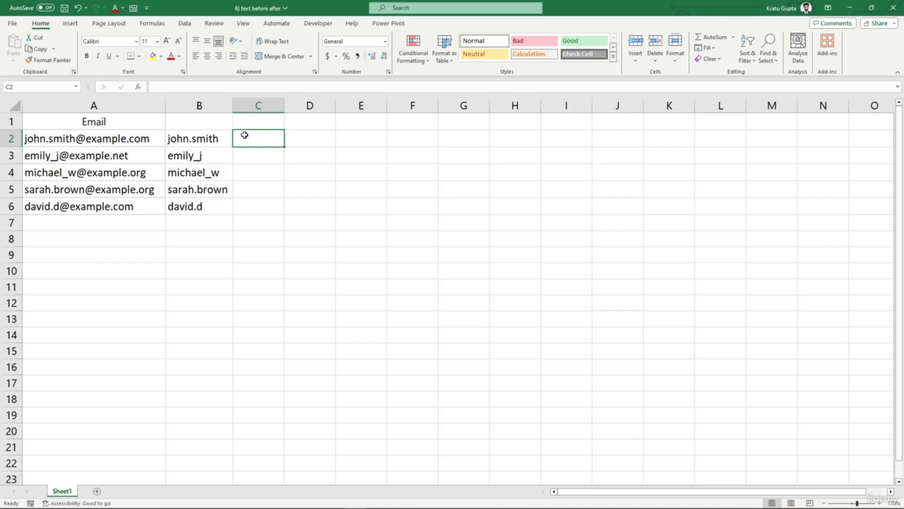
text(=text)
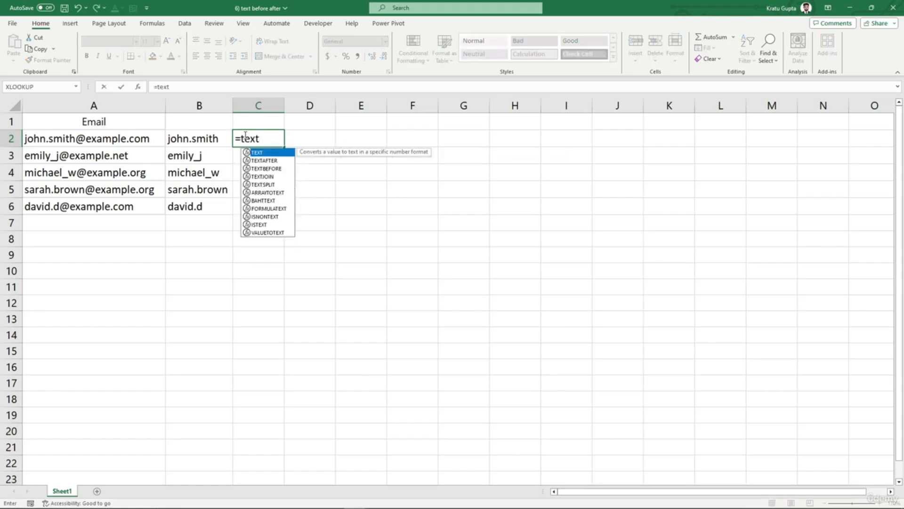
text(after()
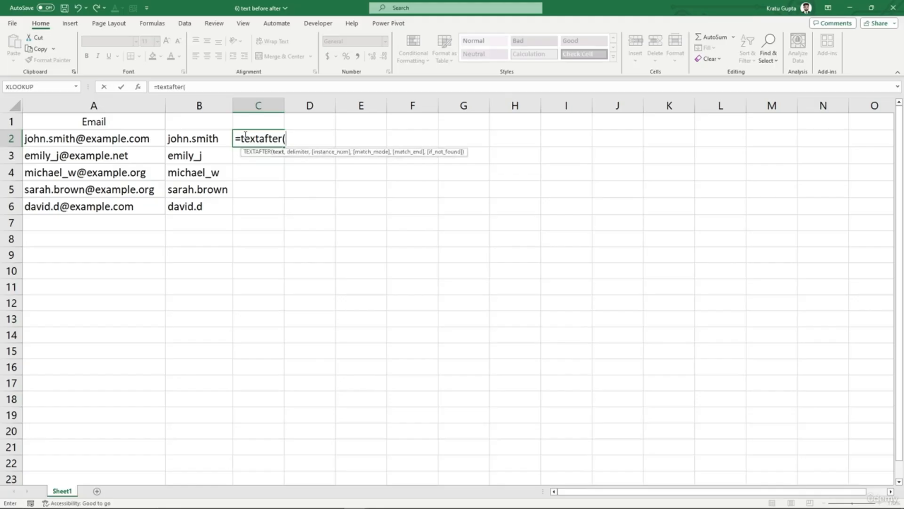
key(Left)
key(Left)
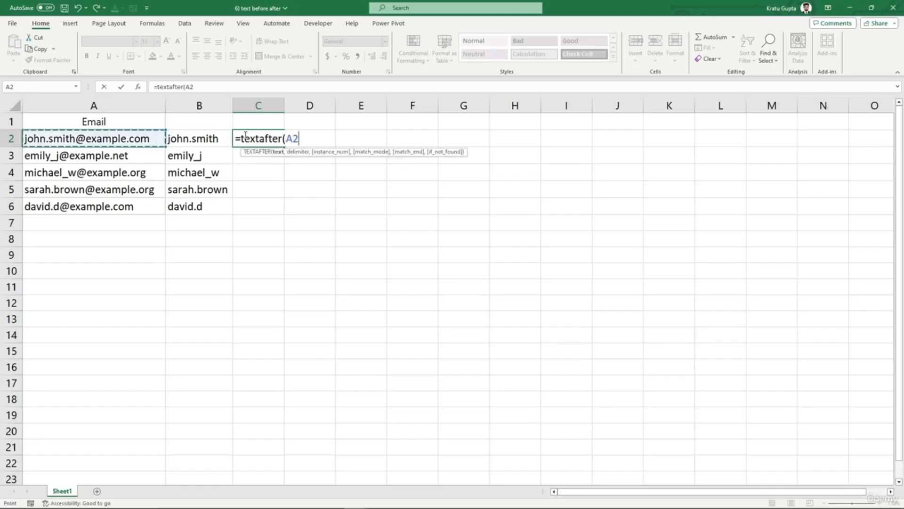
text(,"@"))
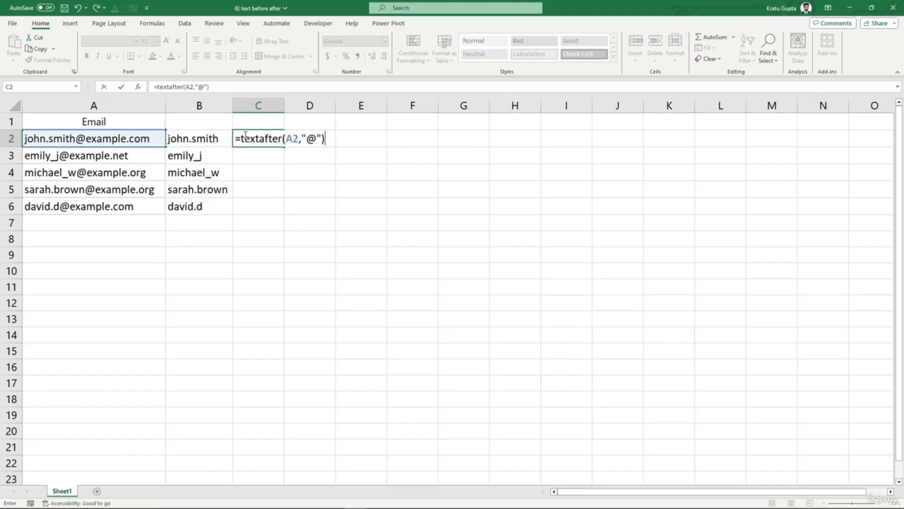
key(Return)
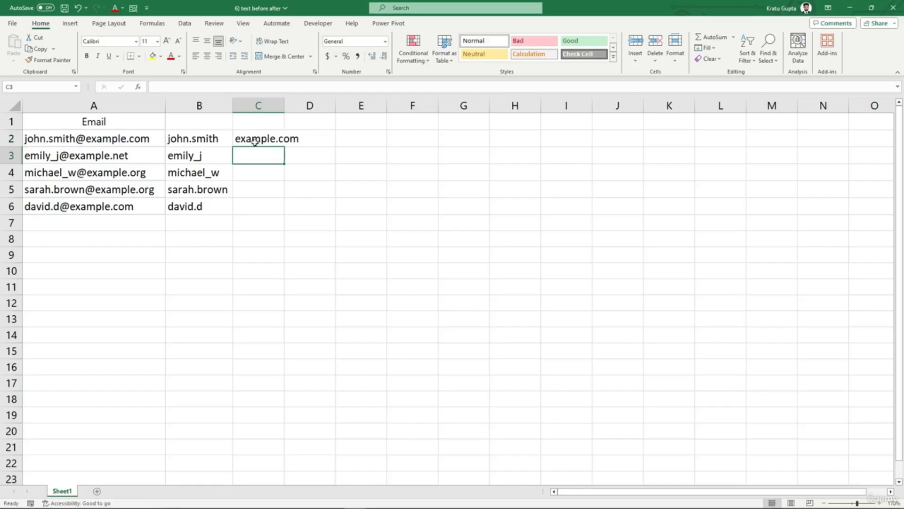
Step: Fill the TEXTAFTER formula from C2 down to C6 and autofit the width of column C
click(270, 138)
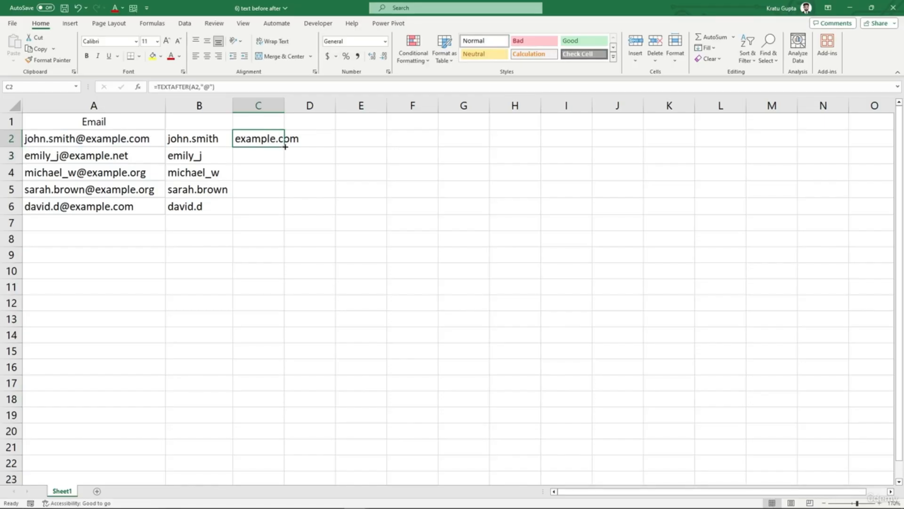
double_click(285, 146)
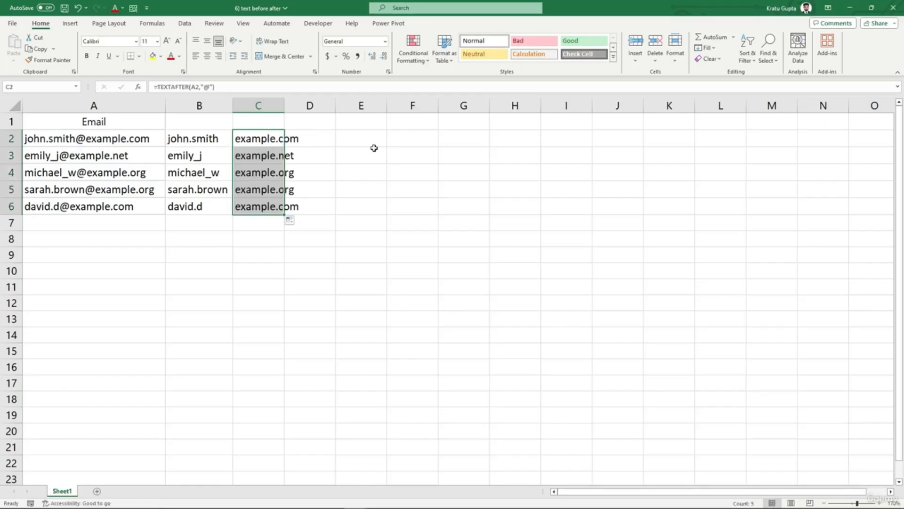
double_click(284, 105)
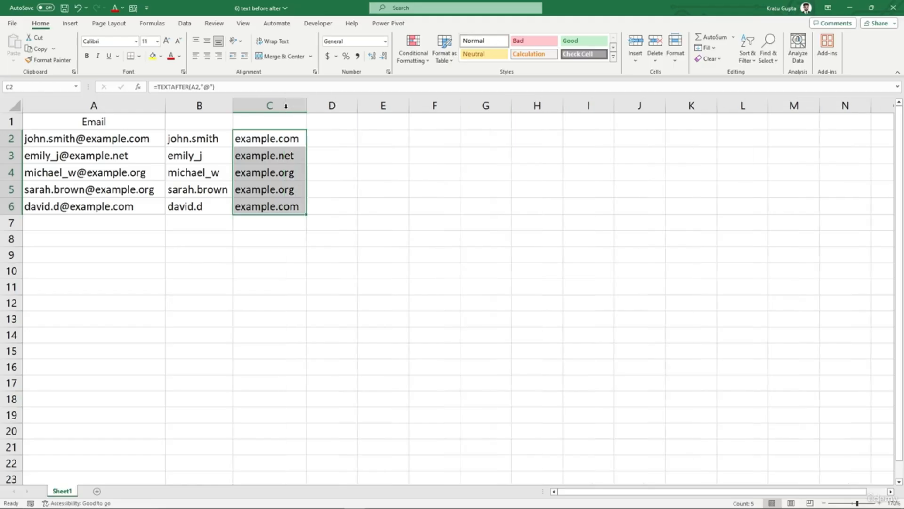
Step: Enter =TEXTSPLIT(A2,"@") in D2 to split the e-mail into two columns at the @ sign
click(331, 141)
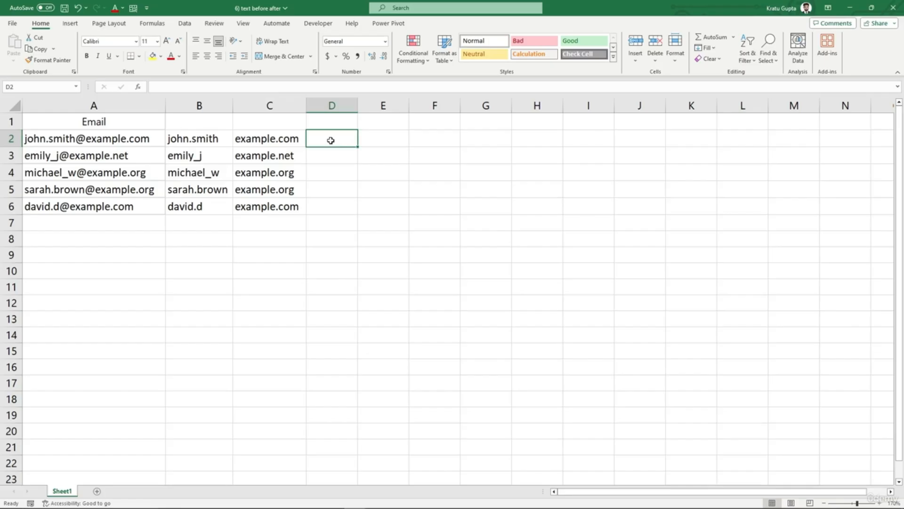
text(=t)
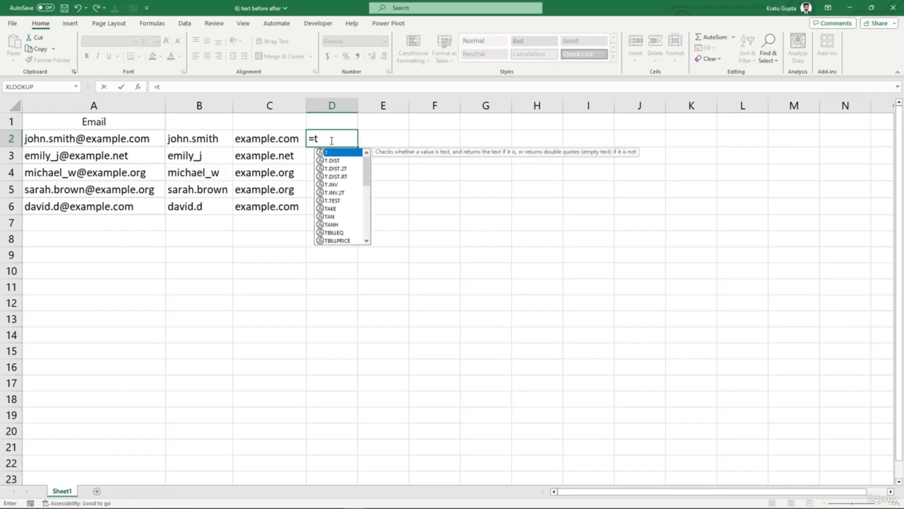
text(extsplit()
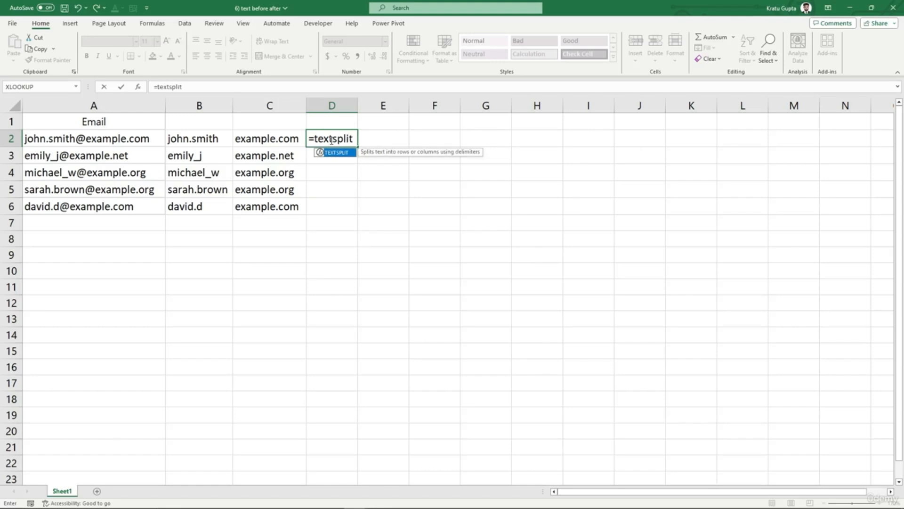
key(Left)
key(Left)
key(Left)
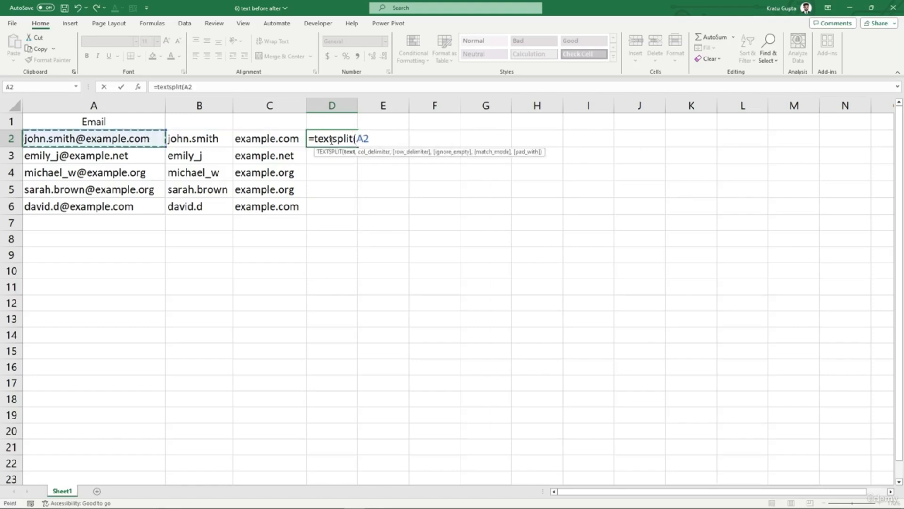
text(,"@")
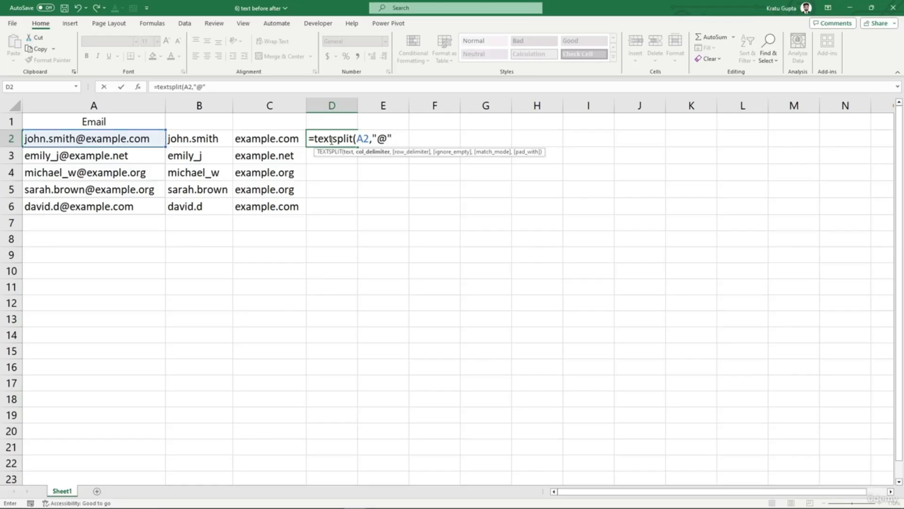
text())
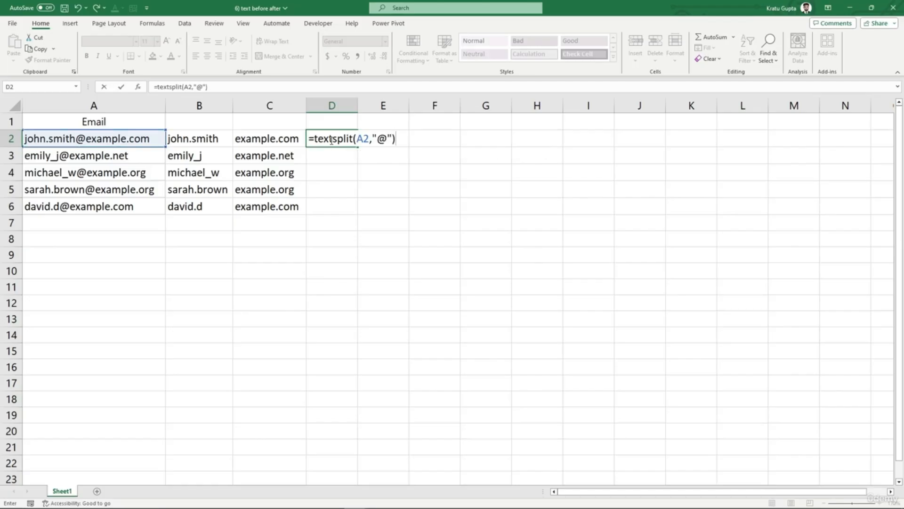
key(Return)
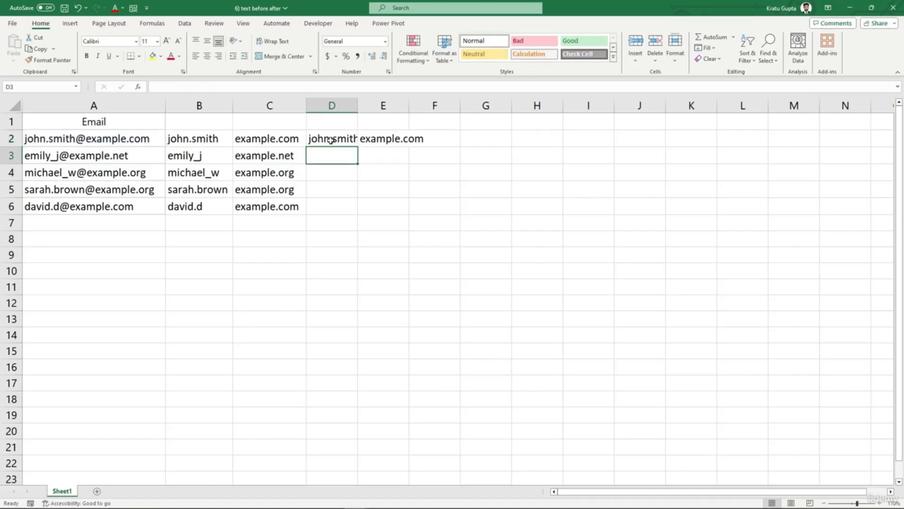
Step: Autofit columns D and E, and fill the TEXTSPLIT formula from D2 down to row 6
drag(348, 105, 370, 105)
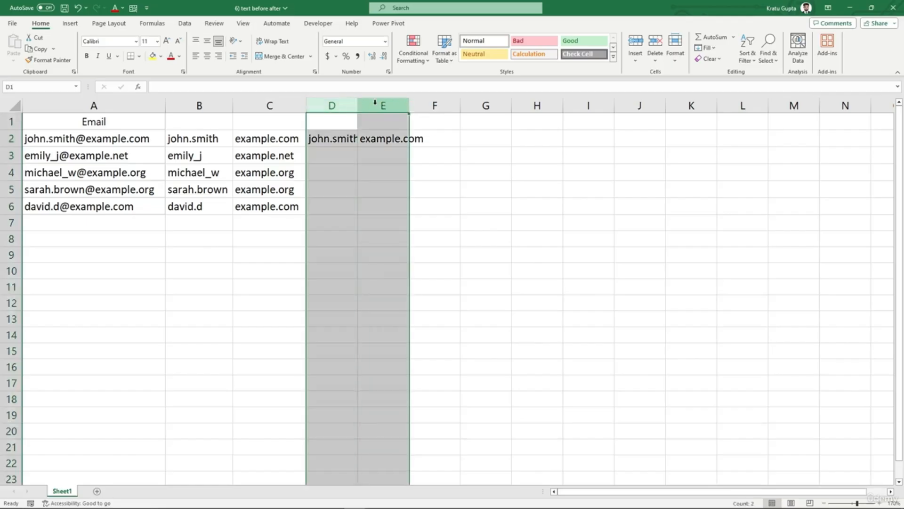
double_click(408, 103)
drag(364, 140, 440, 214)
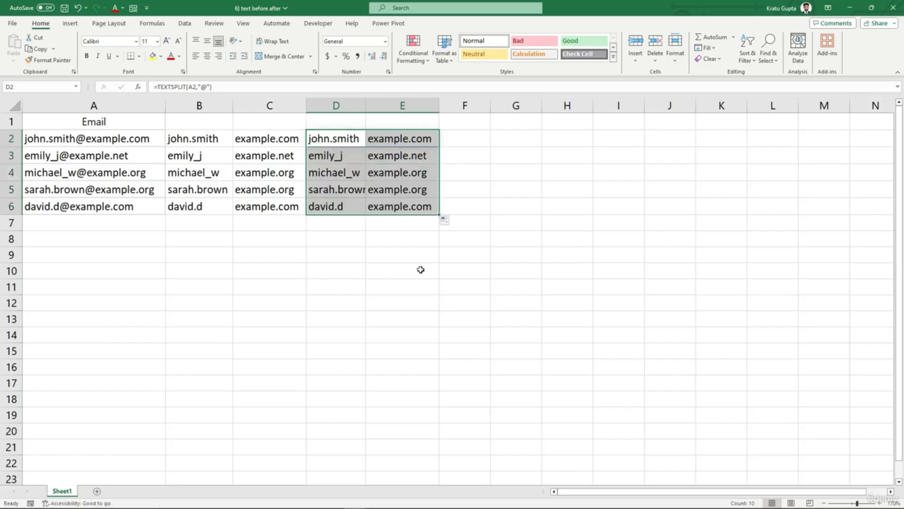
click(421, 270)
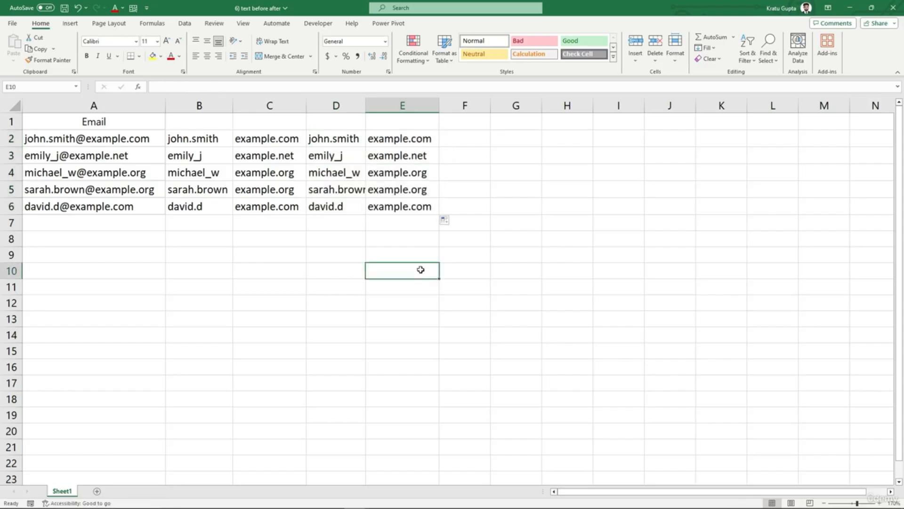